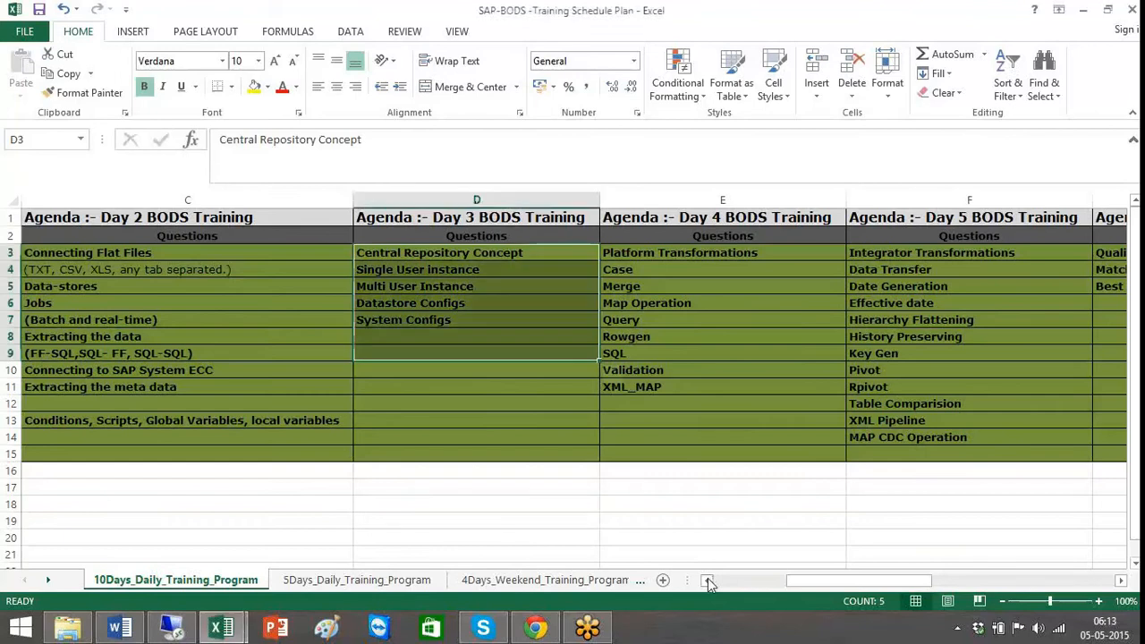
Step: Highlight the Day 4 Platform Transformations topics in column E of the 10Days_Daily_Training_Program sheet to review them
{"action": "left_click", "coordinate": [672, 252]}
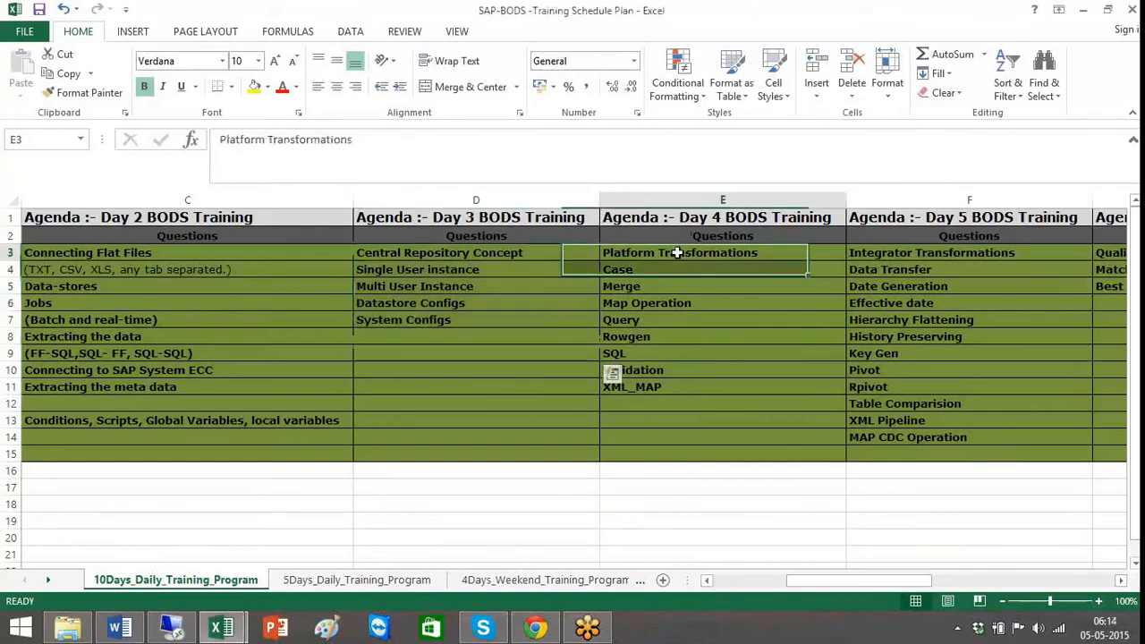
{"action": "left_click", "coordinate": [695, 458], "text": "shift"}
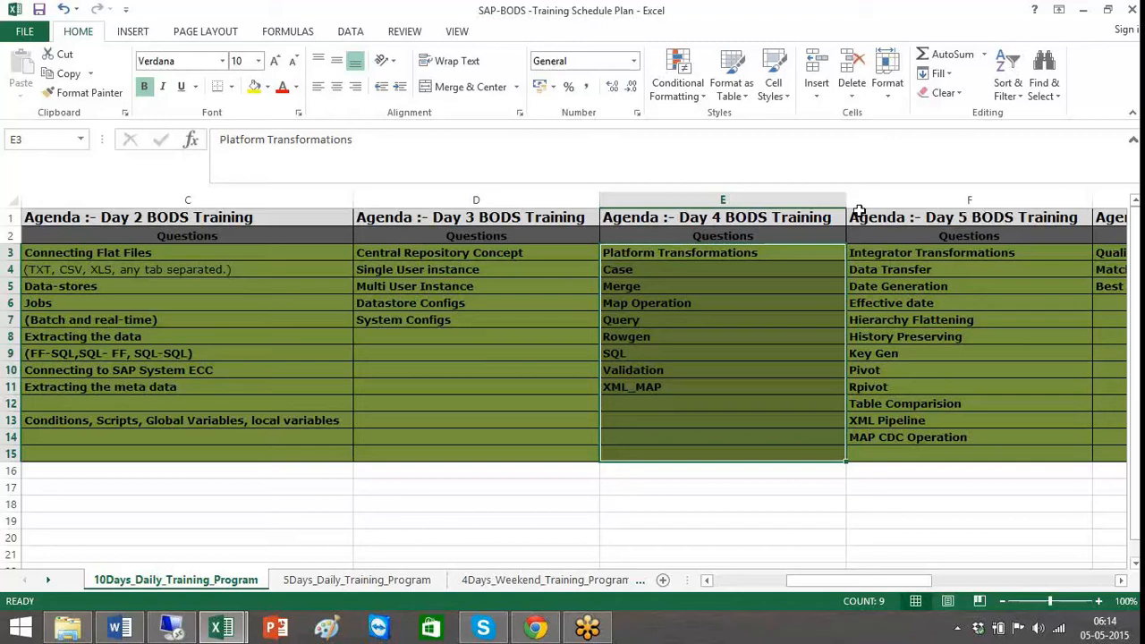
{"action": "left_click", "coordinate": [1116, 47]}
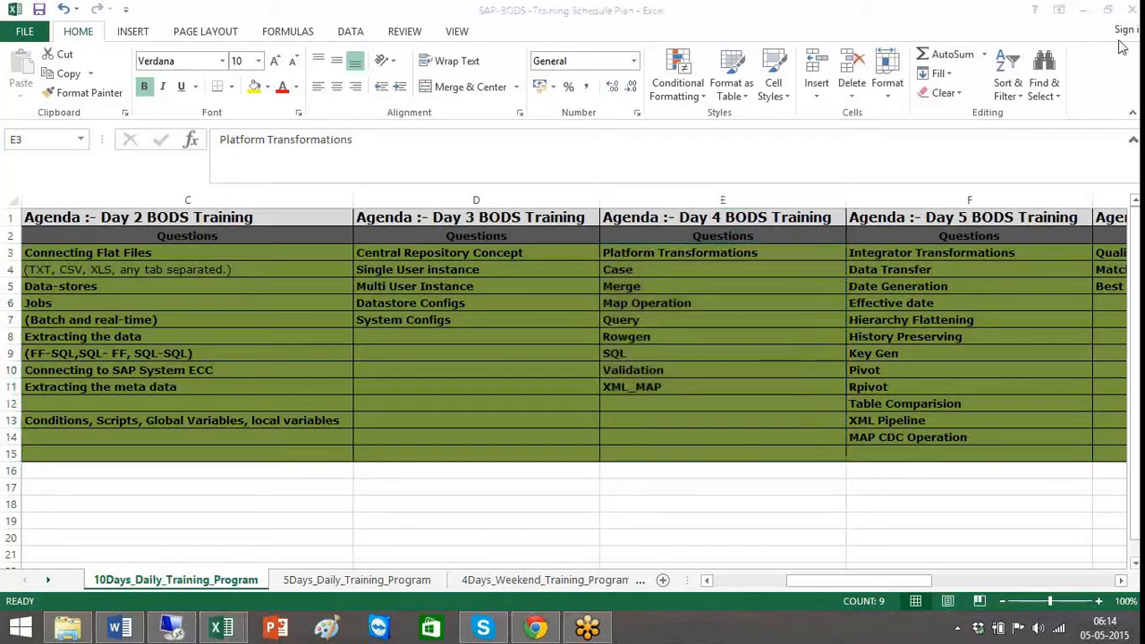
{"action": "left_click", "coordinate": [659, 265]}
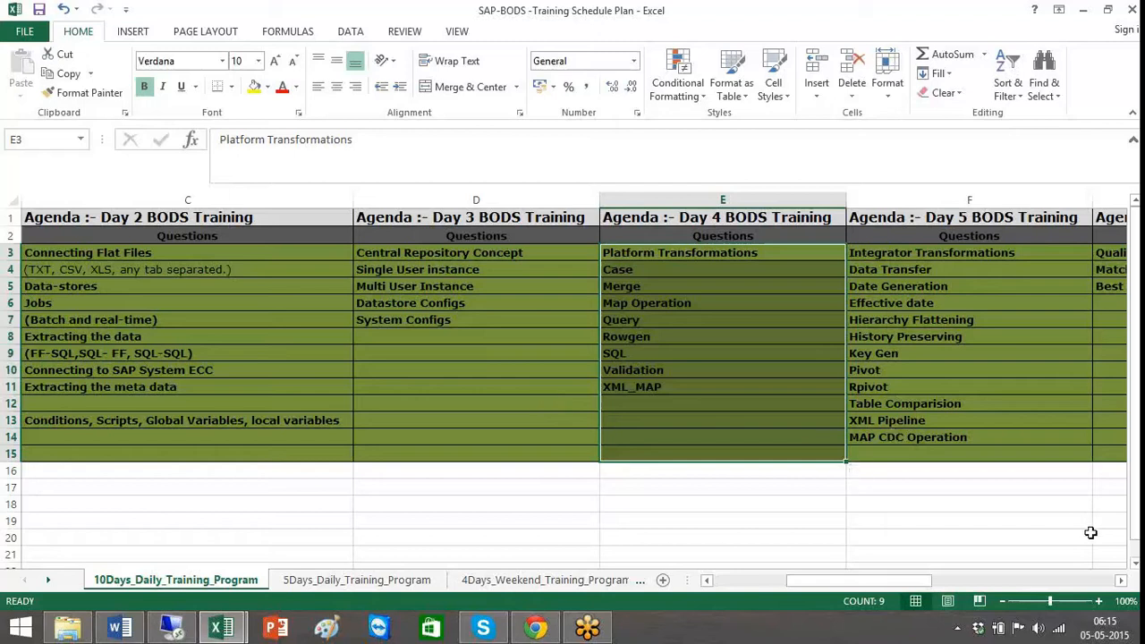
{"action": "left_click", "coordinate": [1121, 580]}
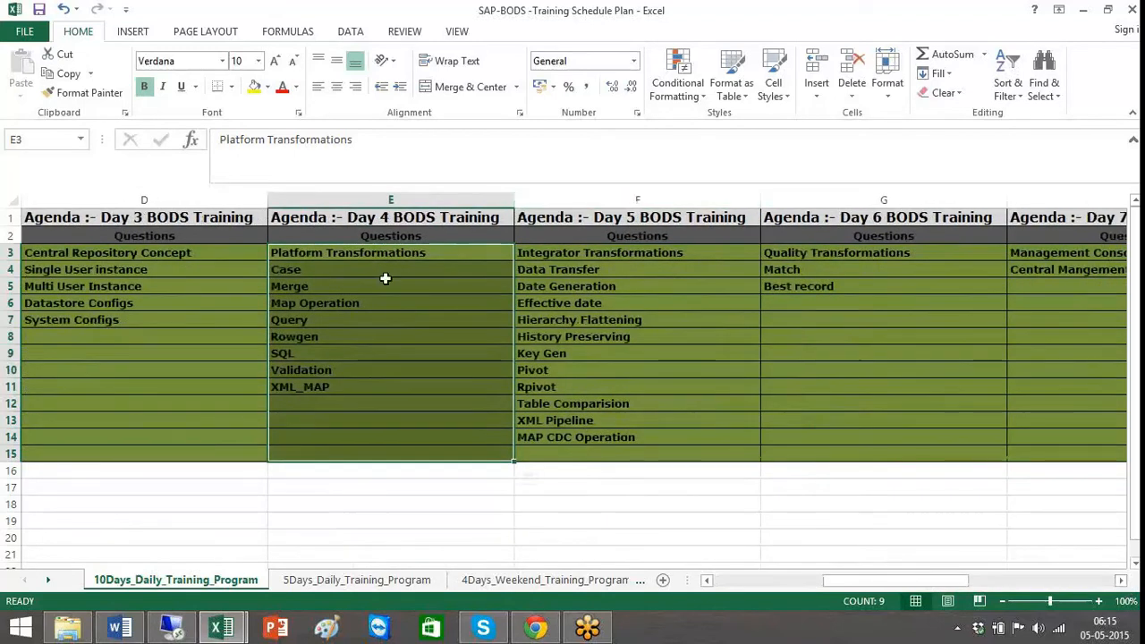
{"action": "left_click_drag", "start_coordinate": [371, 254], "coordinate": [370, 411]}
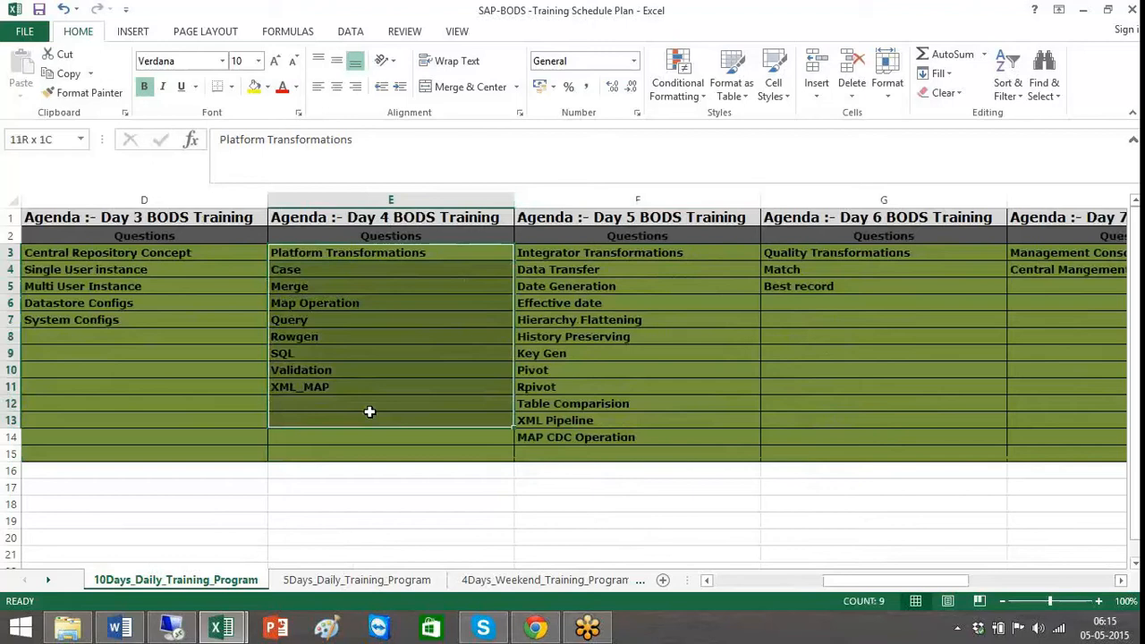
{"action": "left_click_drag", "start_coordinate": [369, 411], "coordinate": [370, 412]}
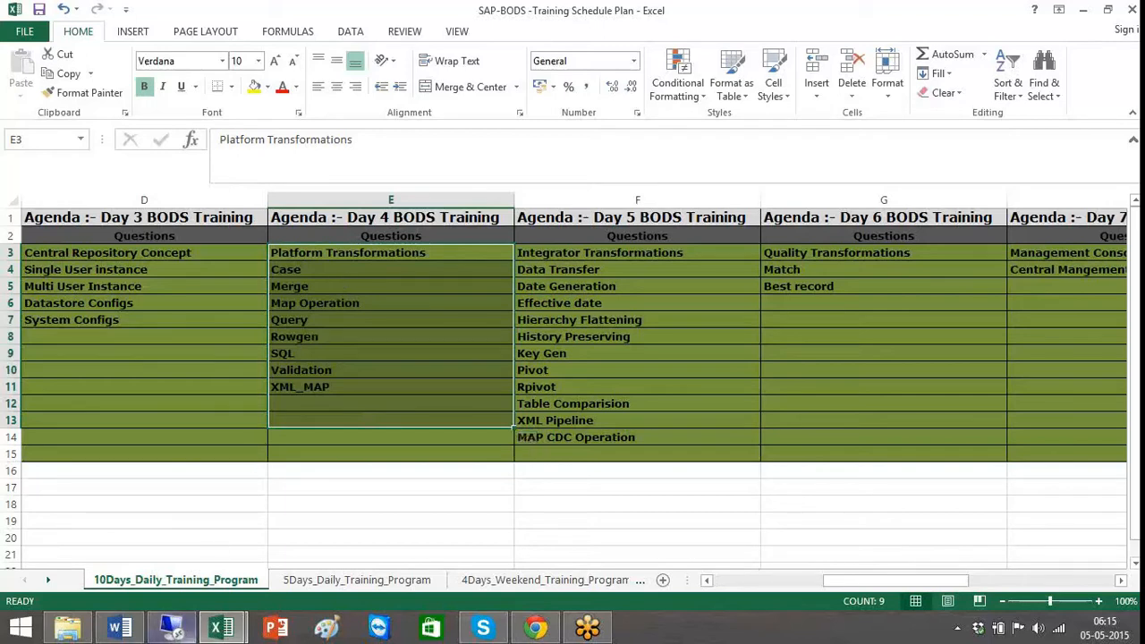
Step: Switch to the open remote desktop session, exit SAP Data Services Designer there, and minimize the session
{"action": "left_click", "coordinate": [179, 634]}
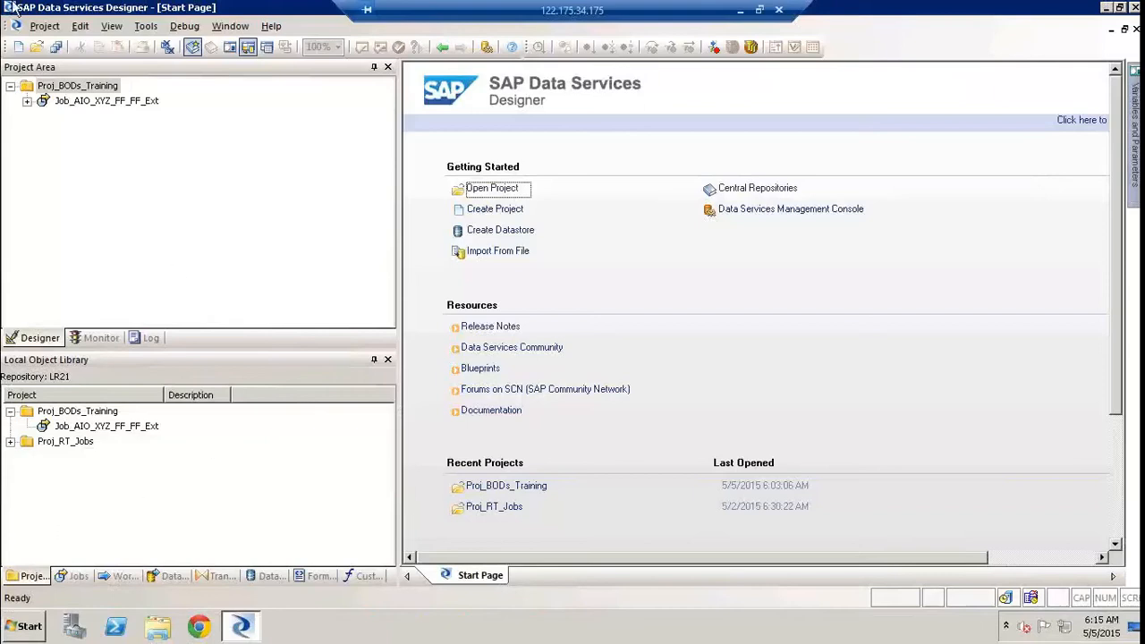
{"action": "left_click", "coordinate": [43, 25]}
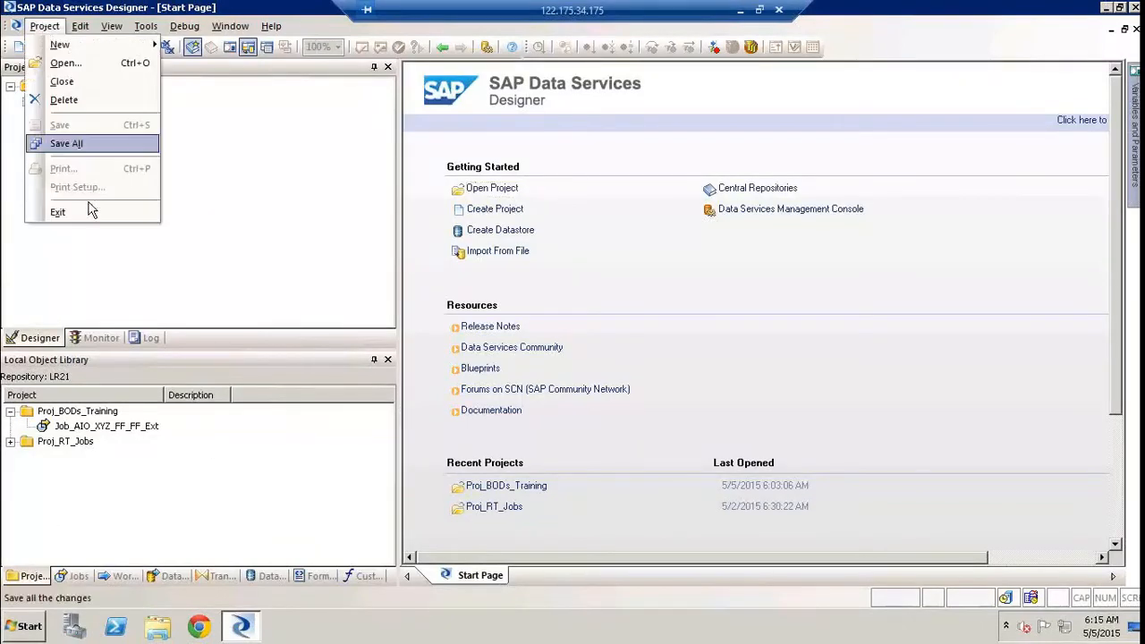
{"action": "left_click", "coordinate": [89, 215]}
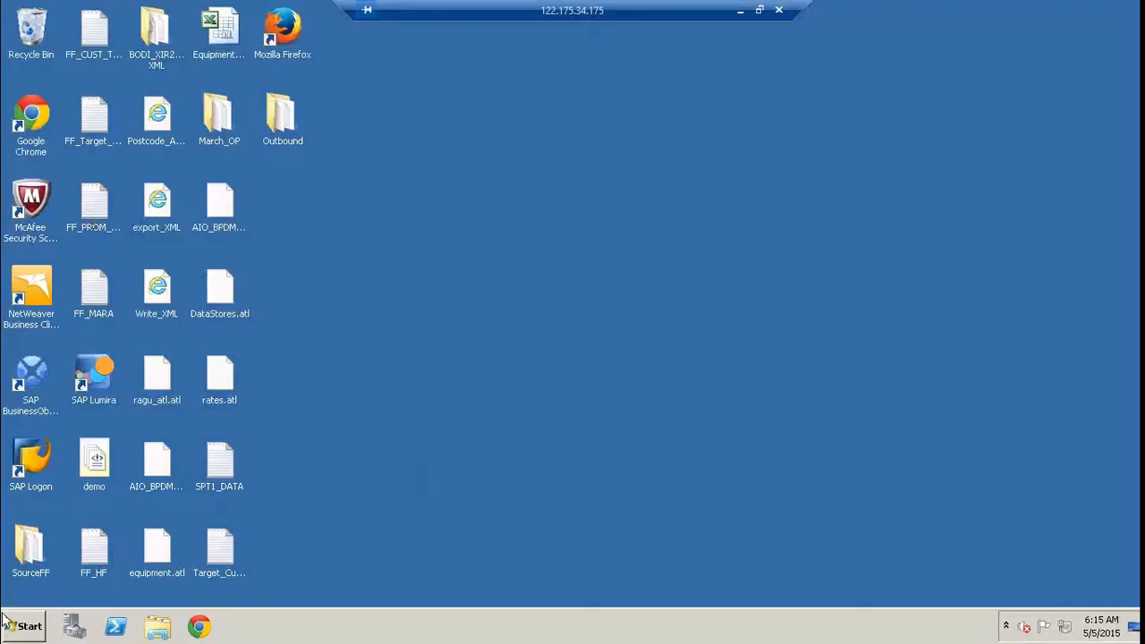
{"action": "left_click", "coordinate": [21, 626]}
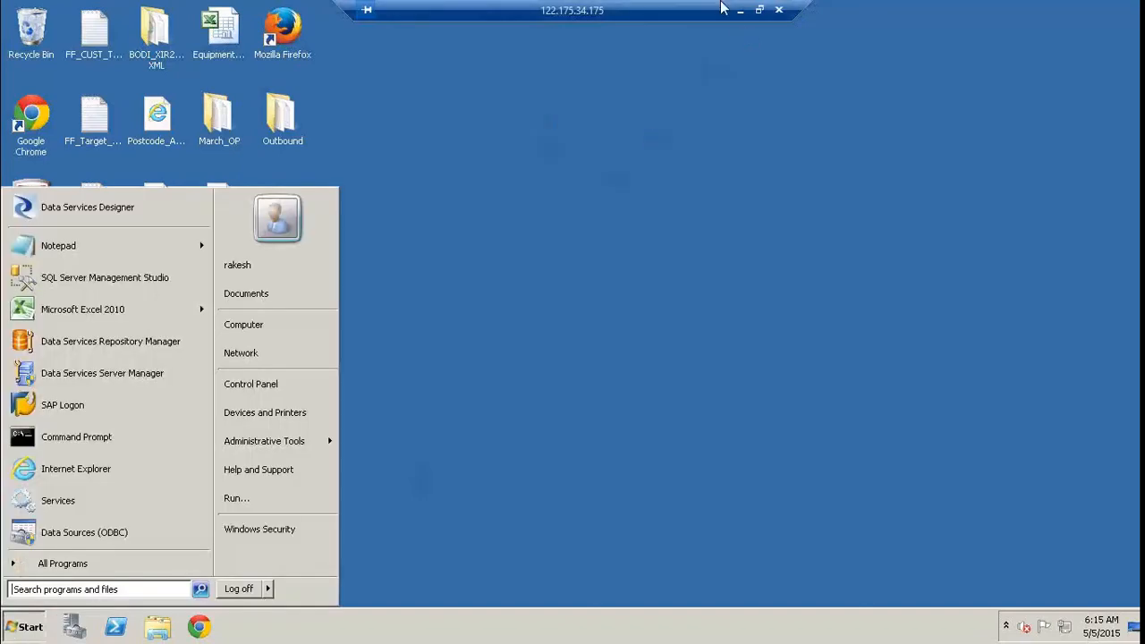
{"action": "left_click", "coordinate": [740, 14]}
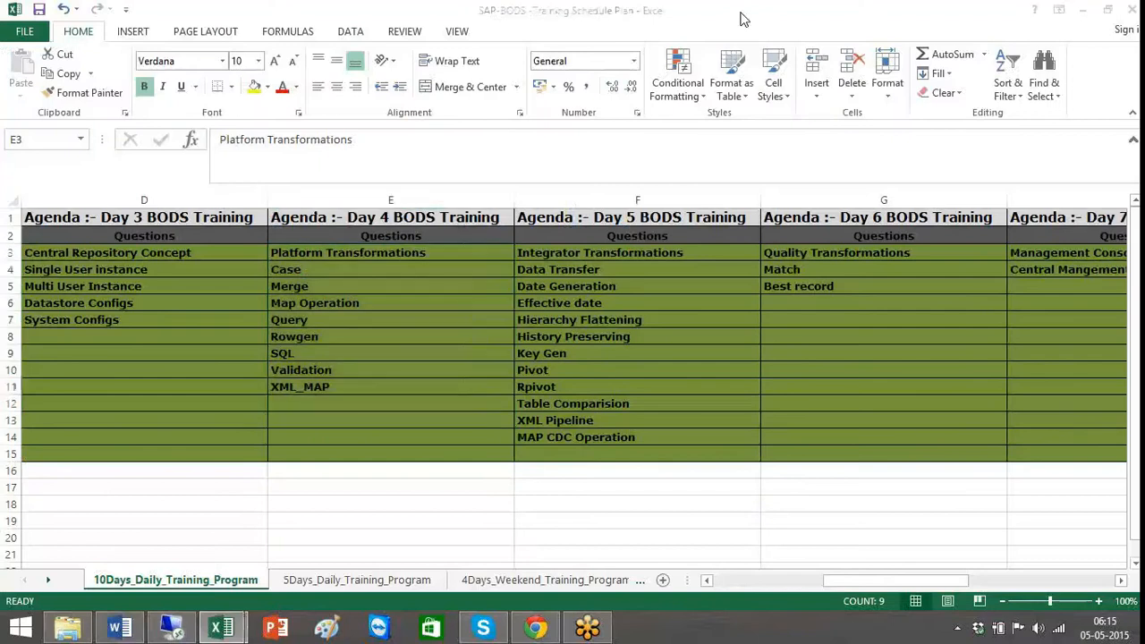
{"action": "key", "text": "super+e"}
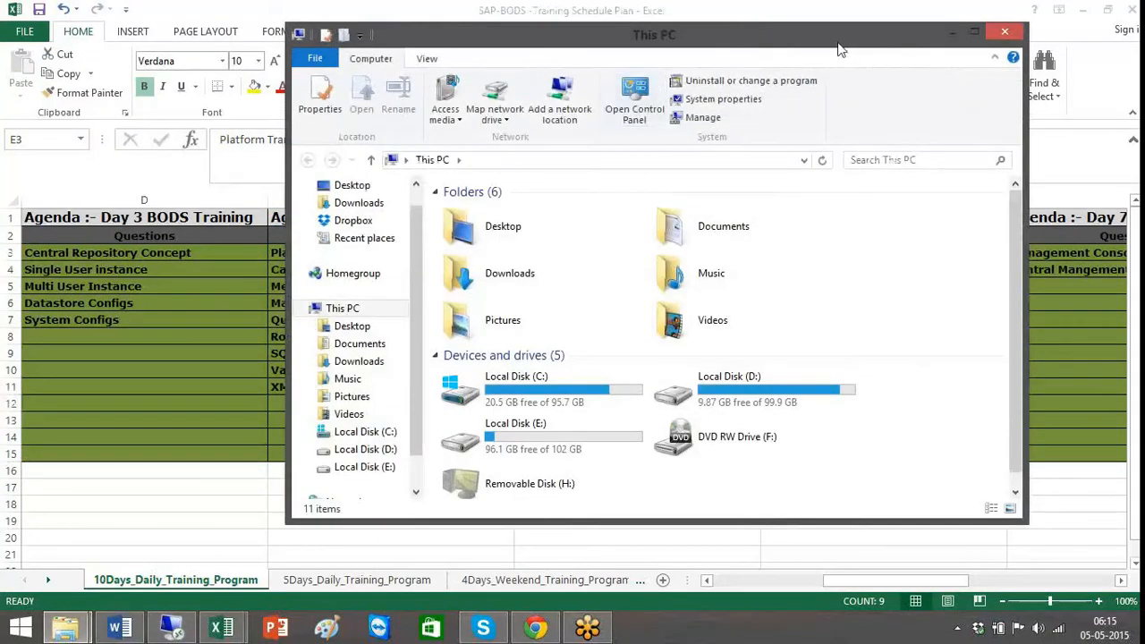
{"action": "left_click_drag", "start_coordinate": [840, 43], "coordinate": [663, 79]}
{"action": "left_click", "coordinate": [829, 68]}
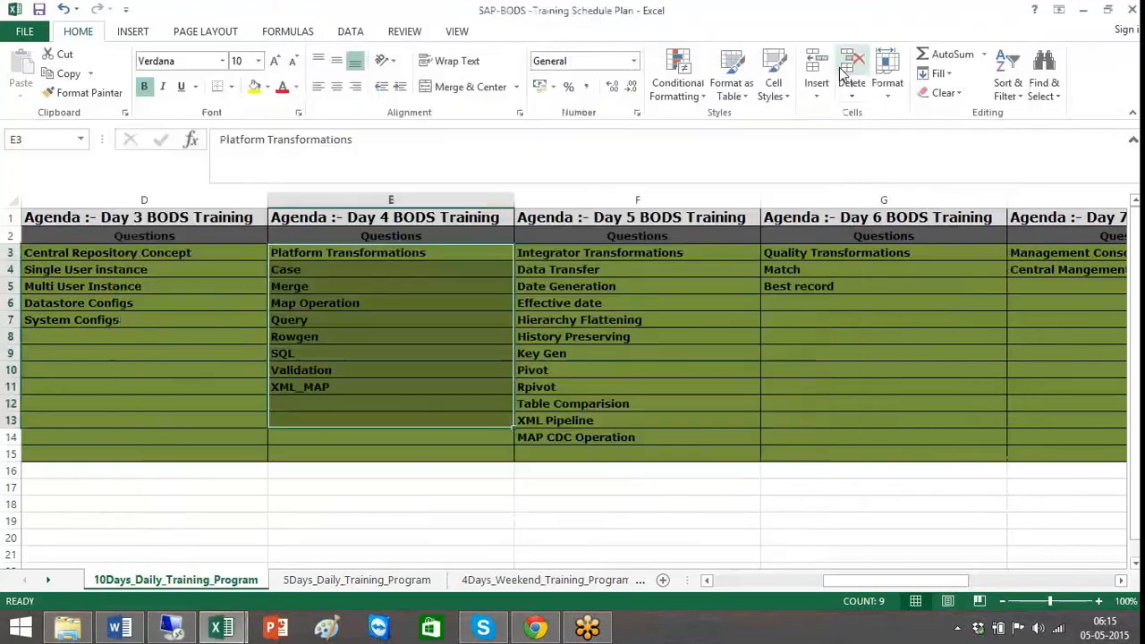
{"action": "key", "text": "super+r"}
{"action": "type", "text": "m"}
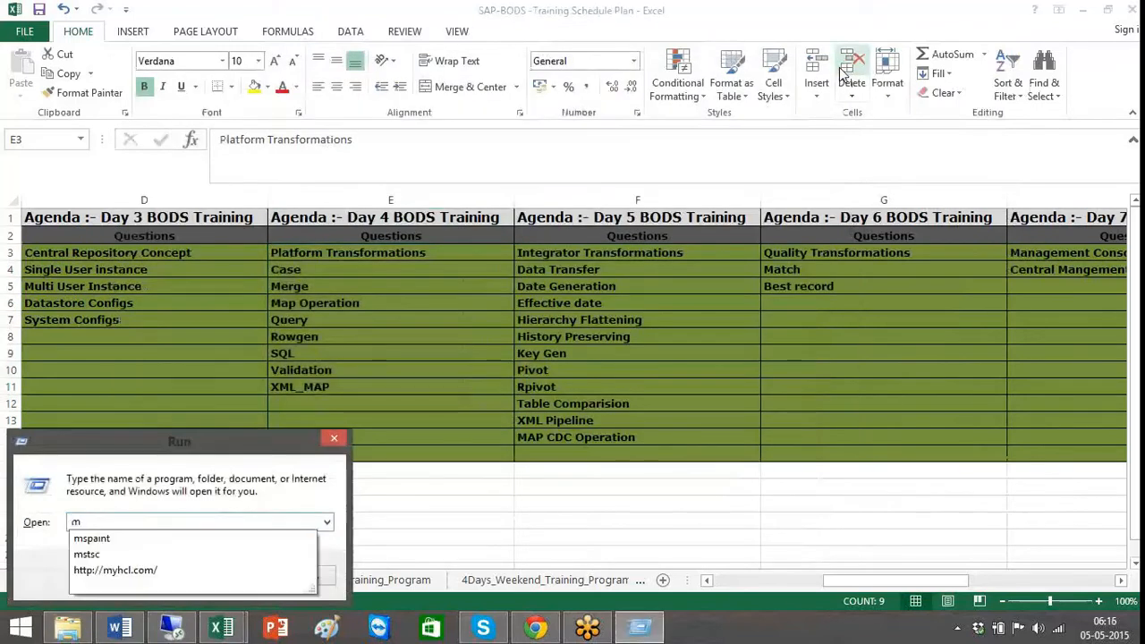
{"action": "type", "text": "stsc"}
{"action": "key", "text": "Return"}
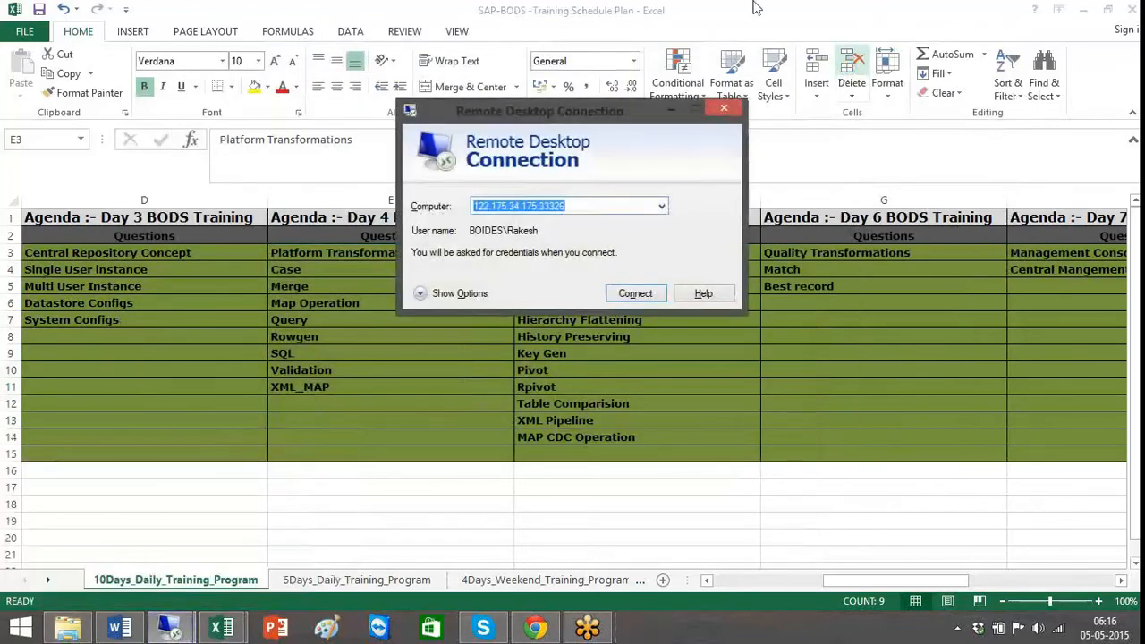
{"action": "left_click", "coordinate": [662, 207]}
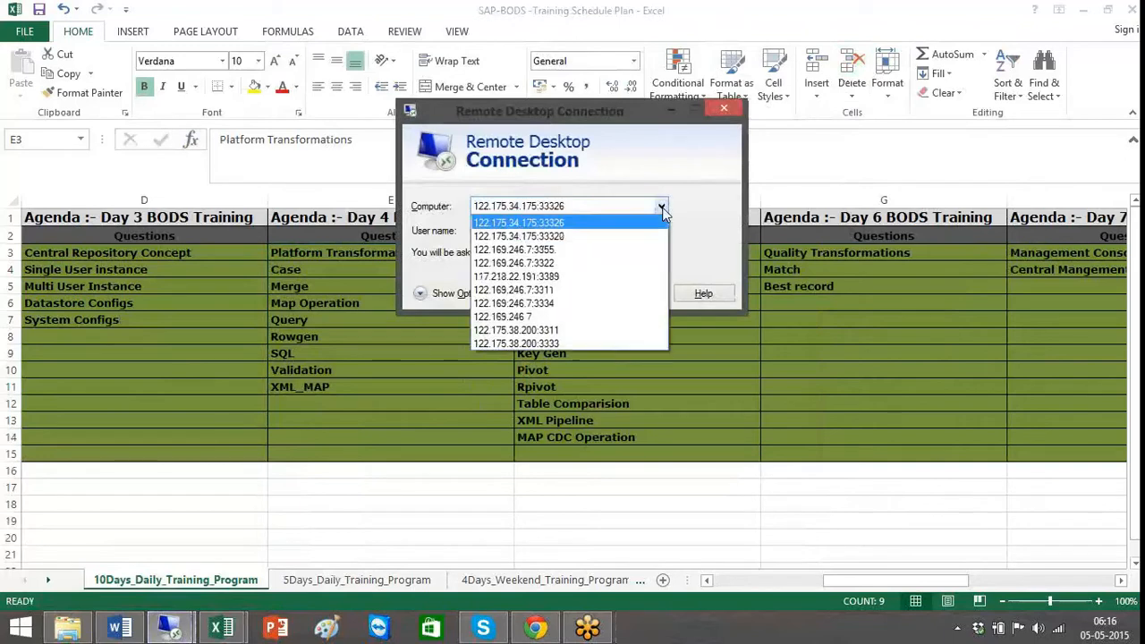
{"action": "left_click", "coordinate": [597, 238]}
{"action": "left_click", "coordinate": [629, 300]}
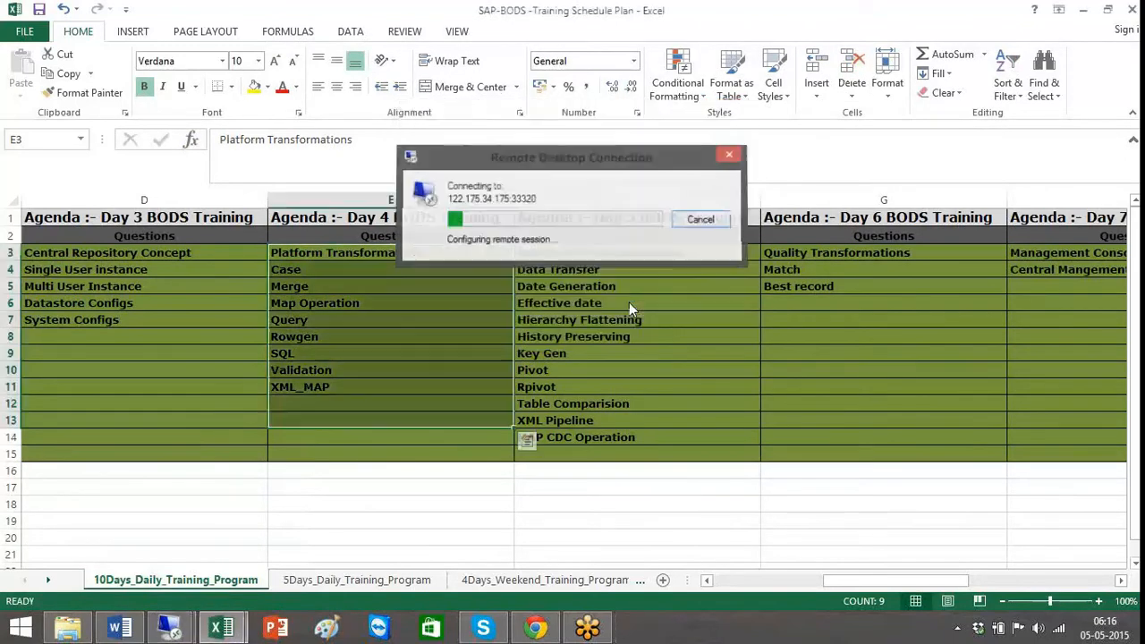
Step: Sign in to the remote computer with the account's user name and password, and accept the untrusted certificate
{"action": "left_click", "coordinate": [553, 257]}
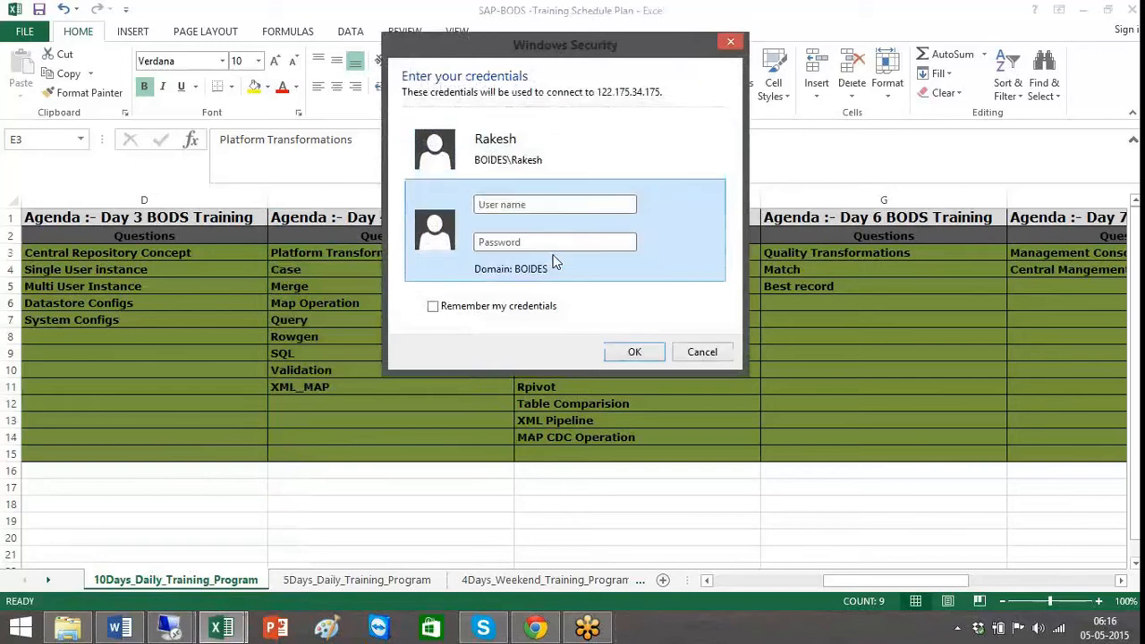
{"action": "type", "text": "rakeshi"}
{"action": "key", "text": "Tab"}
{"action": "type", "text": "•••••••"}
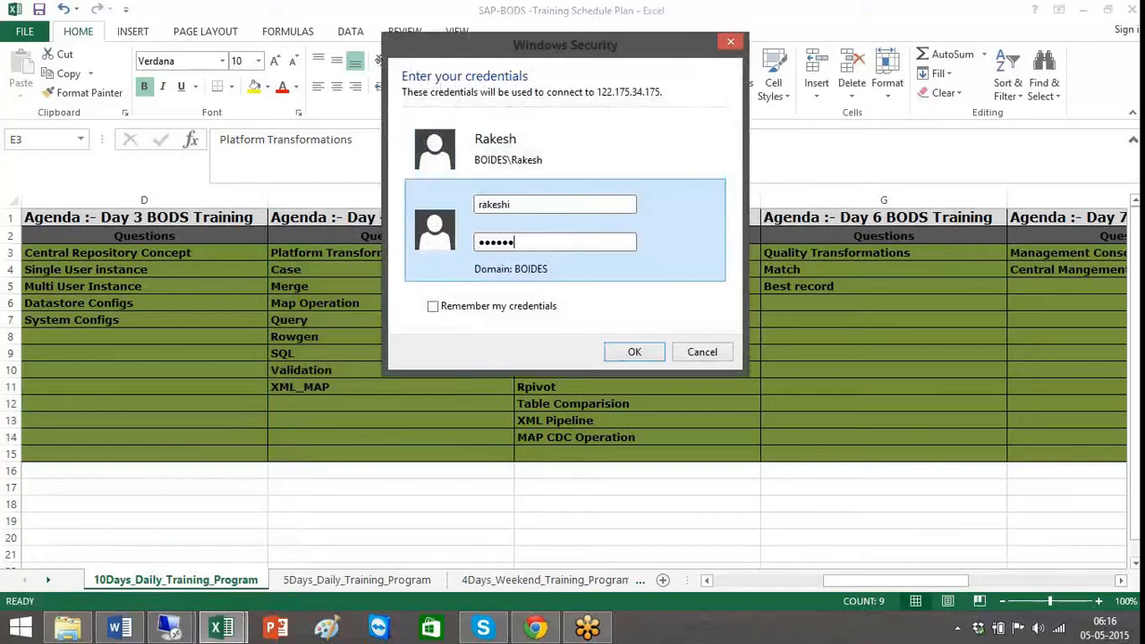
{"action": "key", "text": "Return"}
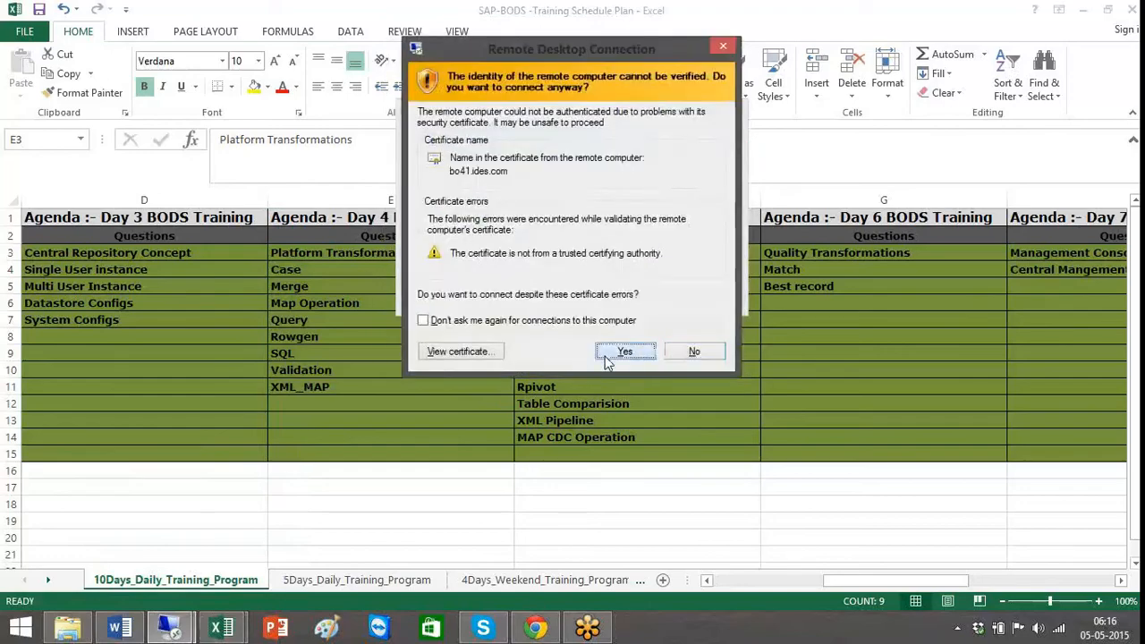
{"action": "left_click", "coordinate": [605, 356]}
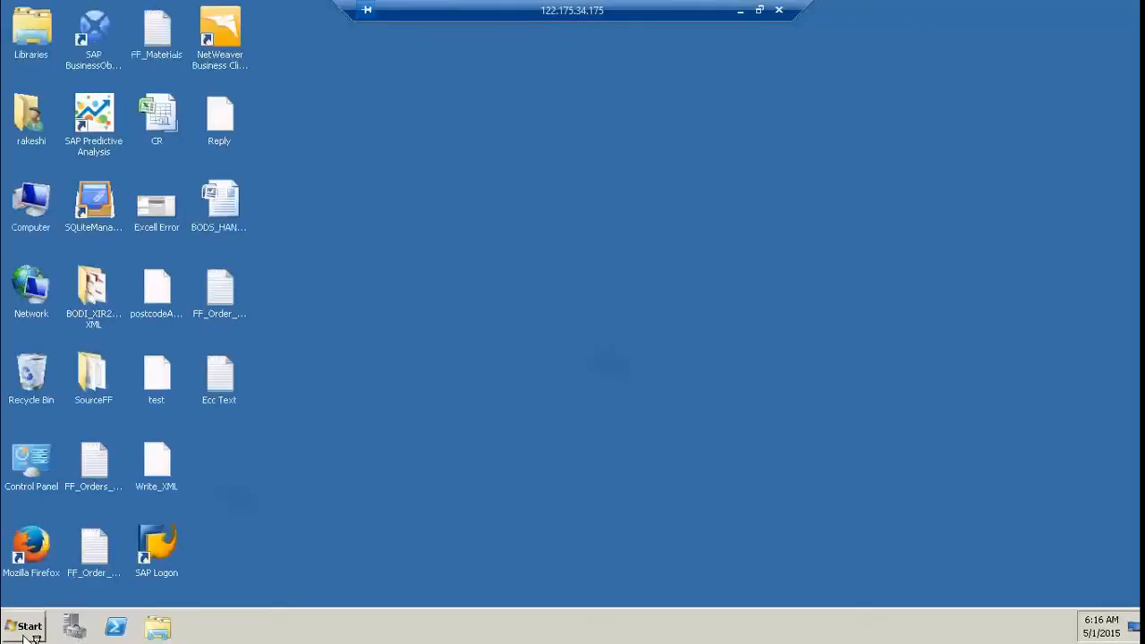
Step: Launch Data Services Designer on the remote desktop and log on to system BO41 with the user name and password
{"action": "left_click", "coordinate": [27, 632]}
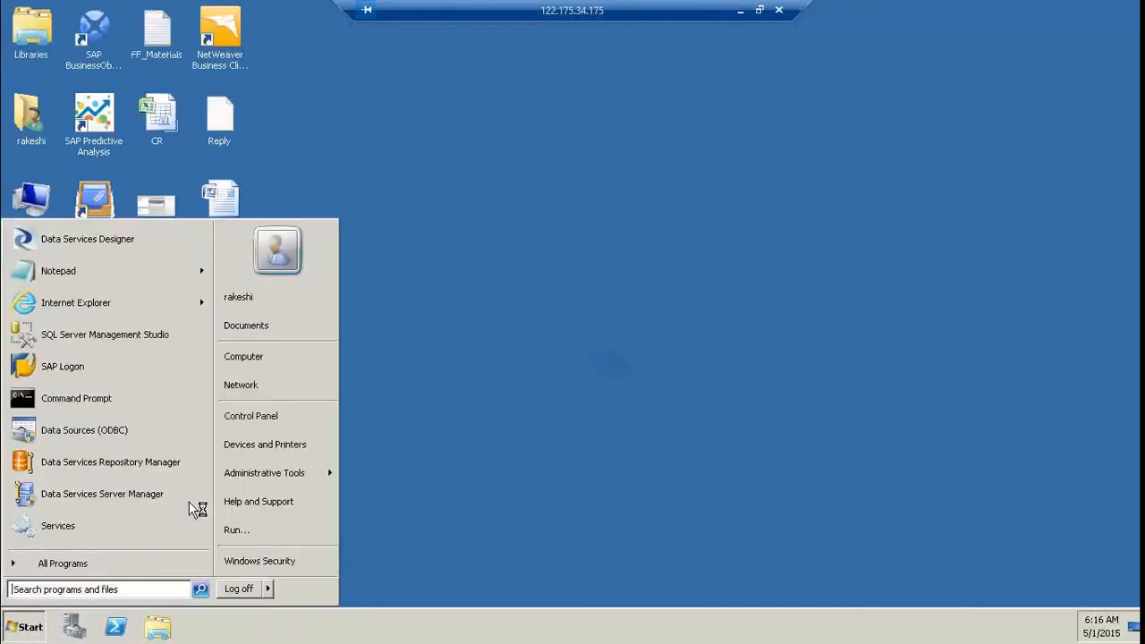
{"action": "left_click", "coordinate": [105, 242]}
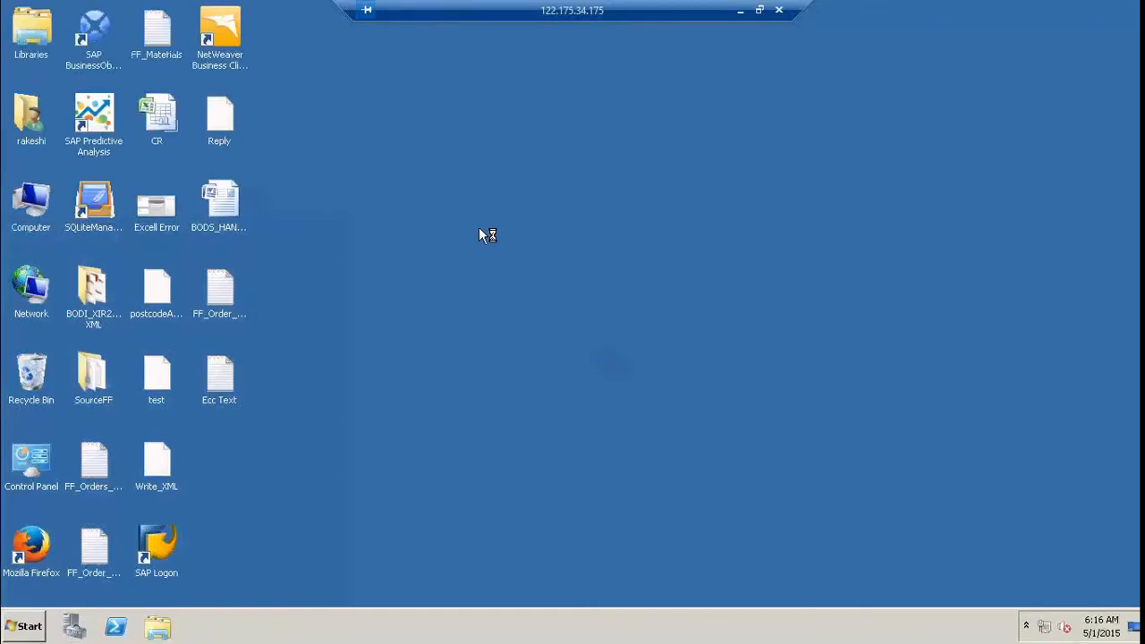
{"action": "type", "text": "rakeshi"}
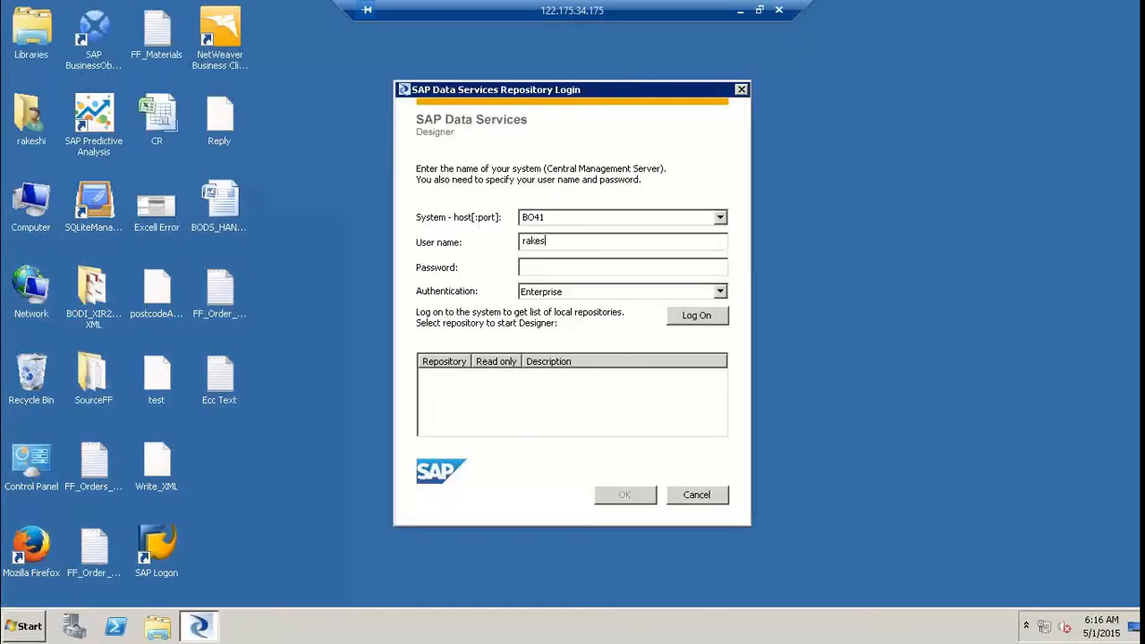
{"action": "key", "text": "Tab"}
{"action": "type", "text": "********"}
{"action": "key", "text": "Return"}
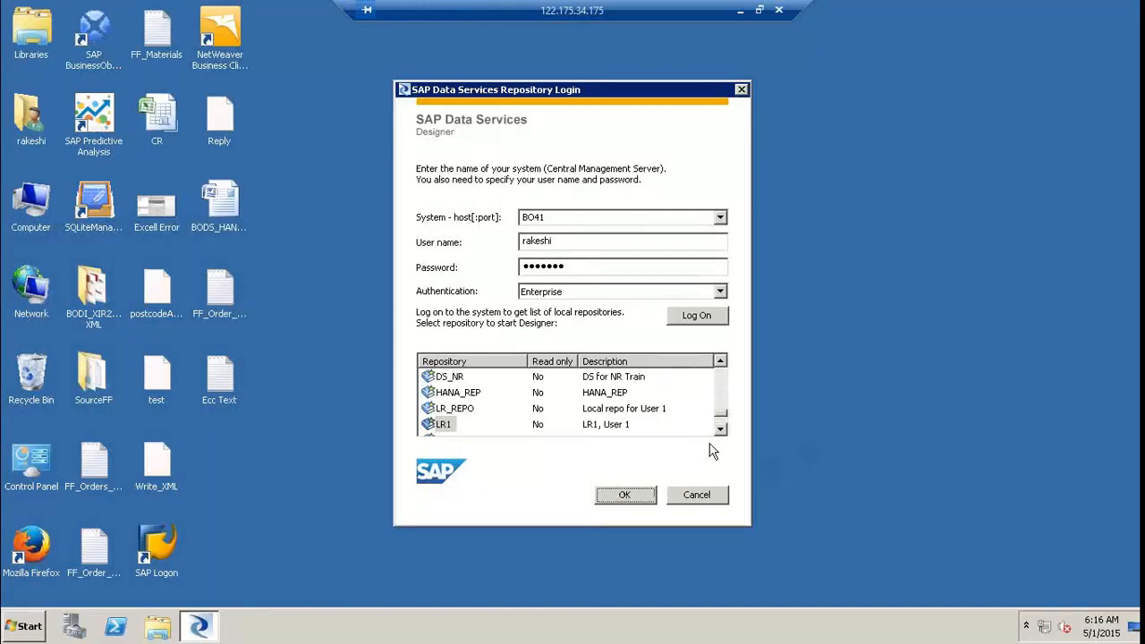
Step: Open the LR1 repository by entering the repository password, and reset the users already logged on
{"action": "left_click", "coordinate": [638, 493]}
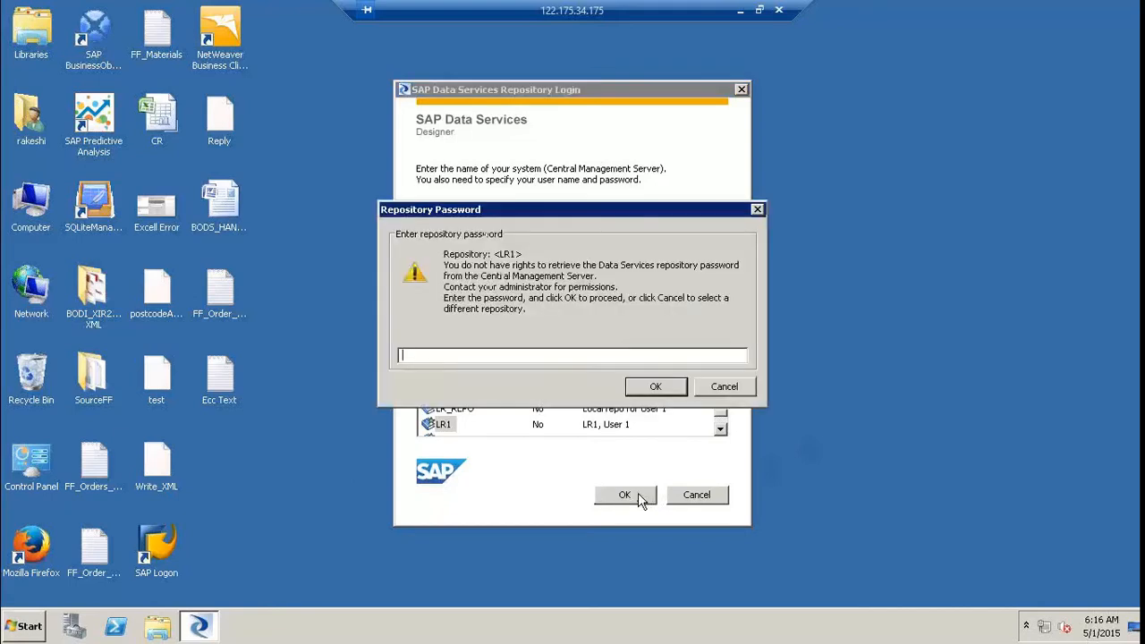
{"action": "type", "text": "******"}
{"action": "key", "text": "Return"}
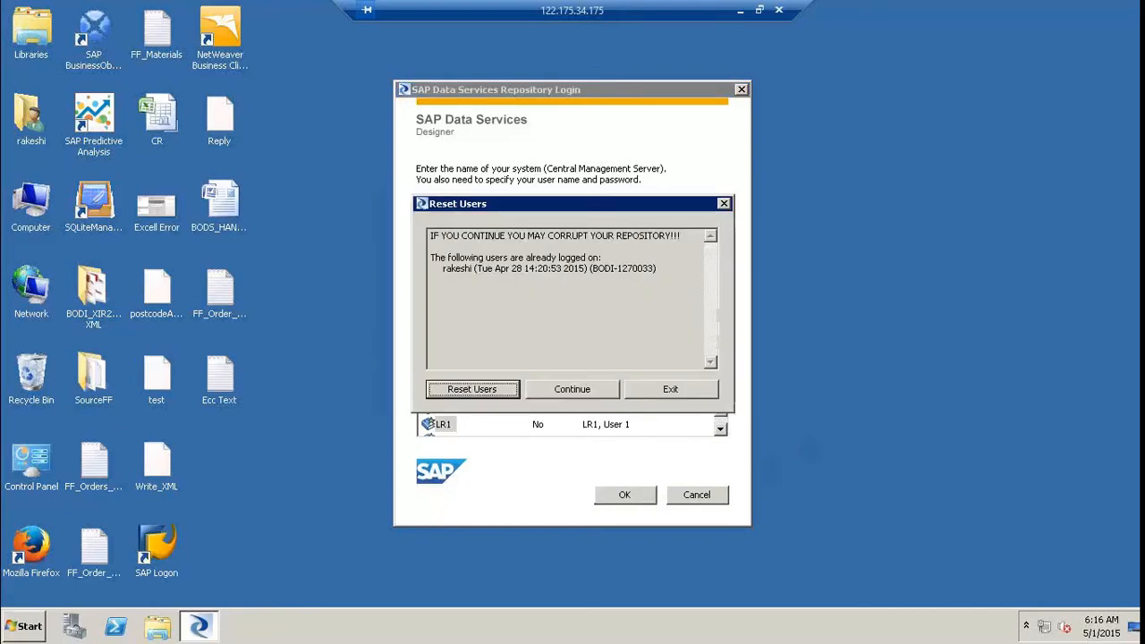
{"action": "left_click", "coordinate": [489, 390]}
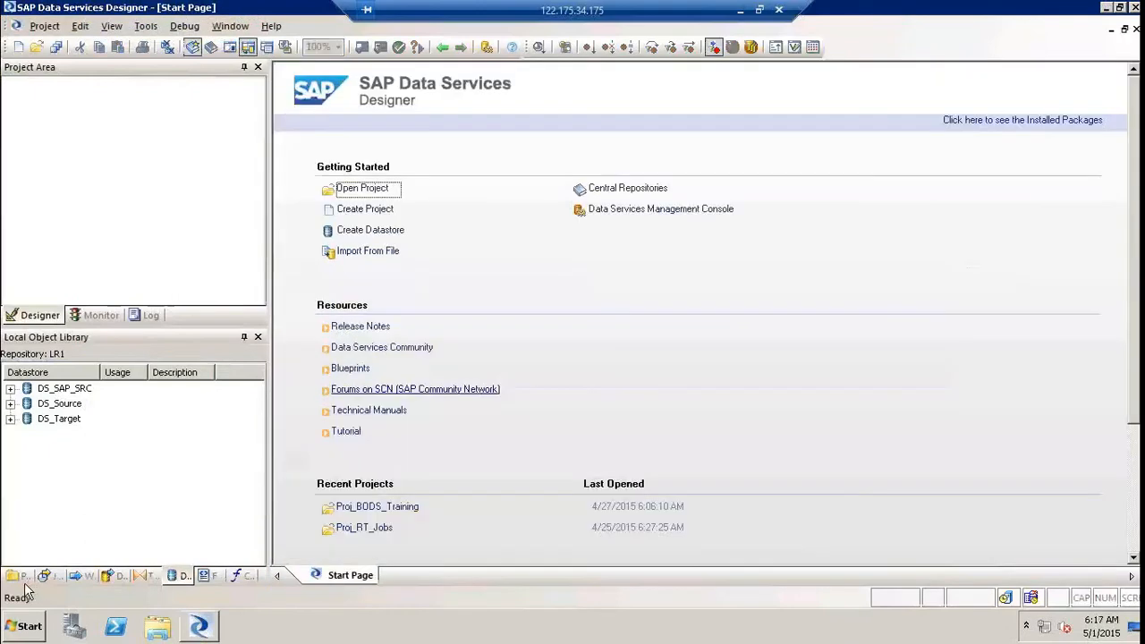
Step: Open the Proj_BODS_Training project from the local object library and widen the project and library area
{"action": "left_click", "coordinate": [22, 576]}
{"action": "double_click", "coordinate": [99, 395]}
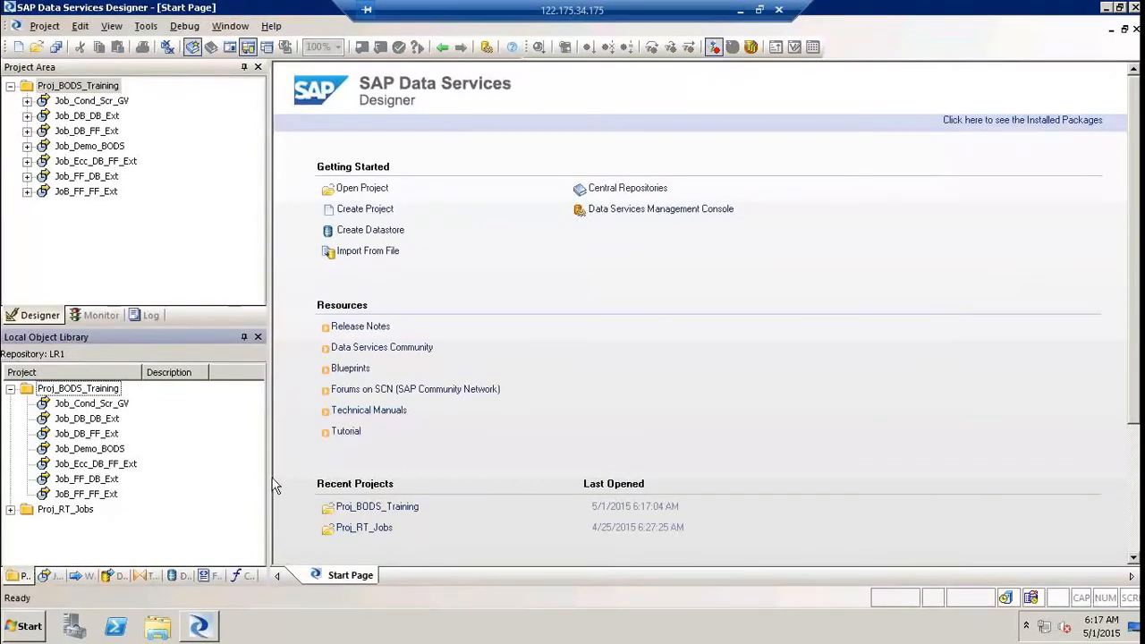
{"action": "left_click_drag", "start_coordinate": [268, 476], "coordinate": [327, 476]}
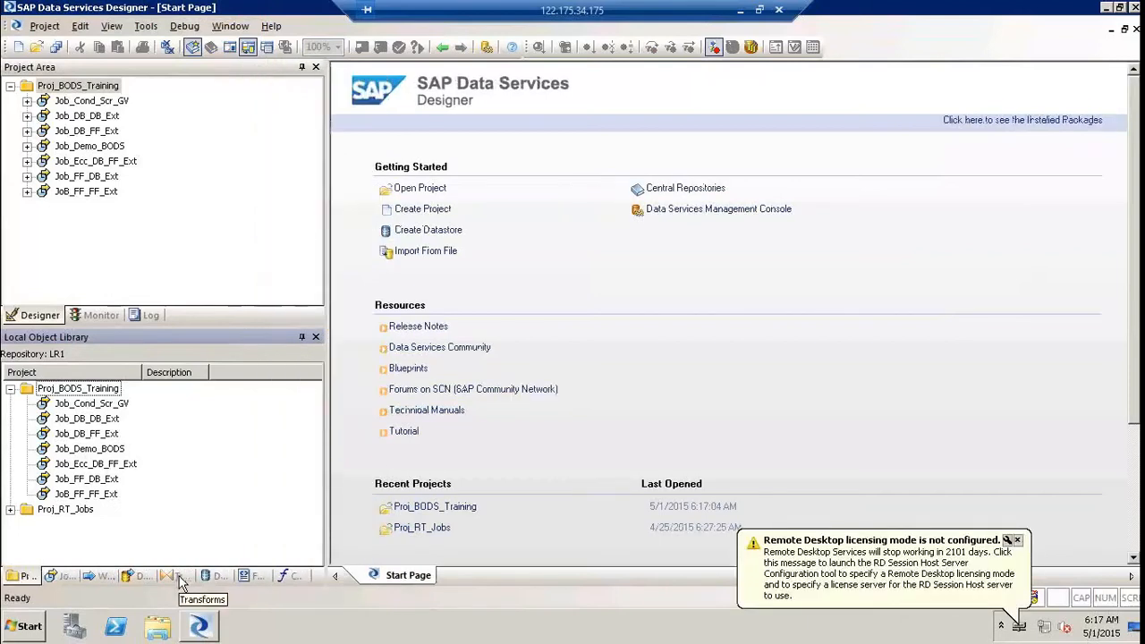
Step: Expand the Platform transforms in the local object library and select the XML_Map transform
{"action": "left_click", "coordinate": [179, 579]}
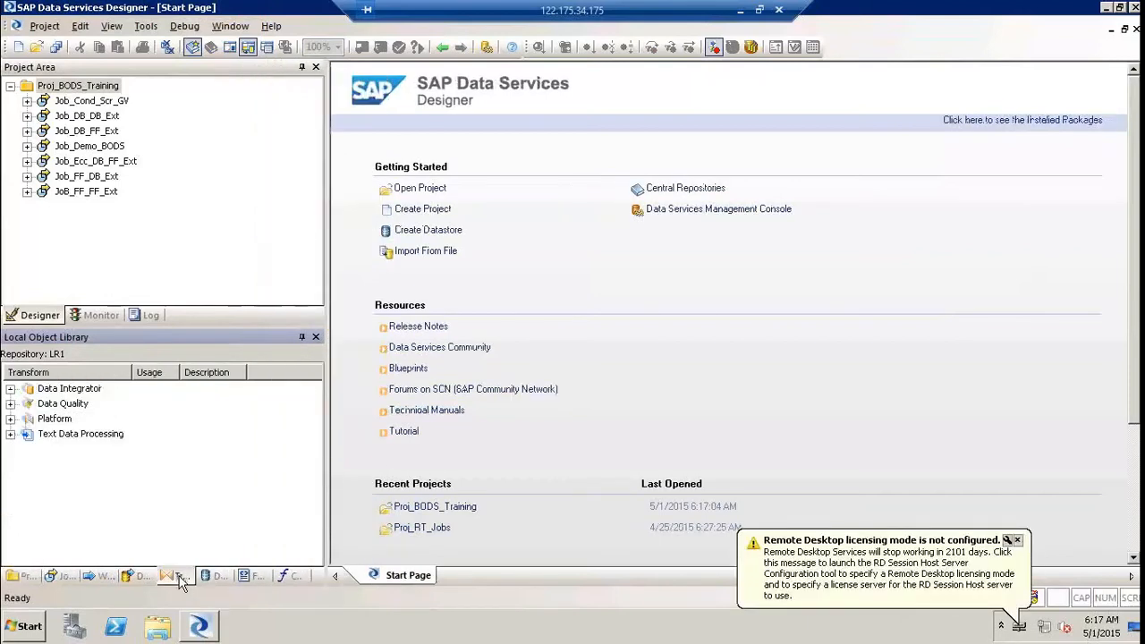
{"action": "left_click", "coordinate": [10, 419]}
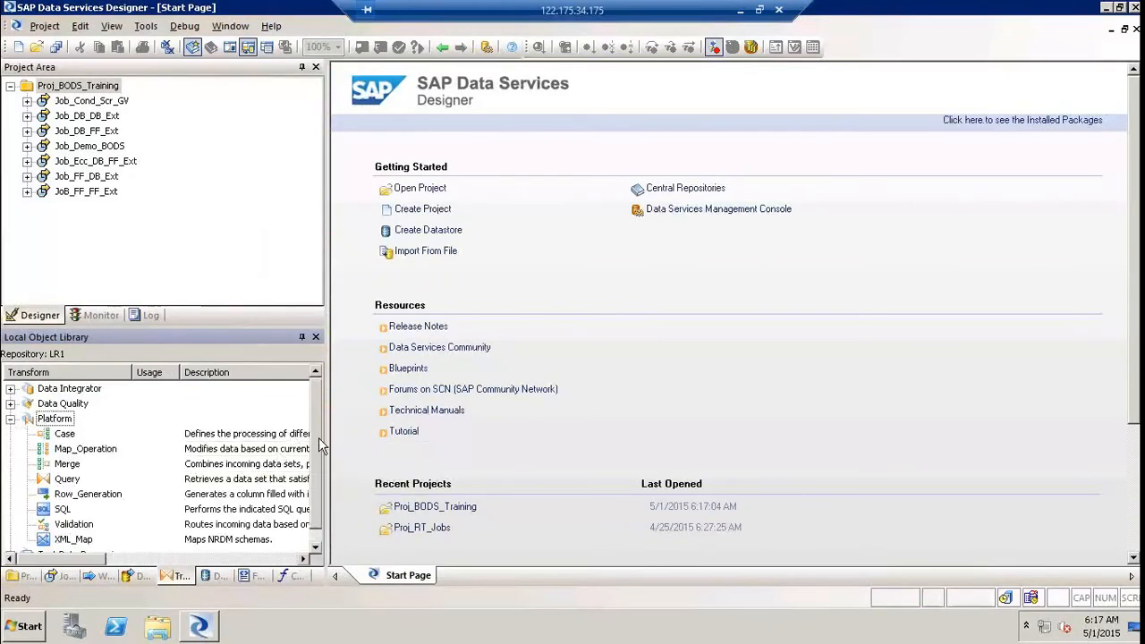
{"action": "scroll", "coordinate": [318, 438], "scroll_direction": "down", "scroll_amount": 1}
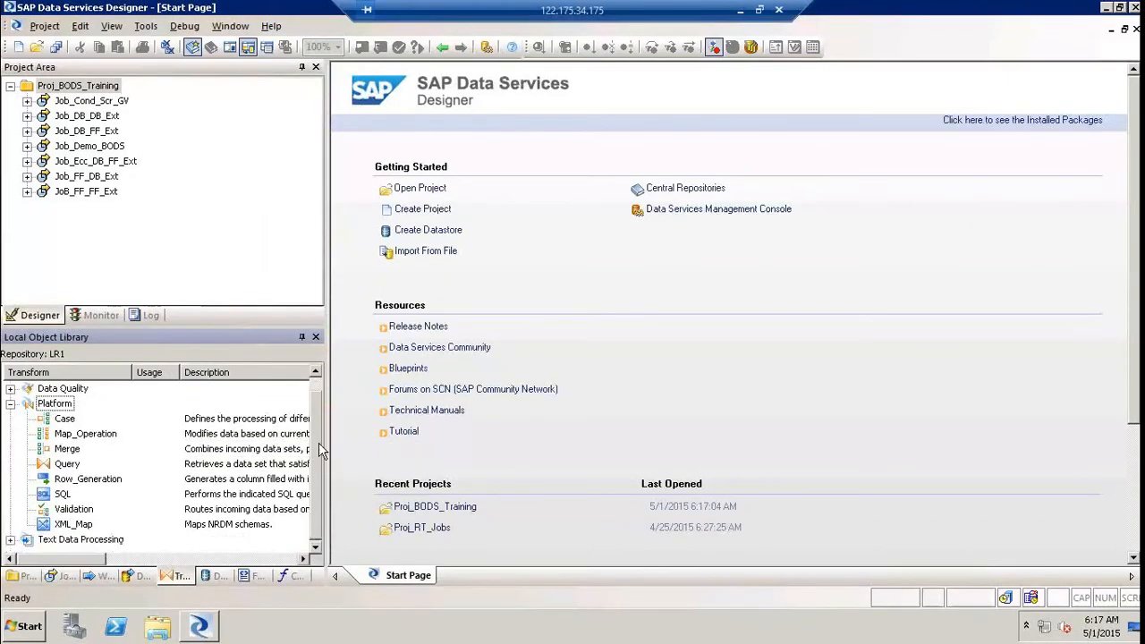
{"action": "left_click", "coordinate": [75, 525]}
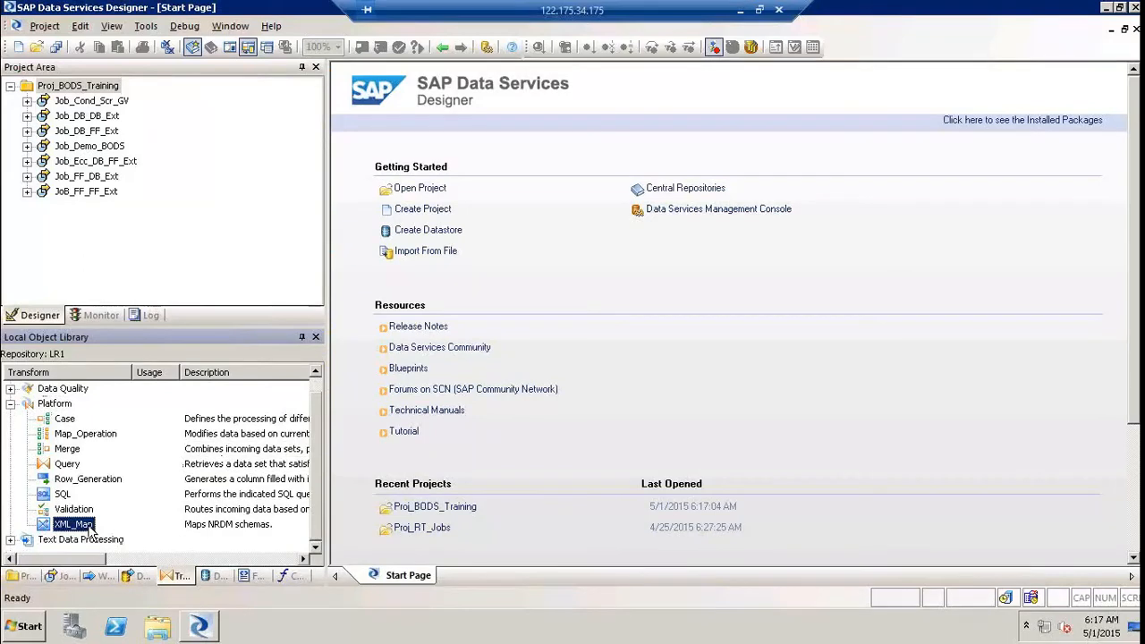
Step: Highlight the Platform transforms from Case to XML_Map in a slightly widened library area and single out the Case transform
{"action": "left_click", "coordinate": [60, 418], "text": "ctrl"}
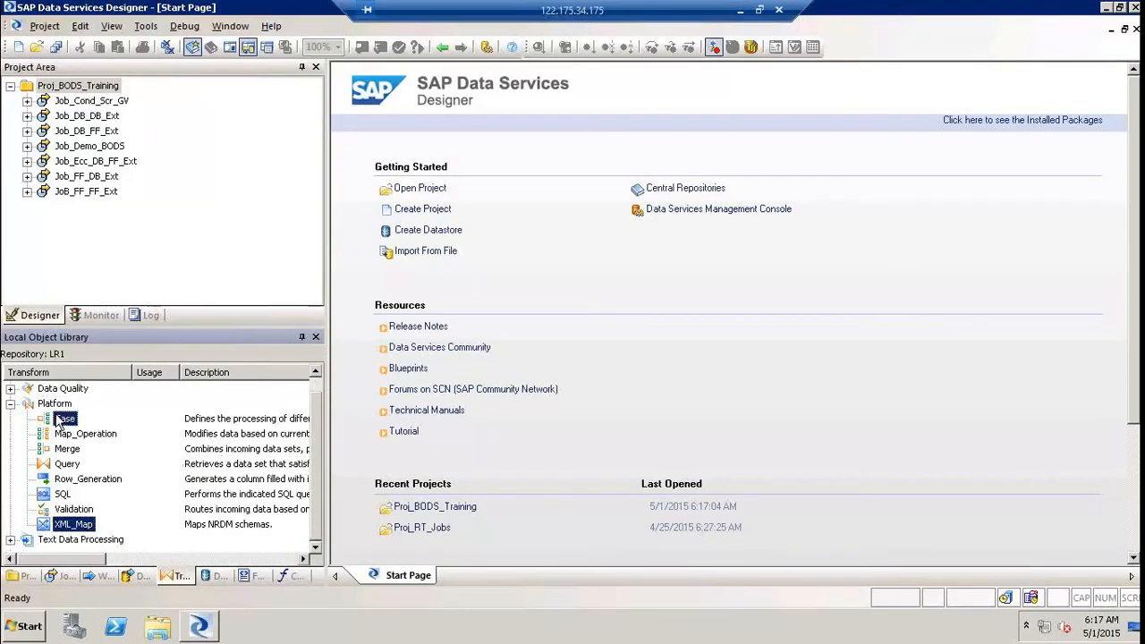
{"action": "left_click", "coordinate": [112, 421]}
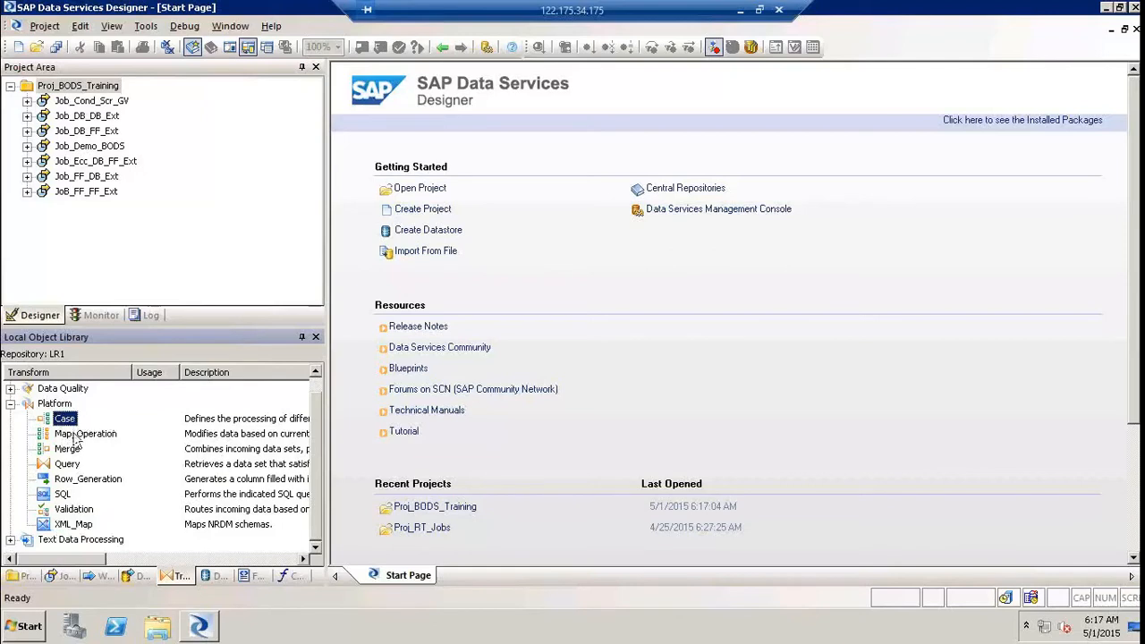
{"action": "left_click", "coordinate": [86, 526], "text": "shift"}
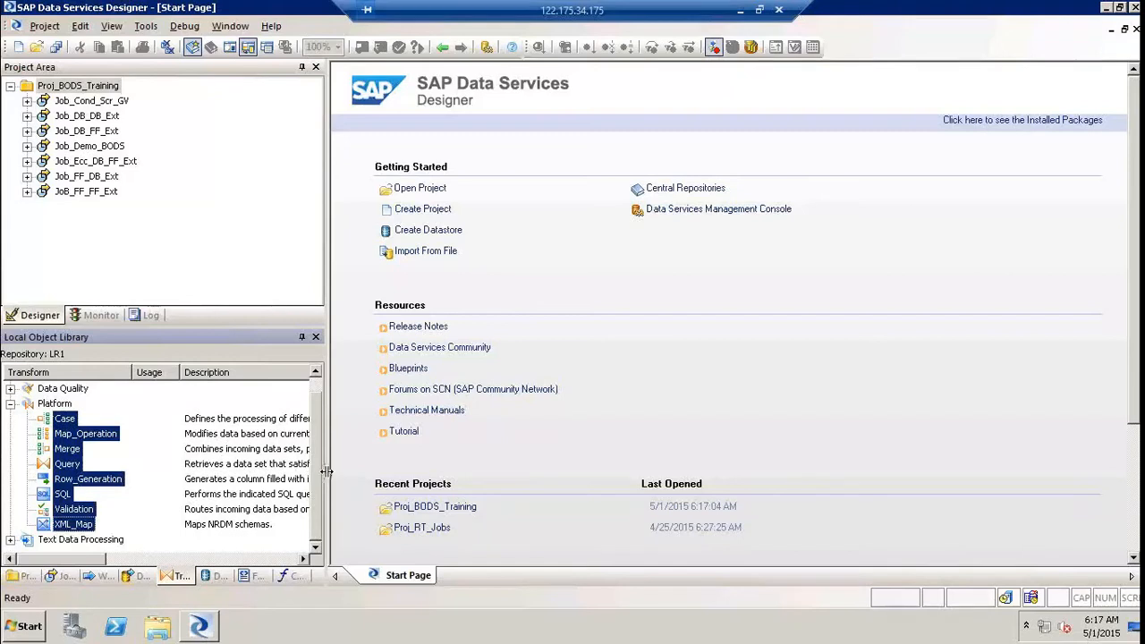
{"action": "left_click_drag", "start_coordinate": [327, 472], "coordinate": [349, 471]}
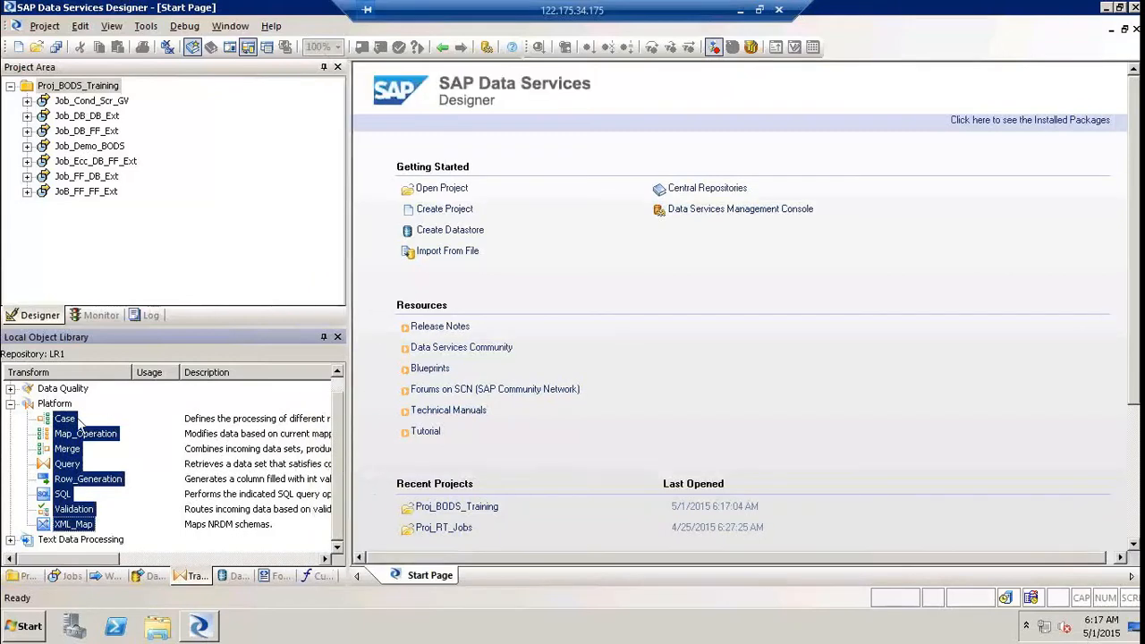
{"action": "left_click", "coordinate": [79, 423]}
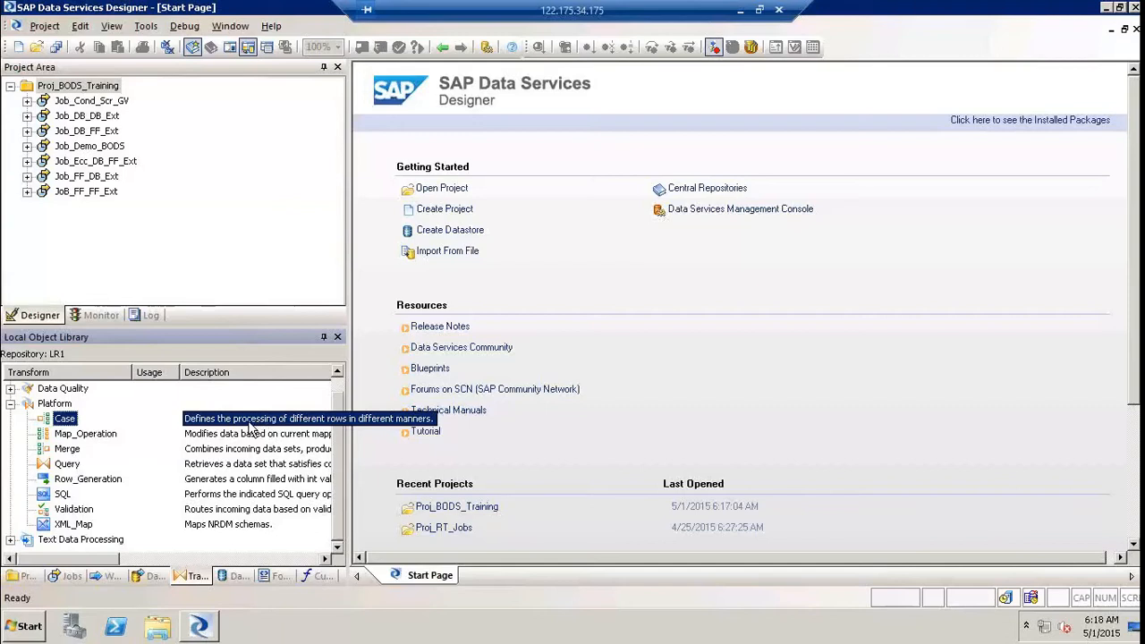
Step: Open Notepad on the remote desktop and write "Case:- Splits a single data set in to multiple data sets based on a condition.."
{"action": "key", "text": "super+r"}
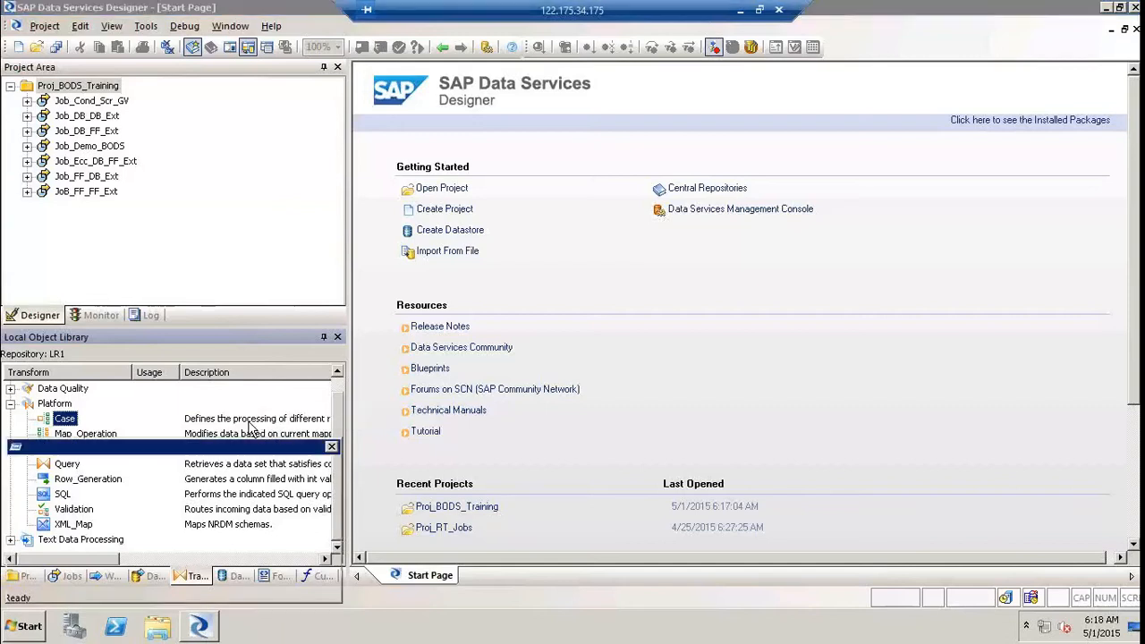
{"action": "key", "text": "Return"}
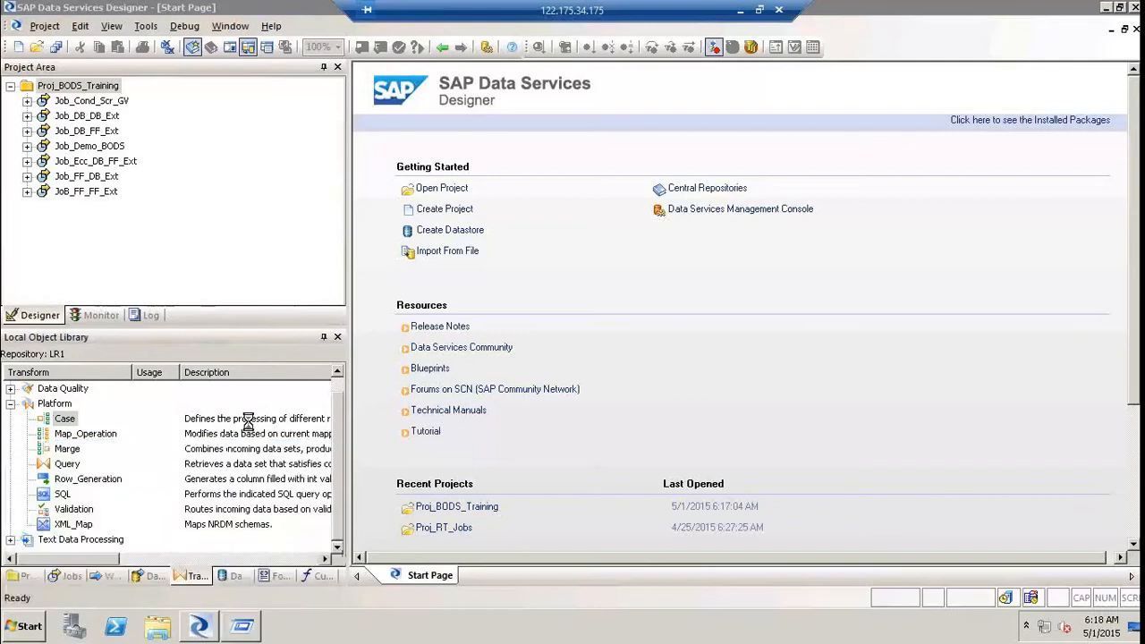
{"action": "type", "text": "Case:- "}
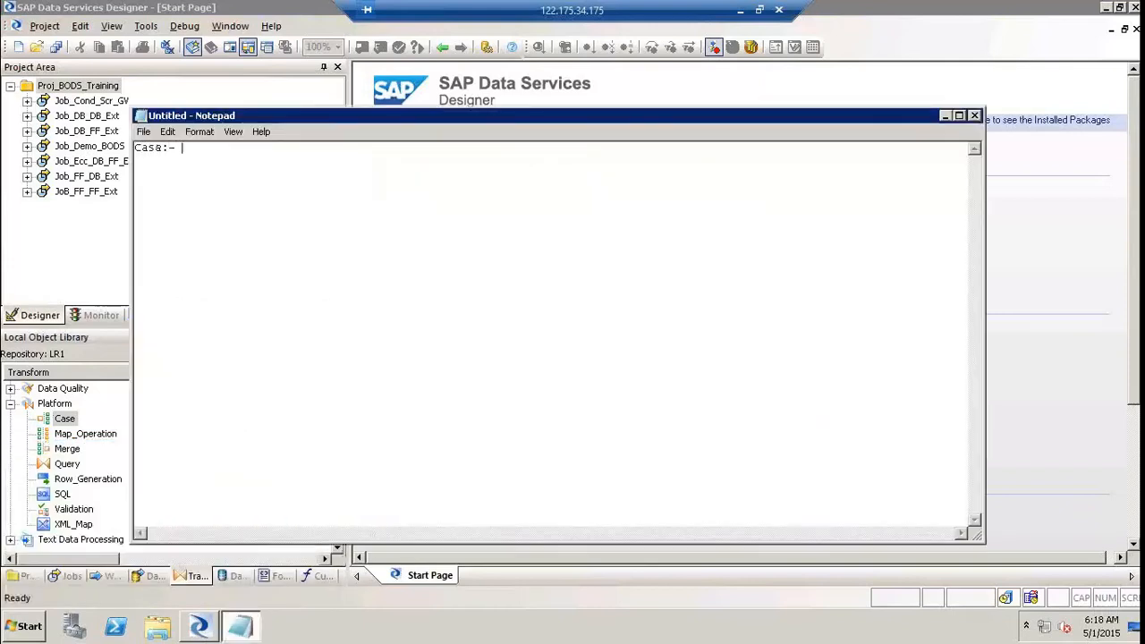
{"action": "type", "text": "Splits"}
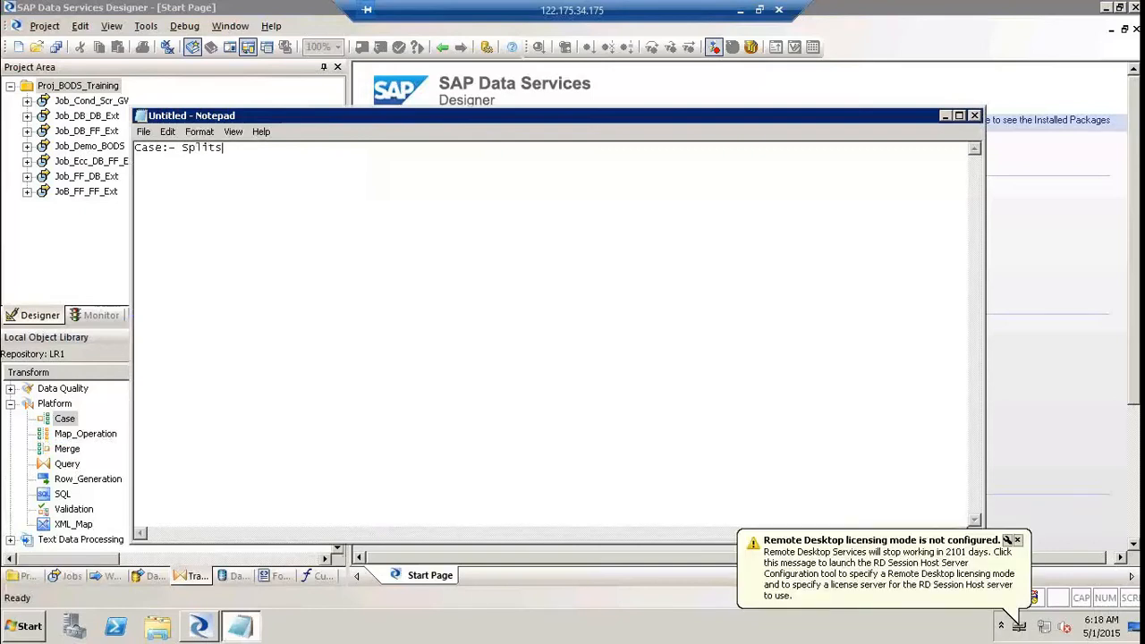
{"action": "type", "text": " a single data set i"}
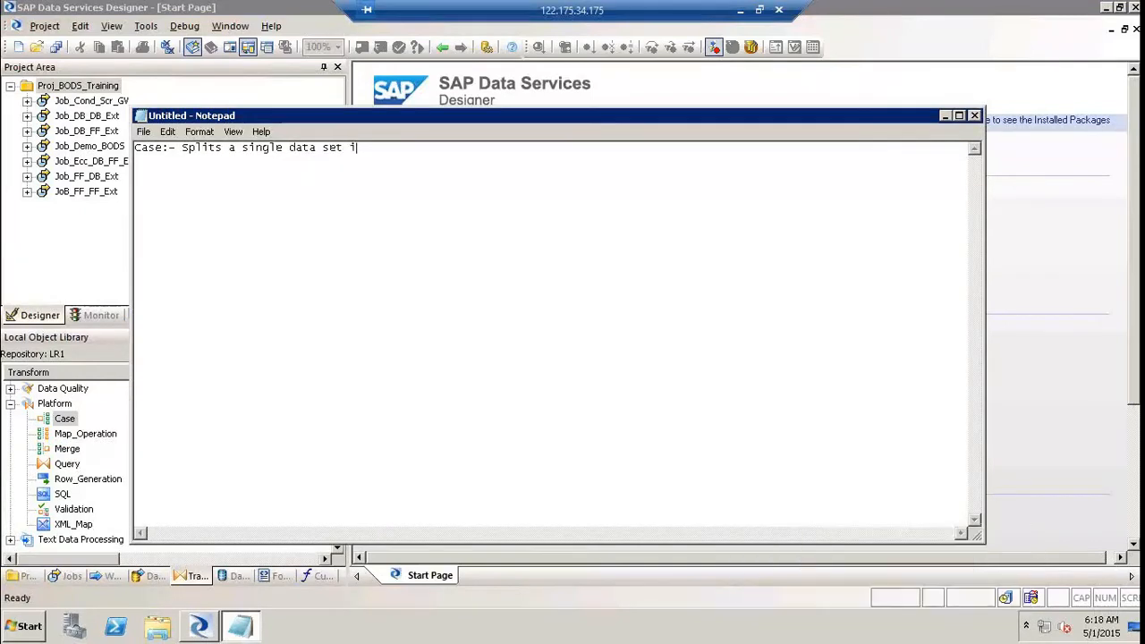
{"action": "type", "text": "n to multiple data sets based on"}
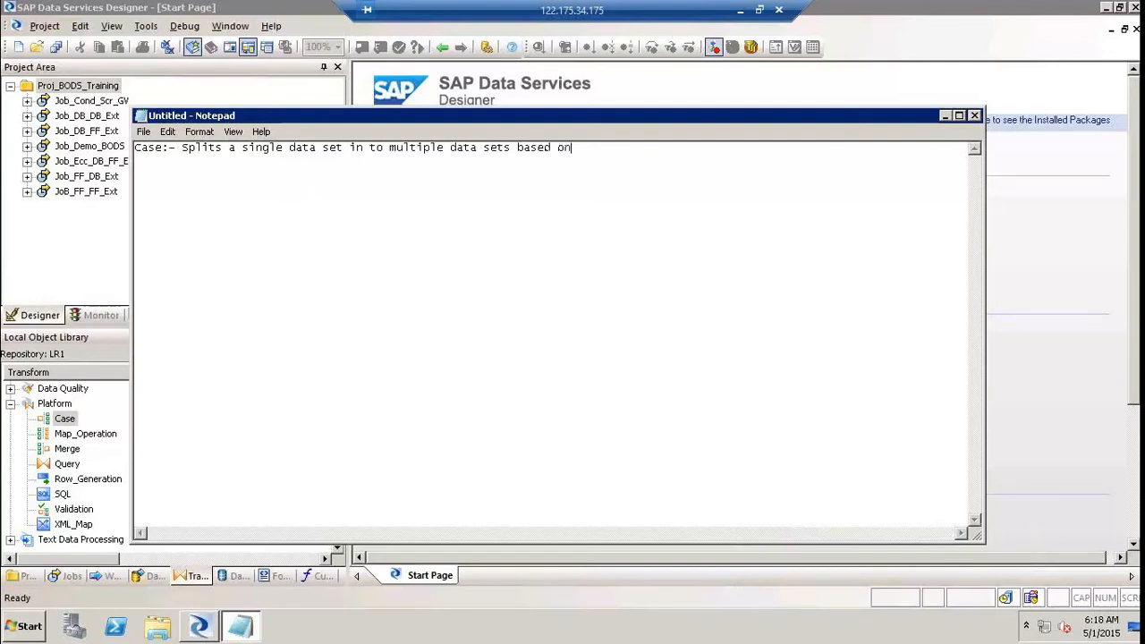
{"action": "type", "text": " a condition"}
Step: Add the example line "Yearly Complete --> q1,Q2,Q3,Q4" below the Case definition and minimize the note
{"action": "left_click", "coordinate": [162, 184]}
{"action": "type", "text": "Ma"}
{"action": "key", "text": "BackSpace"}
{"action": "key", "text": "BackSpace"}
{"action": "type", "text": "Complete --> "}
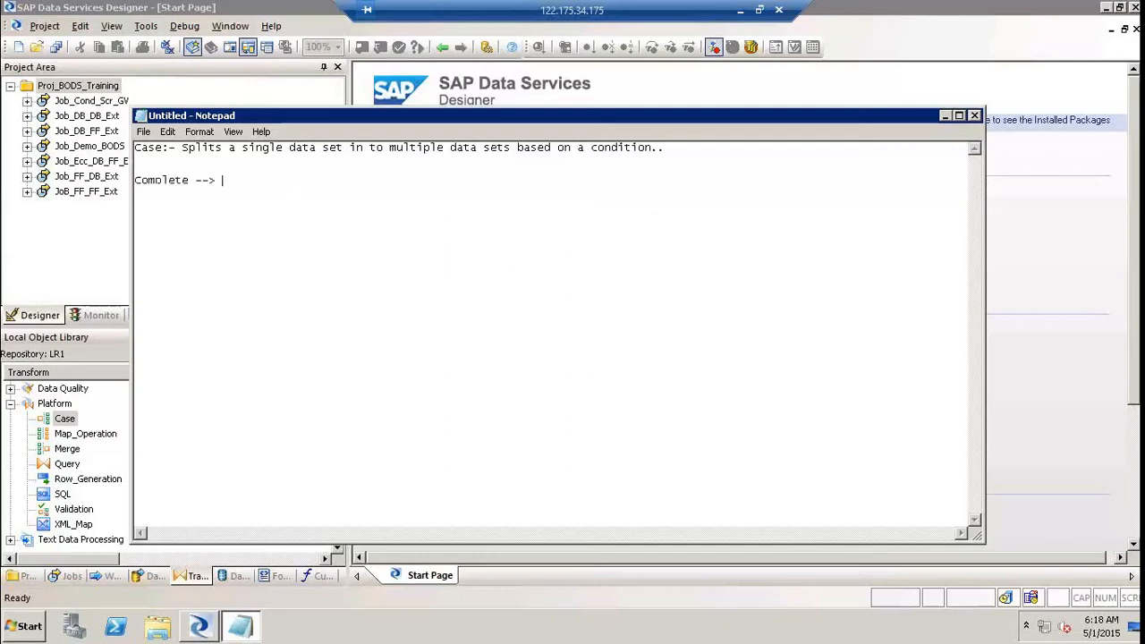
{"action": "type", "text": "q1,Q2,Q3,Q4"}
{"action": "left_click_drag", "start_coordinate": [222, 178], "coordinate": [279, 179]}
{"action": "left_click", "coordinate": [137, 179]}
{"action": "type", "text": "Yearly"}
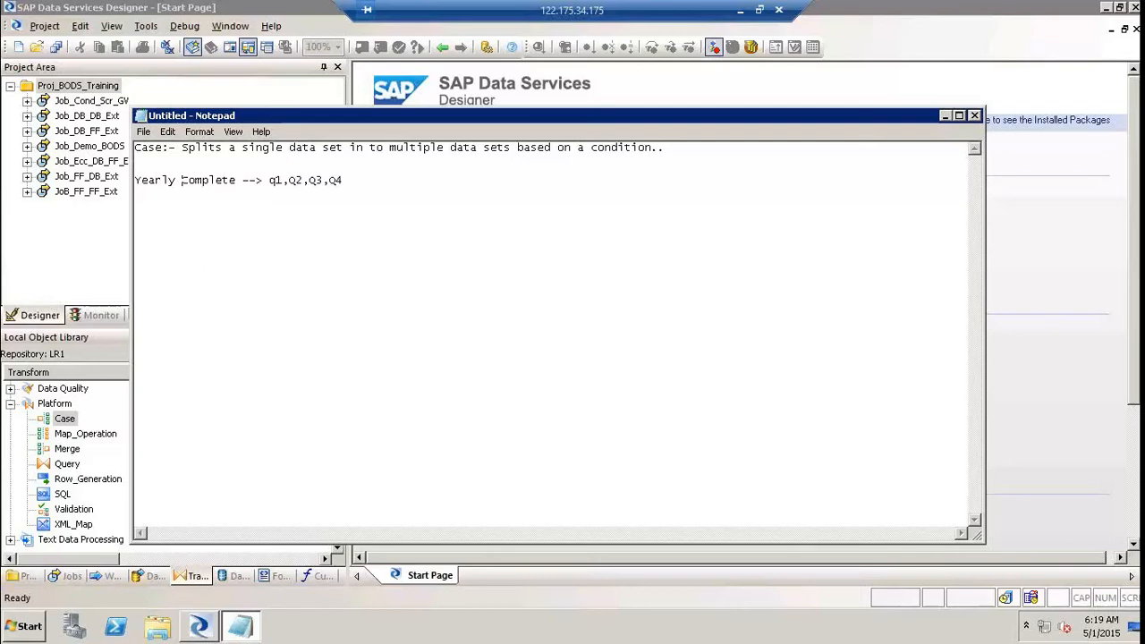
{"action": "left_click", "coordinate": [944, 115]}
Step: Create a new batch job named Job_Case in the Proj_BODS_Training project
{"action": "left_click", "coordinate": [93, 87]}
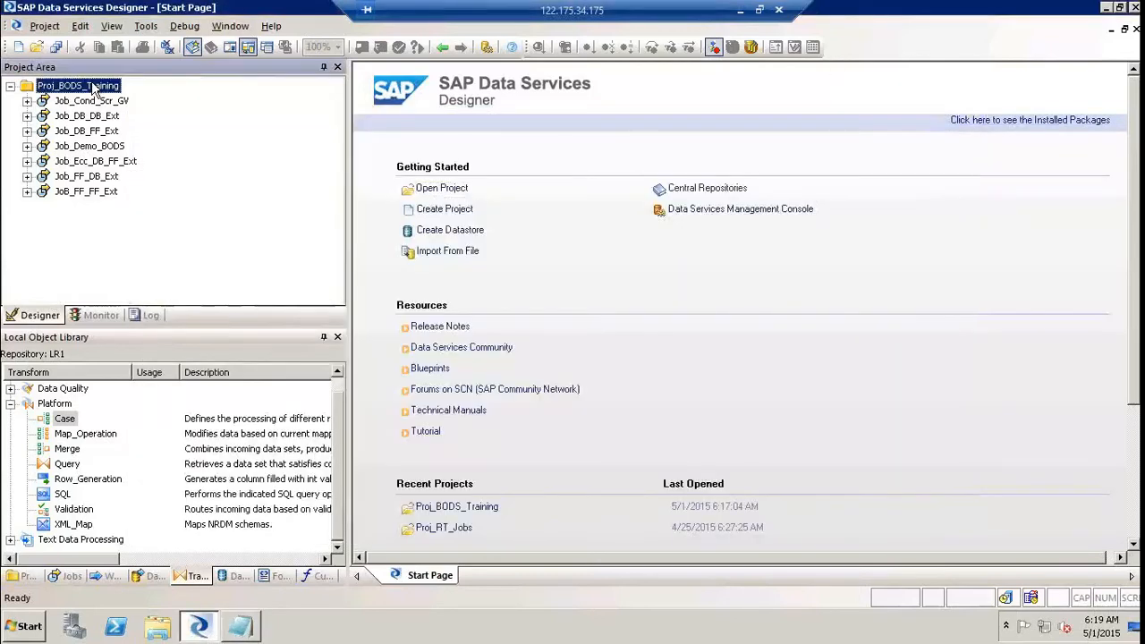
{"action": "right_click", "coordinate": [93, 87]}
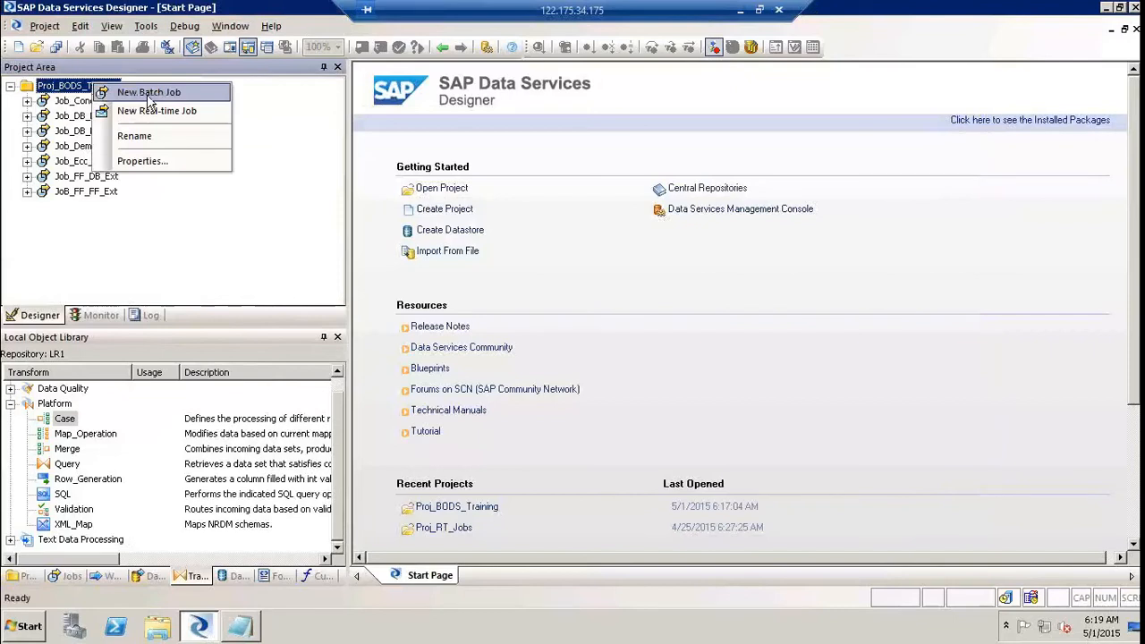
{"action": "left_click", "coordinate": [148, 95]}
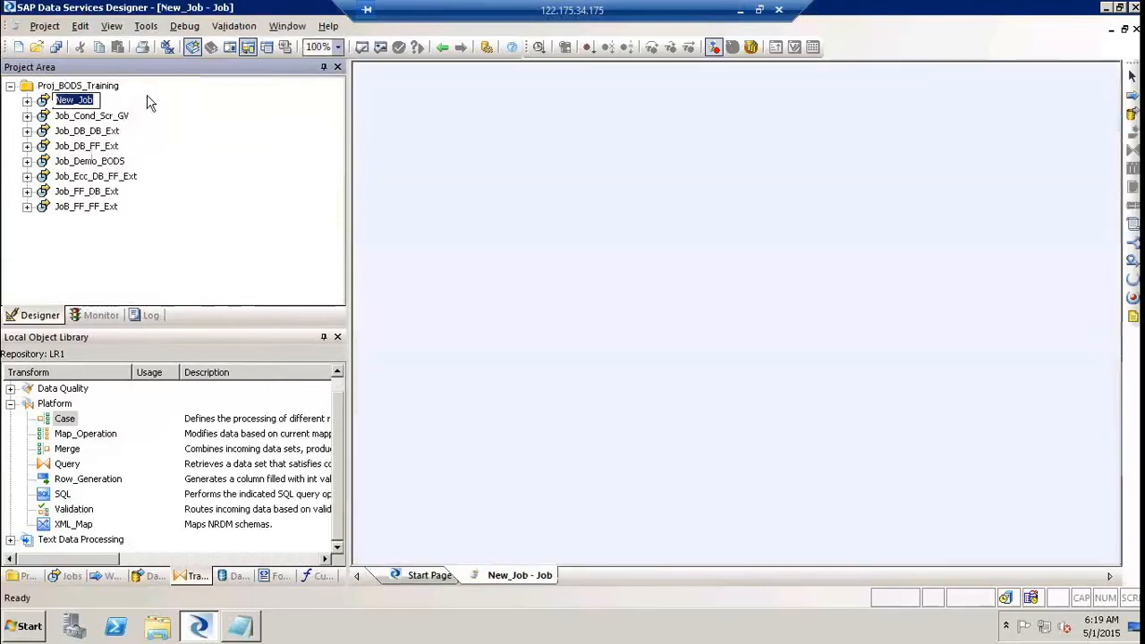
{"action": "type", "text": "Job_"}
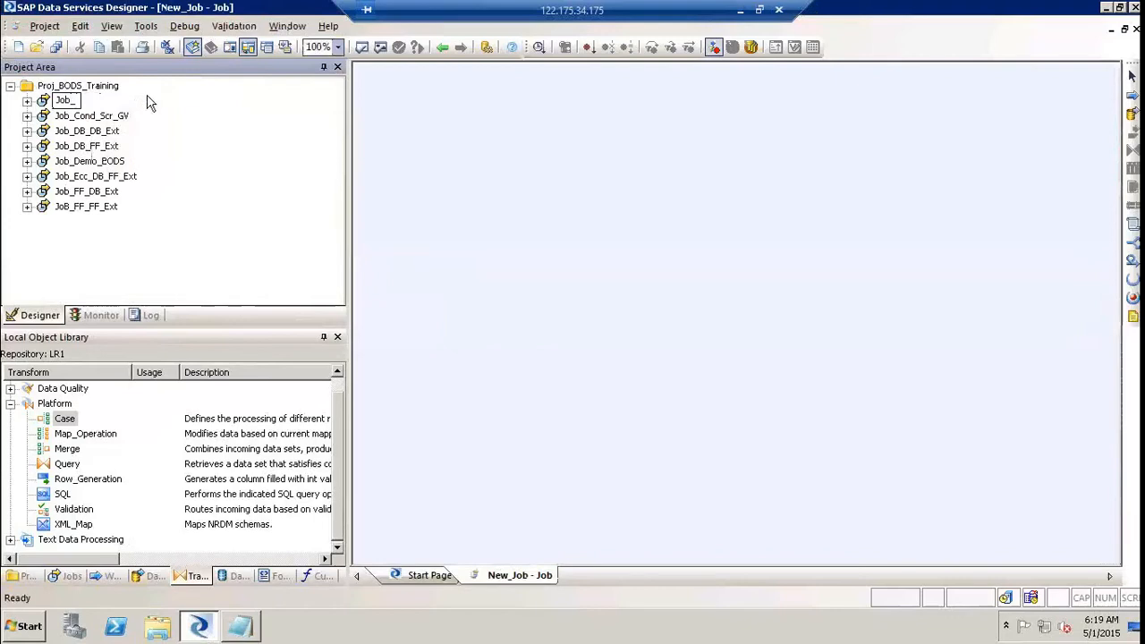
{"action": "type", "text": "Case"}
{"action": "key", "text": "Return"}
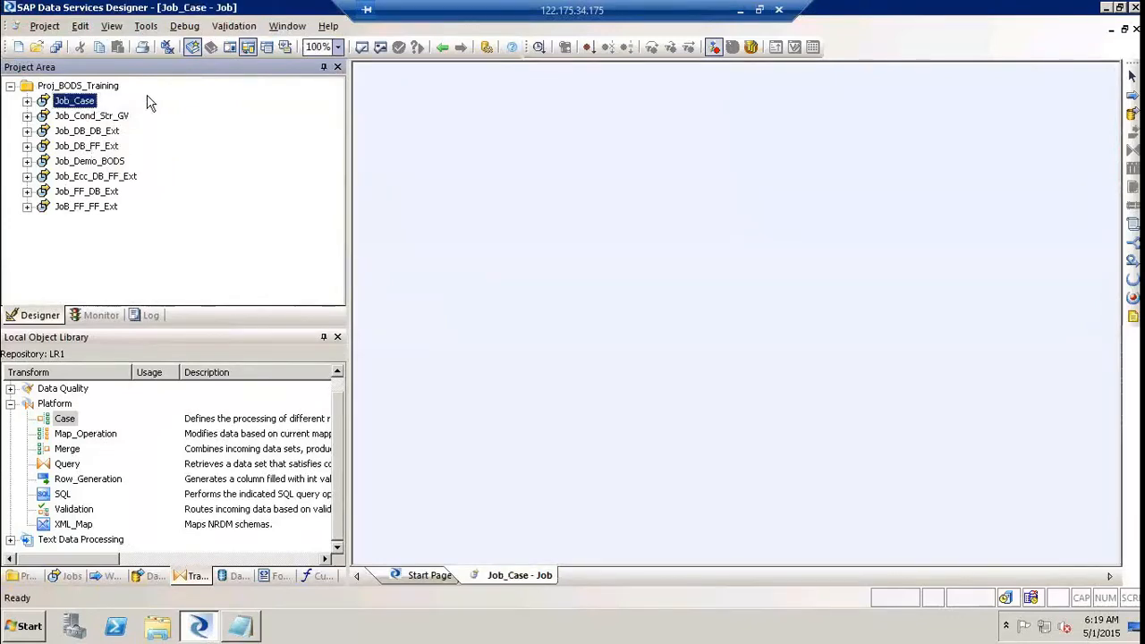
Step: Place a data flow named DF_Case in Job_Case and open it
{"action": "left_click", "coordinate": [1132, 114]}
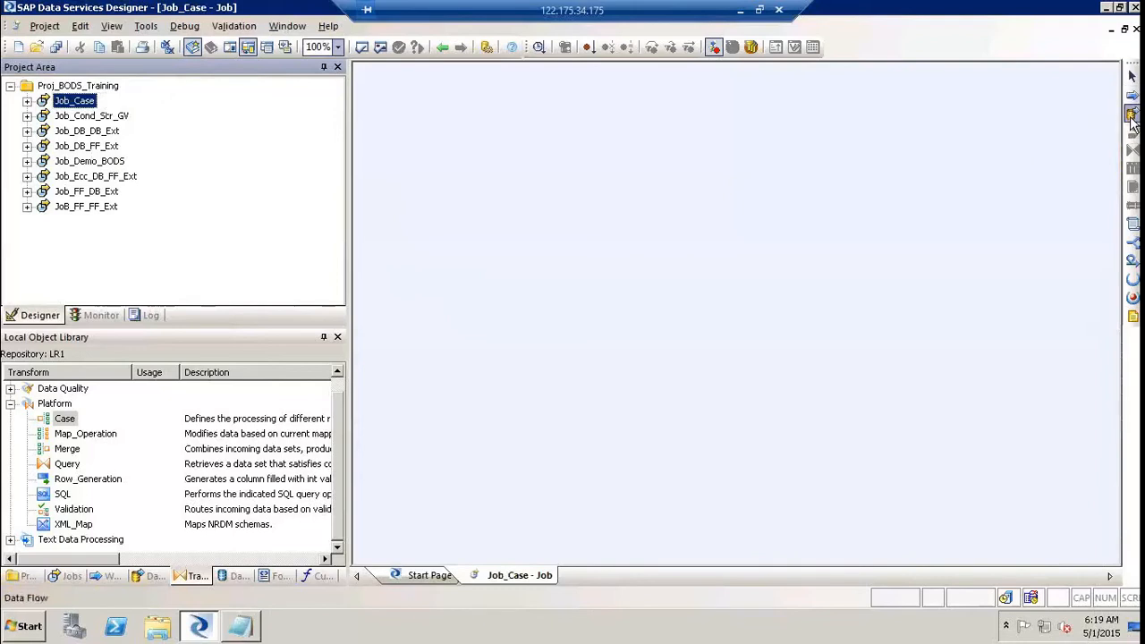
{"action": "left_click", "coordinate": [593, 210]}
{"action": "type", "text": "DF_Cas"}
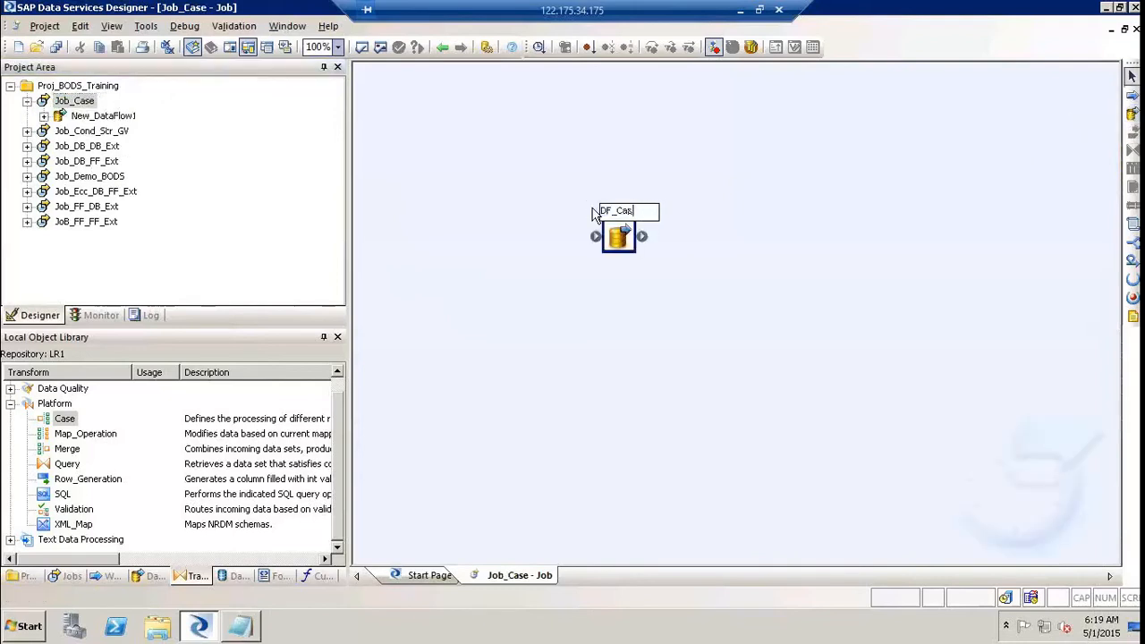
{"action": "type", "text": "e"}
{"action": "key", "text": "Return"}
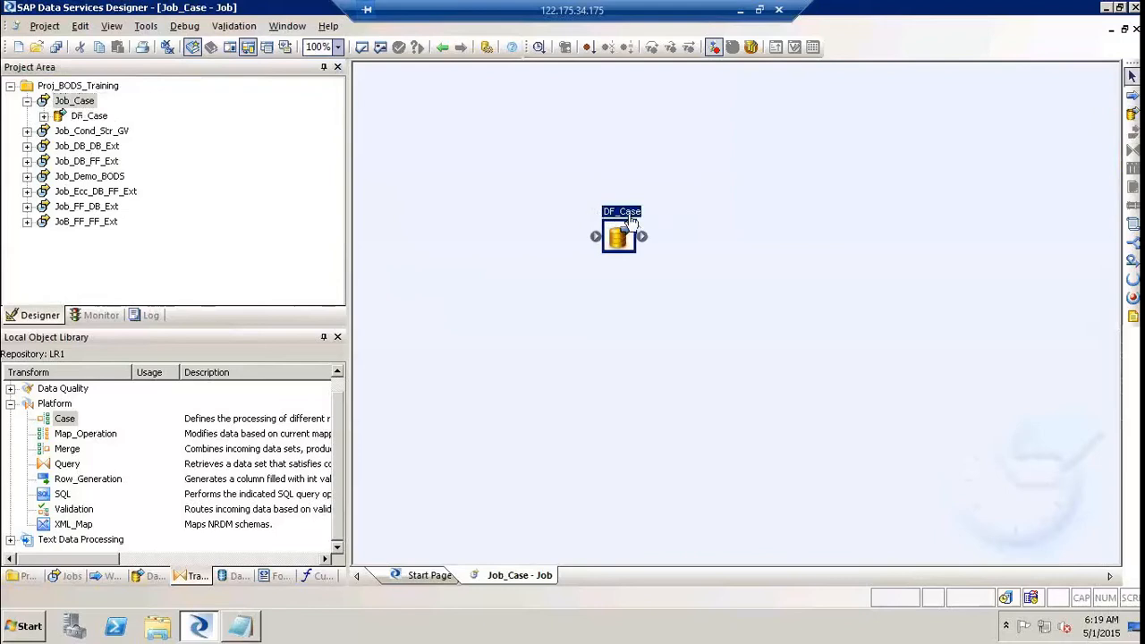
{"action": "left_click", "coordinate": [631, 220]}
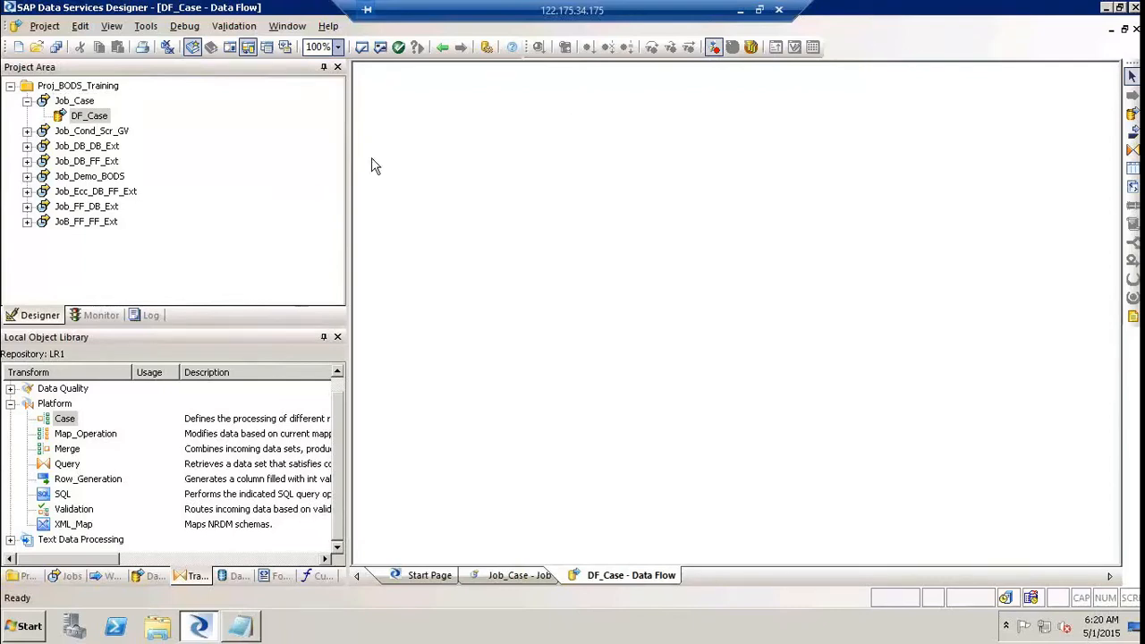
Step: Add the ORDERS table from the DS_Source datastore to DF_Case as a source
{"action": "left_click", "coordinate": [232, 576]}
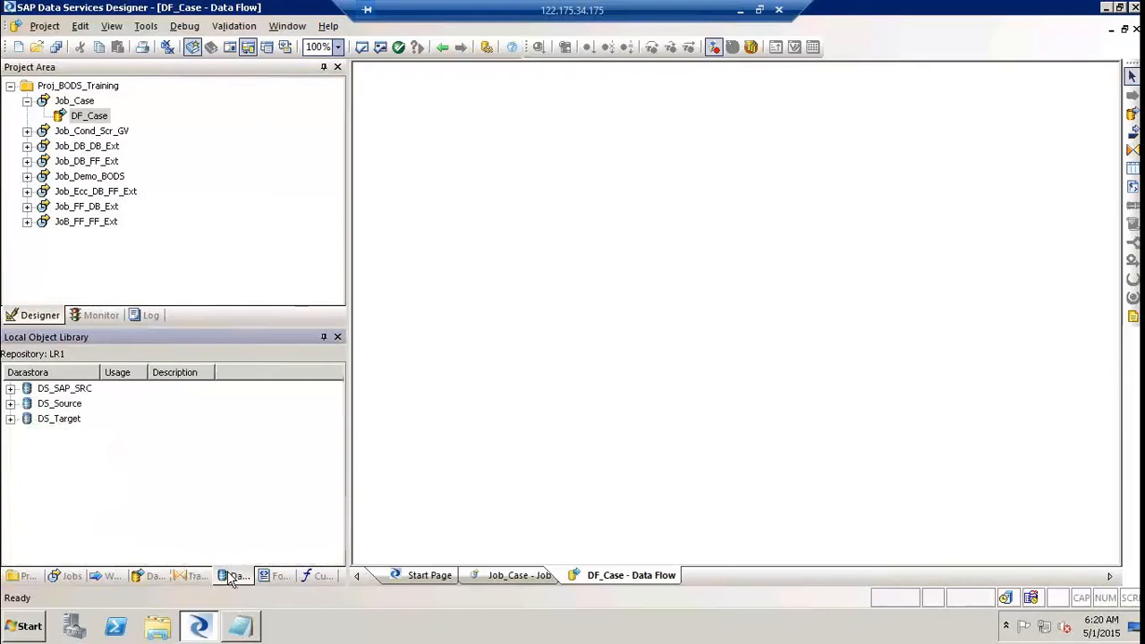
{"action": "left_click", "coordinate": [9, 403]}
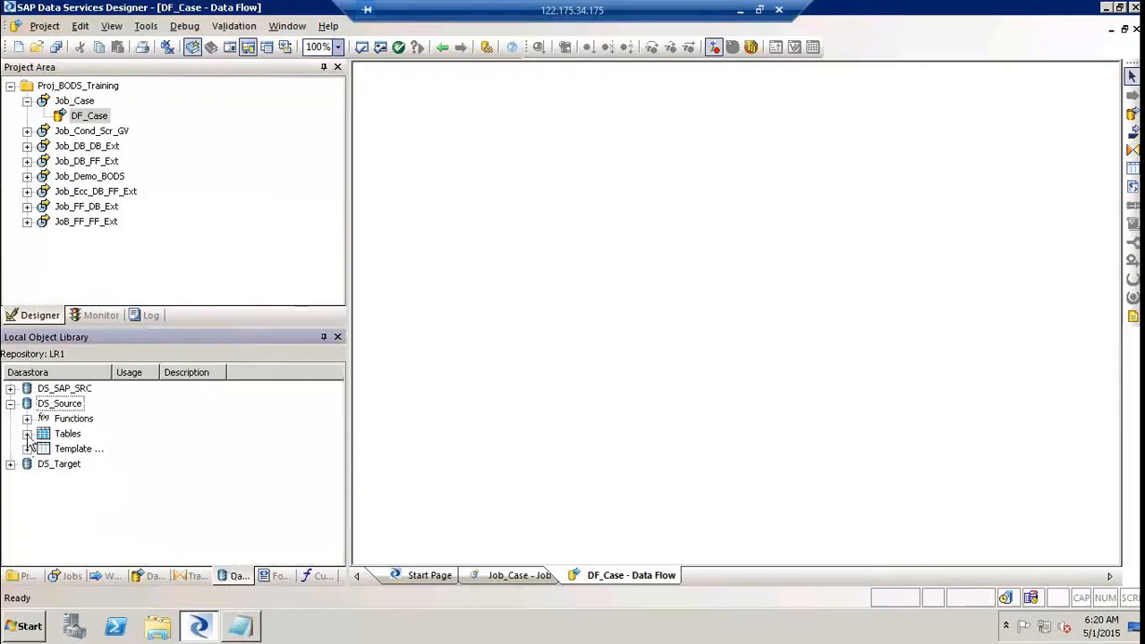
{"action": "left_click", "coordinate": [27, 434]}
{"action": "left_click", "coordinate": [99, 464]}
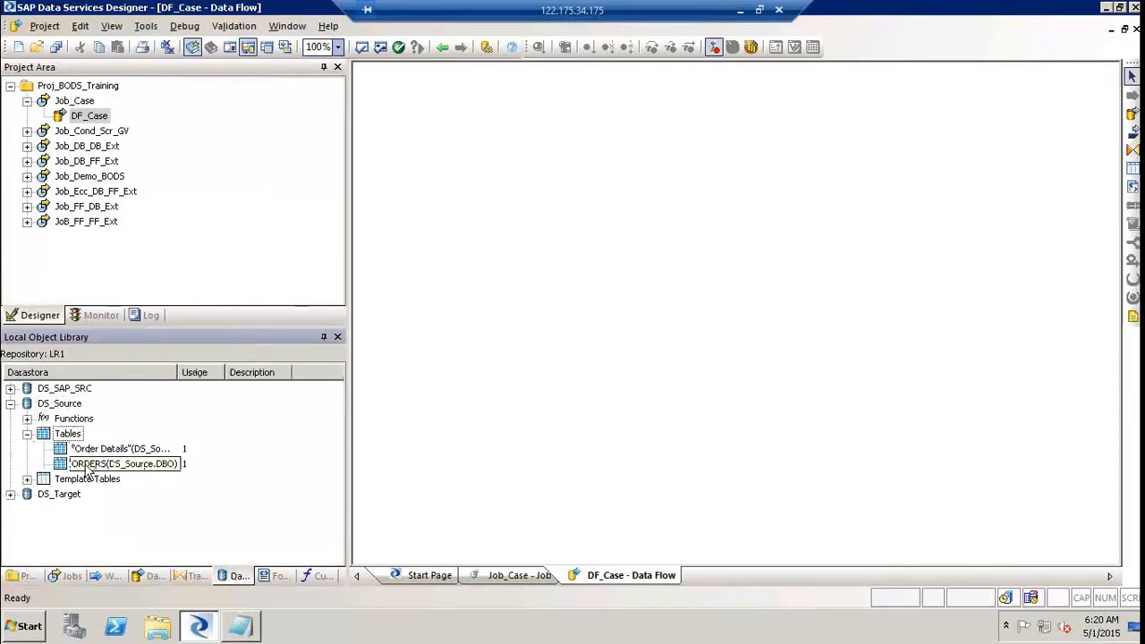
{"action": "left_click_drag", "start_coordinate": [98, 463], "coordinate": [426, 148]}
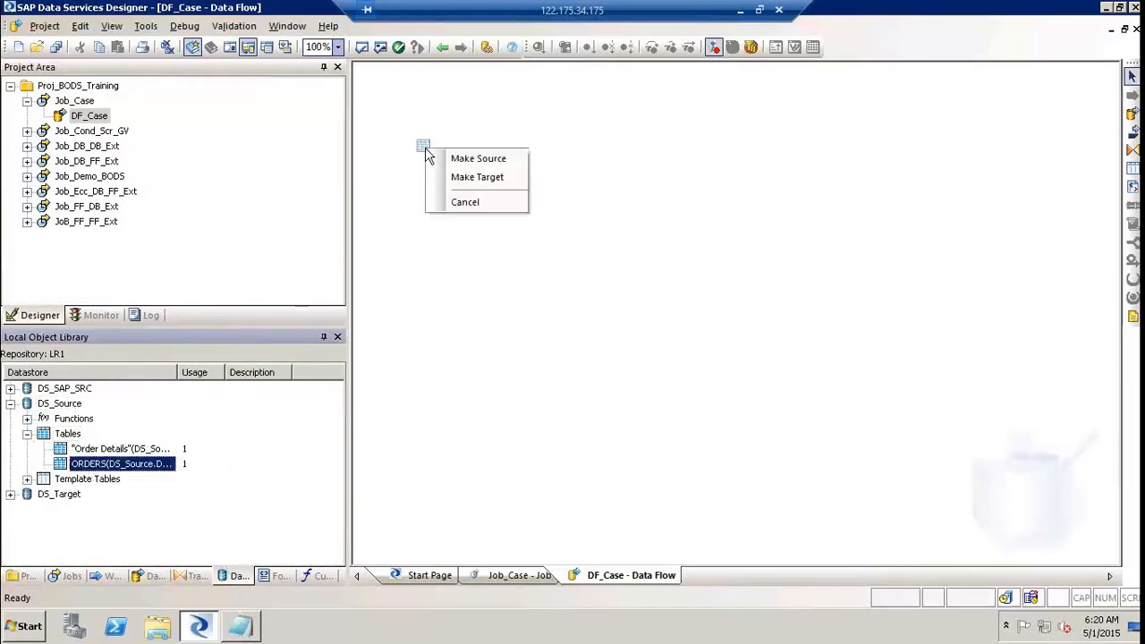
{"action": "left_click", "coordinate": [464, 159]}
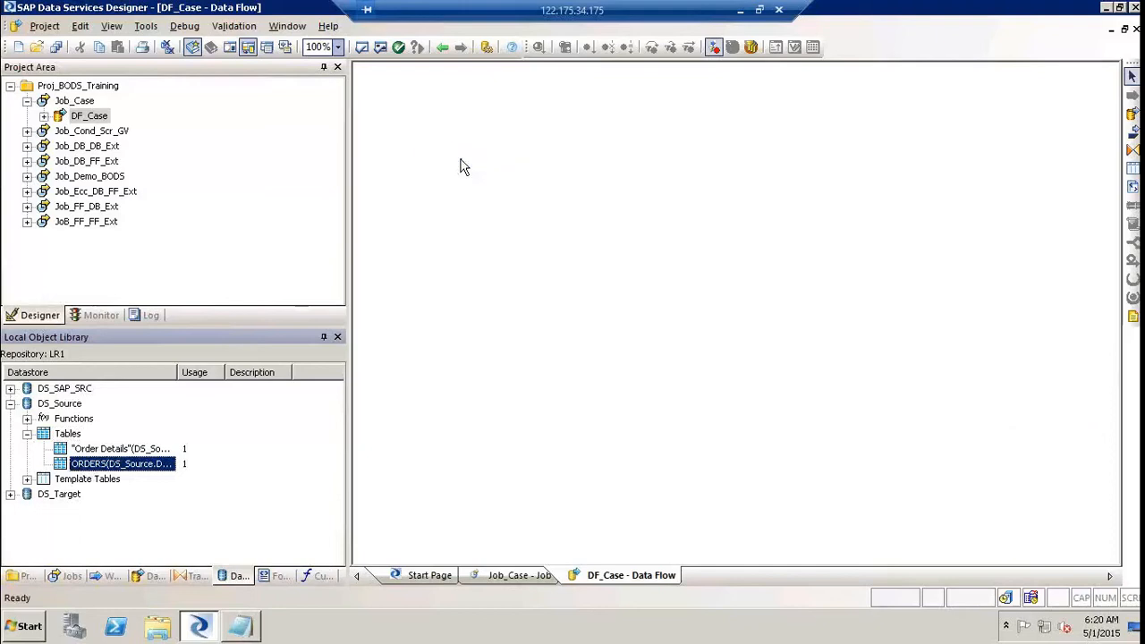
Step: View the data of the ORDERS source table and examine the SHIPVIA values across its records
{"action": "left_click", "coordinate": [468, 199]}
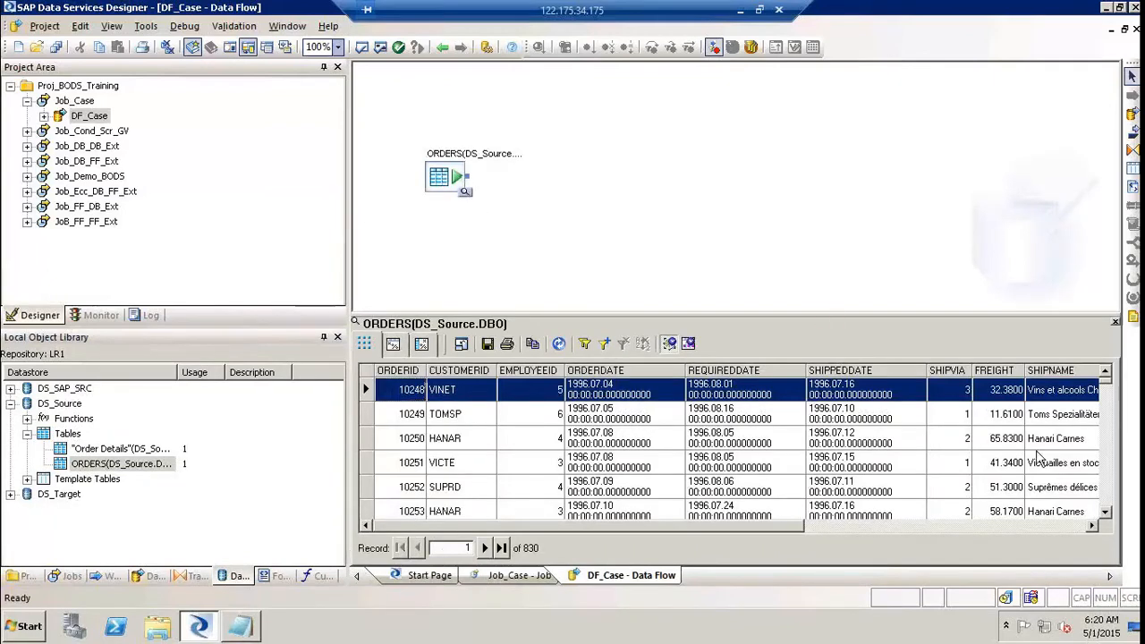
{"action": "left_click", "coordinate": [965, 394]}
{"action": "left_click", "coordinate": [1107, 506]}
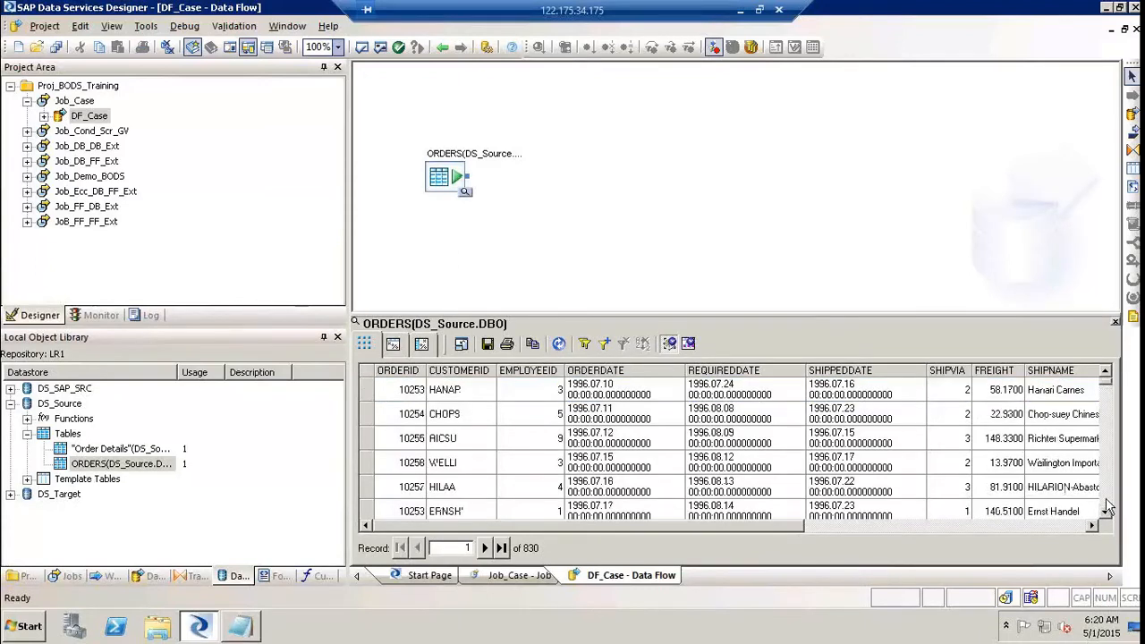
{"action": "left_click", "coordinate": [1107, 505]}
{"action": "left_click", "coordinate": [1107, 505]}
{"action": "left_click", "coordinate": [1106, 506]}
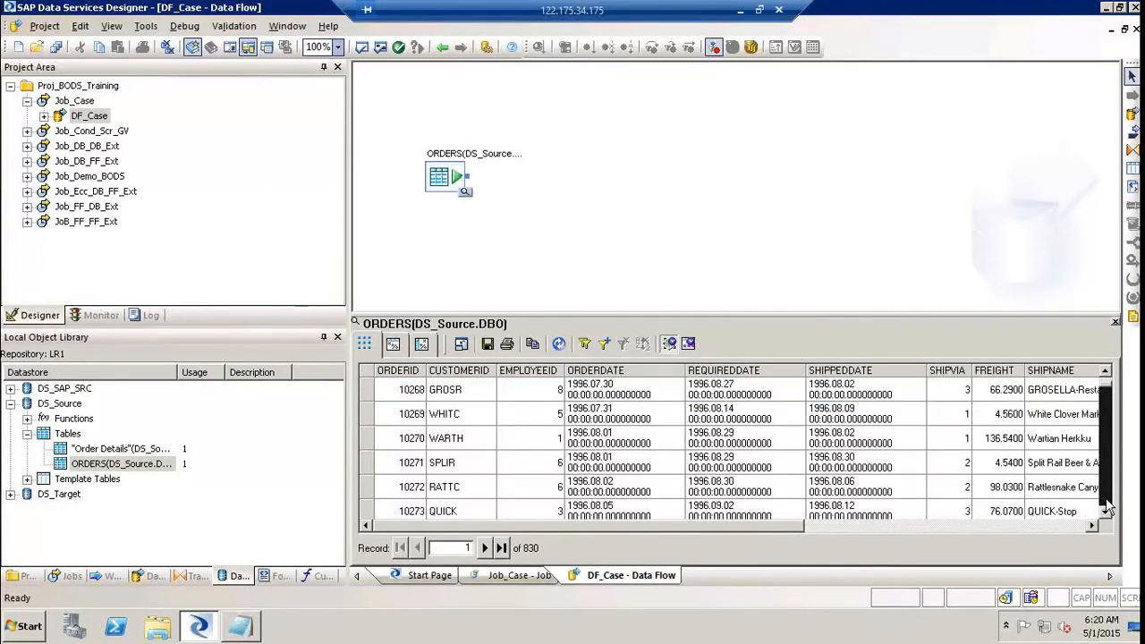
{"action": "left_click", "coordinate": [1106, 506]}
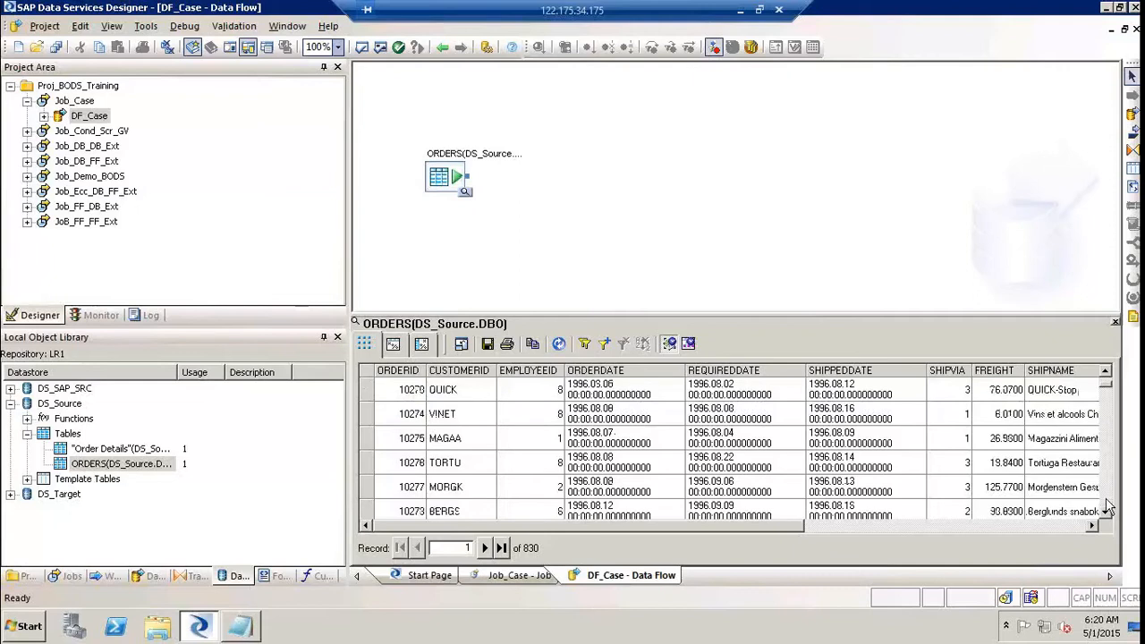
{"action": "left_click", "coordinate": [1106, 506]}
{"action": "left_click", "coordinate": [1107, 506]}
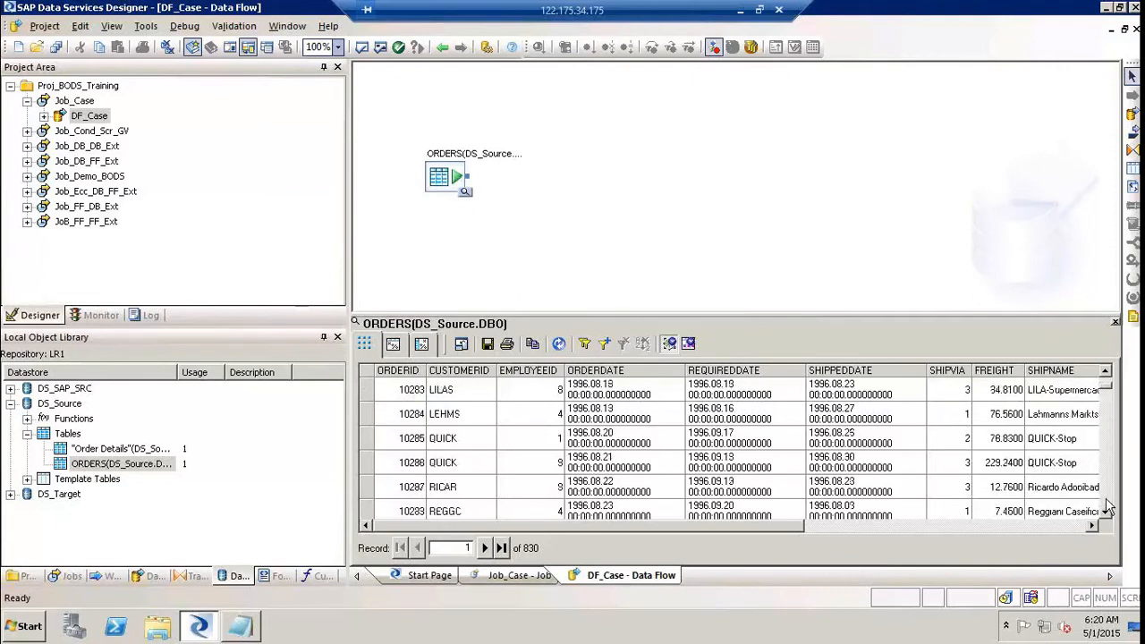
{"action": "left_click", "coordinate": [1107, 505]}
{"action": "left_click", "coordinate": [1106, 505]}
{"action": "left_click", "coordinate": [1106, 506]}
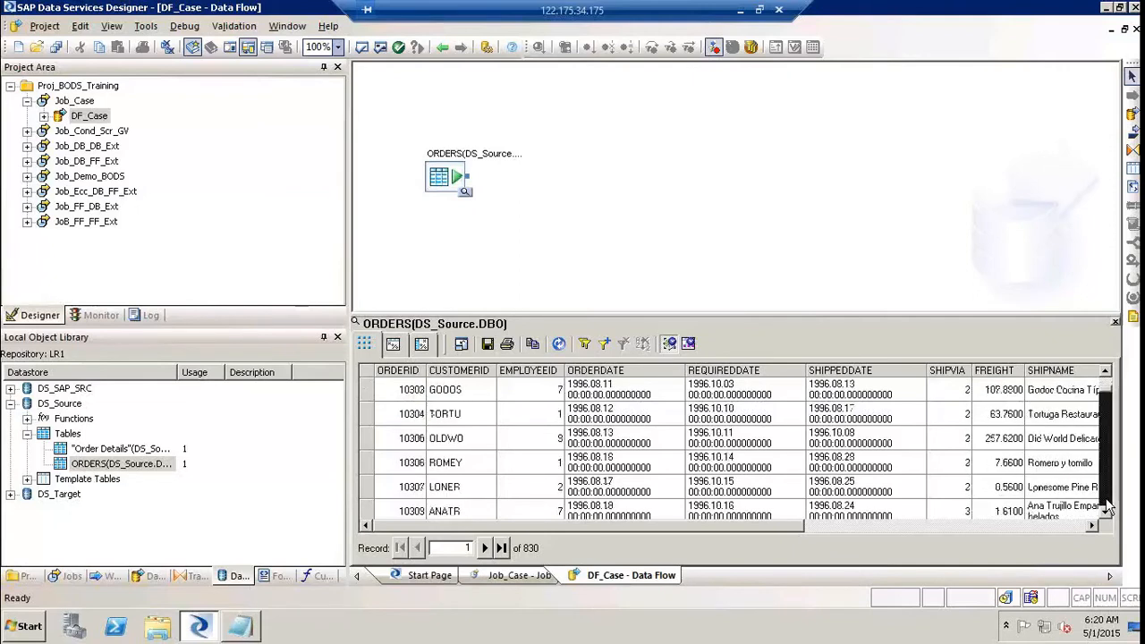
Step: Filter the ORDERS data preview to records where SHIPVIA = 4
{"action": "right_click", "coordinate": [959, 418]}
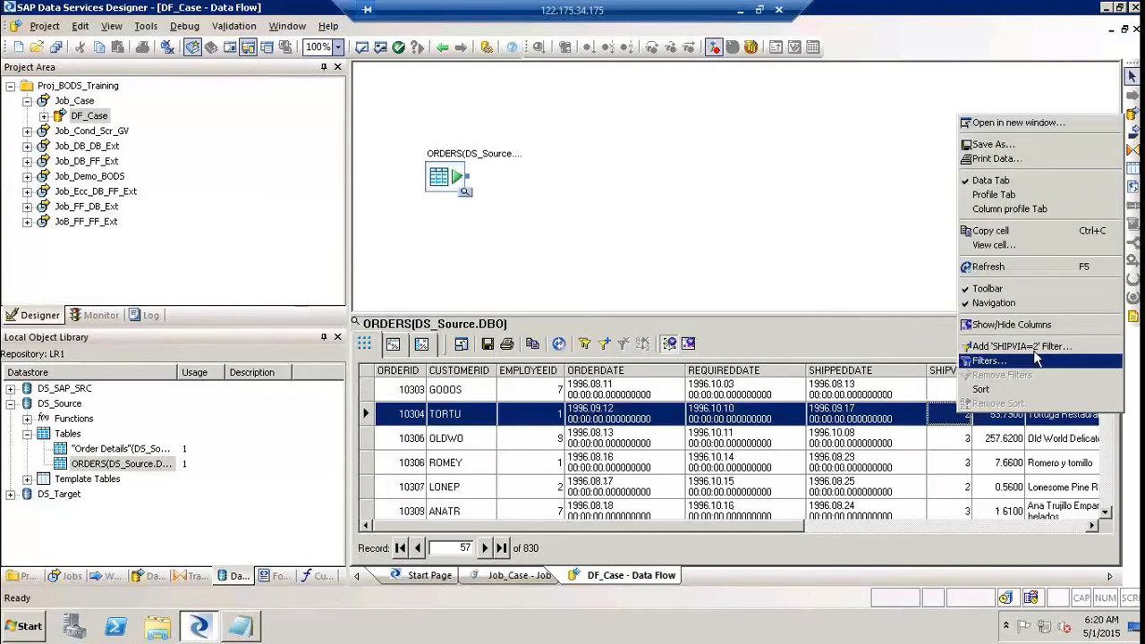
{"action": "left_click", "coordinate": [1036, 350]}
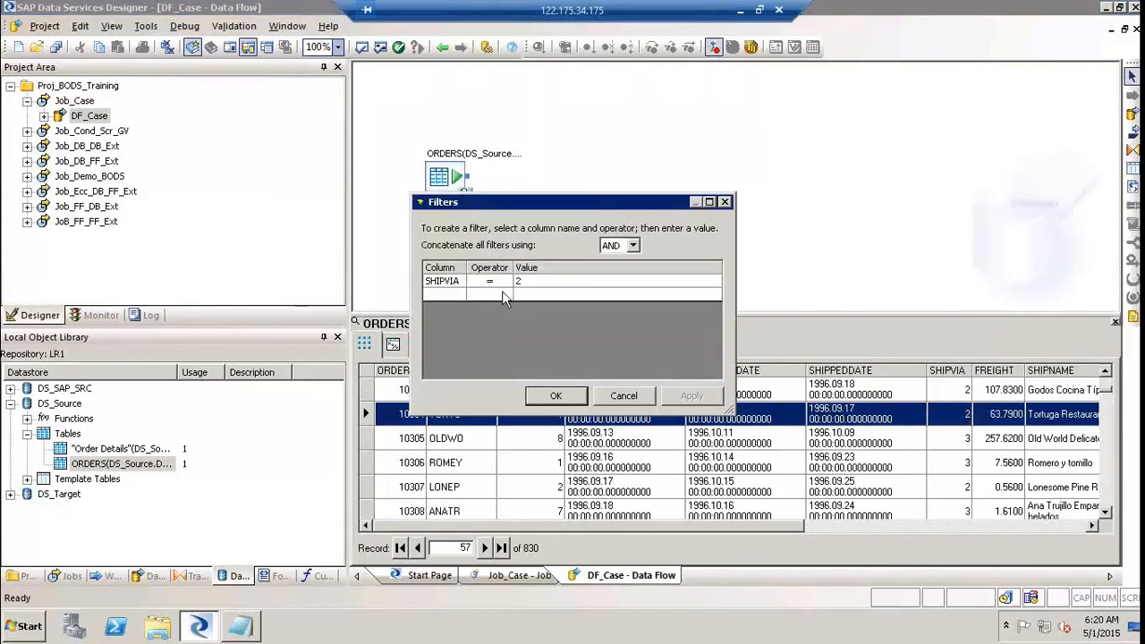
{"action": "left_click", "coordinate": [528, 284]}
{"action": "key", "text": "BackSpace"}
{"action": "type", "text": "4"}
{"action": "left_click", "coordinate": [575, 405]}
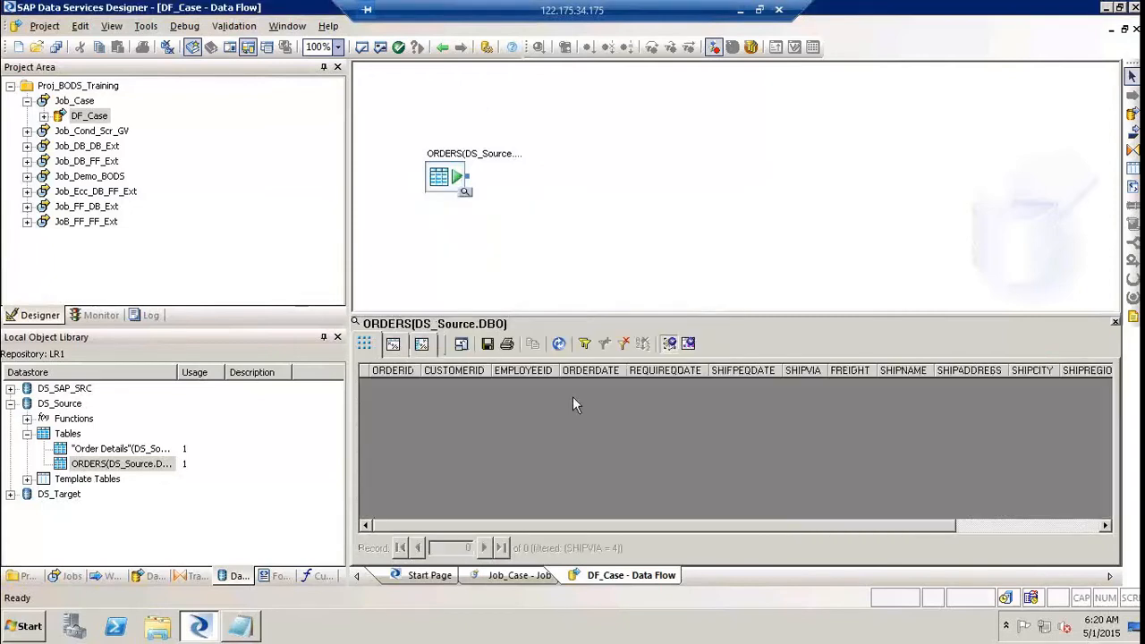
Step: Remove the SHIPVIA filter, refresh the ORDERS records and close the data preview
{"action": "left_click", "coordinate": [560, 347]}
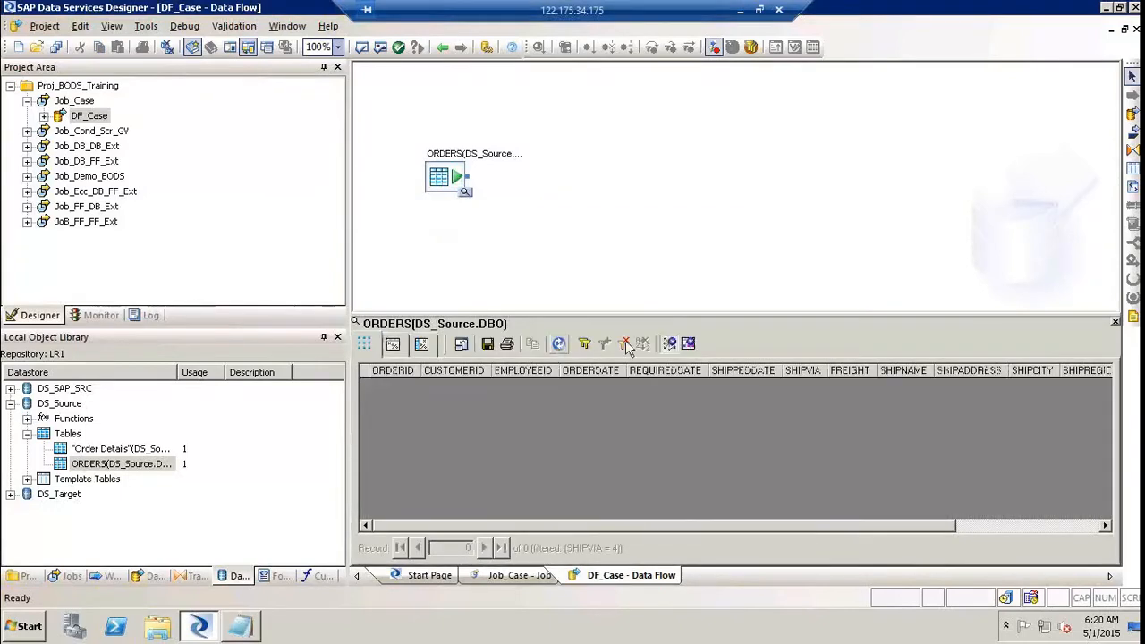
{"action": "left_click", "coordinate": [623, 347]}
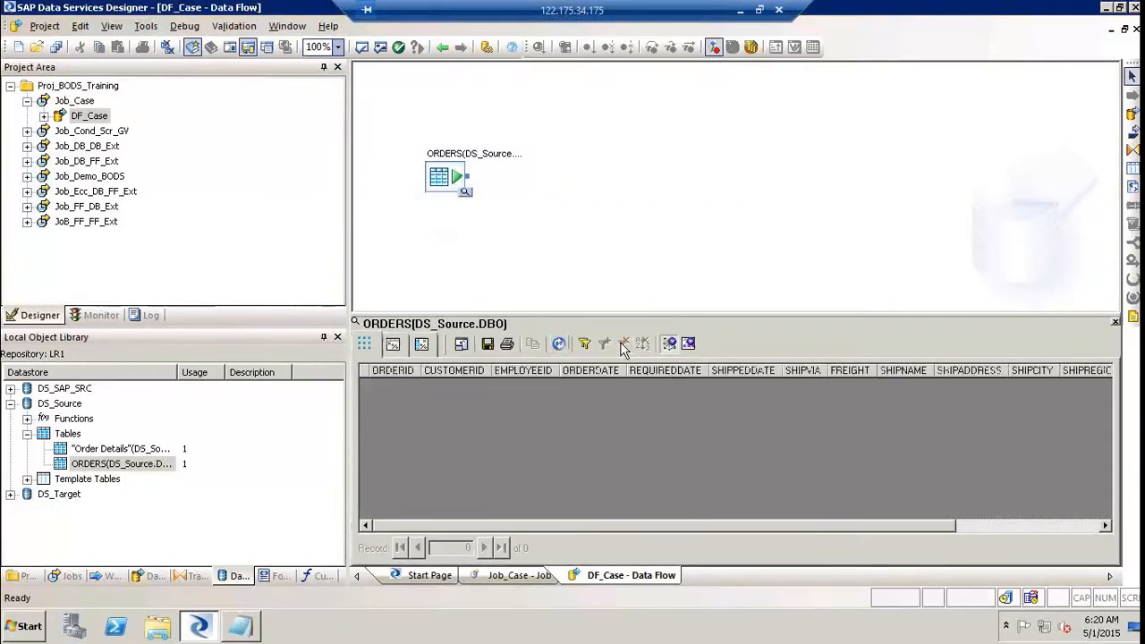
{"action": "left_click", "coordinate": [559, 348]}
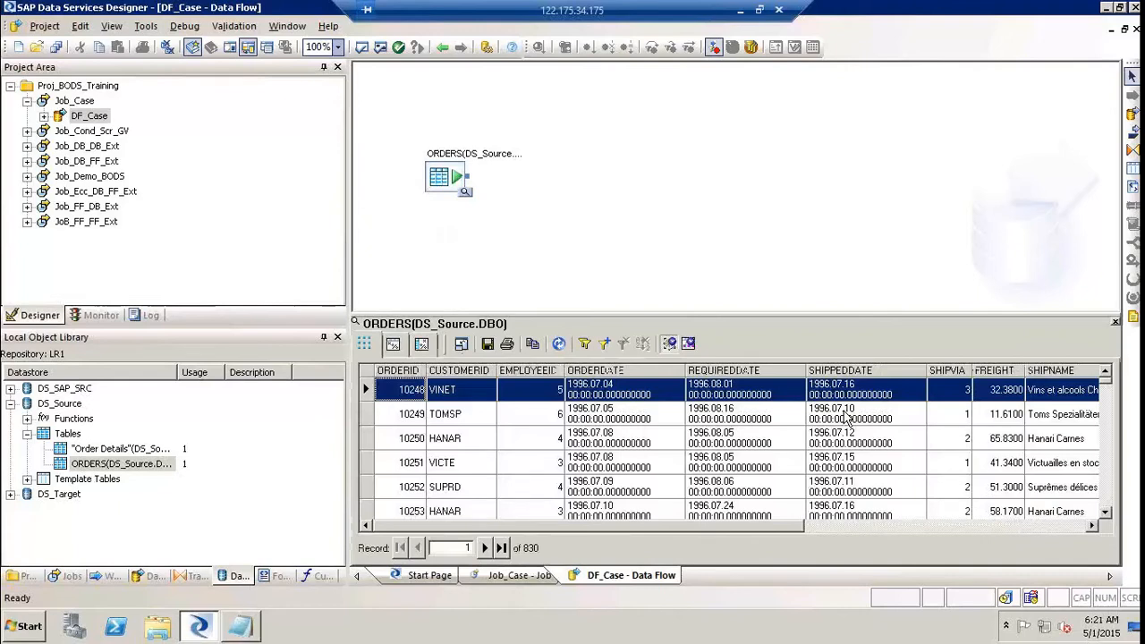
{"action": "left_click", "coordinate": [1114, 322]}
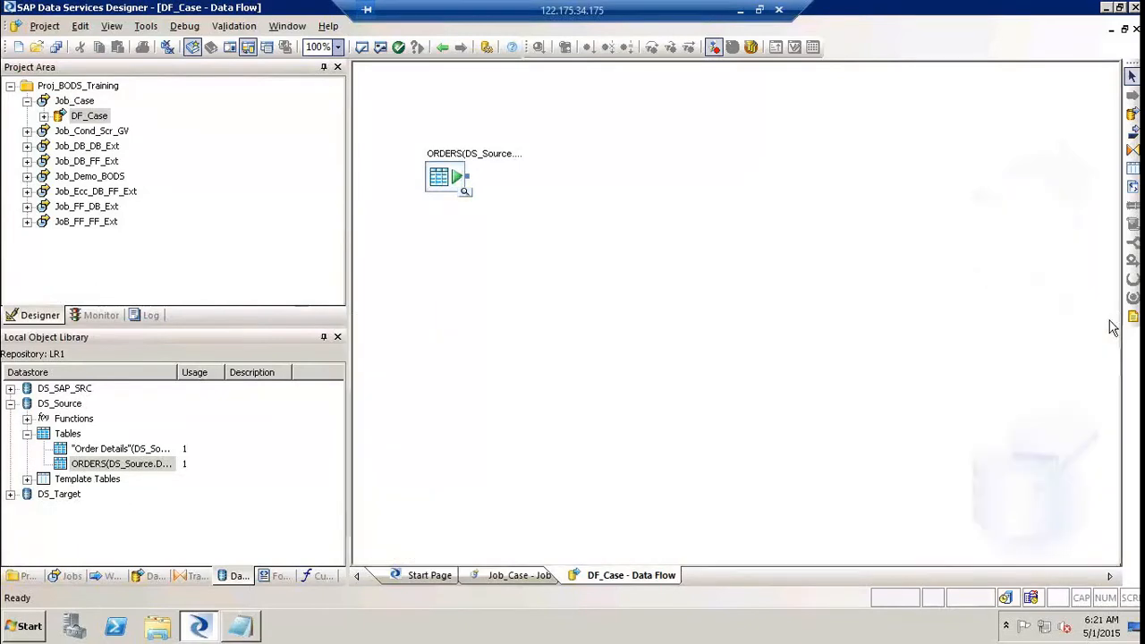
Step: Place a Case transform from the Platform group in DF_Case and connect the ORDERS source to it
{"action": "left_click", "coordinate": [191, 575]}
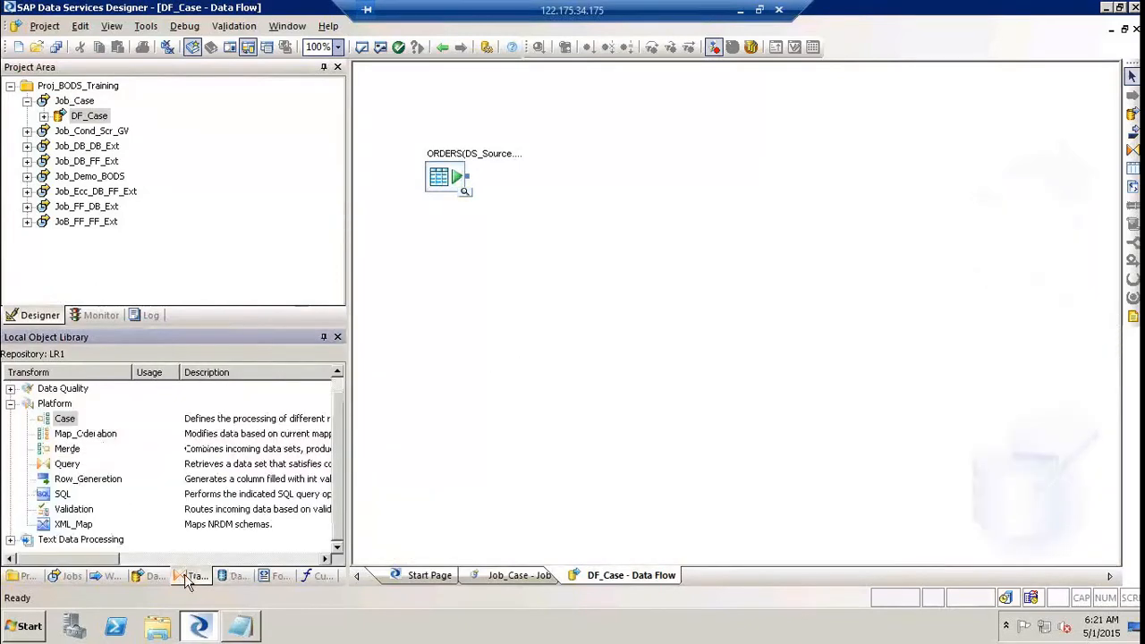
{"action": "left_click_drag", "start_coordinate": [400, 125], "coordinate": [528, 301]}
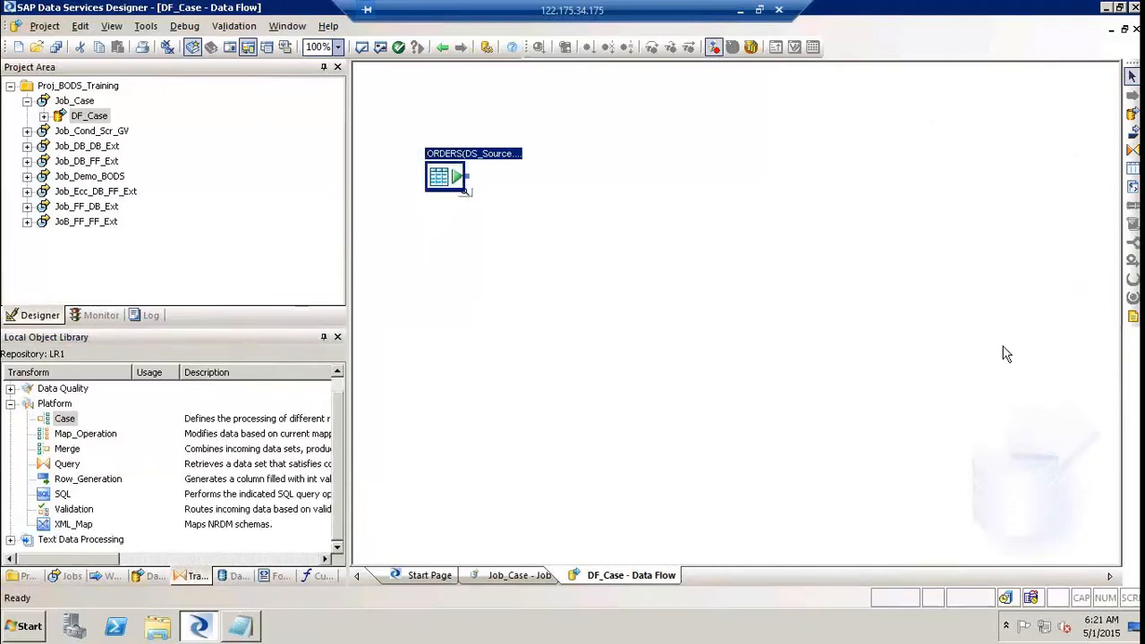
{"action": "left_click_drag", "start_coordinate": [64, 419], "coordinate": [604, 215]}
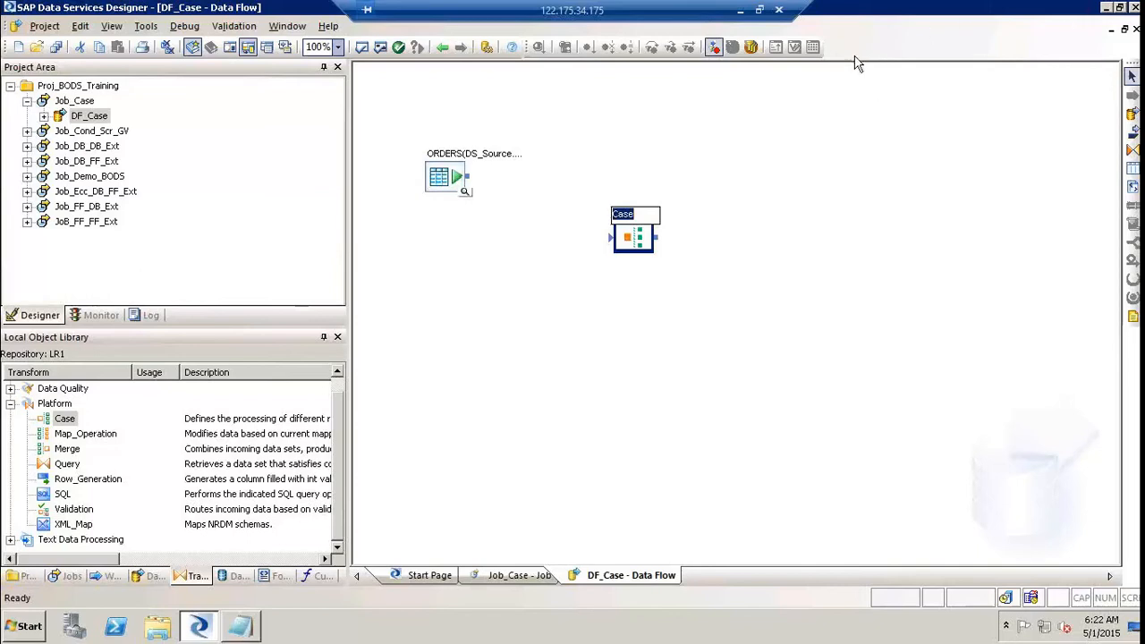
{"action": "left_click", "coordinate": [841, 170]}
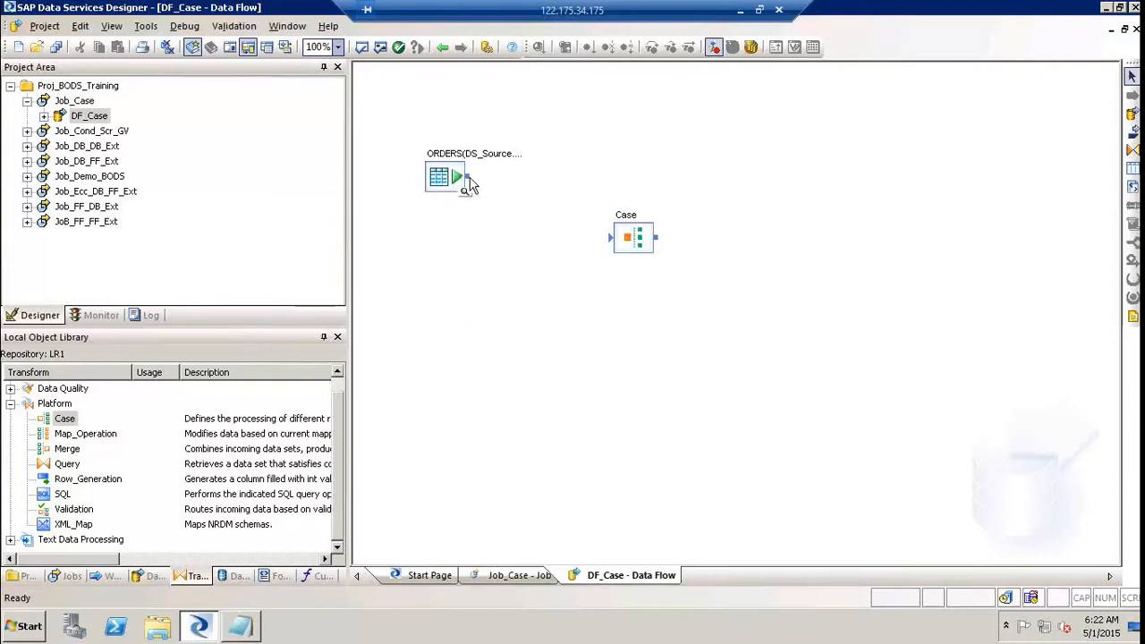
{"action": "left_click_drag", "start_coordinate": [469, 179], "coordinate": [618, 248]}
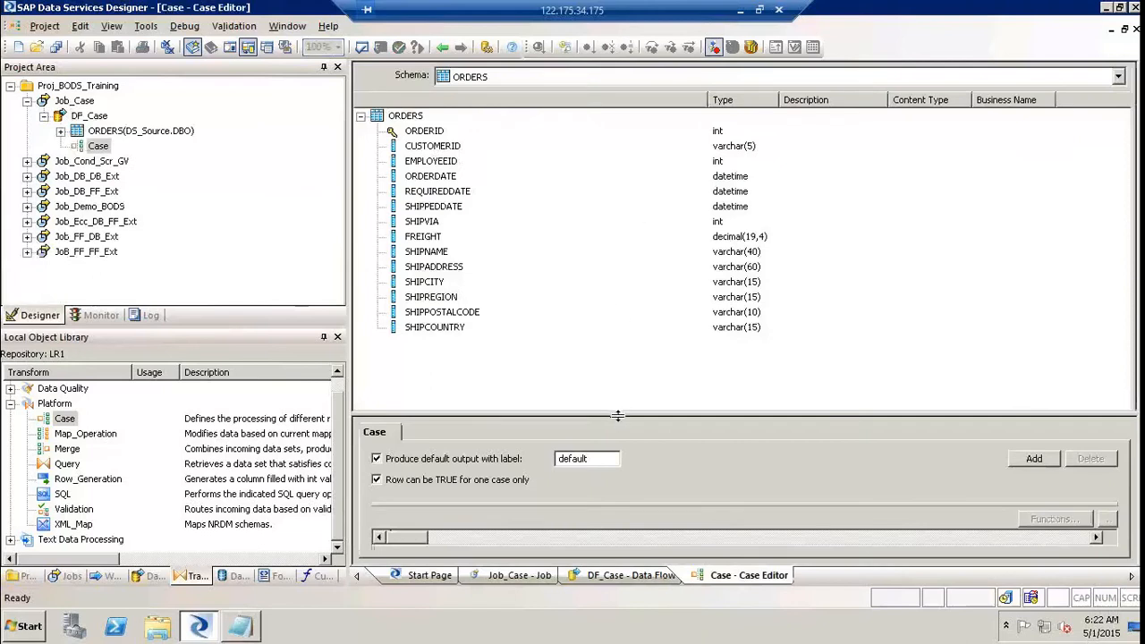
Step: Set the Case transform's default output label to Via3 in its editor
{"action": "left_click_drag", "start_coordinate": [617, 415], "coordinate": [604, 229]}
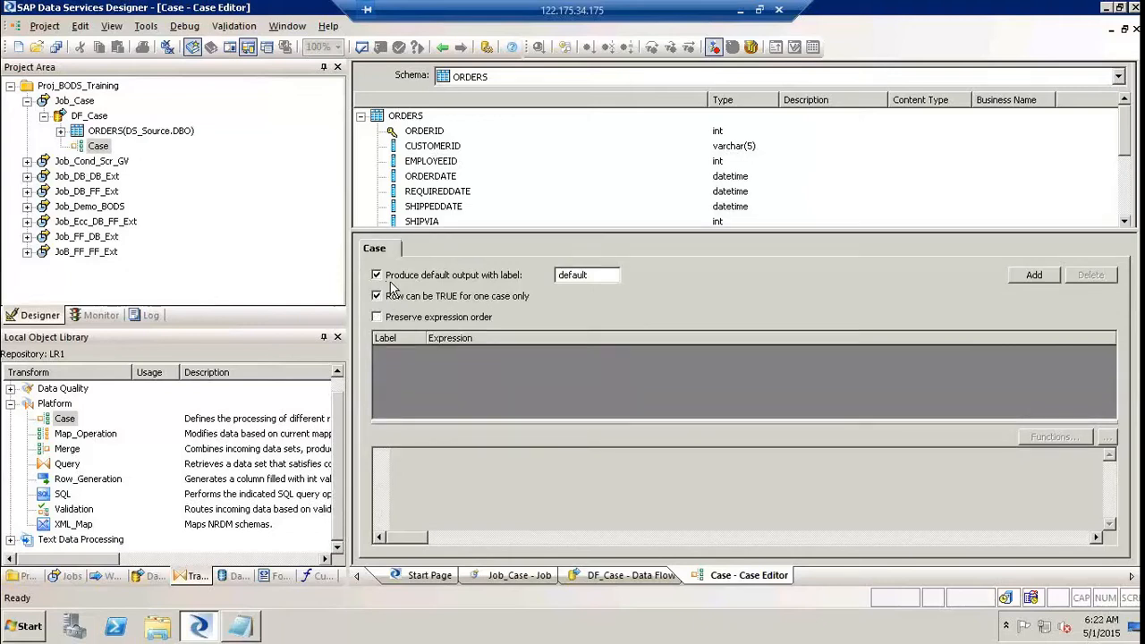
{"action": "left_click", "coordinate": [608, 275]}
{"action": "left_click_drag", "start_coordinate": [608, 275], "coordinate": [394, 257]}
{"action": "type", "text": "Via3"}
{"action": "left_click_drag", "start_coordinate": [599, 275], "coordinate": [509, 282]}
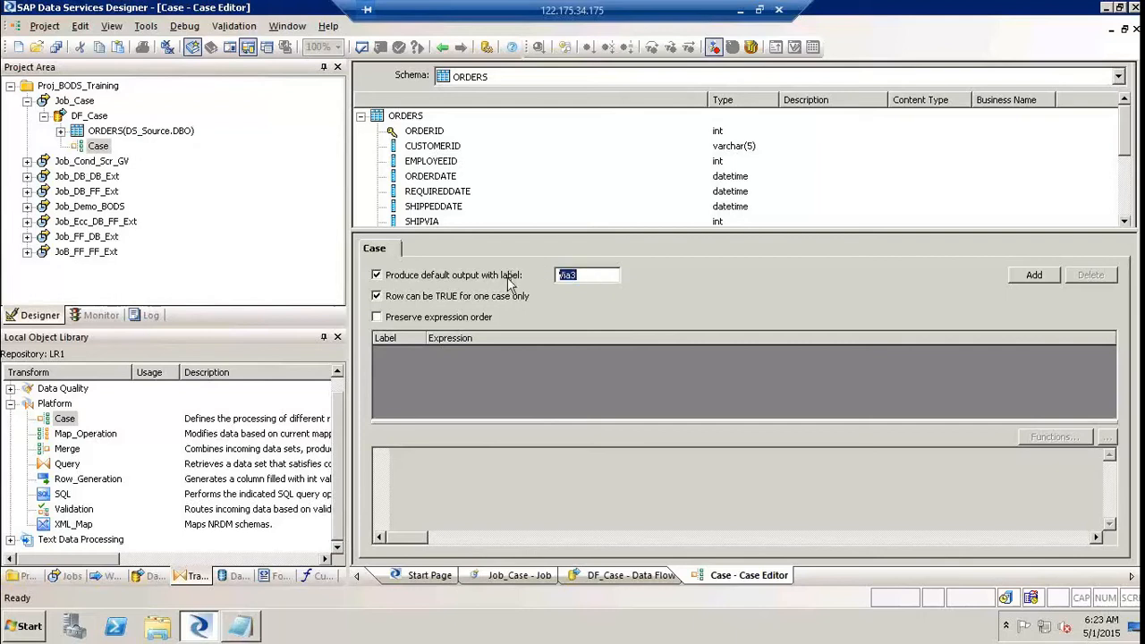
{"action": "left_click_drag", "start_coordinate": [606, 235], "coordinate": [611, 269]}
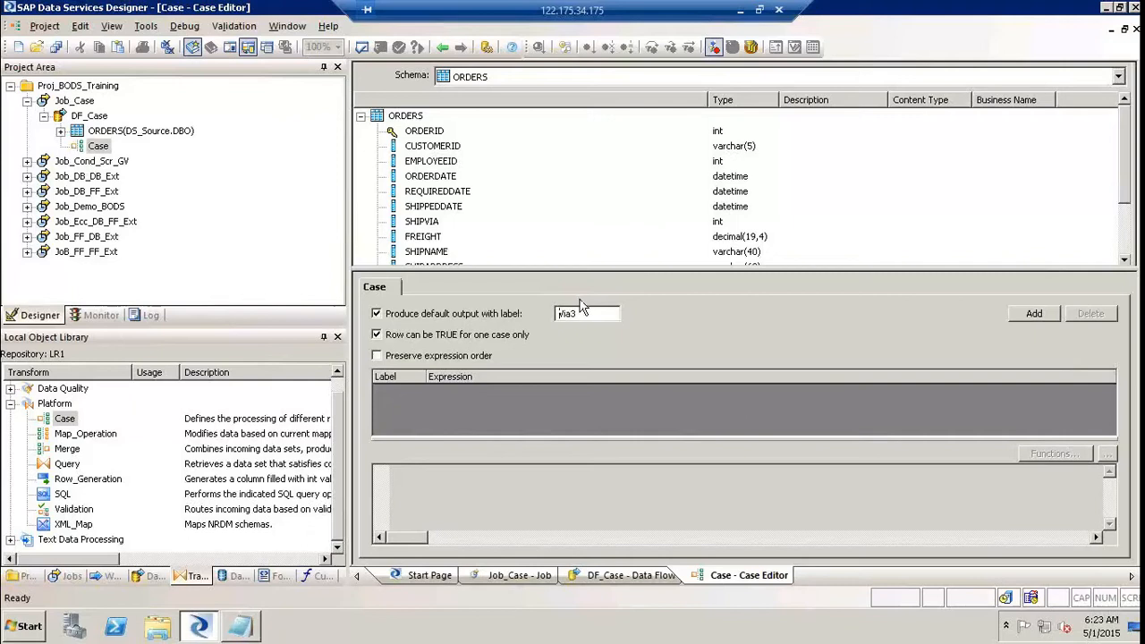
{"action": "left_click_drag", "start_coordinate": [594, 313], "coordinate": [457, 319]}
Step: Enable Preserve expression order for the Case transform
{"action": "left_click", "coordinate": [425, 223]}
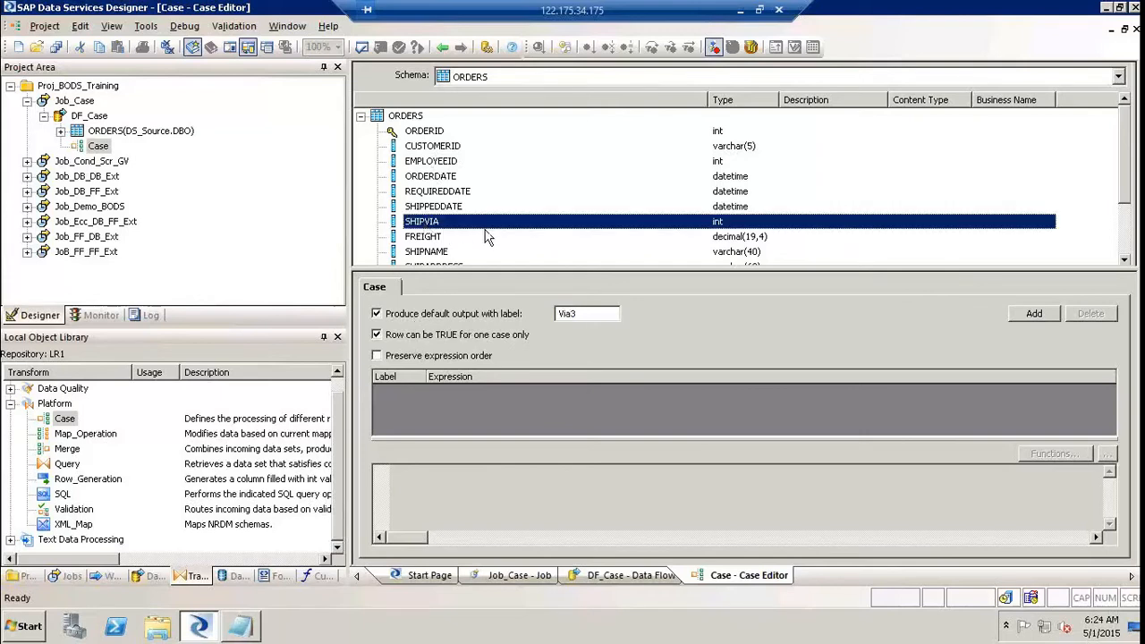
{"action": "left_click", "coordinate": [433, 224]}
{"action": "left_click", "coordinate": [437, 240]}
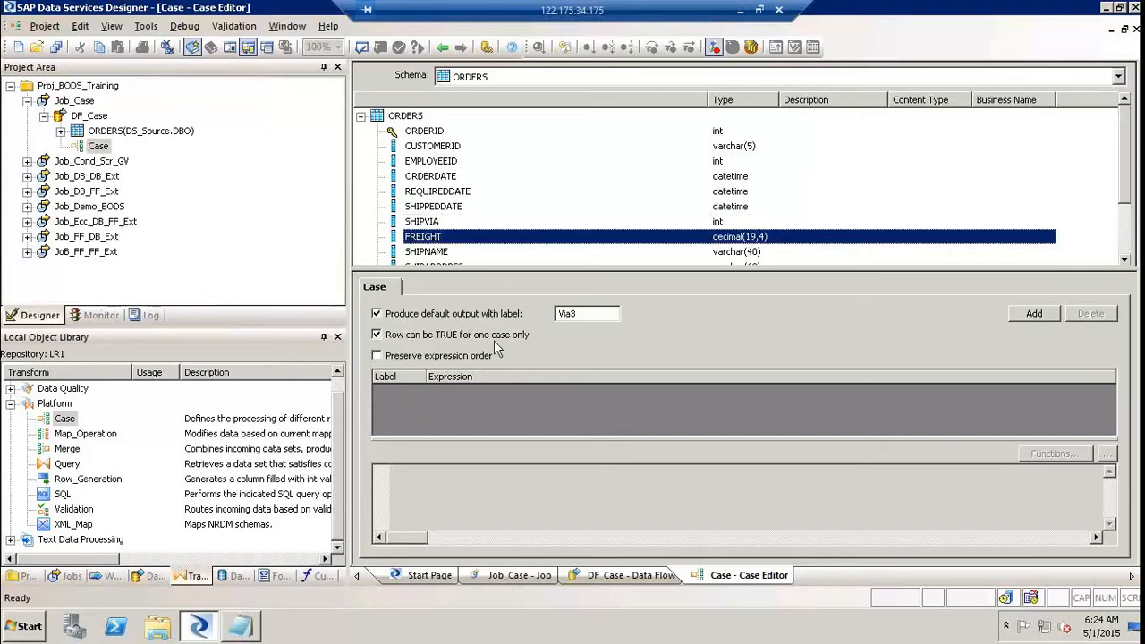
{"action": "left_click", "coordinate": [442, 358]}
Step: Add a first expression to the Case transform and label it Via
{"action": "left_click_drag", "start_coordinate": [528, 439], "coordinate": [529, 472]}
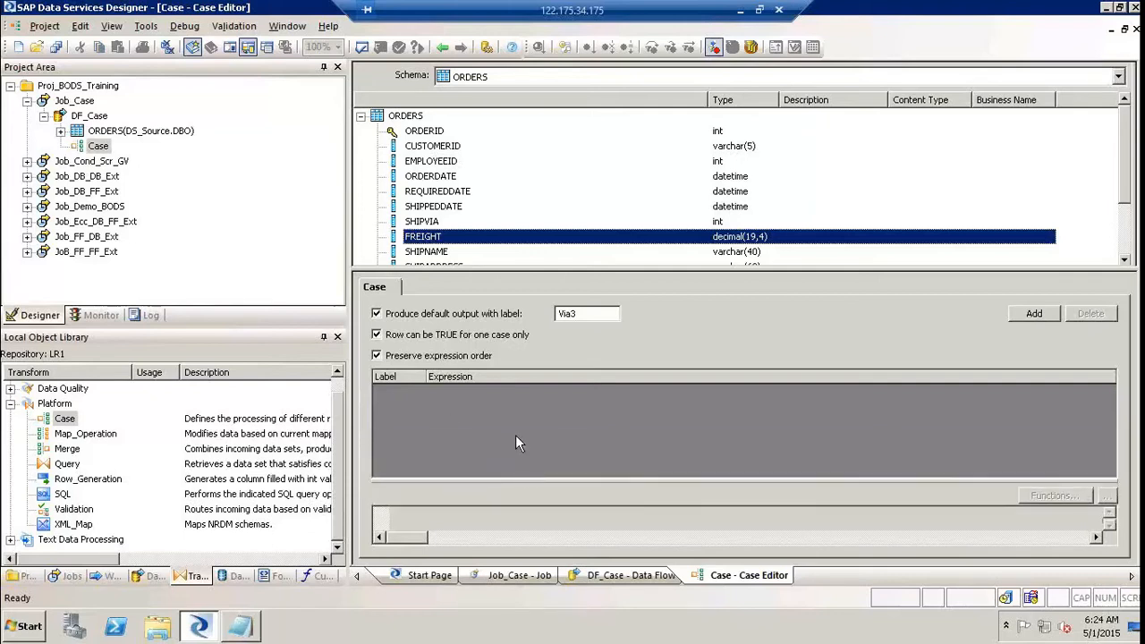
{"action": "right_click", "coordinate": [516, 437]}
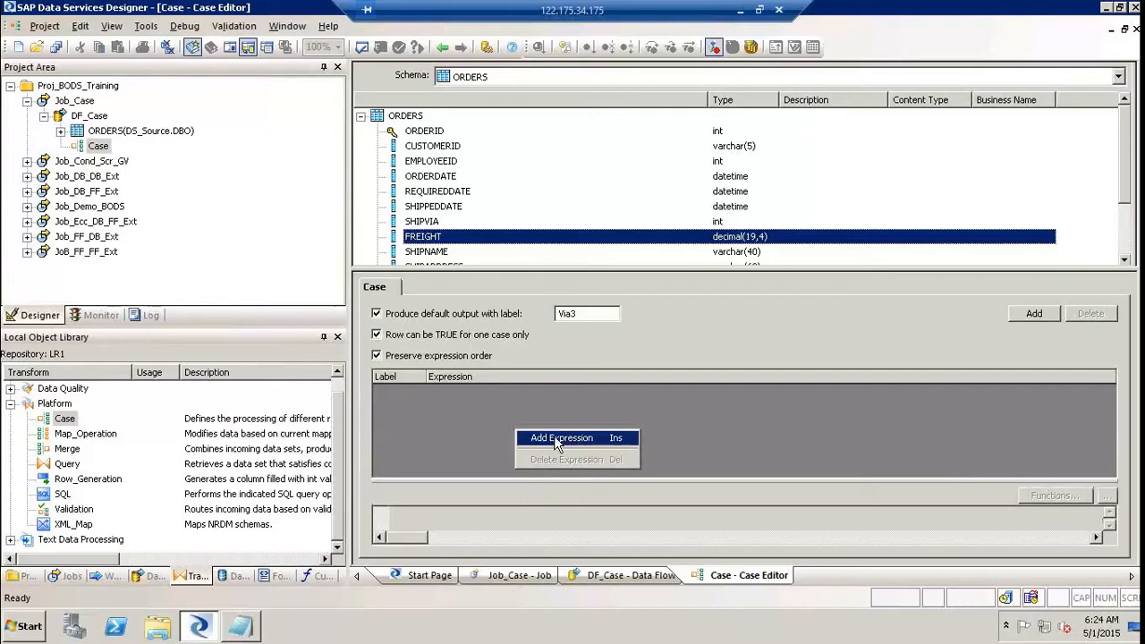
{"action": "left_click", "coordinate": [464, 435]}
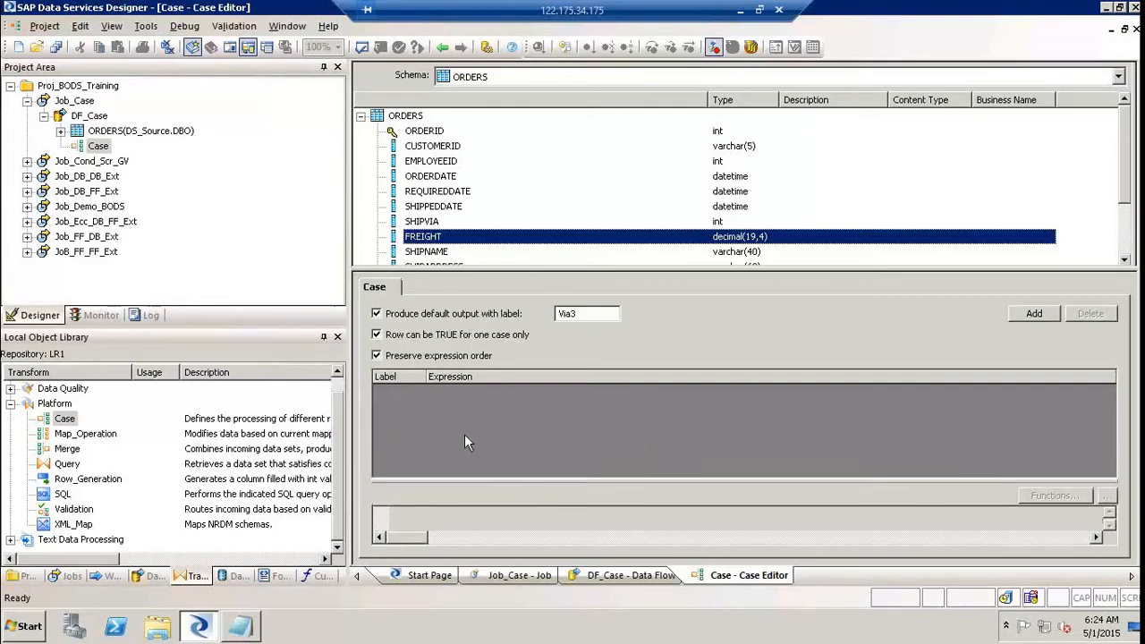
{"action": "right_click", "coordinate": [477, 444]}
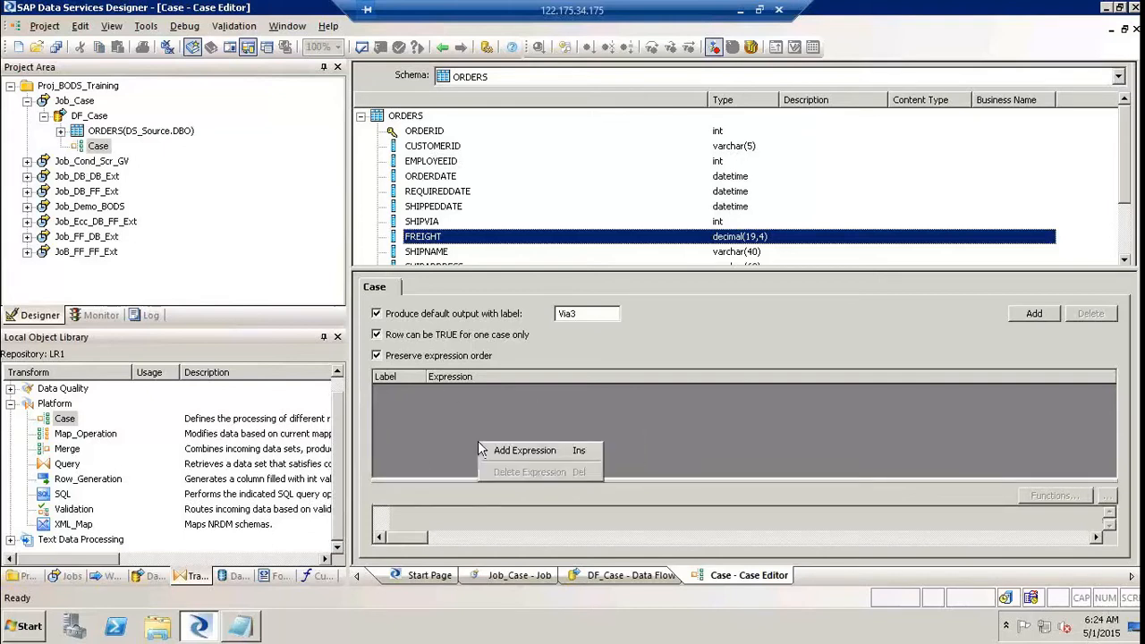
{"action": "left_click", "coordinate": [792, 406]}
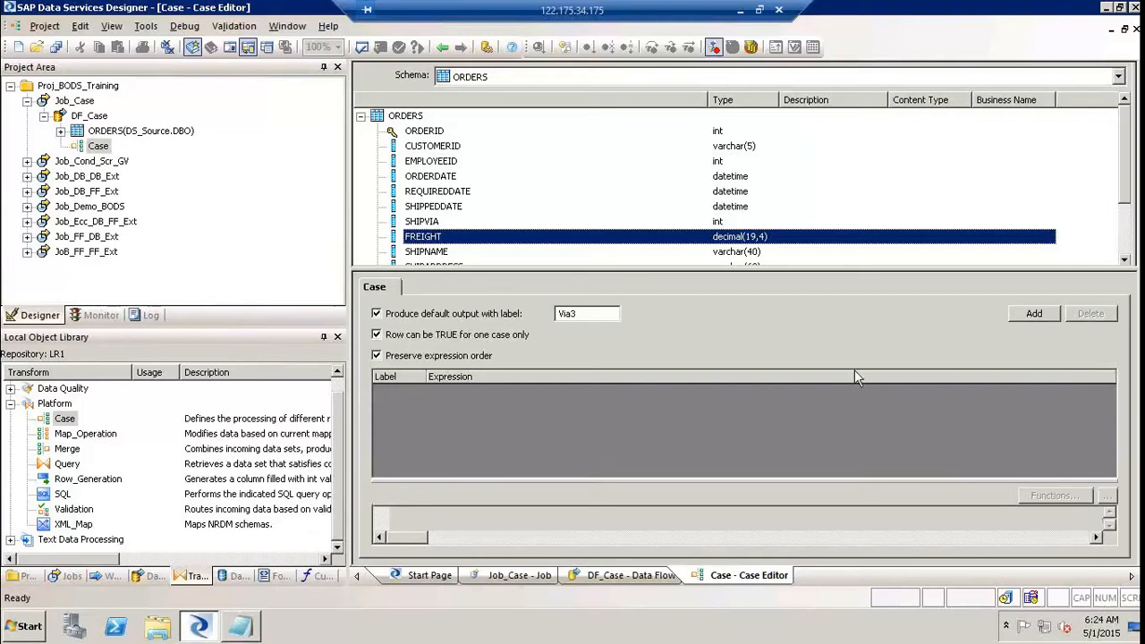
{"action": "left_click", "coordinate": [1034, 315]}
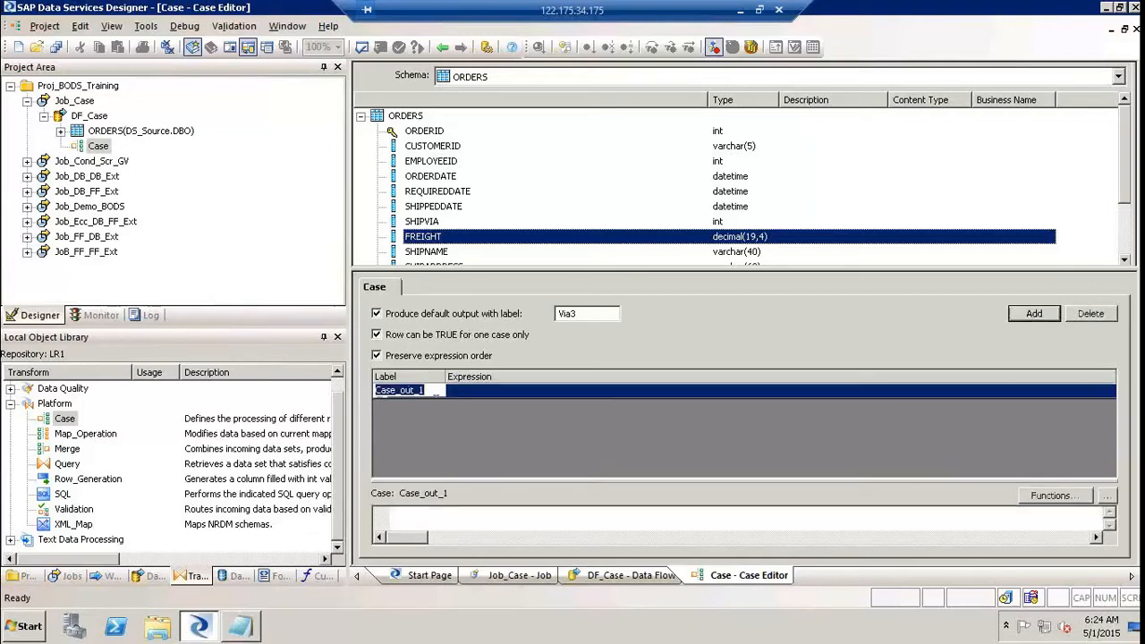
{"action": "type", "text": "Via"}
{"action": "key", "text": "Return"}
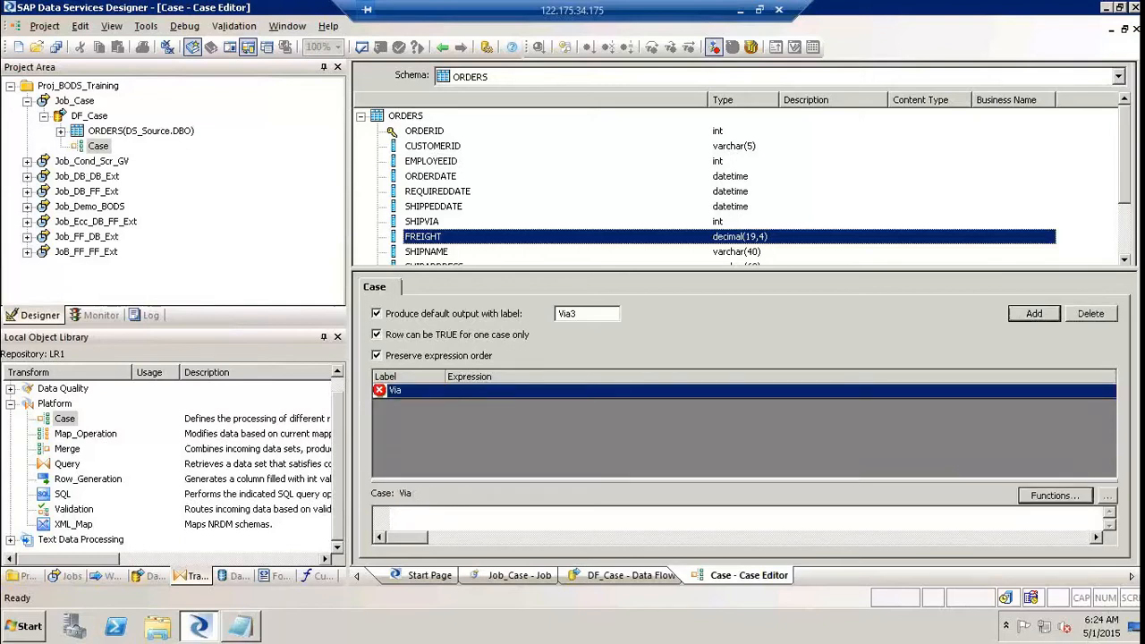
{"action": "left_click", "coordinate": [543, 393]}
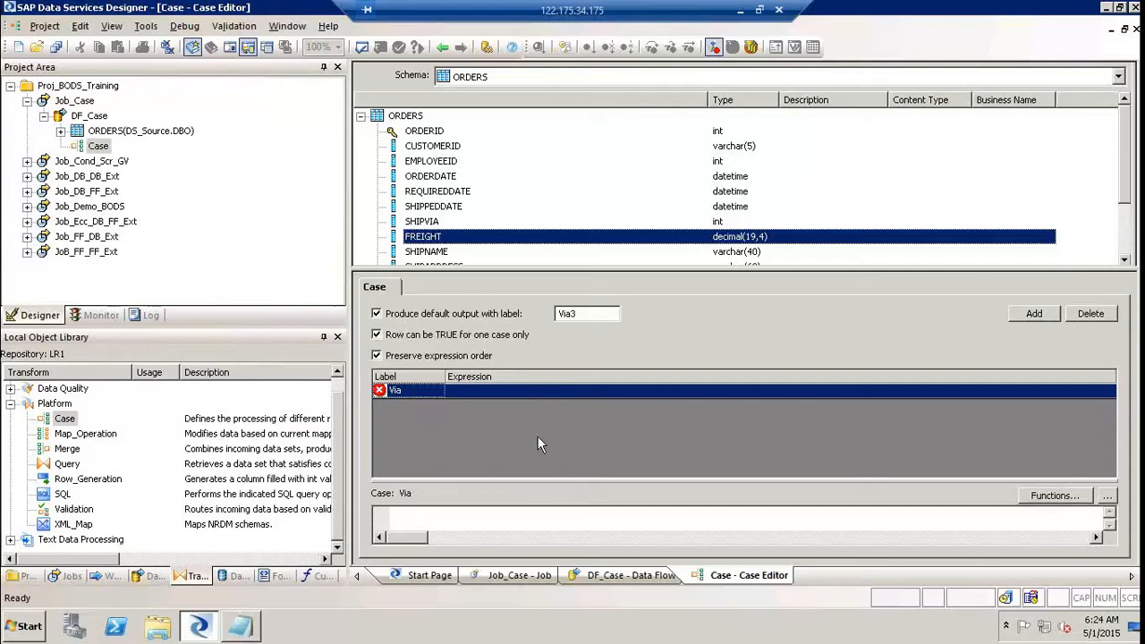
Step: Define the Via case's condition as ORDERS.SHIPVIA = 1, using the SHIPVIA column from the input schema
{"action": "left_click_drag", "start_coordinate": [542, 481], "coordinate": [541, 429]}
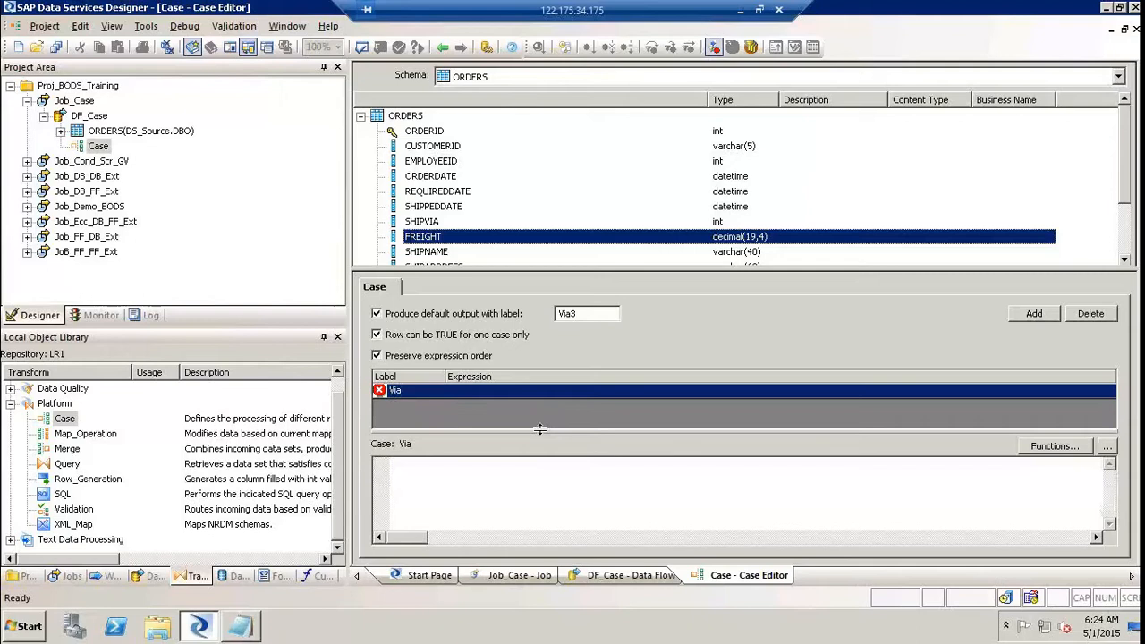
{"action": "left_click", "coordinate": [420, 221]}
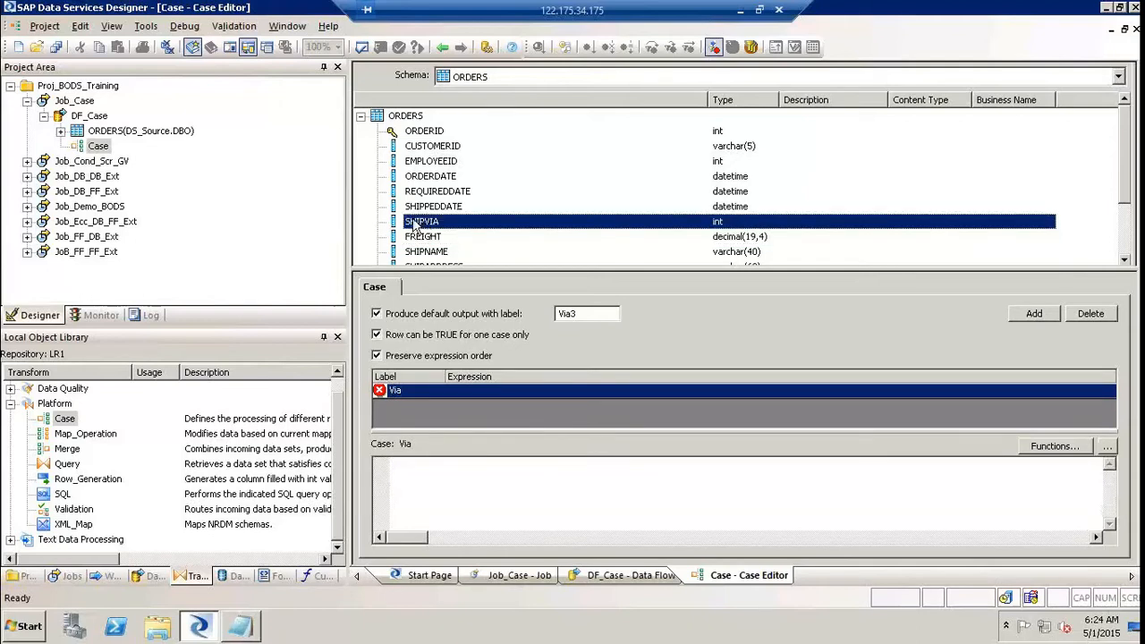
{"action": "left_click_drag", "start_coordinate": [418, 221], "coordinate": [406, 498]}
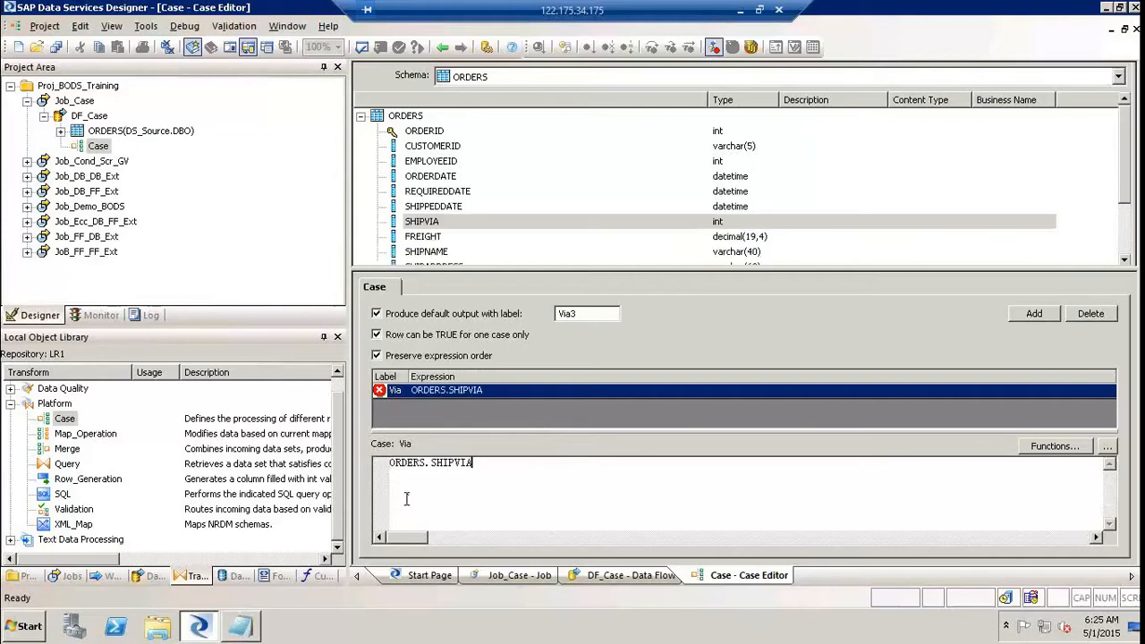
{"action": "type", "text": "= '"}
{"action": "key", "text": "BackSpace"}
{"action": "type", "text": "1"}
{"action": "left_click", "coordinate": [537, 393]}
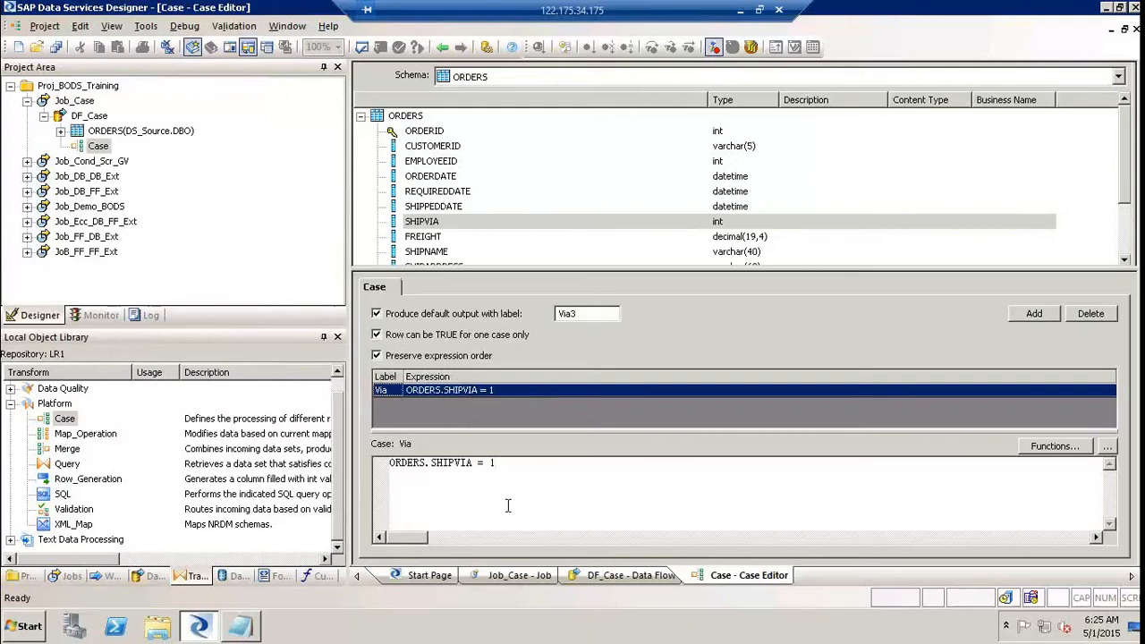
Step: Rename the label of the SHIPVIA = 1 expression to Via1
{"action": "left_click", "coordinate": [394, 391]}
{"action": "type", "text": "1"}
{"action": "key", "text": "Return"}
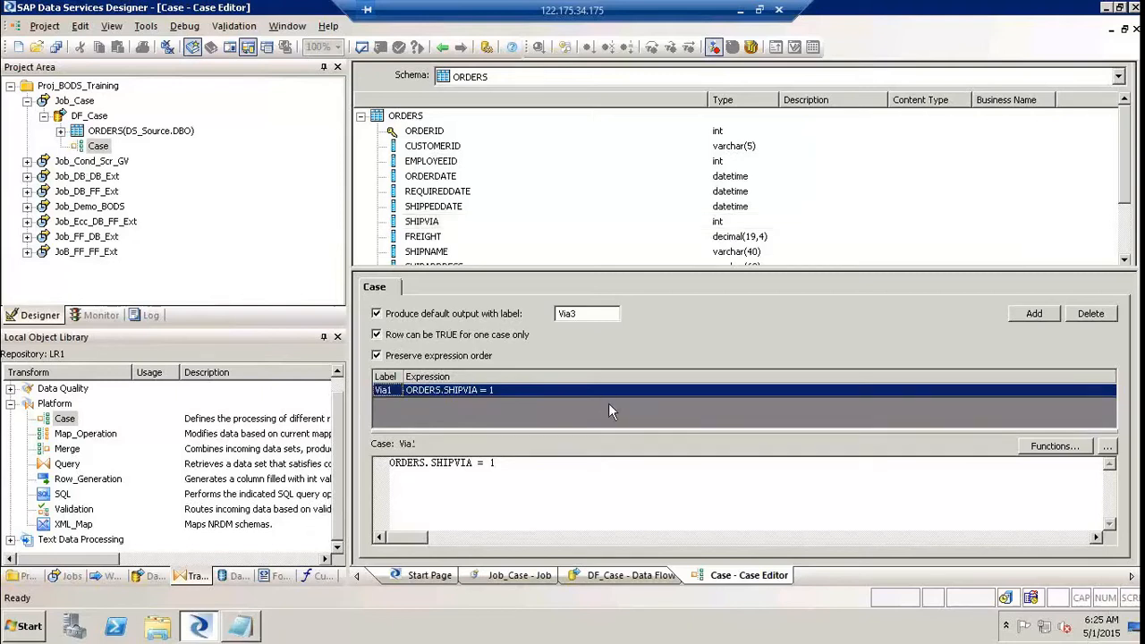
Step: Add a second expression to the Case transform with the label Via2
{"action": "left_click", "coordinate": [1035, 314]}
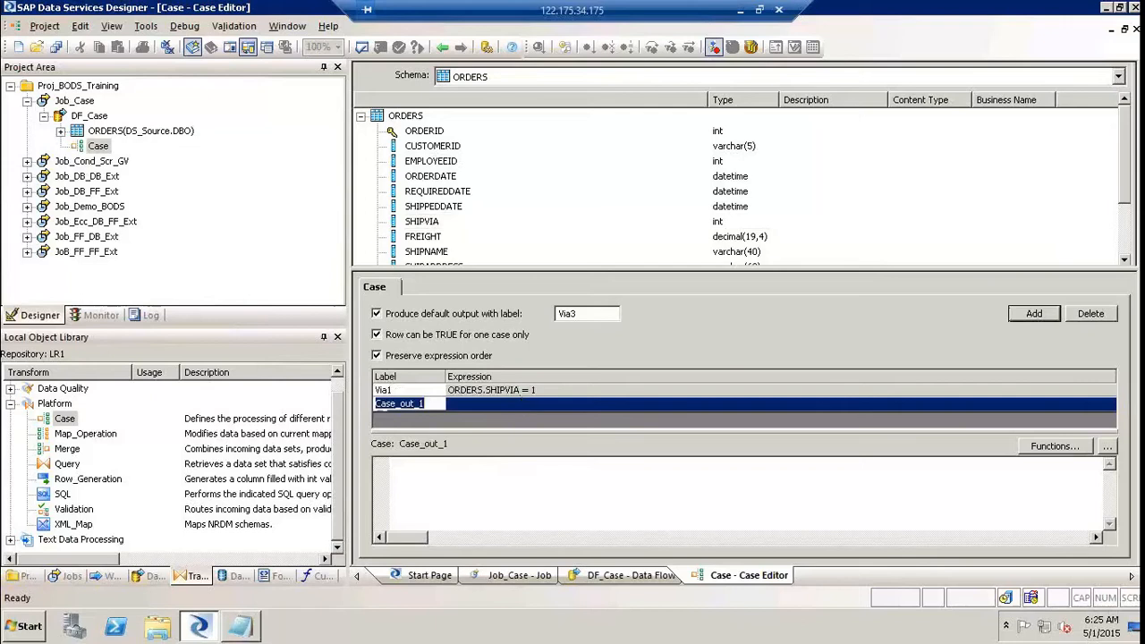
{"action": "type", "text": "Via2"}
{"action": "left_click", "coordinate": [480, 484]}
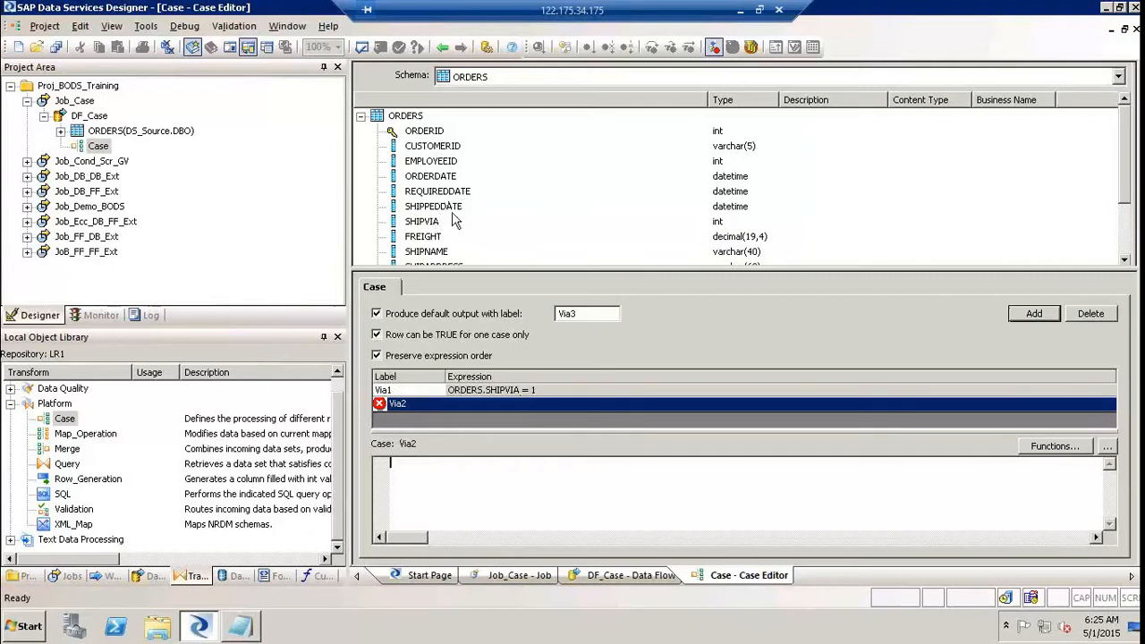
Step: Define the Via2 case's condition as ORDERS.SHIPVIA = 2, using the SHIPVIA column from the input schema
{"action": "left_click_drag", "start_coordinate": [420, 222], "coordinate": [397, 481]}
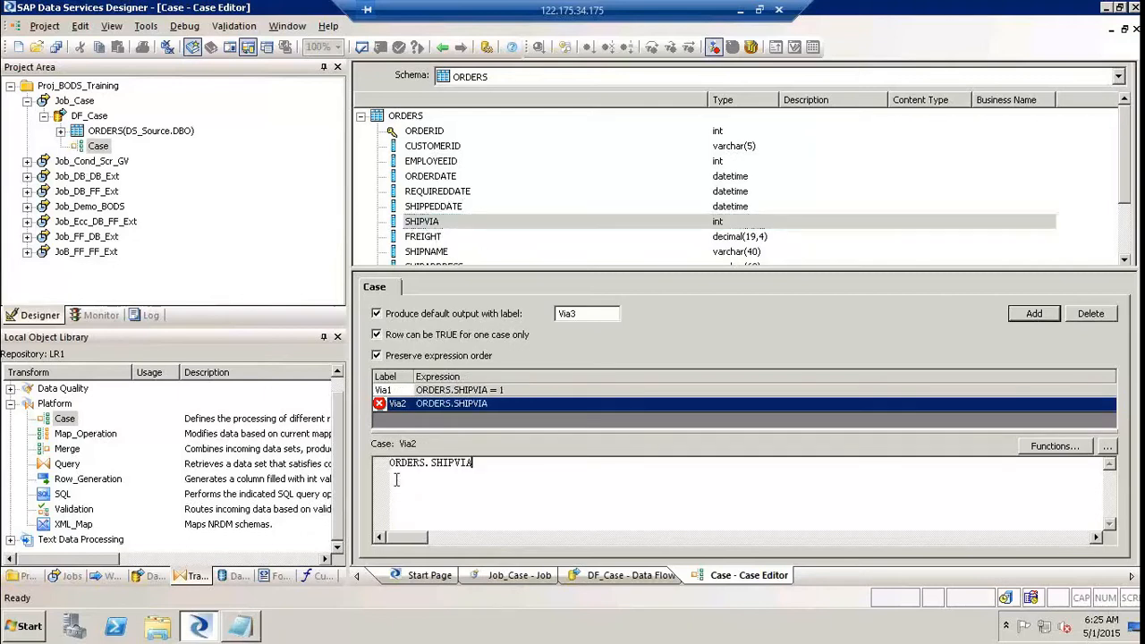
{"action": "left_click", "coordinate": [396, 480]}
{"action": "type", "text": "= 2"}
{"action": "key", "text": "BackSpace"}
{"action": "key", "text": "BackSpace"}
{"action": "key", "text": "BackSpace"}
{"action": "left_click", "coordinate": [507, 471]}
{"action": "type", "text": "=  2"}
{"action": "left_click", "coordinate": [740, 400]}
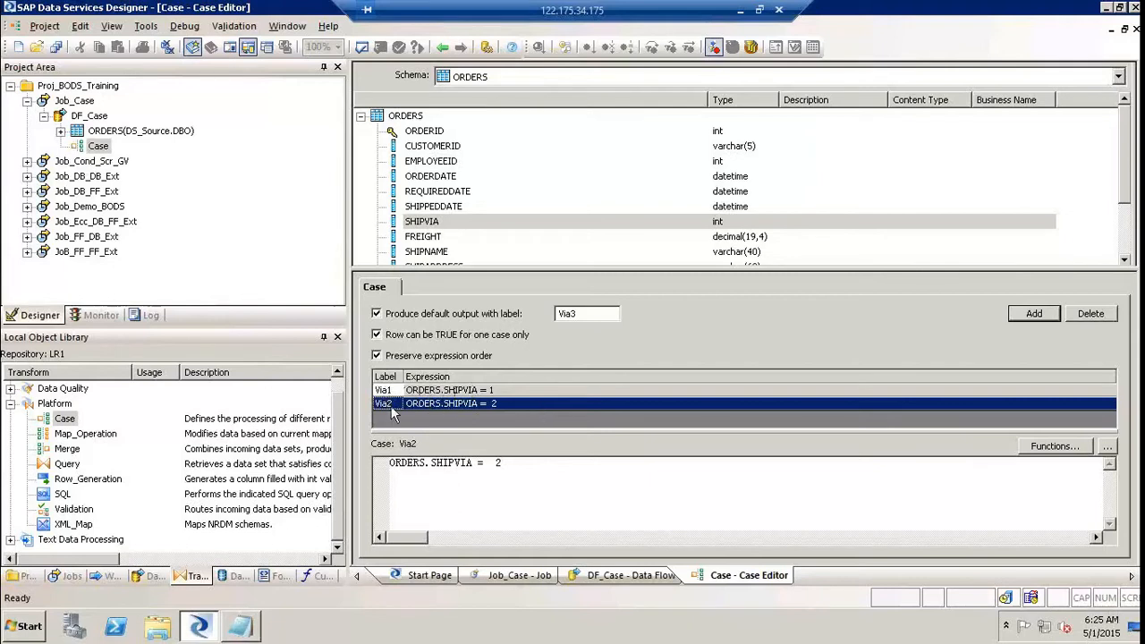
{"action": "left_click", "coordinate": [593, 315]}
{"action": "key", "text": "ctrl+a"}
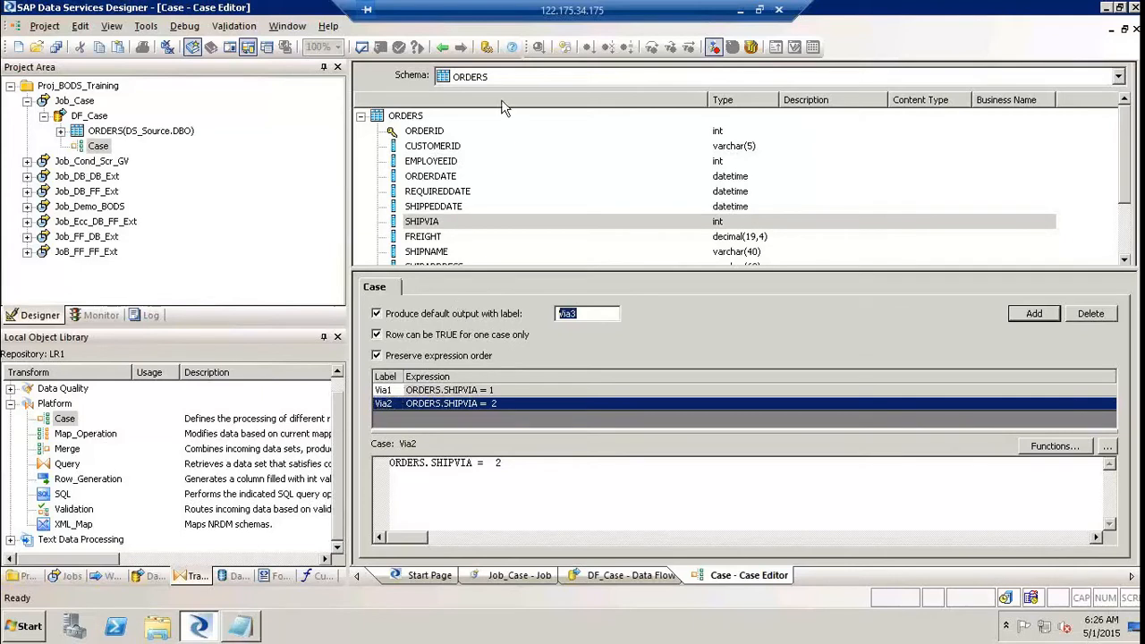
Step: Add a template table named OrdersVia1 in the DS_Target datastore to DF_Case and connect the Case transform's Via1 output to it
{"action": "left_click", "coordinate": [442, 47]}
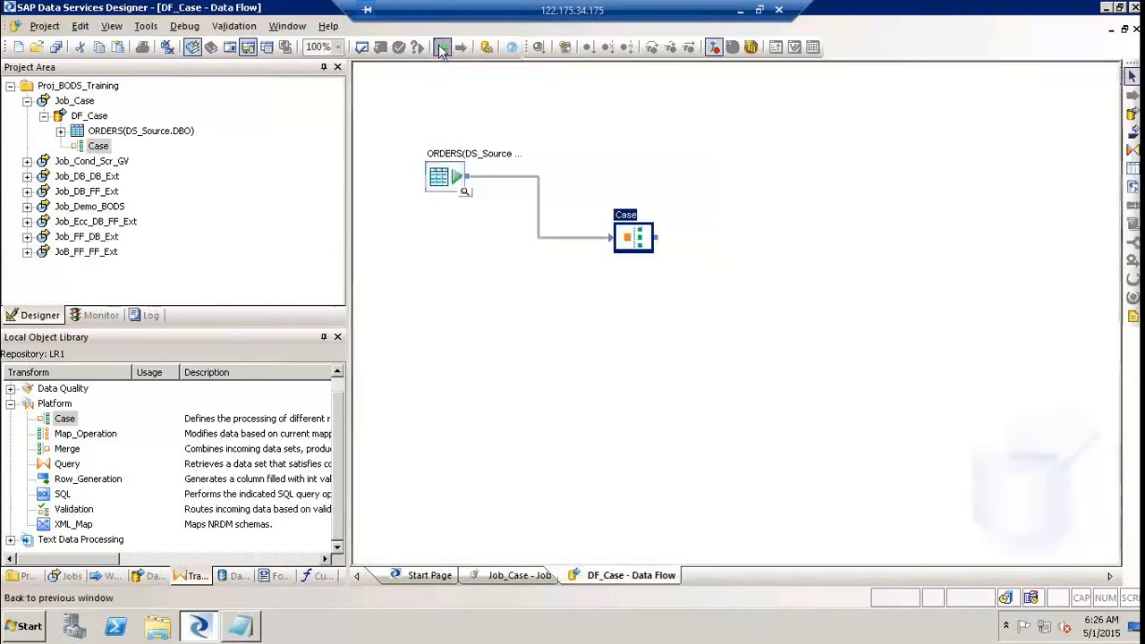
{"action": "left_click", "coordinate": [1134, 169]}
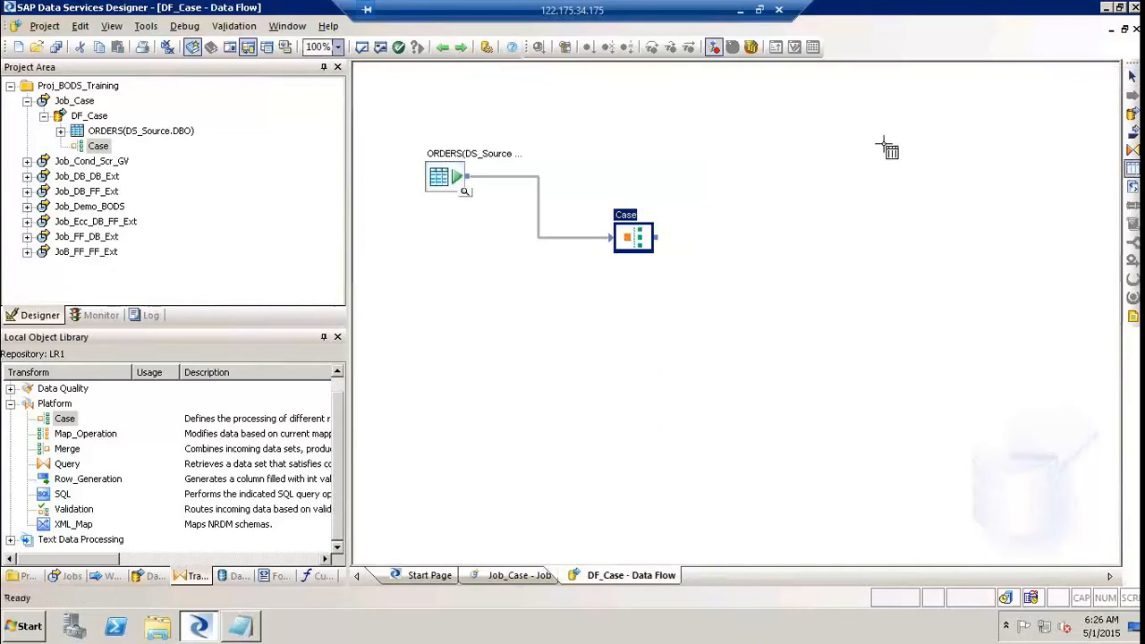
{"action": "left_click", "coordinate": [889, 146]}
{"action": "type", "text": "Orde"}
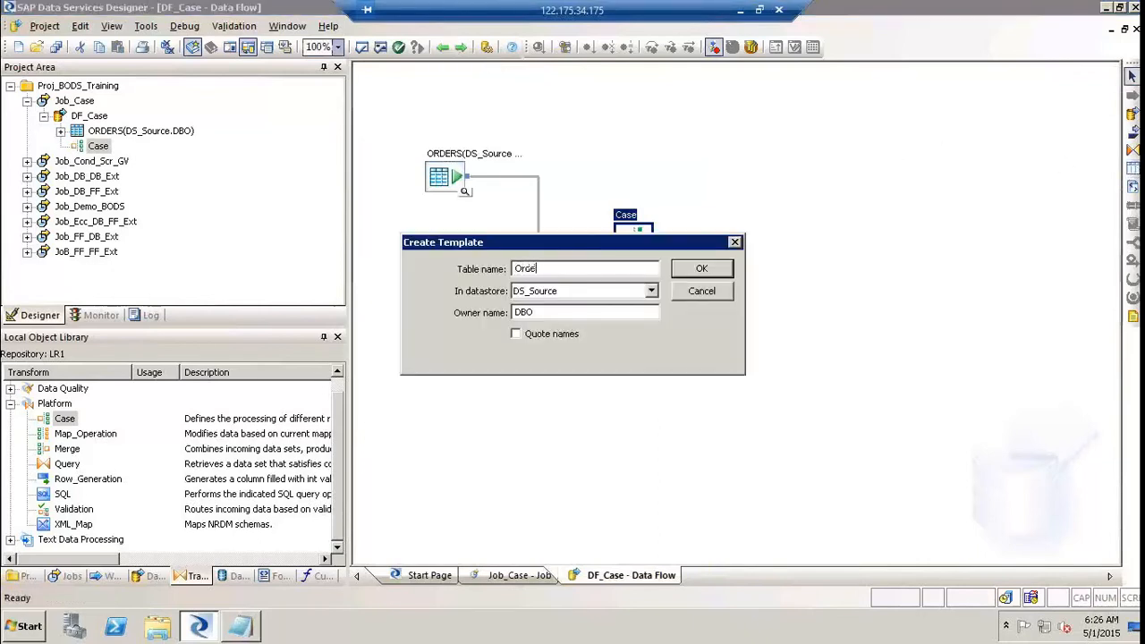
{"action": "type", "text": "rsVla1"}
{"action": "left_click", "coordinate": [653, 291]}
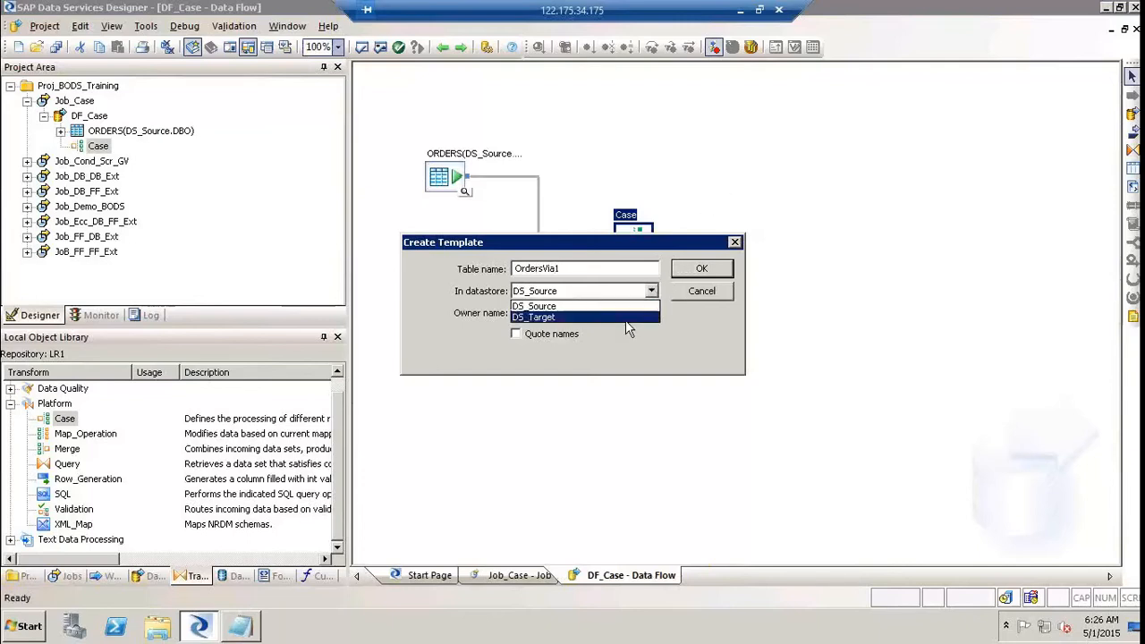
{"action": "left_click", "coordinate": [626, 318]}
{"action": "left_click", "coordinate": [703, 269]}
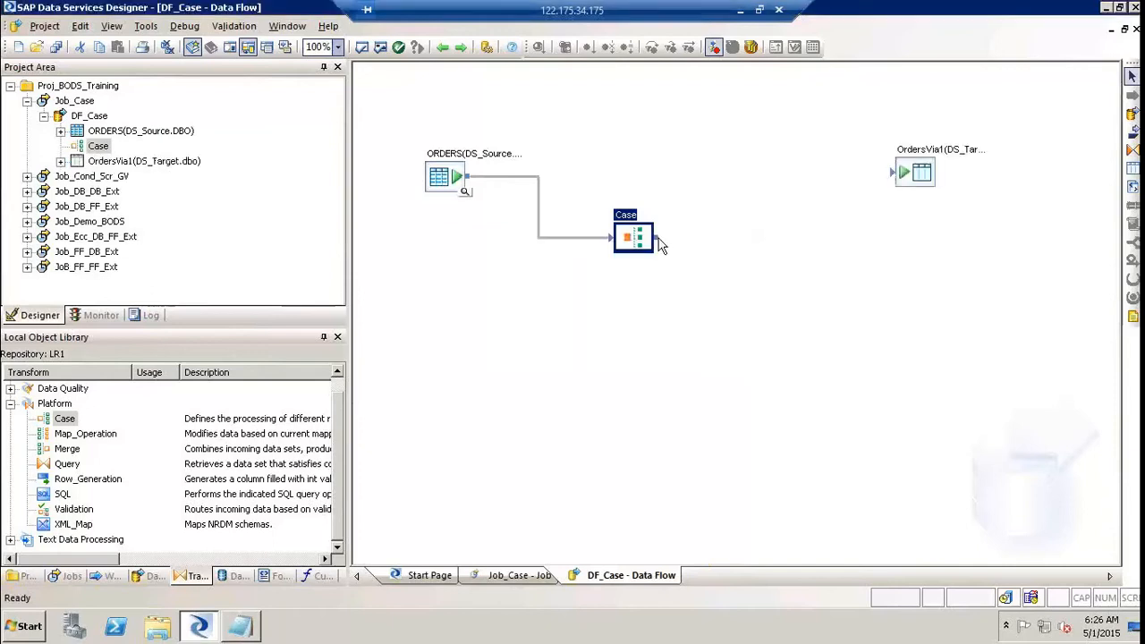
{"action": "left_click_drag", "start_coordinate": [657, 238], "coordinate": [902, 171]}
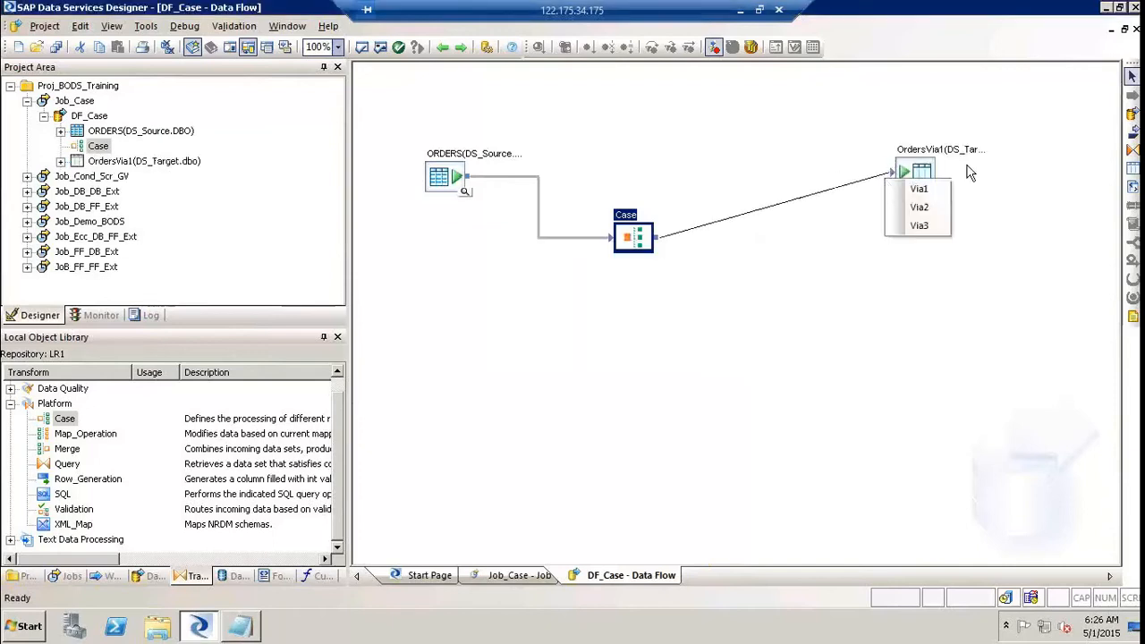
{"action": "left_click", "coordinate": [919, 189]}
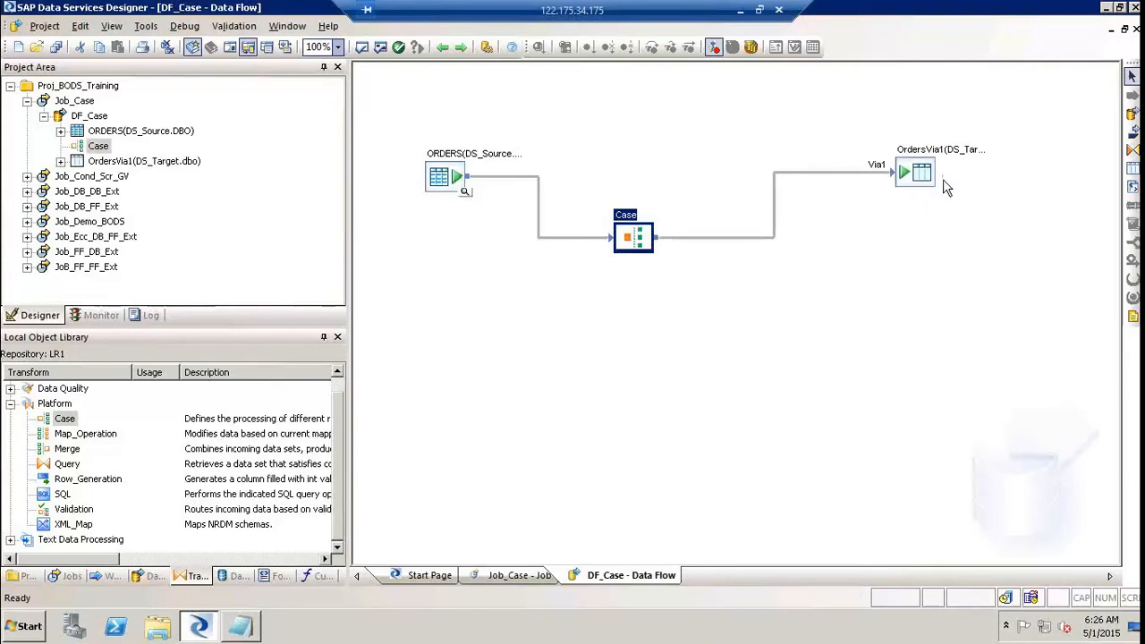
Step: Add a template table named Orders_Via2 in the DS_Target datastore below OrdersVia1 in the data flow
{"action": "left_click", "coordinate": [1132, 168]}
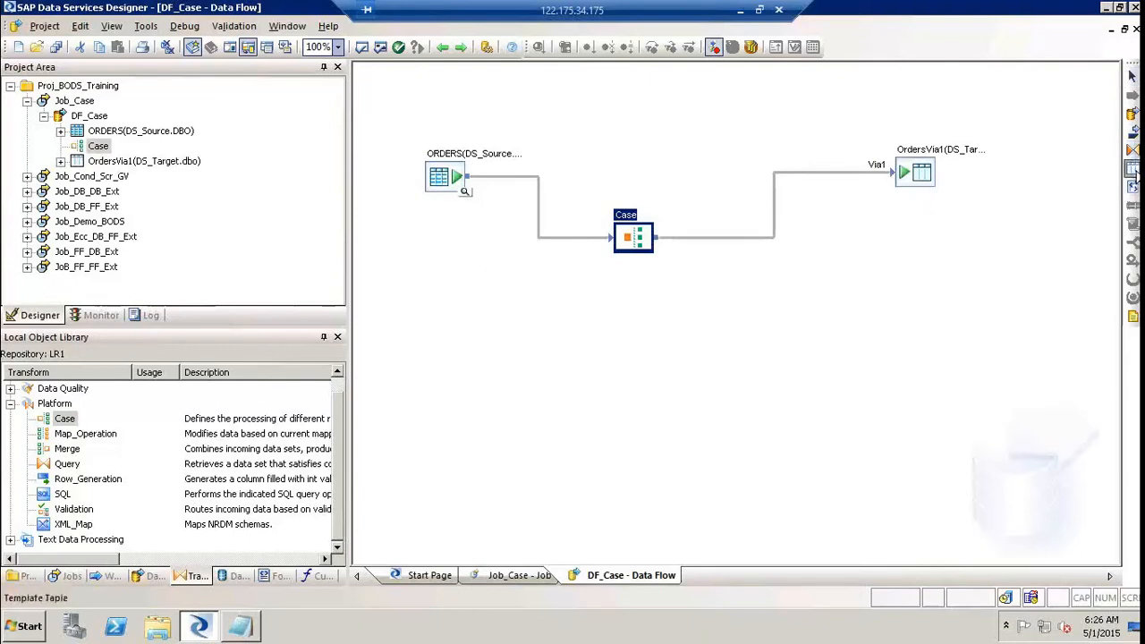
{"action": "left_click", "coordinate": [888, 254]}
{"action": "type", "text": "Orders_Via"}
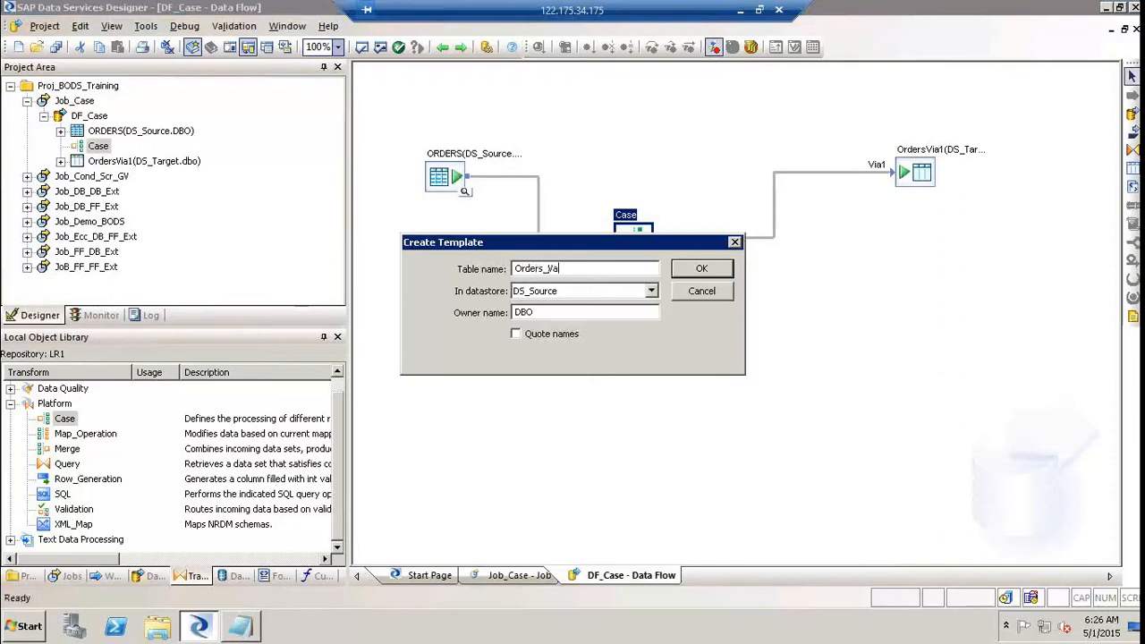
{"action": "key", "text": "BackSpace"}
{"action": "type", "text": "ia2"}
{"action": "key", "text": "Tab"}
{"action": "key", "text": "Down"}
{"action": "key", "text": "Return"}
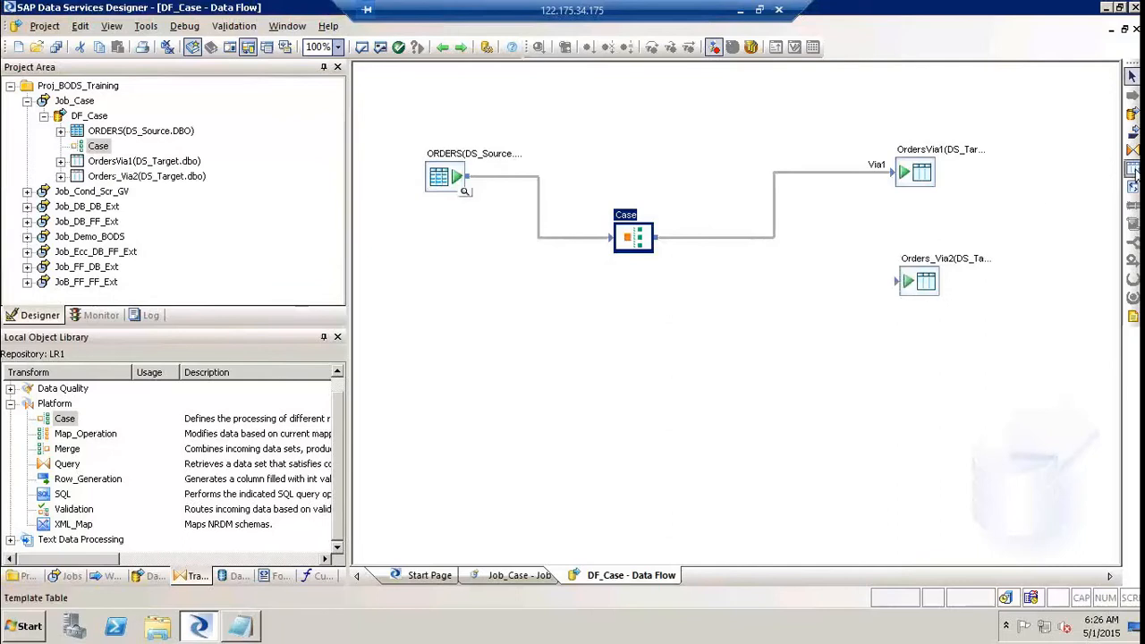
Step: Add a template table named Orders_Via3 in the DS_Target datastore below Orders_Via2 in the data flow
{"action": "left_click", "coordinate": [901, 367]}
{"action": "type", "text": "Orded"}
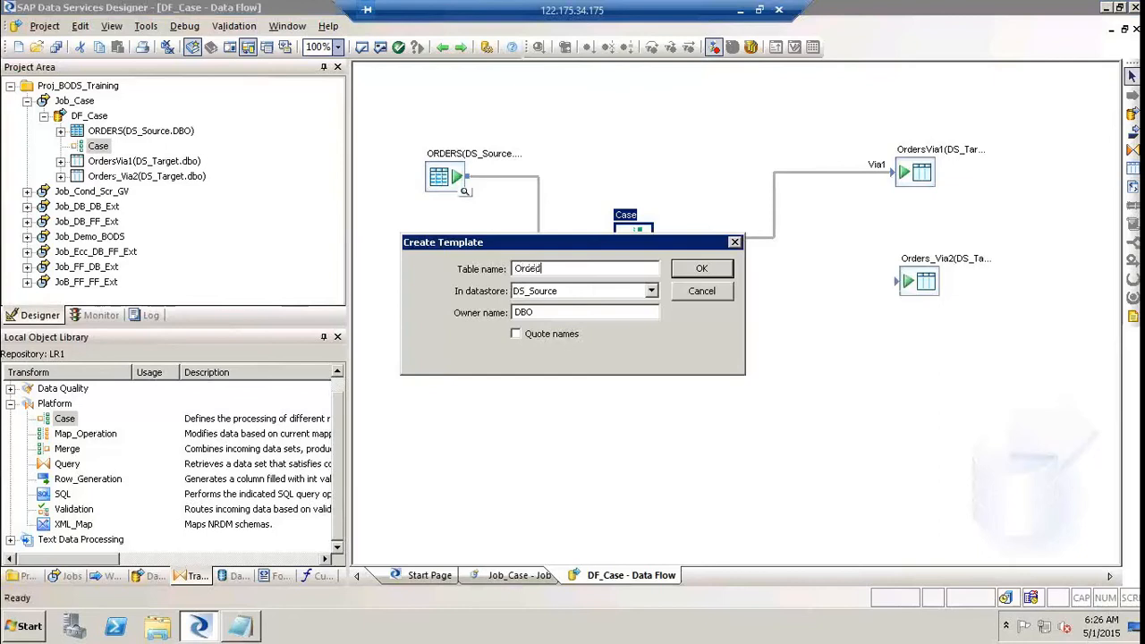
{"action": "key", "text": "BackSpace"}
{"action": "type", "text": "rs_Via3"}
{"action": "key", "text": "Tab"}
{"action": "key", "text": "Down"}
{"action": "key", "text": "Return"}
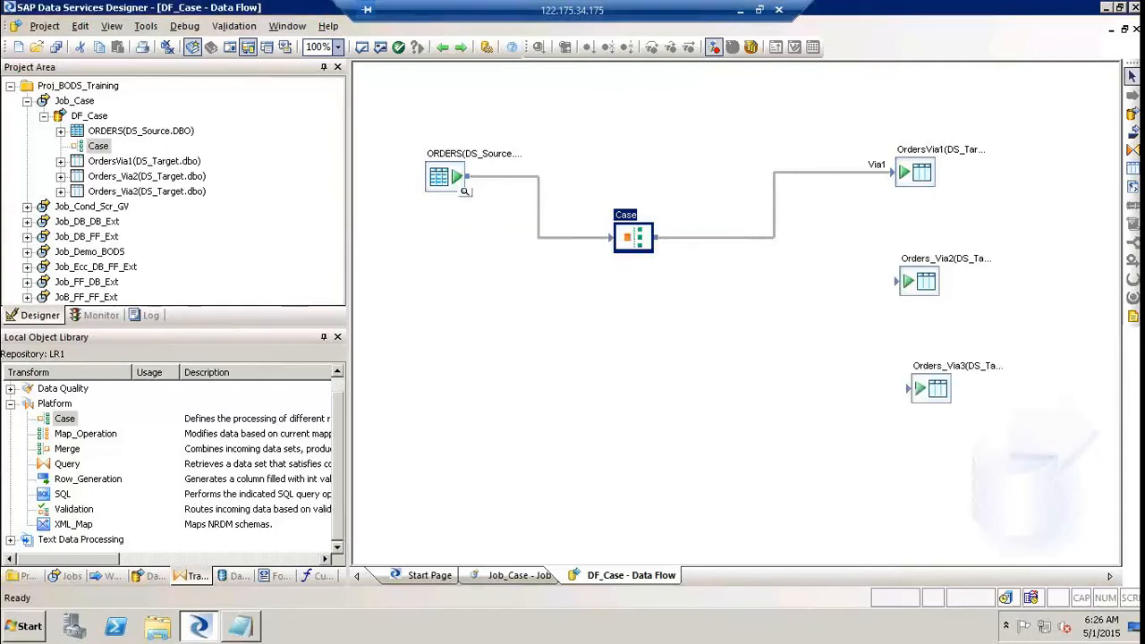
Step: Connect the Case transform's Via2 output to Orders_Via2 and its Via3 output to Orders_Via3
{"action": "left_click_drag", "start_coordinate": [664, 248], "coordinate": [907, 288]}
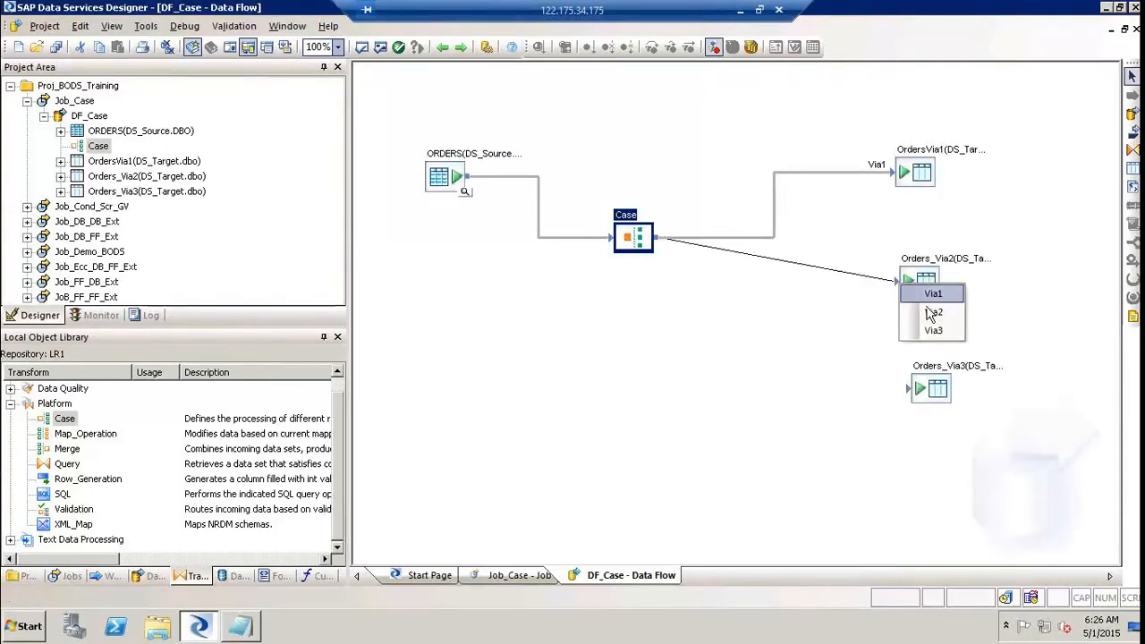
{"action": "left_click", "coordinate": [931, 313]}
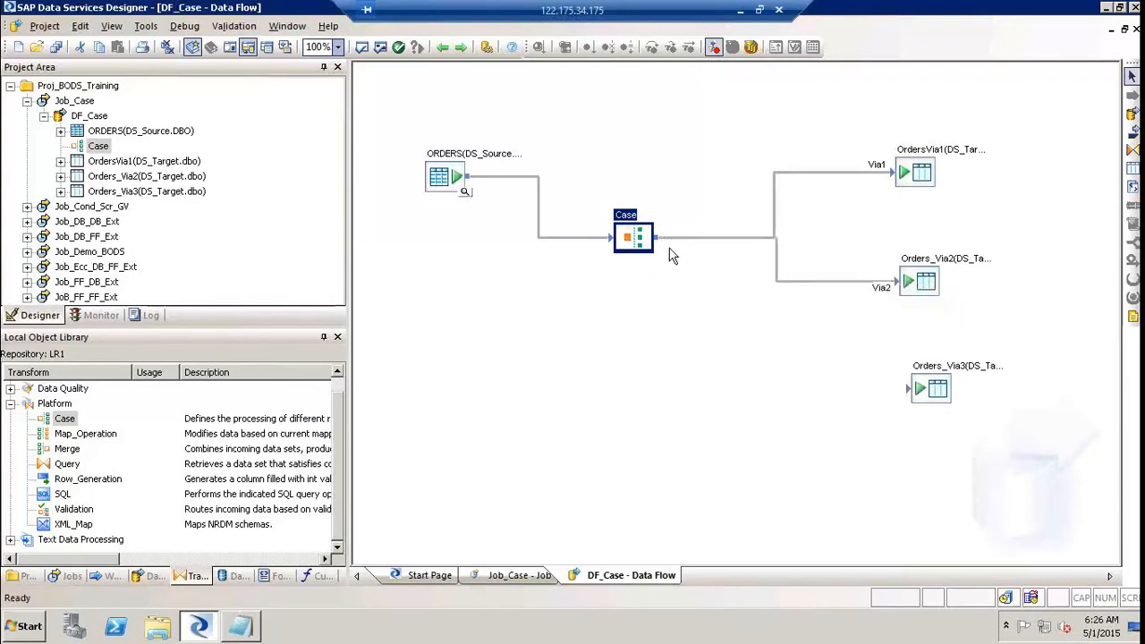
{"action": "left_click_drag", "start_coordinate": [658, 237], "coordinate": [912, 394]}
{"action": "left_click", "coordinate": [944, 438]}
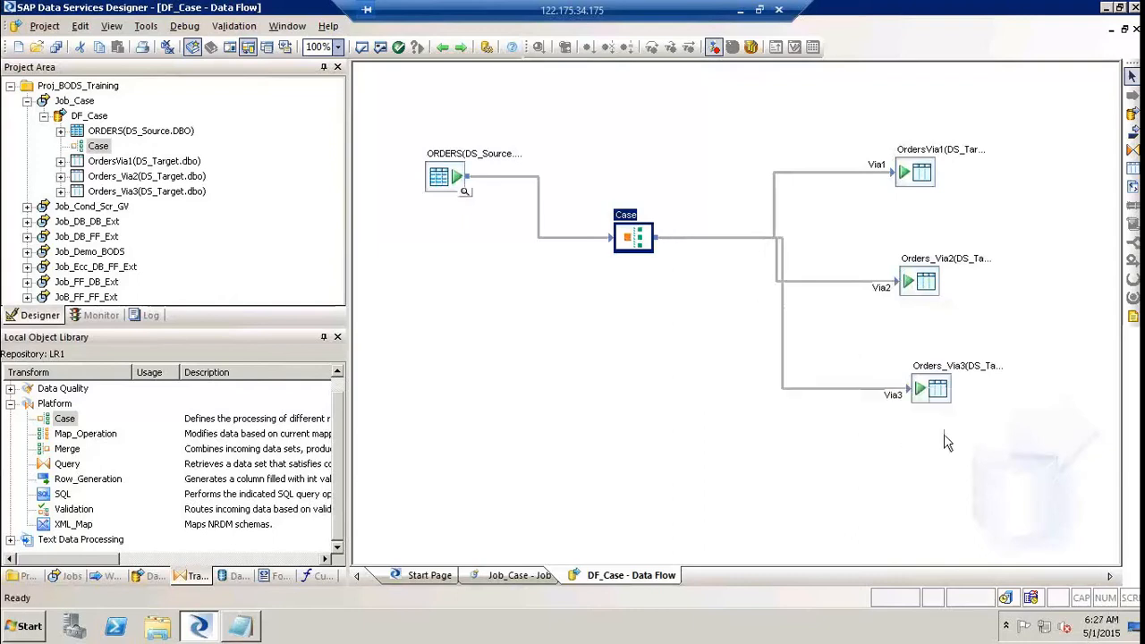
Step: Align the Orders_Via3 and Orders_Via2 targets vertically under OrdersVia1 and validate the data flow
{"action": "left_click_drag", "start_coordinate": [934, 400], "coordinate": [915, 393]}
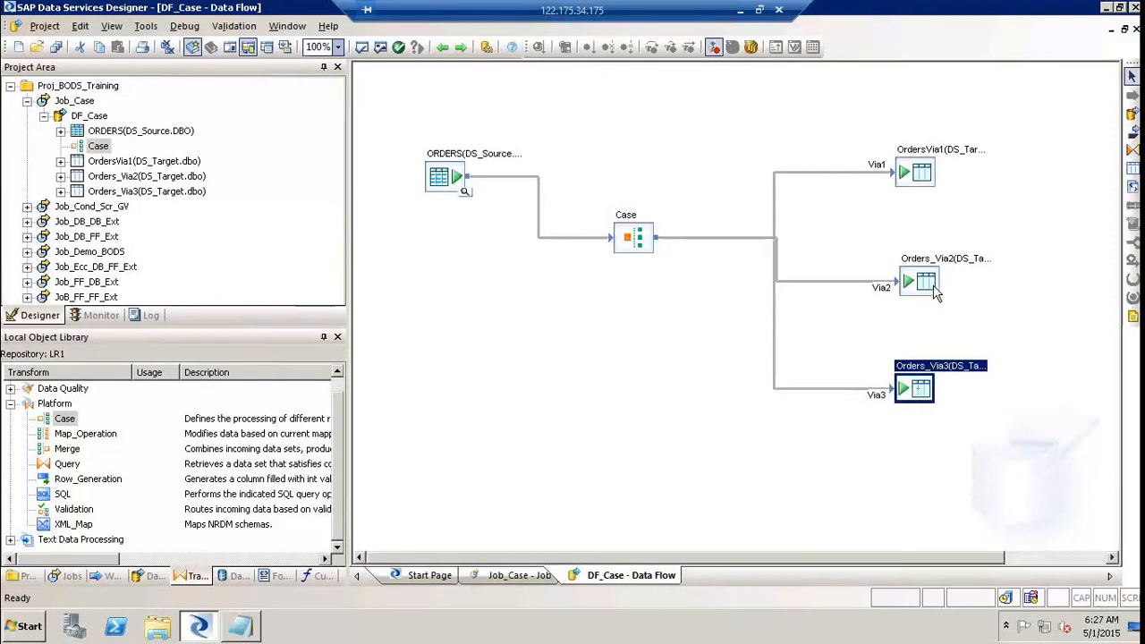
{"action": "left_click_drag", "start_coordinate": [934, 293], "coordinate": [932, 295]}
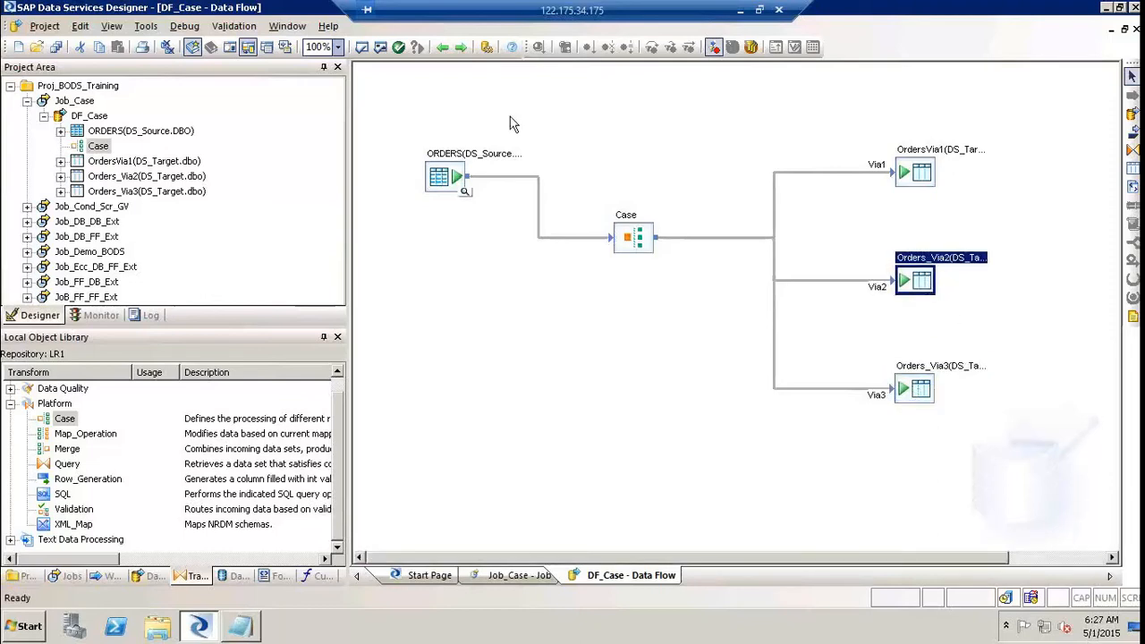
{"action": "left_click", "coordinate": [380, 52]}
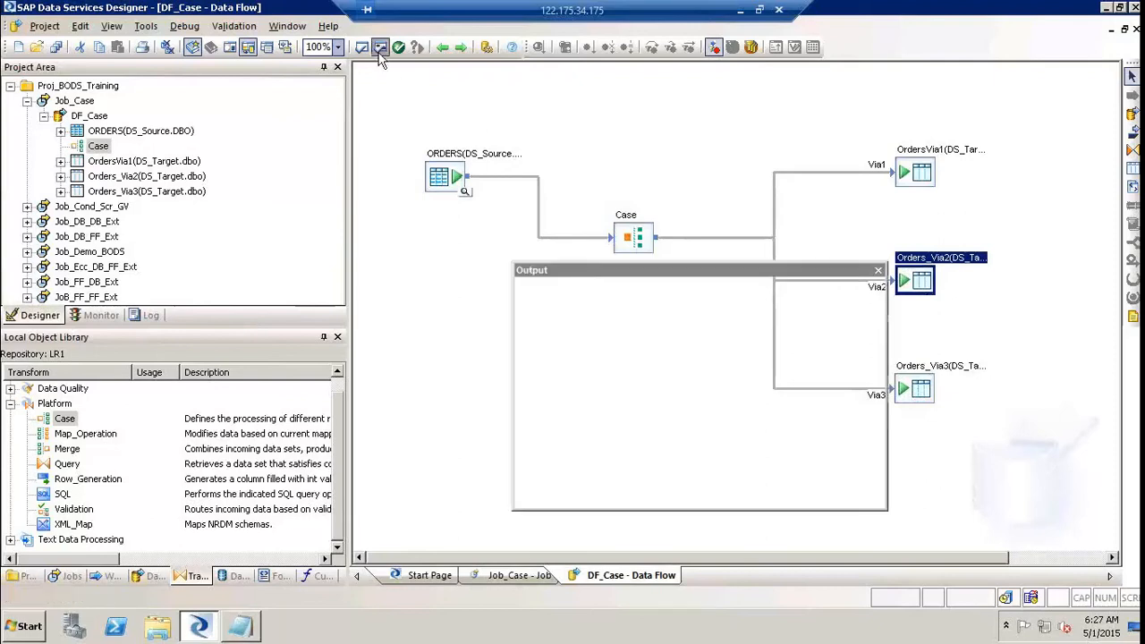
{"action": "left_click", "coordinate": [879, 271]}
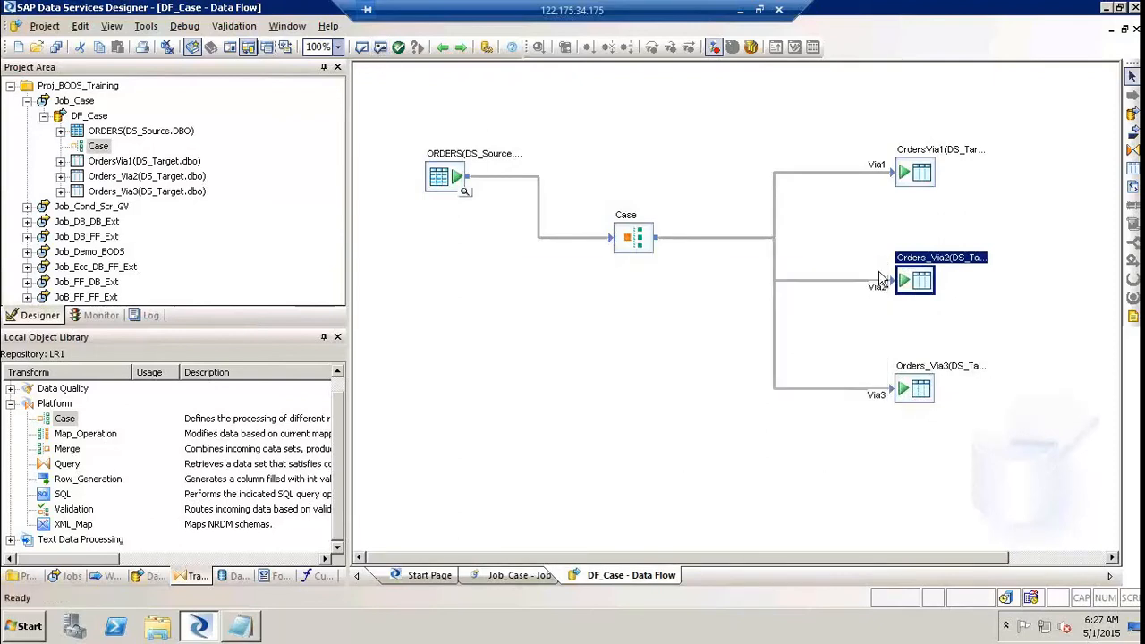
Step: Compare the columns of the ORDERS source table with the input and output schemas of the OrdersVia1 target
{"action": "left_click", "coordinate": [436, 163]}
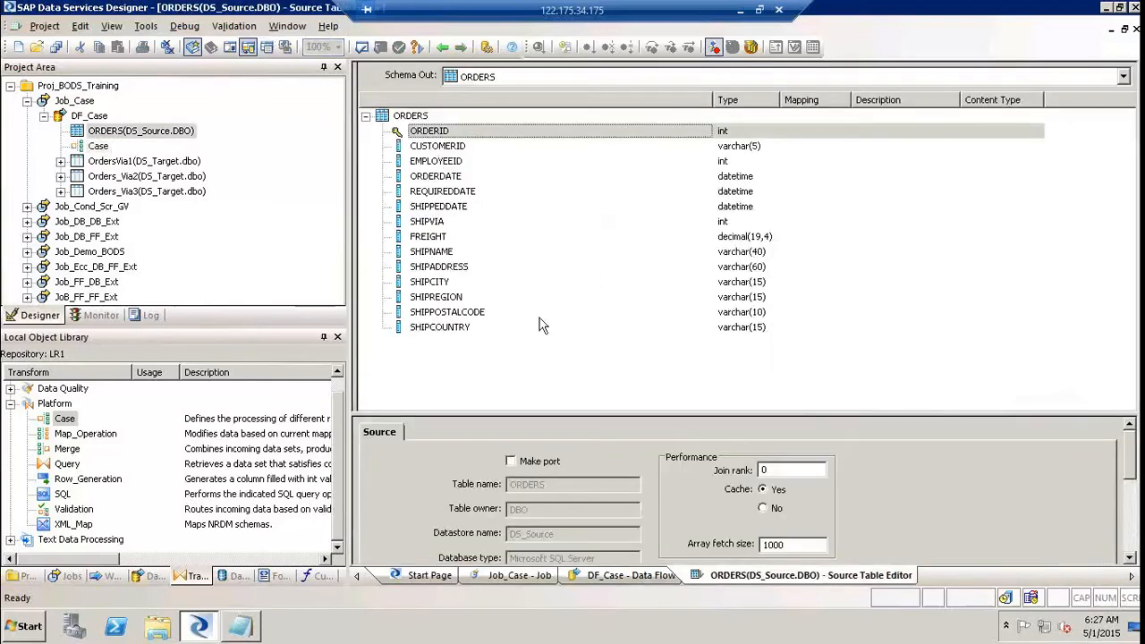
{"action": "left_click", "coordinate": [449, 329], "text": "shift"}
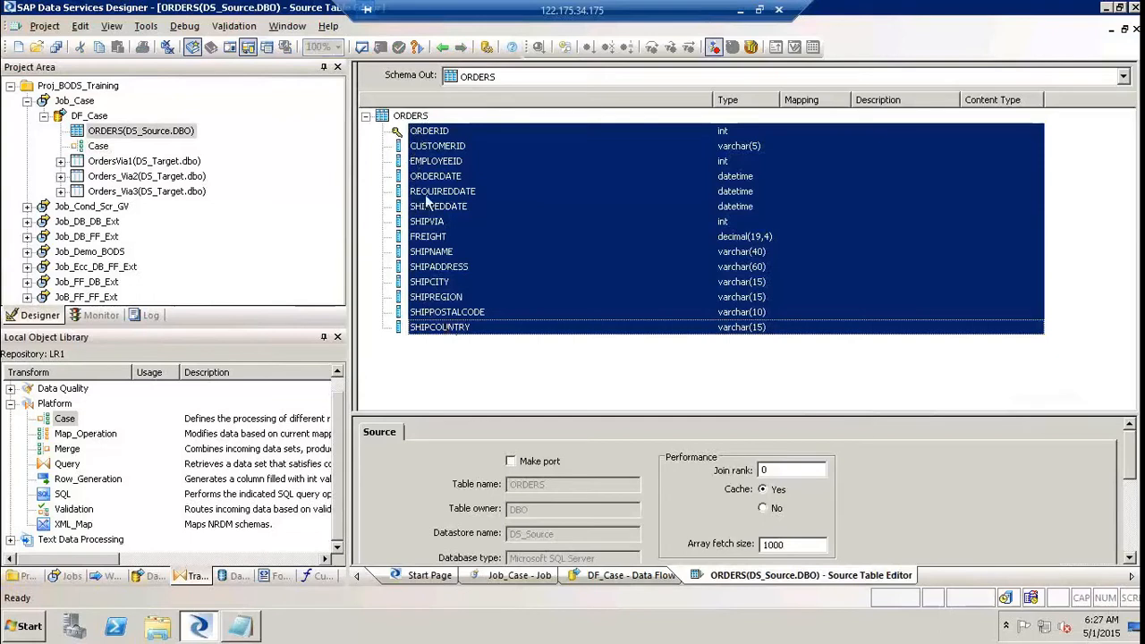
{"action": "left_click", "coordinate": [442, 47]}
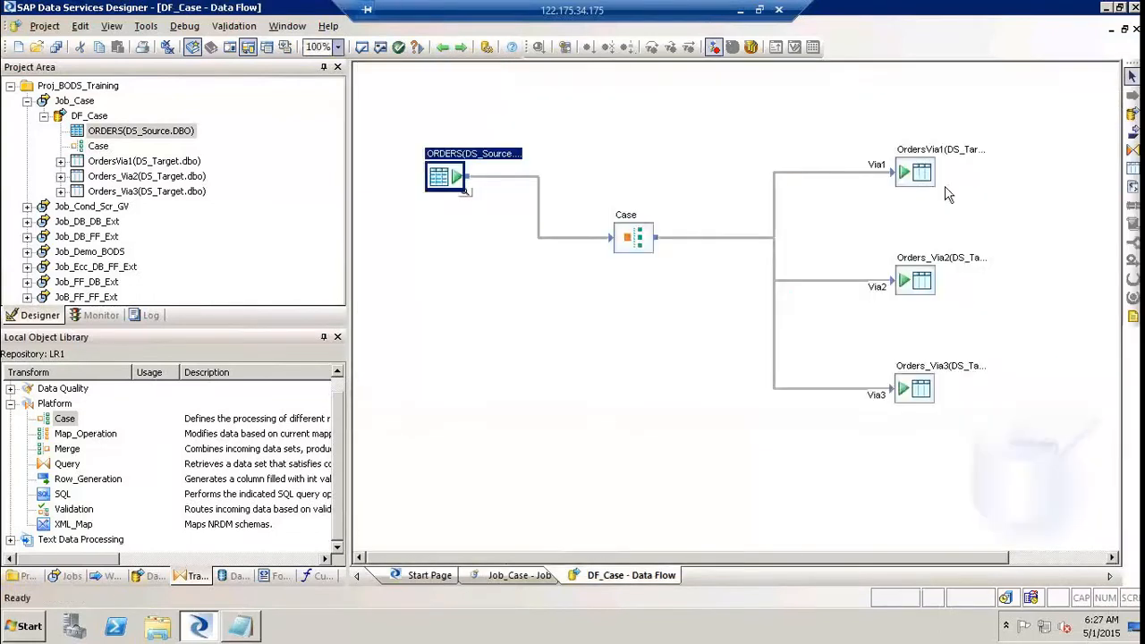
{"action": "double_click", "coordinate": [931, 154]}
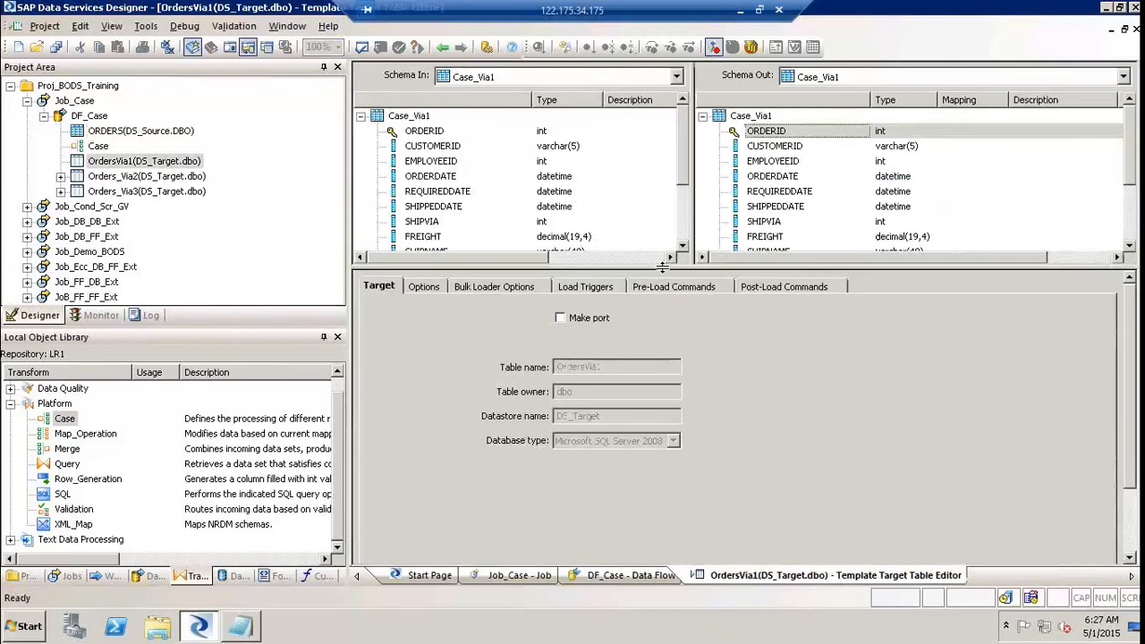
{"action": "left_click_drag", "start_coordinate": [662, 266], "coordinate": [671, 400]}
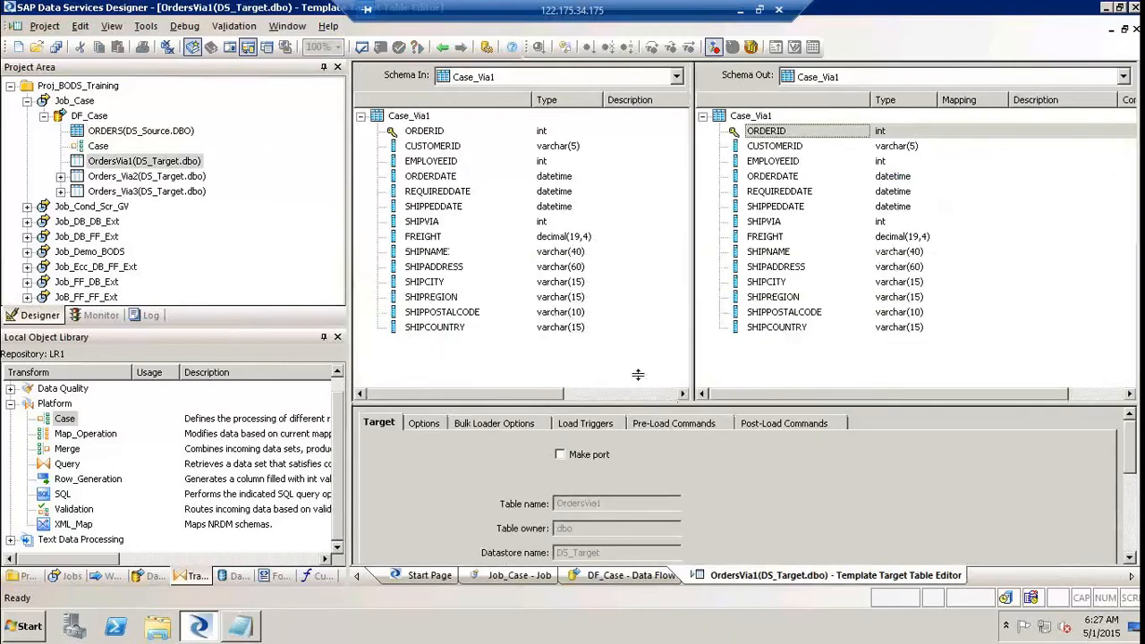
{"action": "left_click", "coordinate": [431, 134]}
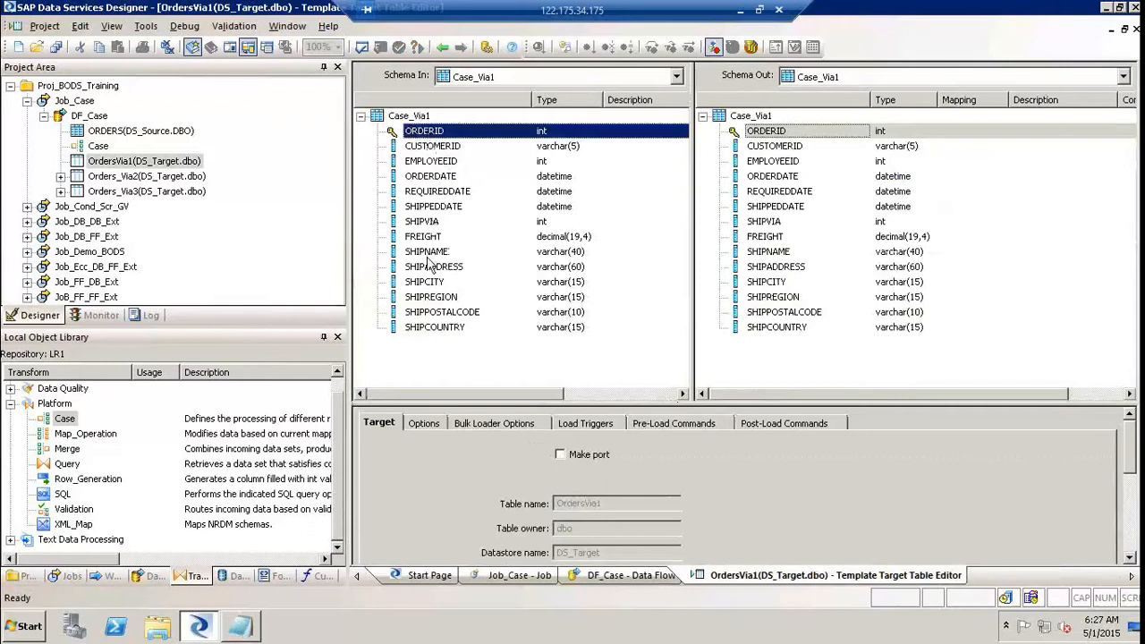
{"action": "left_click", "coordinate": [431, 330], "text": "shift"}
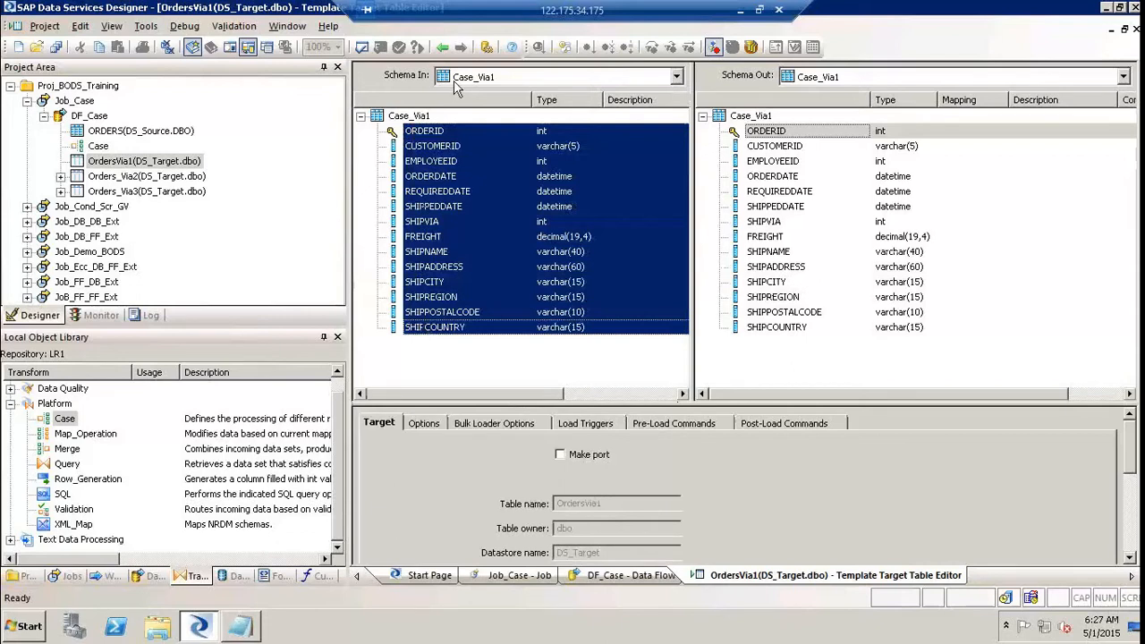
{"action": "left_click", "coordinate": [442, 47]}
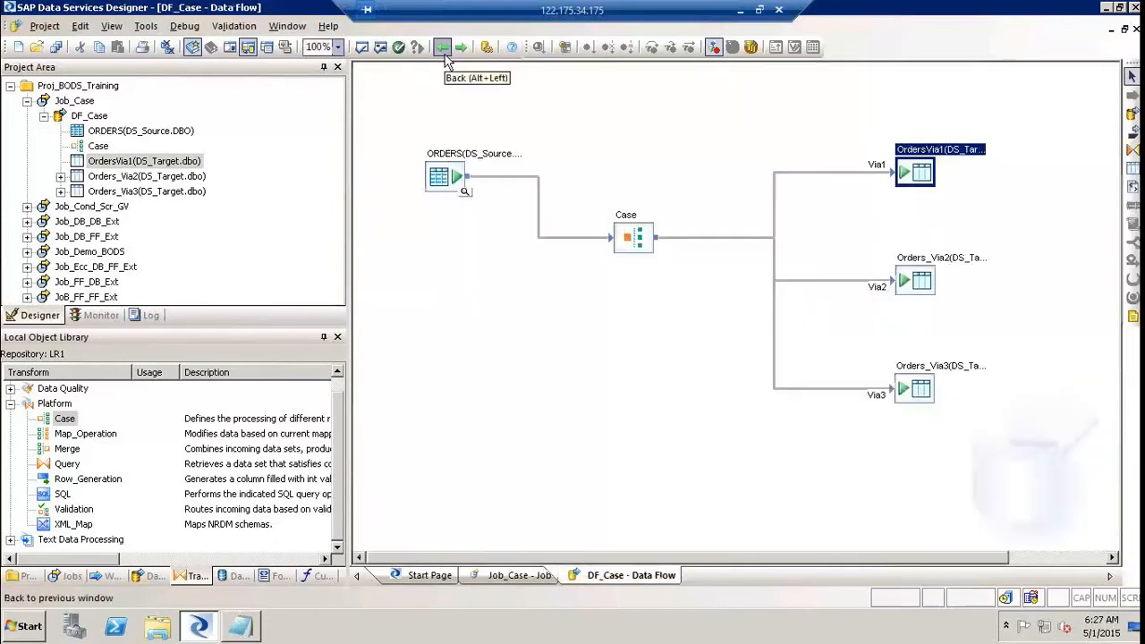
{"action": "left_click", "coordinate": [436, 184]}
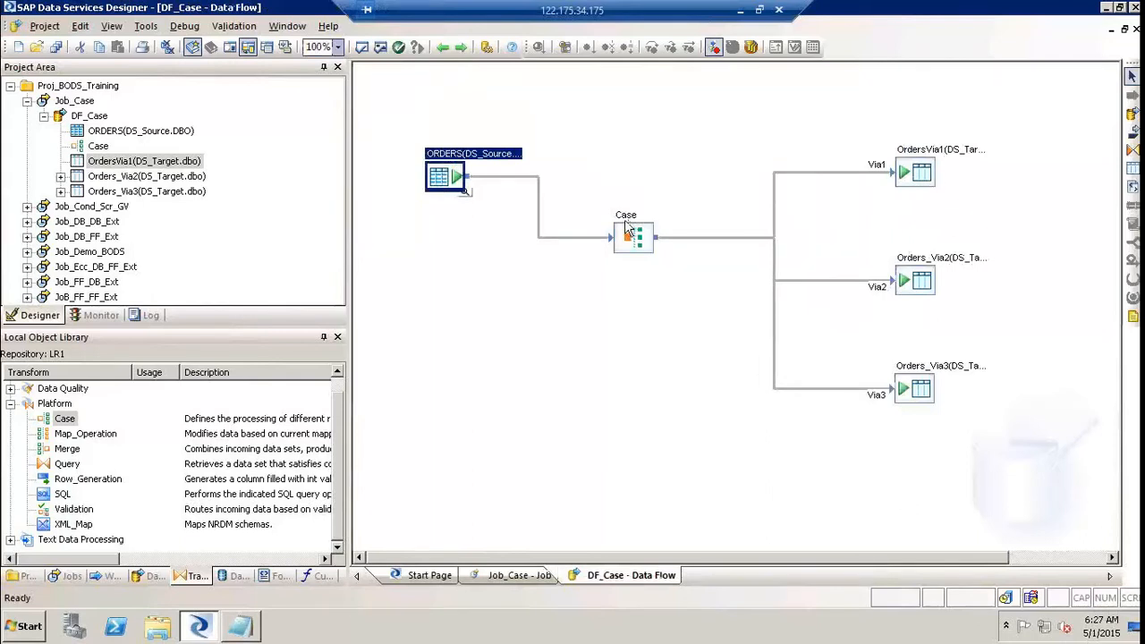
Step: Execute Job_Case with the default execution properties
{"action": "left_click", "coordinate": [83, 101]}
{"action": "right_click", "coordinate": [83, 101]}
{"action": "left_click", "coordinate": [129, 112]}
{"action": "key", "text": "Return"}
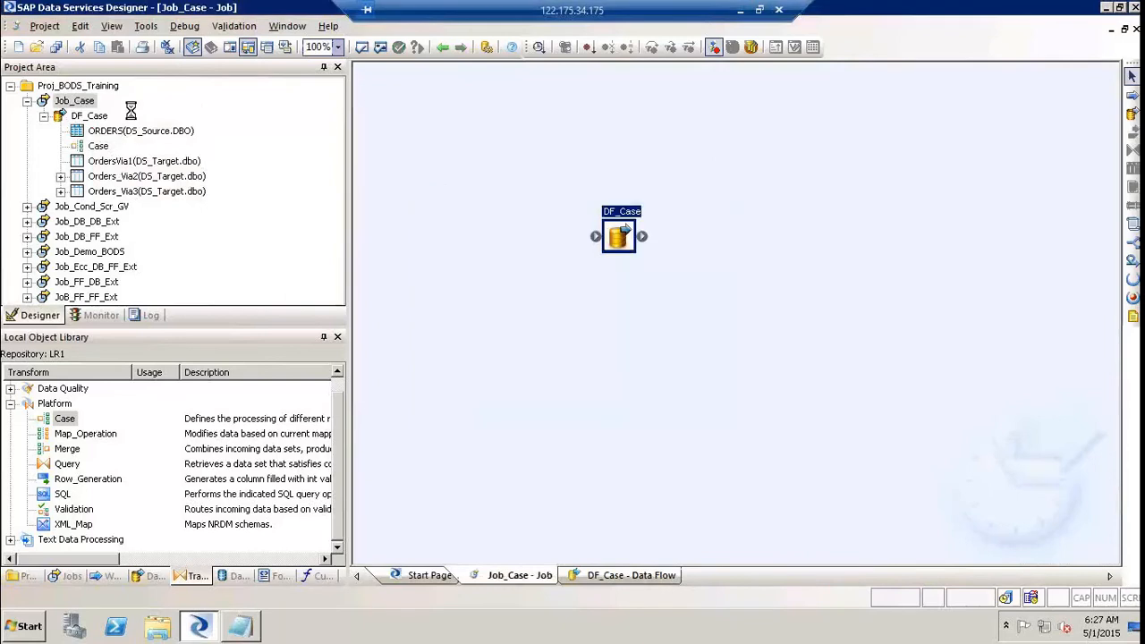
{"action": "key", "text": "Return"}
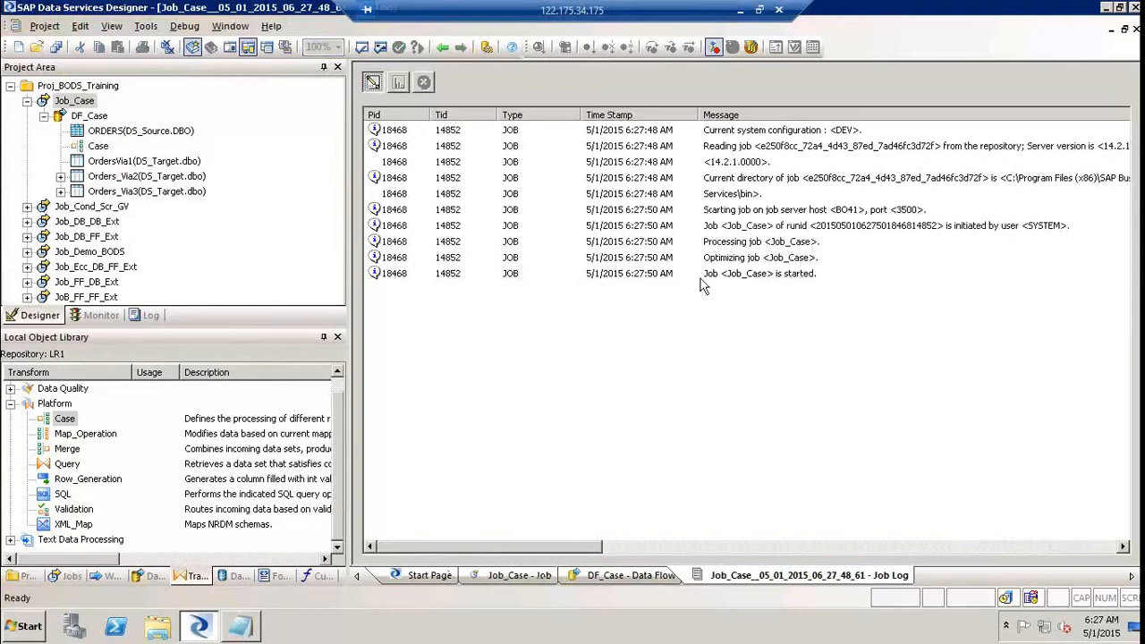
Step: Check the trace log messages of the Job_Case run from the job start through the final entry
{"action": "left_click", "coordinate": [707, 276]}
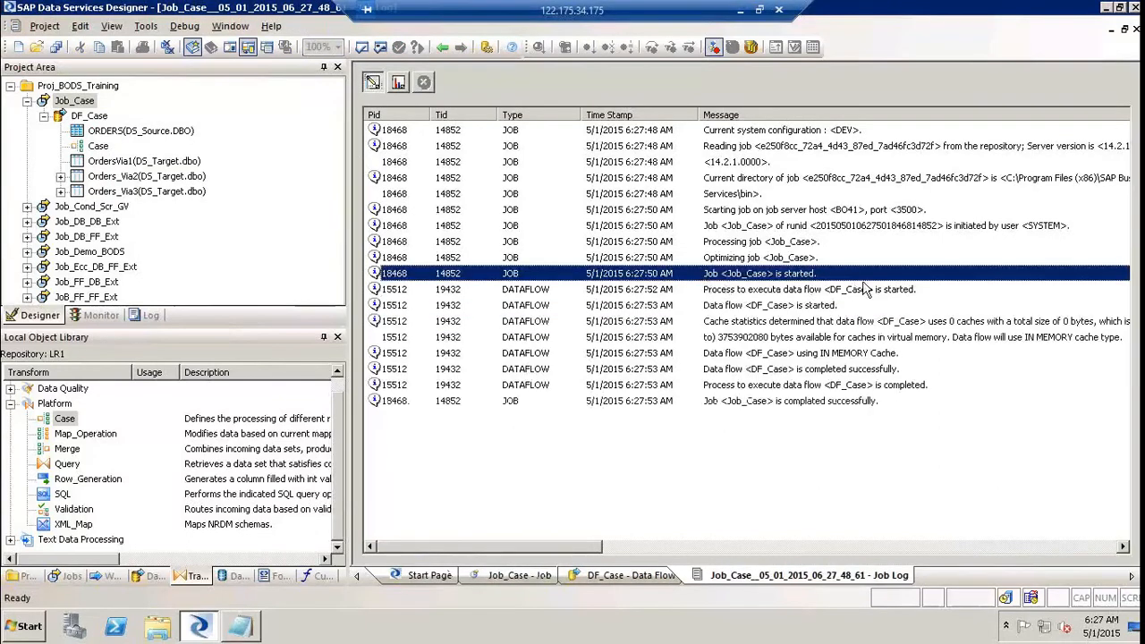
{"action": "left_click", "coordinate": [866, 288]}
{"action": "left_click", "coordinate": [864, 388]}
{"action": "left_click", "coordinate": [861, 404]}
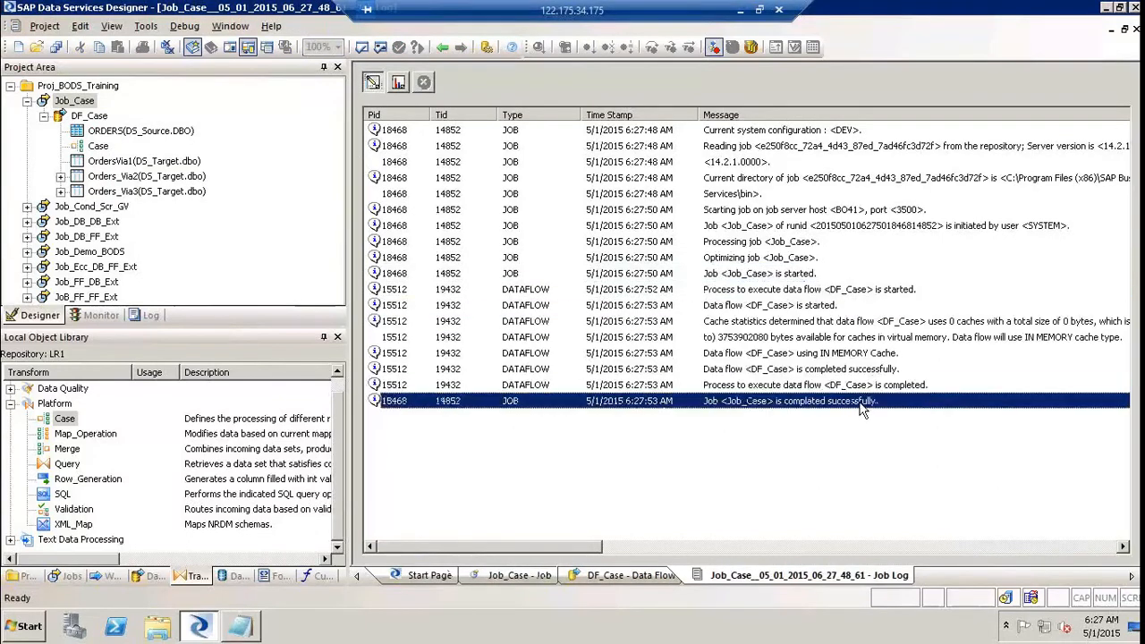
Step: Examine the run's monitor statistics for the row counts loaded into OrdersVia1 and Orders_Via2
{"action": "left_click", "coordinate": [398, 82]}
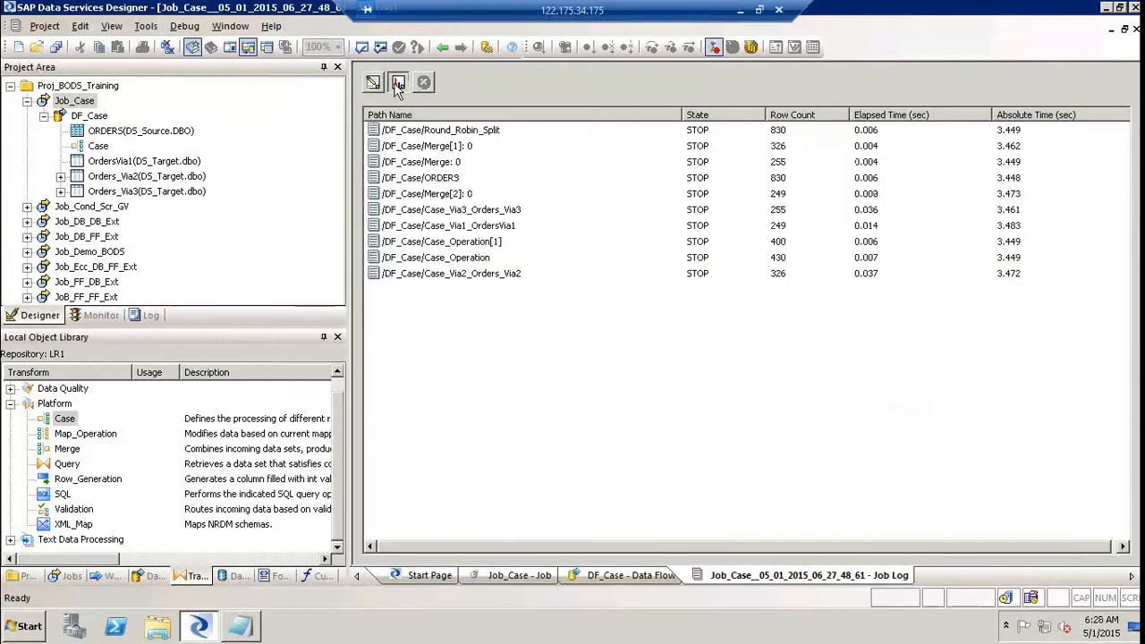
{"action": "left_click", "coordinate": [503, 225]}
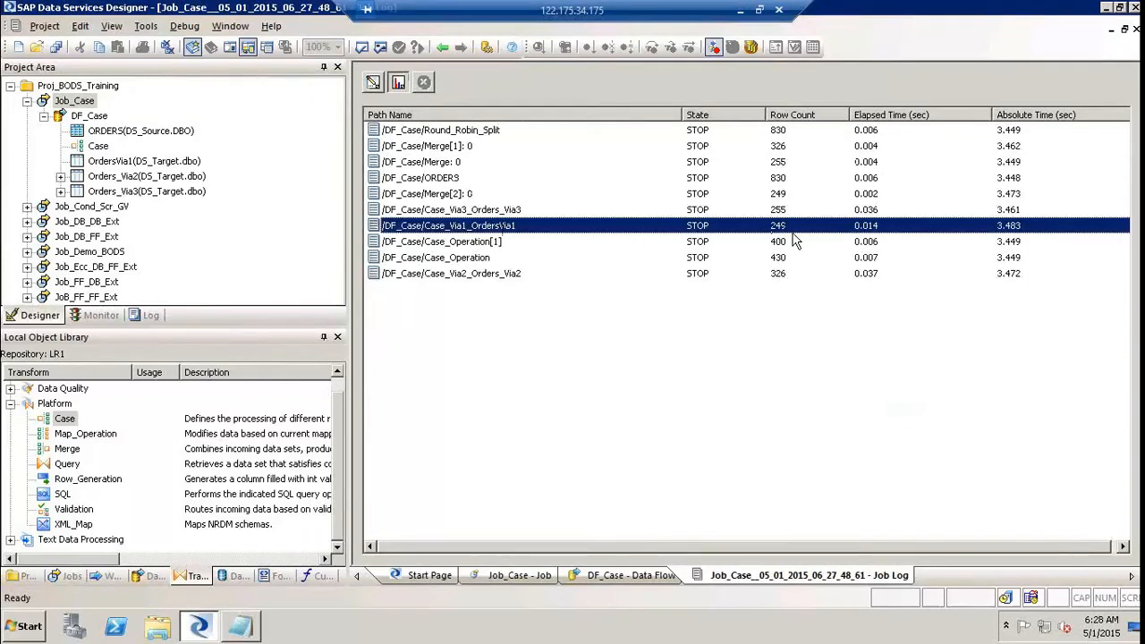
{"action": "left_click", "coordinate": [501, 273]}
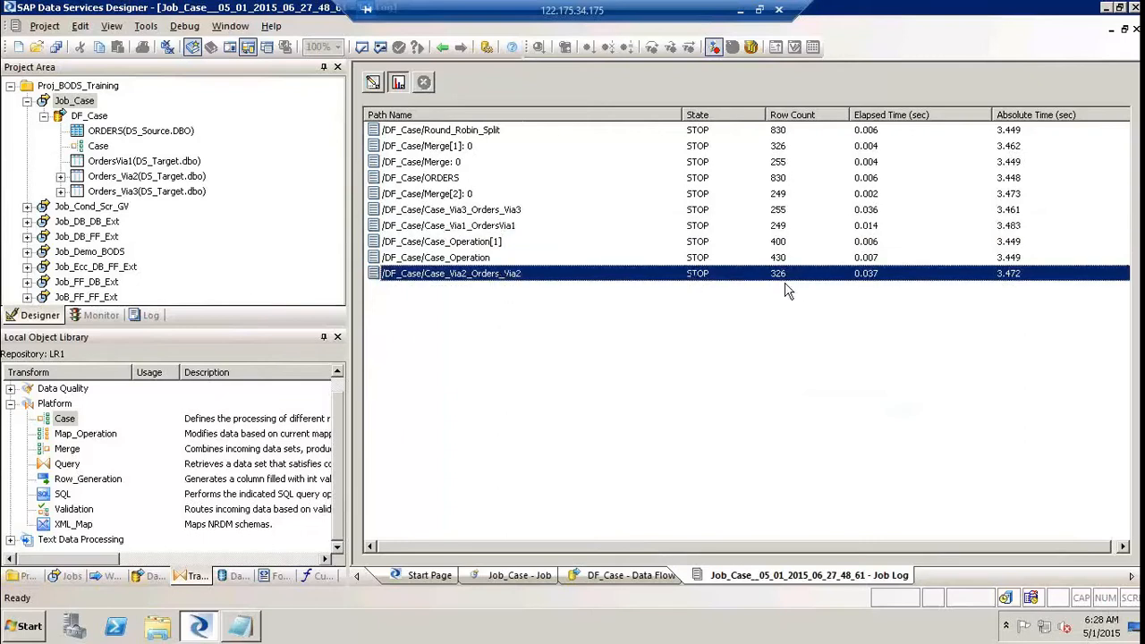
Step: Compare the monitor row count of Orders_Via3 with those of Round_Robin_Split and Orders_Via2
{"action": "left_click", "coordinate": [483, 211]}
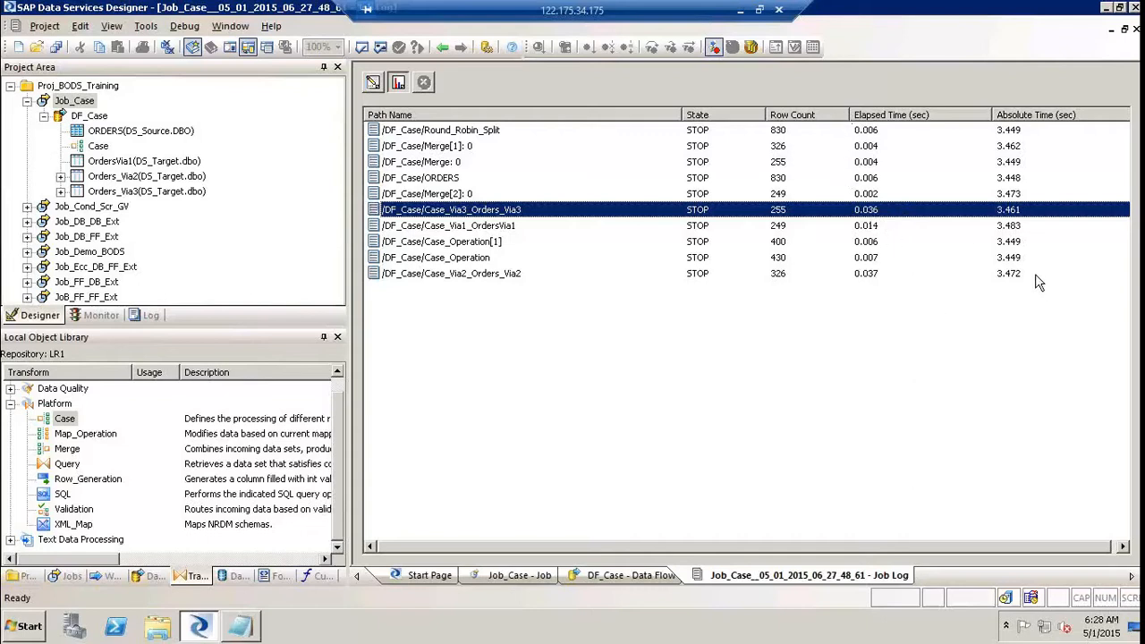
{"action": "left_click", "coordinate": [783, 134]}
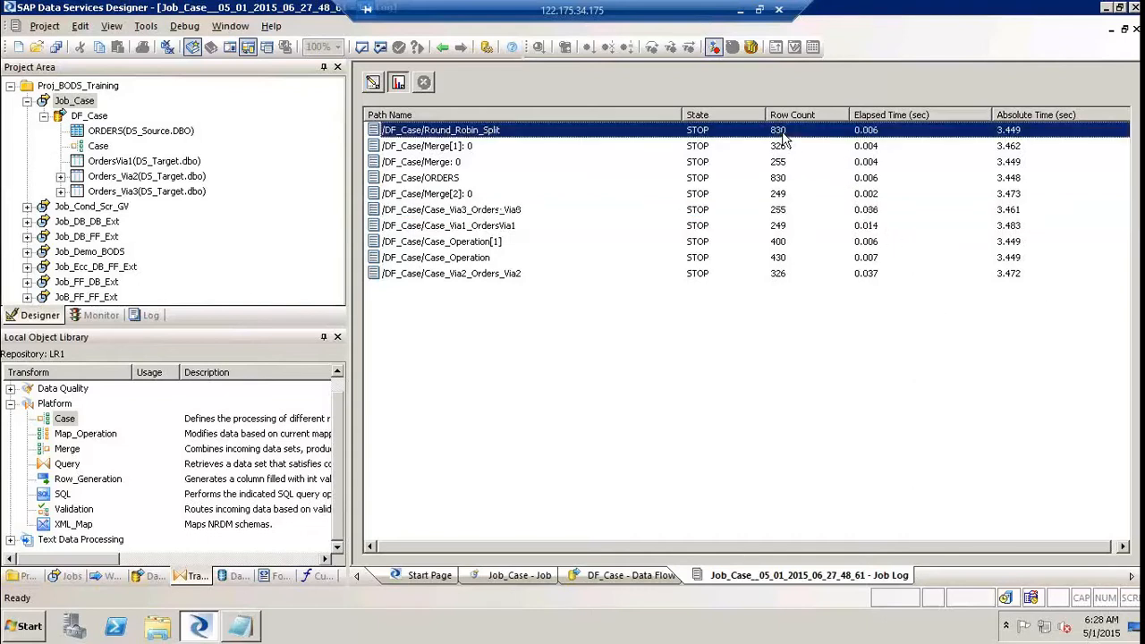
{"action": "left_click", "coordinate": [1012, 276]}
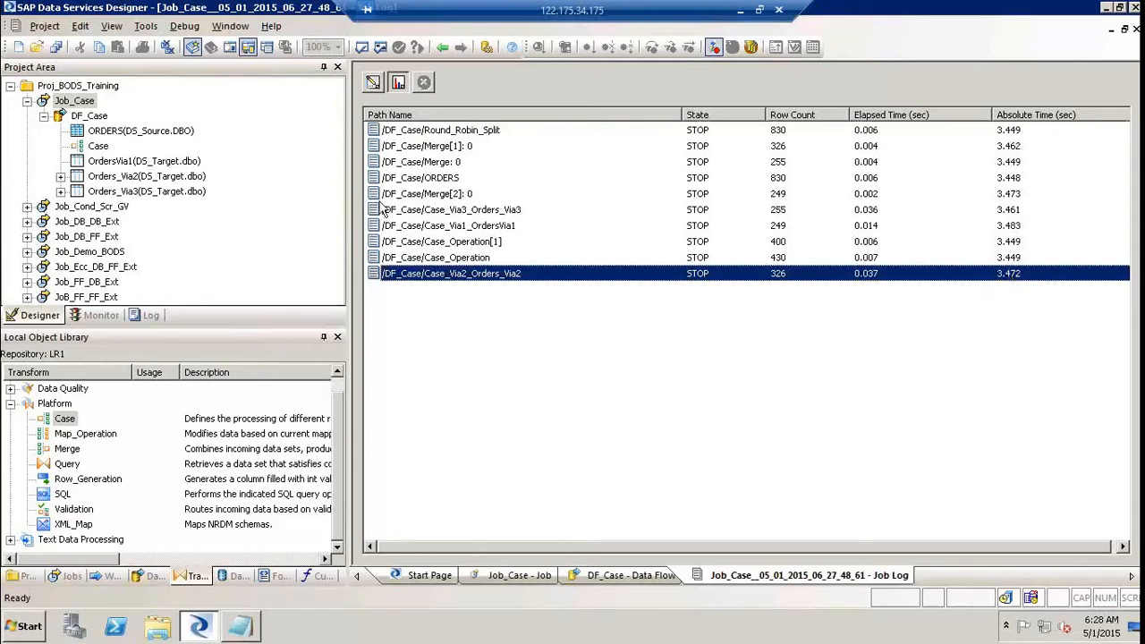
Step: Return to the DF_Case data flow and view the data loaded into the OrdersVia1 target
{"action": "left_click", "coordinate": [90, 117]}
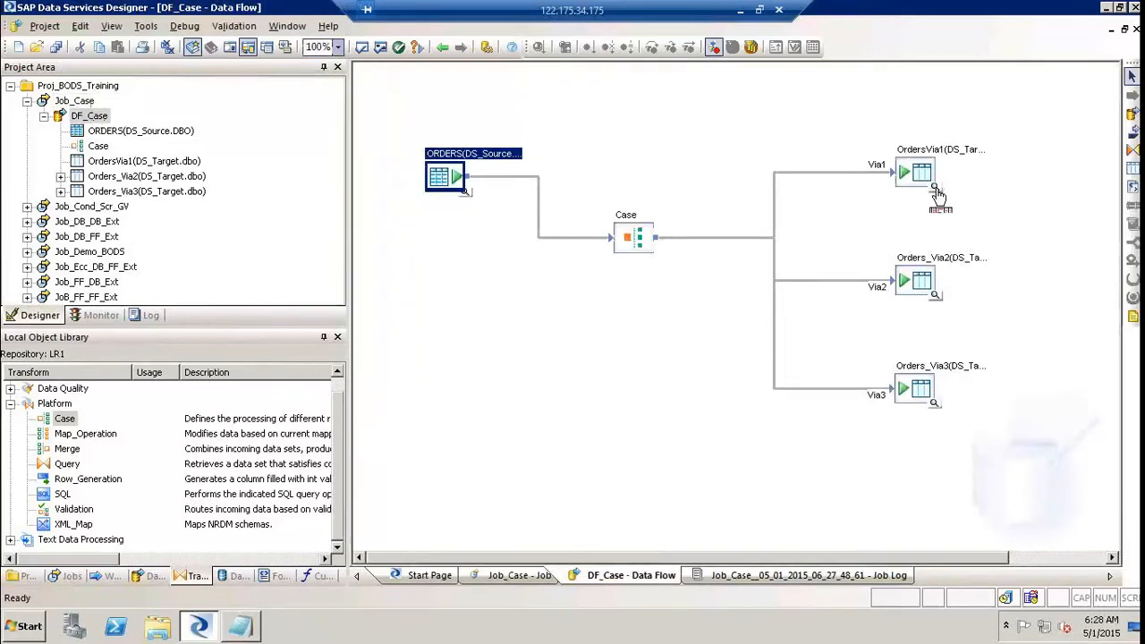
{"action": "left_click", "coordinate": [935, 189]}
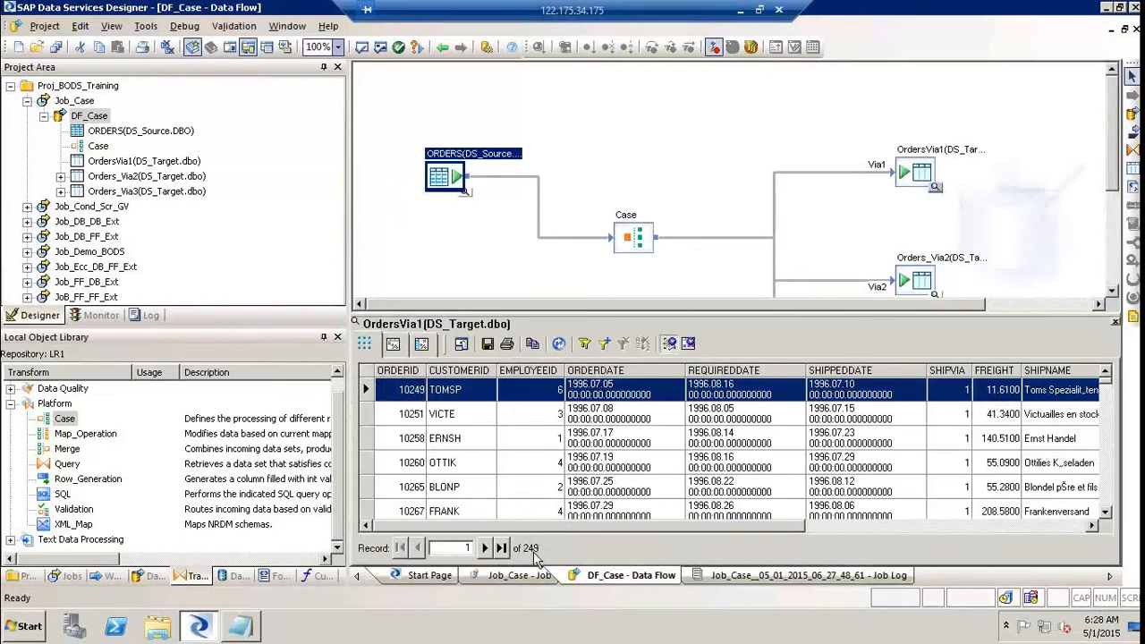
{"action": "right_click", "coordinate": [949, 415]}
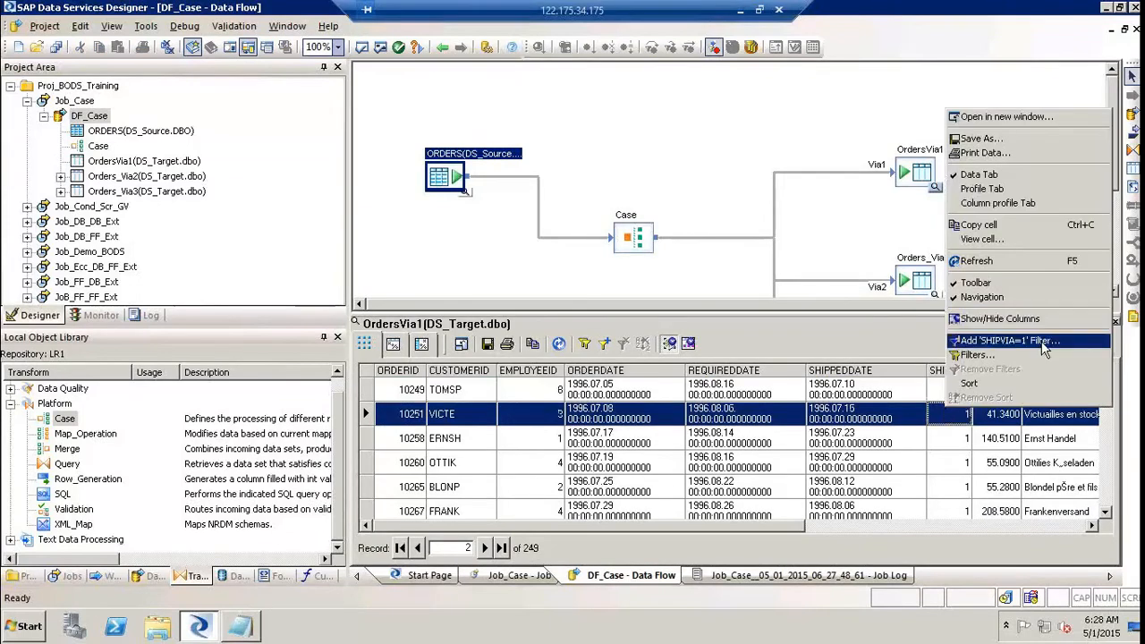
{"action": "left_click", "coordinate": [1011, 340]}
{"action": "left_click", "coordinate": [502, 281]}
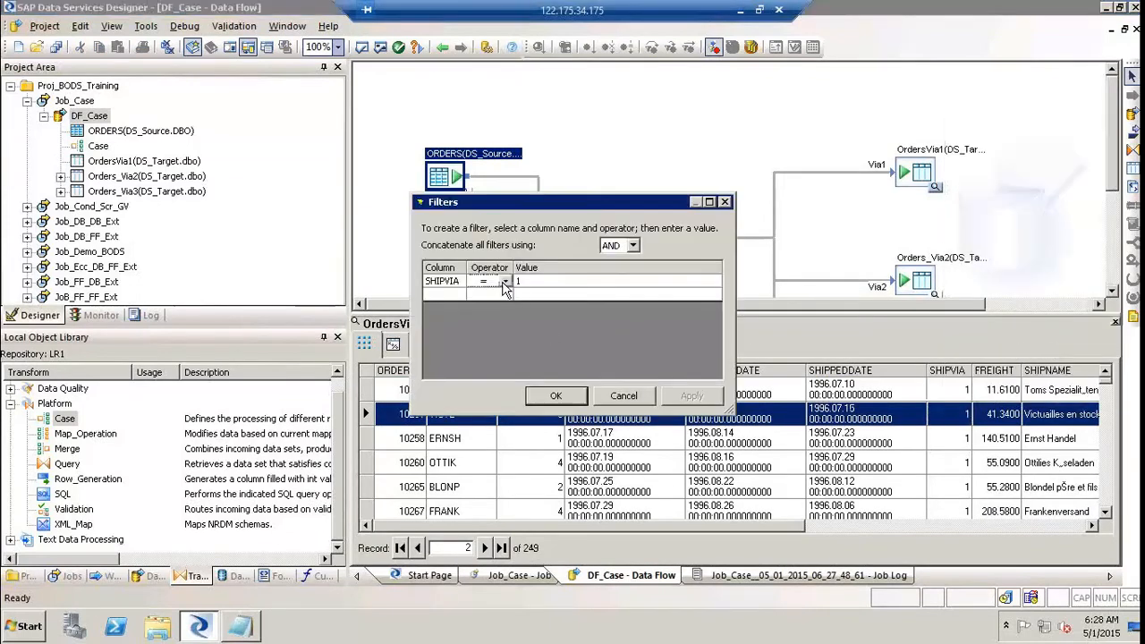
{"action": "left_click", "coordinate": [504, 283]}
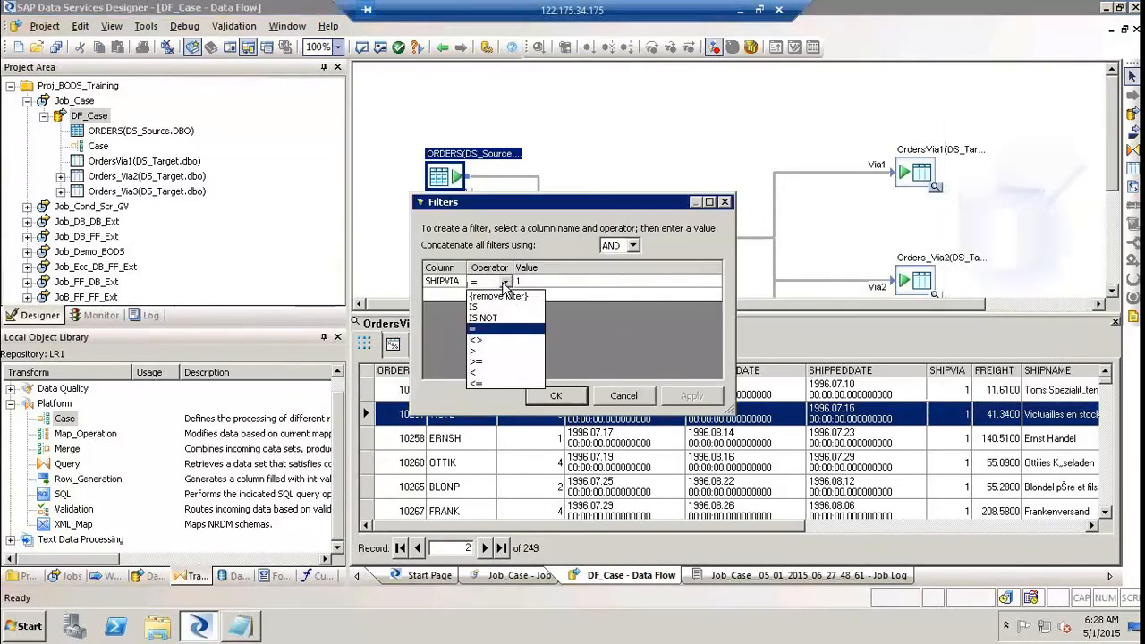
{"action": "left_click", "coordinate": [611, 402]}
{"action": "left_click", "coordinate": [611, 402]}
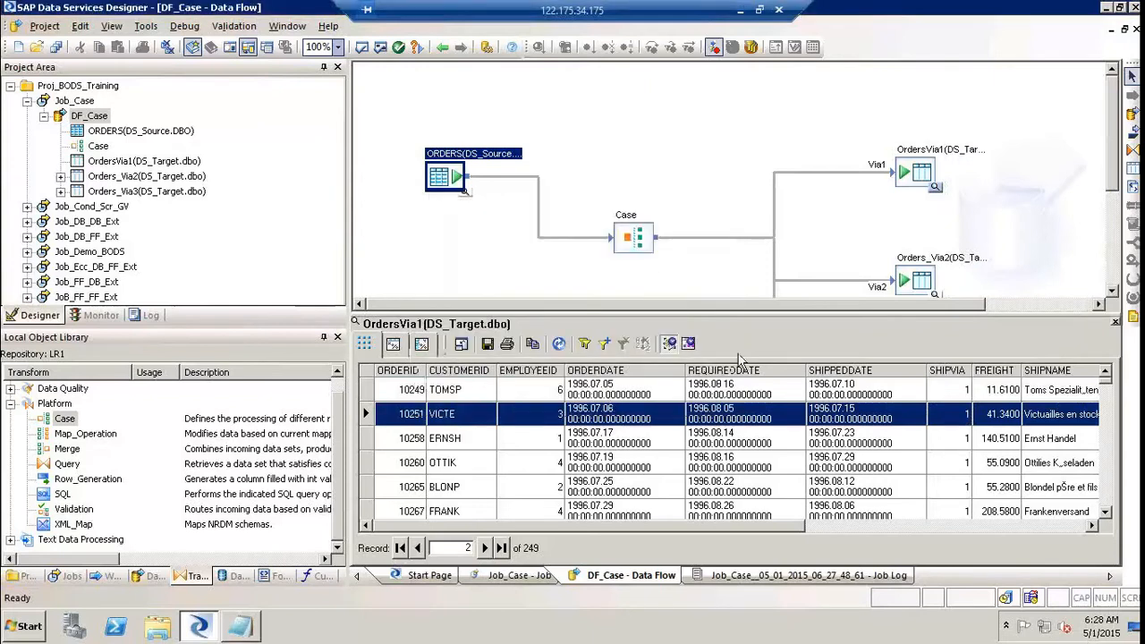
Step: Check the OrdersVia1 data with a filter for SHIPVIA <> 1, inspect the SHIPVIA column and close the data view
{"action": "right_click", "coordinate": [951, 426]}
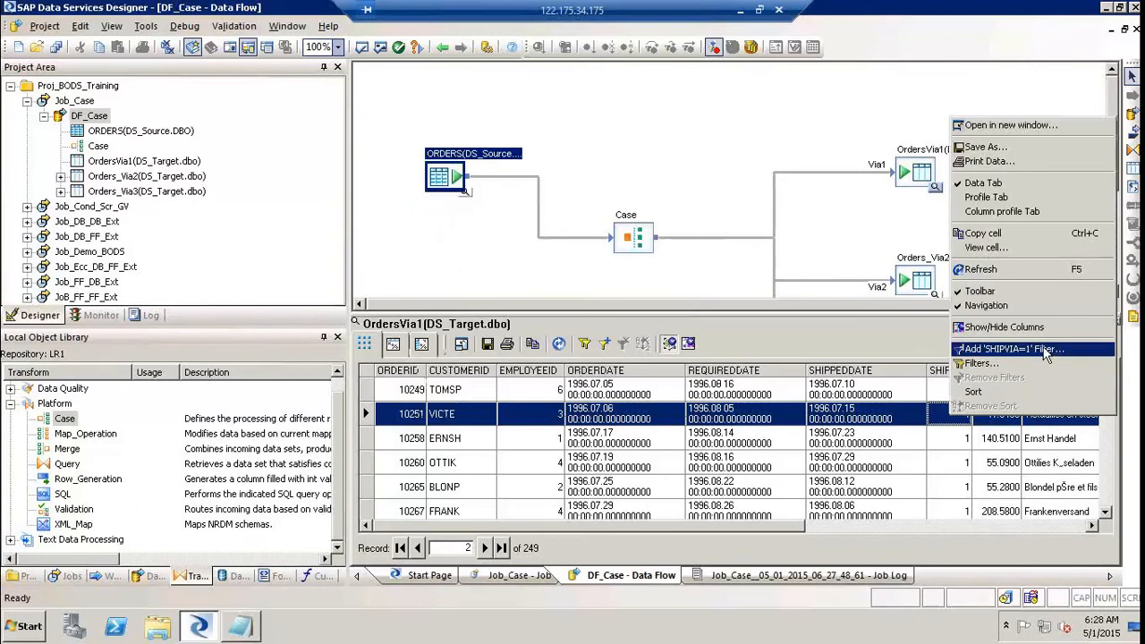
{"action": "left_click", "coordinate": [1047, 352]}
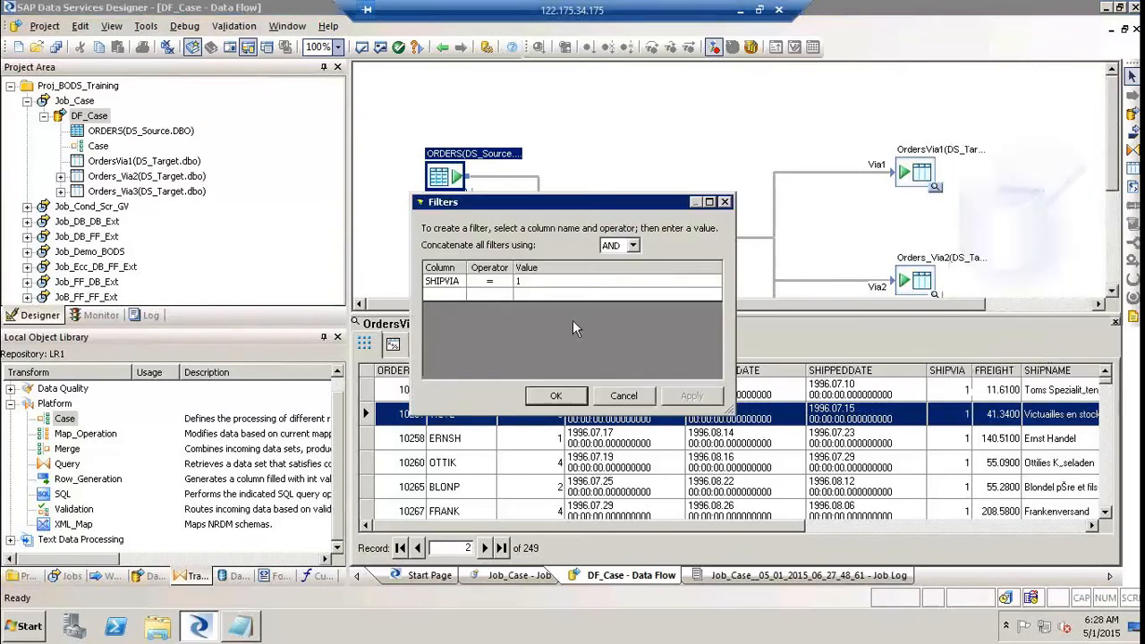
{"action": "left_click", "coordinate": [505, 281]}
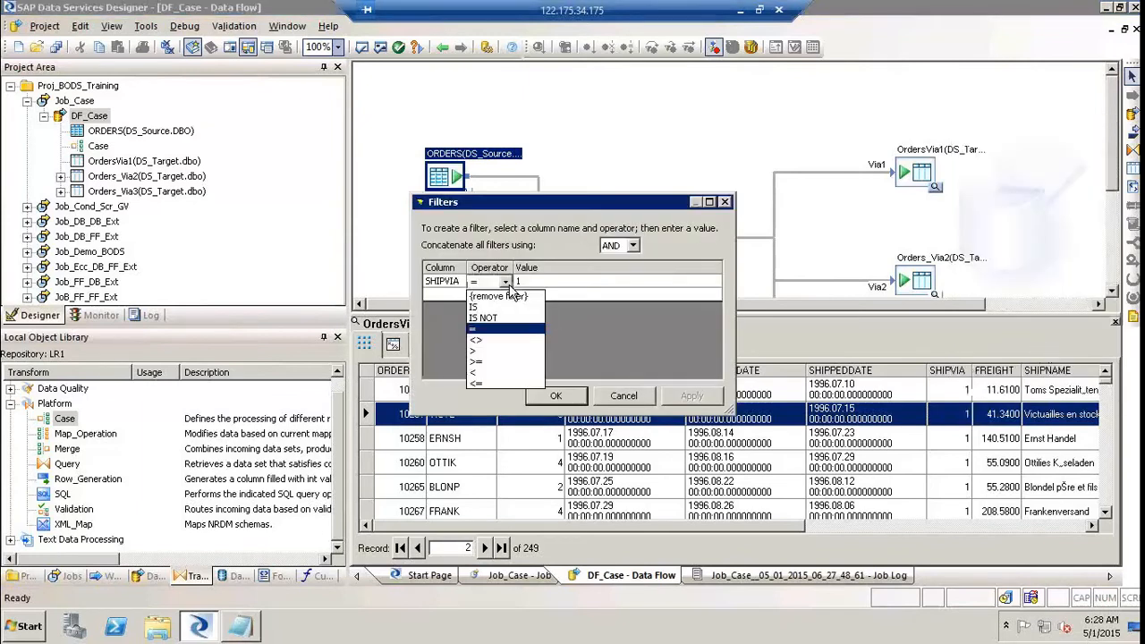
{"action": "left_click", "coordinate": [503, 341]}
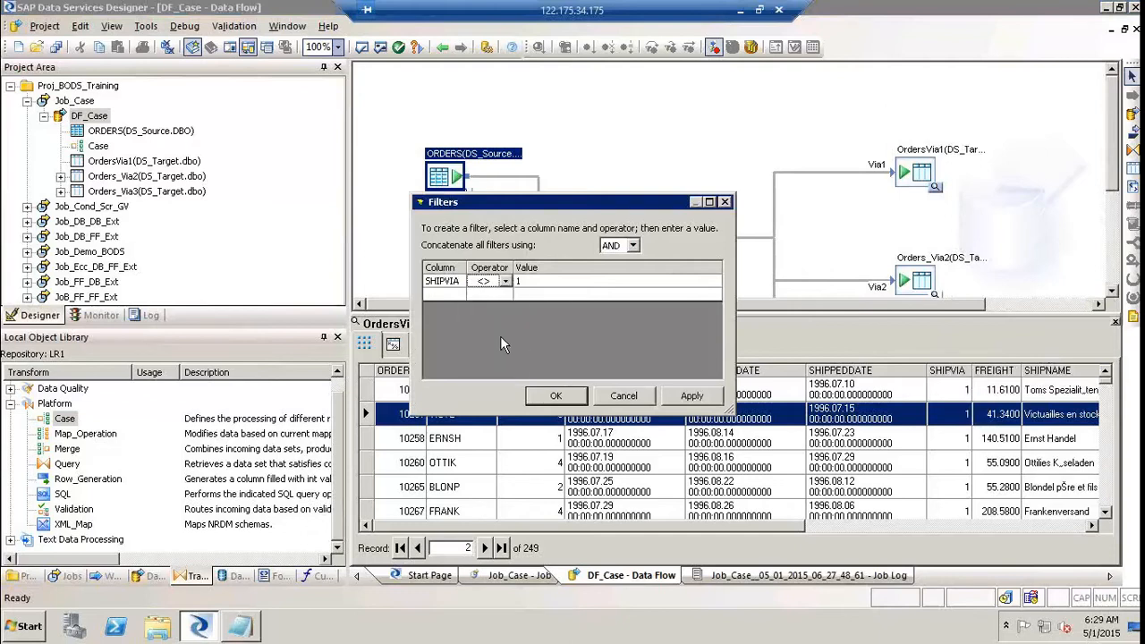
{"action": "left_click", "coordinate": [684, 397]}
{"action": "left_click", "coordinate": [555, 396]}
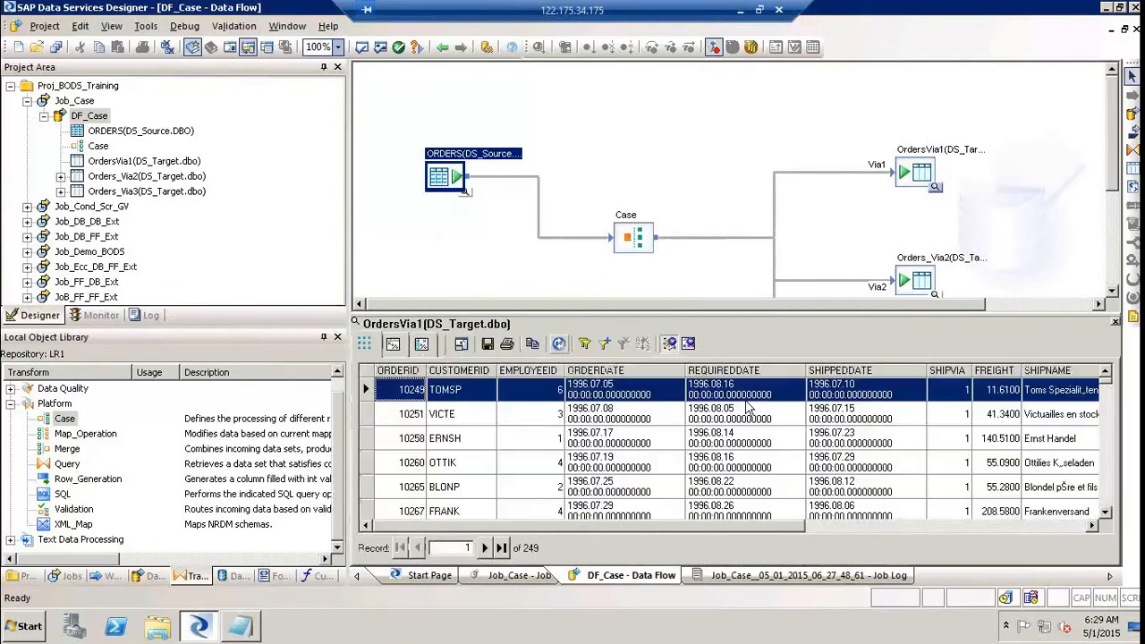
{"action": "left_click", "coordinate": [959, 399]}
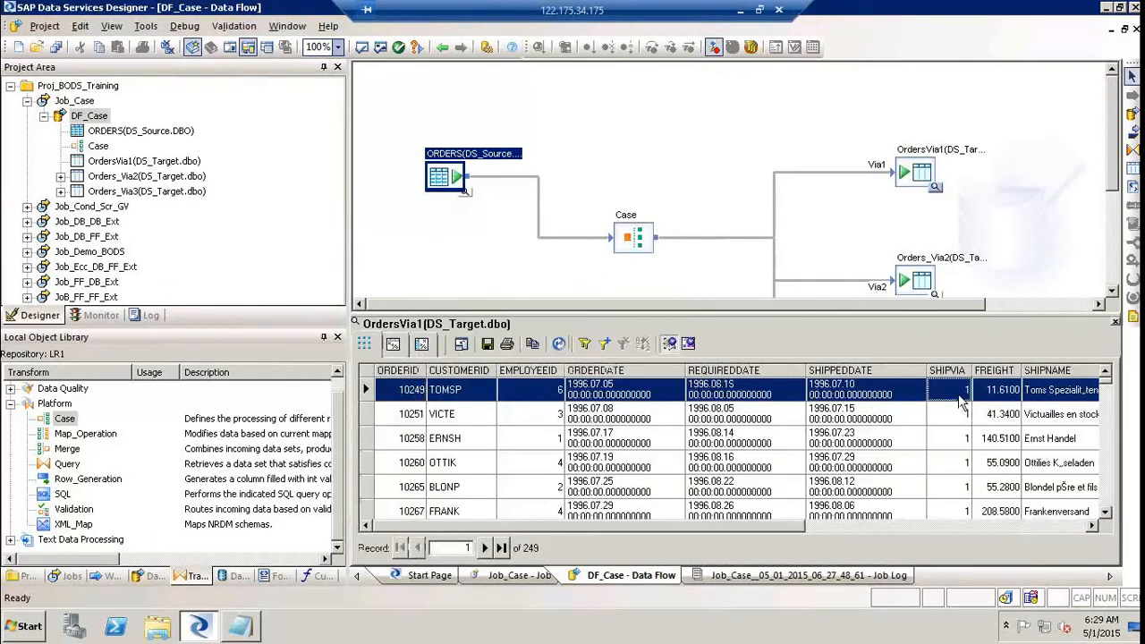
{"action": "left_click", "coordinate": [1116, 322]}
Step: View the data of the Orders_Via2 target and filter it to rows where SHIPVIA <> 2
{"action": "left_click", "coordinate": [936, 297]}
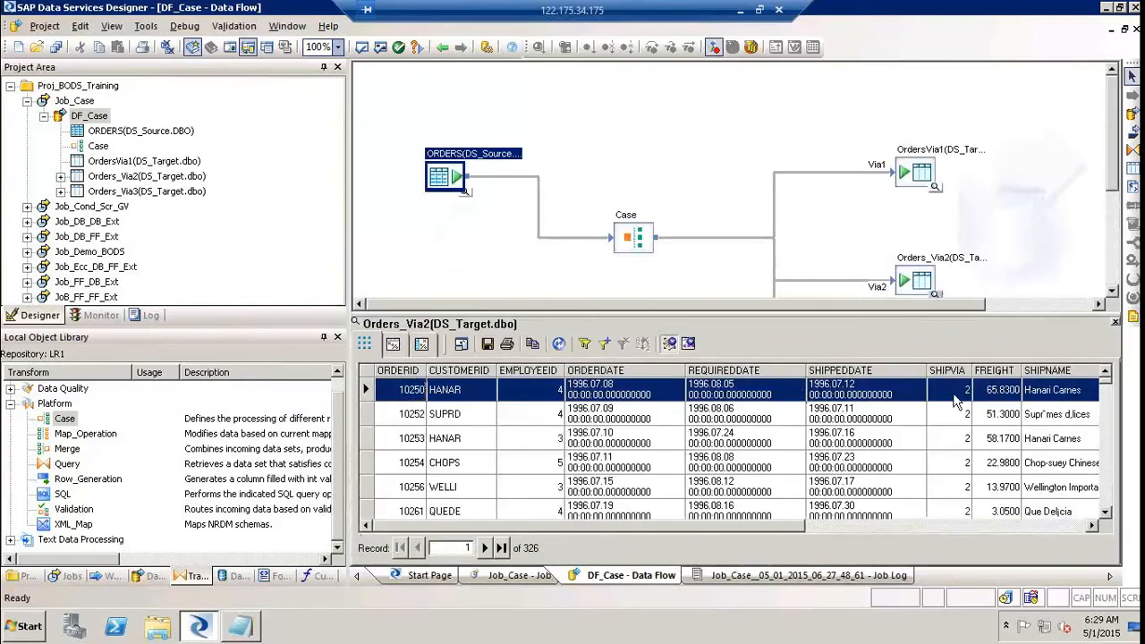
{"action": "right_click", "coordinate": [956, 403]}
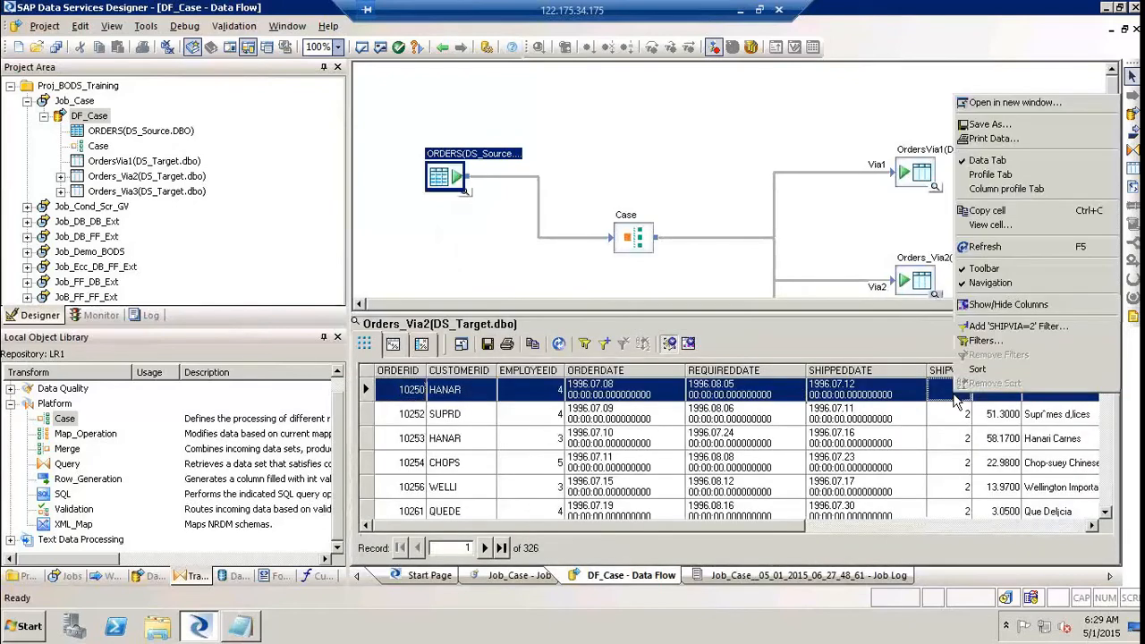
{"action": "left_click", "coordinate": [1021, 327]}
{"action": "left_click", "coordinate": [501, 283]}
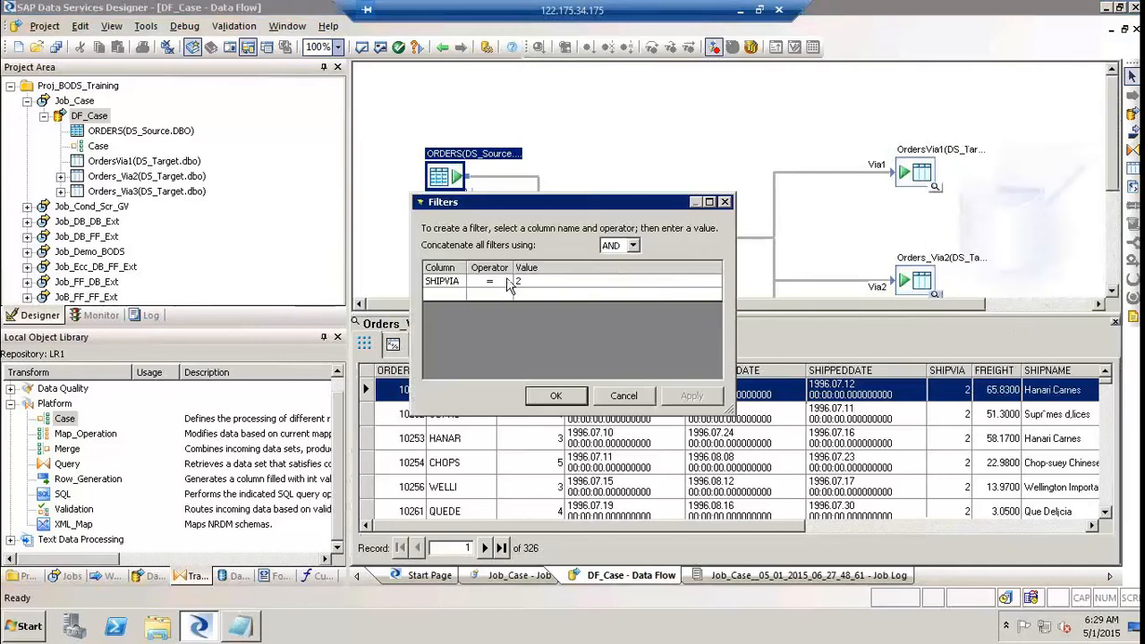
{"action": "left_click", "coordinate": [507, 282]}
{"action": "left_click", "coordinate": [480, 341]}
{"action": "left_click", "coordinate": [562, 396]}
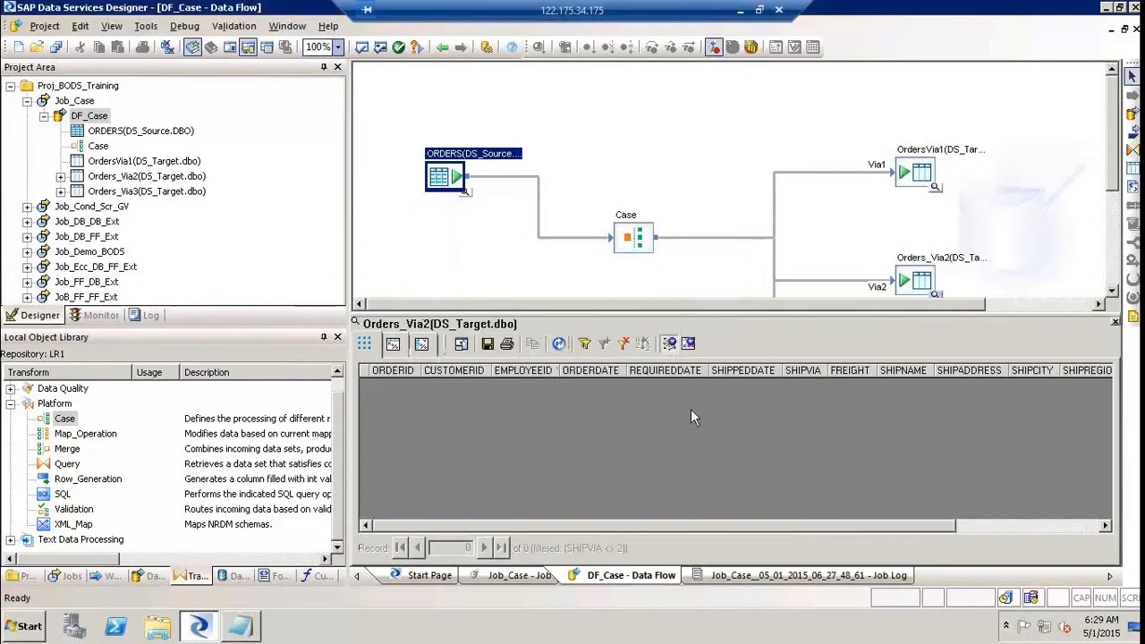
Step: Remove the filter from the Orders_Via2 data, refresh the rows and close the data view
{"action": "left_click", "coordinate": [625, 345]}
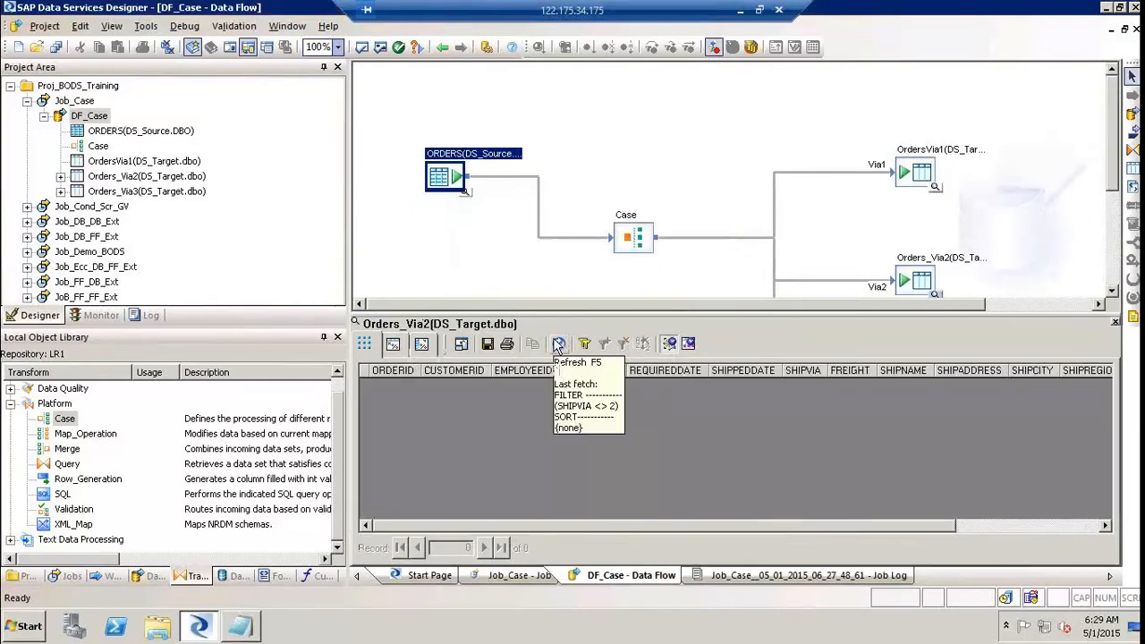
{"action": "left_click", "coordinate": [560, 346]}
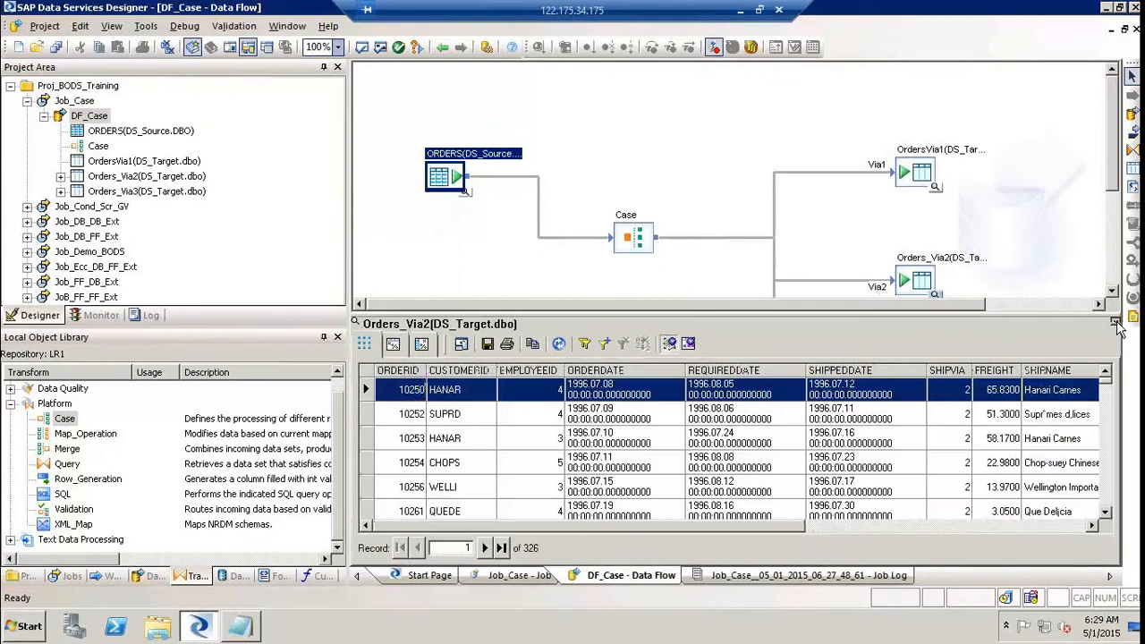
{"action": "left_click", "coordinate": [1115, 321]}
Step: View the data of the Orders_Via3 target and filter it to rows where SHIPVIA <> 3
{"action": "left_click", "coordinate": [934, 403]}
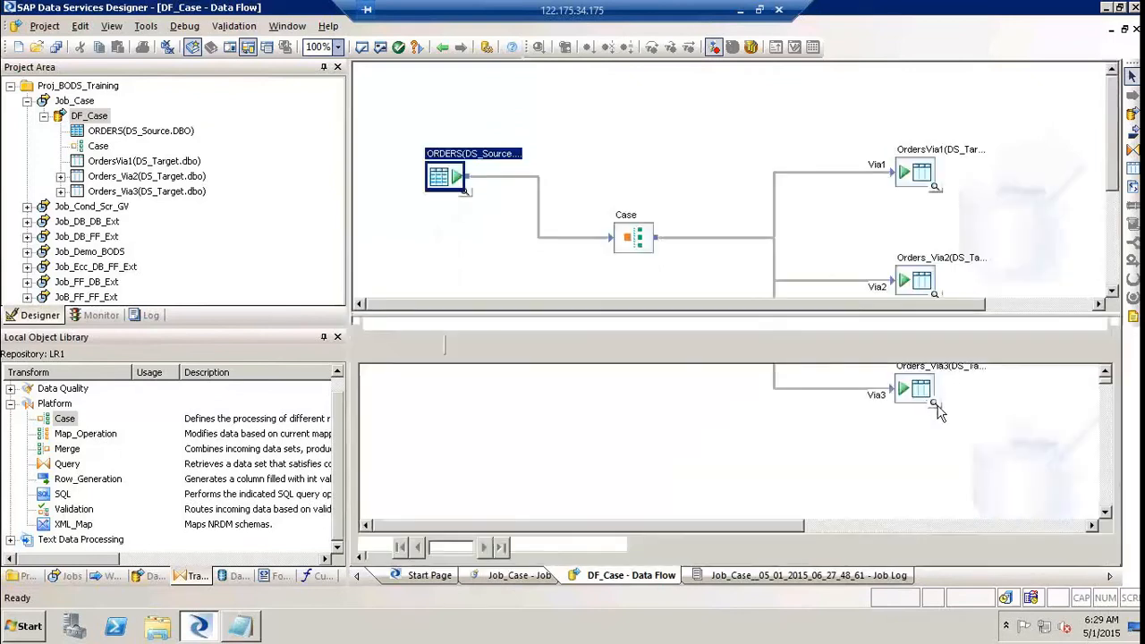
{"action": "right_click", "coordinate": [962, 394]}
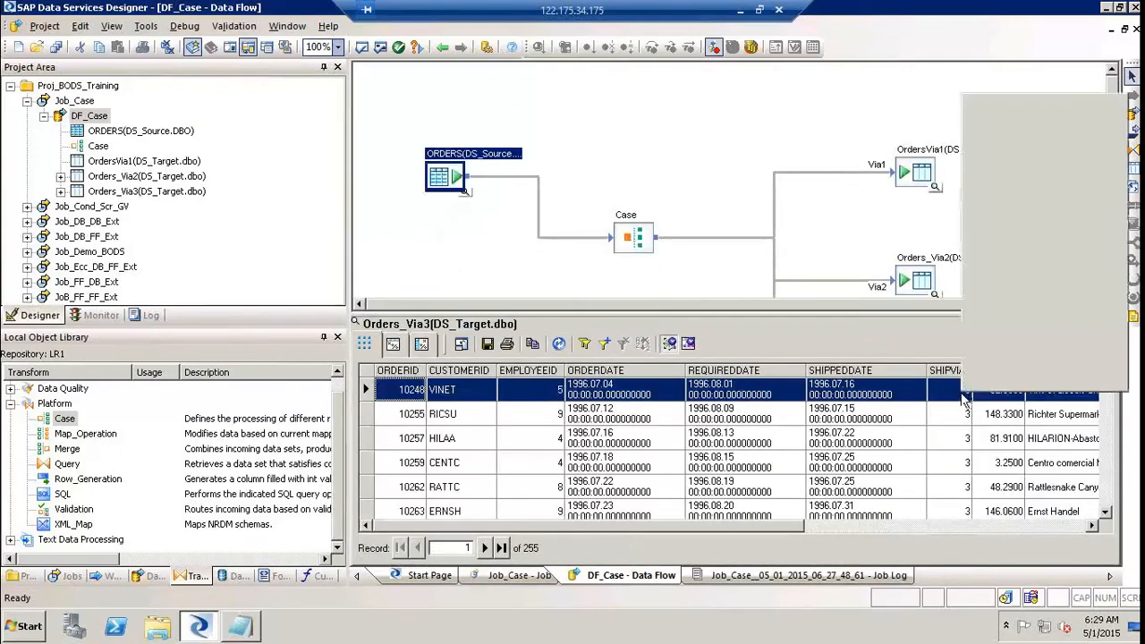
{"action": "left_click", "coordinate": [1063, 327]}
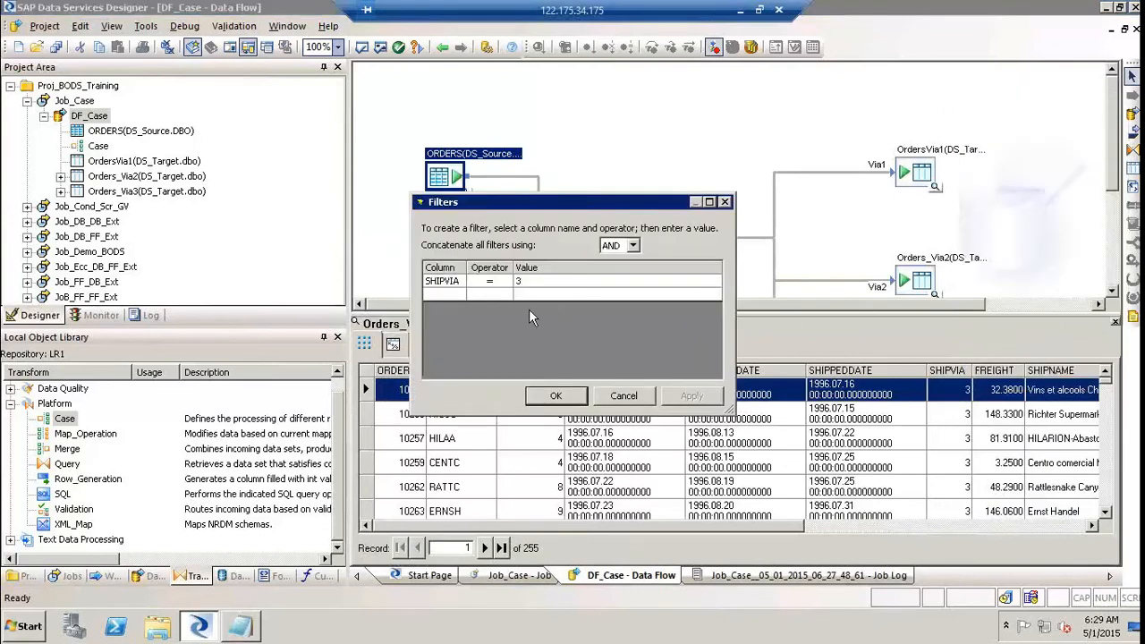
{"action": "left_click", "coordinate": [502, 281]}
{"action": "left_click", "coordinate": [507, 279]}
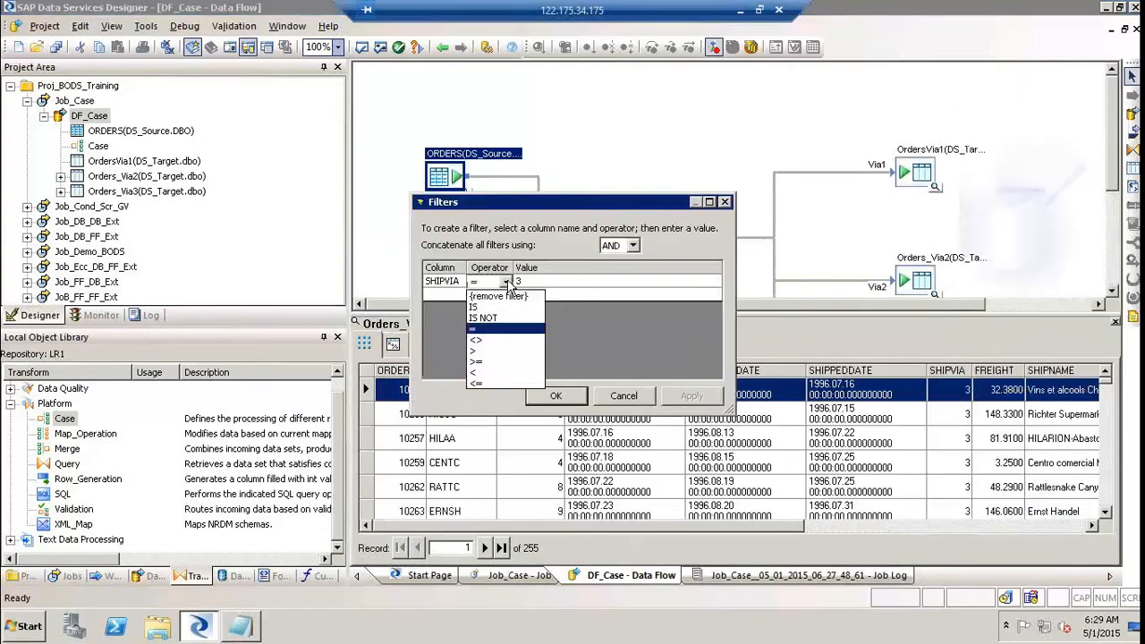
{"action": "left_click", "coordinate": [493, 341]}
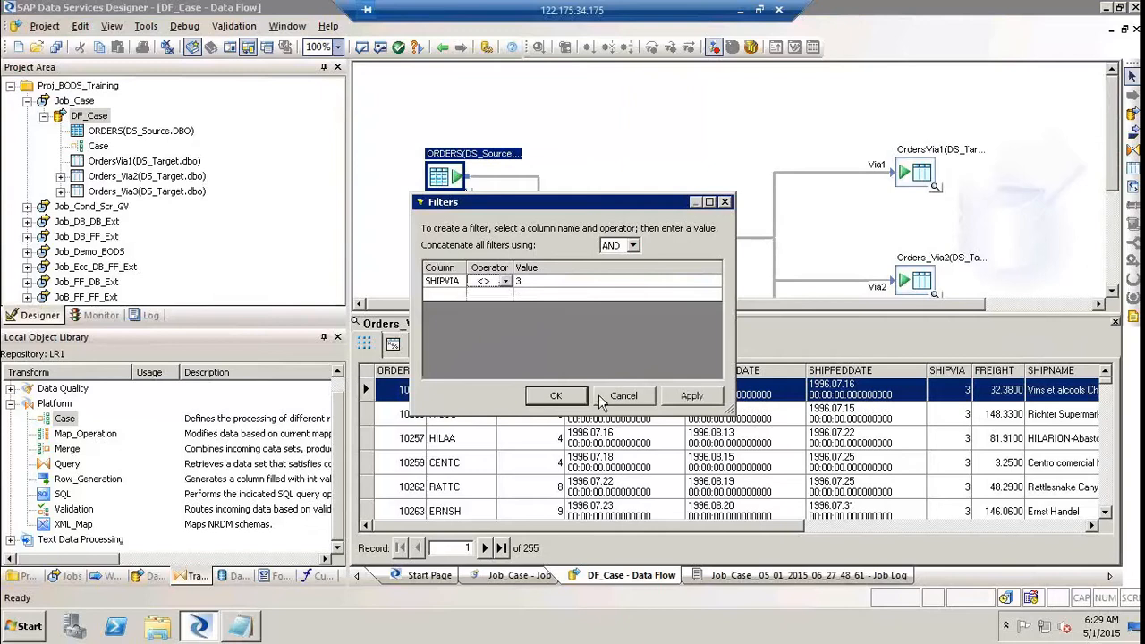
{"action": "left_click", "coordinate": [562, 396]}
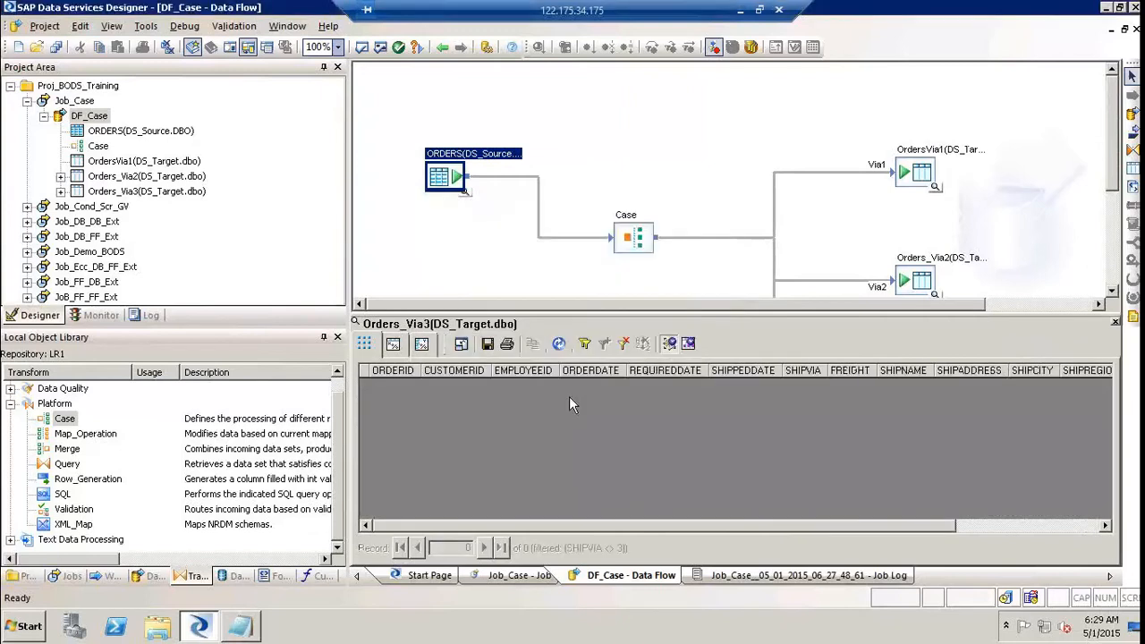
Step: Remove the filter from the Orders_Via3 data, refresh the rows and close the data view
{"action": "left_click", "coordinate": [559, 344]}
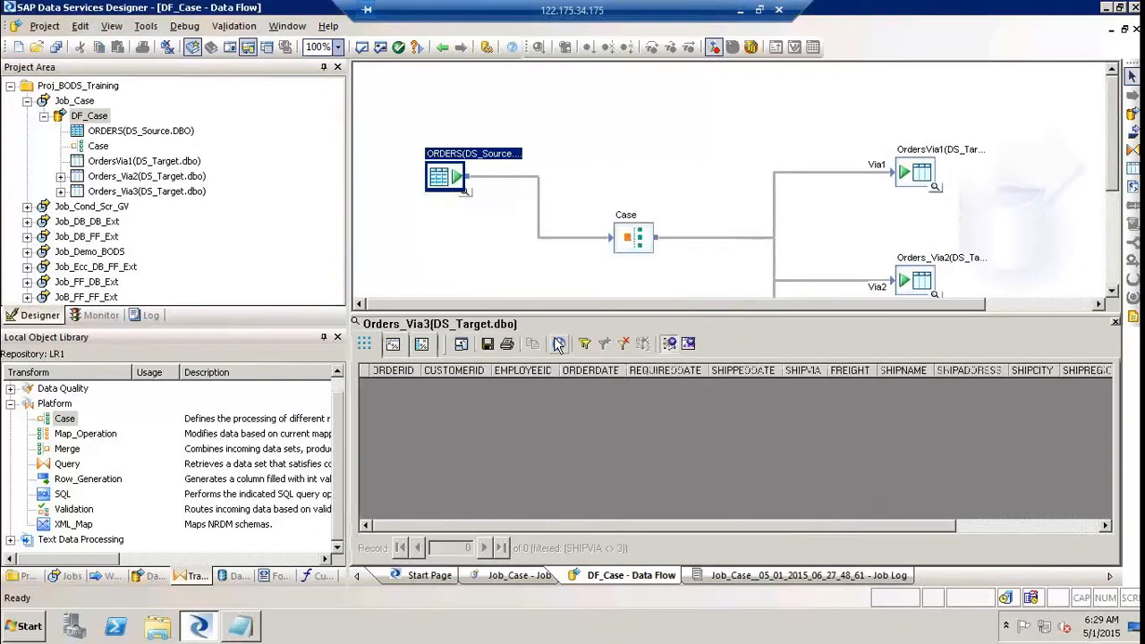
{"action": "left_click", "coordinate": [623, 343]}
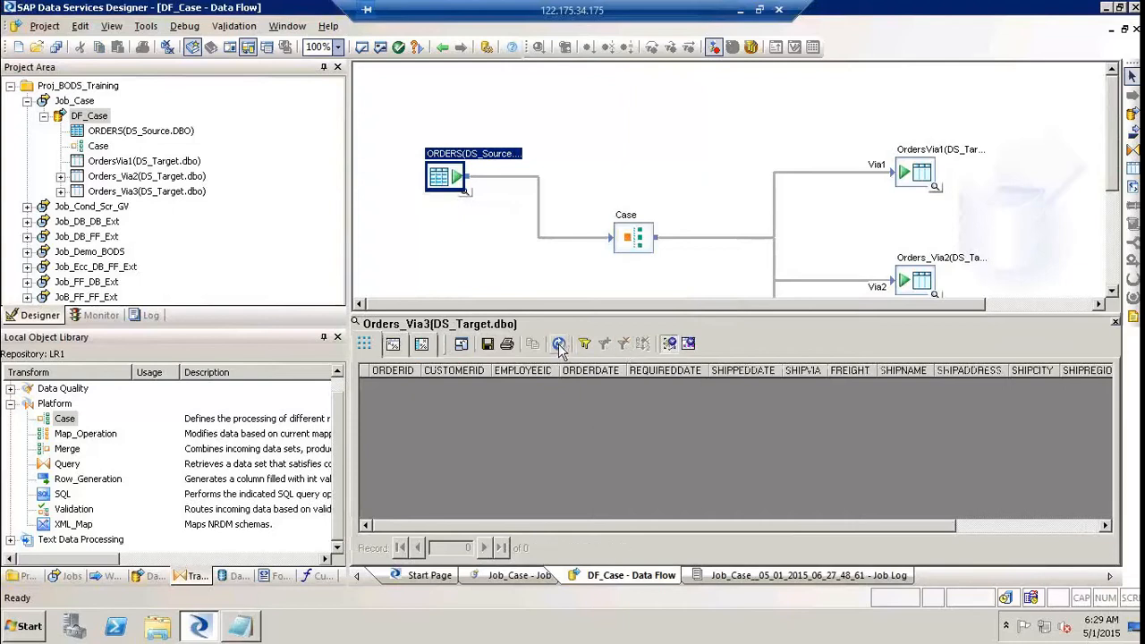
{"action": "left_click", "coordinate": [558, 345]}
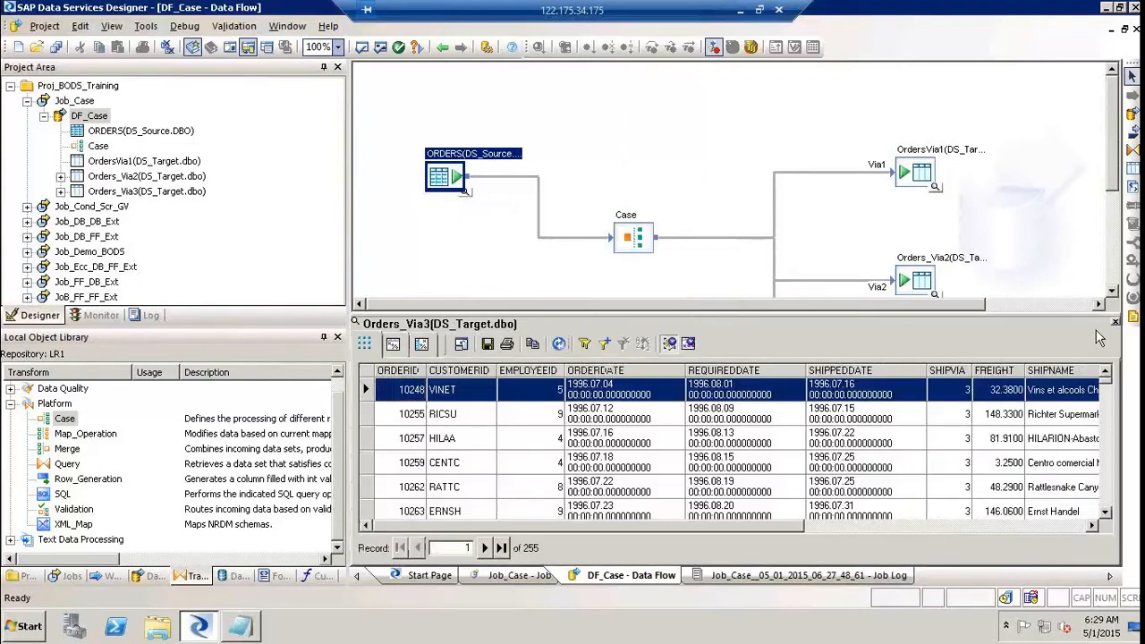
{"action": "left_click", "coordinate": [1116, 321]}
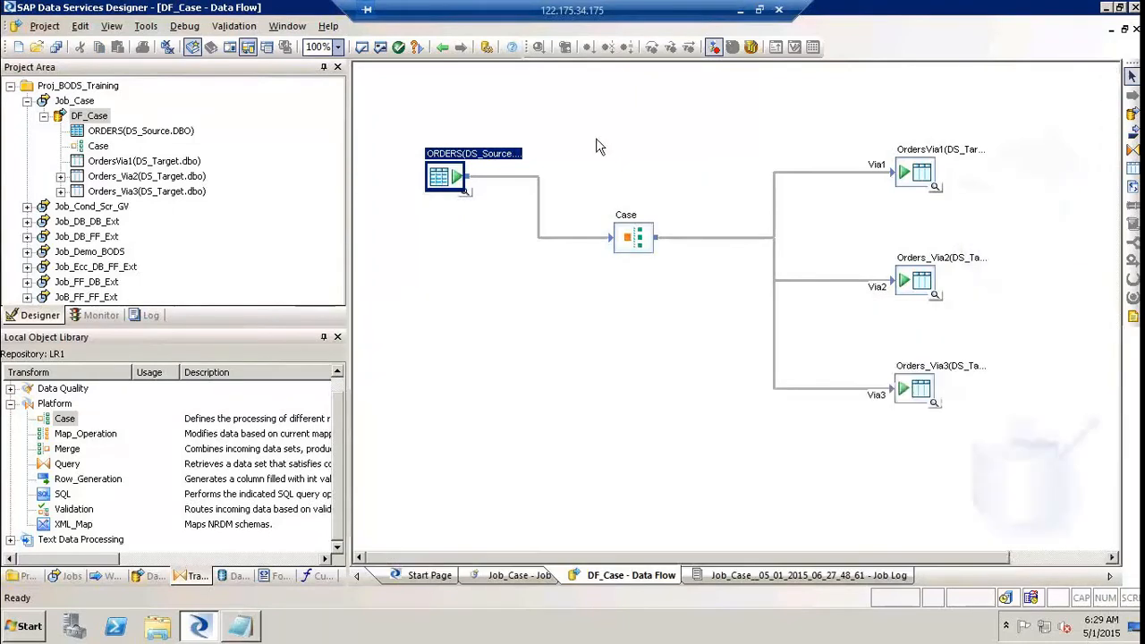
Step: Look over the Merge transform and the Data Quality transforms in the Local Object Library
{"action": "left_click", "coordinate": [624, 241]}
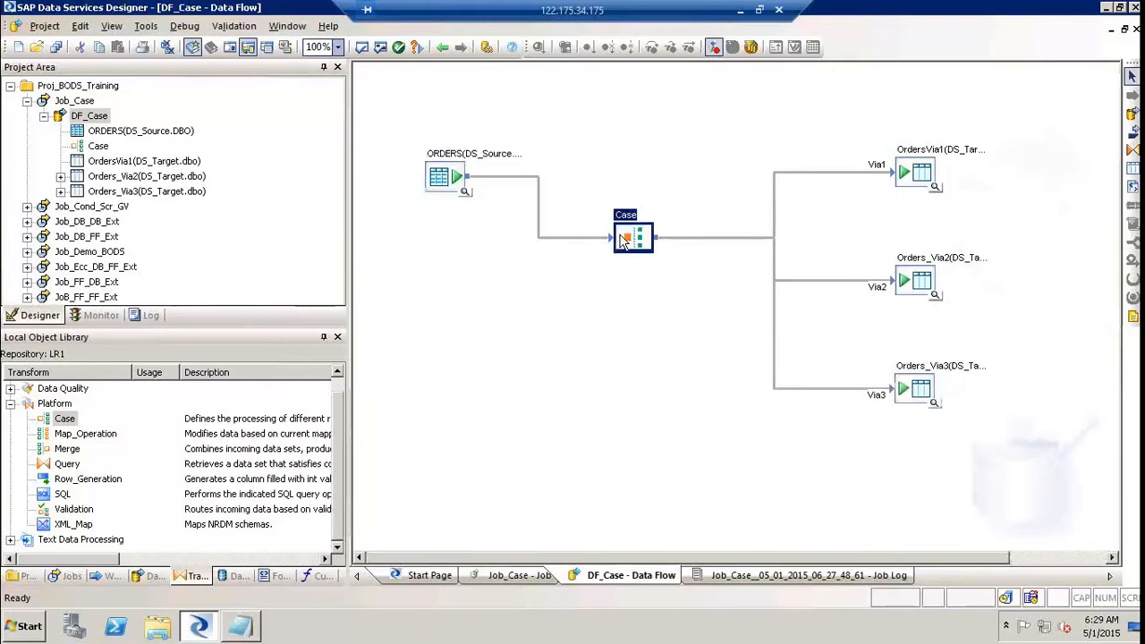
{"action": "left_click", "coordinate": [68, 451]}
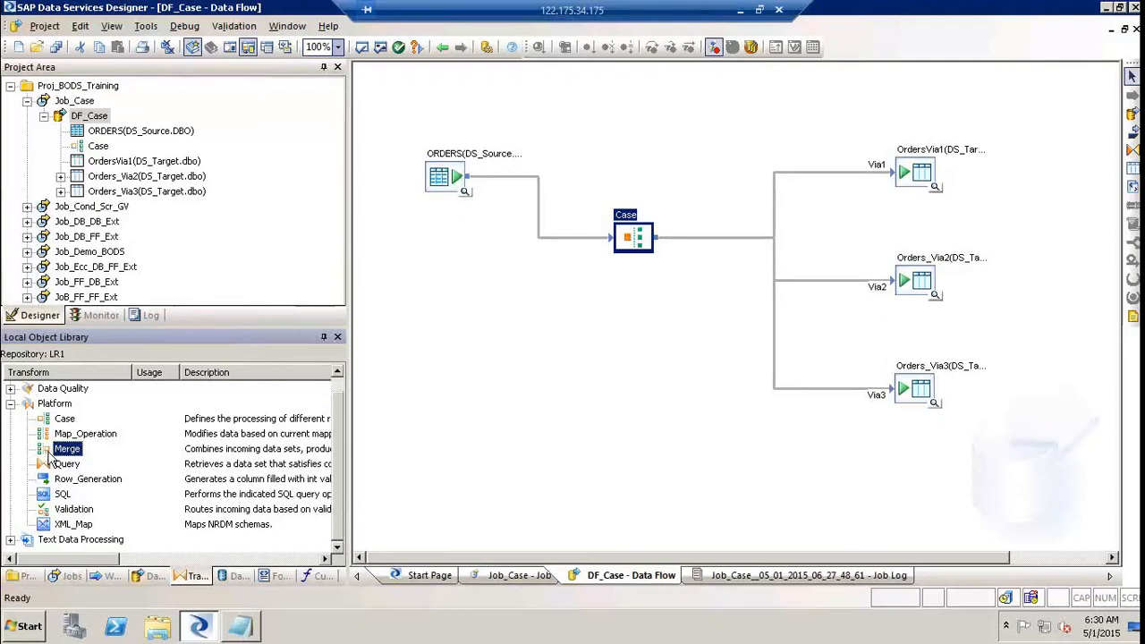
{"action": "left_click", "coordinate": [491, 339]}
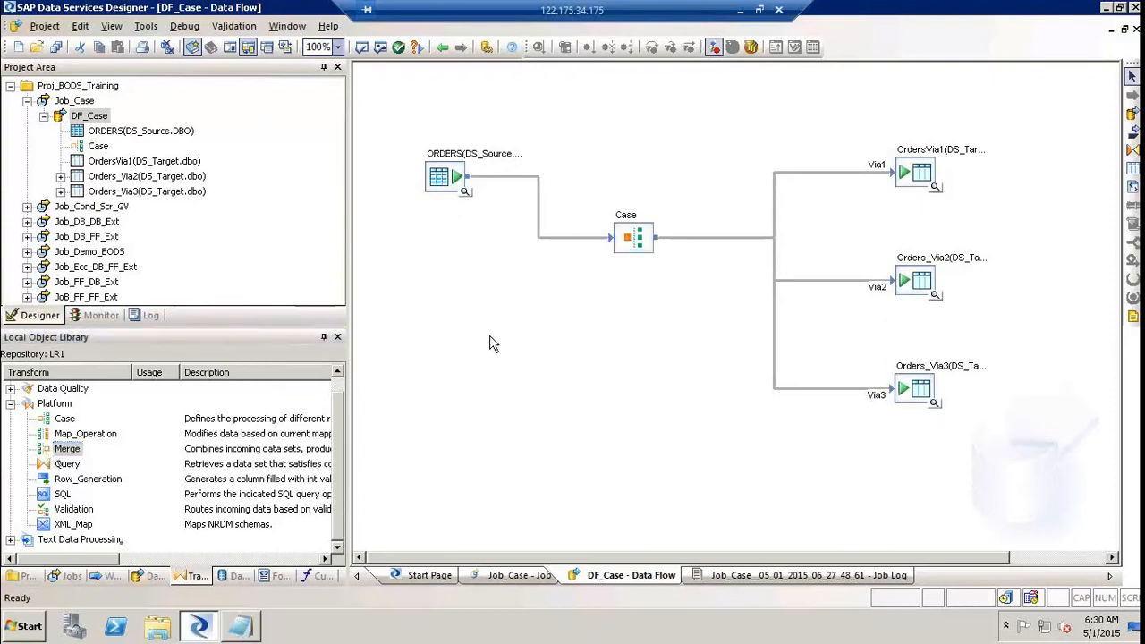
{"action": "left_click", "coordinate": [9, 404]}
{"action": "left_click", "coordinate": [9, 404]}
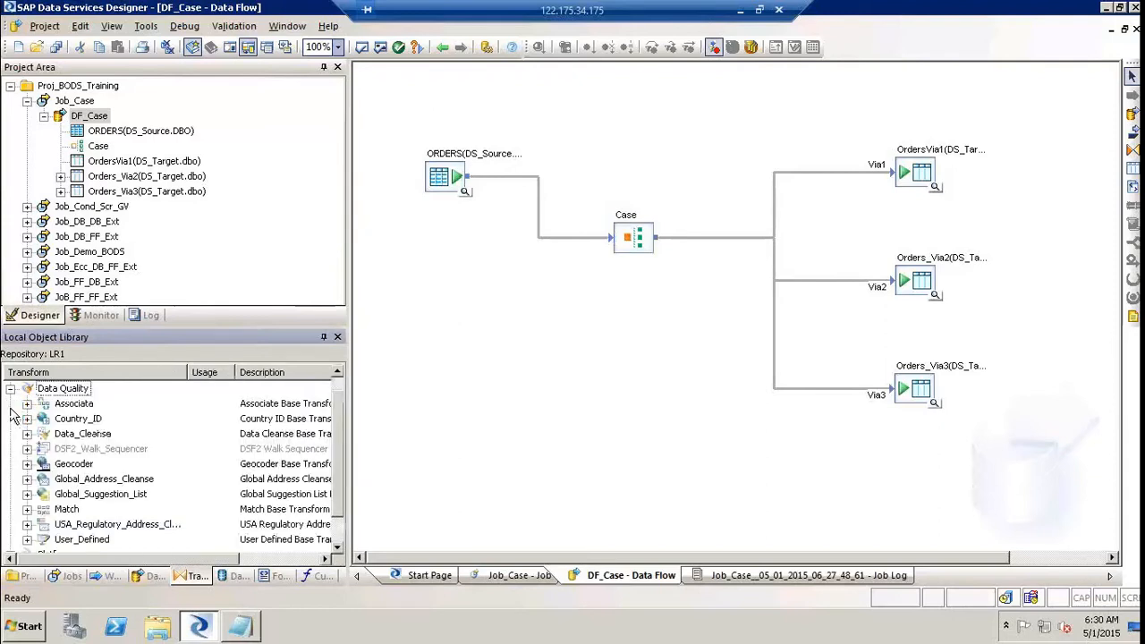
Step: Show the Platform transforms with Merge selected in the Local Object Library, and collapse Job_Case in the project tree
{"action": "left_click", "coordinate": [10, 388]}
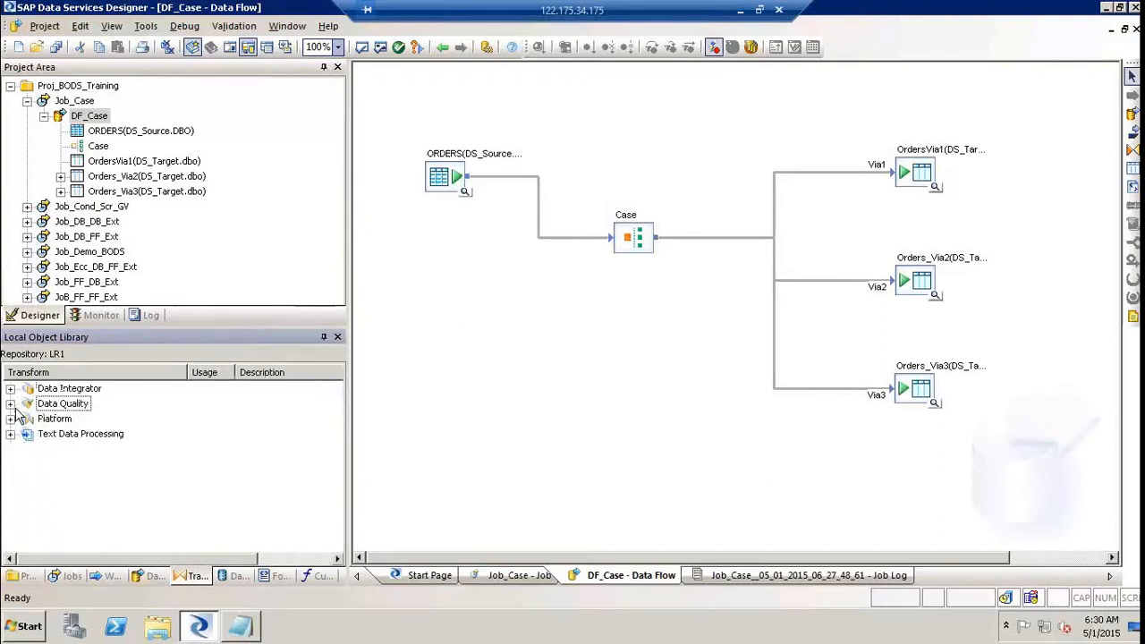
{"action": "left_click", "coordinate": [10, 419]}
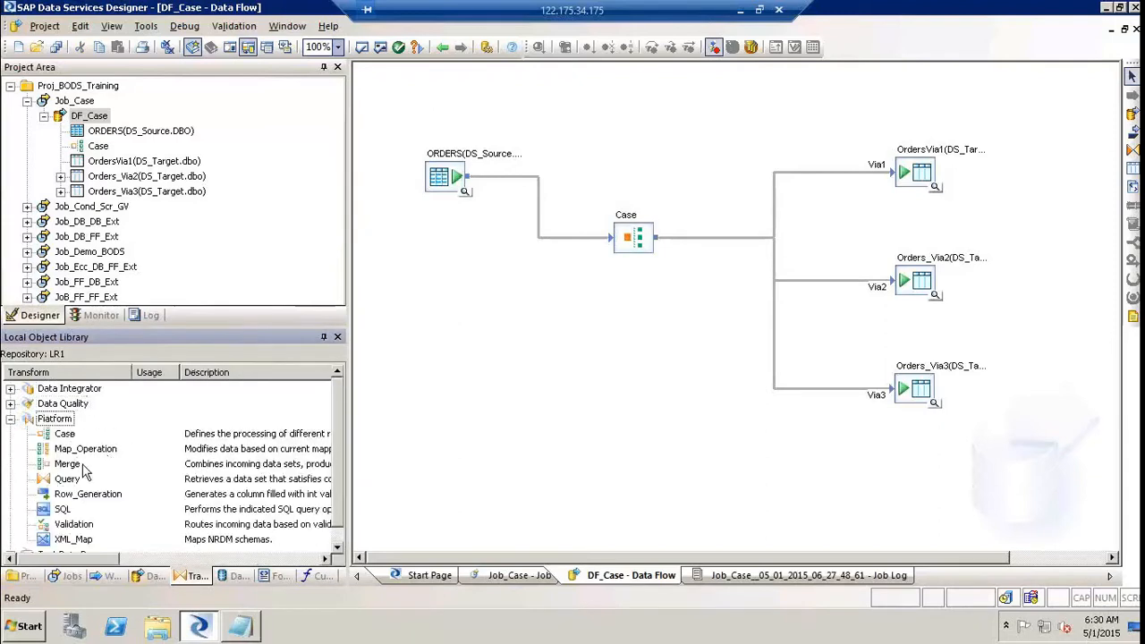
{"action": "left_click", "coordinate": [70, 465]}
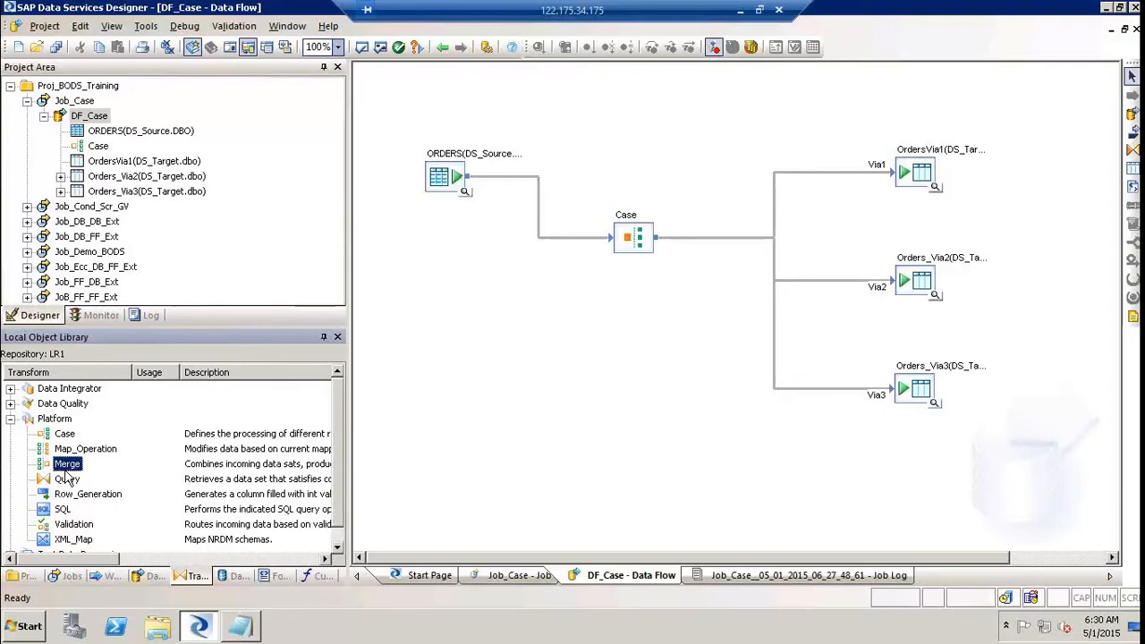
{"action": "left_click", "coordinate": [42, 116]}
{"action": "left_click", "coordinate": [27, 101]}
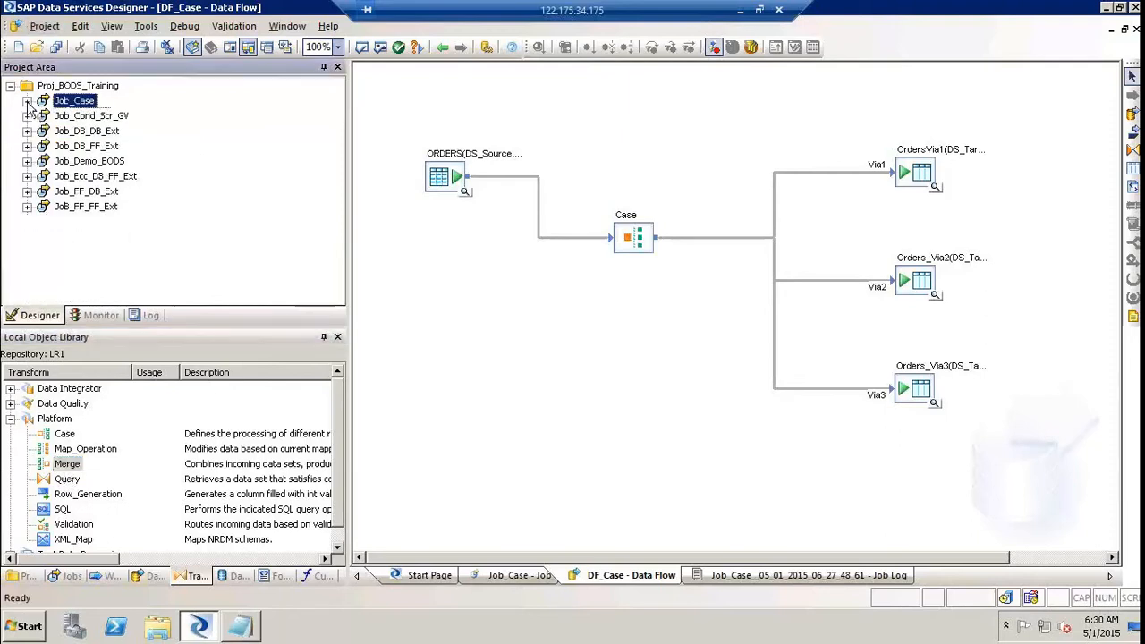
{"action": "left_click", "coordinate": [70, 465]}
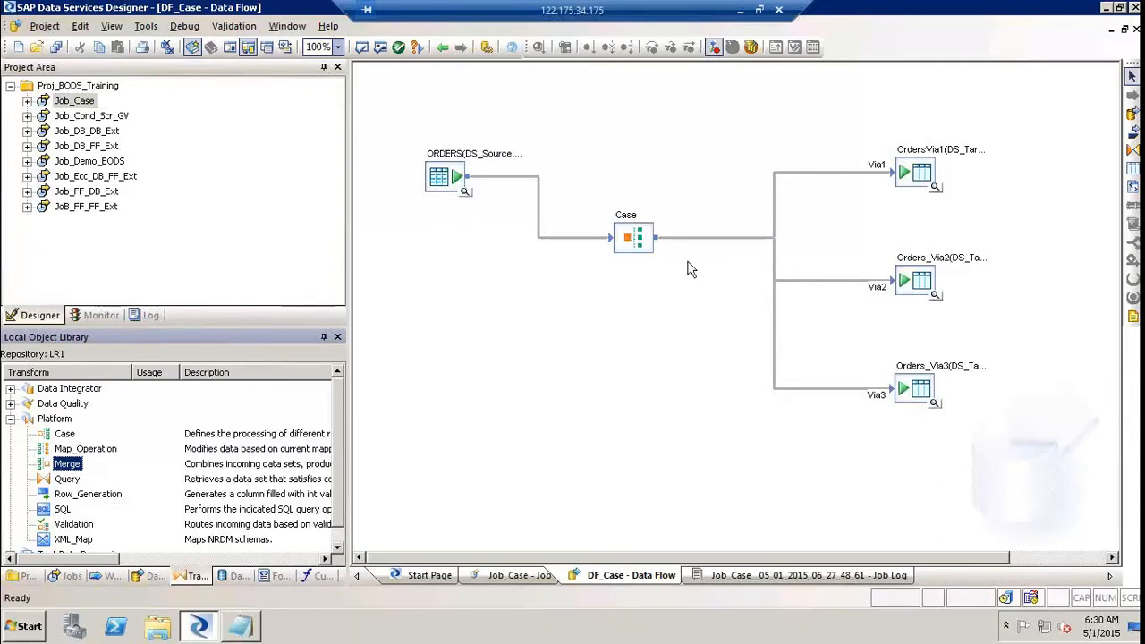
Step: Try to replace the Case link to OrdersVia1 with a Merge transform inserted between them on the Via1 output
{"action": "left_click", "coordinate": [716, 243]}
{"action": "left_click", "coordinate": [714, 238]}
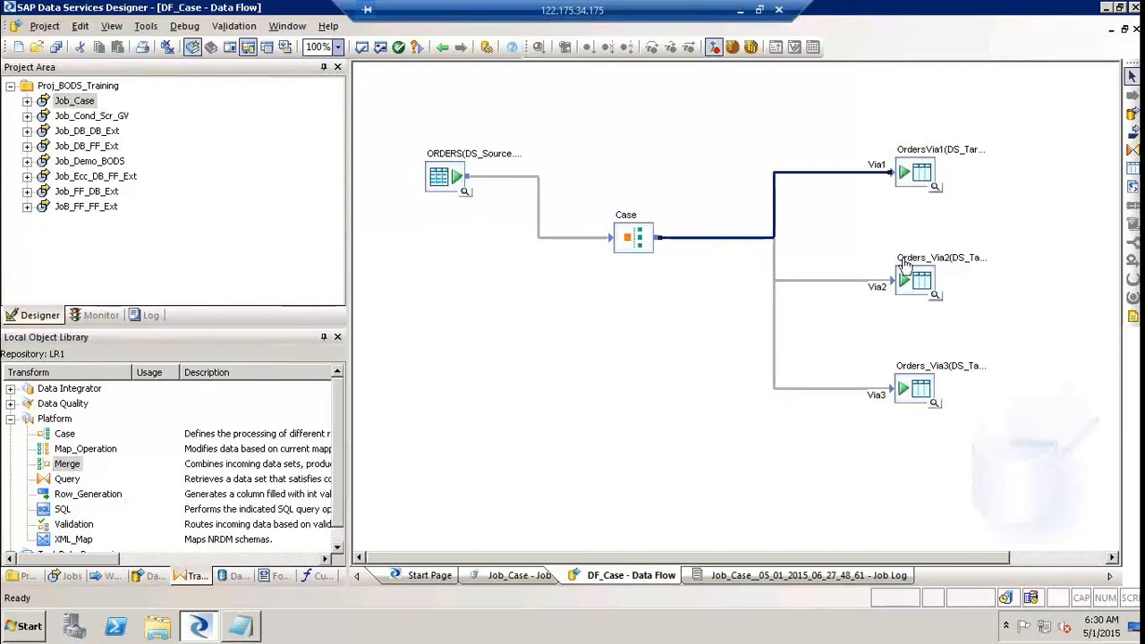
{"action": "left_click", "coordinate": [816, 220]}
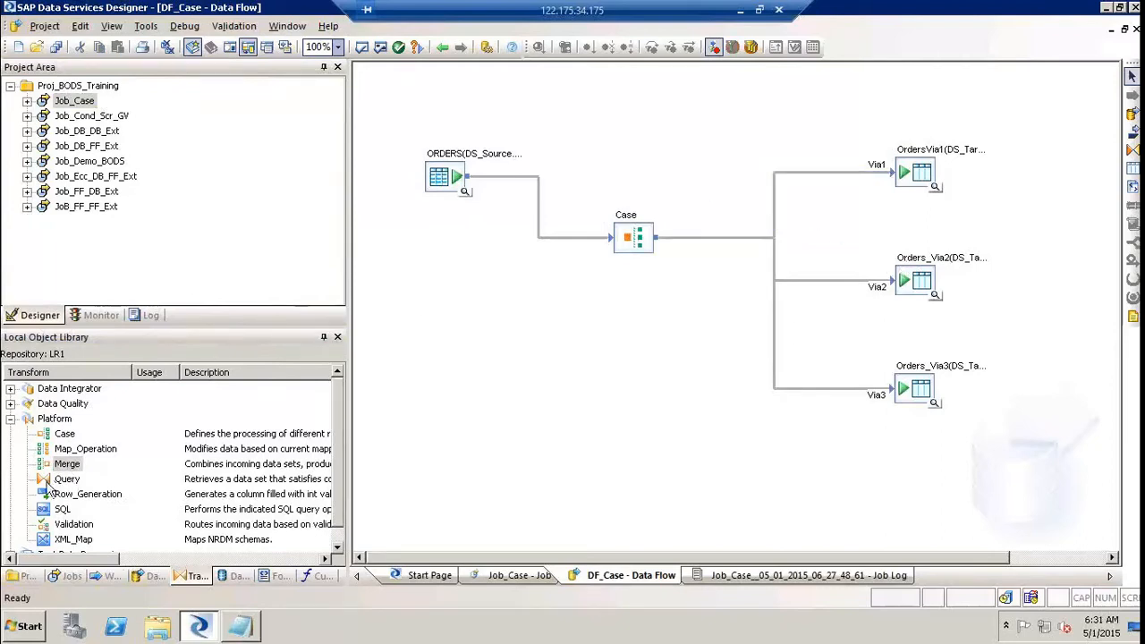
{"action": "left_click", "coordinate": [77, 465]}
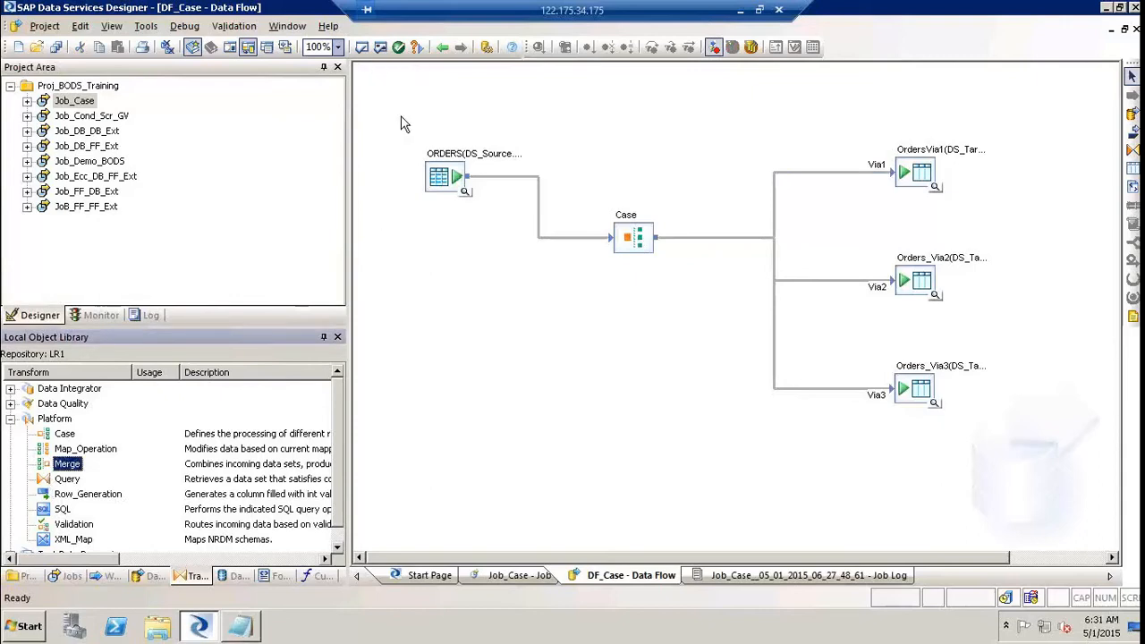
{"action": "left_click", "coordinate": [717, 238]}
{"action": "key", "text": "Delete"}
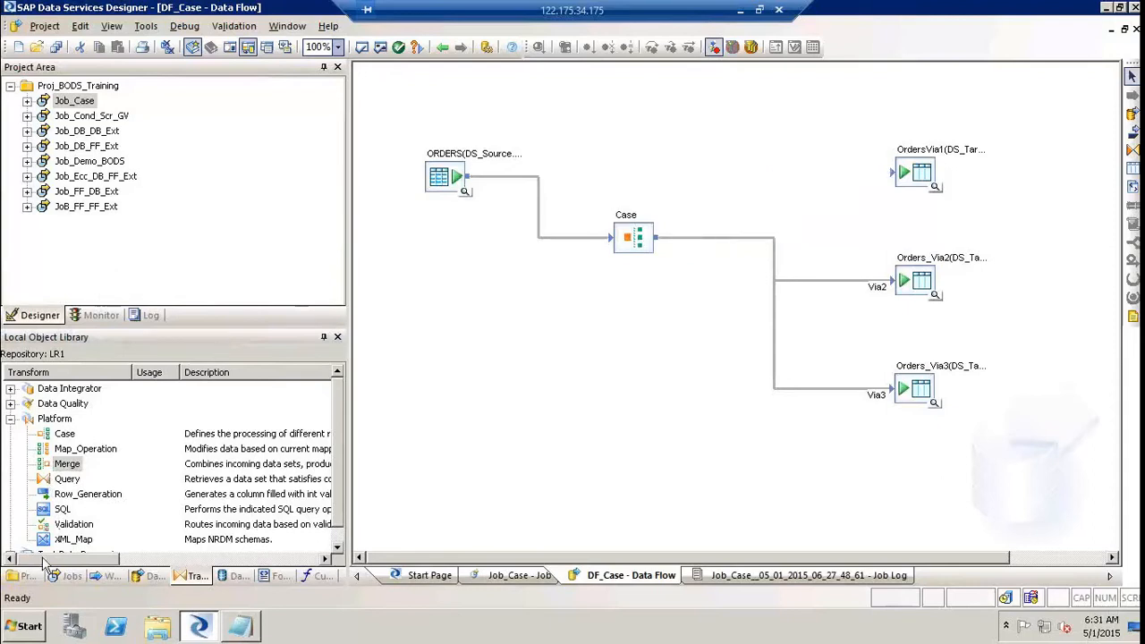
{"action": "left_click", "coordinate": [70, 467]}
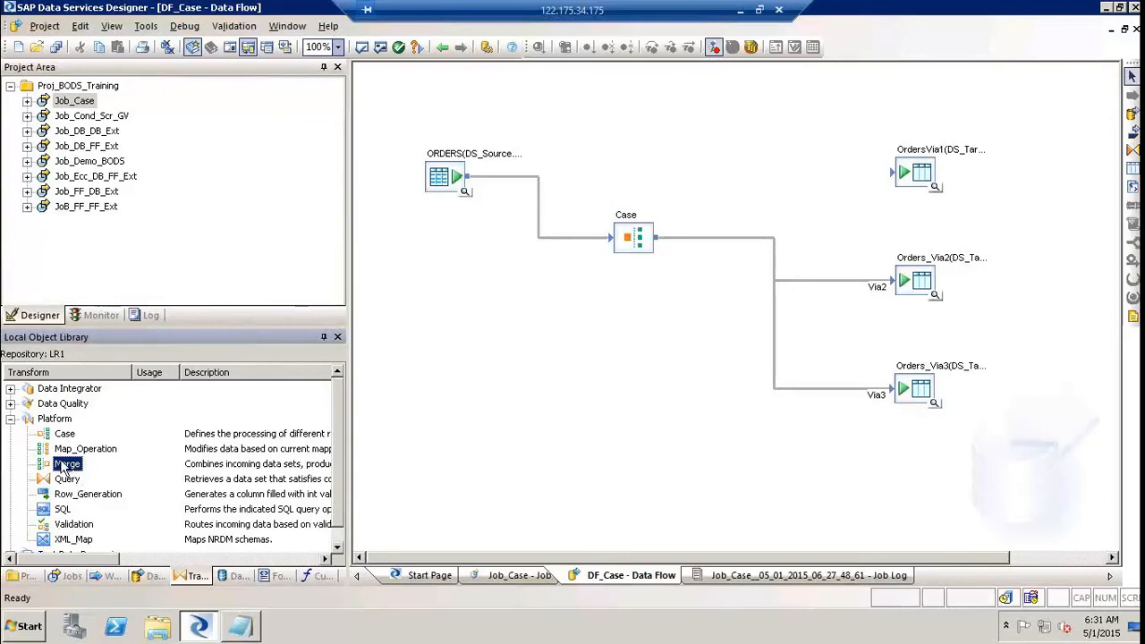
{"action": "left_click_drag", "start_coordinate": [68, 465], "coordinate": [728, 172]}
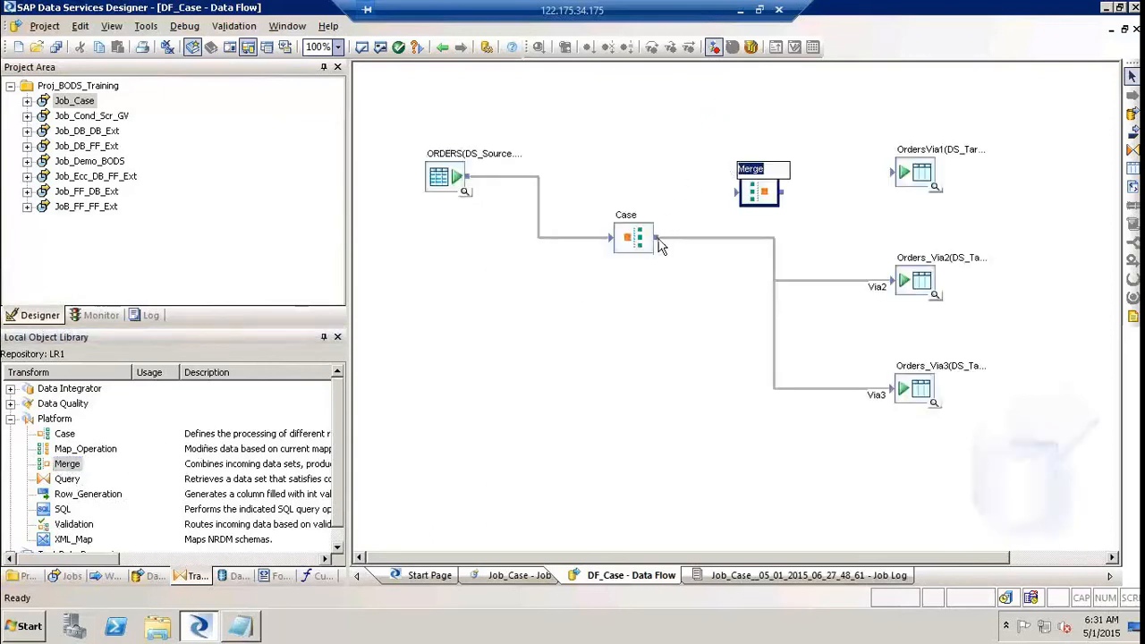
{"action": "left_click_drag", "start_coordinate": [660, 246], "coordinate": [893, 180]}
{"action": "left_click", "coordinate": [790, 204]}
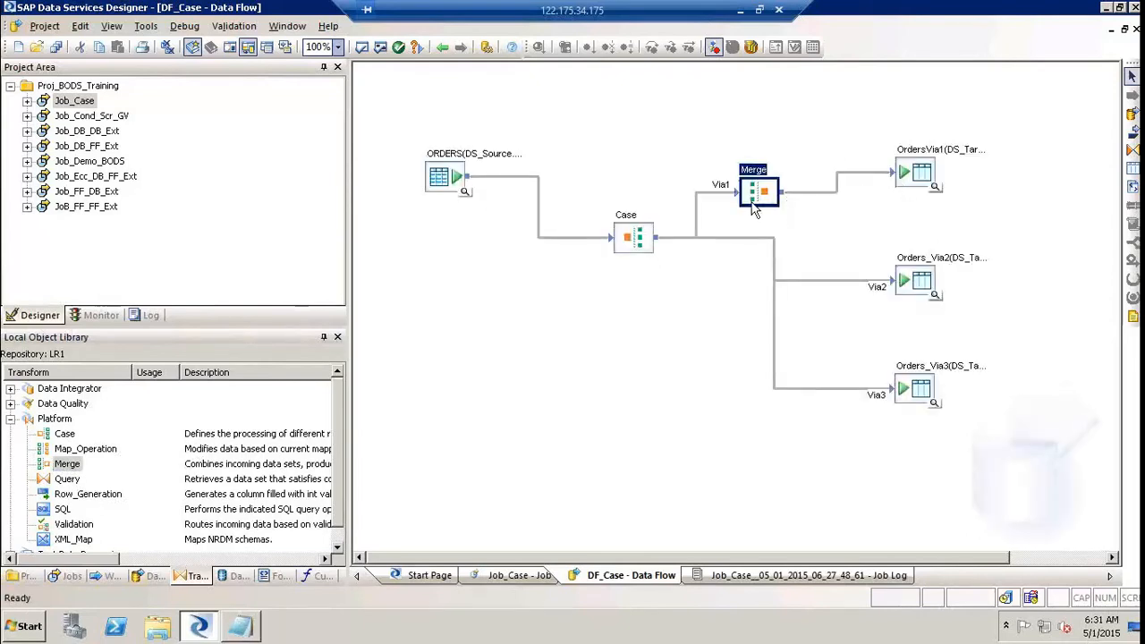
Step: Delete the Merge transform from DF_Case and reconnect Case directly to OrdersVia1 with the Via1 output
{"action": "key", "text": "Delete"}
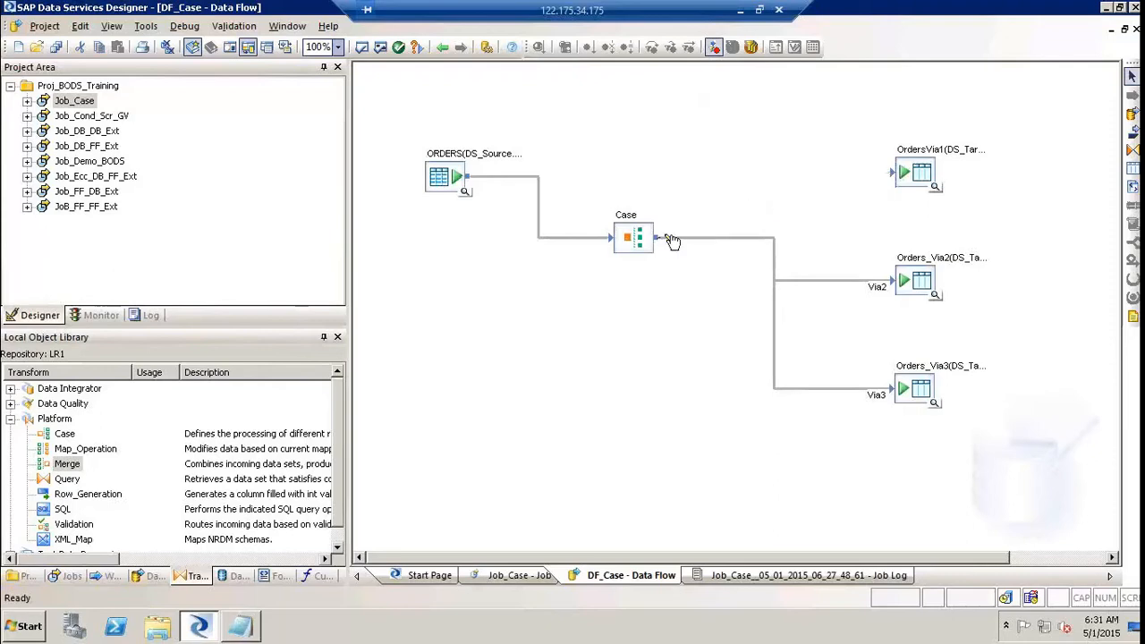
{"action": "left_click_drag", "start_coordinate": [658, 238], "coordinate": [895, 170]}
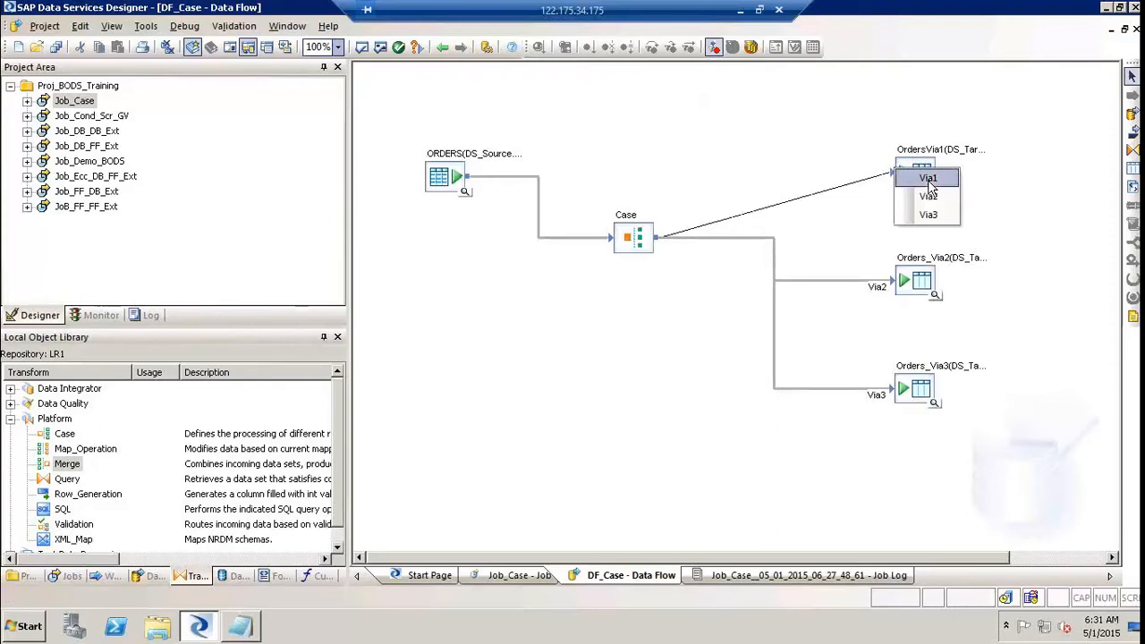
{"action": "left_click", "coordinate": [931, 181]}
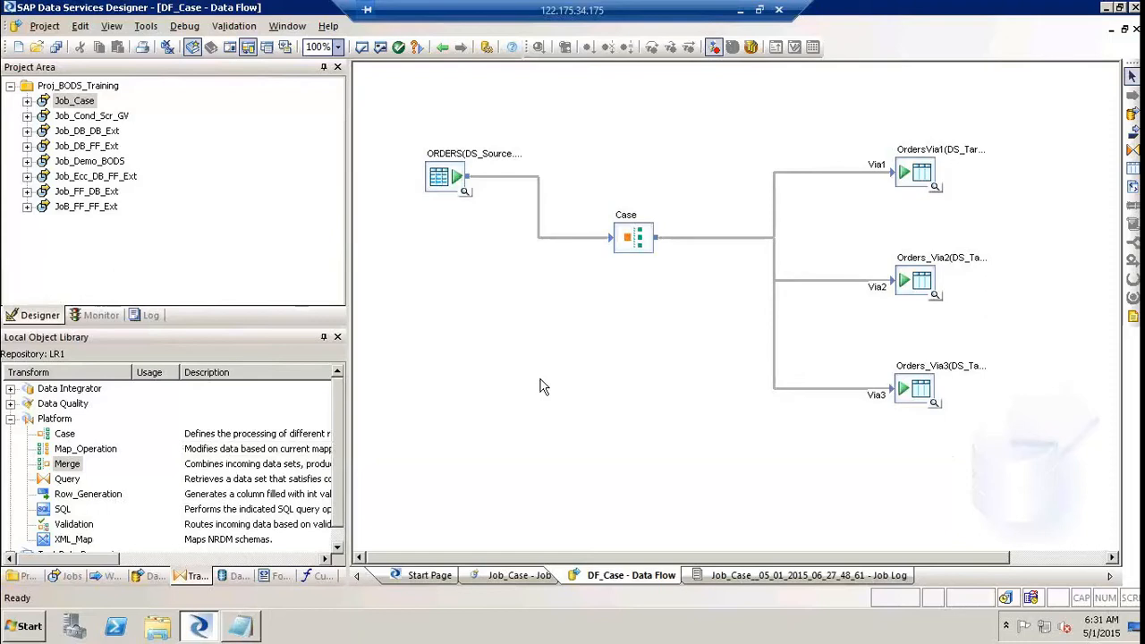
{"action": "left_click_drag", "start_coordinate": [848, 106], "coordinate": [1011, 543]}
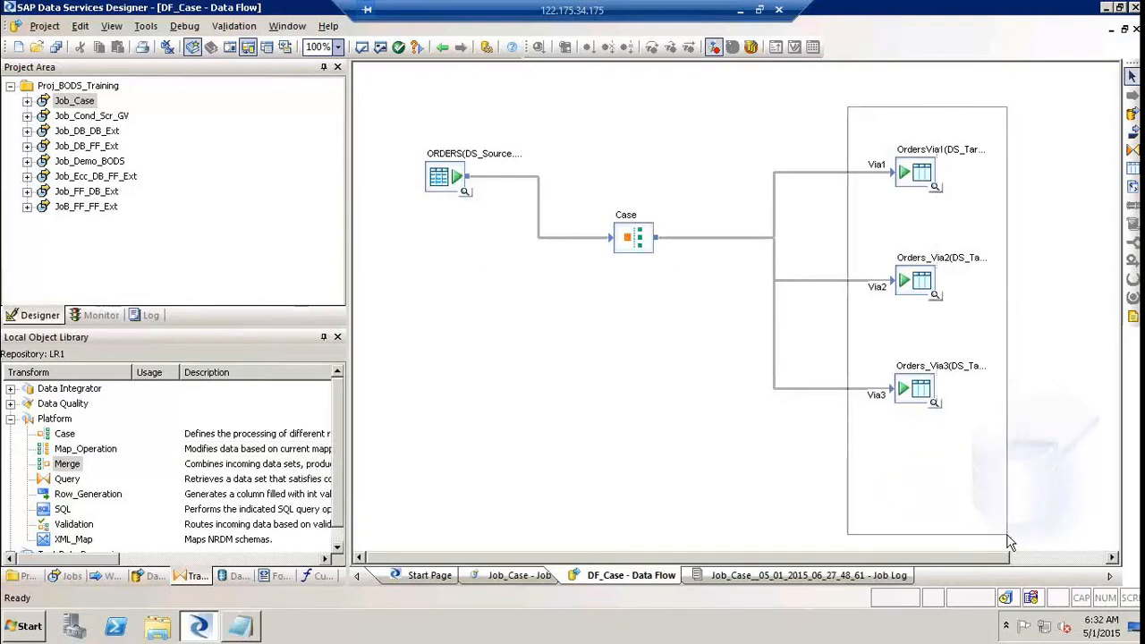
{"action": "left_click_drag", "start_coordinate": [1009, 540], "coordinate": [1009, 541]}
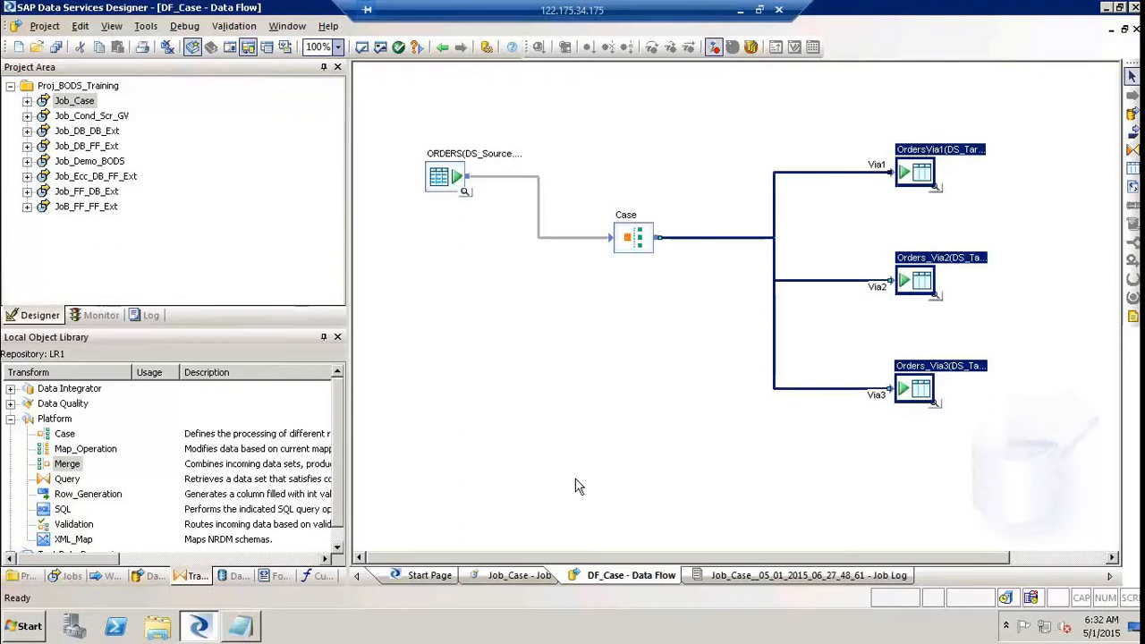
{"action": "left_click", "coordinate": [860, 134]}
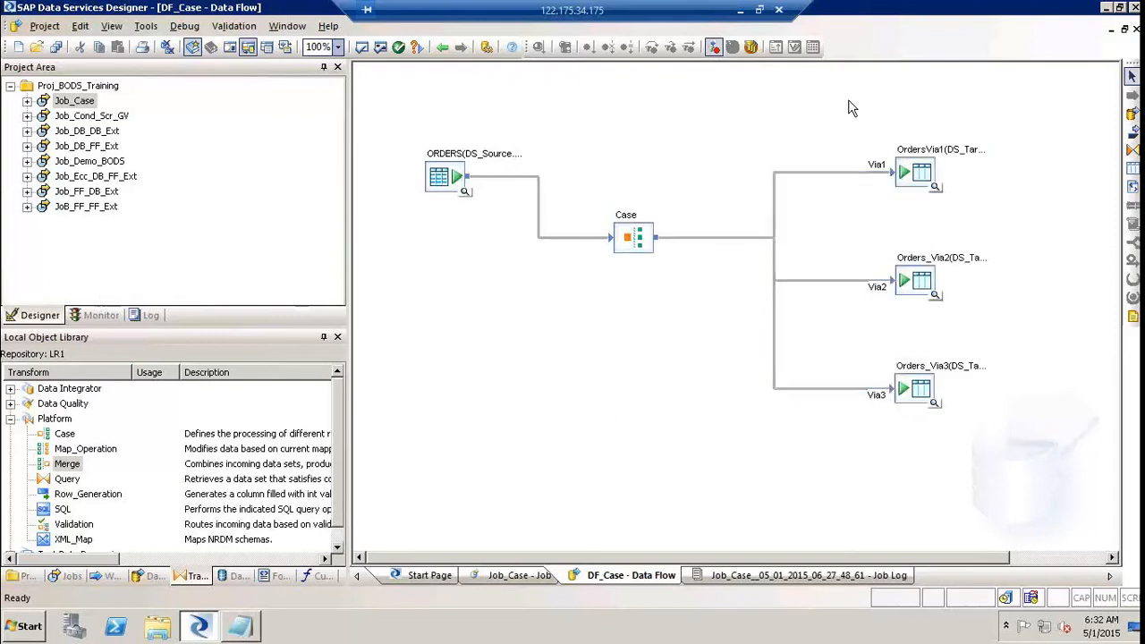
{"action": "left_click_drag", "start_coordinate": [850, 108], "coordinate": [1019, 483]}
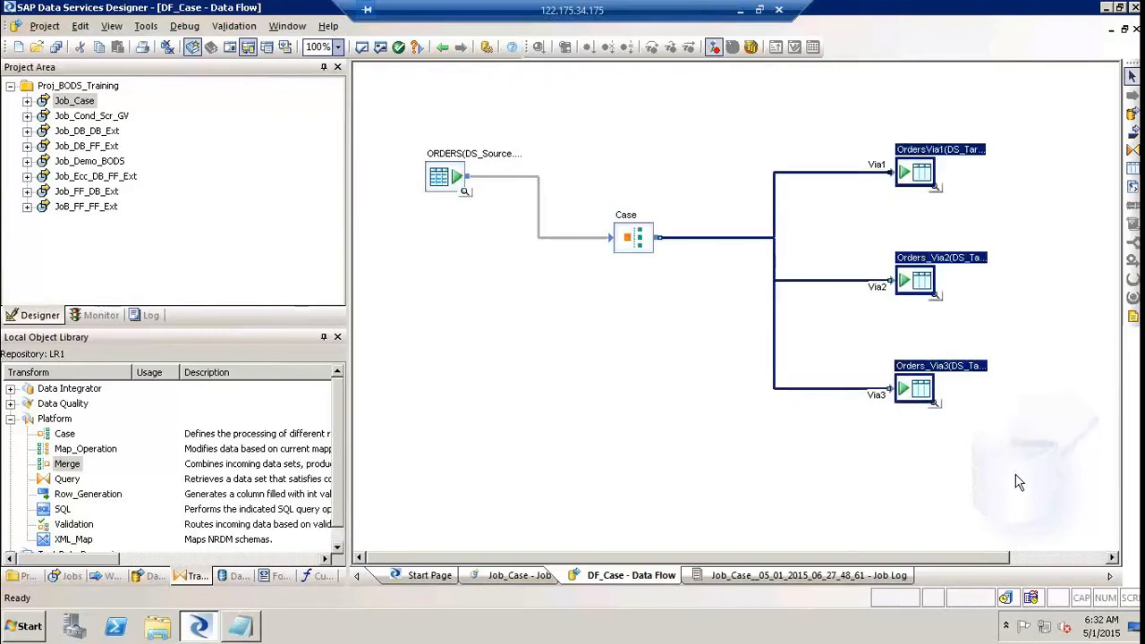
{"action": "left_click", "coordinate": [689, 392]}
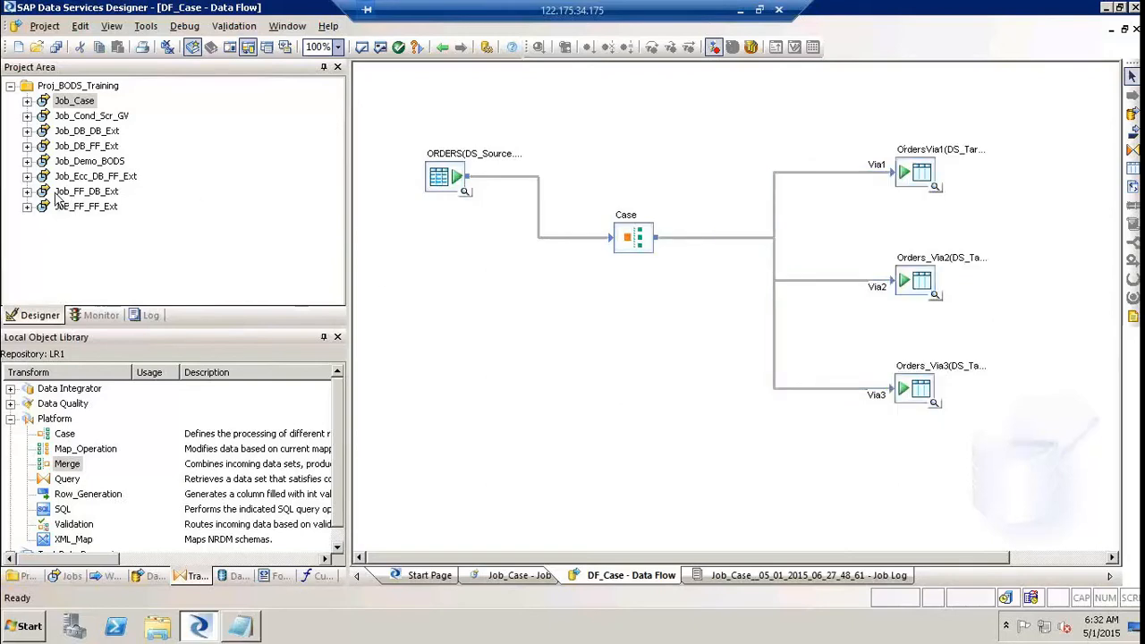
Step: Create a new batch job named Job_Merge in the Proj_BODS_Training project
{"action": "right_click", "coordinate": [83, 87]}
{"action": "left_click", "coordinate": [128, 90]}
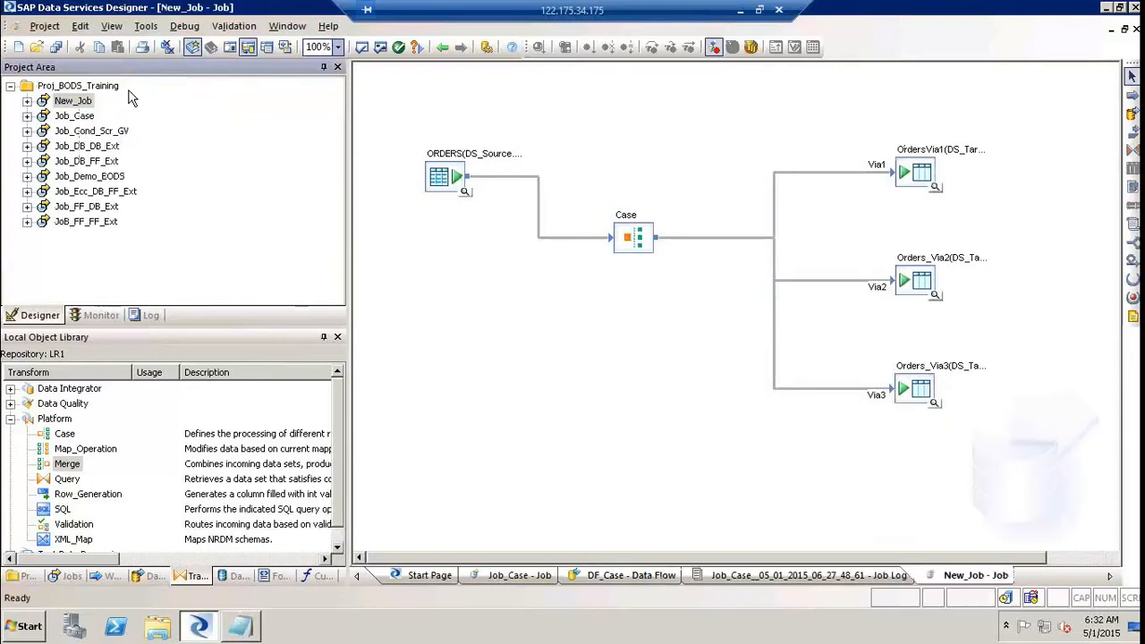
{"action": "type", "text": "Job_"}
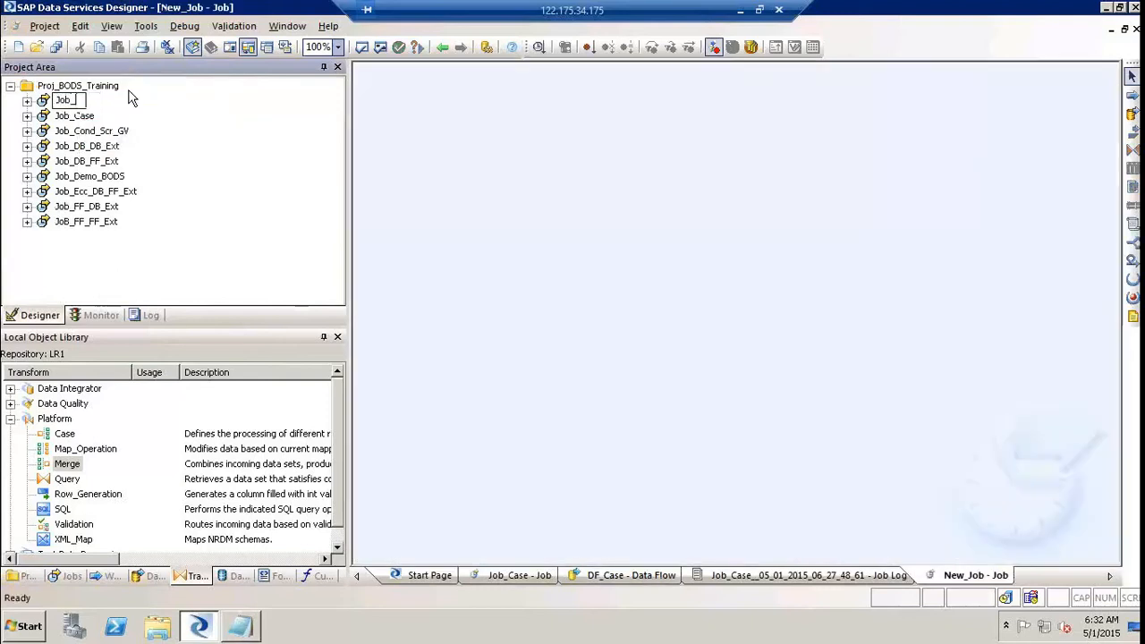
{"action": "type", "text": "Merge"}
{"action": "key", "text": "Return"}
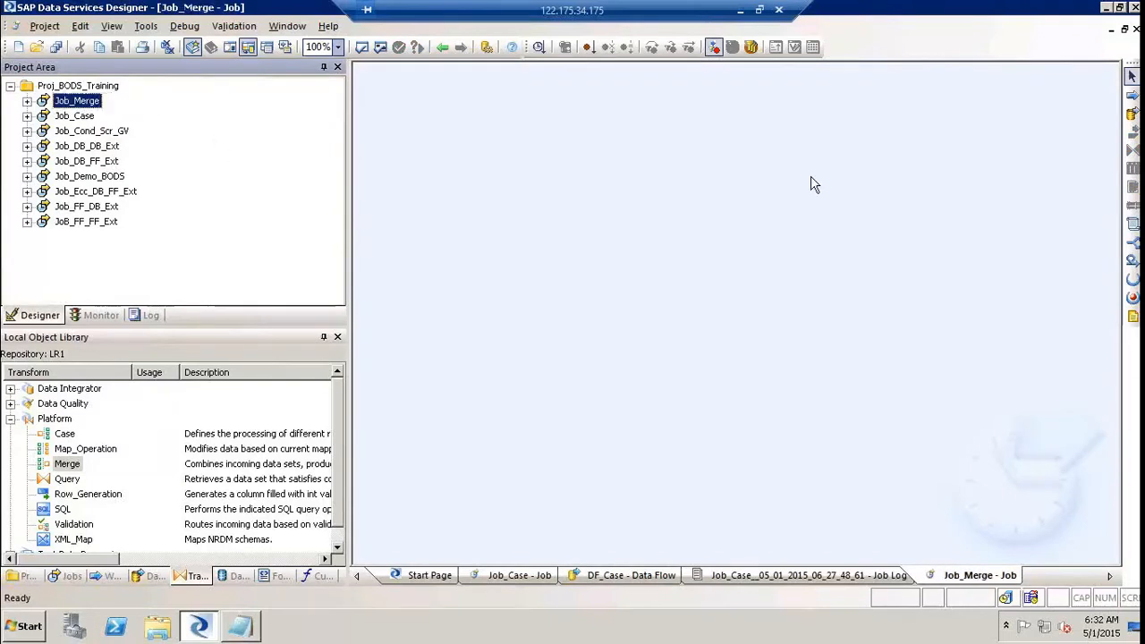
Step: Add a data flow named DF_Merge to Job_Merge and open it with the datastores listed in the Local Object Library
{"action": "left_click", "coordinate": [1132, 113]}
{"action": "left_click", "coordinate": [657, 202]}
{"action": "type", "text": "DF"}
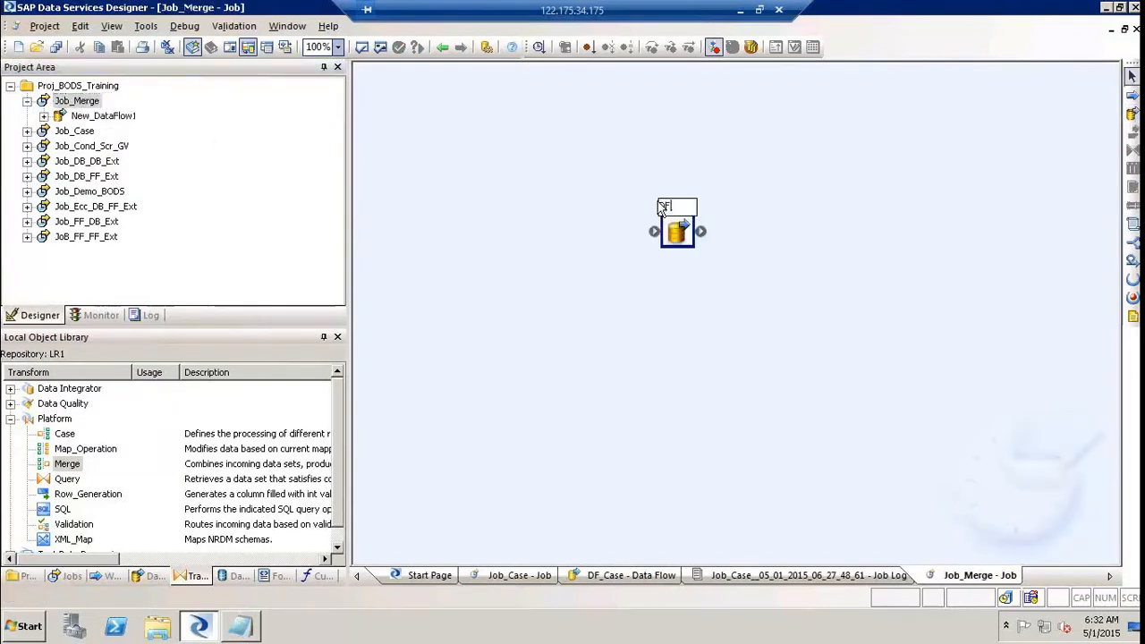
{"action": "type", "text": "_Merge"}
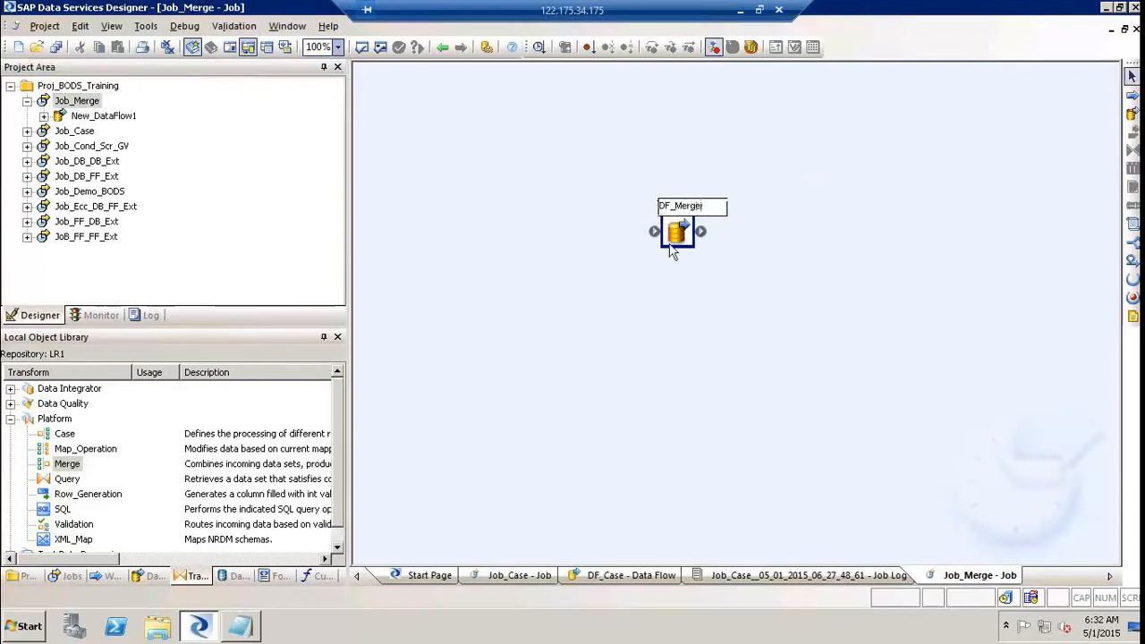
{"action": "left_click", "coordinate": [703, 301]}
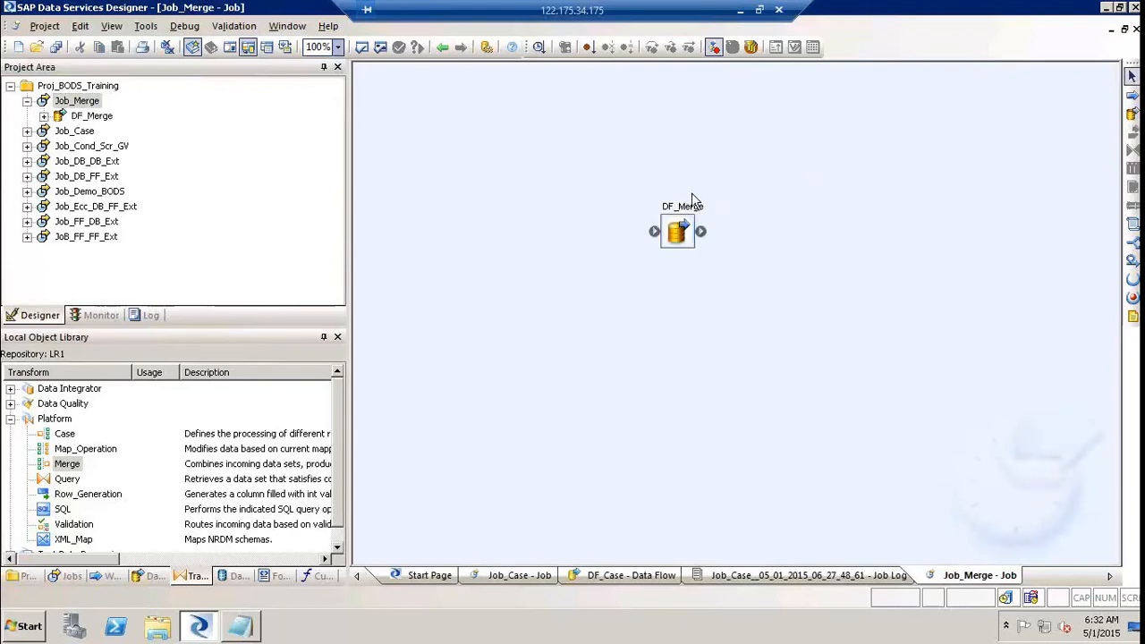
{"action": "left_click", "coordinate": [684, 215]}
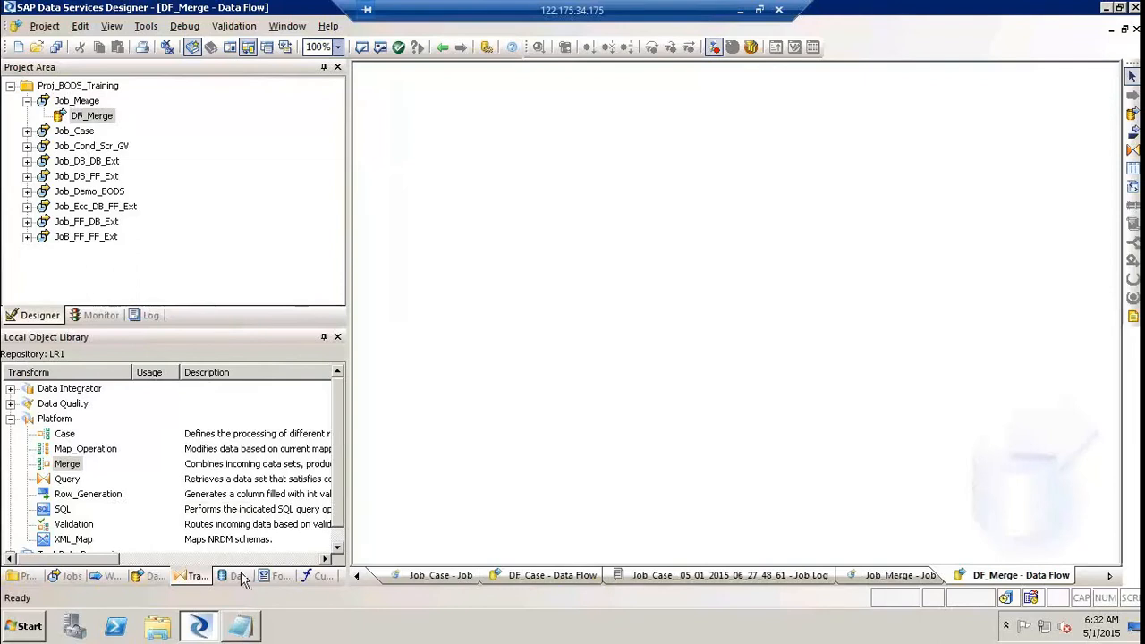
{"action": "left_click", "coordinate": [235, 576]}
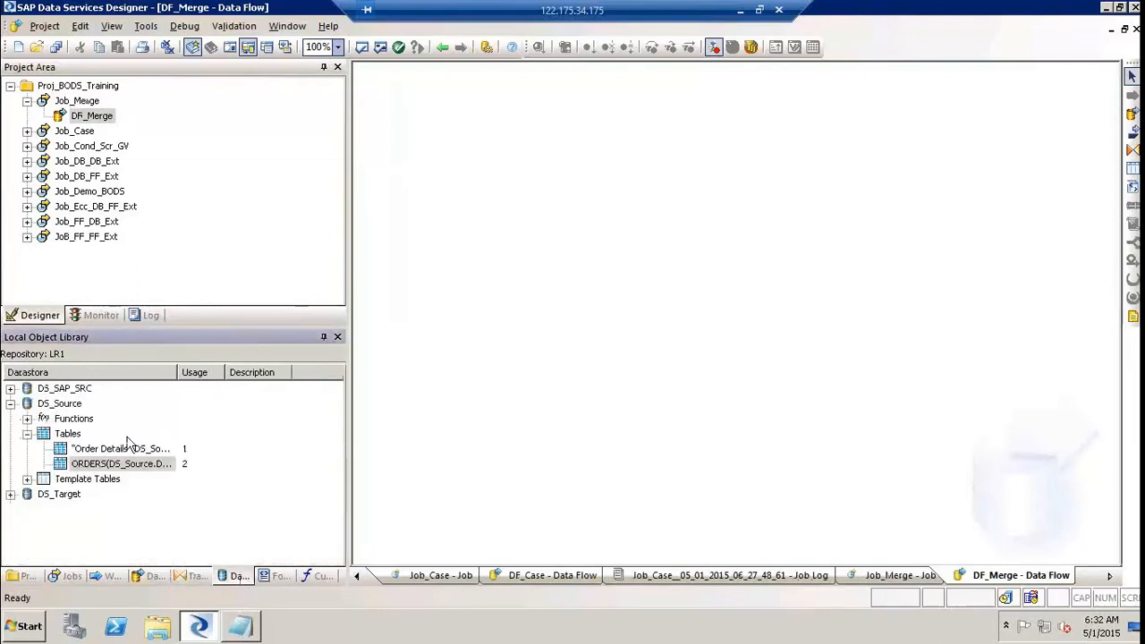
Step: Examine the schemas of the OrdersVia1 and Orders_Via2 targets in DF_Case and return to DF_Merge
{"action": "left_click", "coordinate": [26, 131]}
{"action": "left_click", "coordinate": [89, 161]}
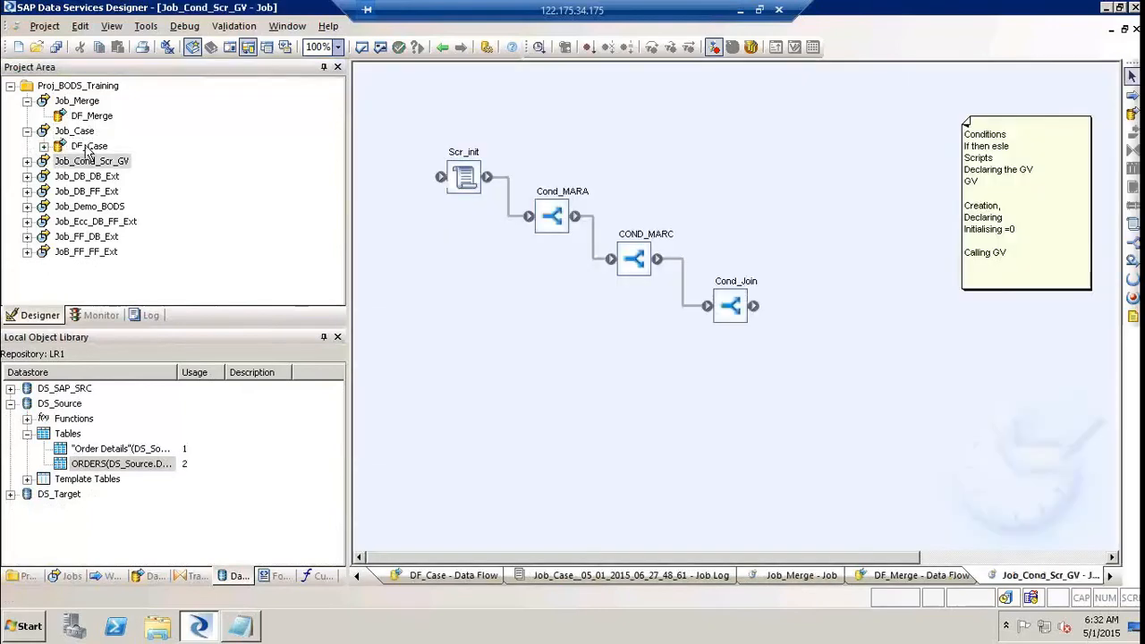
{"action": "double_click", "coordinate": [89, 146]}
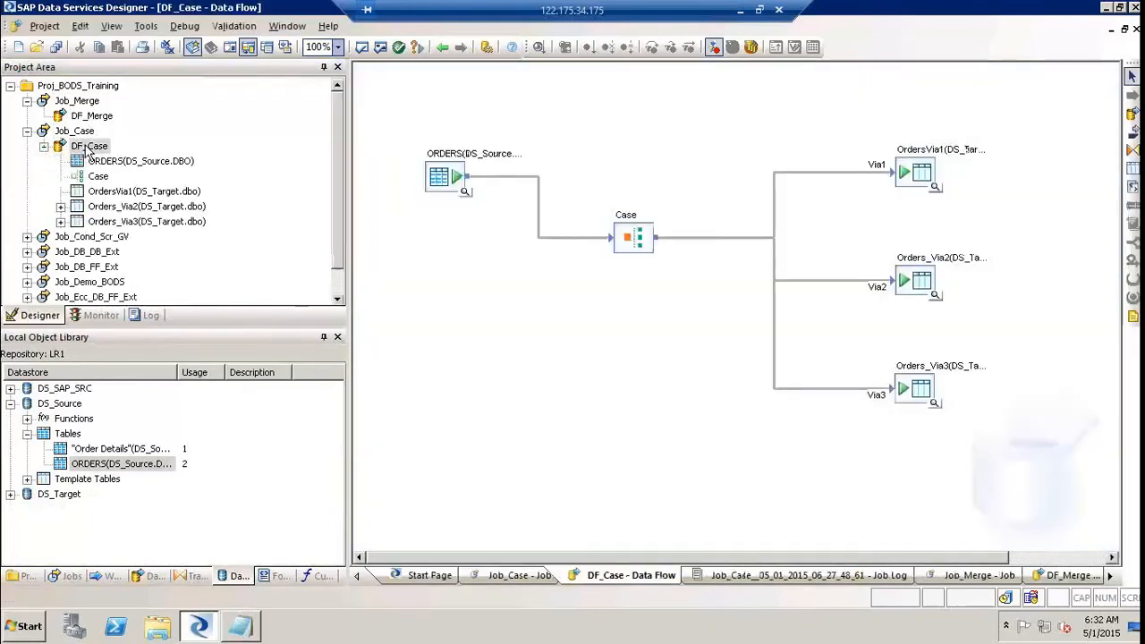
{"action": "double_click", "coordinate": [915, 157]}
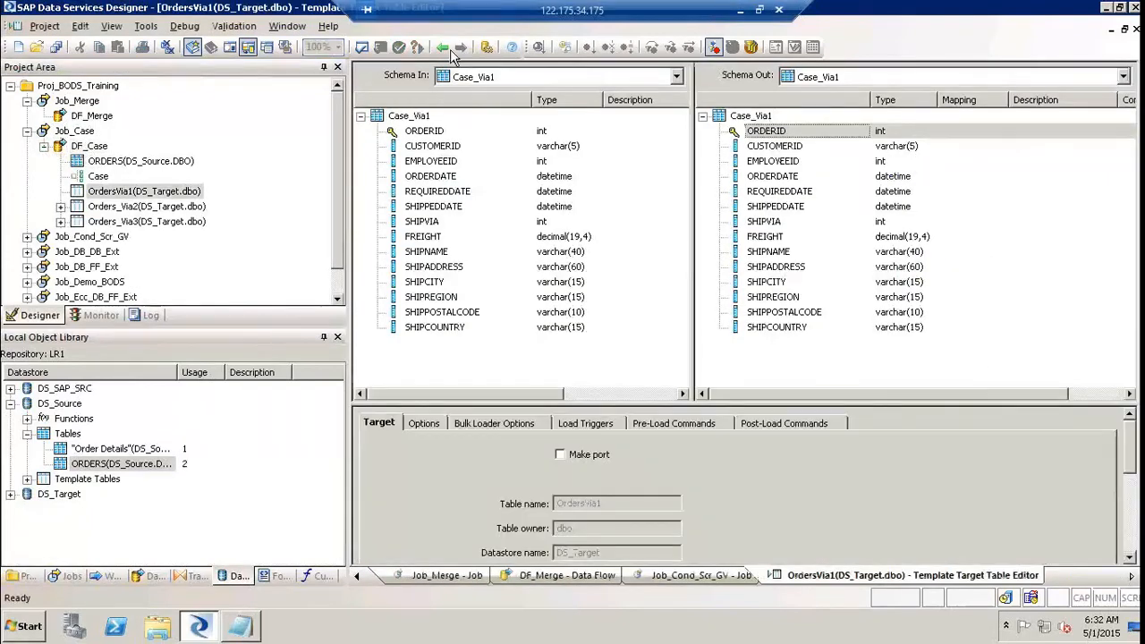
{"action": "left_click", "coordinate": [447, 49]}
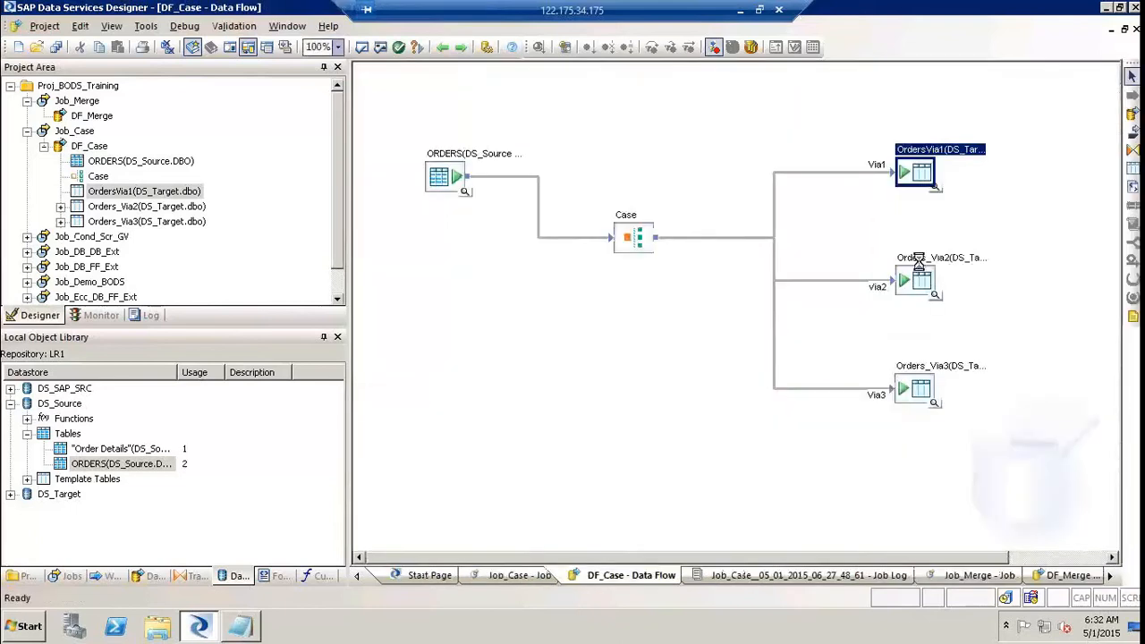
{"action": "double_click", "coordinate": [918, 260]}
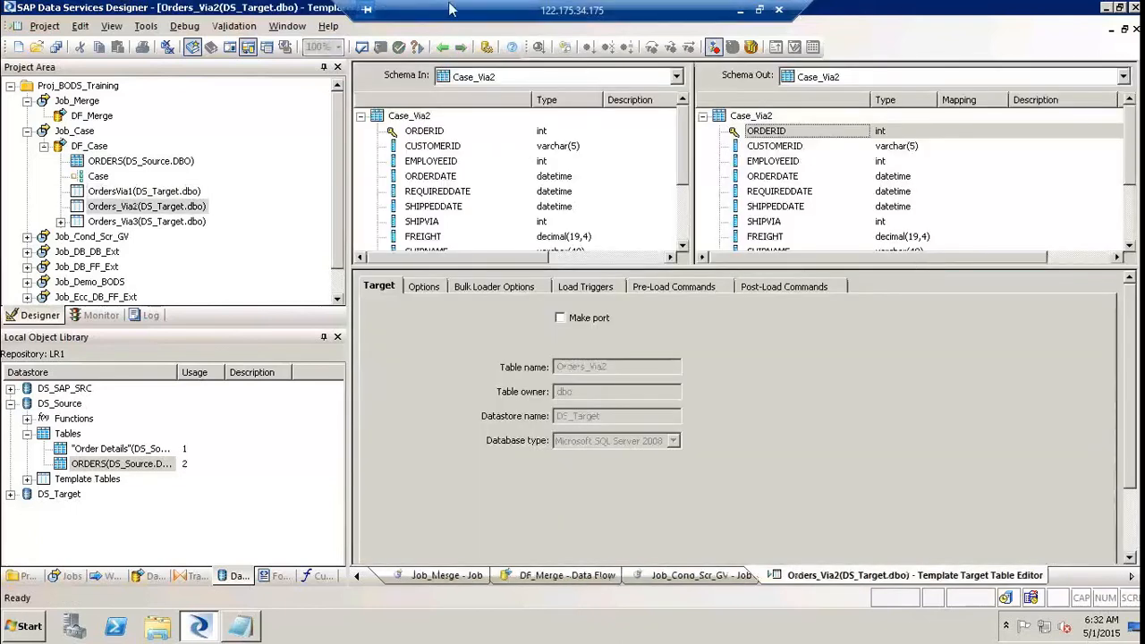
{"action": "left_click", "coordinate": [442, 49]}
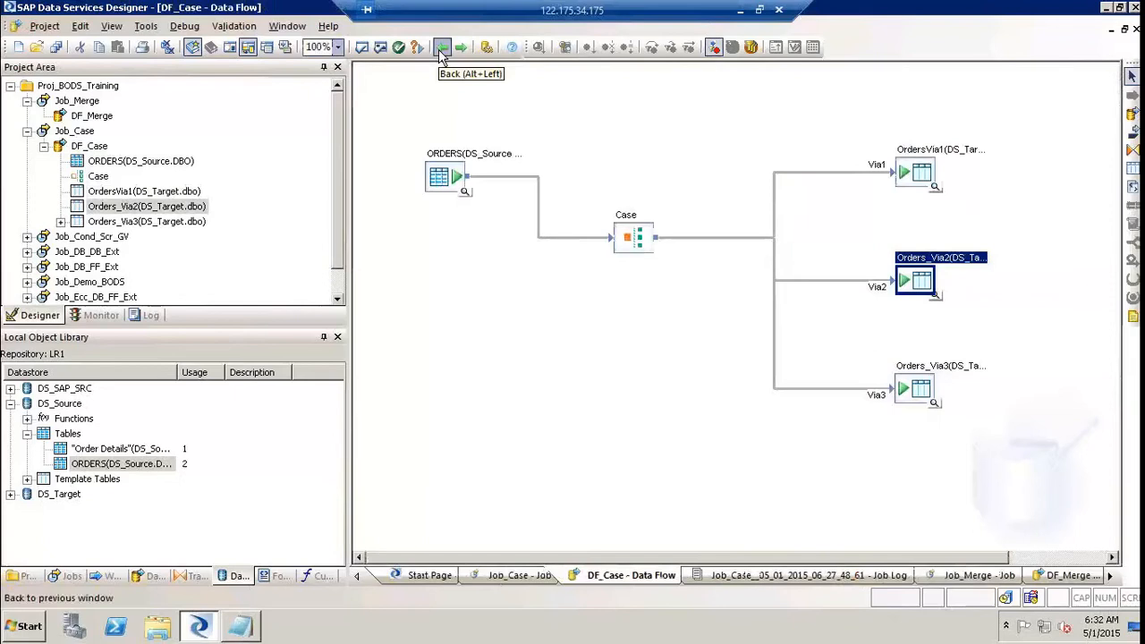
{"action": "left_click", "coordinate": [78, 116]}
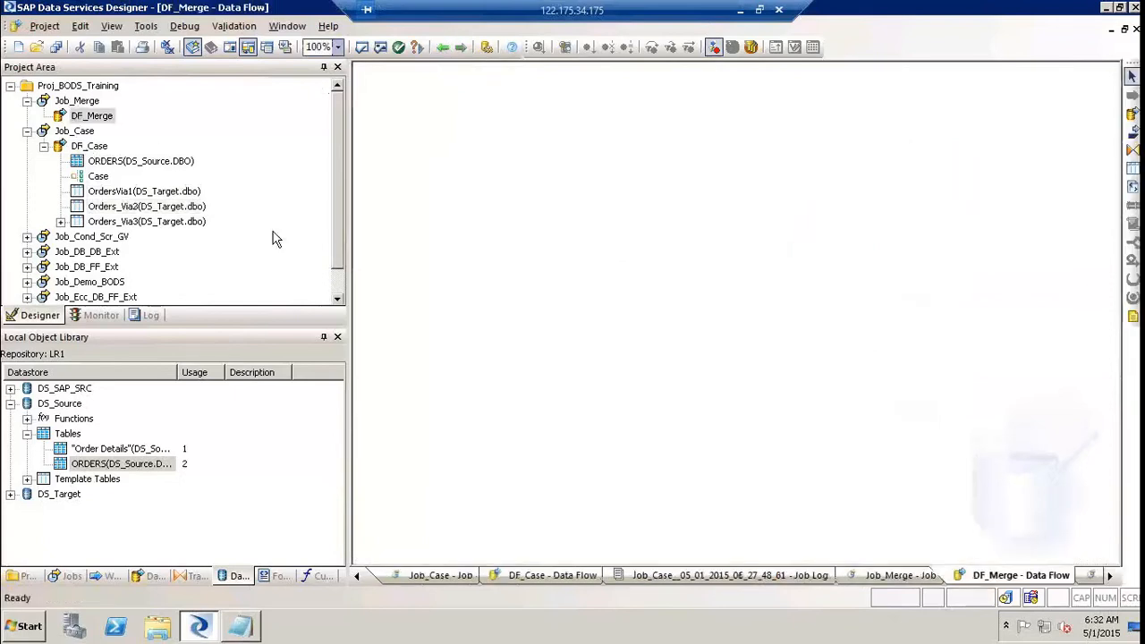
Step: Add the DS_Target template tables OrdersVia1, Orders_Via2 and Orders_Via3 to DF_Merge as sources
{"action": "left_click", "coordinate": [11, 495]}
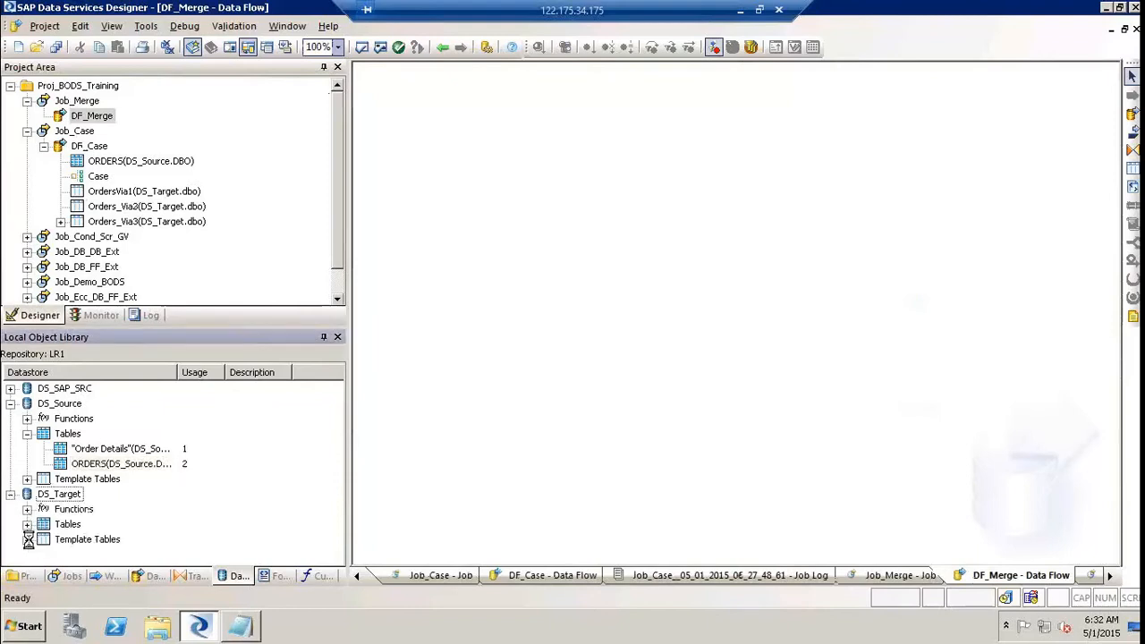
{"action": "left_click", "coordinate": [28, 541]}
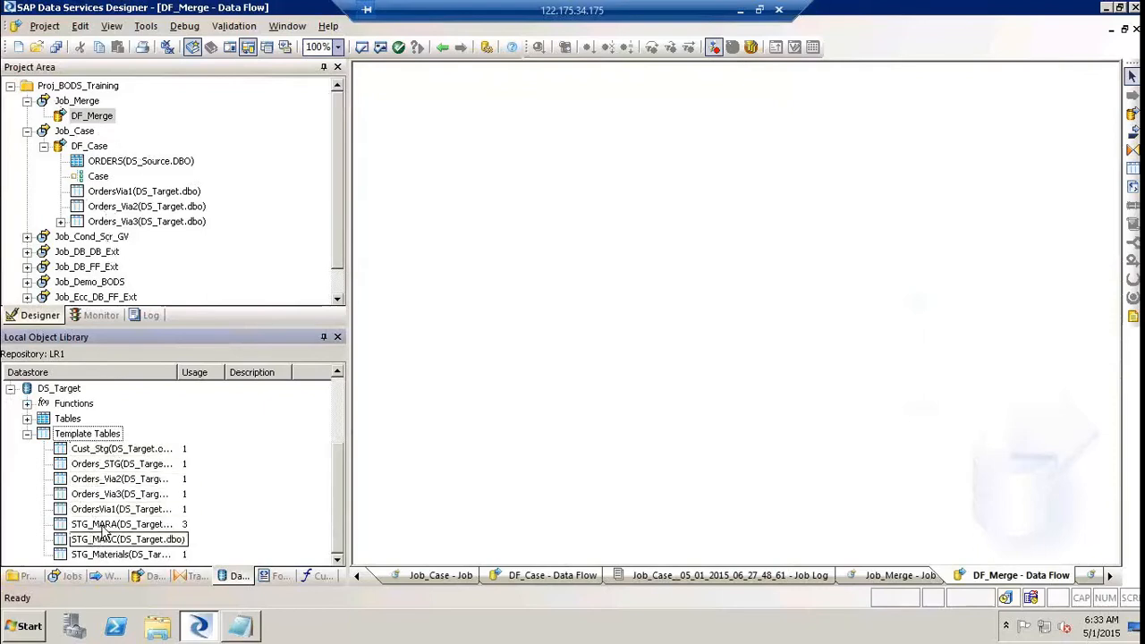
{"action": "left_click", "coordinate": [97, 509]}
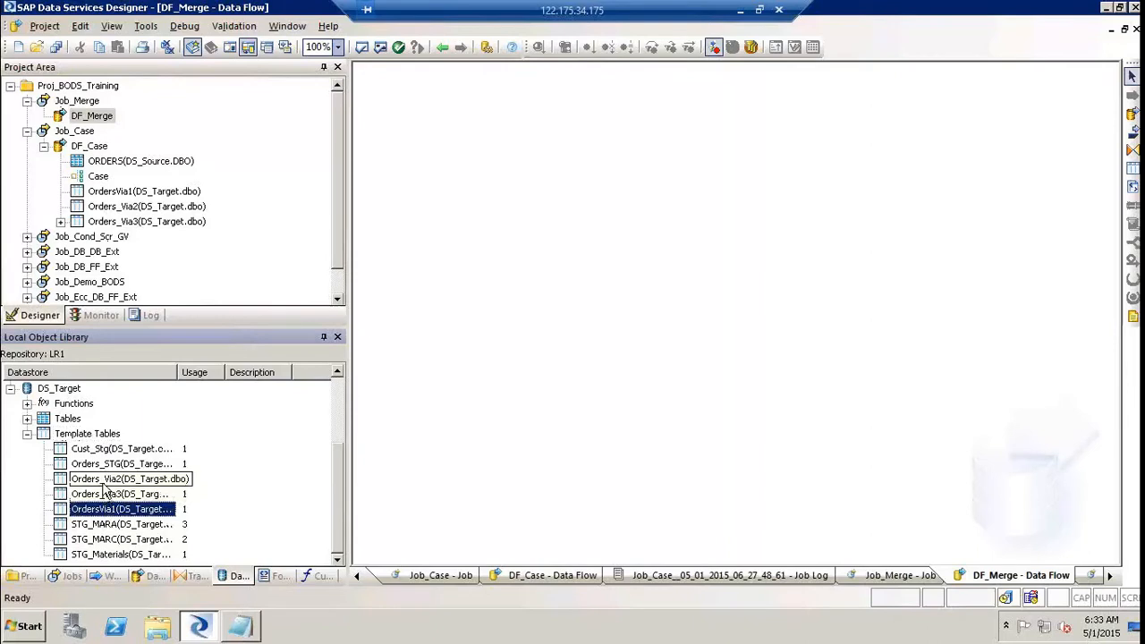
{"action": "left_click", "coordinate": [106, 479], "text": "ctrl"}
{"action": "left_click", "coordinate": [105, 495], "text": "ctrl"}
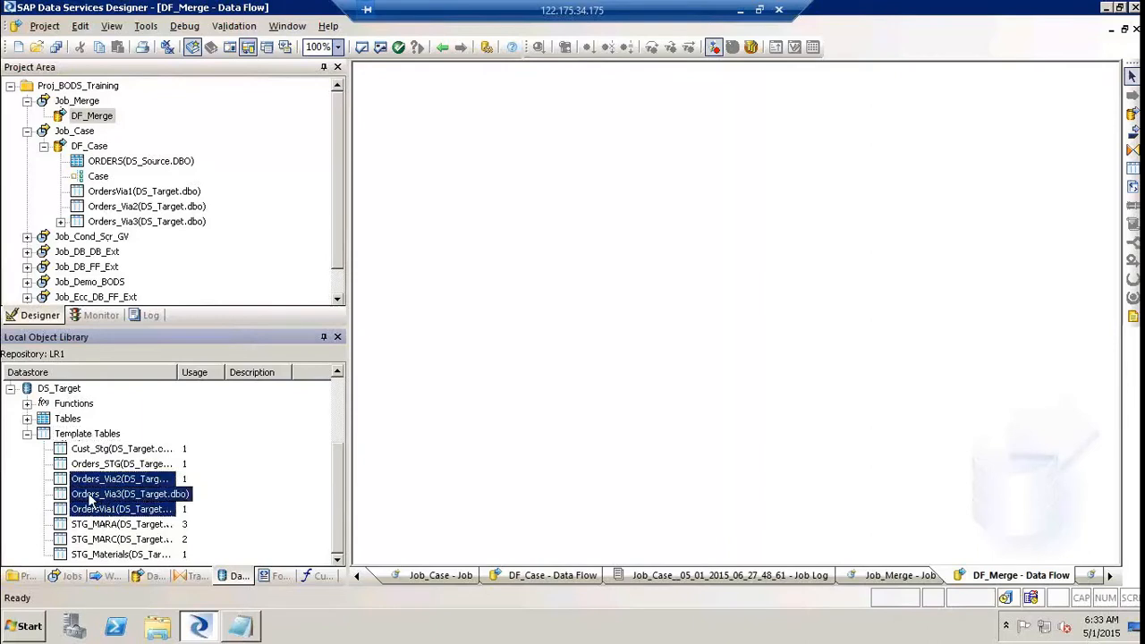
{"action": "left_click_drag", "start_coordinate": [99, 501], "coordinate": [450, 183]}
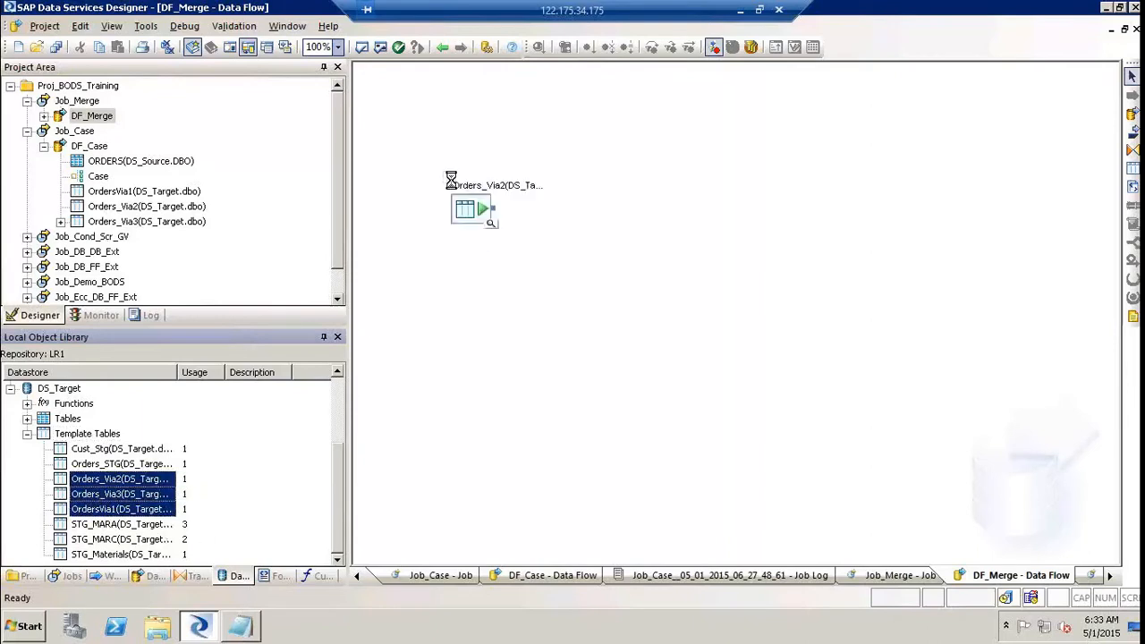
{"action": "left_click", "coordinate": [694, 232]}
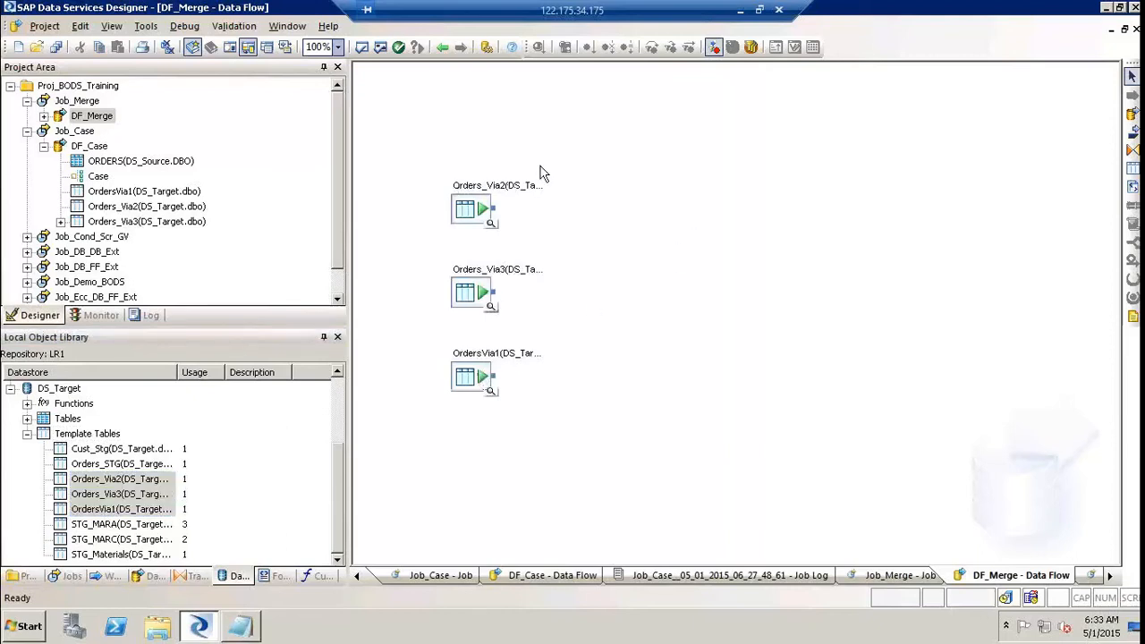
Step: Add a Merge transform to the data flow beside the three source tables and name it Merge_ALL
{"action": "left_click", "coordinate": [186, 578]}
{"action": "left_click", "coordinate": [57, 465]}
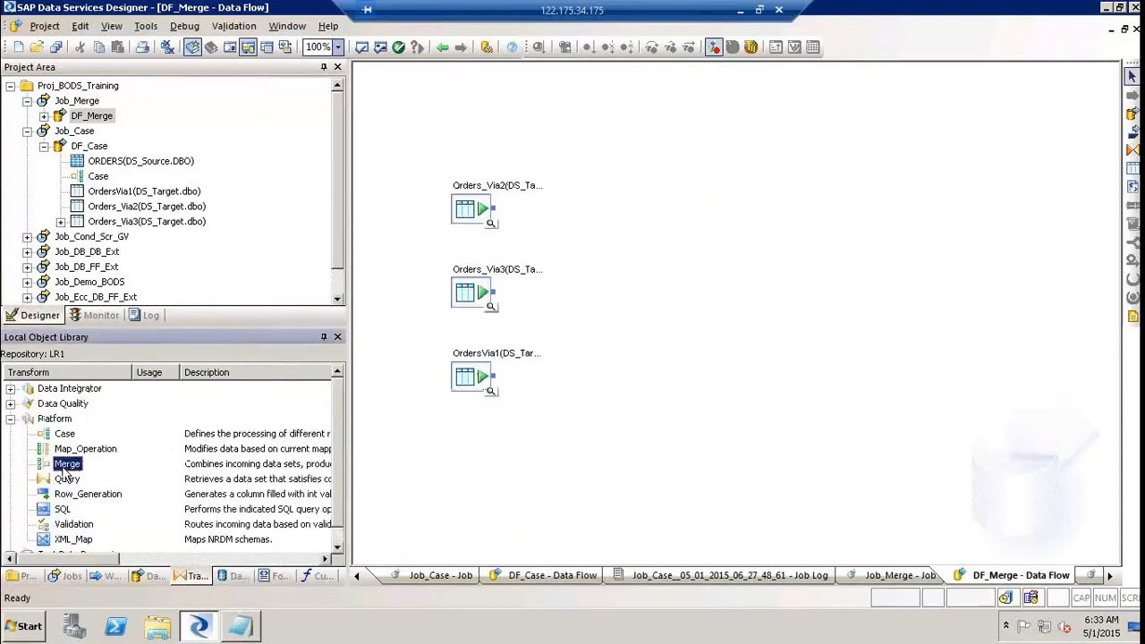
{"action": "left_click_drag", "start_coordinate": [57, 470], "coordinate": [649, 260]}
{"action": "left_click", "coordinate": [646, 254]}
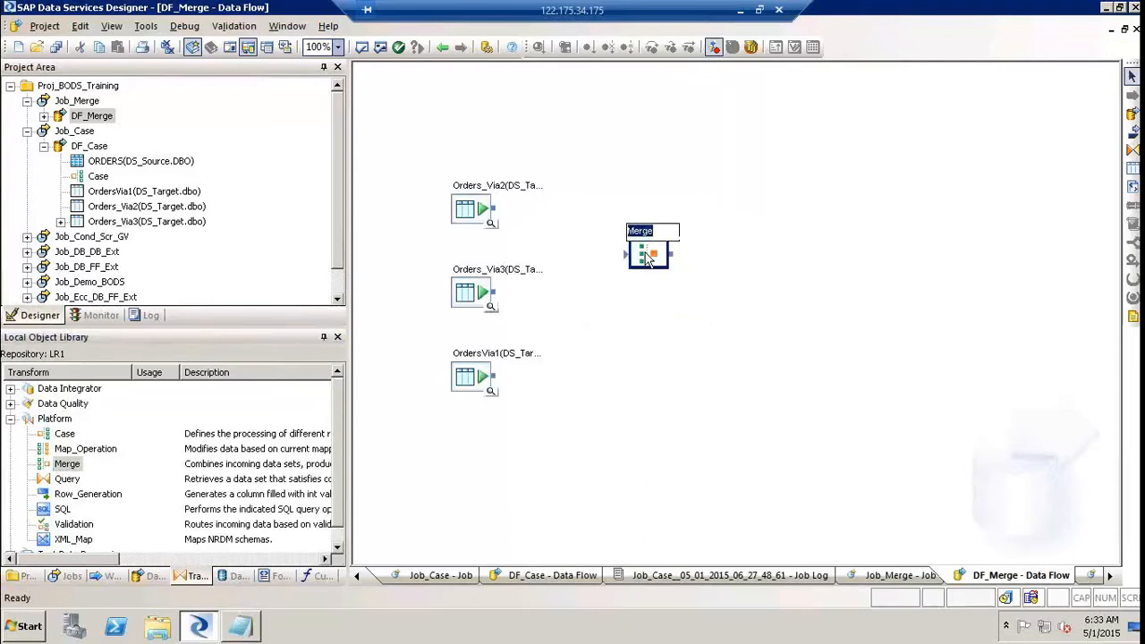
{"action": "left_click", "coordinate": [664, 231]}
{"action": "type", "text": "_"}
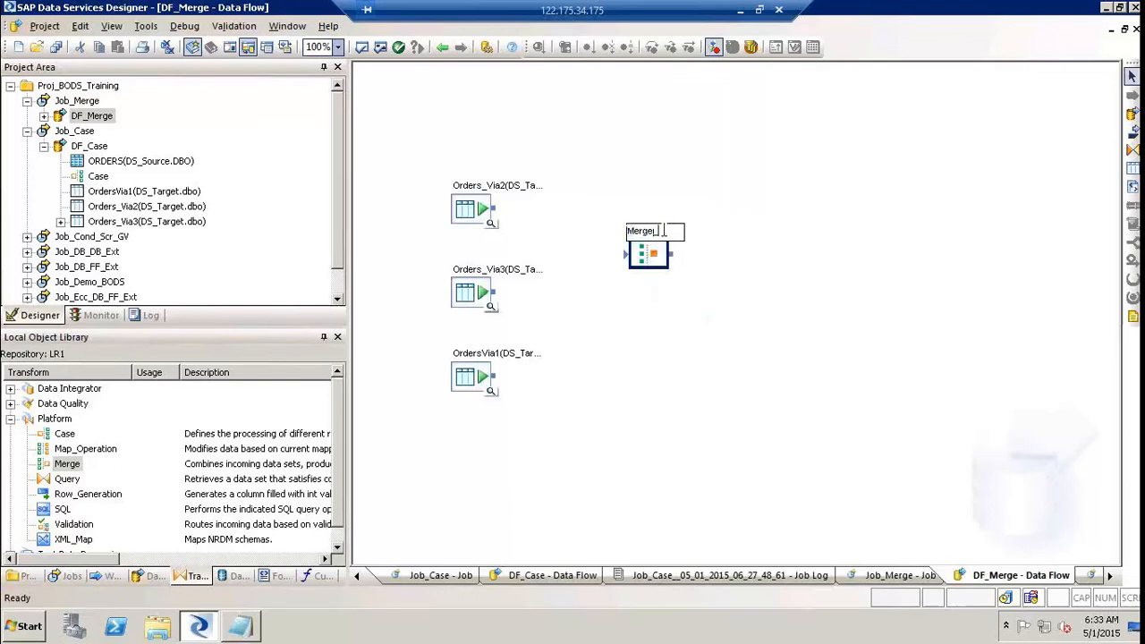
{"action": "type", "text": "ALL"}
{"action": "left_click", "coordinate": [663, 345]}
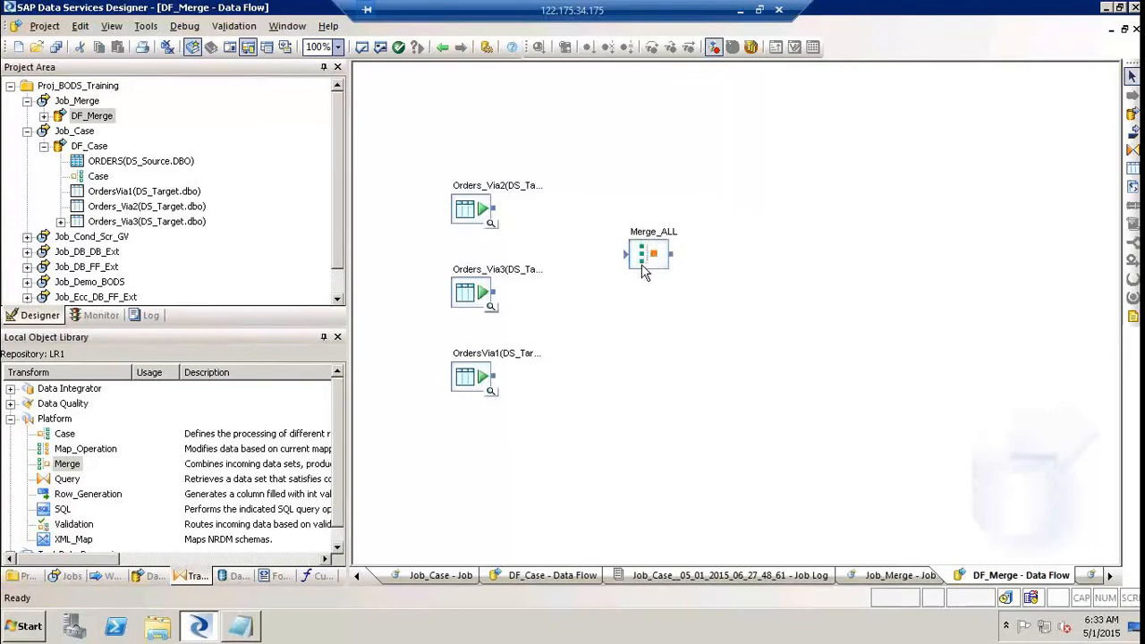
Step: Align Merge_ALL with the middle source and connect Orders_Via2, Orders_Via3 and OrdersVia1 to its input
{"action": "left_click_drag", "start_coordinate": [663, 260], "coordinate": [656, 310]}
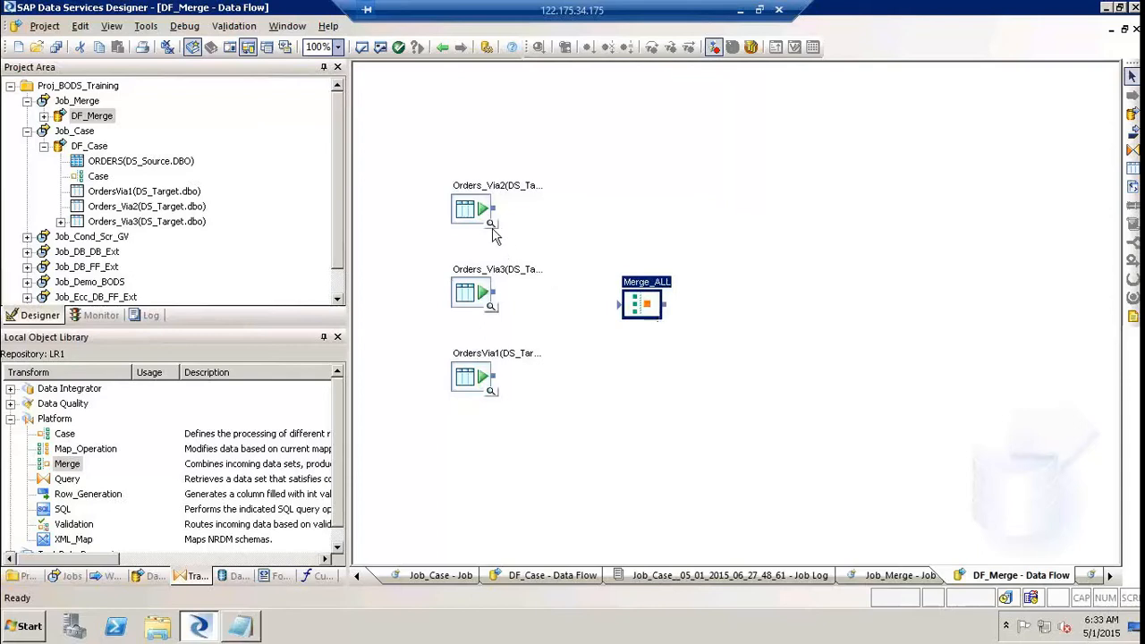
{"action": "left_click_drag", "start_coordinate": [493, 209], "coordinate": [626, 304]}
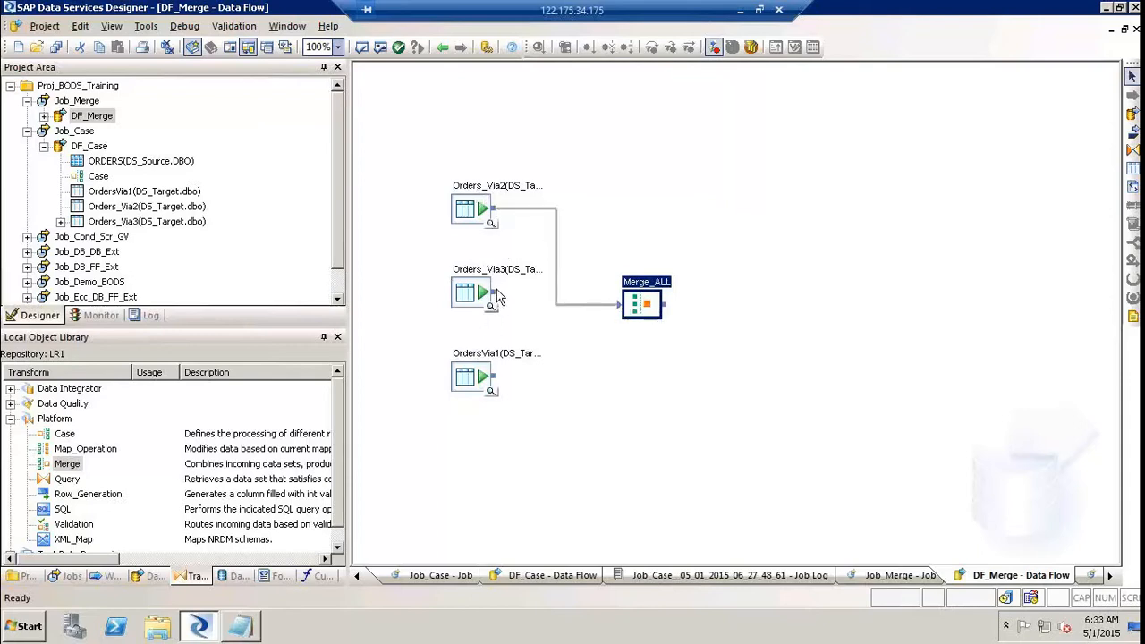
{"action": "left_click_drag", "start_coordinate": [493, 293], "coordinate": [626, 307]}
{"action": "left_click_drag", "start_coordinate": [500, 377], "coordinate": [624, 310]}
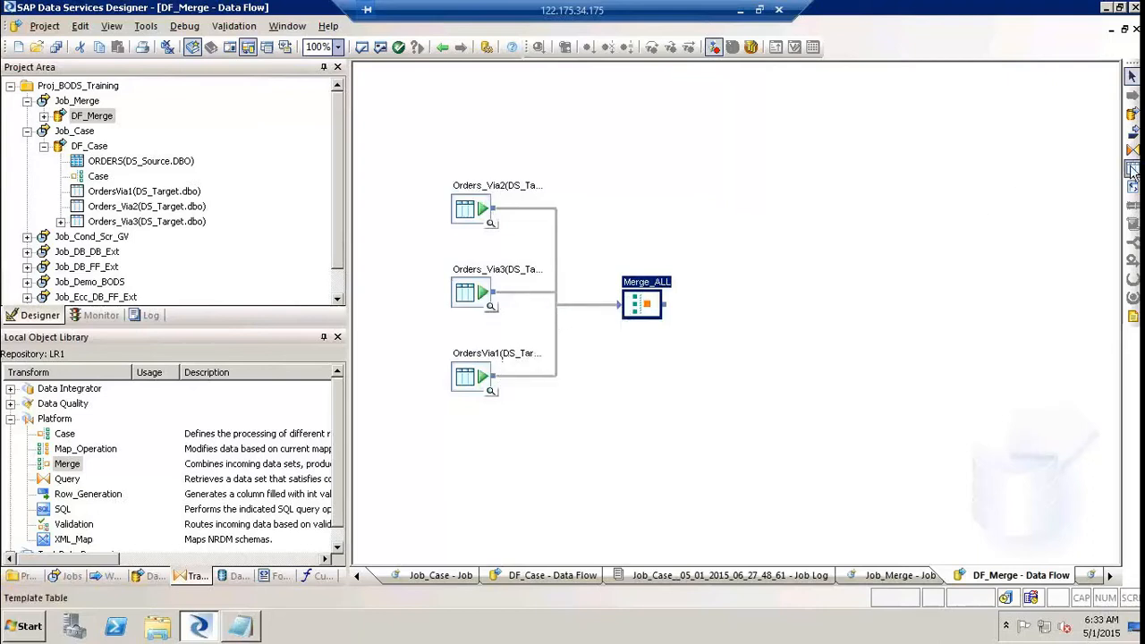
Step: Try to add a target template table named Orders_STG in the DS_Target datastore
{"action": "left_click", "coordinate": [836, 294]}
{"action": "type", "text": "O"}
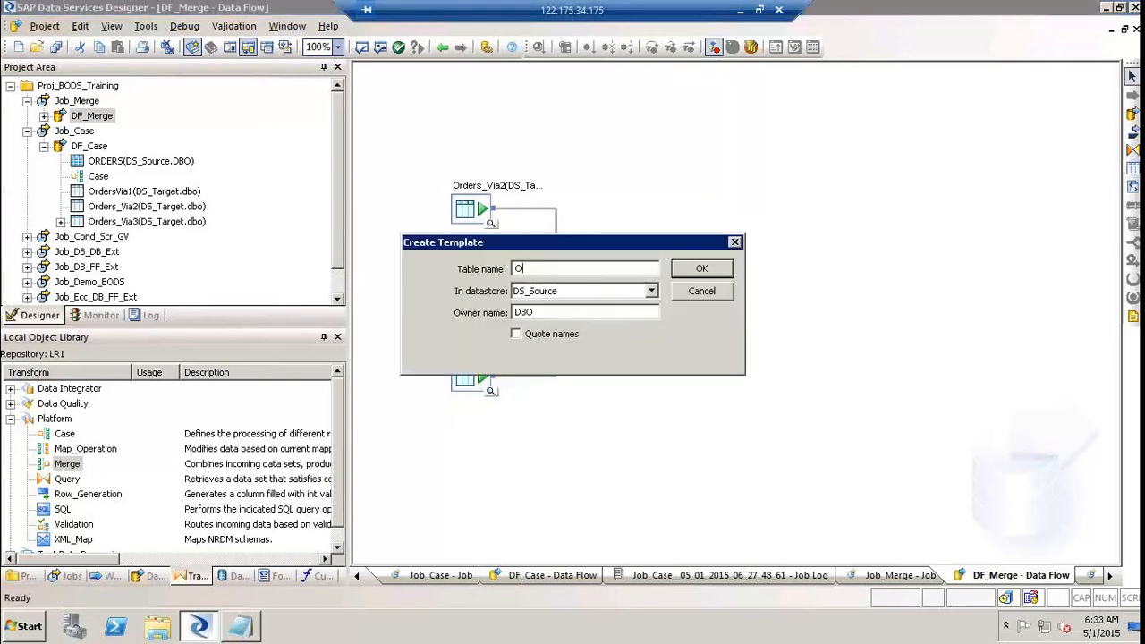
{"action": "type", "text": "rders_STG"}
{"action": "left_click", "coordinate": [651, 290]}
{"action": "left_click", "coordinate": [586, 319]}
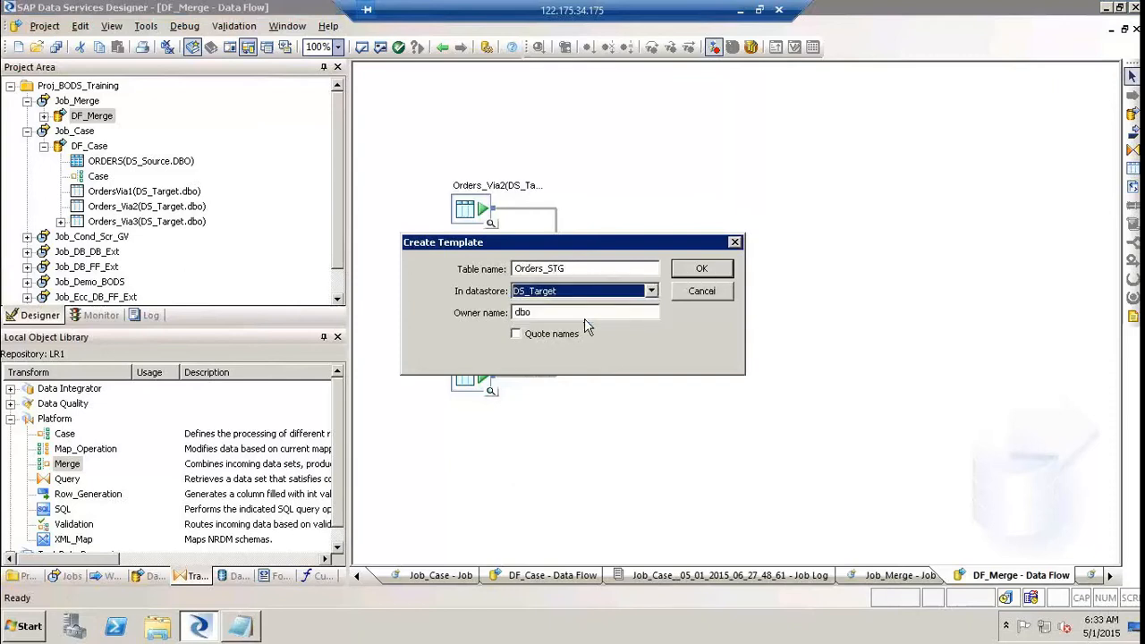
{"action": "left_click", "coordinate": [700, 269]}
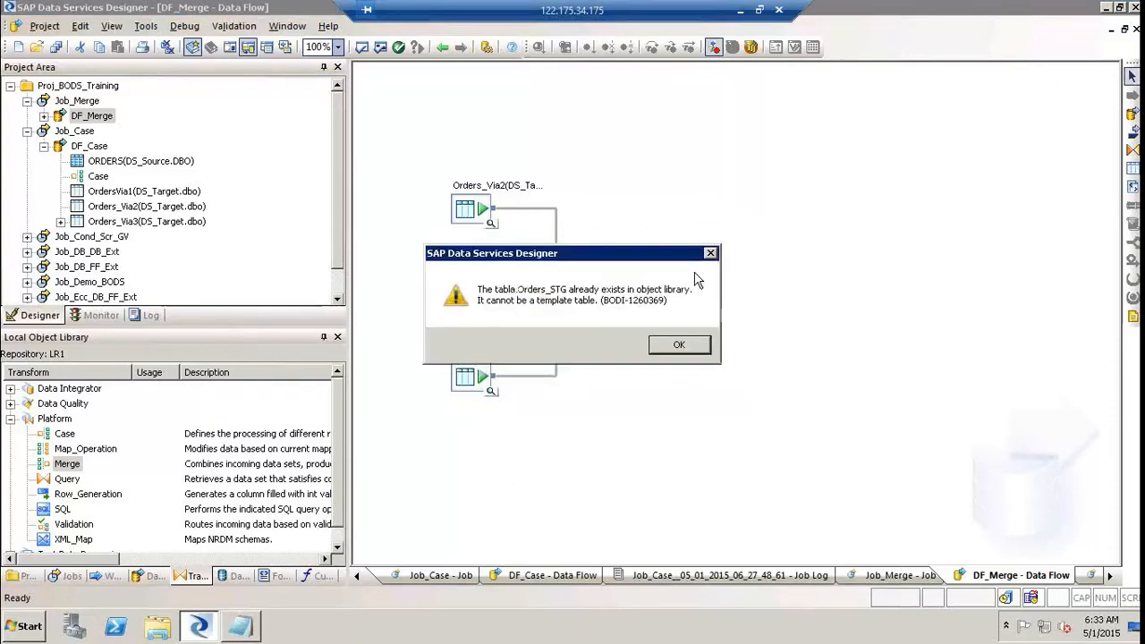
{"action": "left_click", "coordinate": [695, 348]}
Step: Add a template table named Stg_Orders in the DS_Target datastore and connect Merge_ALL's output to it
{"action": "left_click", "coordinate": [1132, 167]}
{"action": "left_click", "coordinate": [830, 268]}
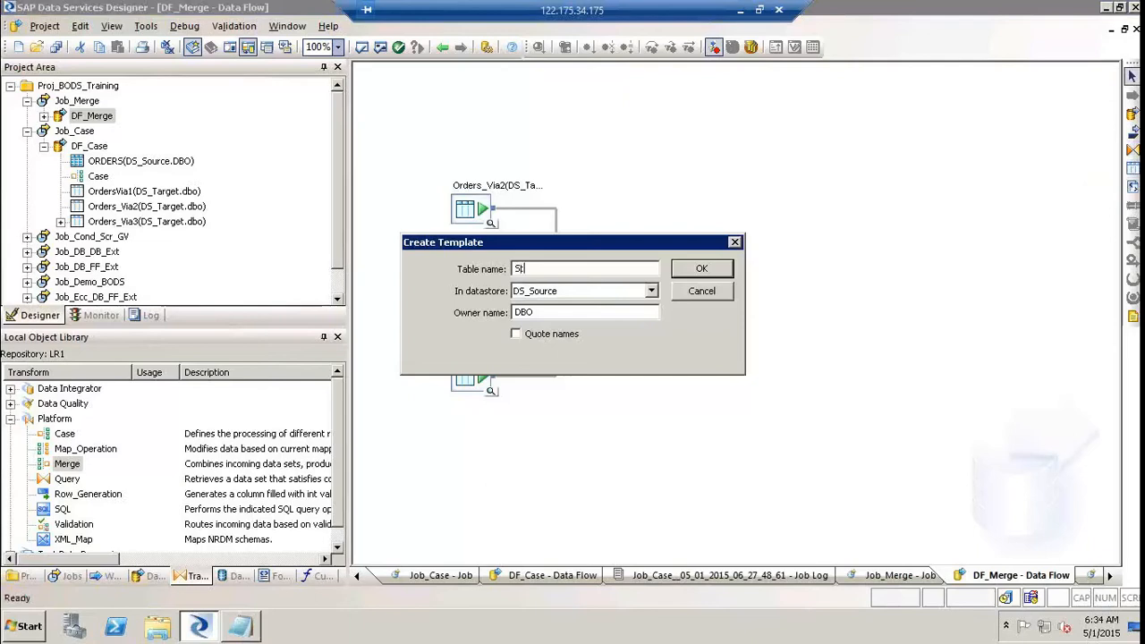
{"action": "type", "text": "Stg_Orders"}
{"action": "left_click", "coordinate": [641, 291]}
{"action": "left_click", "coordinate": [601, 318]}
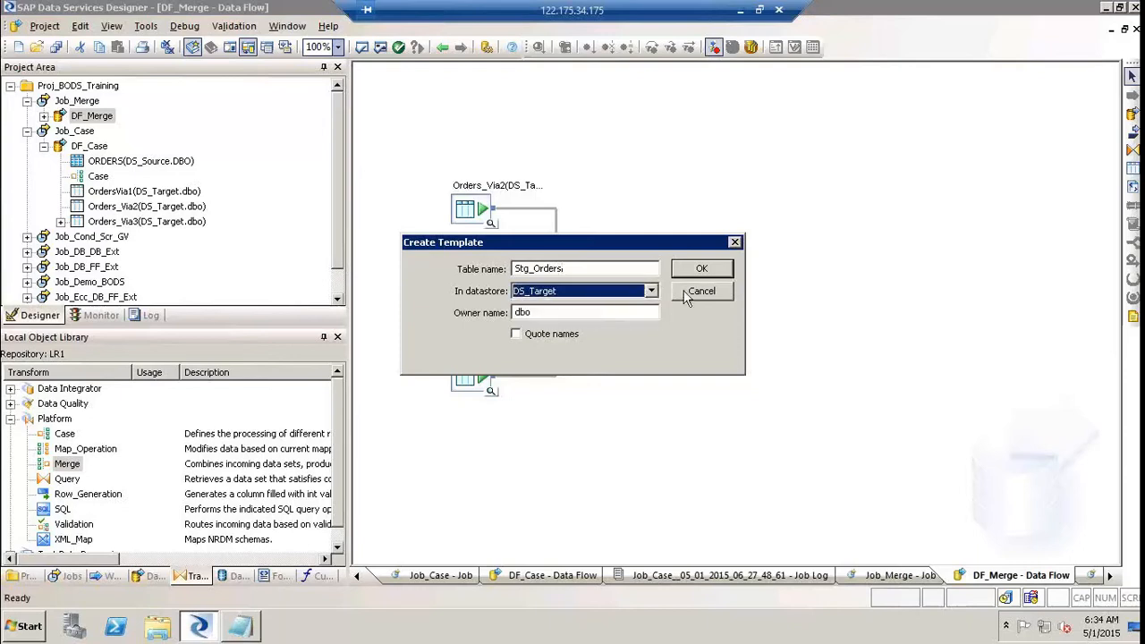
{"action": "left_click", "coordinate": [702, 268]}
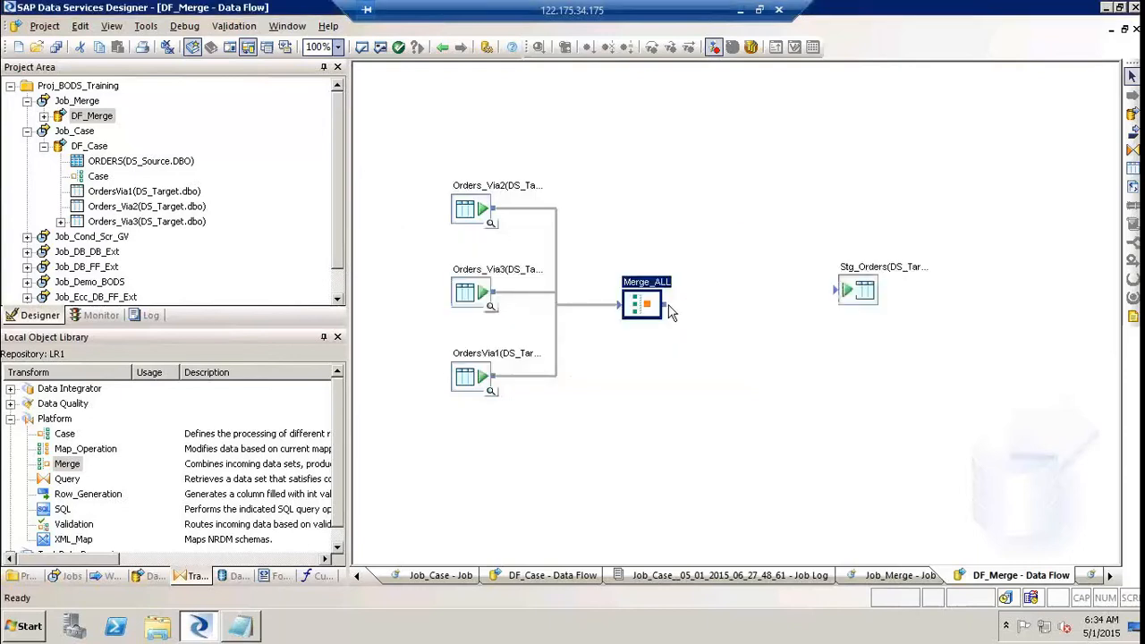
{"action": "left_click_drag", "start_coordinate": [665, 304], "coordinate": [841, 297]}
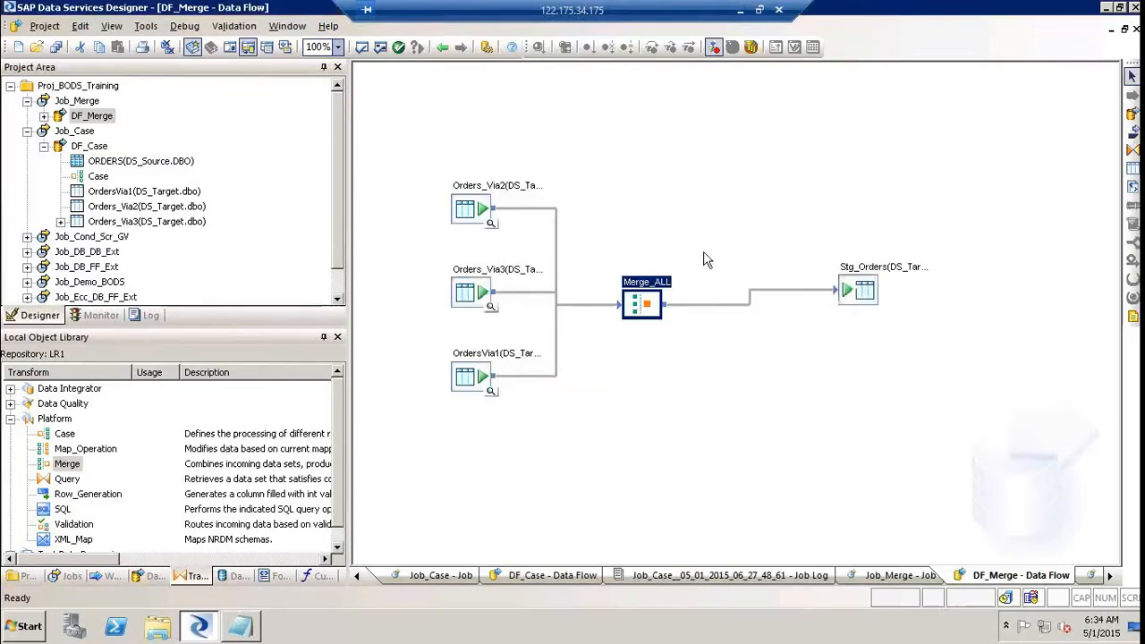
Step: Open the Merge_ALL transform, widen its editor area and review the three input schemas beside the output schema
{"action": "left_click", "coordinate": [640, 281]}
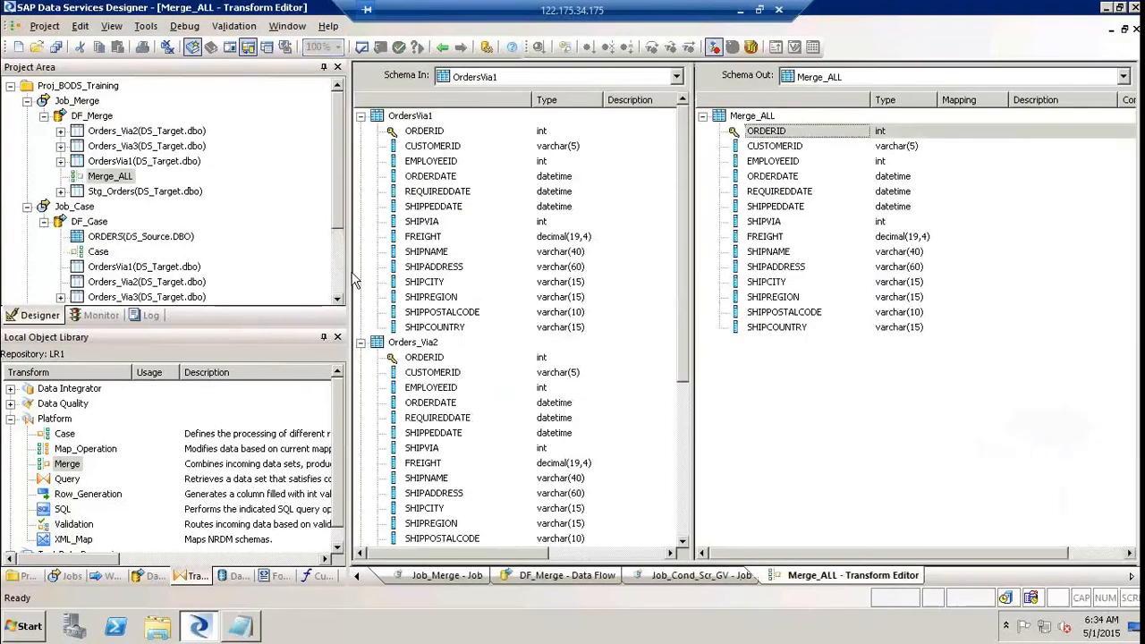
{"action": "left_click_drag", "start_coordinate": [349, 270], "coordinate": [229, 260]}
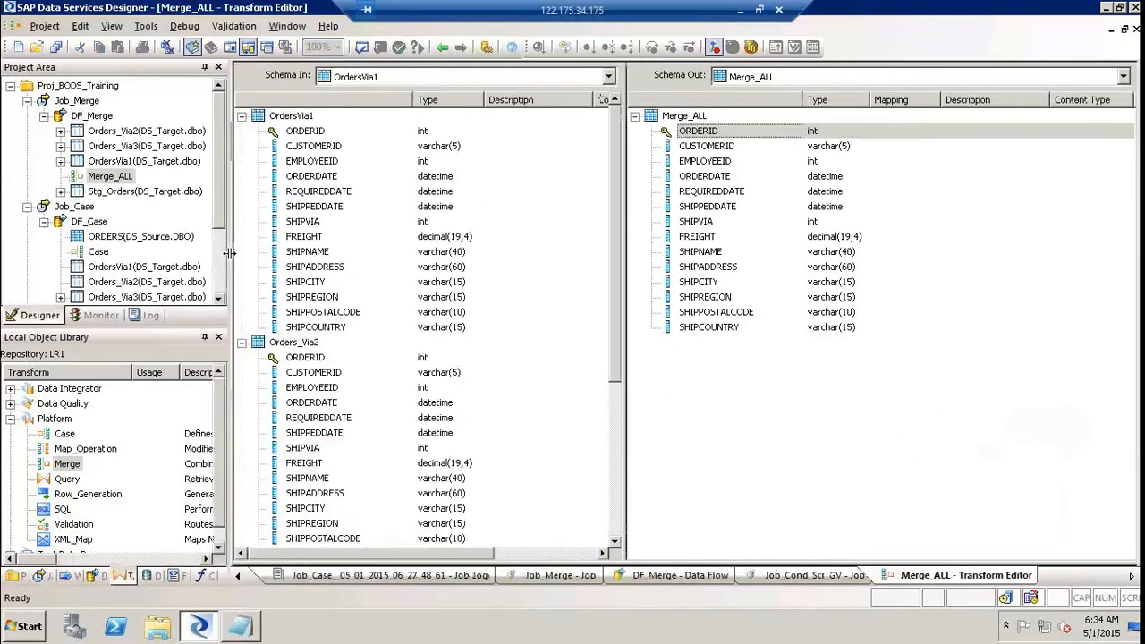
{"action": "left_click", "coordinate": [242, 116]}
{"action": "left_click", "coordinate": [241, 131]}
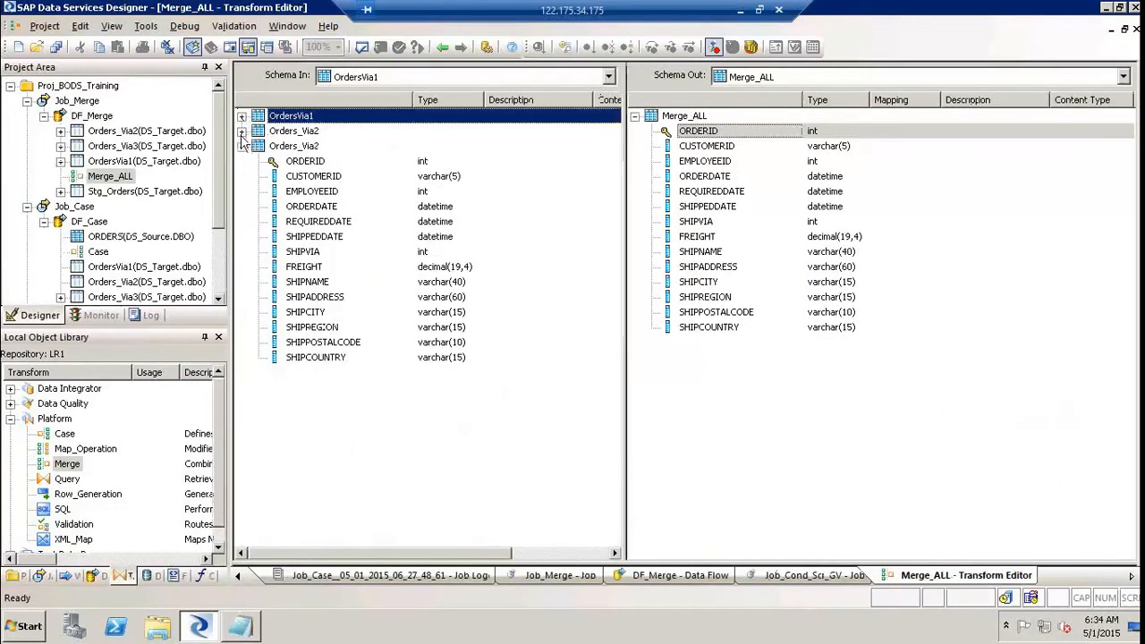
{"action": "left_click", "coordinate": [241, 146]}
{"action": "left_click", "coordinate": [242, 147]}
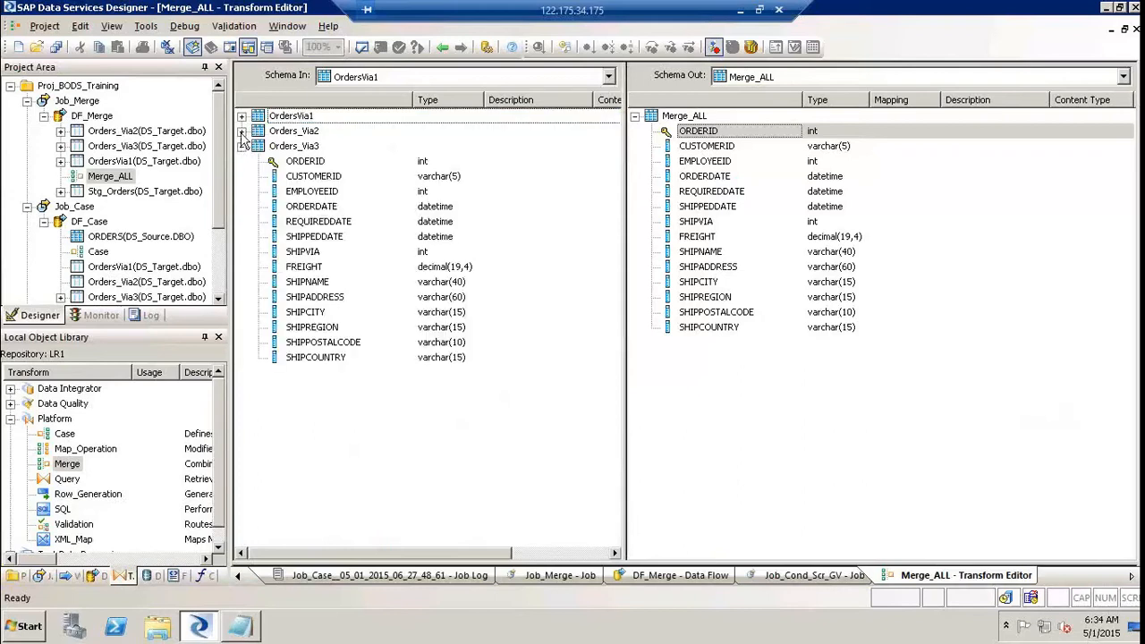
{"action": "left_click", "coordinate": [242, 131]}
{"action": "left_click", "coordinate": [242, 116]}
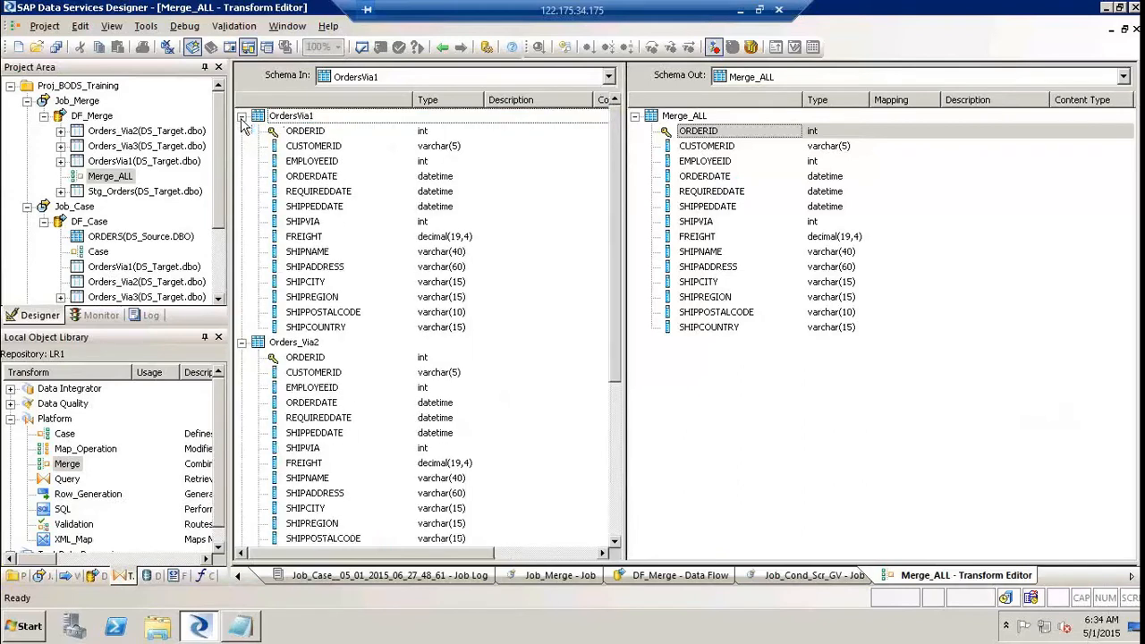
Step: Compare the column names and data types of OrdersVia1, Orders_Via2 and Orders_Via3 in Merge_ALL, and return to DF_Merge
{"action": "left_click", "coordinate": [315, 133]}
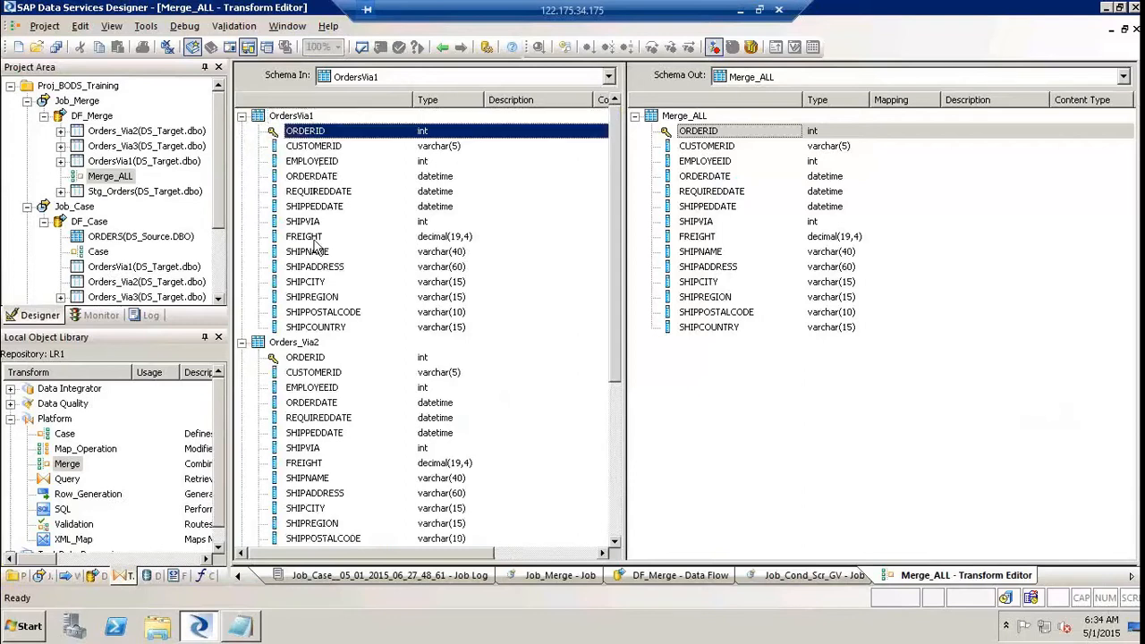
{"action": "left_click", "coordinate": [306, 329], "text": "ctrl"}
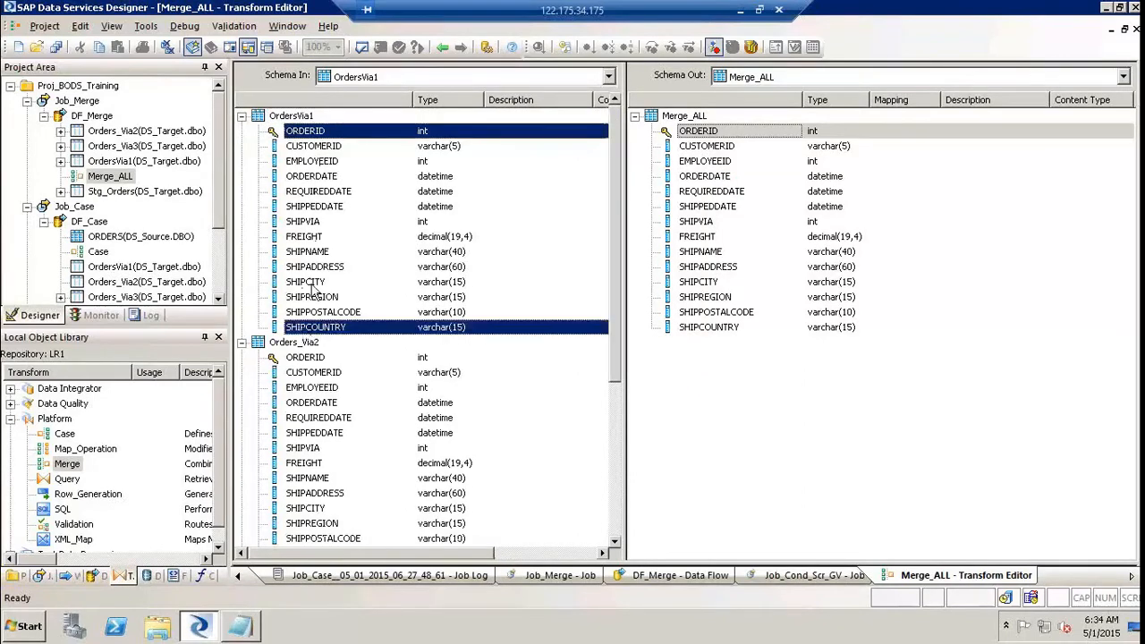
{"action": "left_click", "coordinate": [318, 135]}
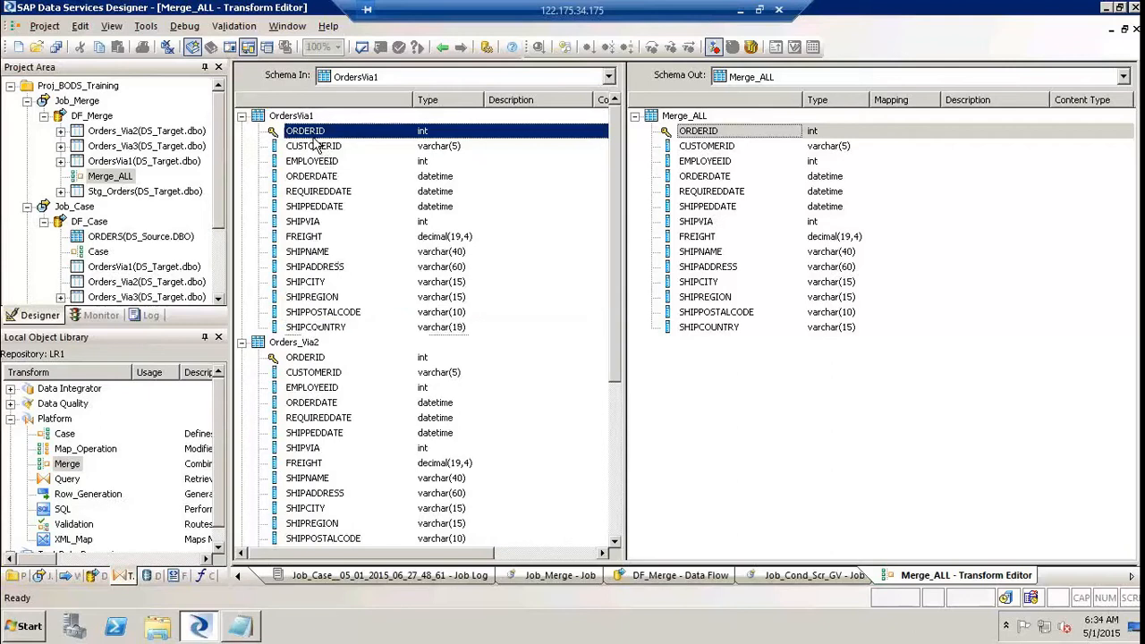
{"action": "left_click", "coordinate": [314, 329], "text": "shift"}
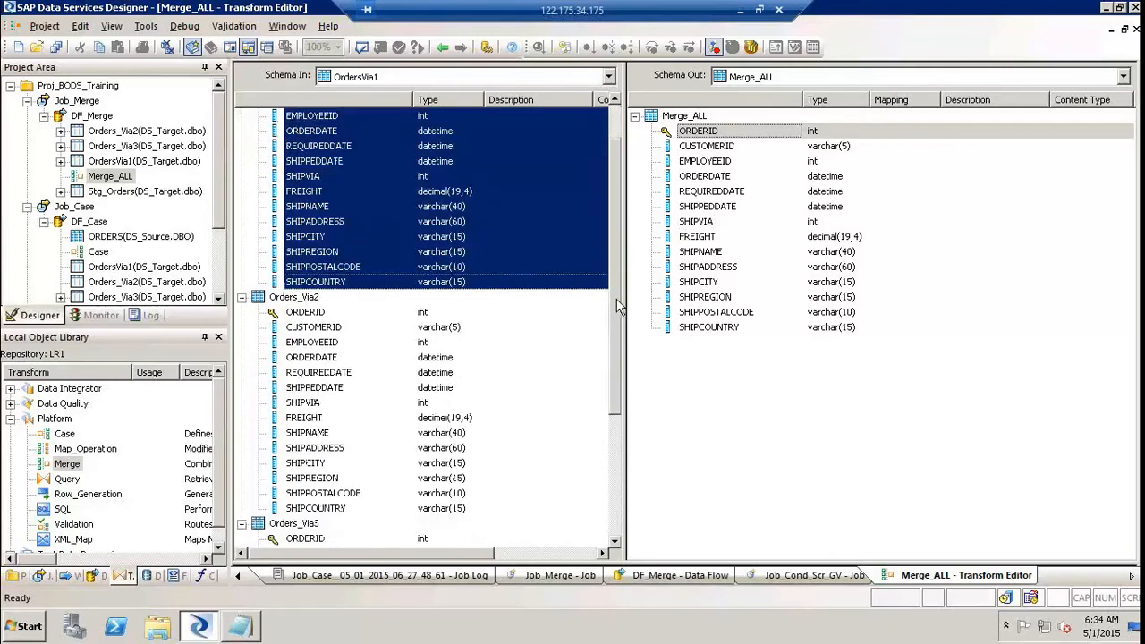
{"action": "scroll", "coordinate": [620, 304], "scroll_direction": "down", "scroll_amount": 3}
{"action": "left_click", "coordinate": [322, 254]}
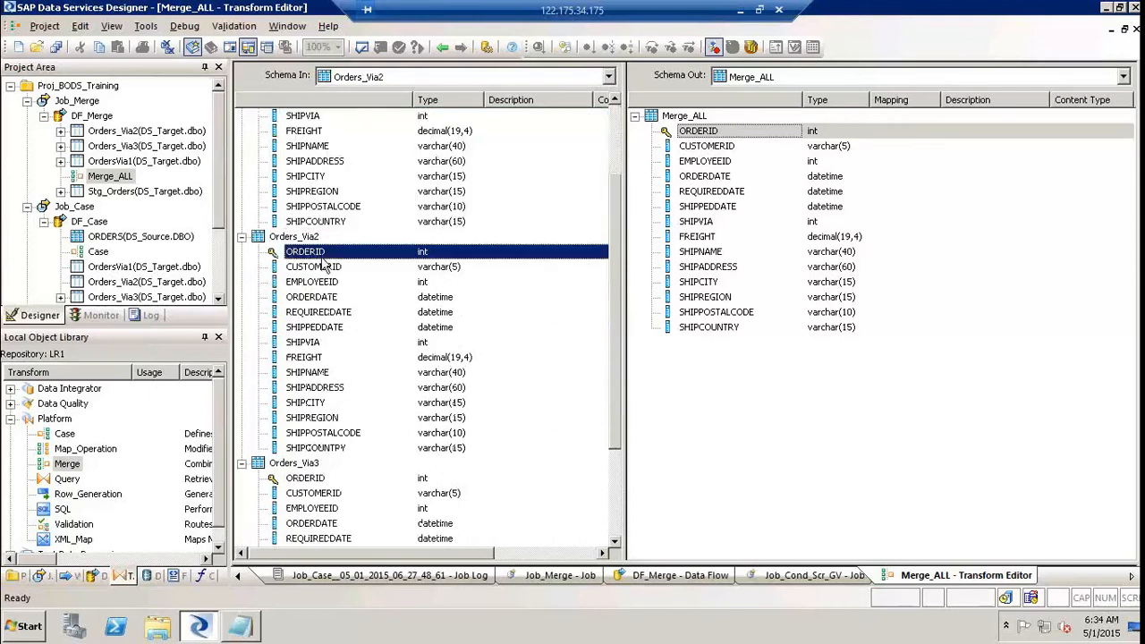
{"action": "left_click", "coordinate": [313, 449], "text": "shift"}
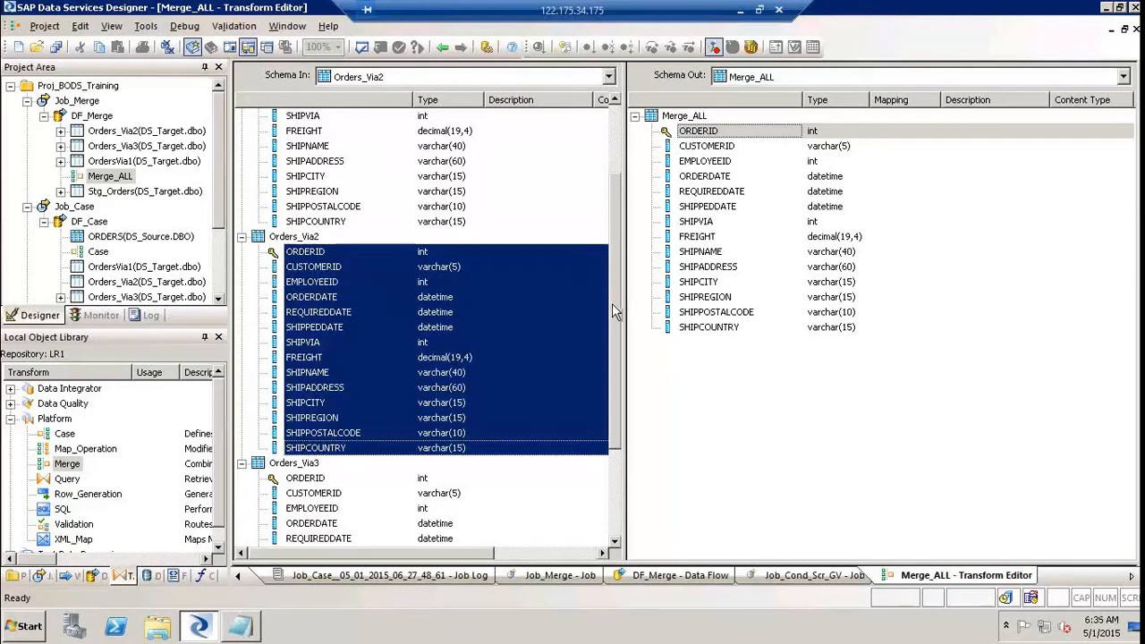
{"action": "scroll", "coordinate": [621, 457], "scroll_direction": "down", "scroll_amount": 3}
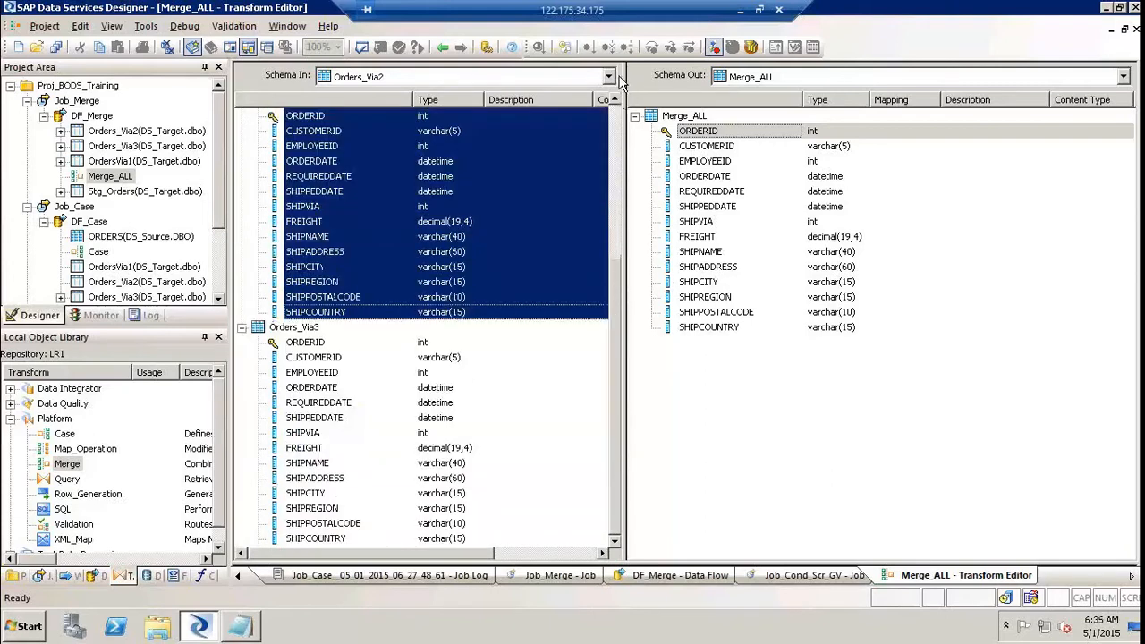
{"action": "scroll", "coordinate": [620, 116], "scroll_direction": "up", "scroll_amount": 5}
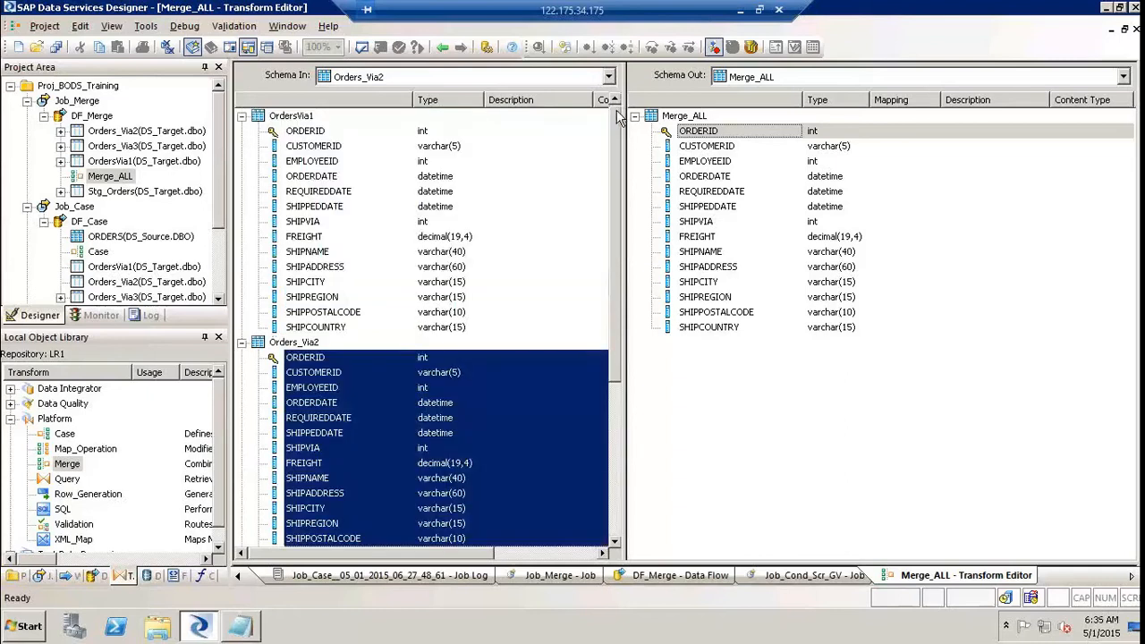
{"action": "left_click", "coordinate": [240, 117]}
{"action": "left_click", "coordinate": [241, 131]}
{"action": "left_click", "coordinate": [241, 146]}
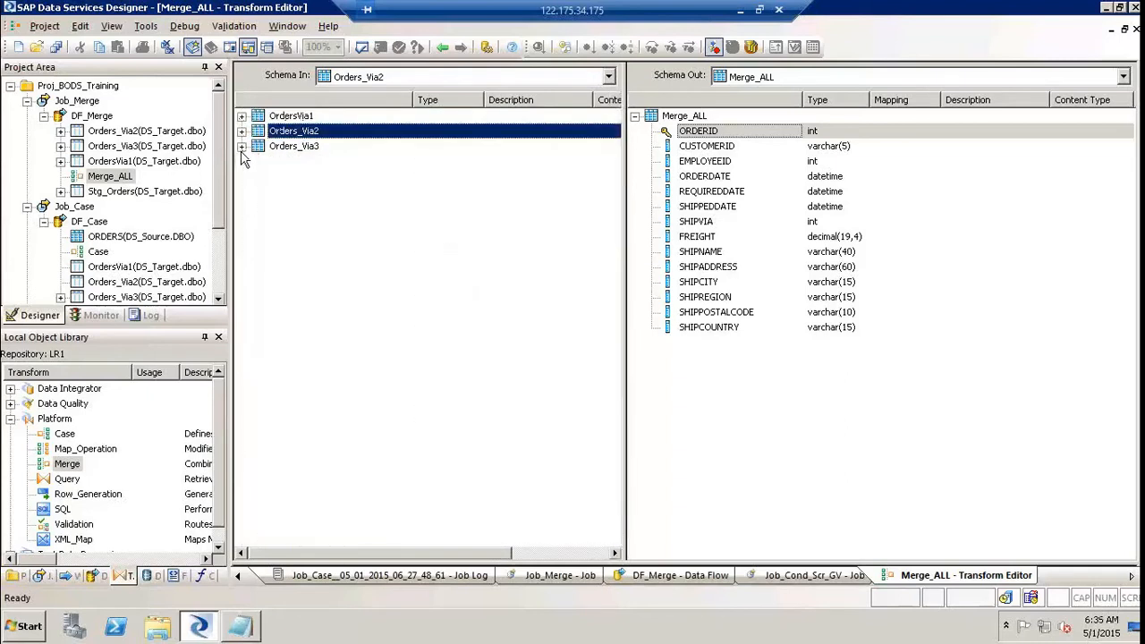
{"action": "left_click", "coordinate": [442, 47]}
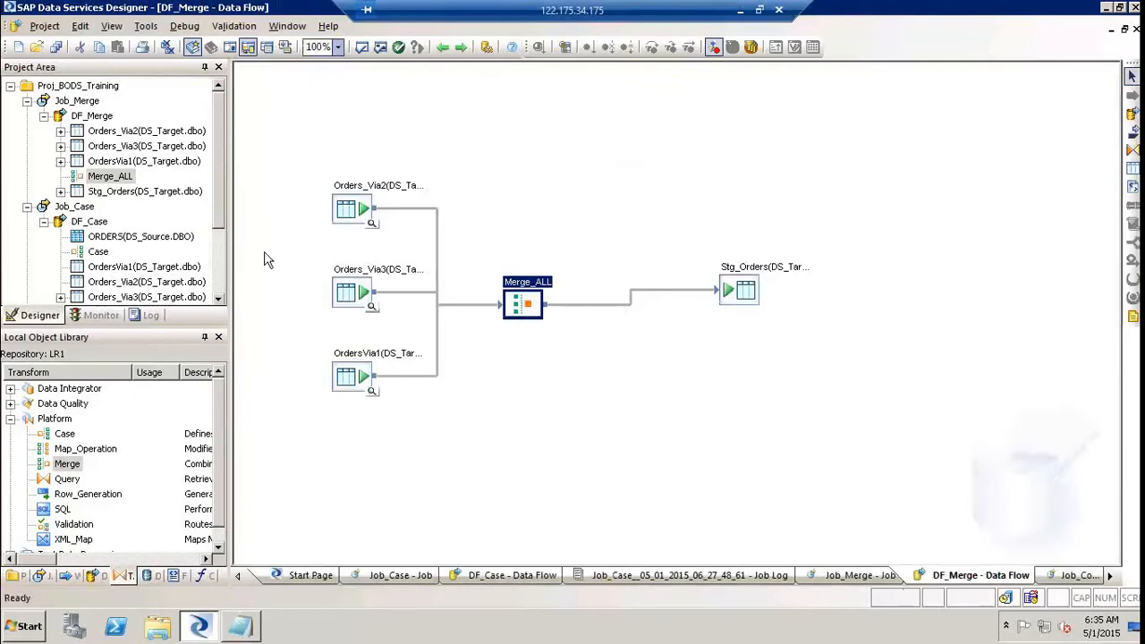
Step: Move the Orders_Via2 source away from the other two source tables and remove its connection to Merge_ALL
{"action": "left_click", "coordinate": [351, 213]}
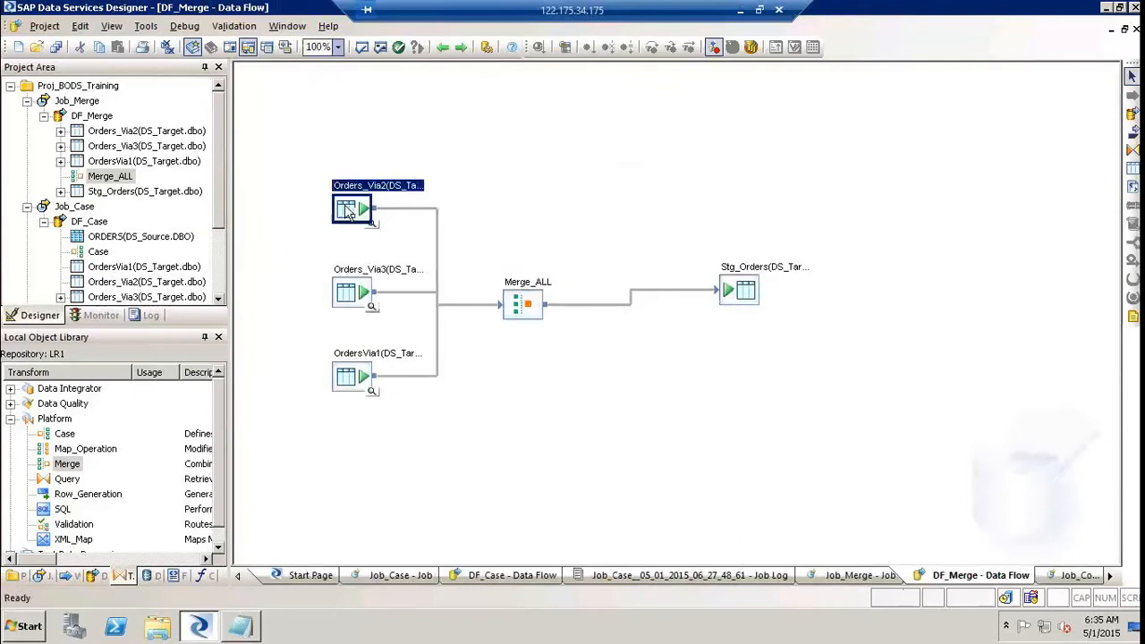
{"action": "left_click", "coordinate": [349, 296]}
{"action": "left_click", "coordinate": [349, 376]}
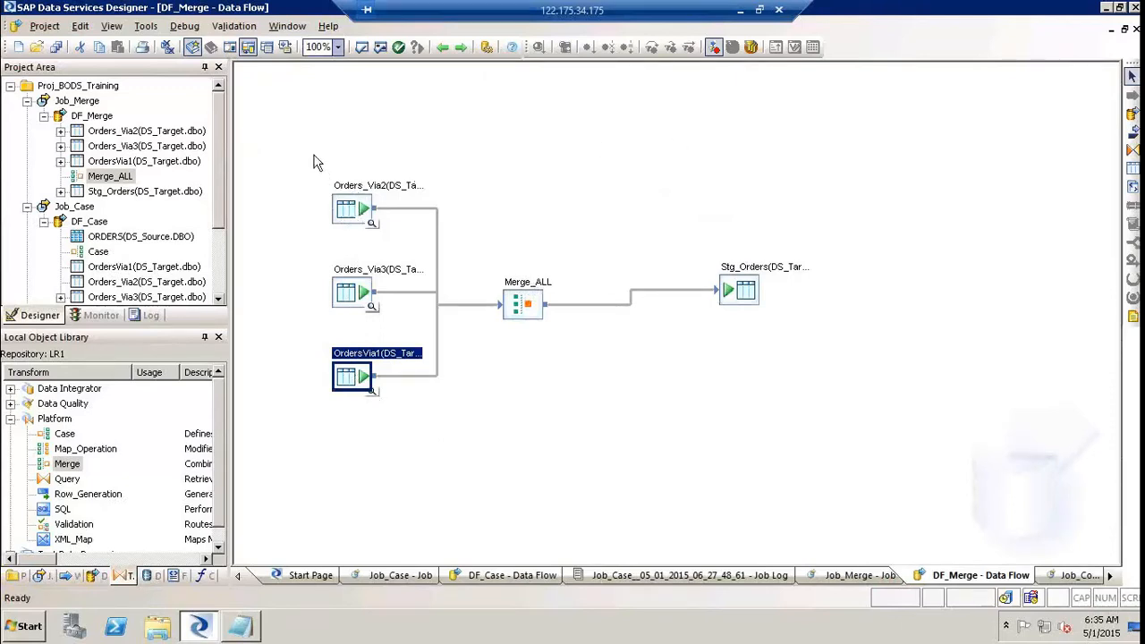
{"action": "left_click_drag", "start_coordinate": [364, 210], "coordinate": [322, 157]}
{"action": "left_click", "coordinate": [417, 195]}
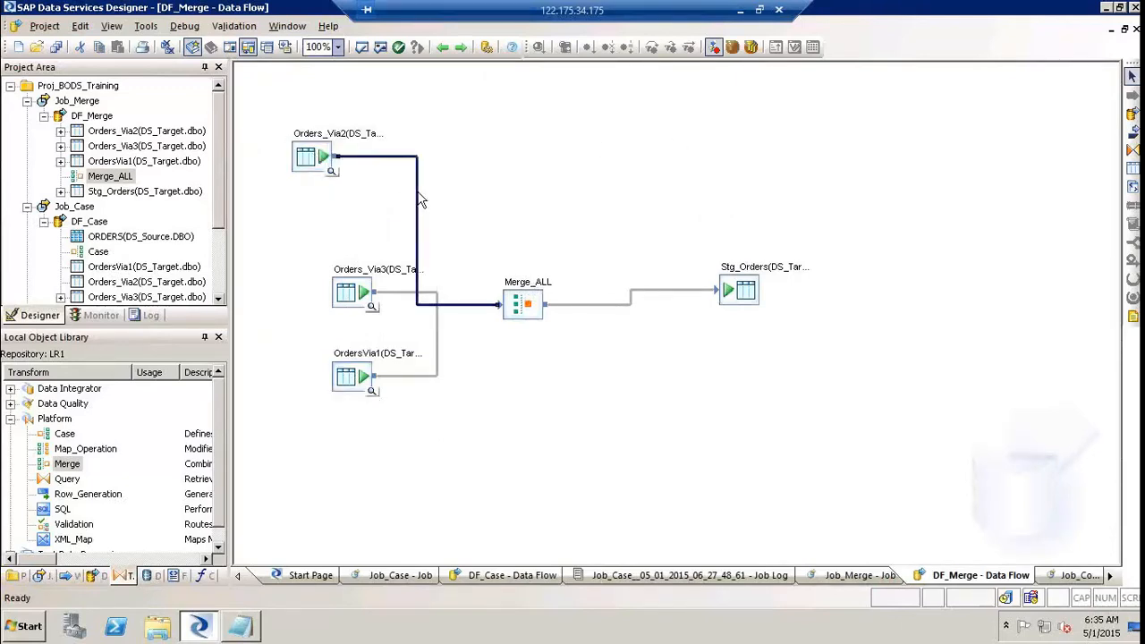
{"action": "key", "text": "Delete"}
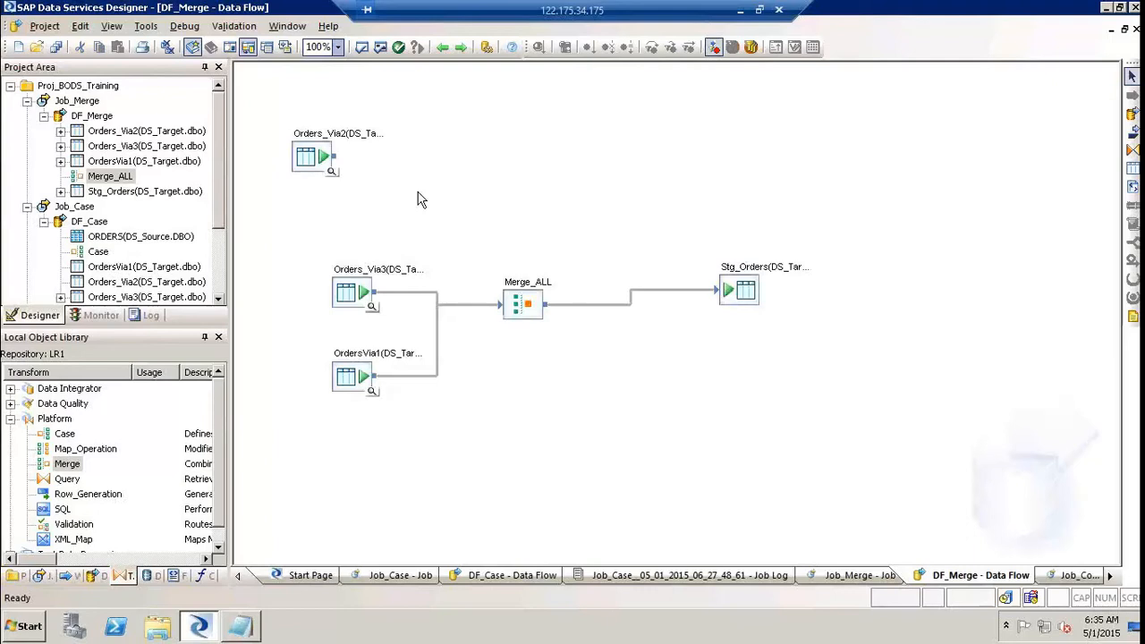
Step: Add a Query transform to DF_Merge and route Orders_Via2 through it into Merge_ALL
{"action": "left_click", "coordinate": [1132, 151]}
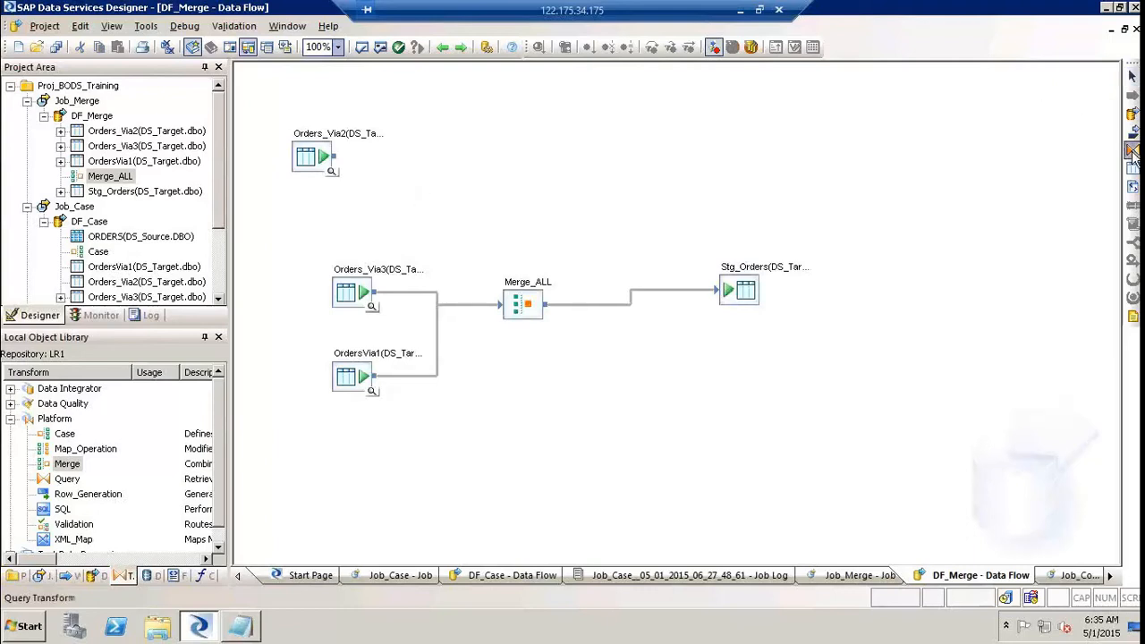
{"action": "left_click", "coordinate": [412, 186]}
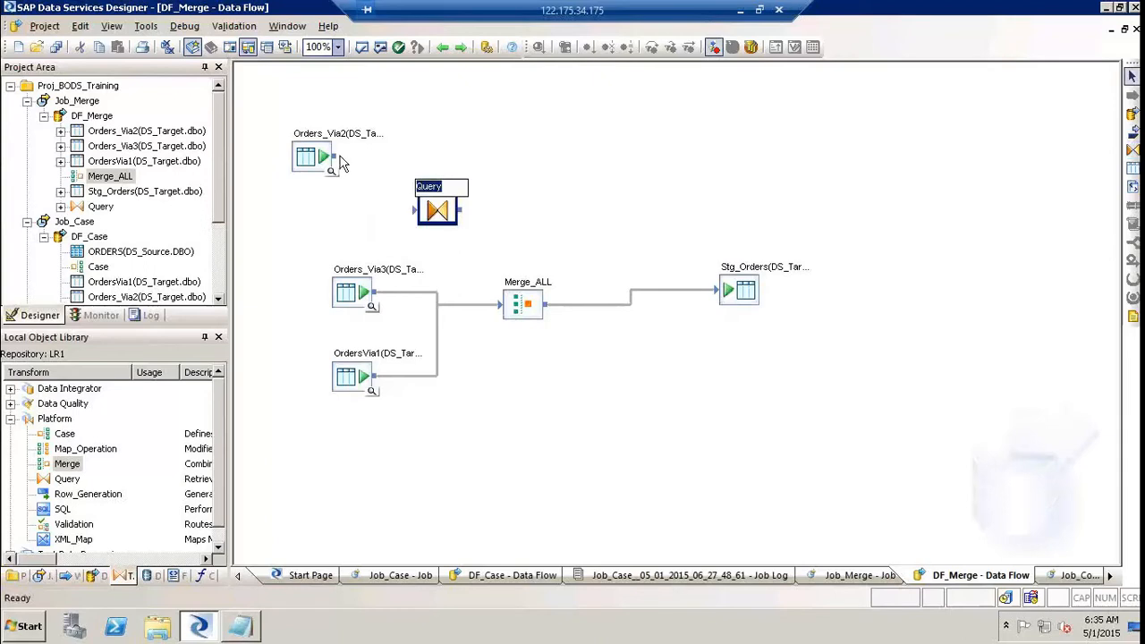
{"action": "left_click_drag", "start_coordinate": [340, 162], "coordinate": [436, 211]}
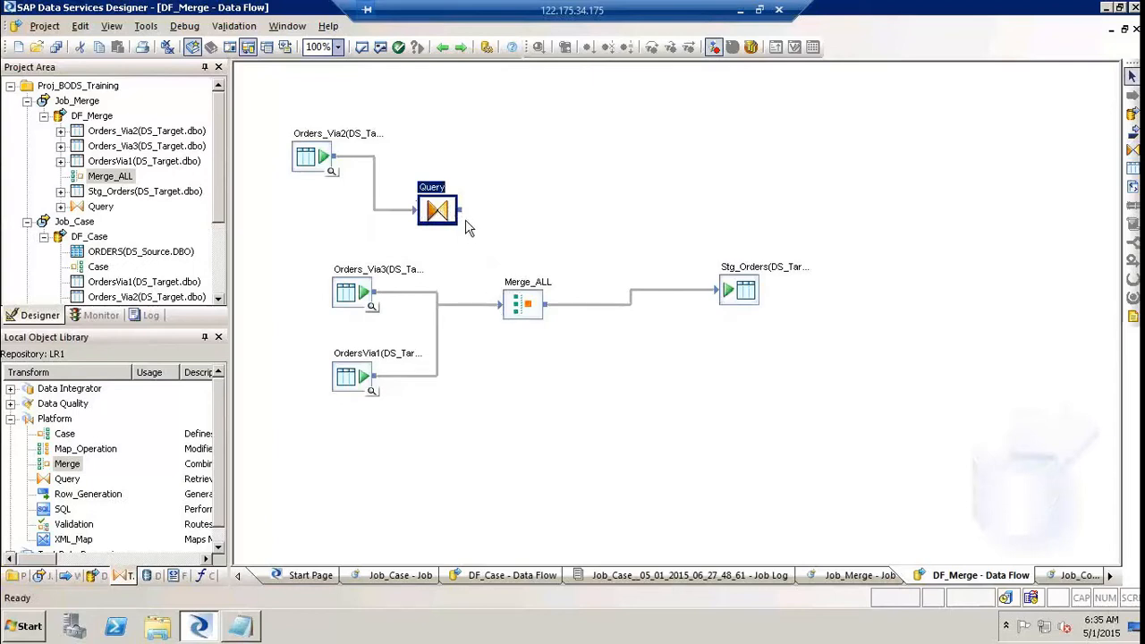
{"action": "left_click_drag", "start_coordinate": [467, 215], "coordinate": [499, 305]}
{"action": "left_click", "coordinate": [365, 380]}
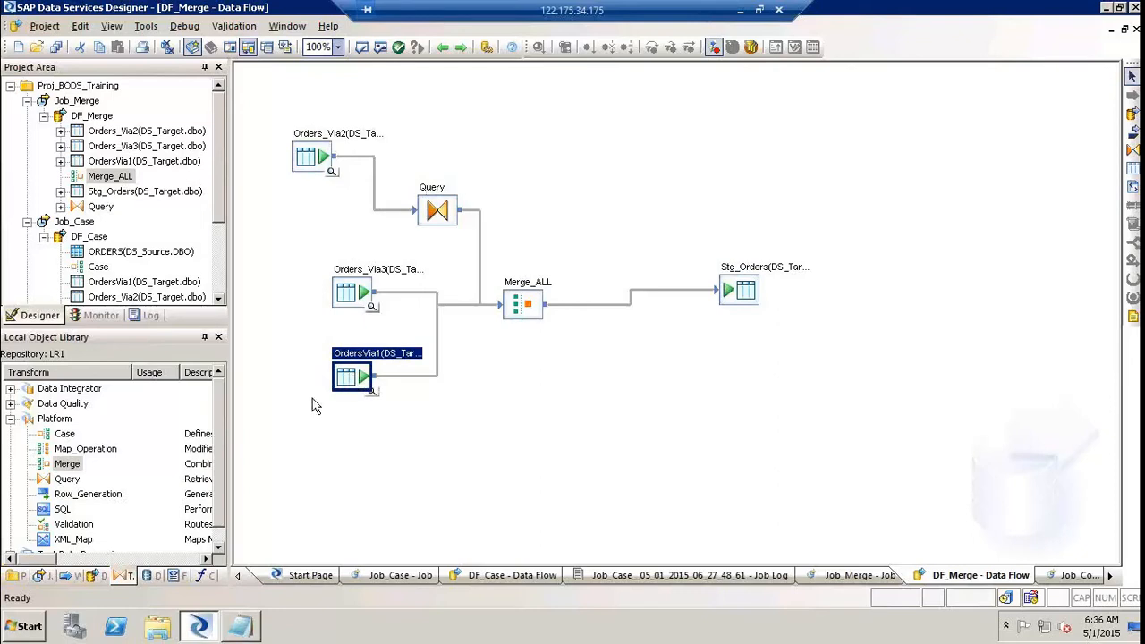
Step: Open the Query transform and map all Orders_Via2 columns, from ORDERID to SHIPCOUNTRY, to its output schema
{"action": "double_click", "coordinate": [436, 192]}
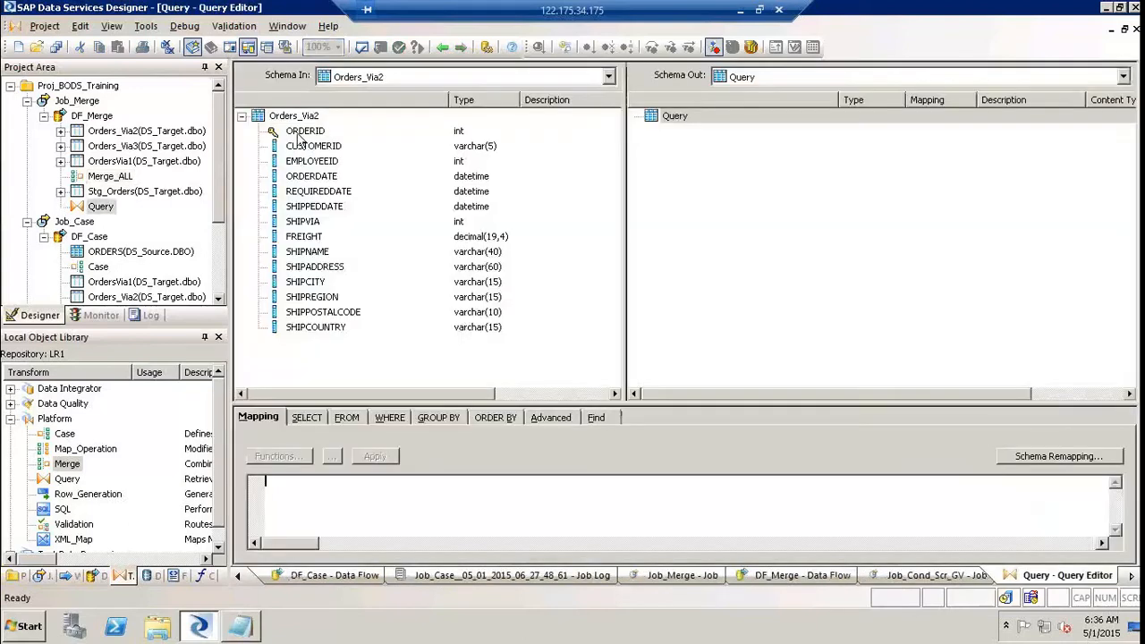
{"action": "left_click", "coordinate": [299, 135]}
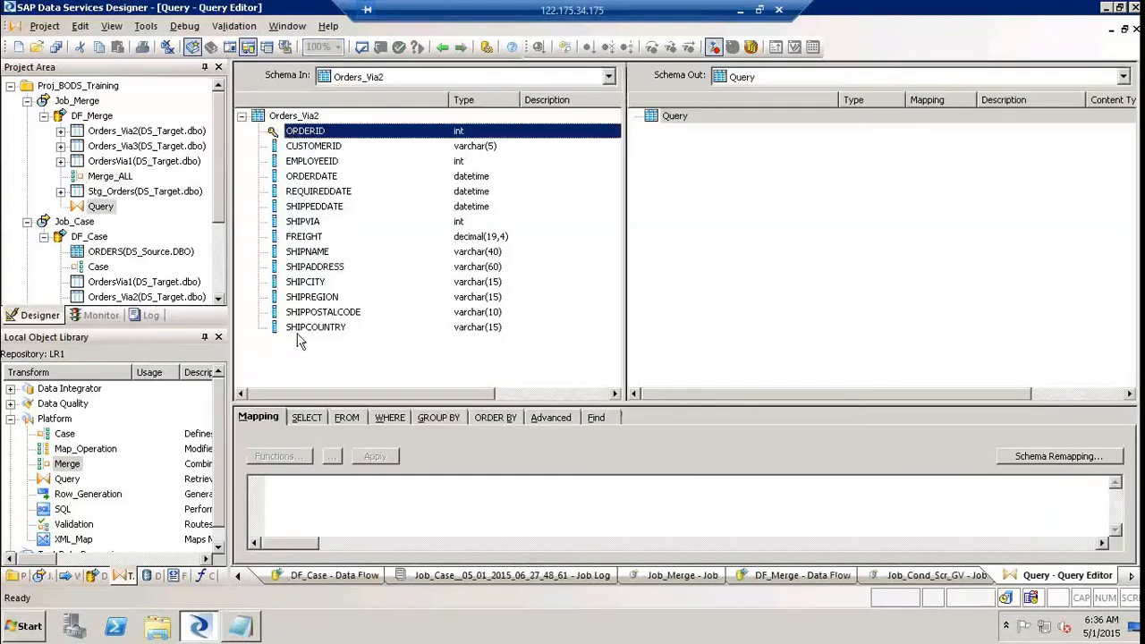
{"action": "left_click", "coordinate": [300, 328], "text": "shift"}
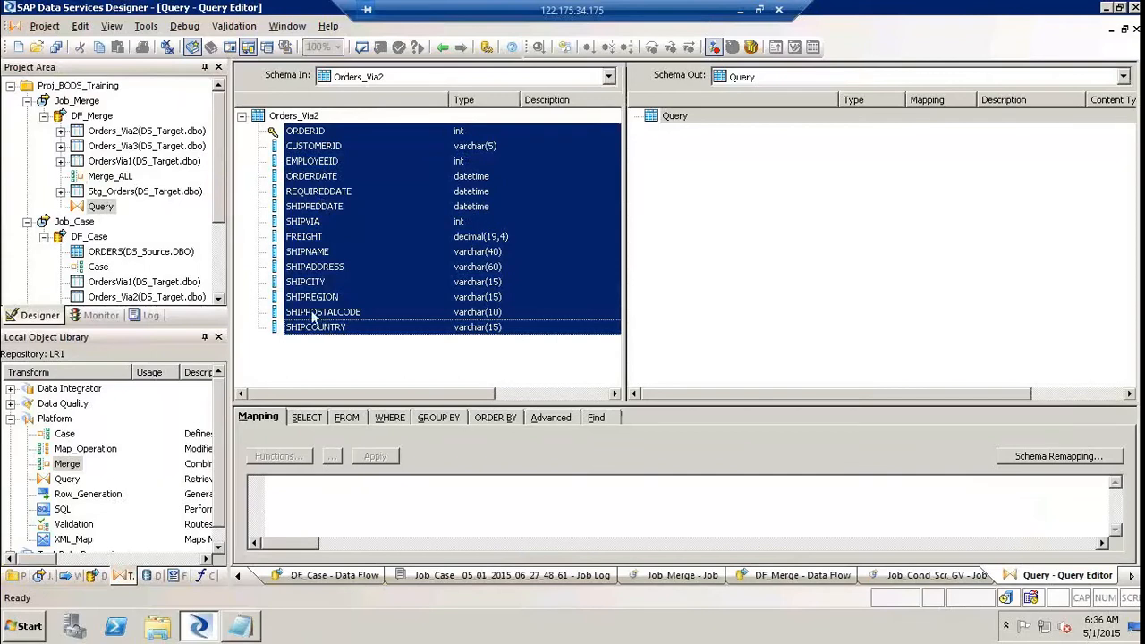
{"action": "left_click", "coordinate": [308, 227], "text": "shift"}
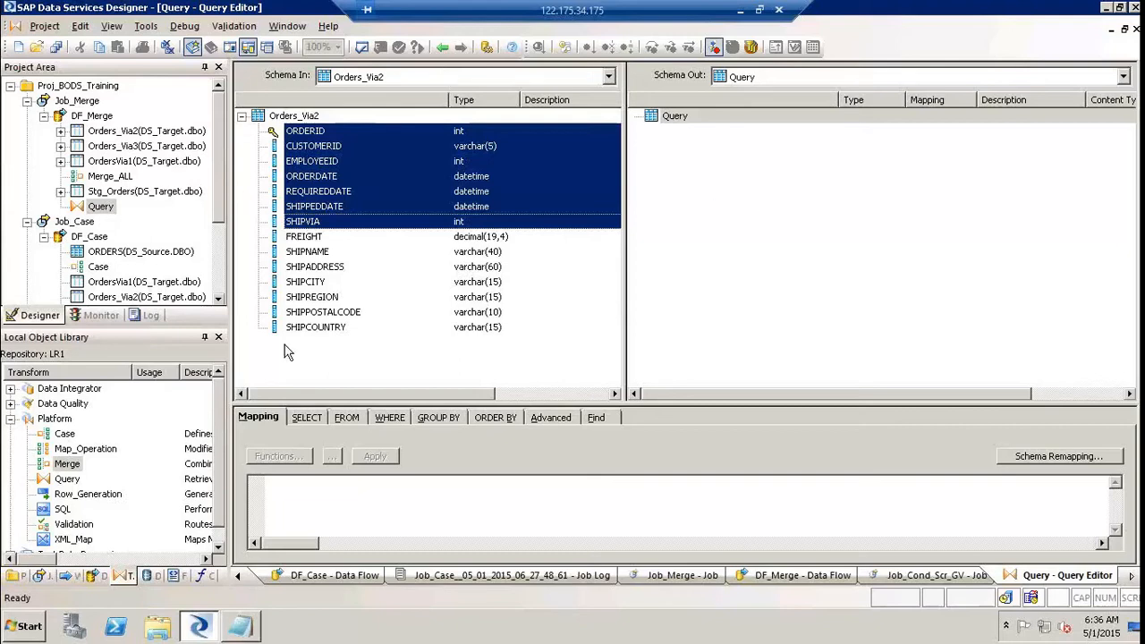
{"action": "left_click", "coordinate": [331, 320], "text": "shift"}
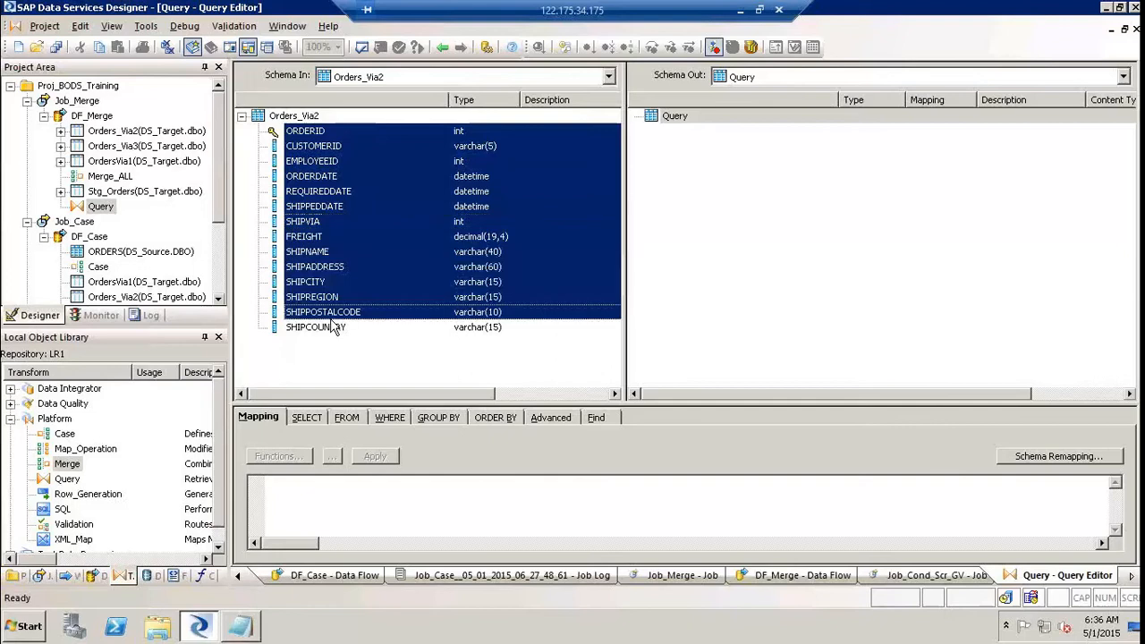
{"action": "left_click", "coordinate": [332, 328], "text": "shift"}
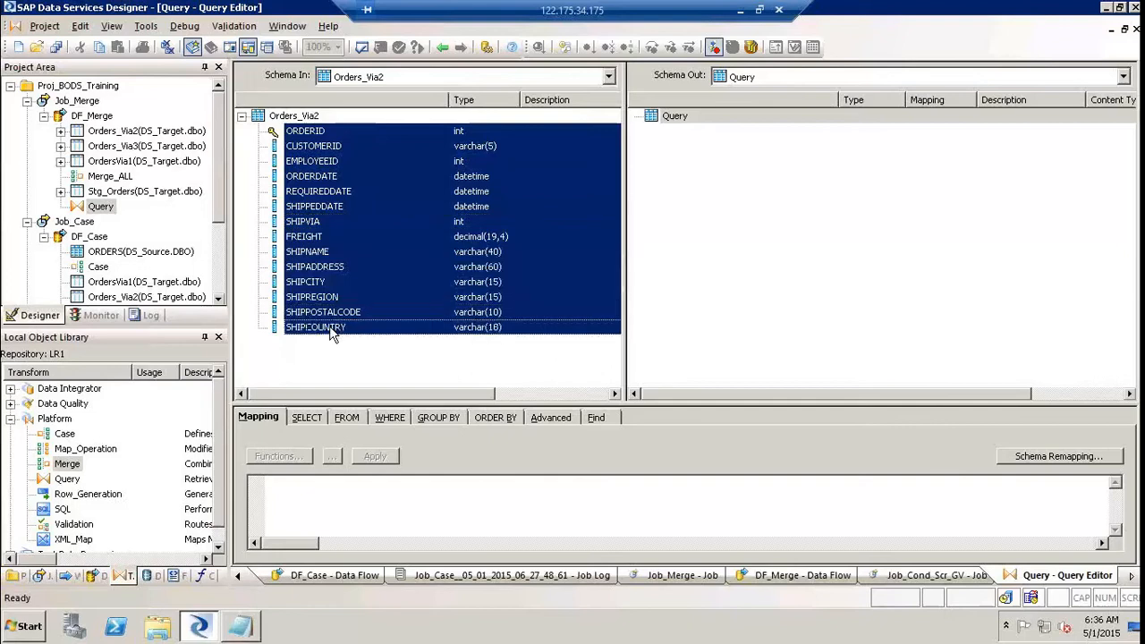
{"action": "right_click", "coordinate": [307, 227]}
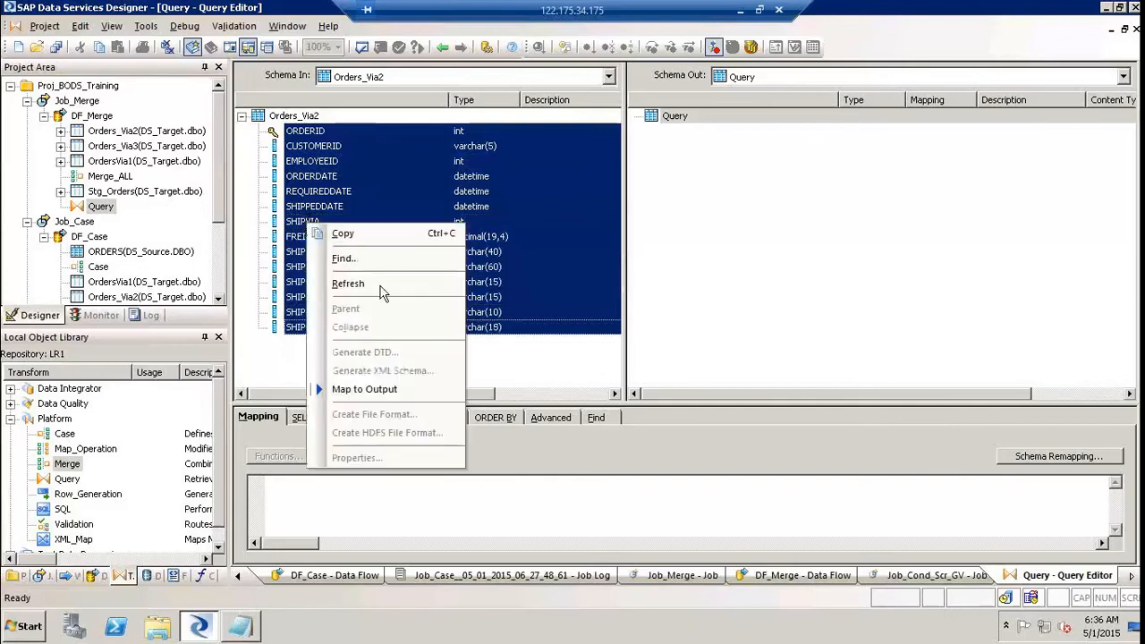
{"action": "left_click", "coordinate": [412, 388]}
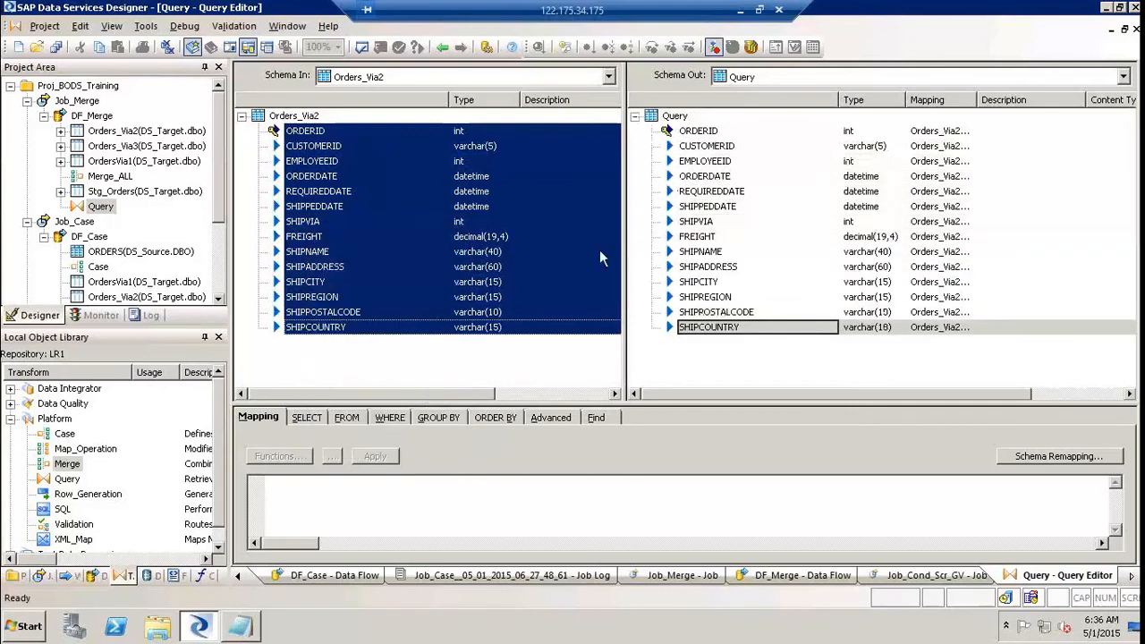
Step: Rename the ORDERID column in the Query output schema as ORDR_ID
{"action": "left_click", "coordinate": [706, 133]}
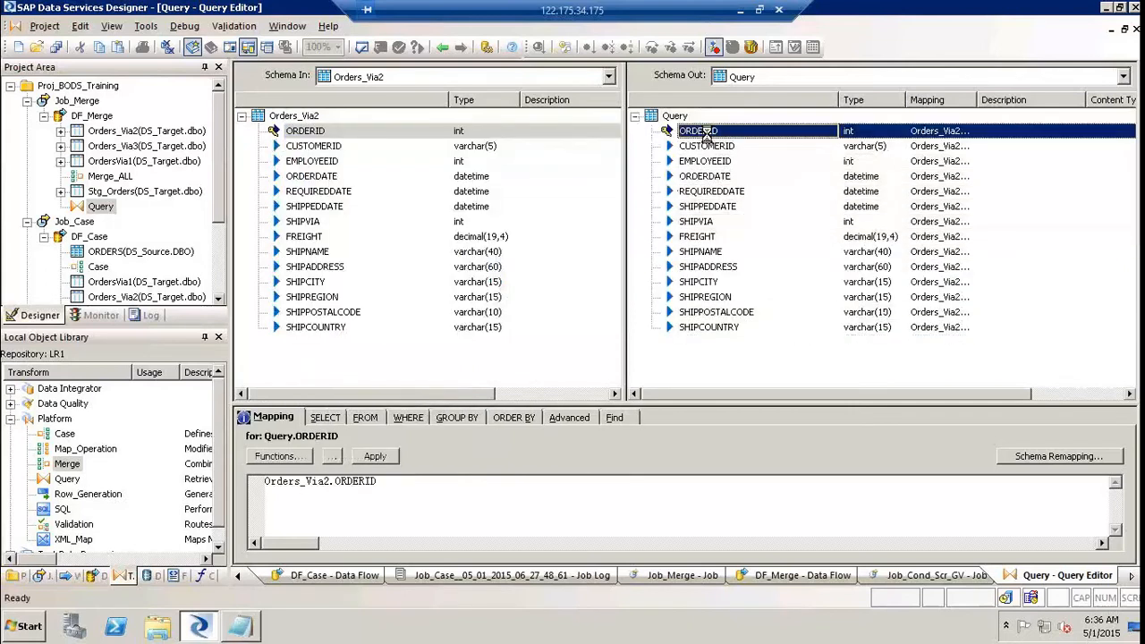
{"action": "double_click", "coordinate": [706, 133]}
{"action": "type", "text": "O"}
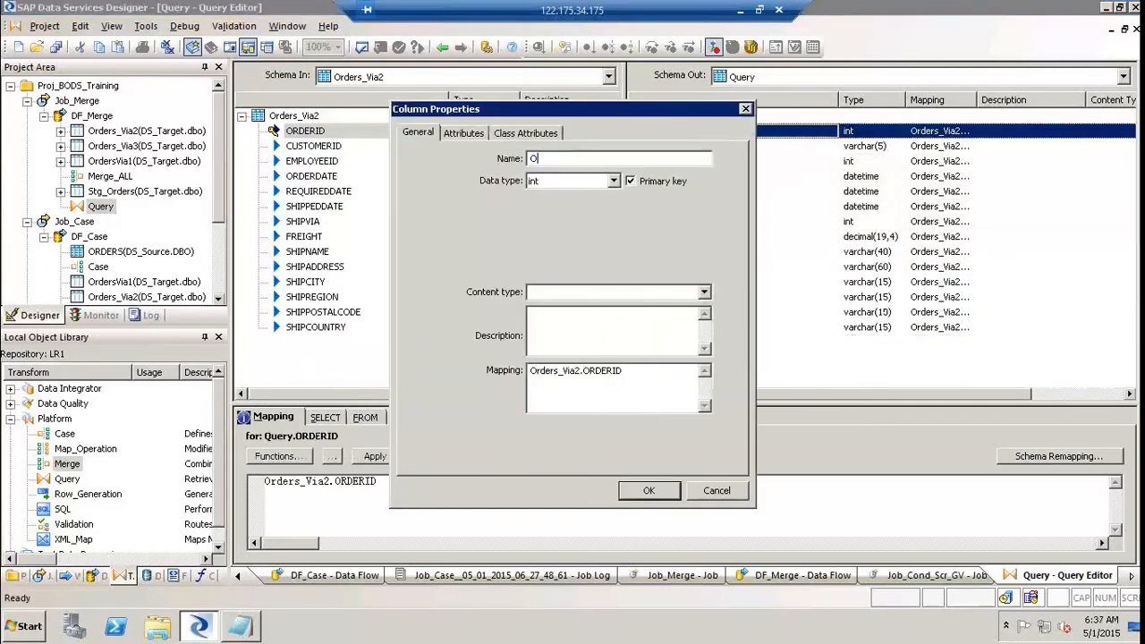
{"action": "type", "text": "RDR_ID"}
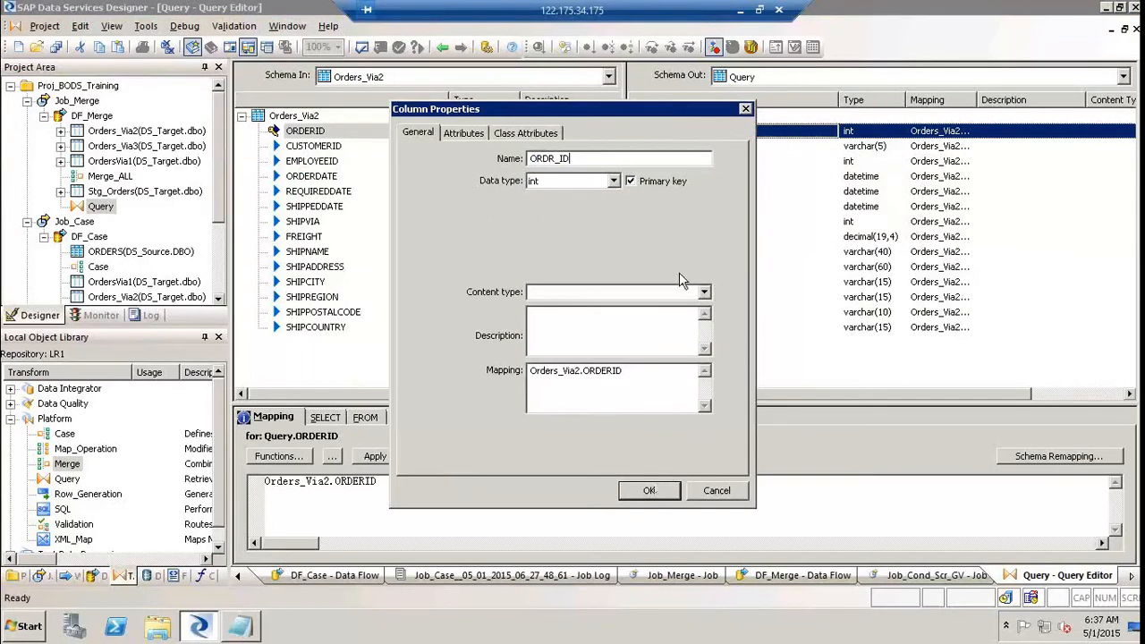
{"action": "left_click", "coordinate": [637, 490]}
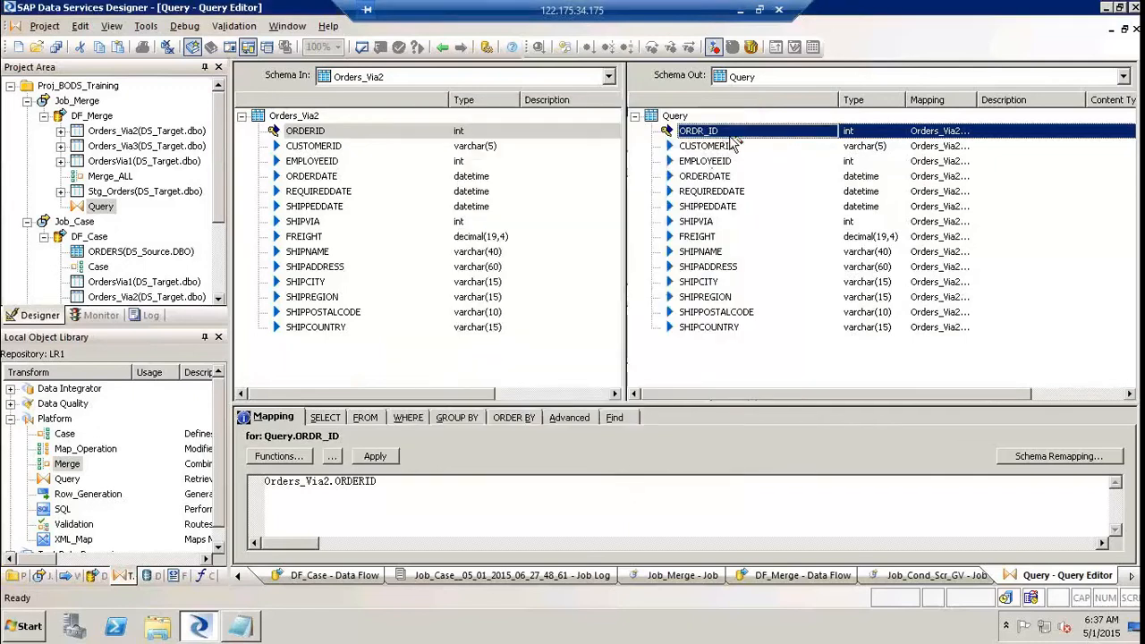
Step: Restore the name ORDERID on the first column of the Query output and return to DF_Merge
{"action": "double_click", "coordinate": [723, 134]}
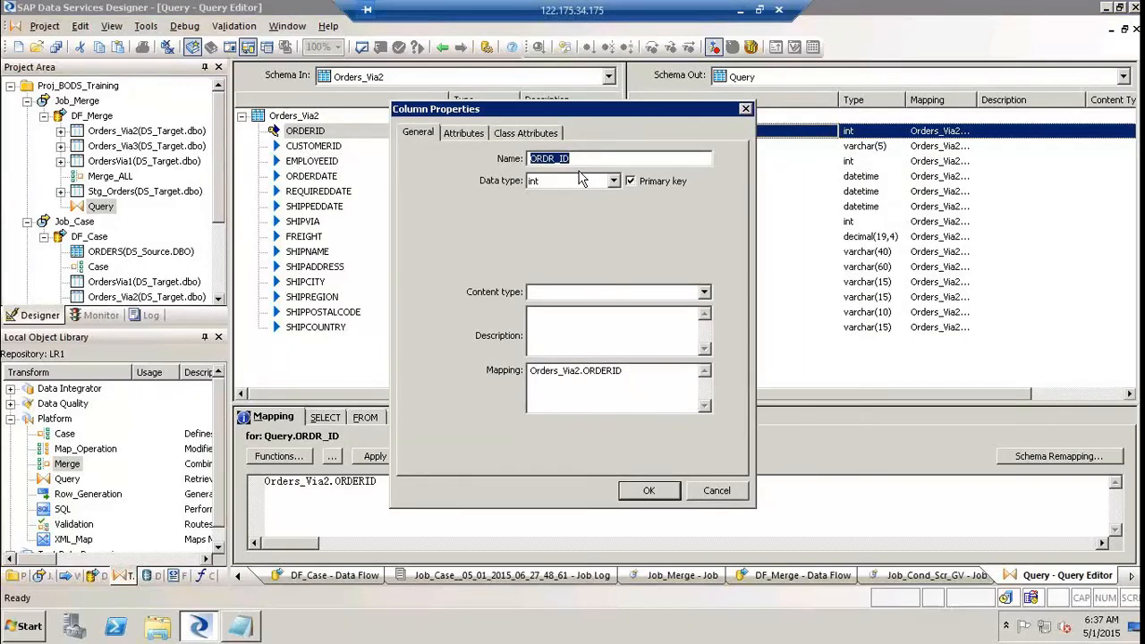
{"action": "type", "text": "ORDERID"}
{"action": "left_click", "coordinate": [651, 490]}
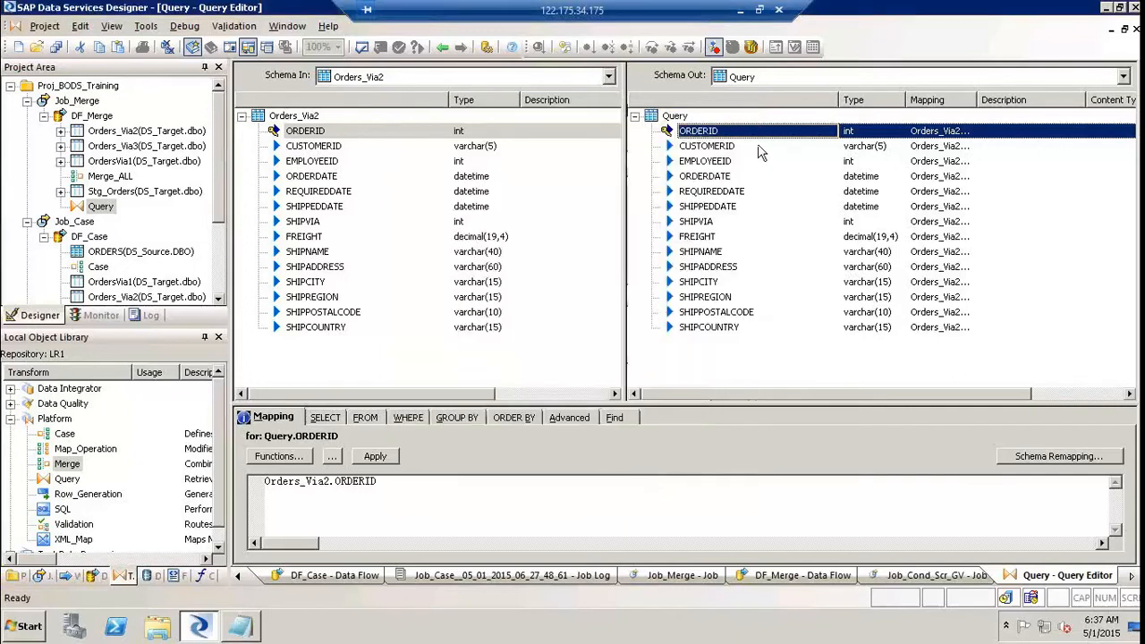
{"action": "left_click", "coordinate": [459, 51]}
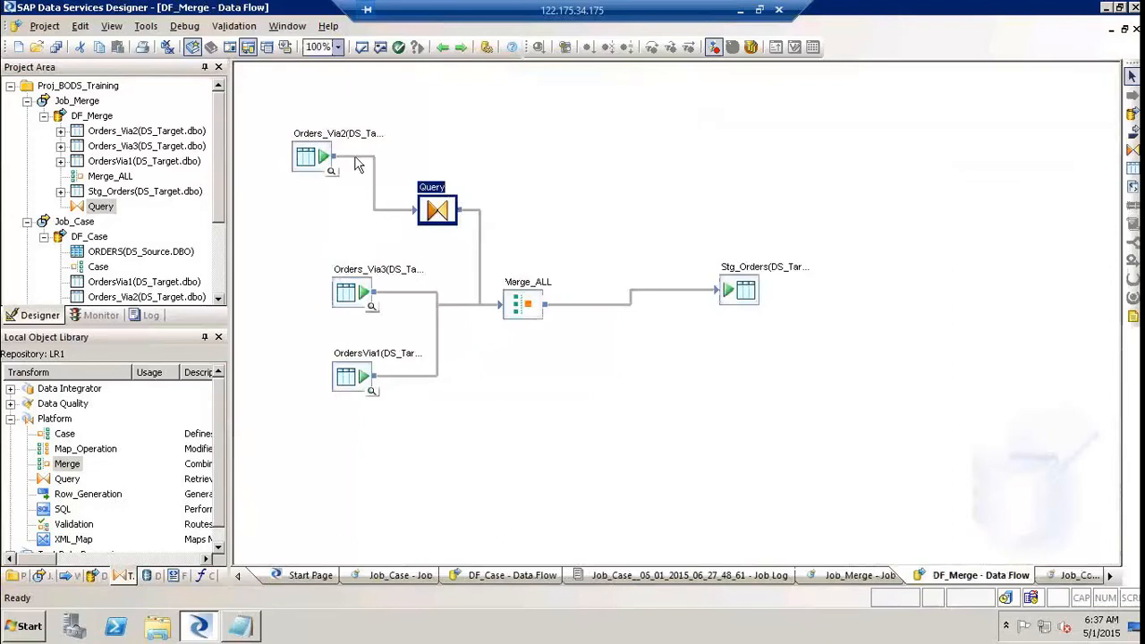
{"action": "left_click", "coordinate": [351, 383]}
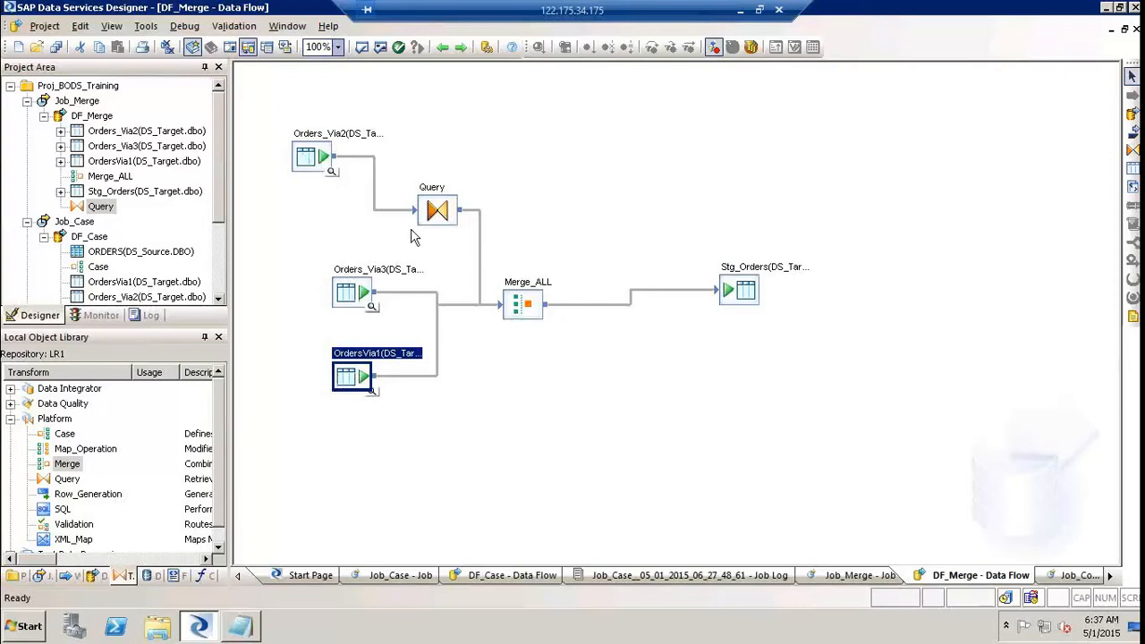
Step: Delete the Query transform, connect Orders_Via2 directly to Merge_ALL and align it above Orders_Via3
{"action": "left_click", "coordinate": [440, 218]}
{"action": "key", "text": "Delete"}
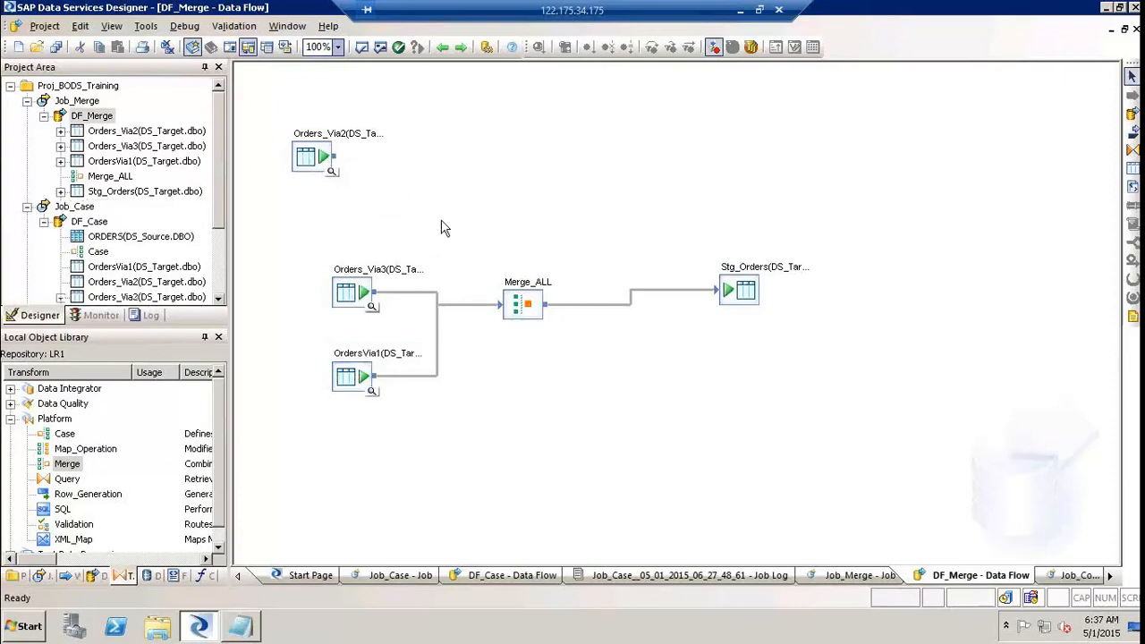
{"action": "left_click_drag", "start_coordinate": [334, 157], "coordinate": [502, 307]}
{"action": "left_click_drag", "start_coordinate": [320, 165], "coordinate": [363, 219]}
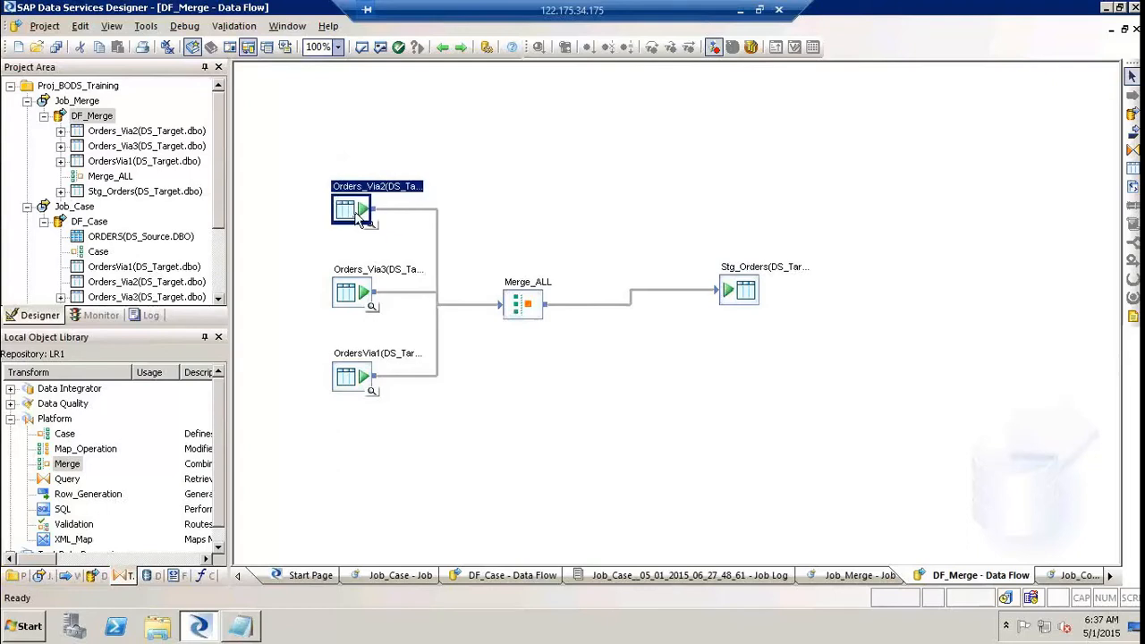
Step: Validate all objects in DF_Merge, close the validation output and execute Job_Merge
{"action": "left_click", "coordinate": [385, 51]}
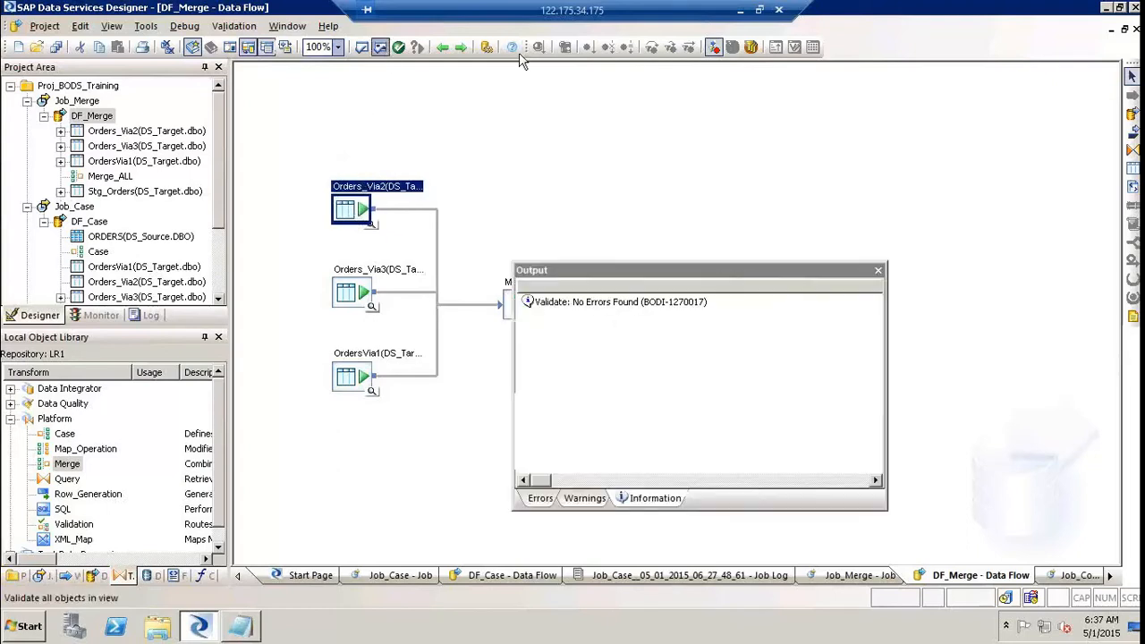
{"action": "left_click", "coordinate": [877, 268]}
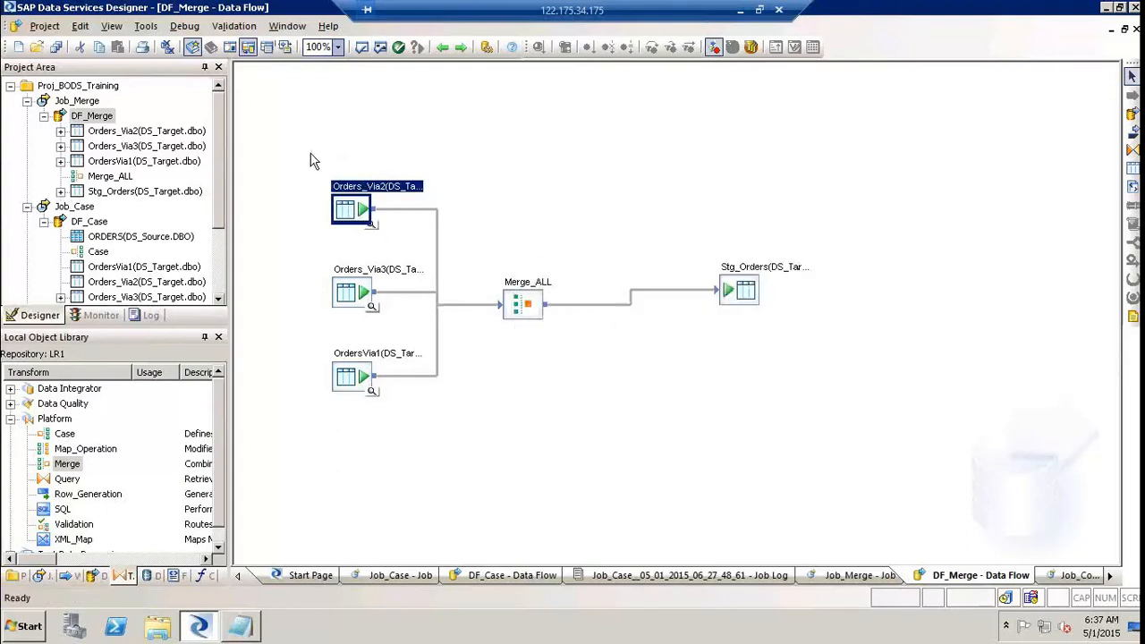
{"action": "left_click", "coordinate": [77, 102]}
{"action": "right_click", "coordinate": [77, 105]}
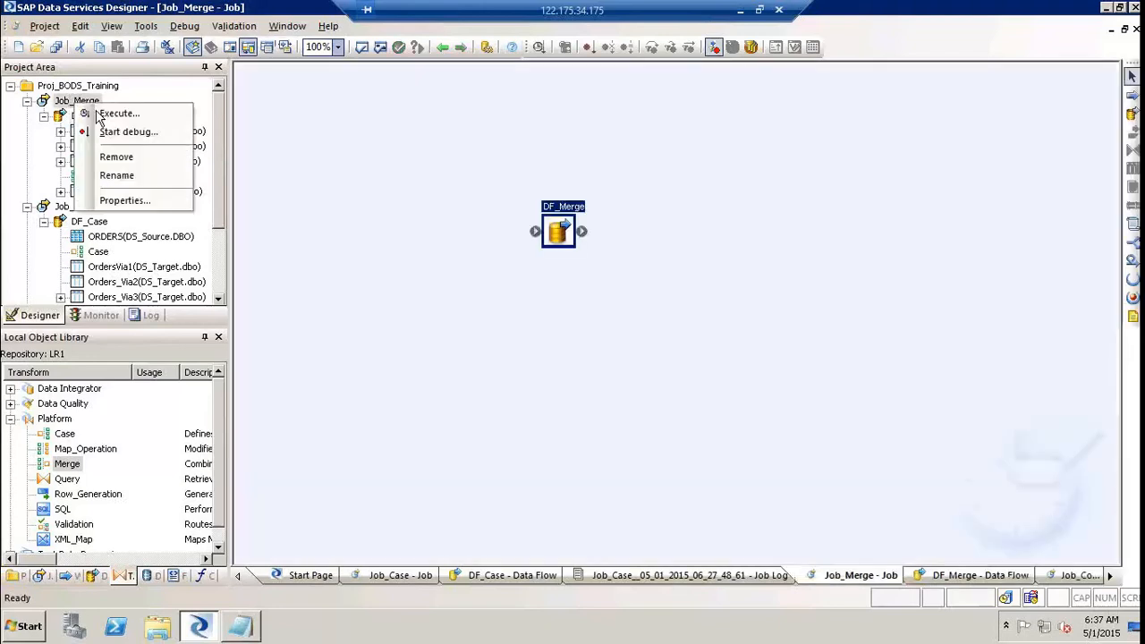
{"action": "key", "text": "Escape"}
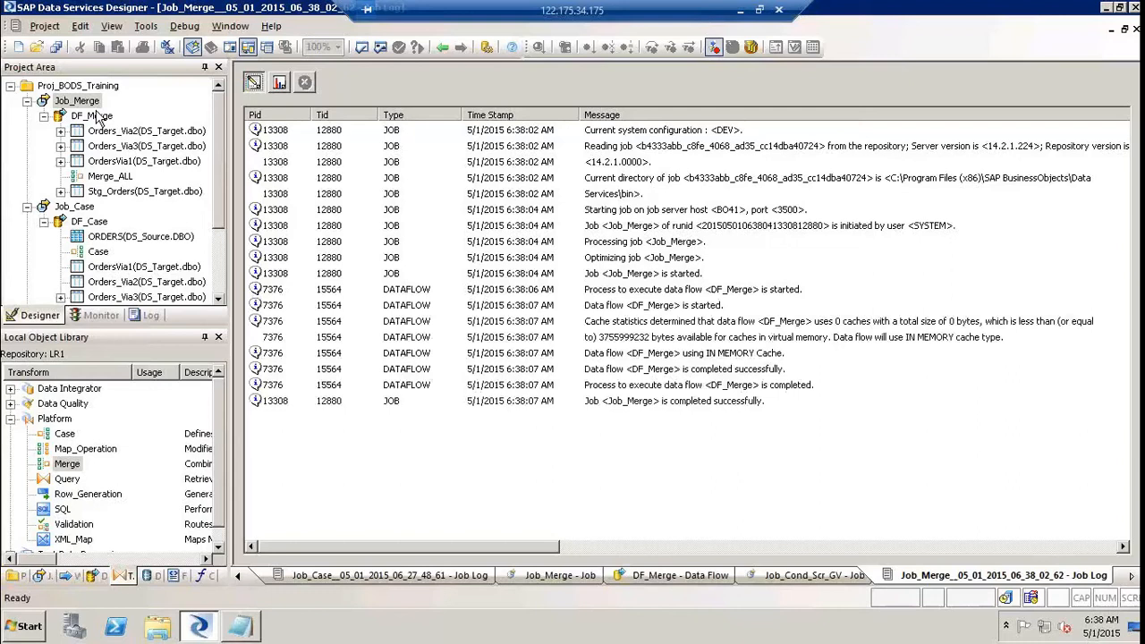
Step: View the data in DF_Merge's Stg_Orders target and DF_Case's ORDERS source to compare their record counts
{"action": "left_click", "coordinate": [89, 116]}
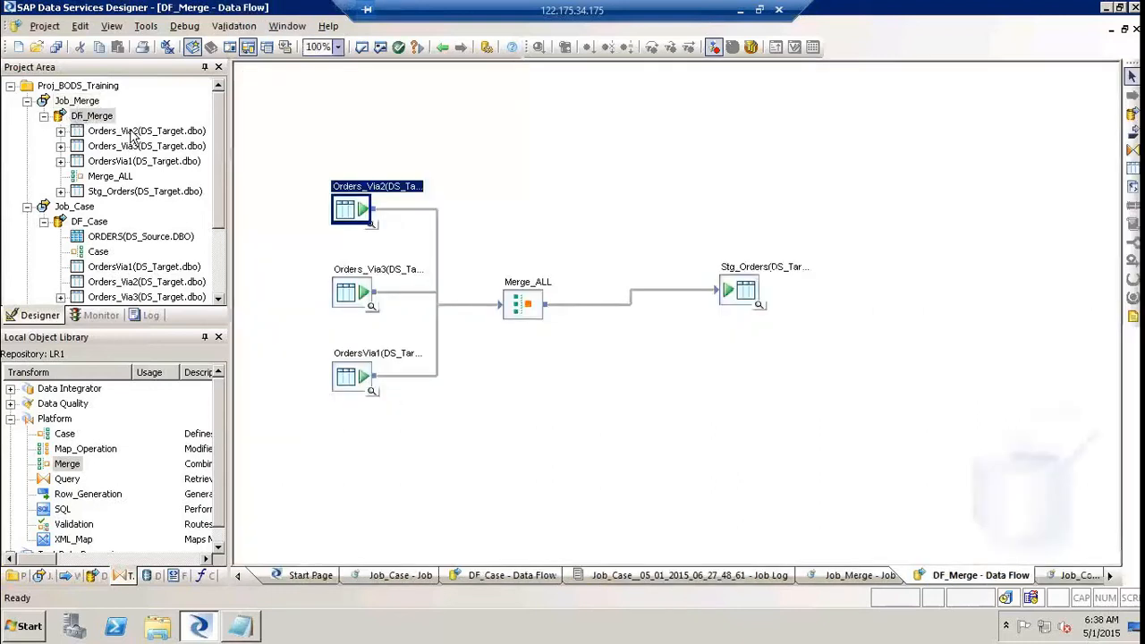
{"action": "left_click", "coordinate": [765, 317]}
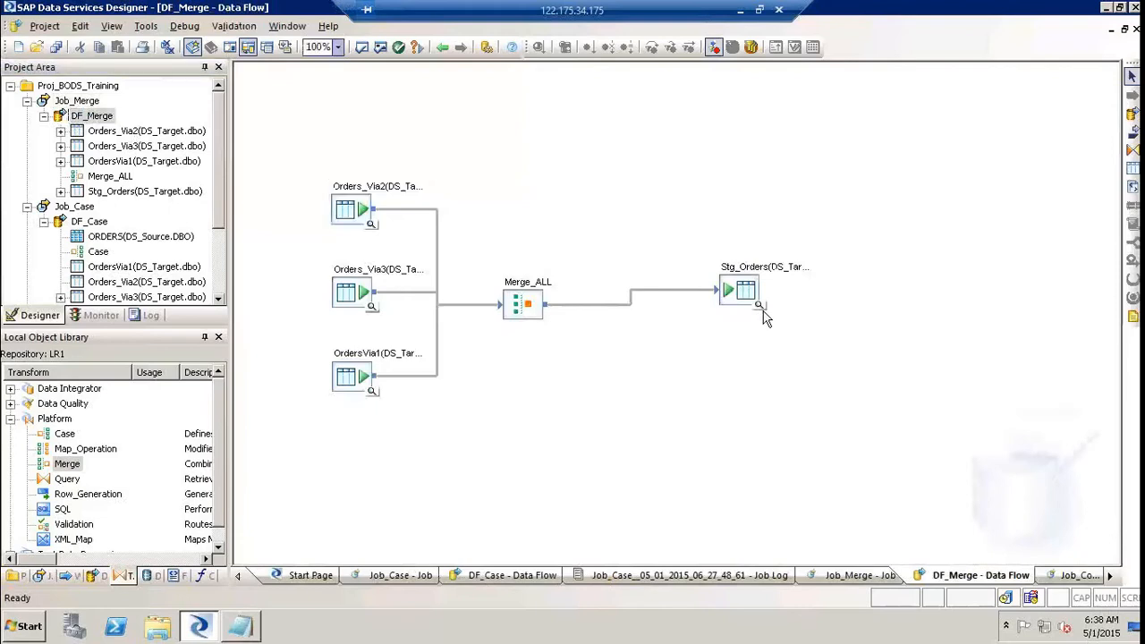
{"action": "left_click", "coordinate": [760, 308]}
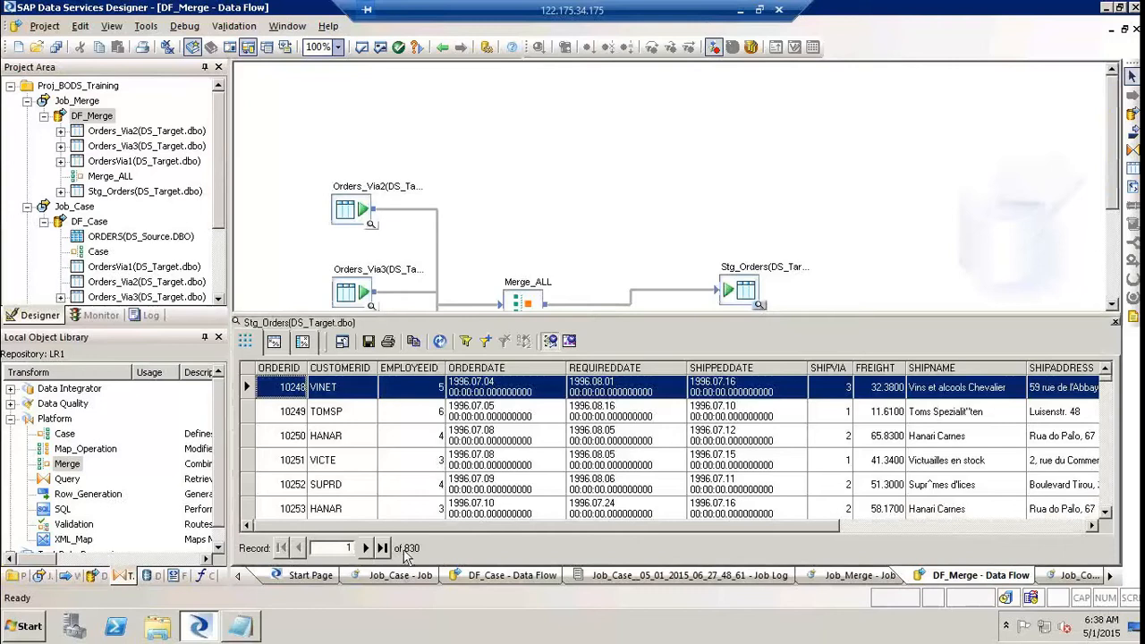
{"action": "left_click", "coordinate": [97, 224]}
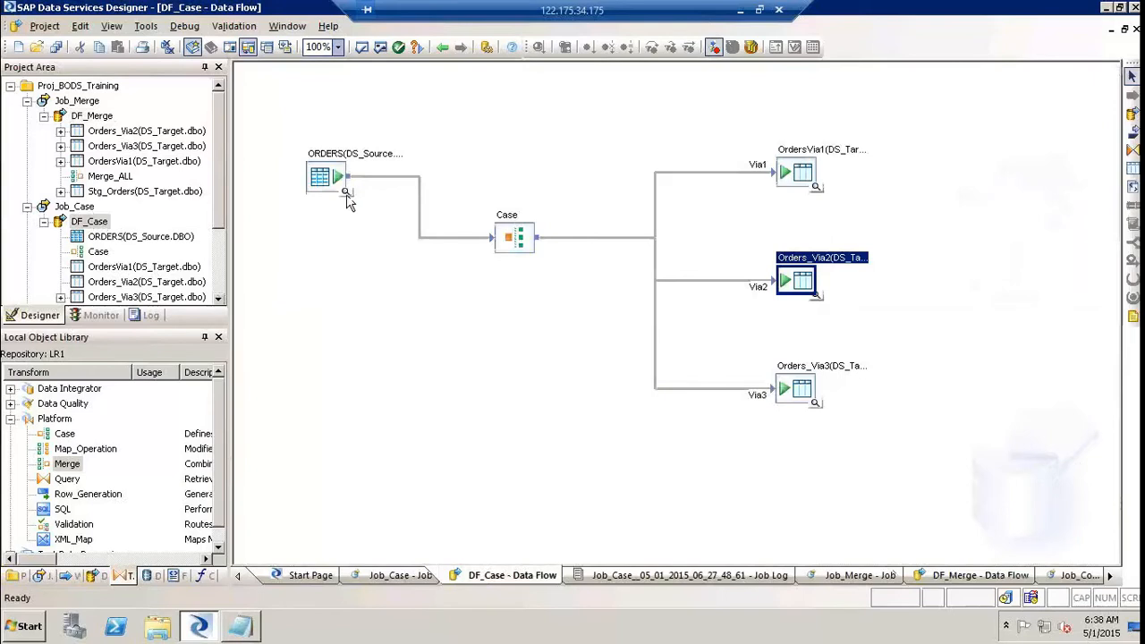
{"action": "left_click", "coordinate": [345, 193]}
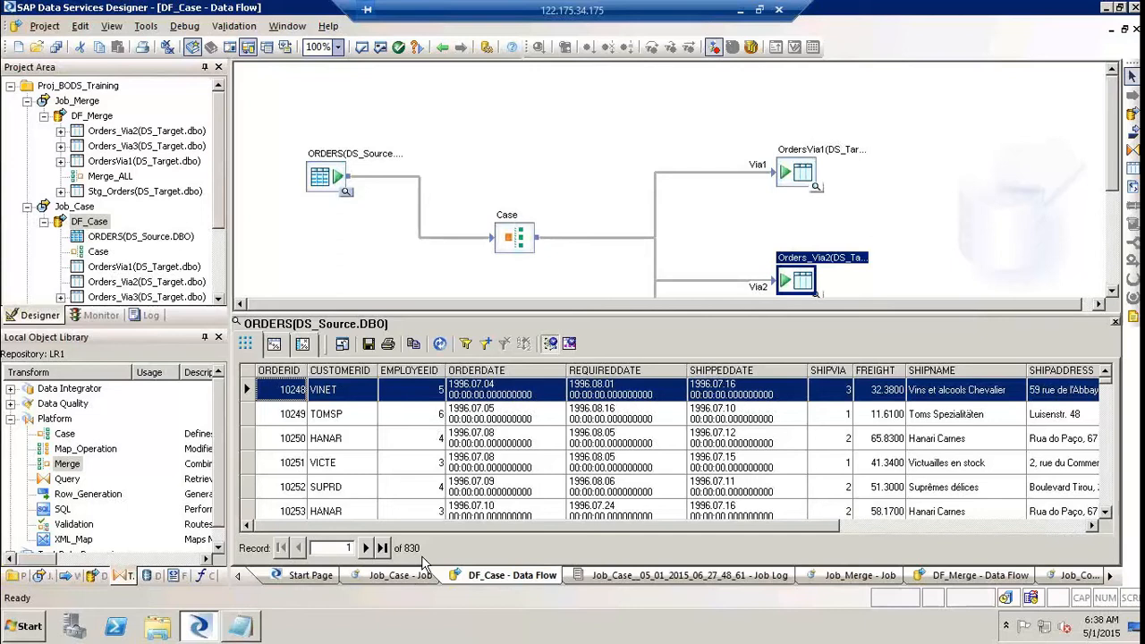
Step: Filter the ORDERS source data in DF_Case to rows with SHIPVIA = 1
{"action": "right_click", "coordinate": [847, 415]}
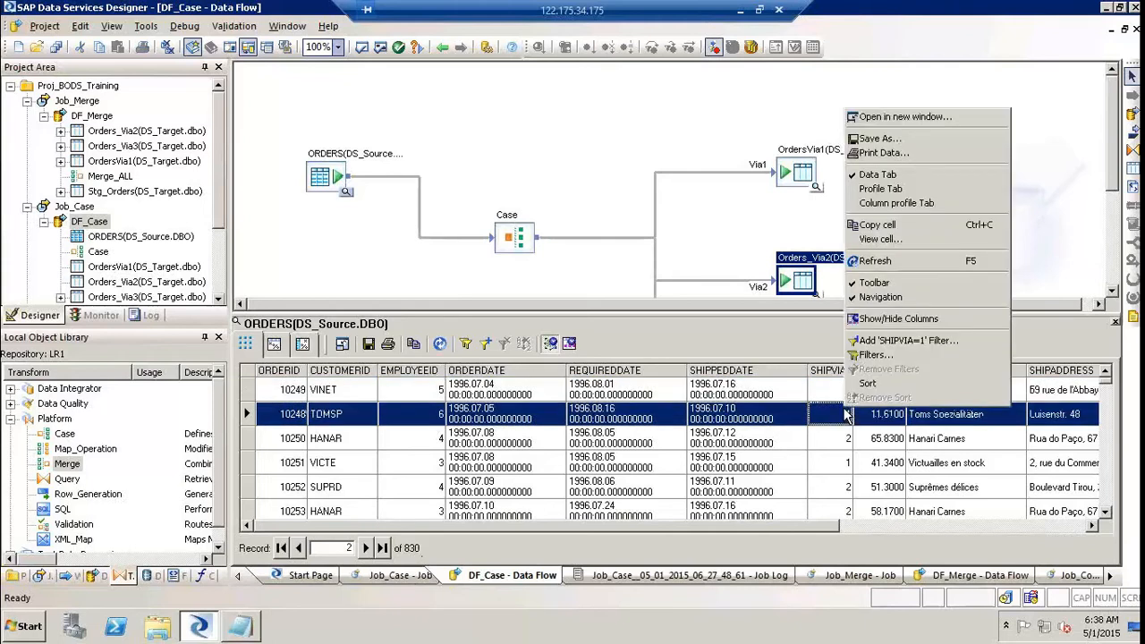
{"action": "left_click", "coordinate": [927, 342]}
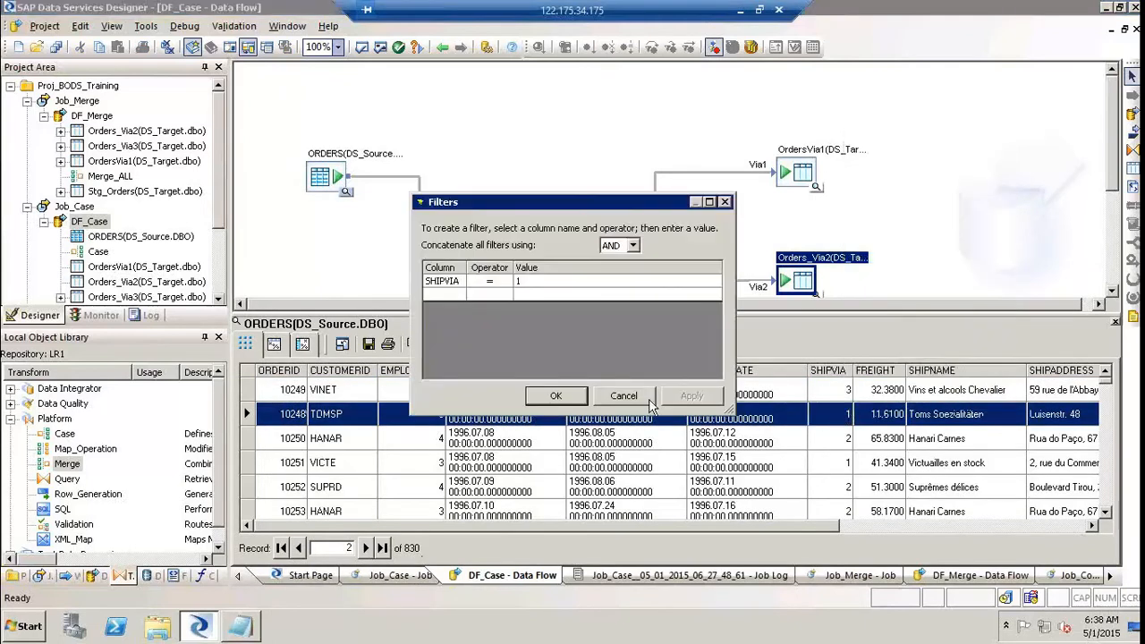
{"action": "left_click", "coordinate": [573, 398]}
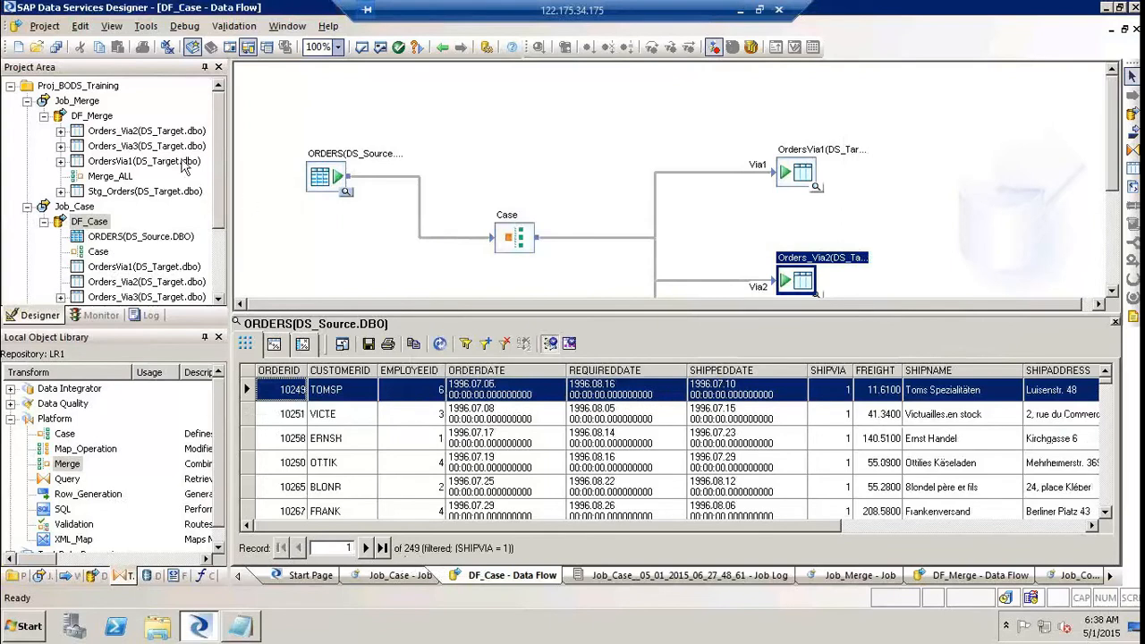
Step: Filter the Stg_Orders data in DF_Merge to SHIPVIA = 1 and compare its record count with the filtered ORDERS source
{"action": "left_click", "coordinate": [75, 116]}
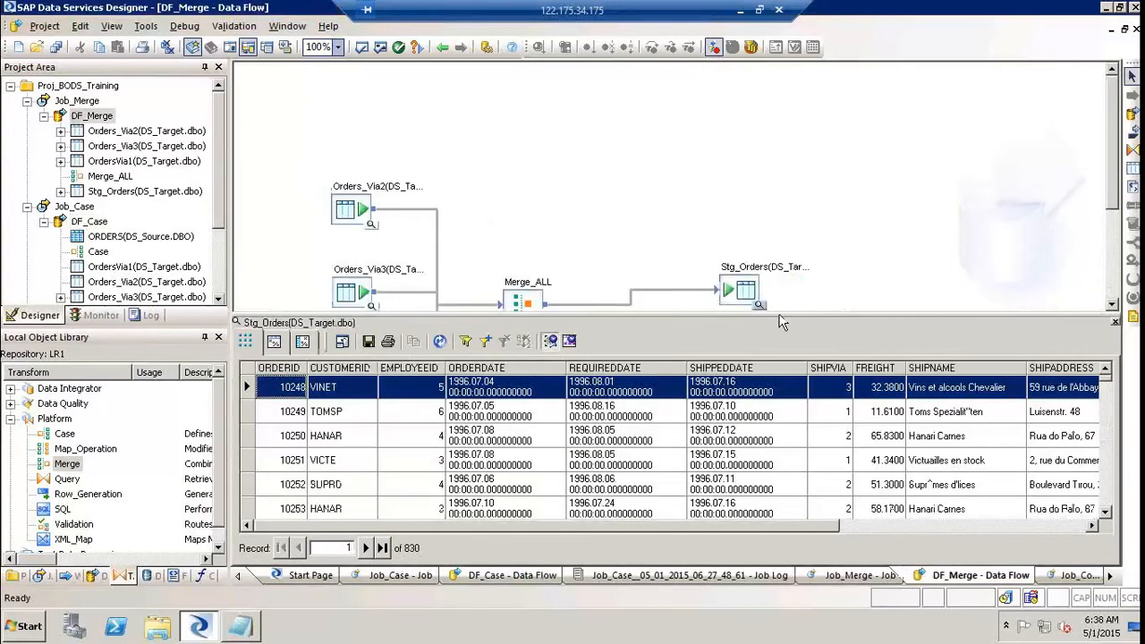
{"action": "right_click", "coordinate": [834, 424]}
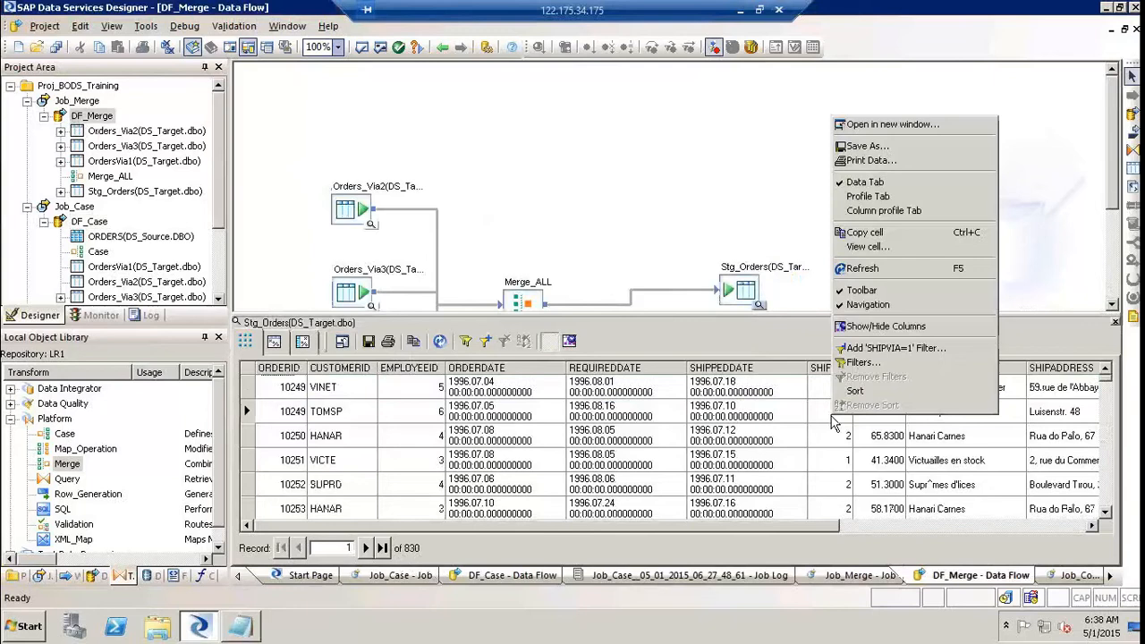
{"action": "left_click", "coordinate": [926, 348]}
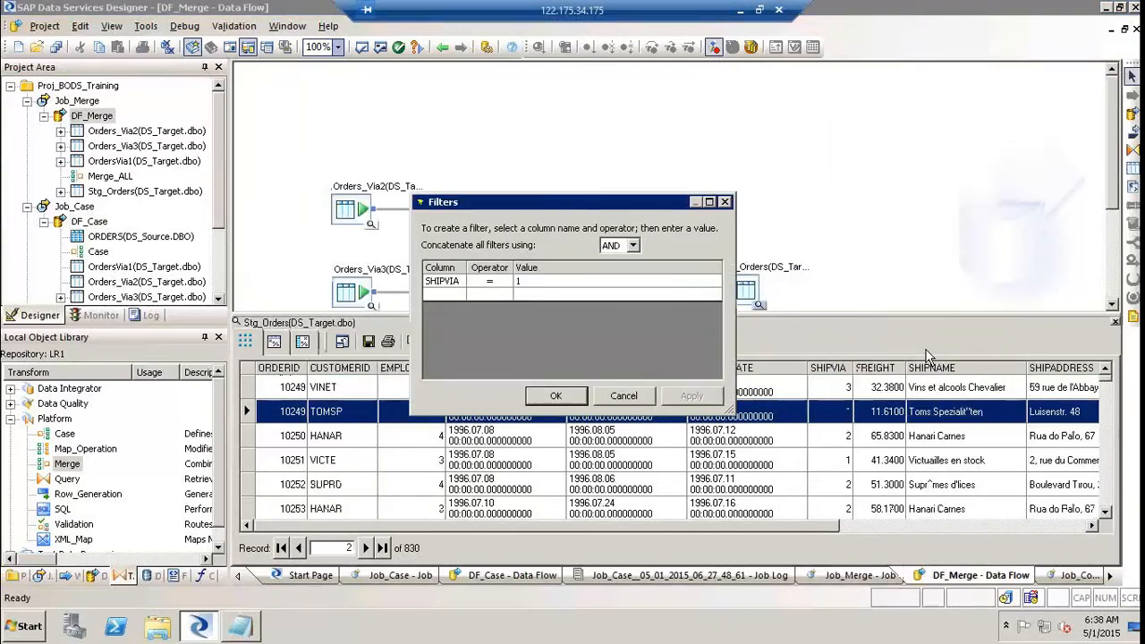
{"action": "left_click", "coordinate": [535, 399]}
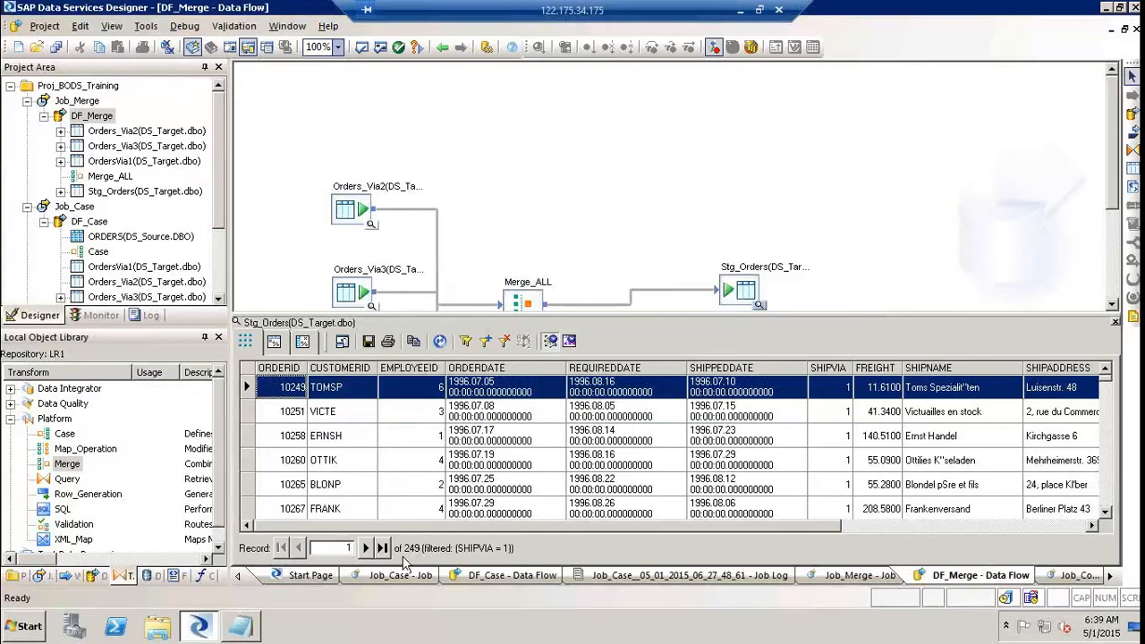
{"action": "left_click", "coordinate": [843, 391]}
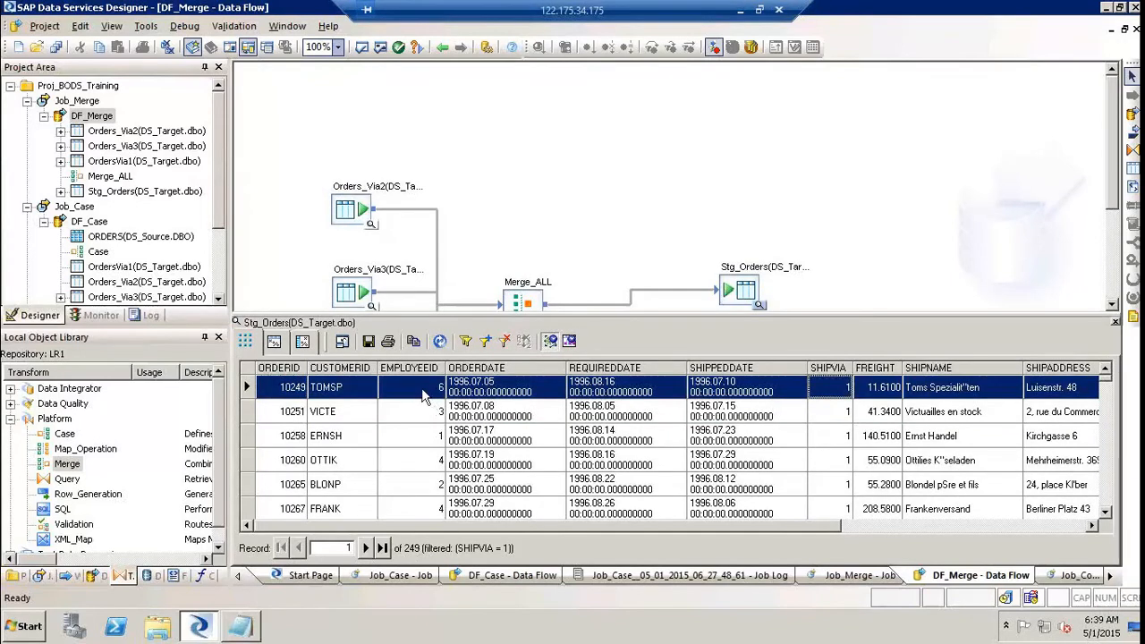
{"action": "left_click", "coordinate": [460, 216]}
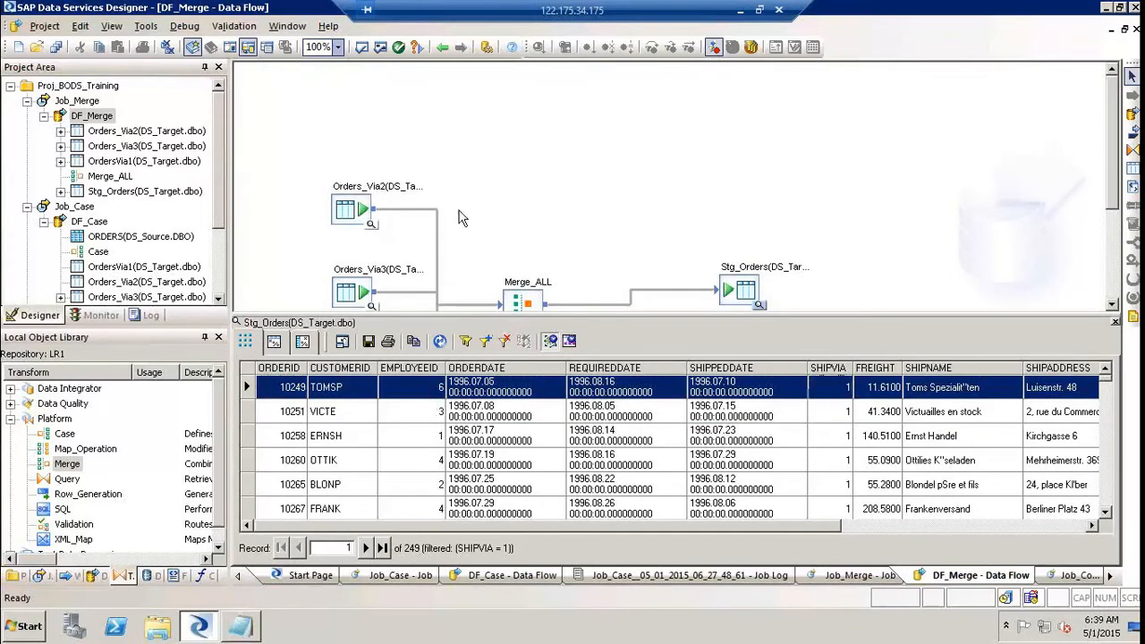
Step: Close the ORDERS data view in DF_Case and remove the SHIPVIA filter from the Stg_Orders data in DF_Merge
{"action": "left_click", "coordinate": [94, 222]}
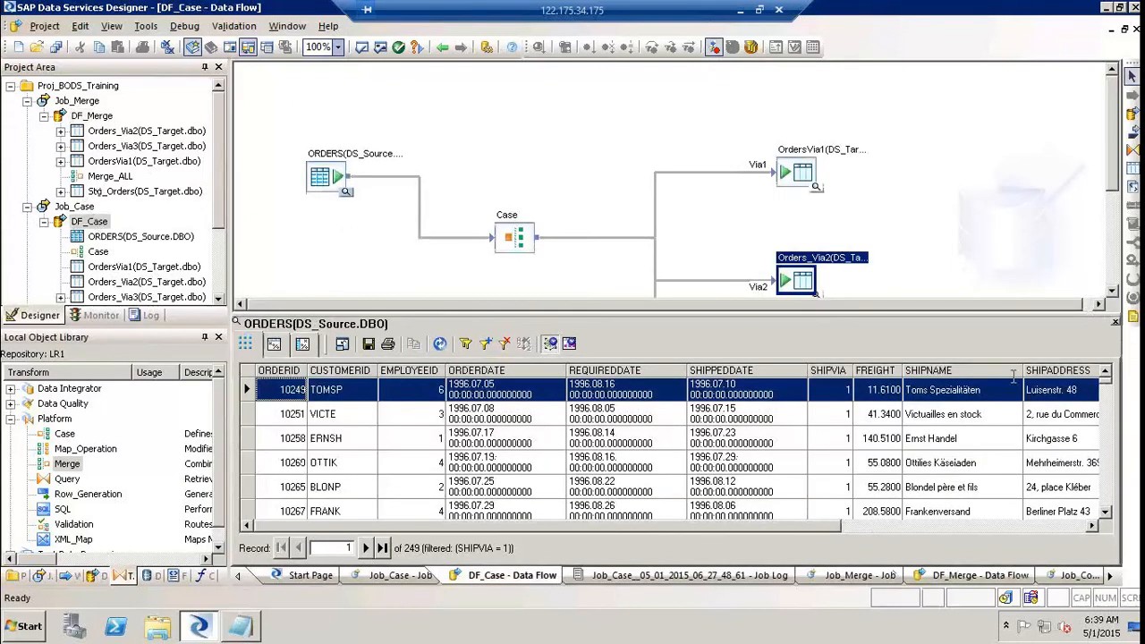
{"action": "left_click", "coordinate": [1115, 323]}
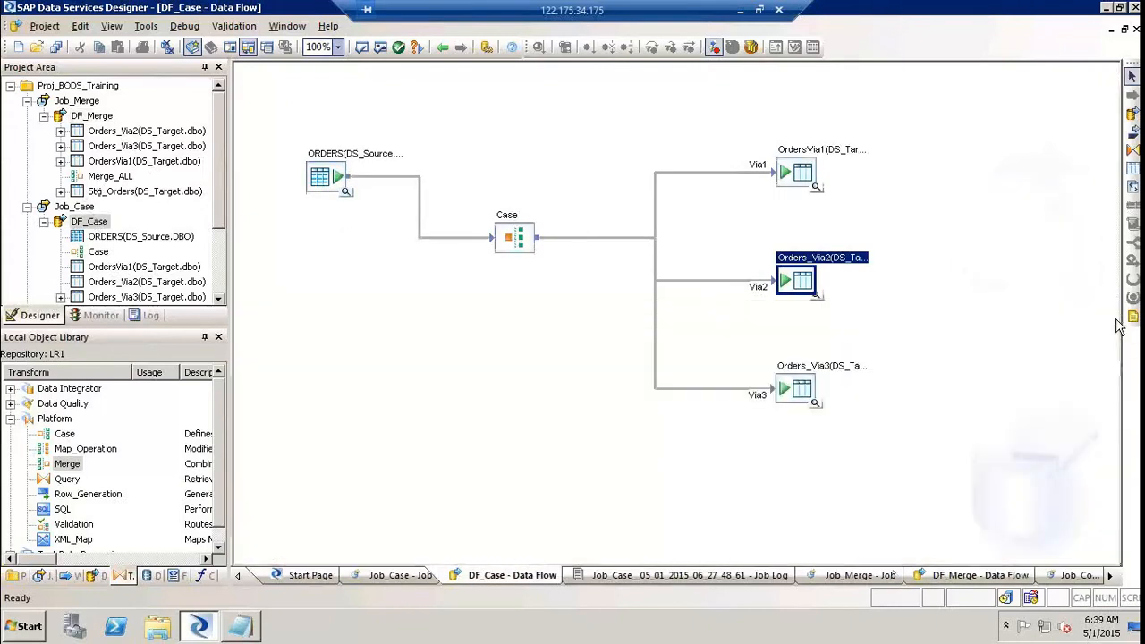
{"action": "left_click", "coordinate": [82, 116]}
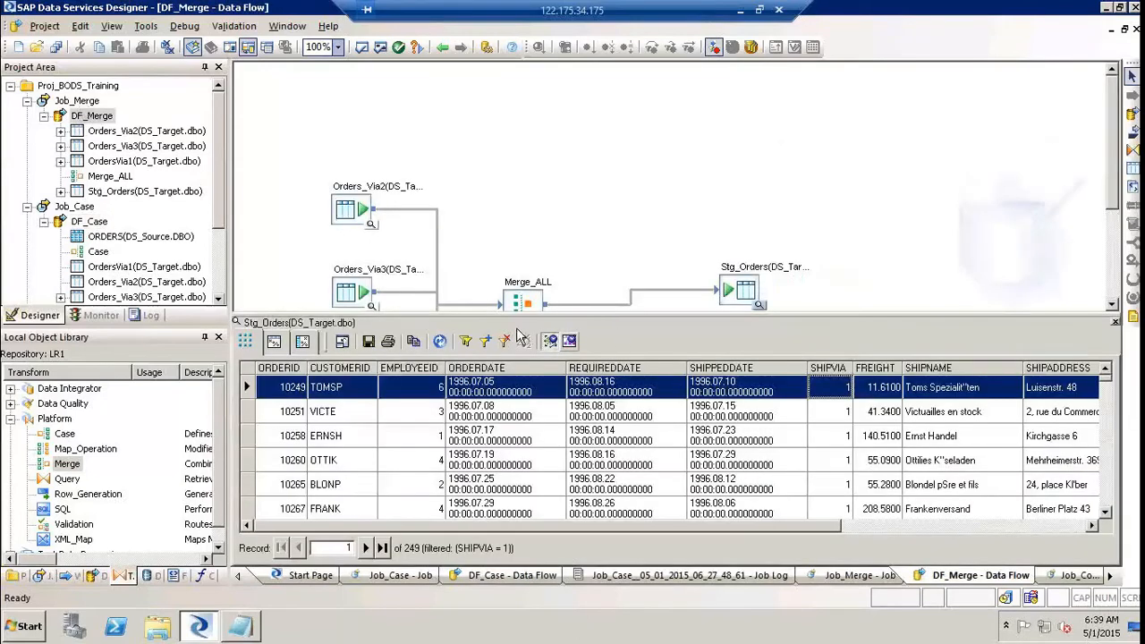
{"action": "left_click", "coordinate": [504, 341]}
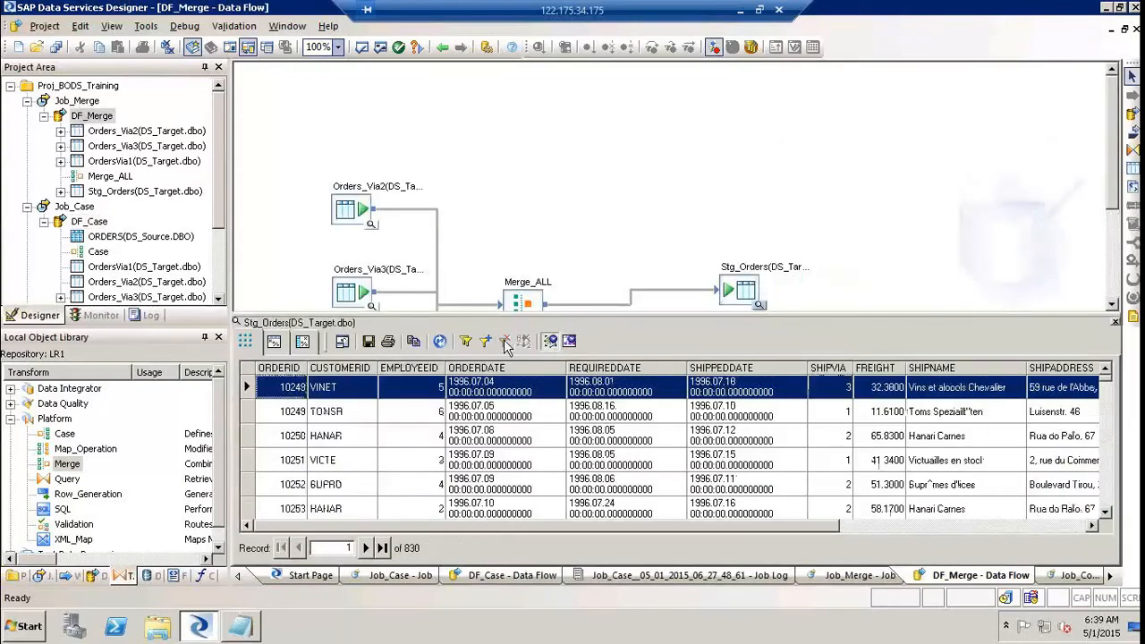
Step: Refresh and close the Stg_Orders data view, and point out the Case and Merge transforms in the object library
{"action": "left_click", "coordinate": [442, 343]}
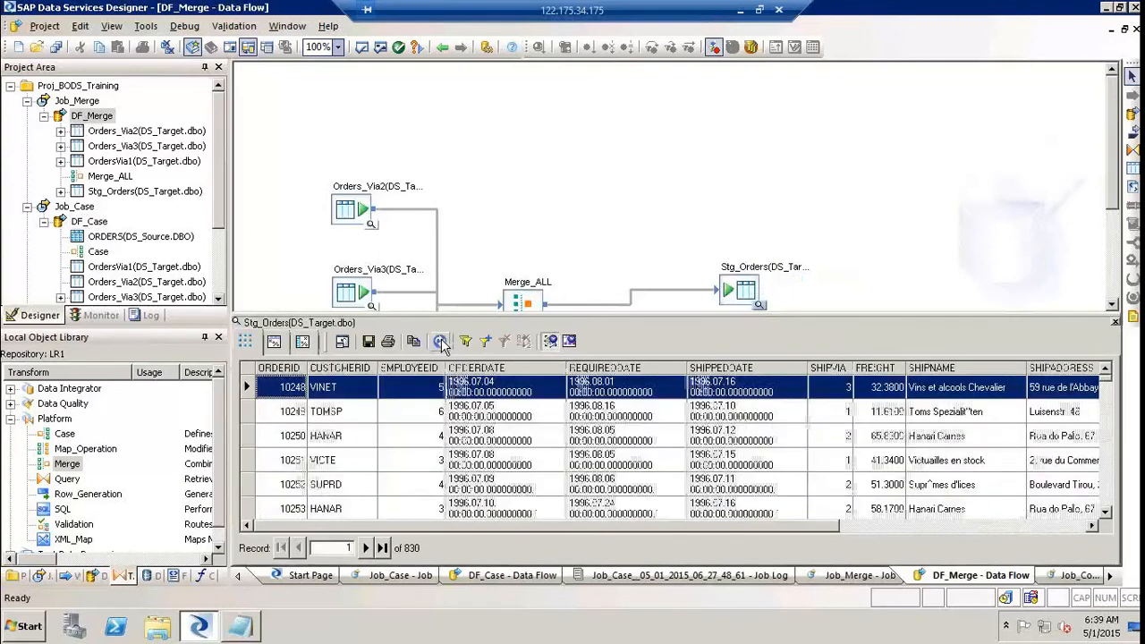
{"action": "left_click", "coordinate": [1115, 323]}
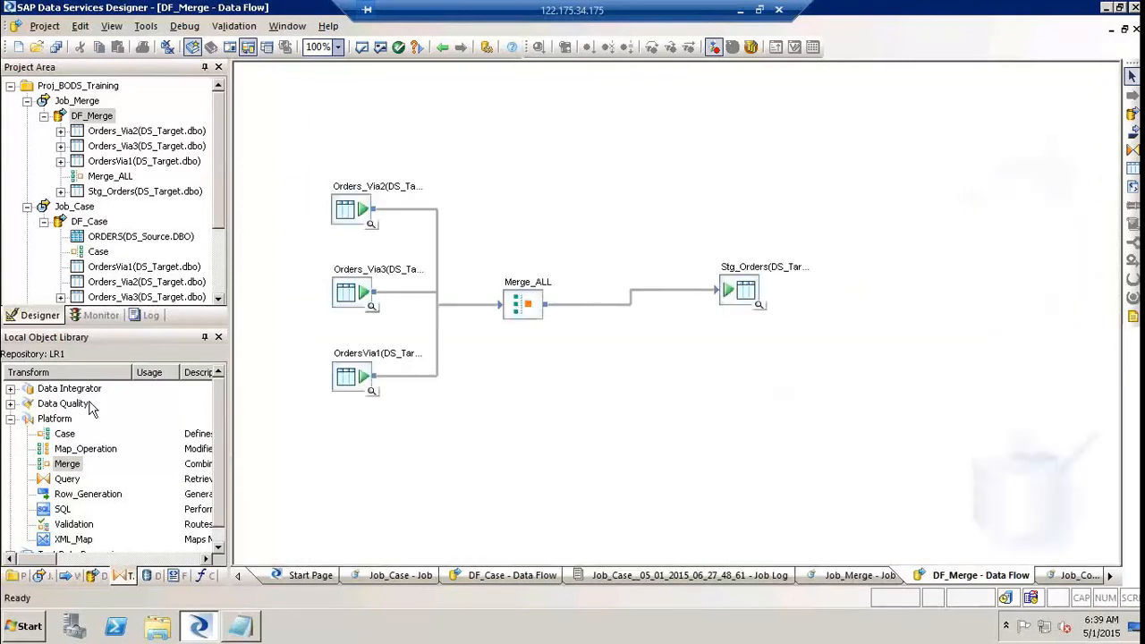
{"action": "left_click", "coordinate": [65, 435]}
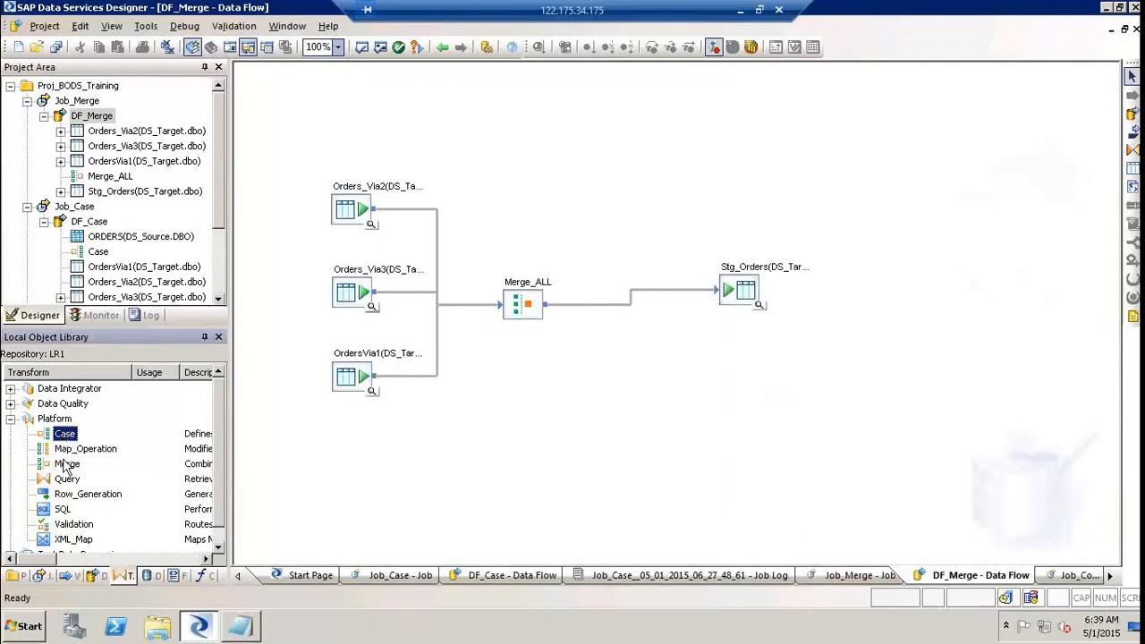
{"action": "left_click", "coordinate": [66, 465]}
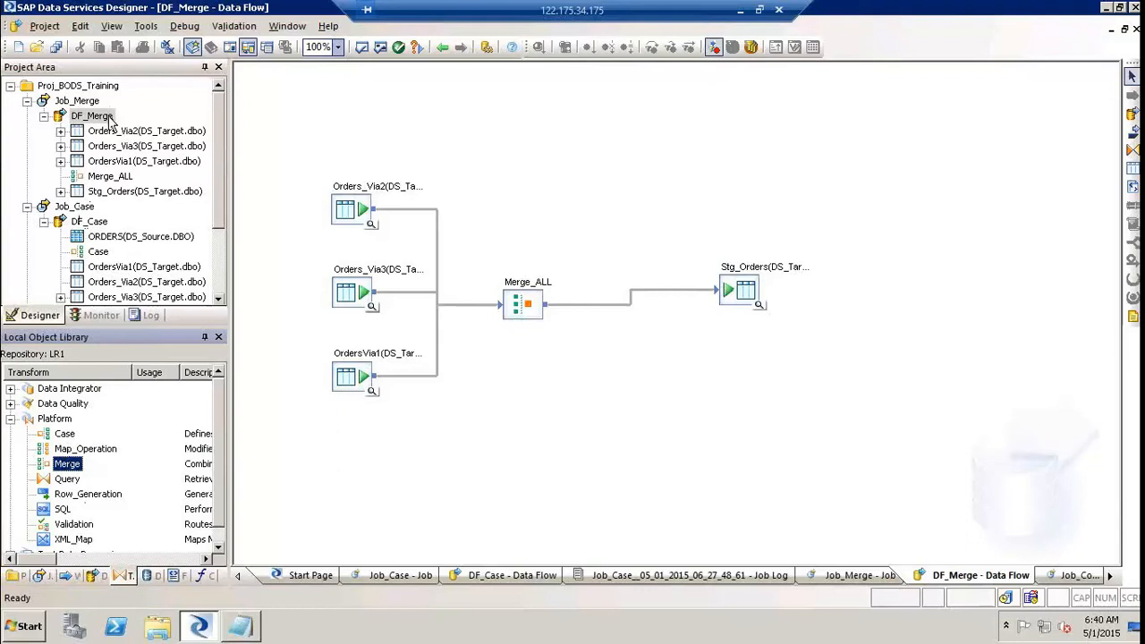
Step: Examine the DF_Case data flow's target tables against the DS_Target template tables, and return to the DF_Merge data flow
{"action": "left_click", "coordinate": [150, 576]}
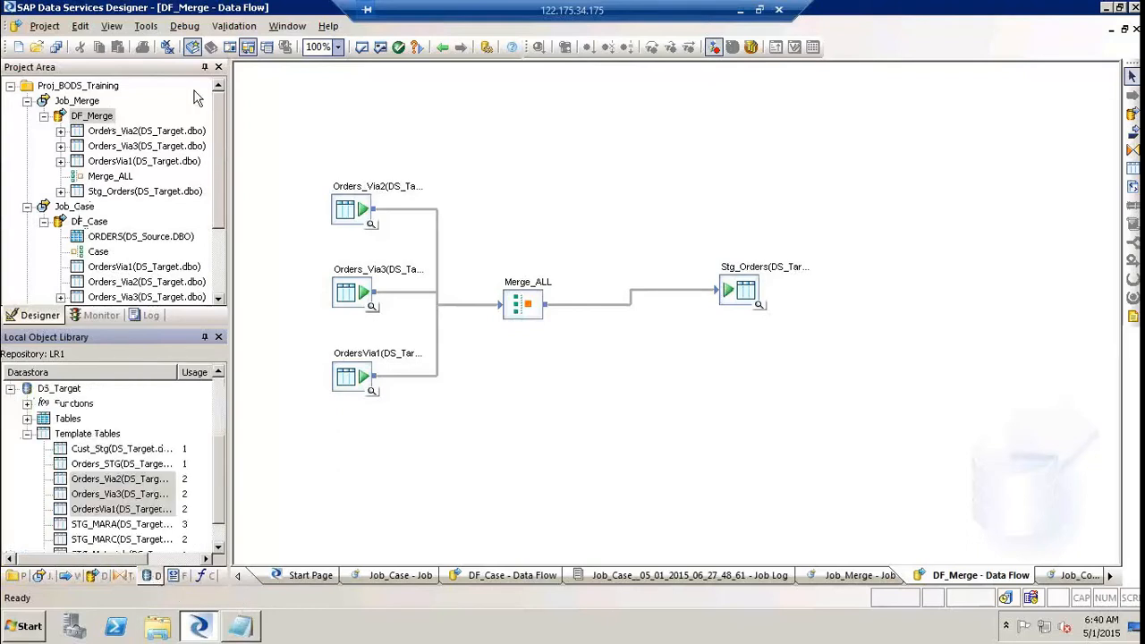
{"action": "left_click", "coordinate": [43, 116]}
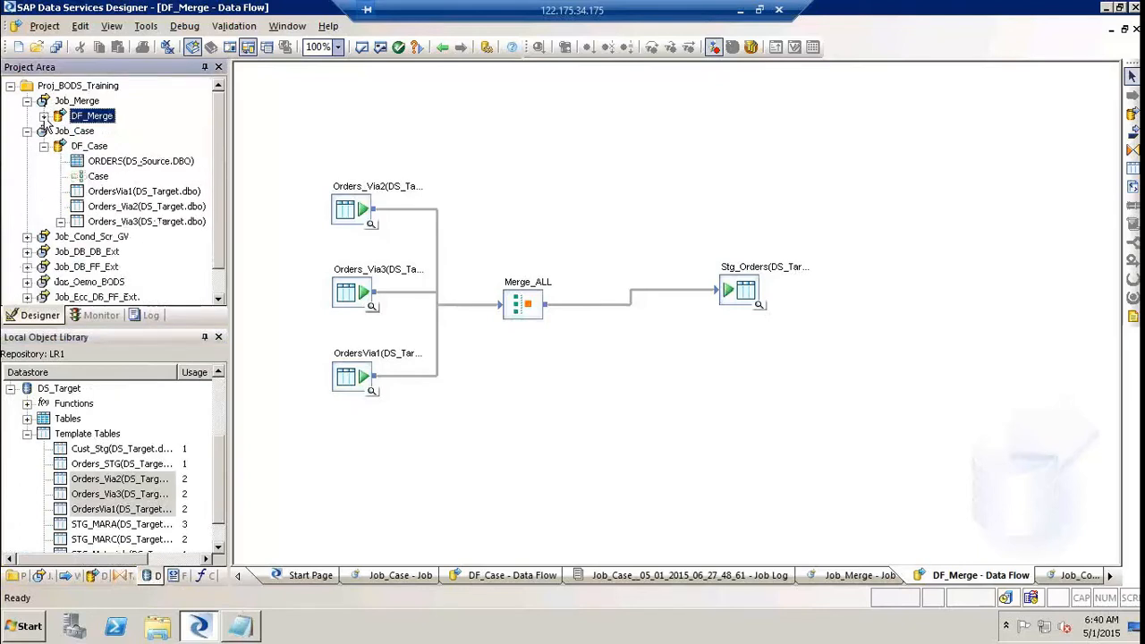
{"action": "double_click", "coordinate": [89, 146]}
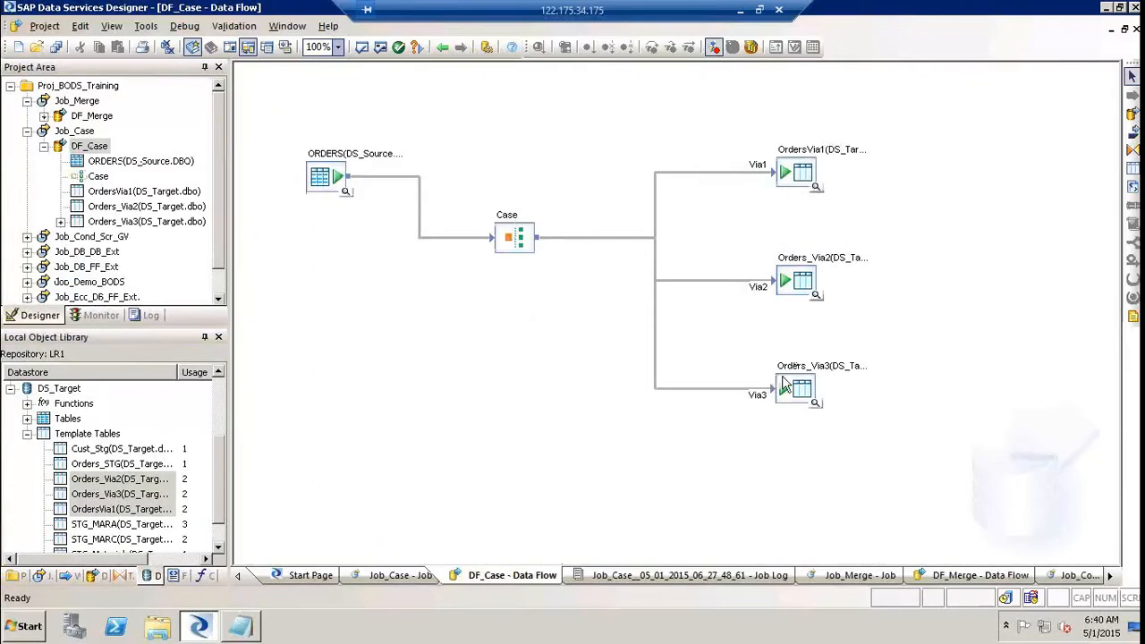
{"action": "left_click", "coordinate": [798, 286]}
{"action": "left_click", "coordinate": [798, 286]}
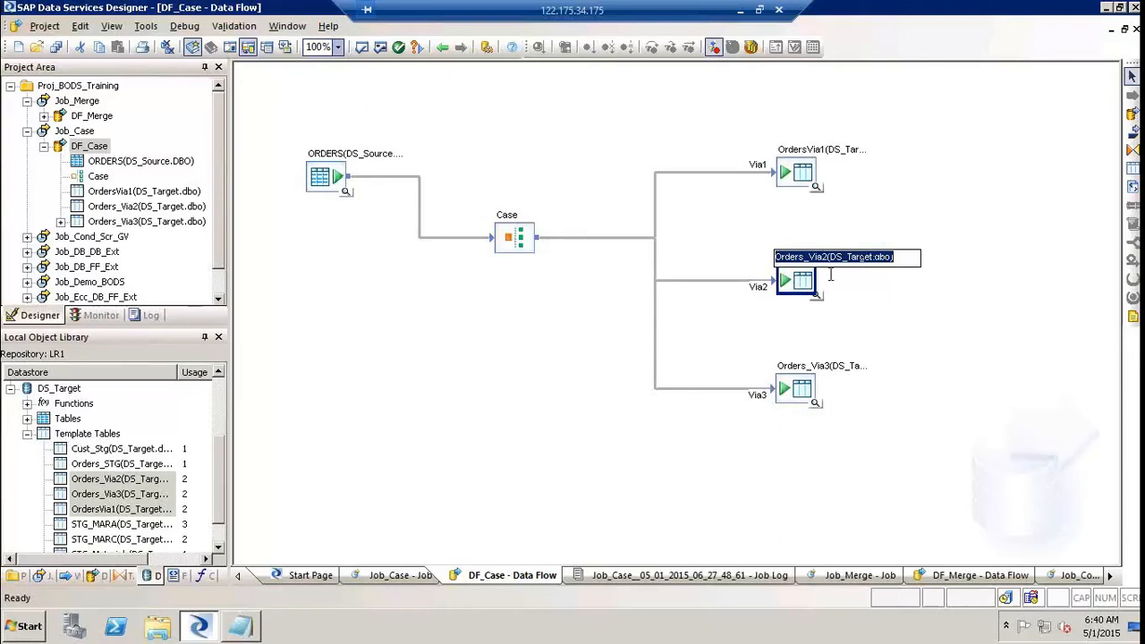
{"action": "left_click", "coordinate": [954, 320]}
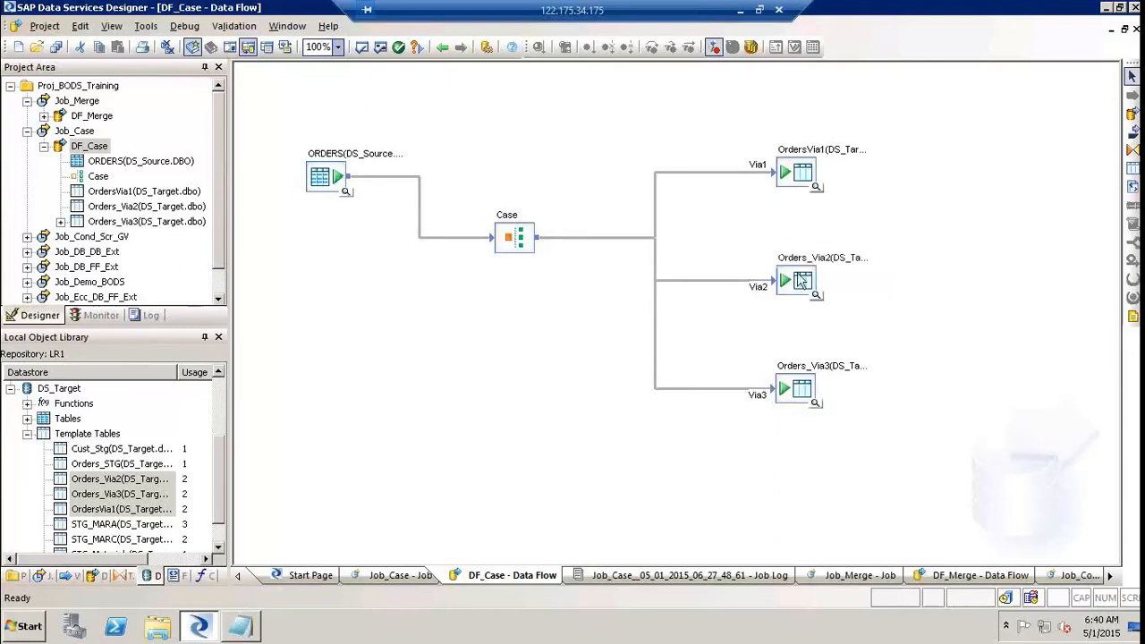
{"action": "left_click", "coordinate": [99, 435]}
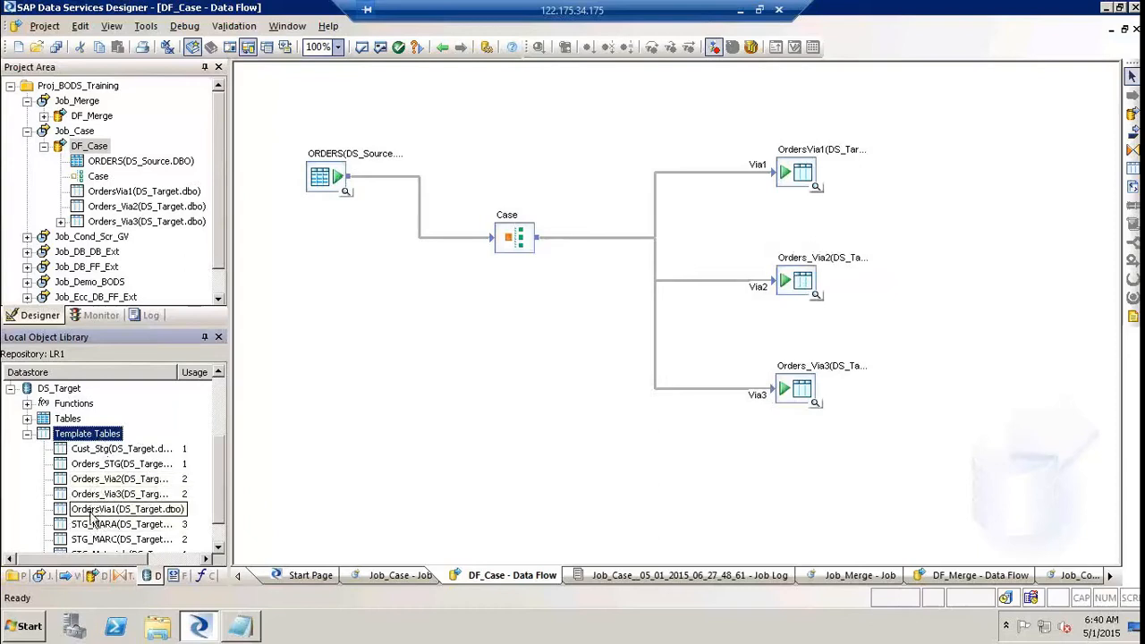
{"action": "left_click", "coordinate": [91, 116]}
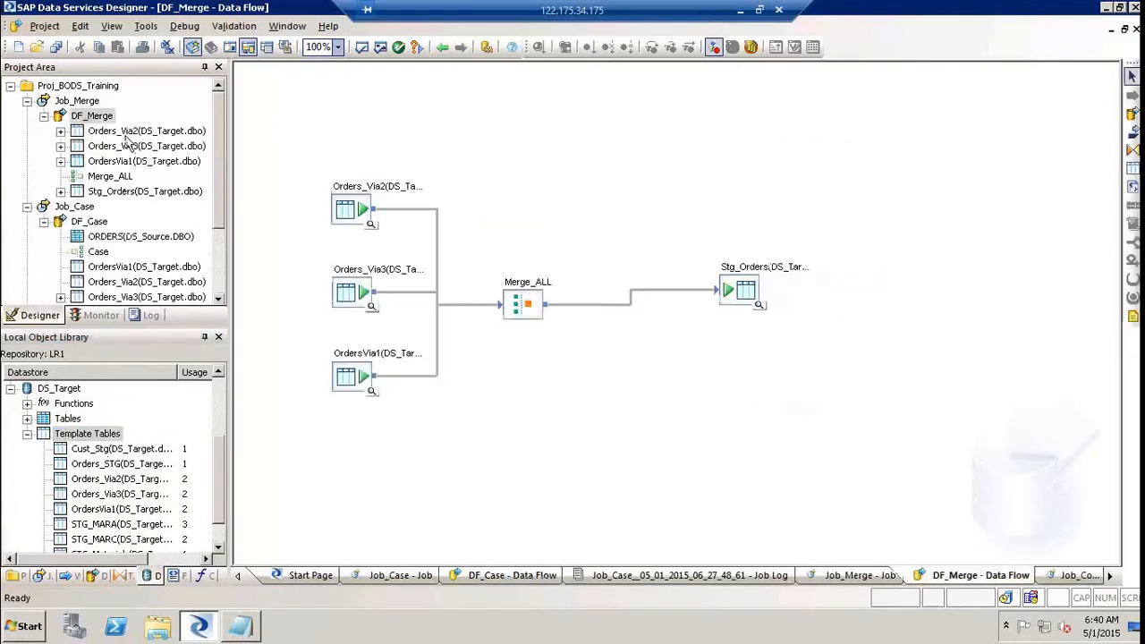
Step: Add the OrdersVia1, Orders_Via2 and Orders_Via3 template tables together to the DF_Merge data flow as sources
{"action": "left_click", "coordinate": [96, 510]}
{"action": "left_click", "coordinate": [91, 494], "text": "ctrl"}
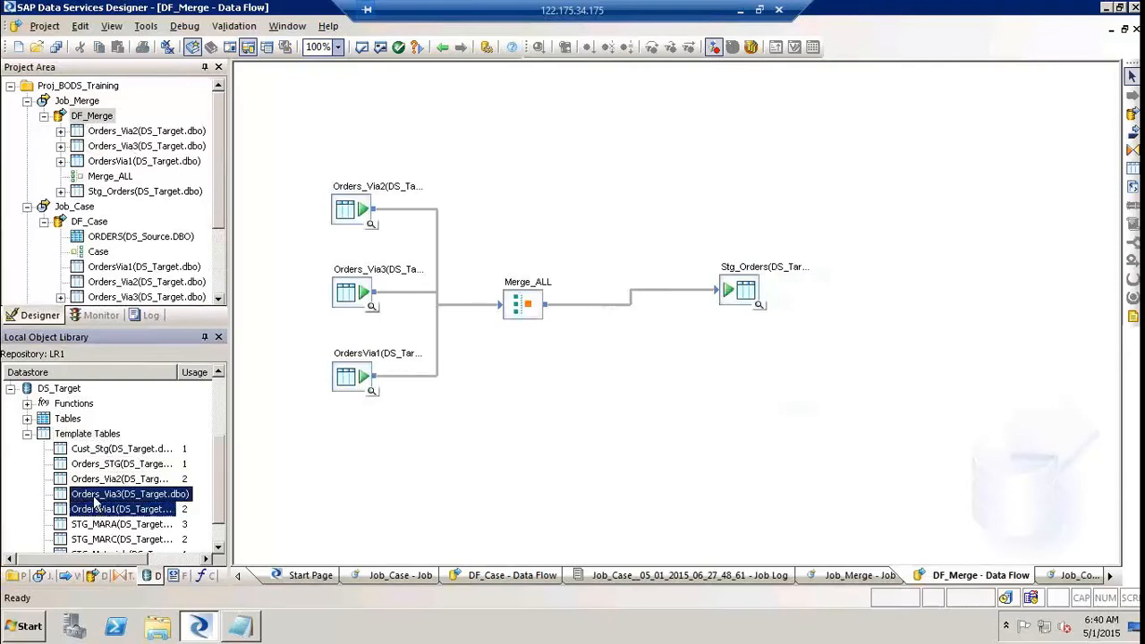
{"action": "left_click", "coordinate": [89, 480], "text": "ctrl"}
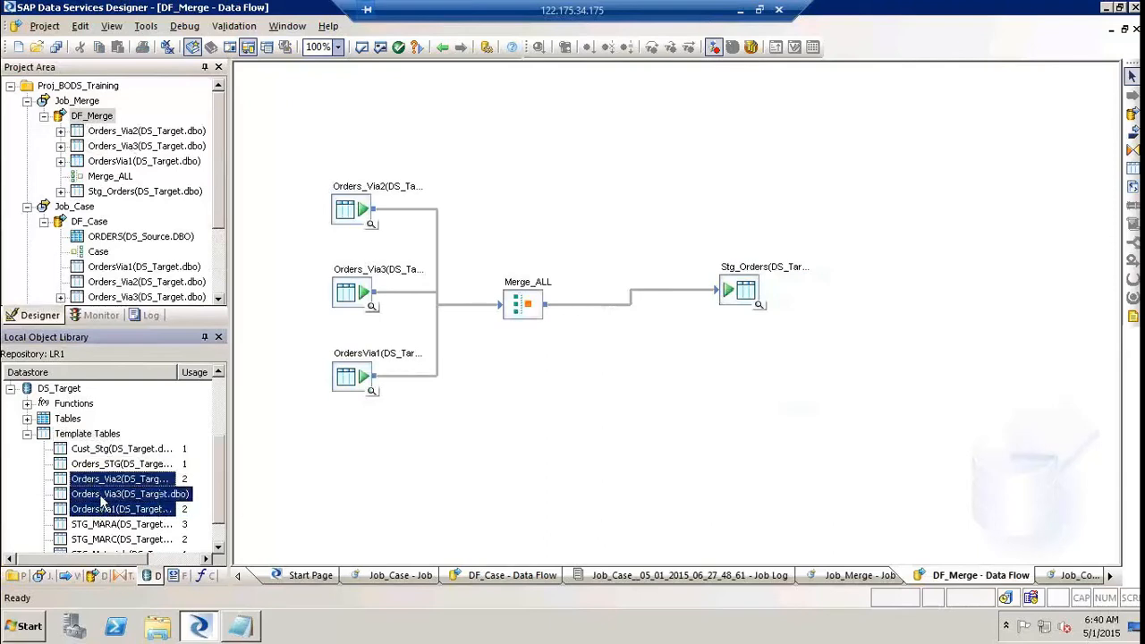
{"action": "left_click_drag", "start_coordinate": [104, 506], "coordinate": [640, 443]}
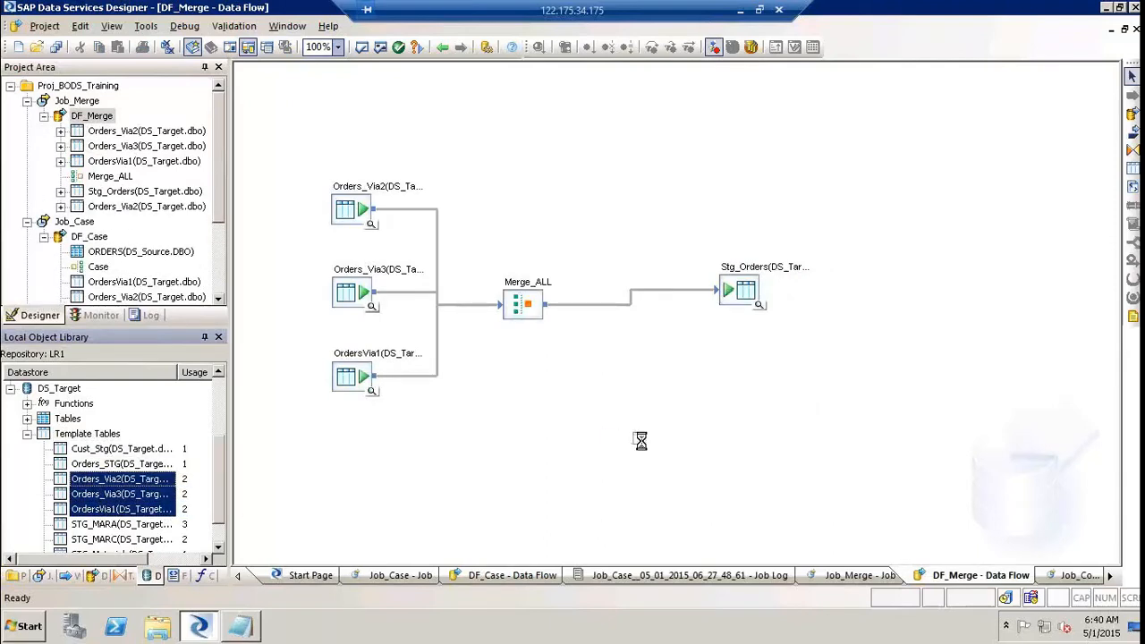
Step: Delete the three unconnected copies of the order tables from the DF_Merge data flow
{"action": "left_click_drag", "start_coordinate": [1118, 358], "coordinate": [1116, 448]}
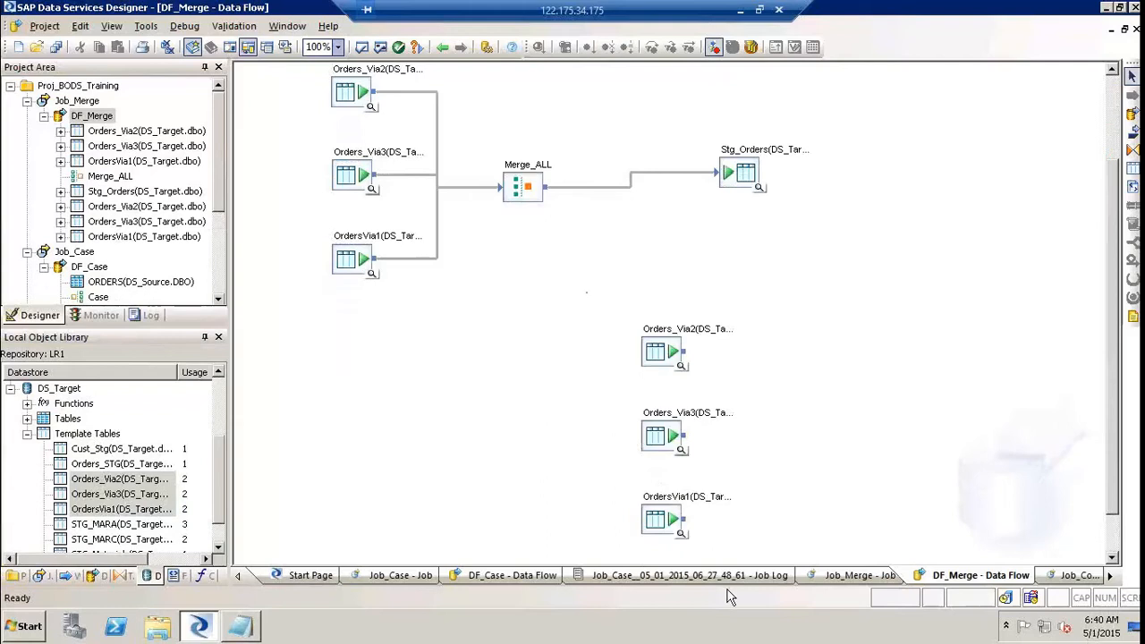
{"action": "left_click_drag", "start_coordinate": [585, 291], "coordinate": [768, 560]}
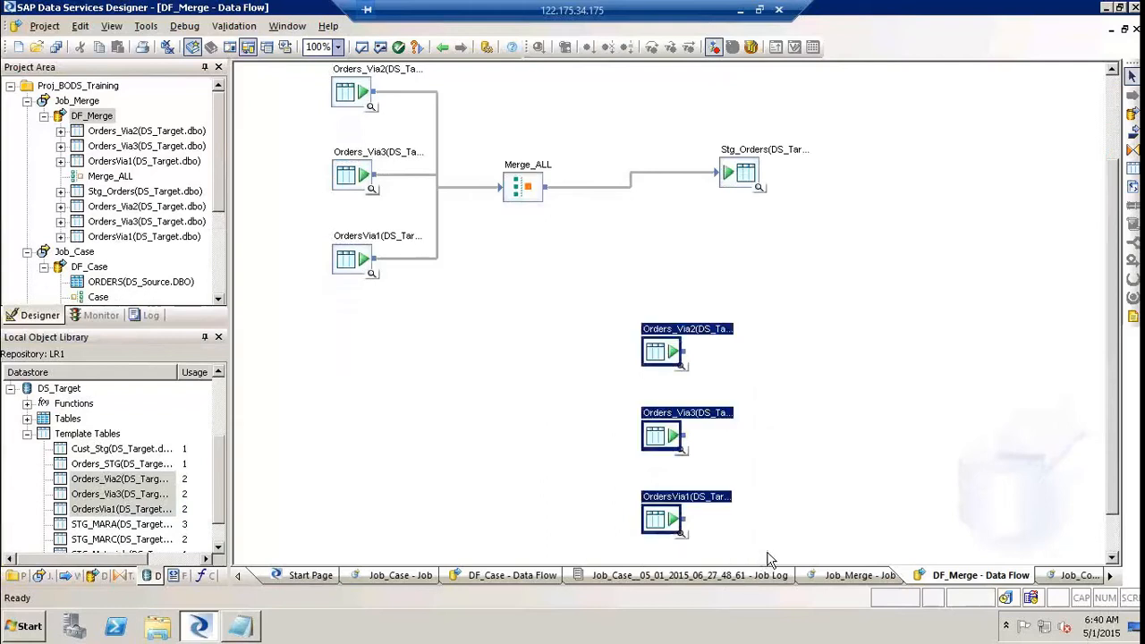
{"action": "key", "text": "Delete"}
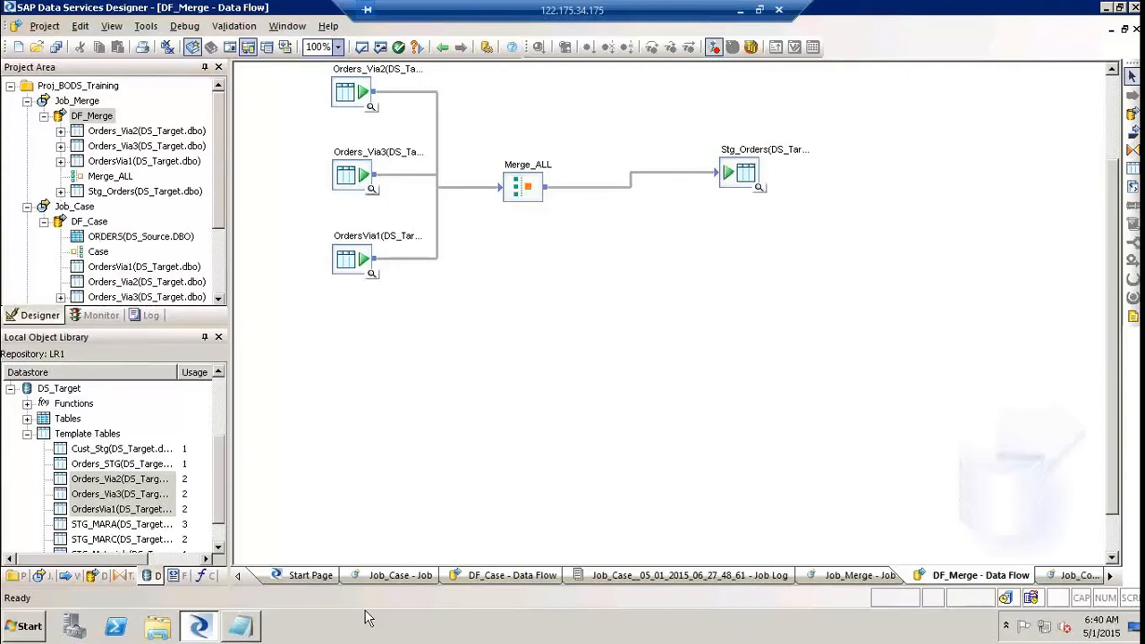
Step: Switch to Notepad and add the lines "Extraction", "Validation" and "Enrichment" below the existing notes
{"action": "left_click", "coordinate": [243, 626]}
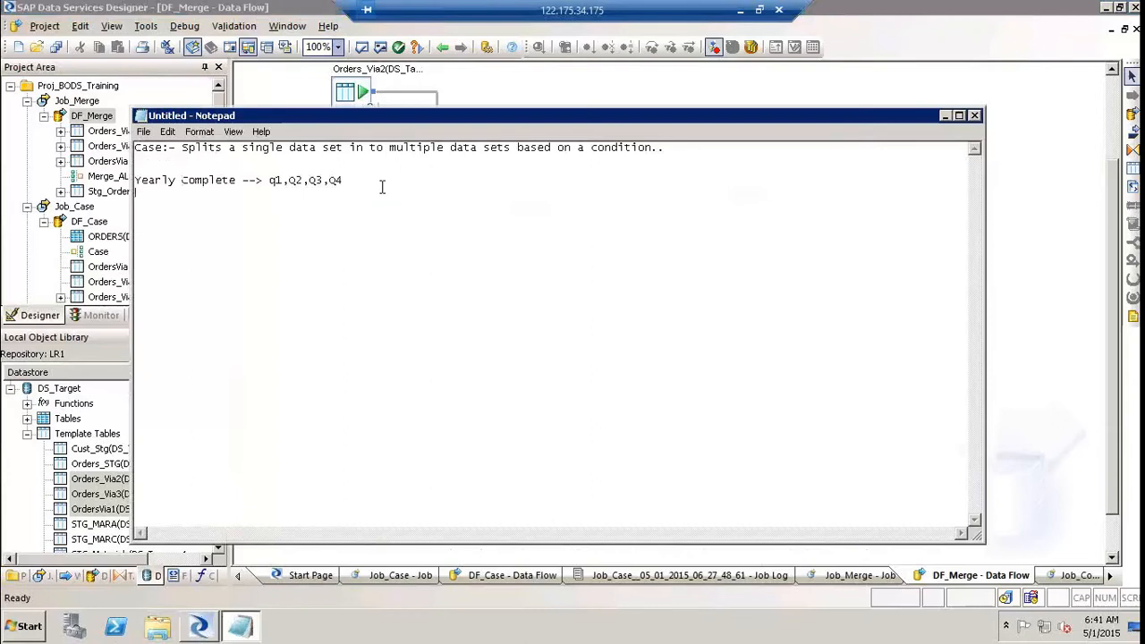
{"action": "key", "text": "Return"}
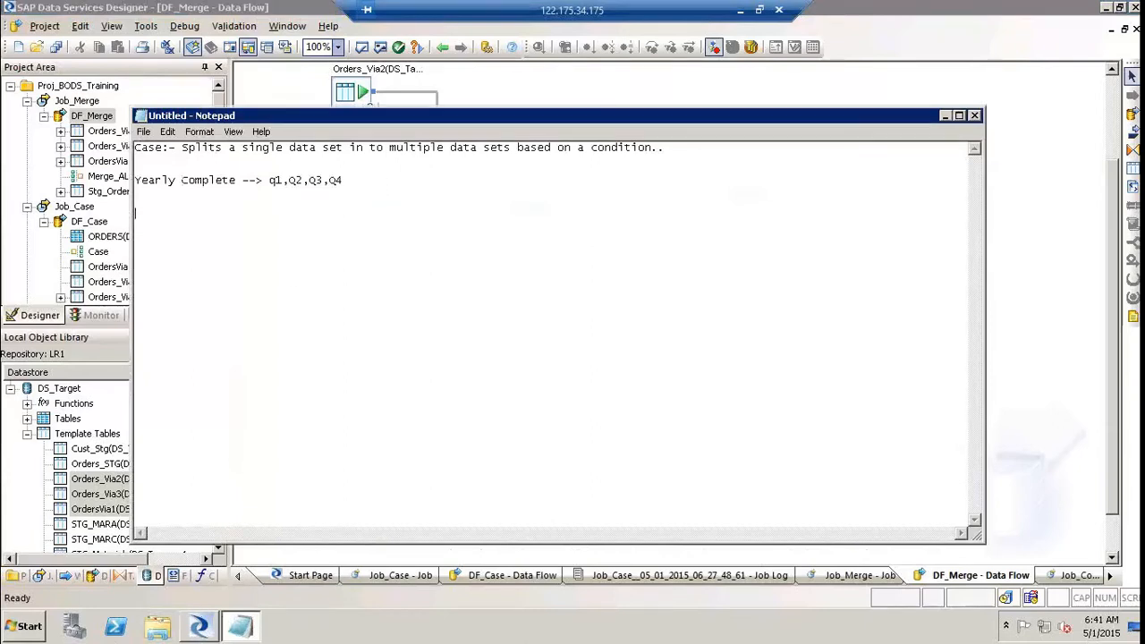
{"action": "type", "text": "Extraction"}
{"action": "key", "text": "Return"}
{"action": "type", "text": "Validation"}
{"action": "key", "text": "Return"}
{"action": "type", "text": "E"}
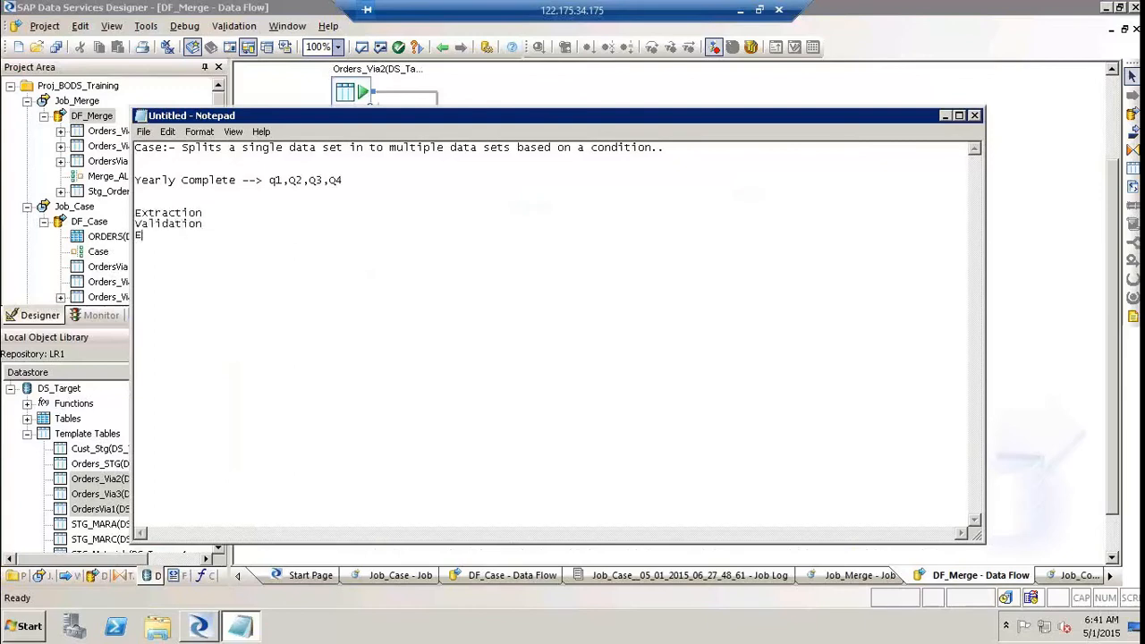
{"action": "type", "text": "nrichment"}
Step: Append "--> FY2015 --> Target" to the Extraction line and "Source--> Valid & Invalid" to the Validation line
{"action": "left_click", "coordinate": [216, 215]}
{"action": "type", "text": "--"}
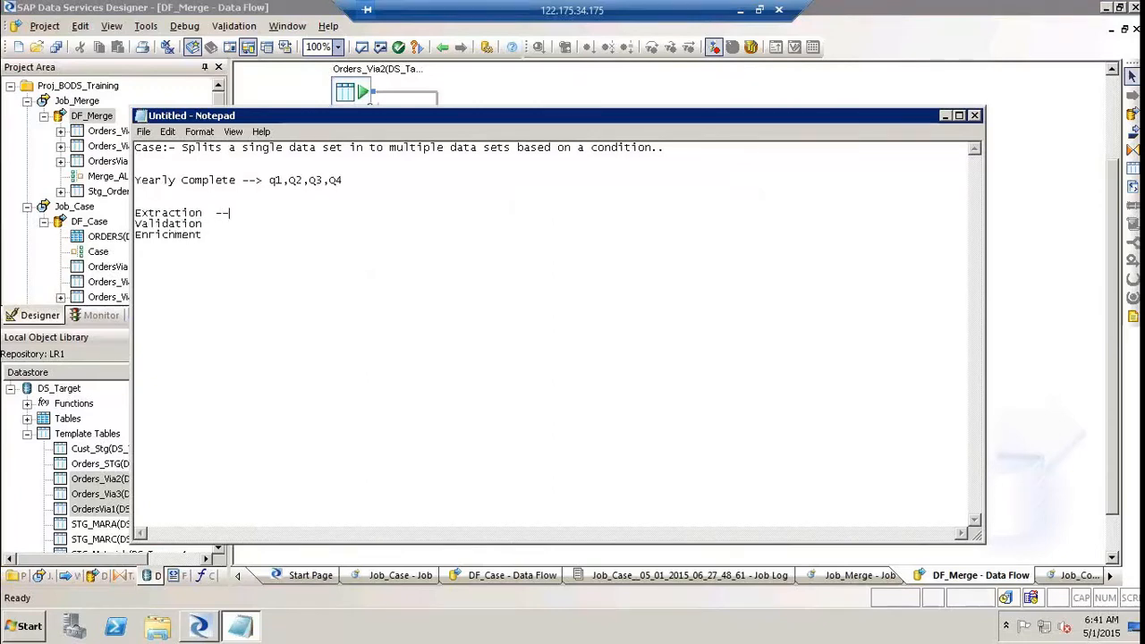
{"action": "type", "text": "> FY2015 --> Target"}
{"action": "left_click", "coordinate": [216, 225]}
{"action": "type", "text": "Source"}
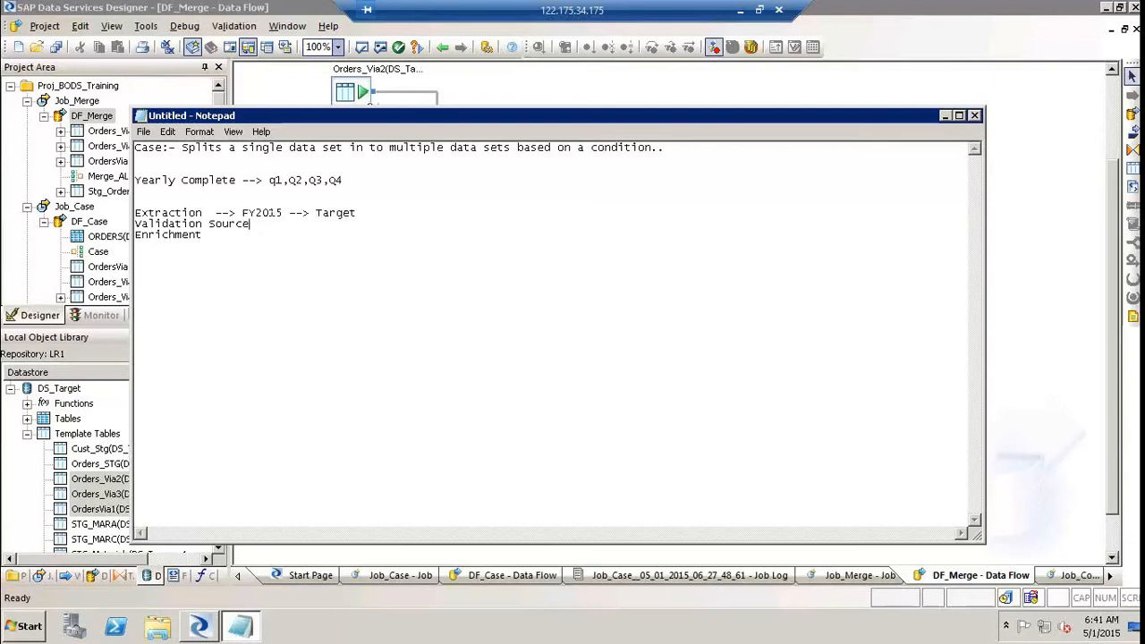
{"action": "type", "text": "--> Valid & Invalid"}
Step: Append "--> Valid (S) --> BR--> Enriched" to the Enrichment line and switch back to SAP Data Services Designer
{"action": "left_click", "coordinate": [208, 237]}
{"action": "type", "text": "--> Valid ("}
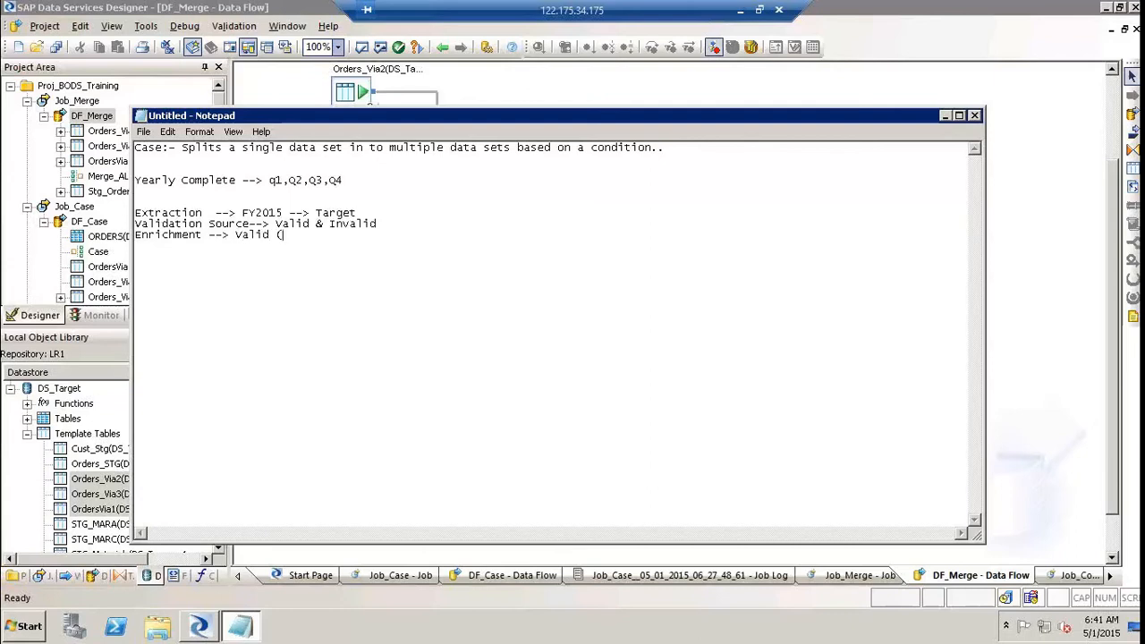
{"action": "type", "text": "S) --> BR--> Enriched"}
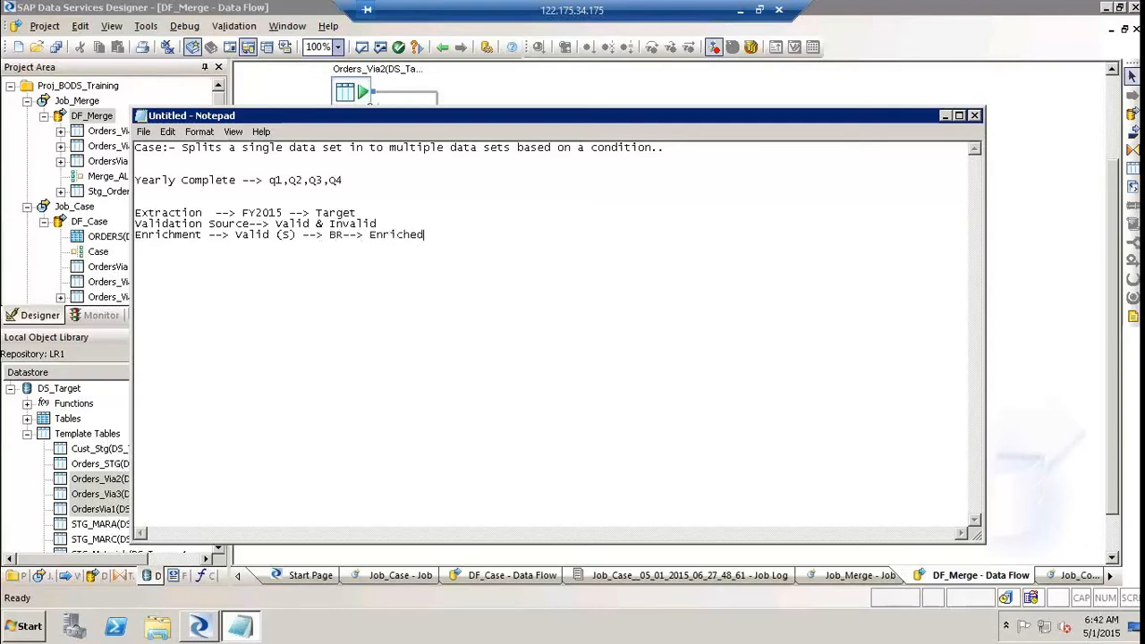
{"action": "left_click", "coordinate": [1054, 211]}
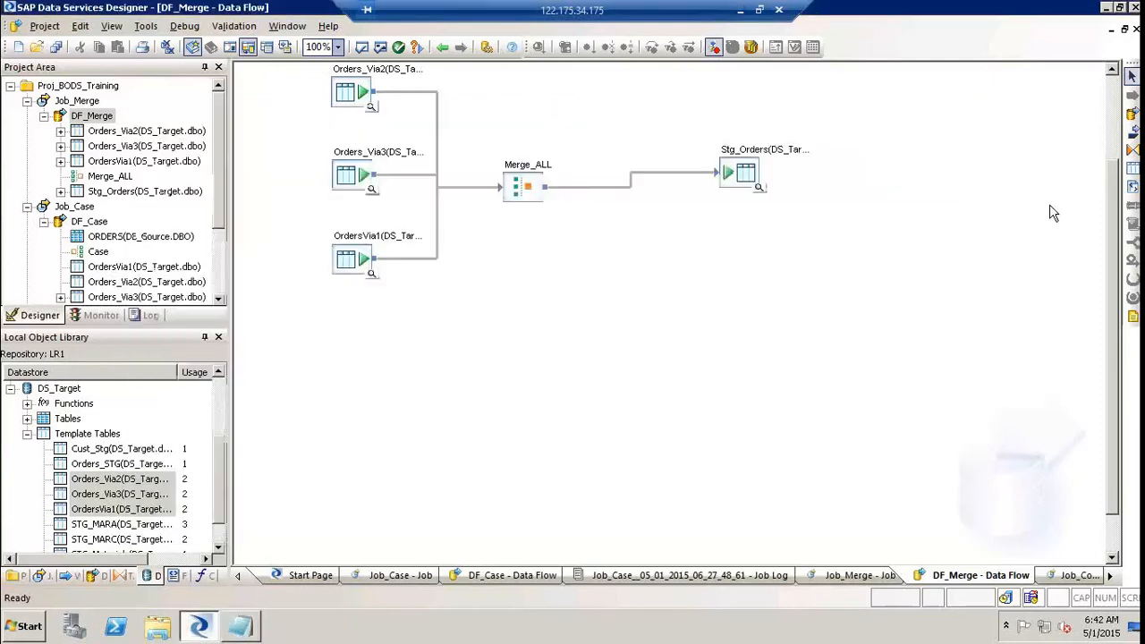
{"action": "left_click", "coordinate": [741, 179]}
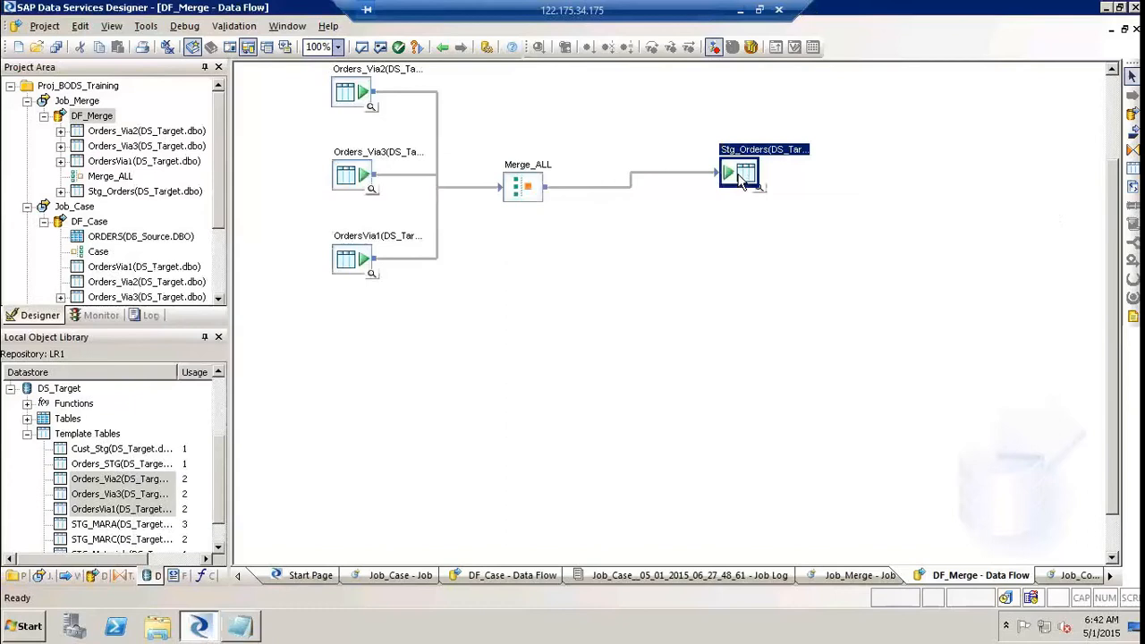
{"action": "left_click", "coordinate": [89, 118]}
{"action": "left_click", "coordinate": [689, 351]}
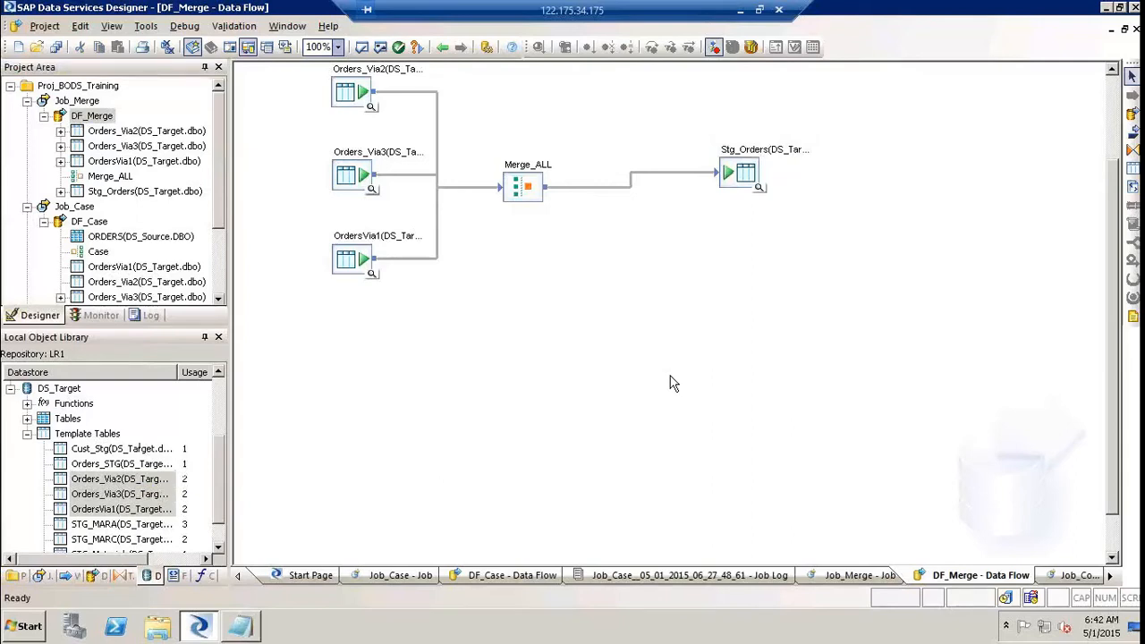
Step: Add the STG_Materials template table from the DS_Target datastore to the DF_Merge data flow as a source
{"action": "left_click", "coordinate": [28, 435]}
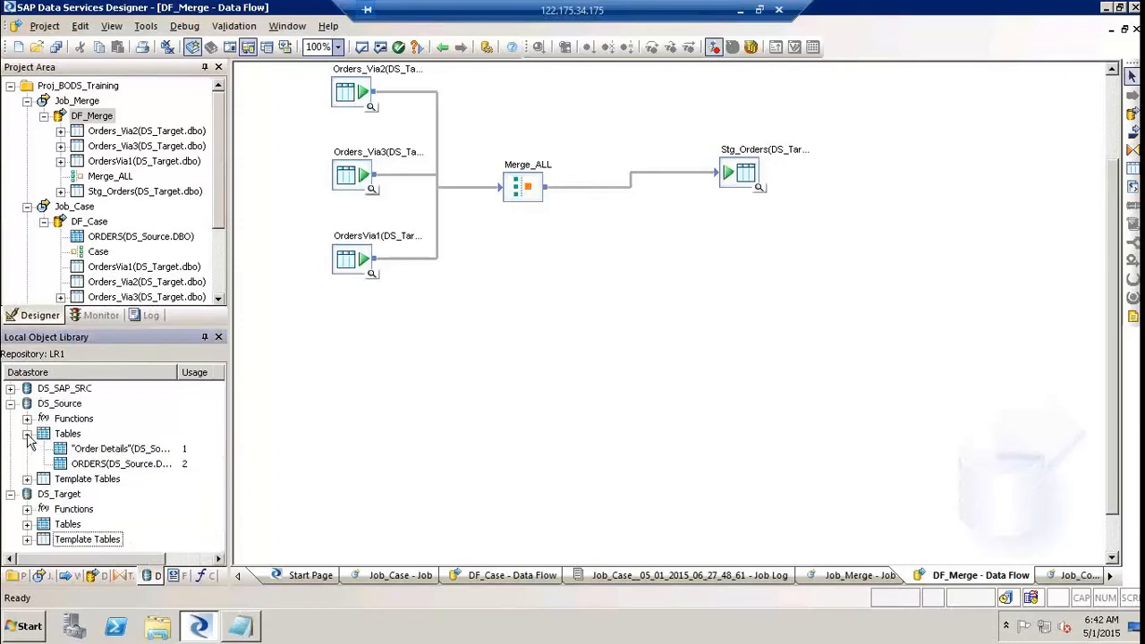
{"action": "left_click", "coordinate": [27, 479]}
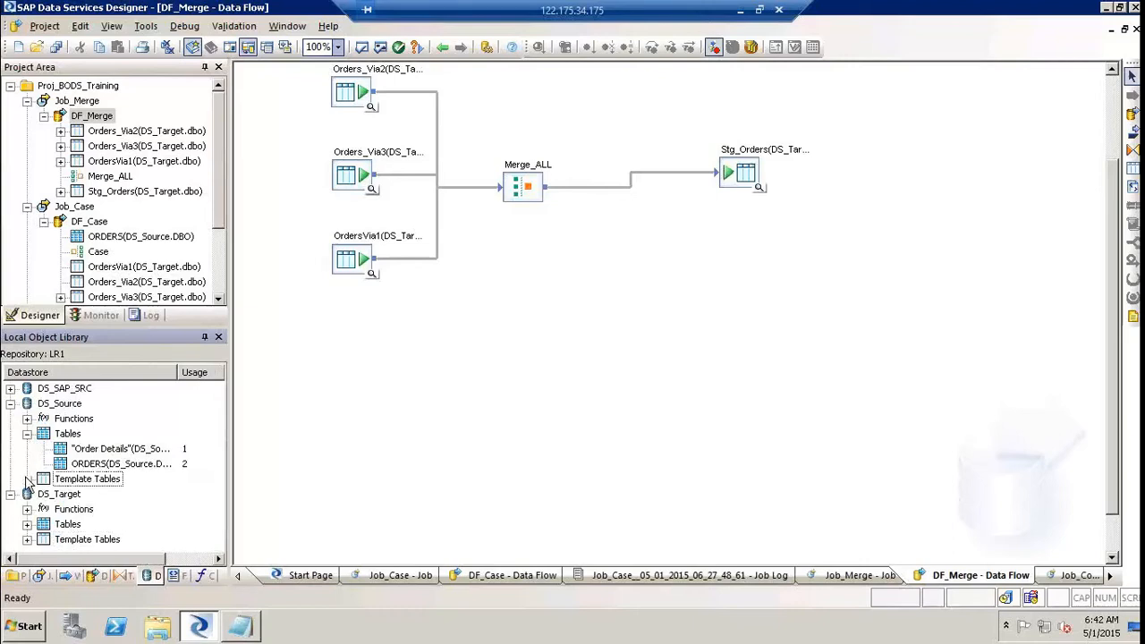
{"action": "left_click", "coordinate": [27, 434]}
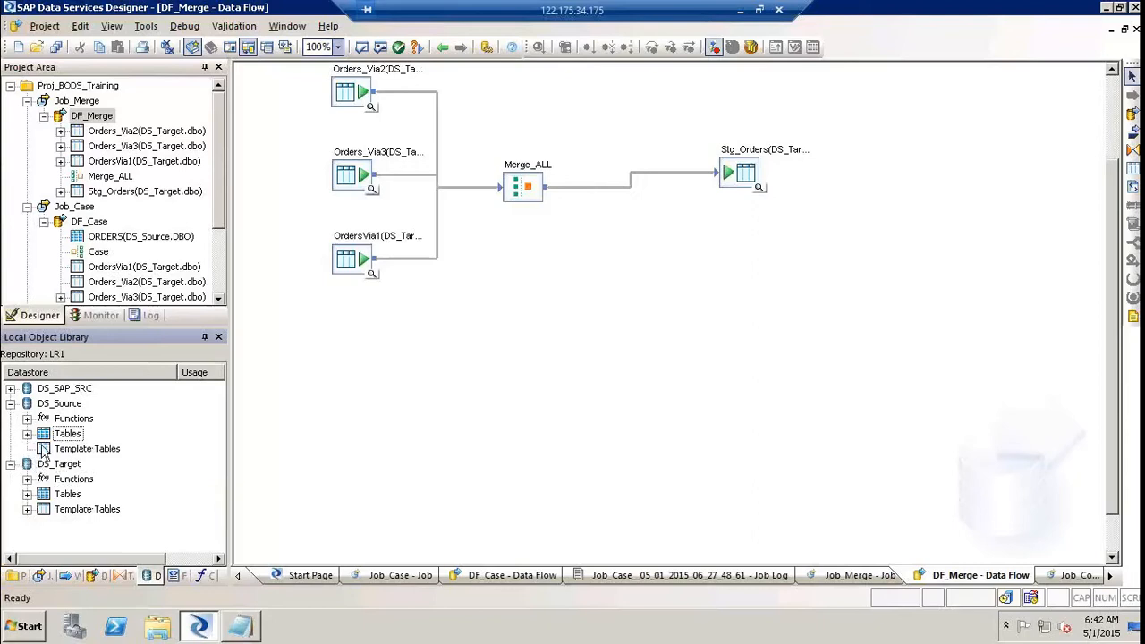
{"action": "left_click", "coordinate": [28, 495]}
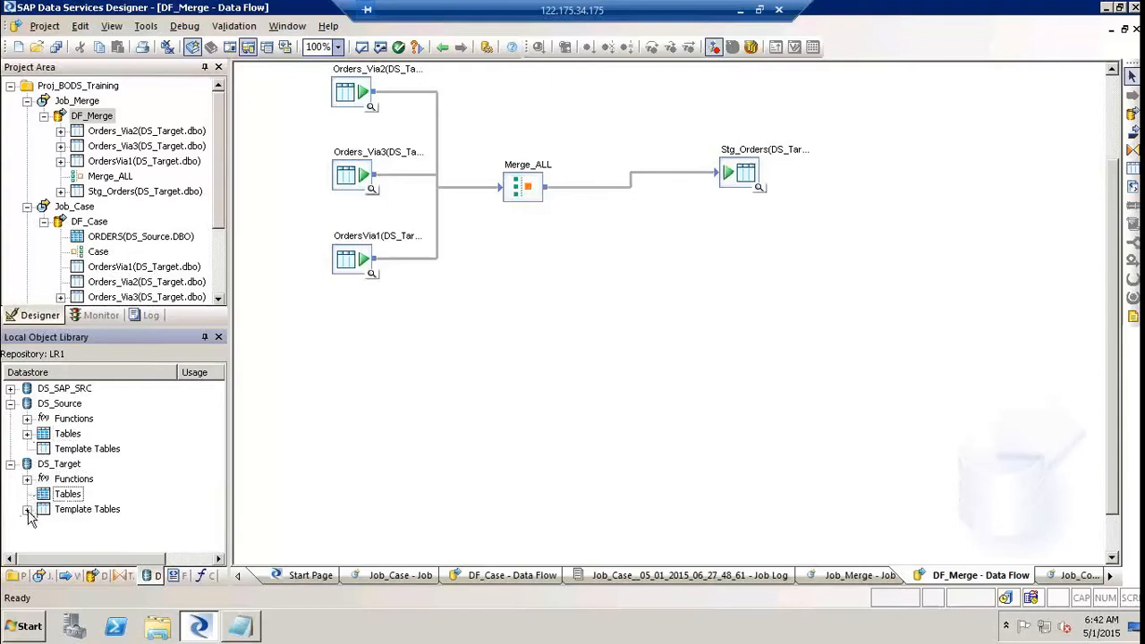
{"action": "left_click", "coordinate": [28, 509]}
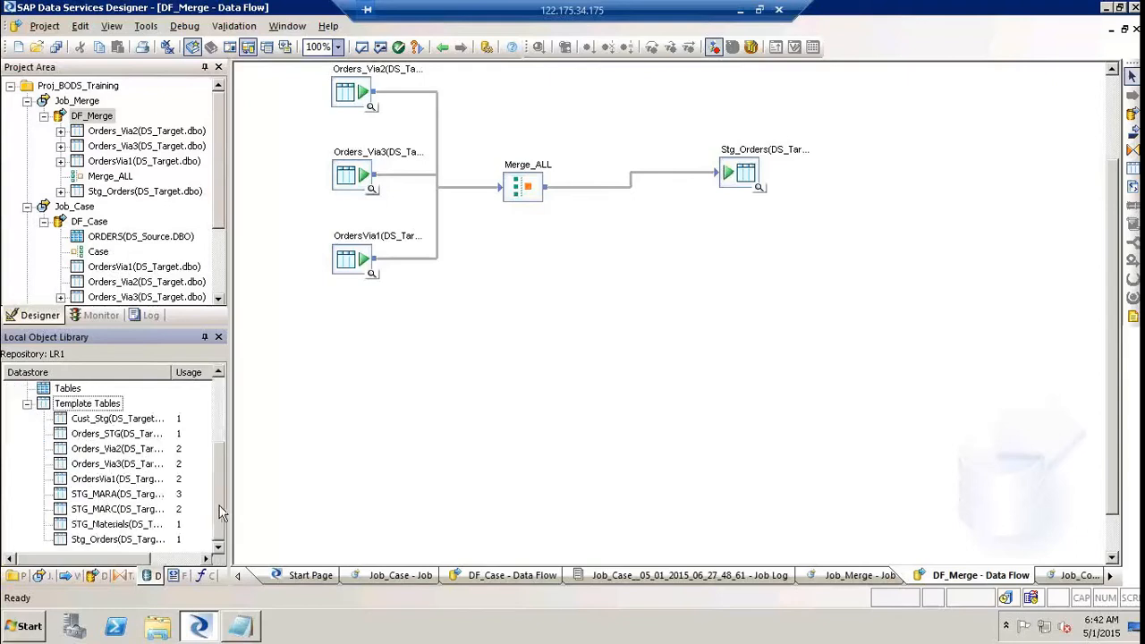
{"action": "left_click", "coordinate": [112, 527]}
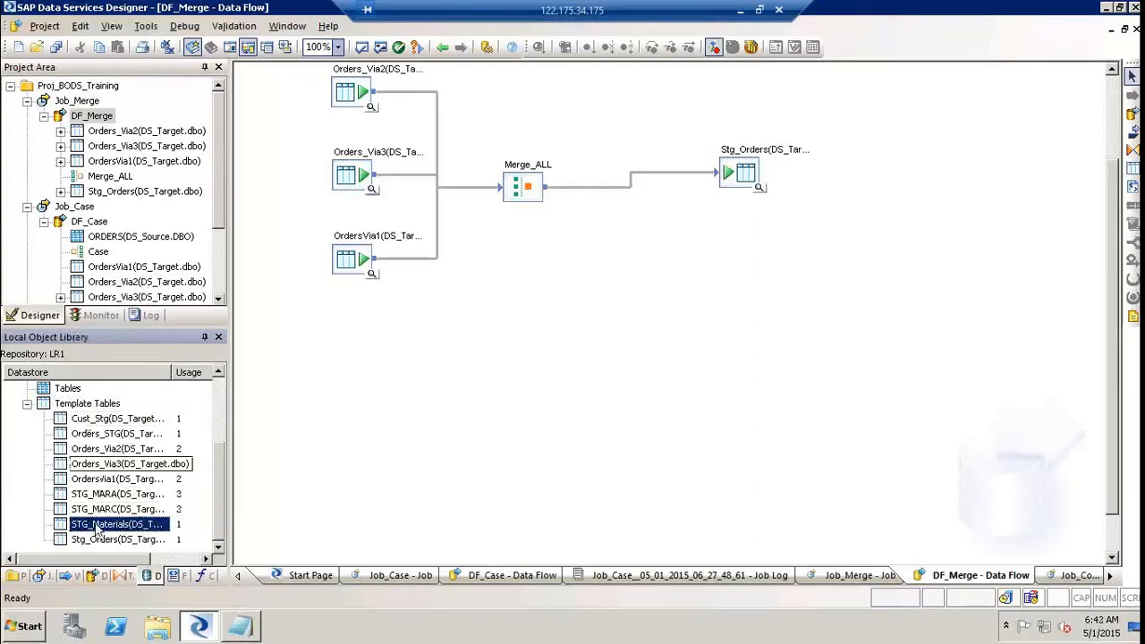
{"action": "left_click_drag", "start_coordinate": [97, 526], "coordinate": [469, 314]}
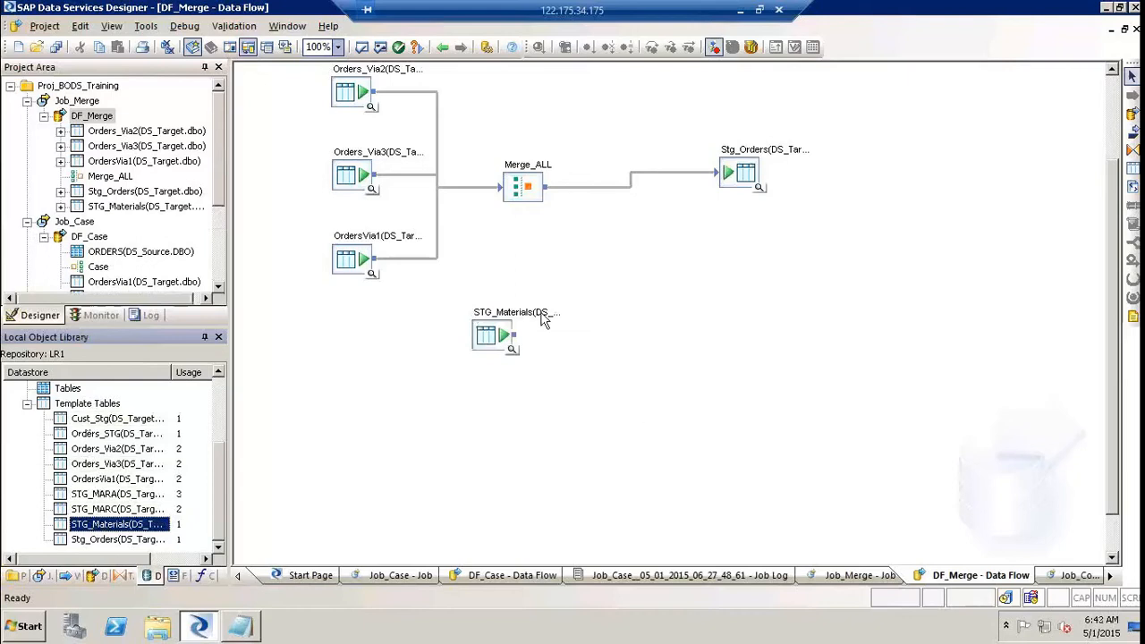
{"action": "left_click", "coordinate": [506, 344]}
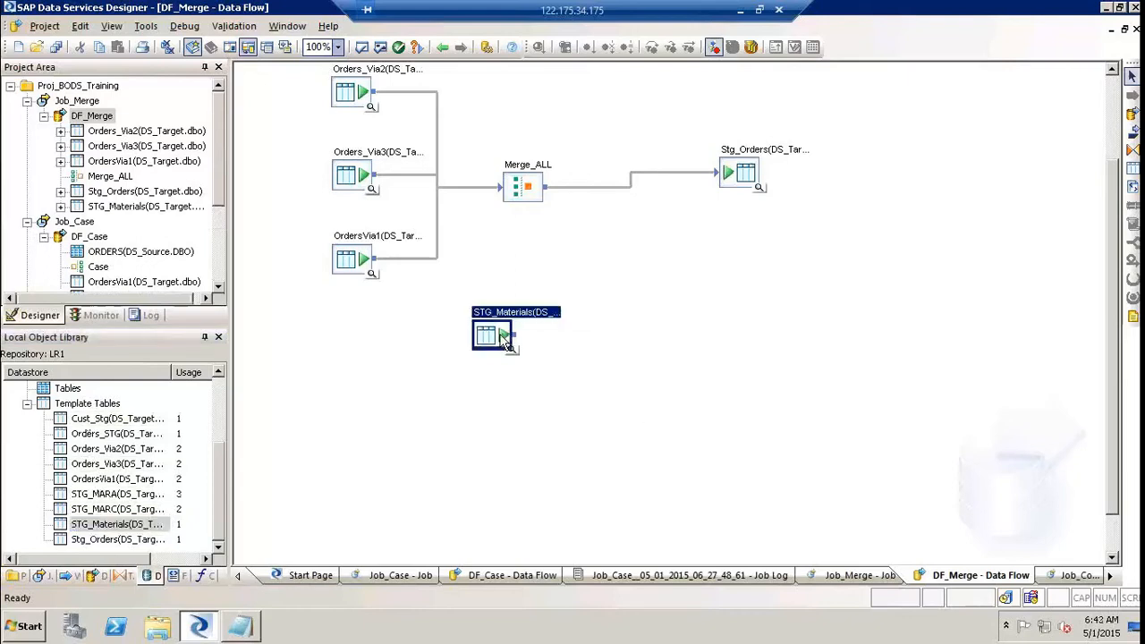
Step: Delete the STG_Materials source table from the DF_Merge data flow
{"action": "key", "text": "Delete"}
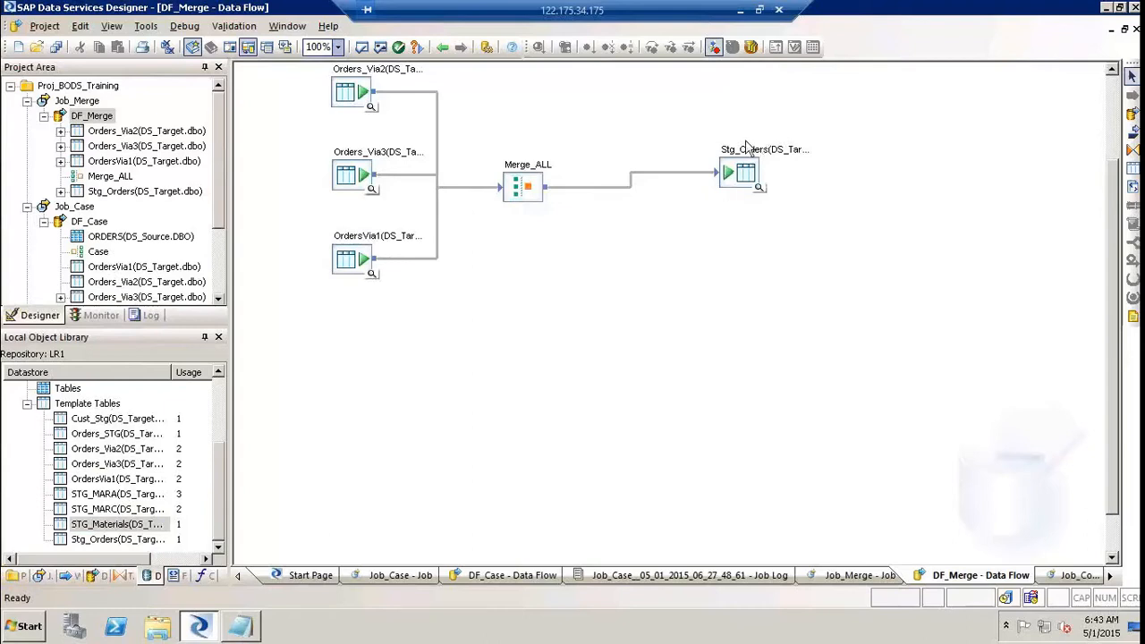
{"action": "left_click", "coordinate": [740, 185]}
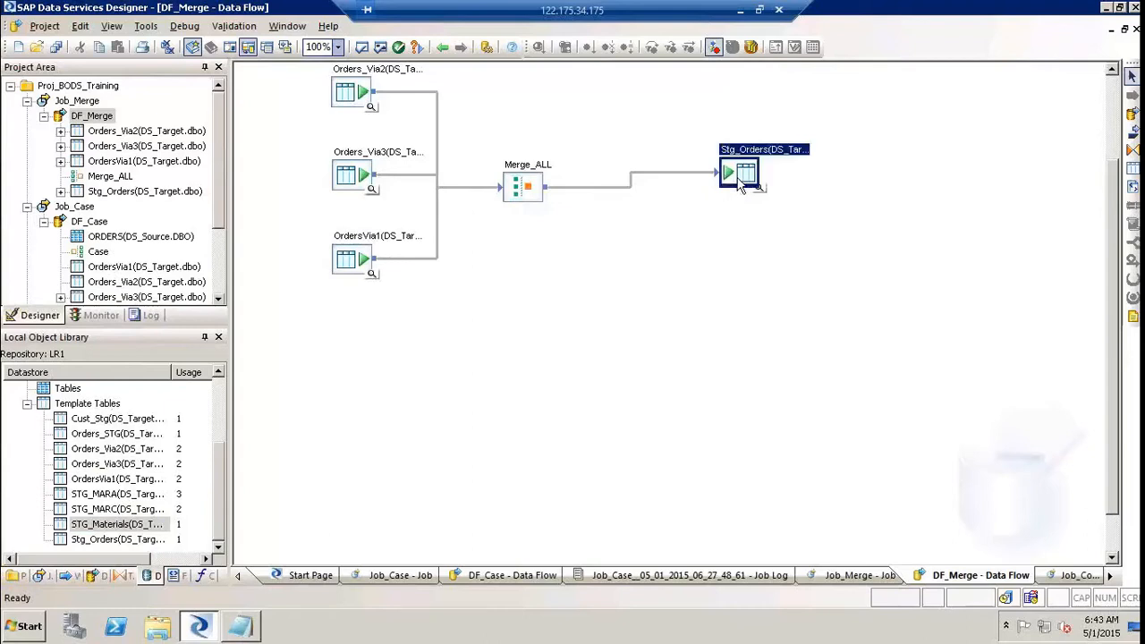
{"action": "right_click", "coordinate": [740, 186]}
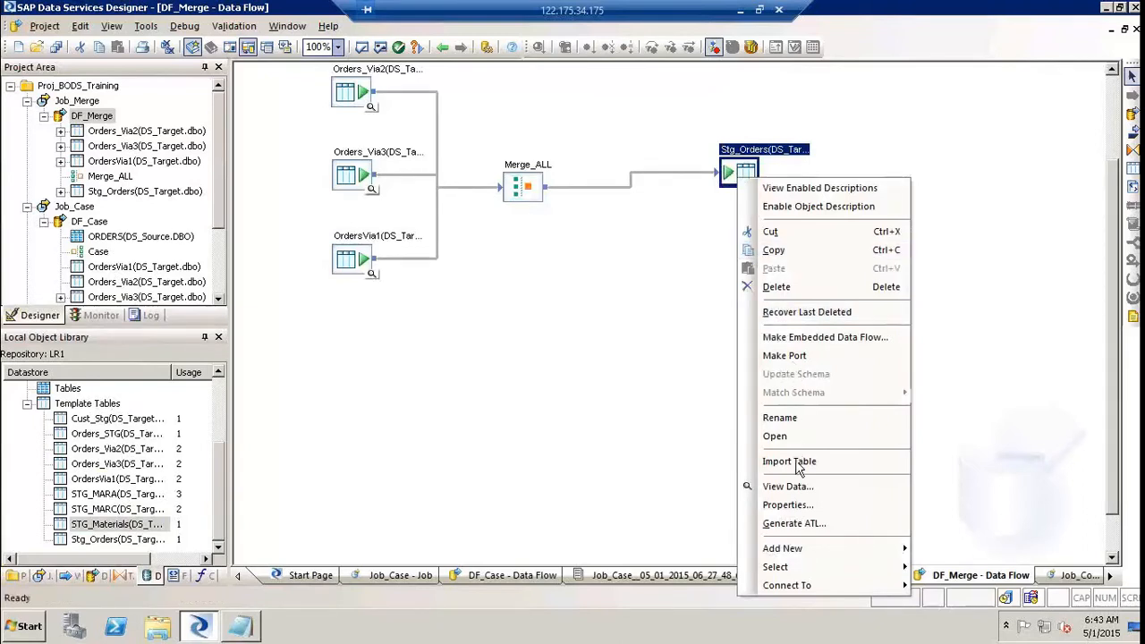
{"action": "left_click", "coordinate": [659, 394]}
{"action": "right_click", "coordinate": [748, 178]}
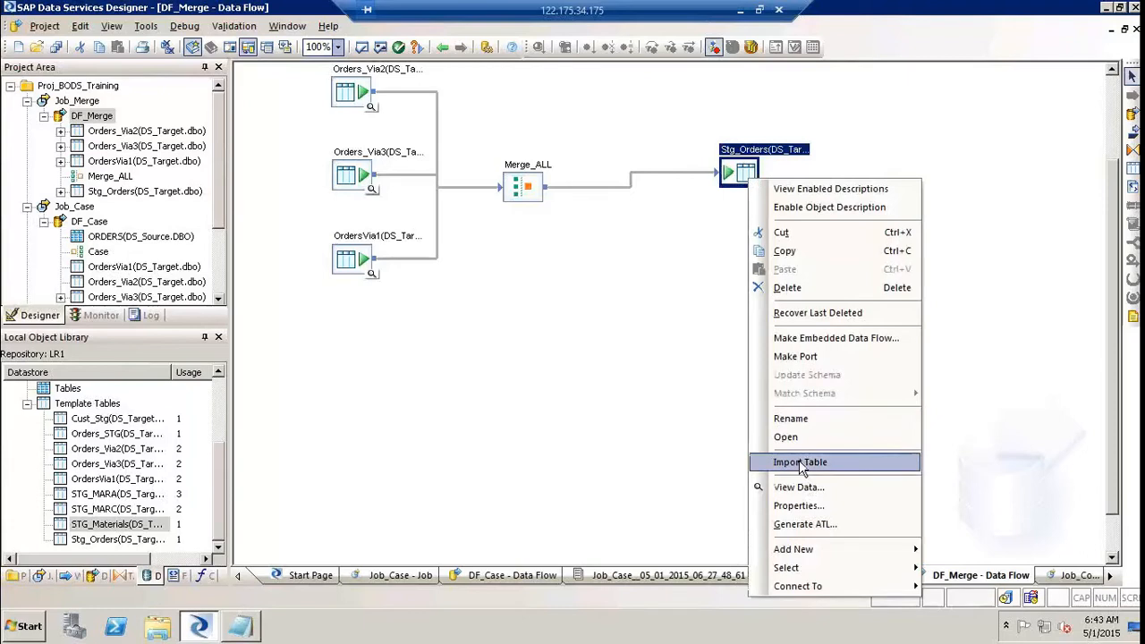
{"action": "left_click", "coordinate": [501, 393]}
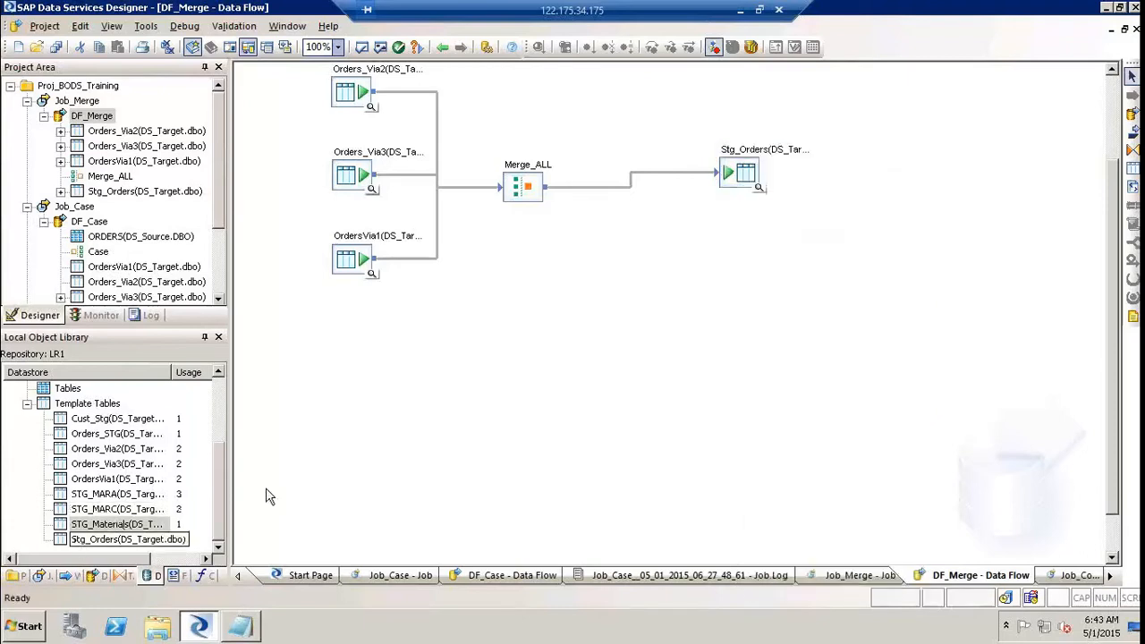
Step: Convert the Stg_Orders target template table in DF_Merge with Import Table and select it among the datastore's regular tables
{"action": "left_click", "coordinate": [742, 176]}
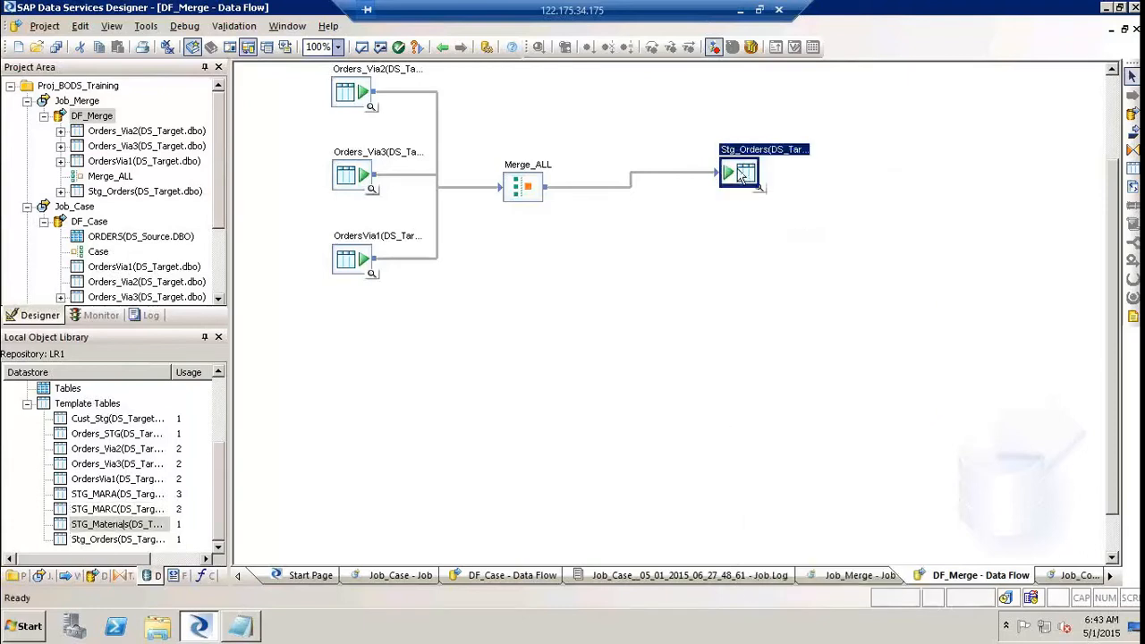
{"action": "right_click", "coordinate": [741, 176]}
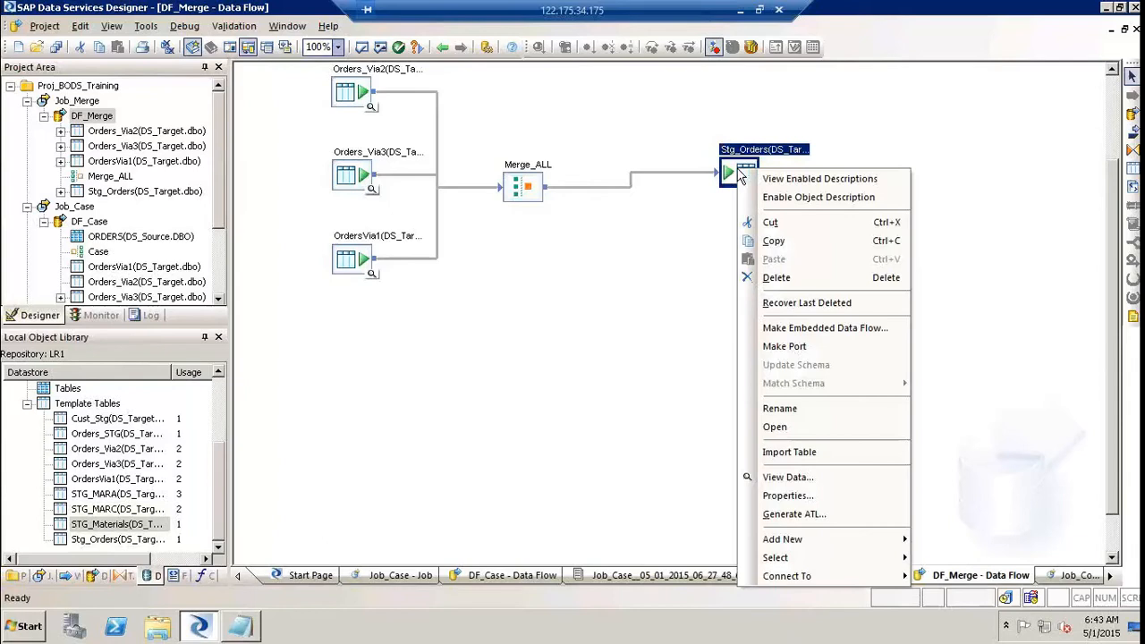
{"action": "left_click", "coordinate": [779, 453]}
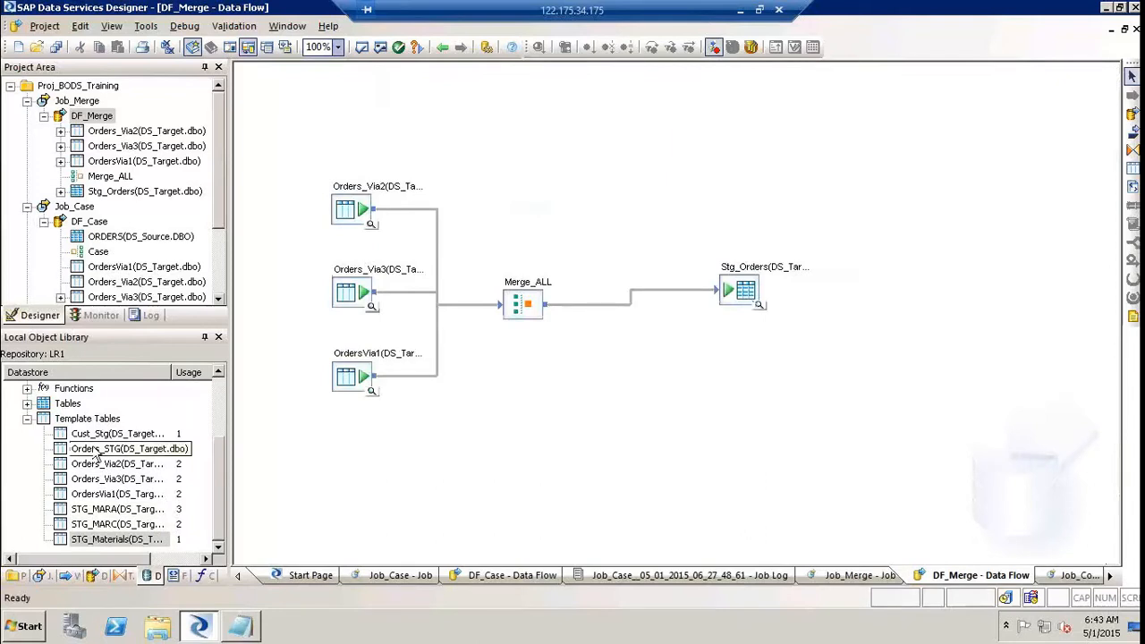
{"action": "left_click", "coordinate": [28, 404]}
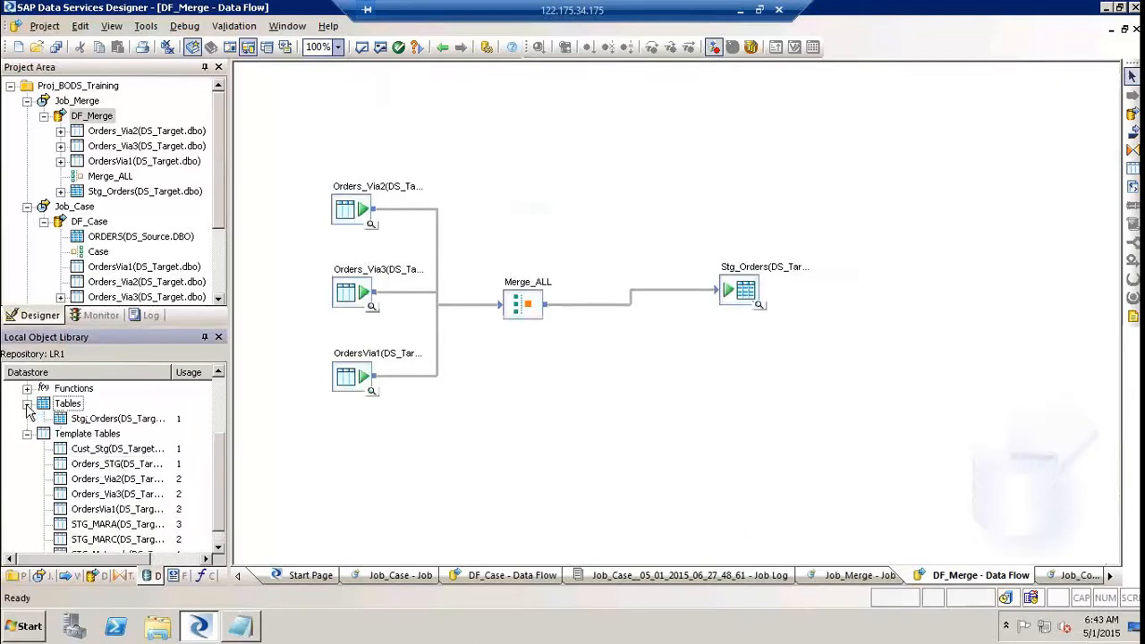
{"action": "left_click", "coordinate": [80, 419]}
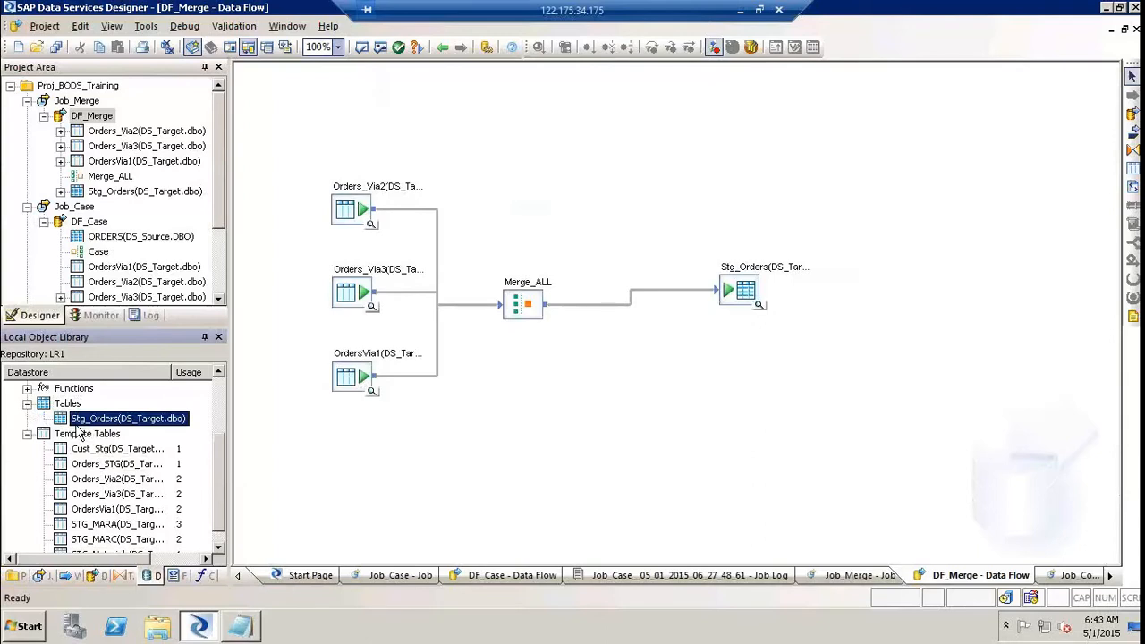
{"action": "left_click", "coordinate": [88, 526]}
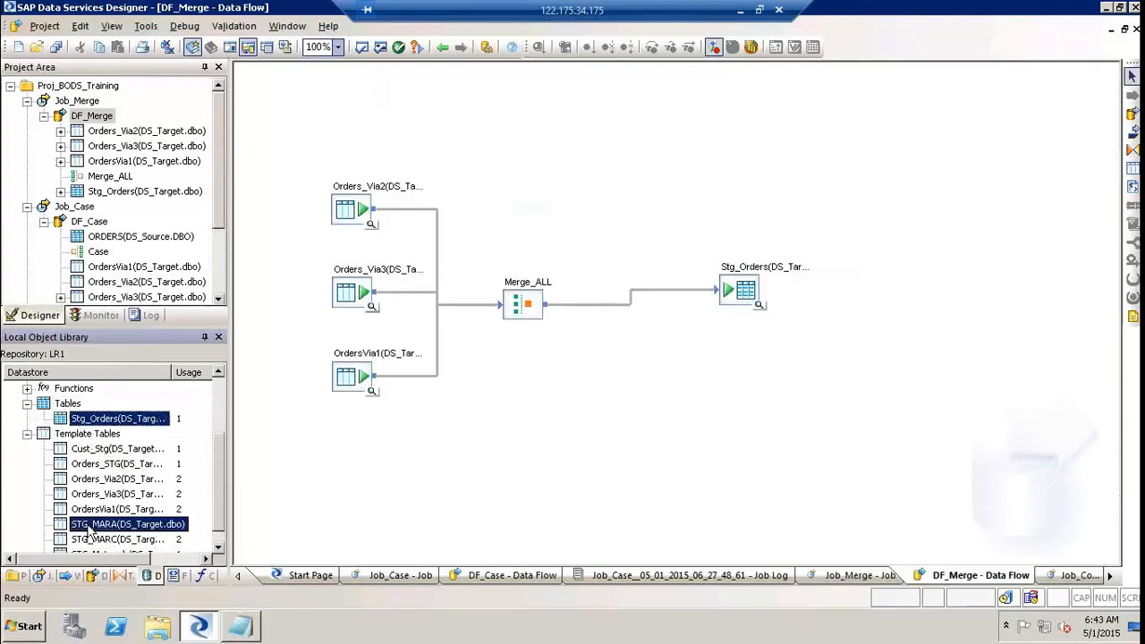
{"action": "right_click", "coordinate": [87, 526]}
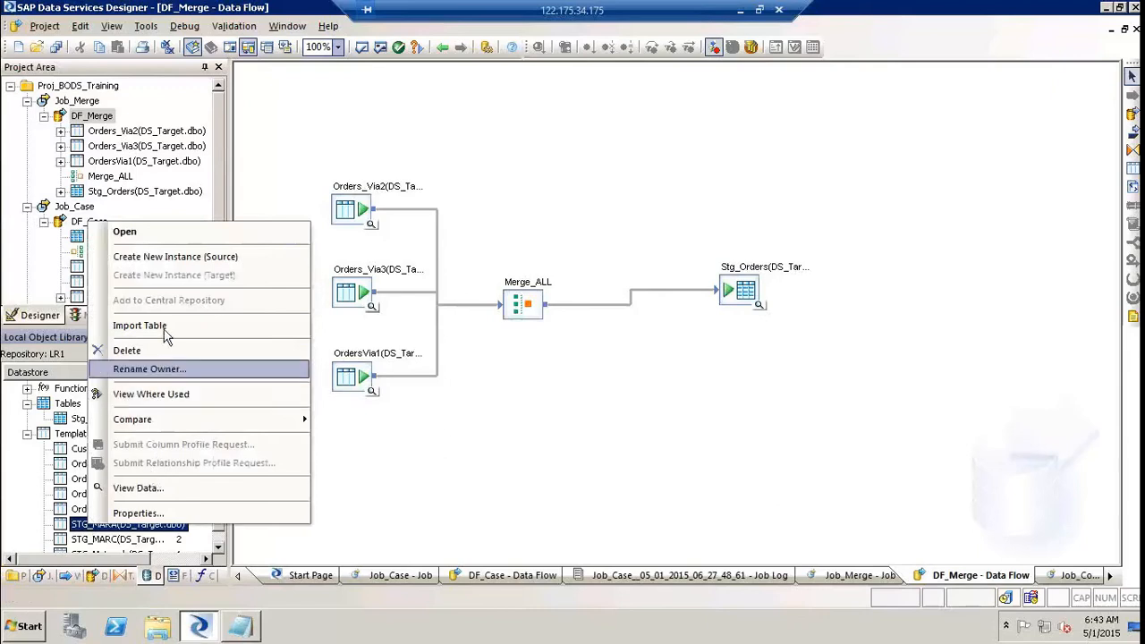
{"action": "left_click", "coordinate": [619, 493]}
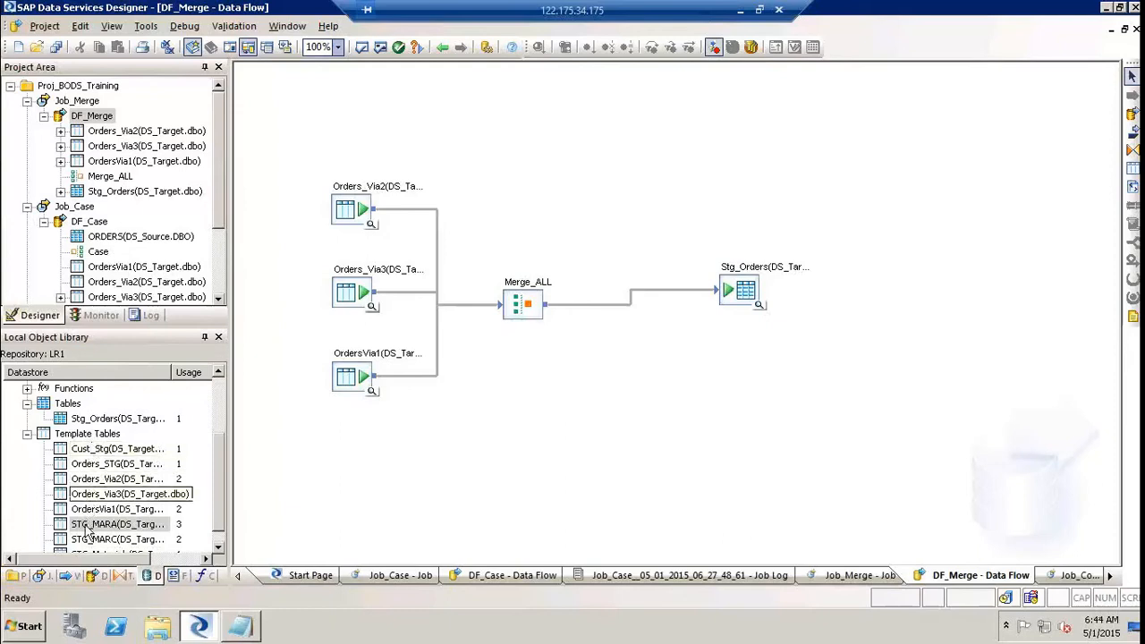
{"action": "left_click", "coordinate": [218, 548]}
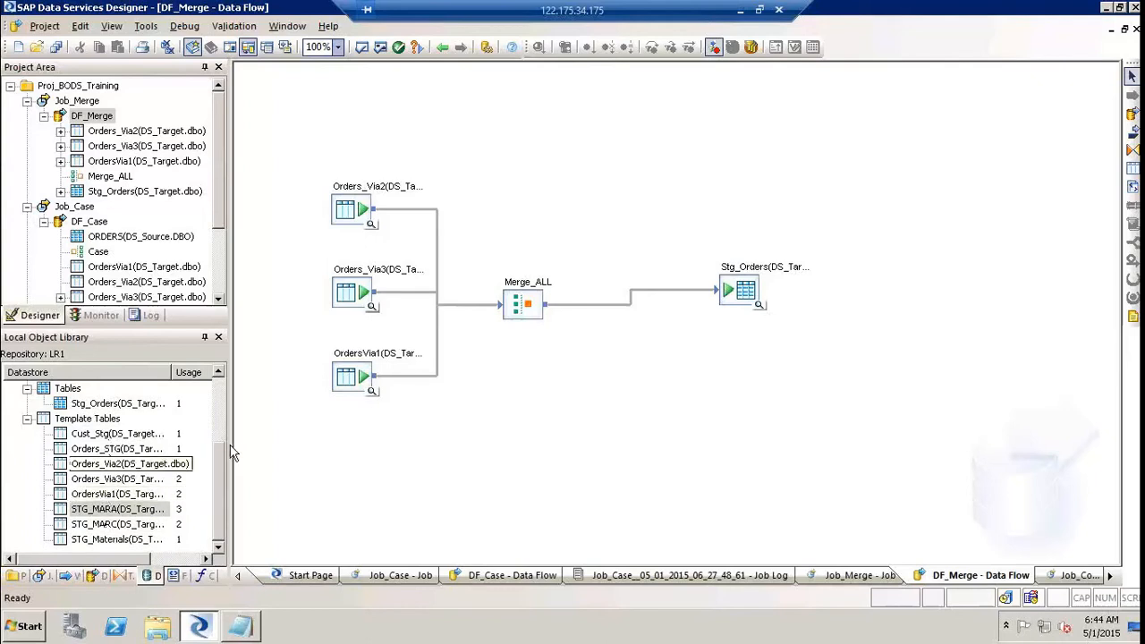
Step: Open the OrdersVia1 target table in the DF_Case data flow, examine its load options, and return to the data flow
{"action": "left_click", "coordinate": [86, 221]}
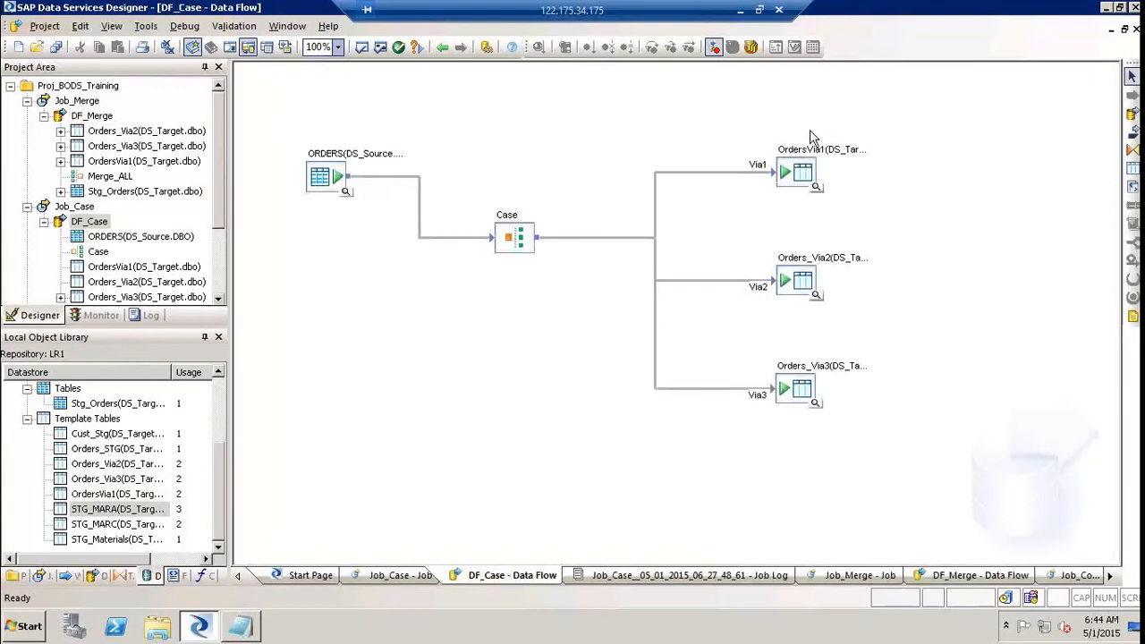
{"action": "double_click", "coordinate": [803, 161]}
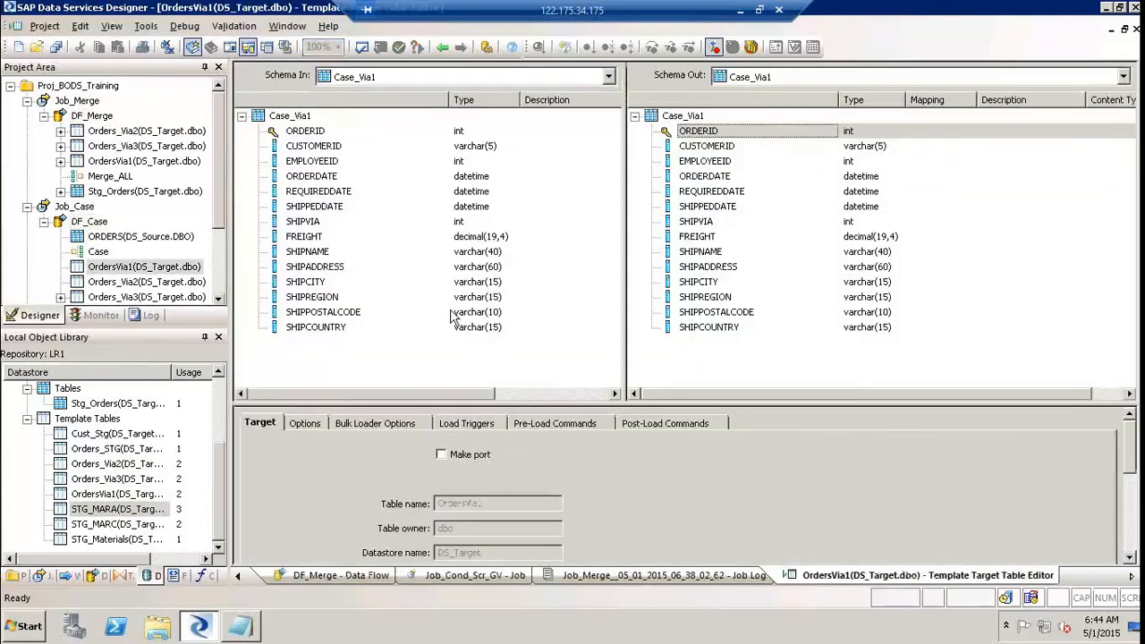
{"action": "left_click_drag", "start_coordinate": [354, 401], "coordinate": [355, 255]}
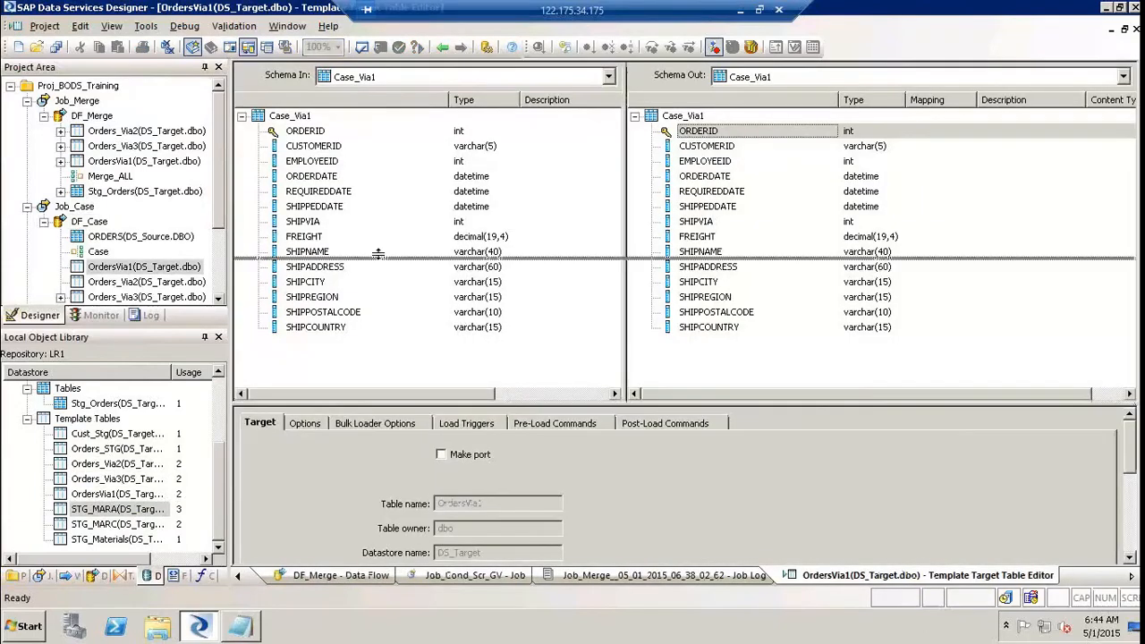
{"action": "left_click", "coordinate": [309, 275]}
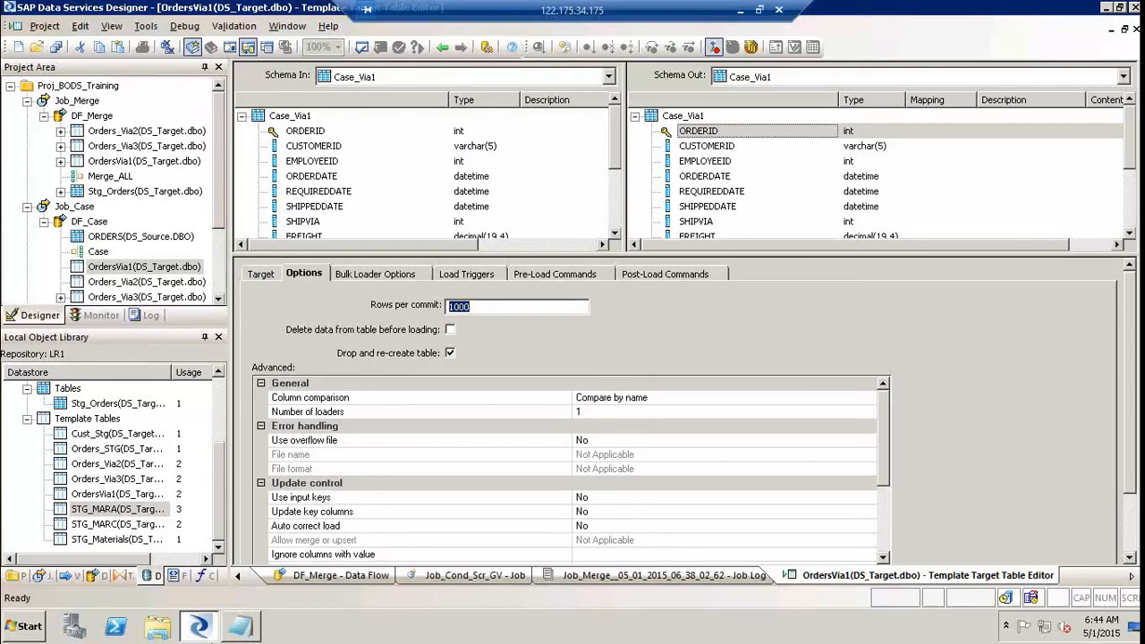
{"action": "mouse_move", "coordinate": [232, 634]}
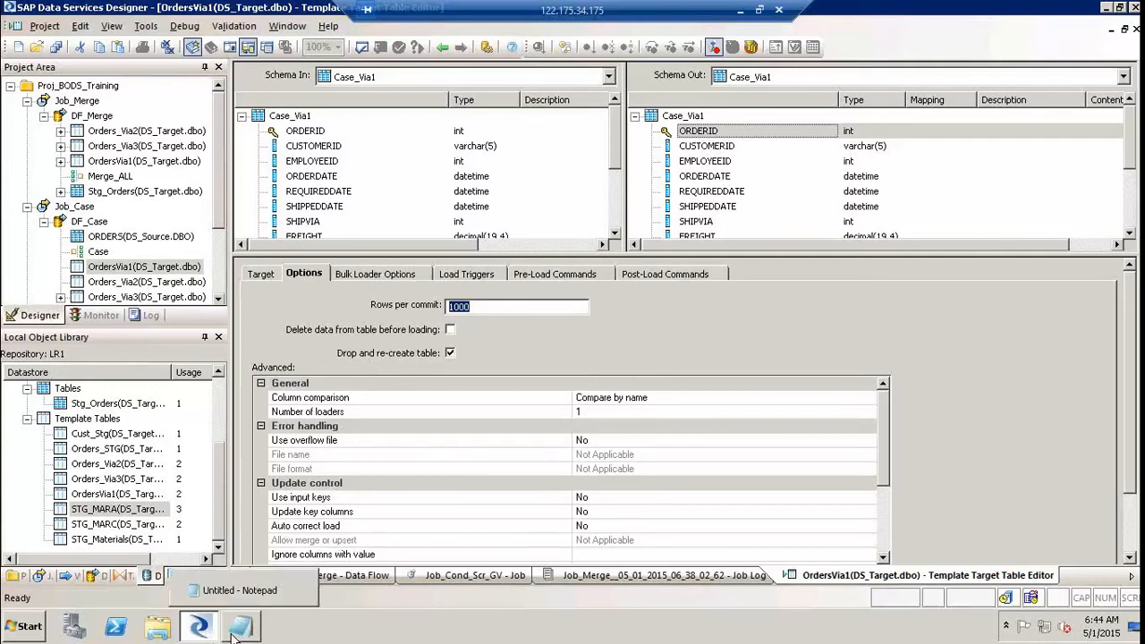
{"action": "left_click", "coordinate": [435, 50]}
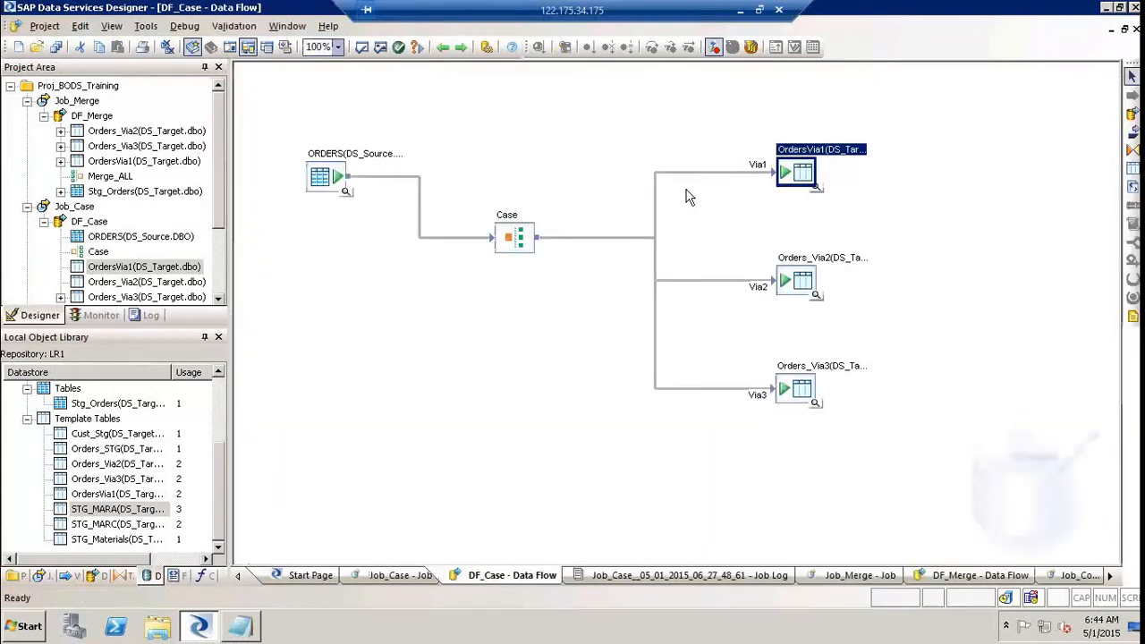
Step: Switch to Notepad, add the line "TEMP--> Dropped & recreated ( structure & data )" below the notes, and switch back to Data Services Designer
{"action": "left_click", "coordinate": [239, 631]}
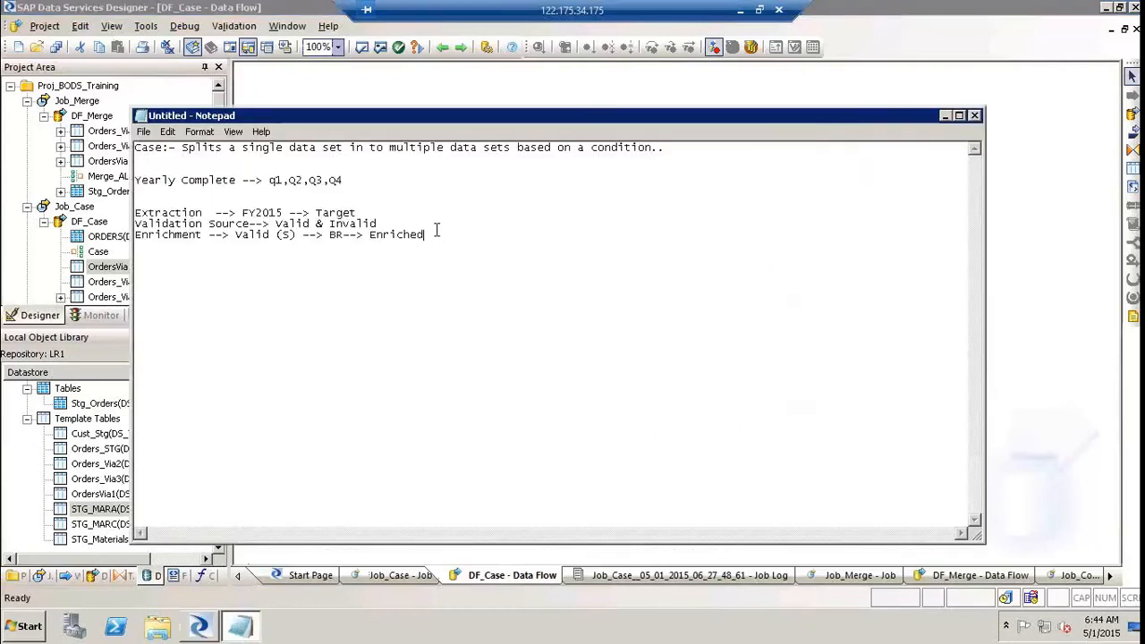
{"action": "key", "text": "Return"}
{"action": "type", "text": "TEMP--> Dropped & r"}
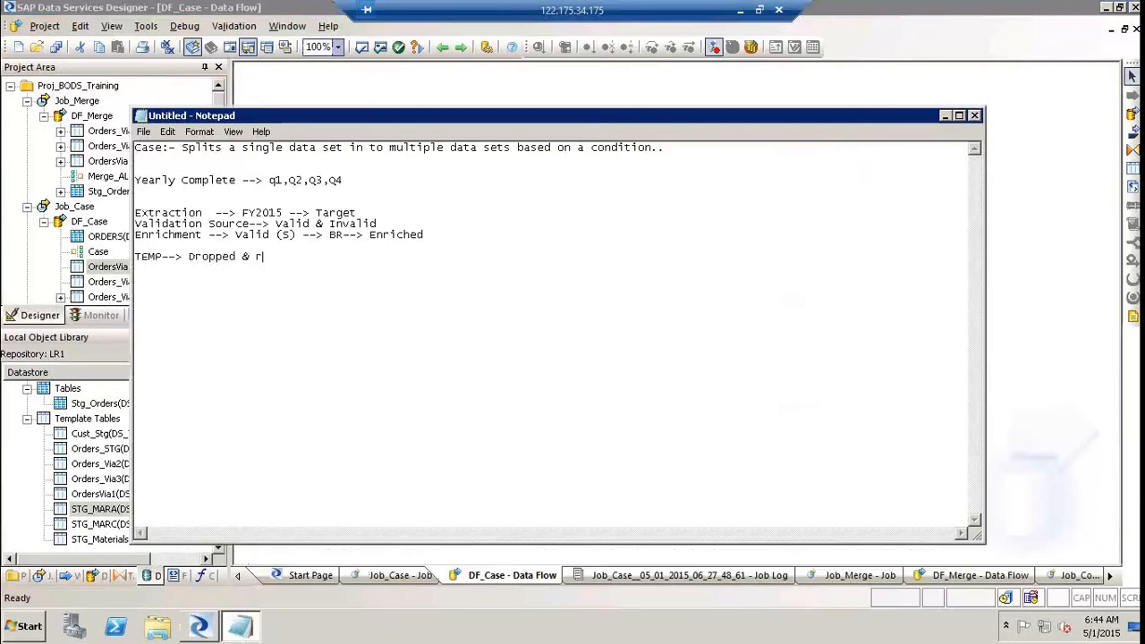
{"action": "type", "text": "ecreated ("}
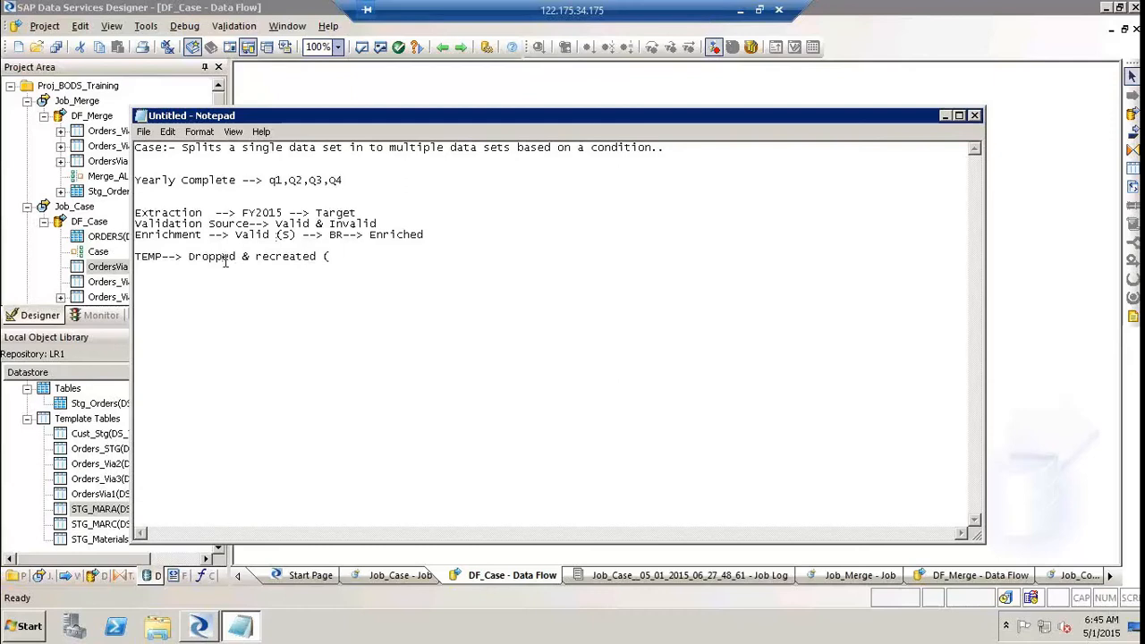
{"action": "left_click", "coordinate": [362, 253]}
{"action": "type", "text": "structure & data )"}
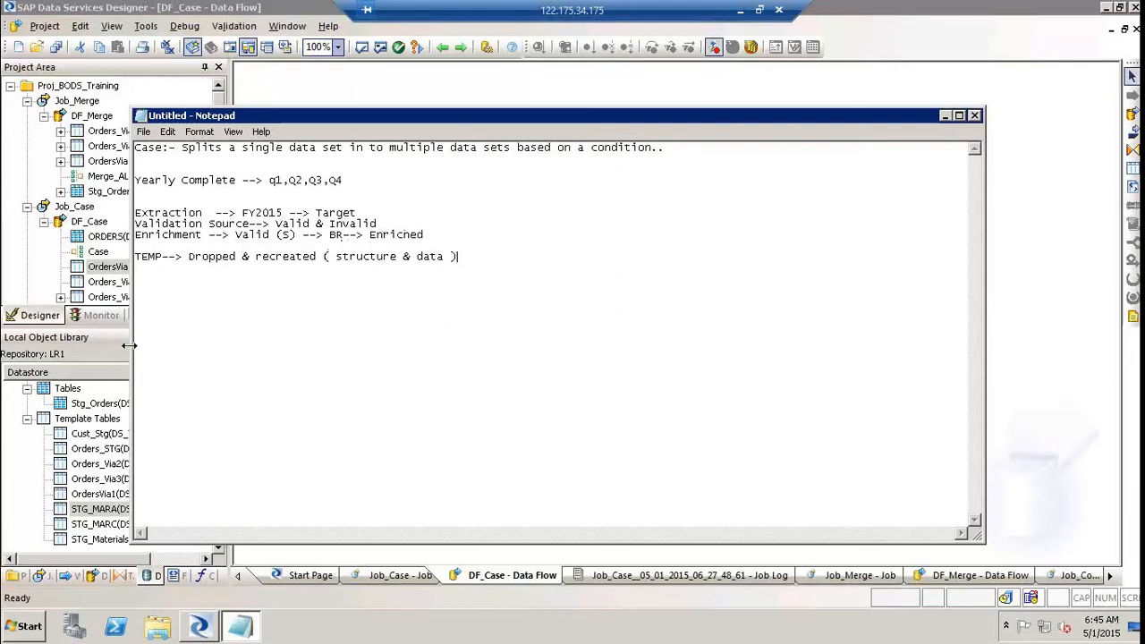
{"action": "left_click", "coordinate": [417, 257]}
{"action": "key", "text": "alt+Tab"}
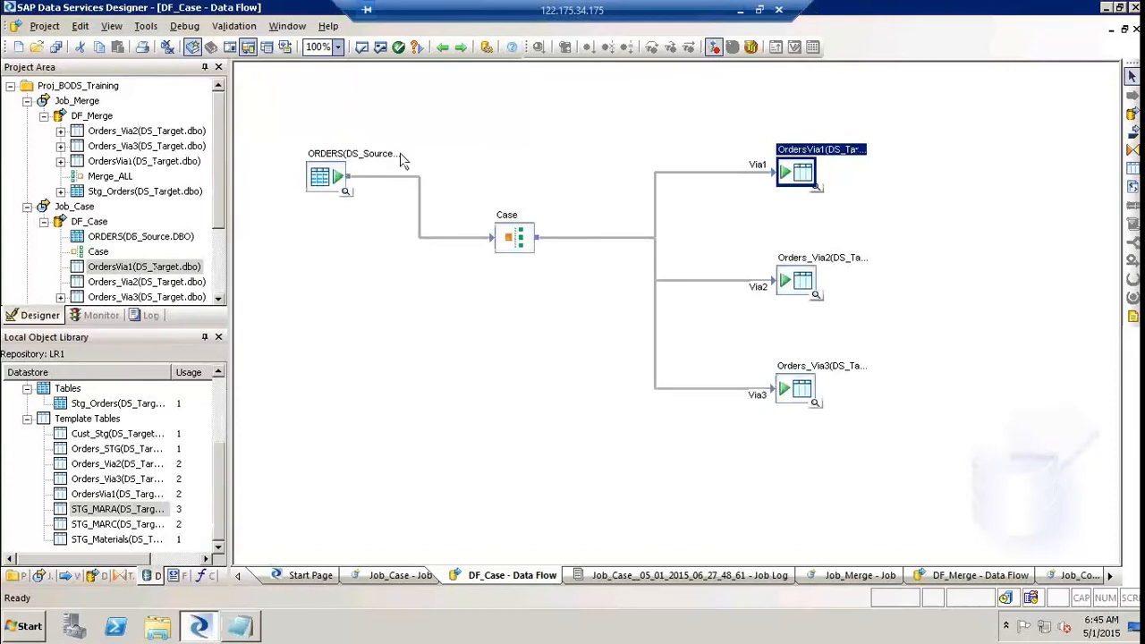
Step: Open the imported Stg_Orders target table in the DF_Merge data flow, examine its load options, and return to the data flow
{"action": "left_click", "coordinate": [331, 176]}
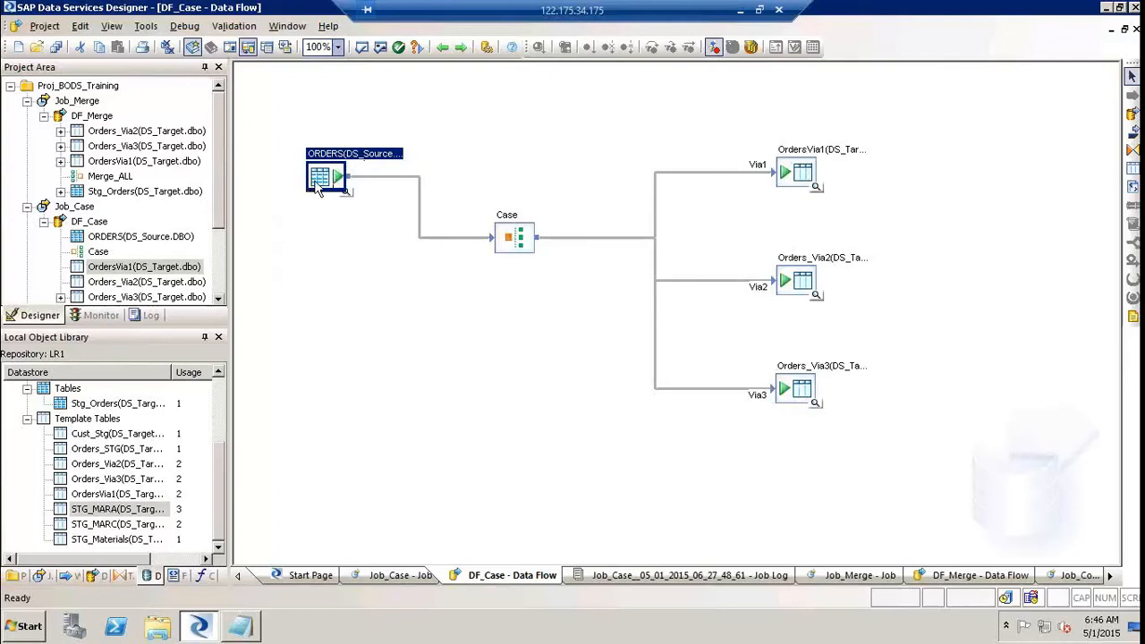
{"action": "left_click", "coordinate": [443, 46]}
{"action": "left_click", "coordinate": [446, 46]}
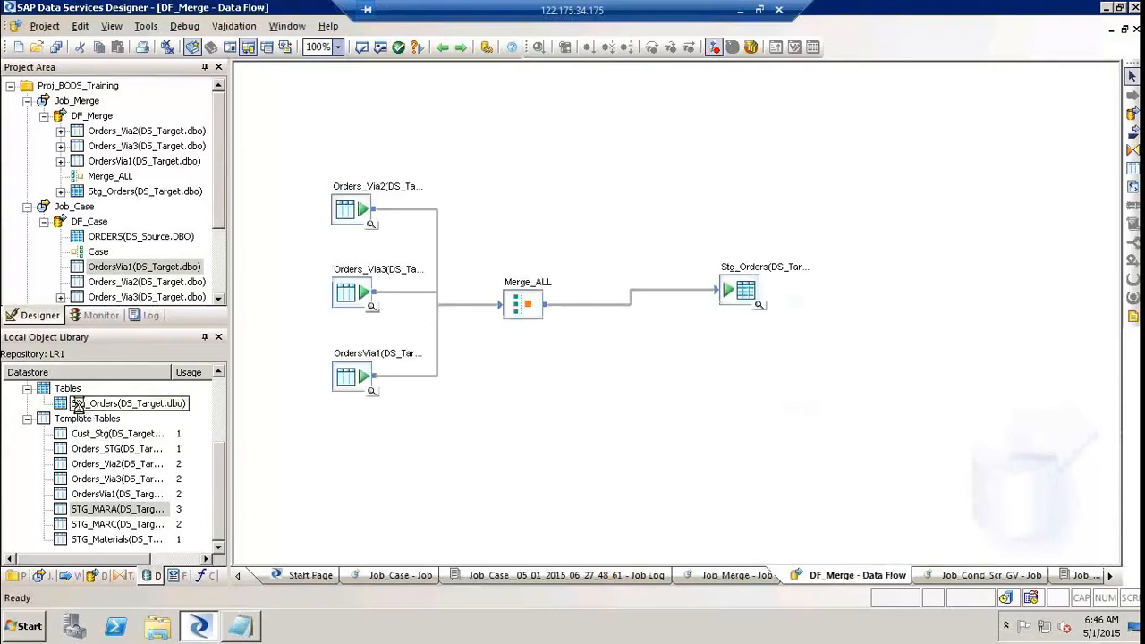
{"action": "mouse_move", "coordinate": [82, 403]}
{"action": "left_mouse_down"}
{"action": "mouse_move", "coordinate": [698, 452]}
{"action": "mouse_move", "coordinate": [101, 406]}
{"action": "left_mouse_up"}
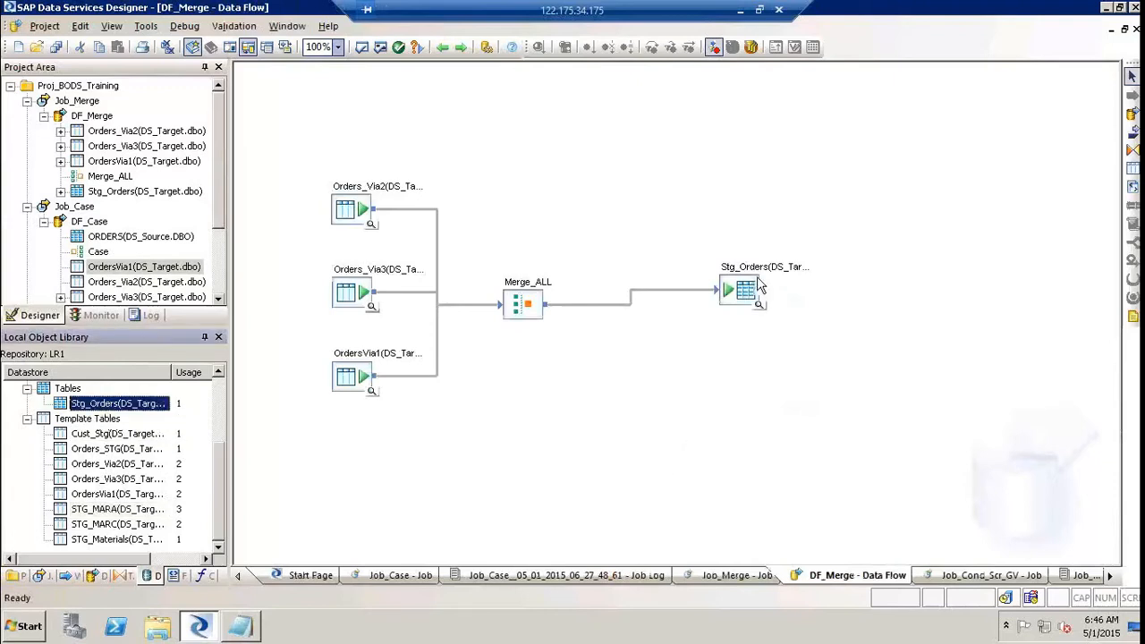
{"action": "double_click", "coordinate": [754, 281]}
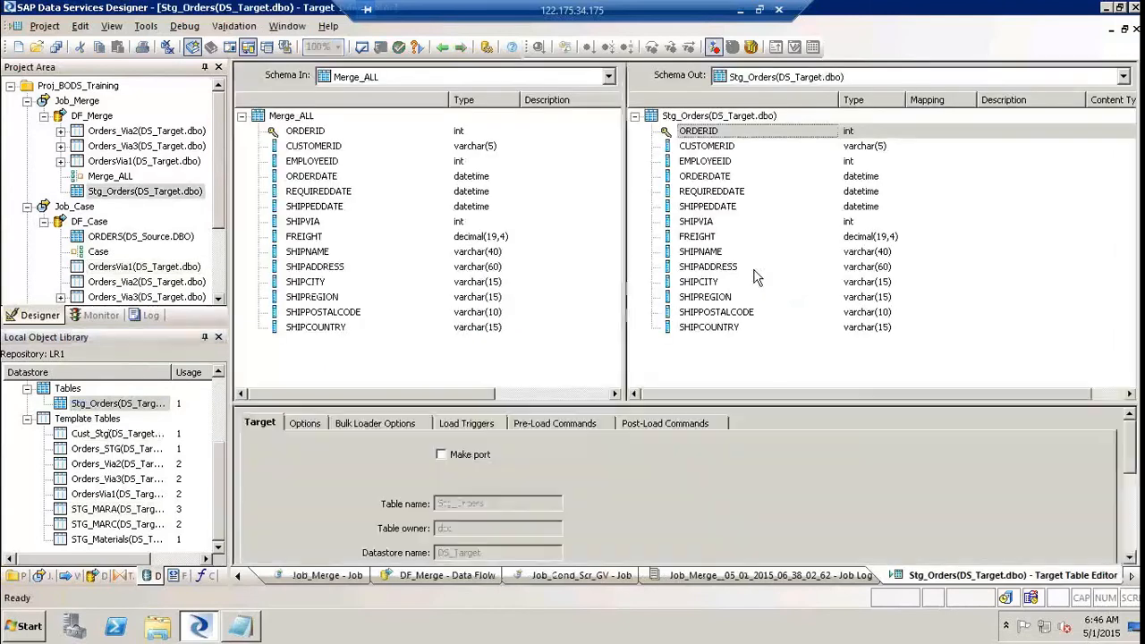
{"action": "left_click", "coordinate": [305, 424]}
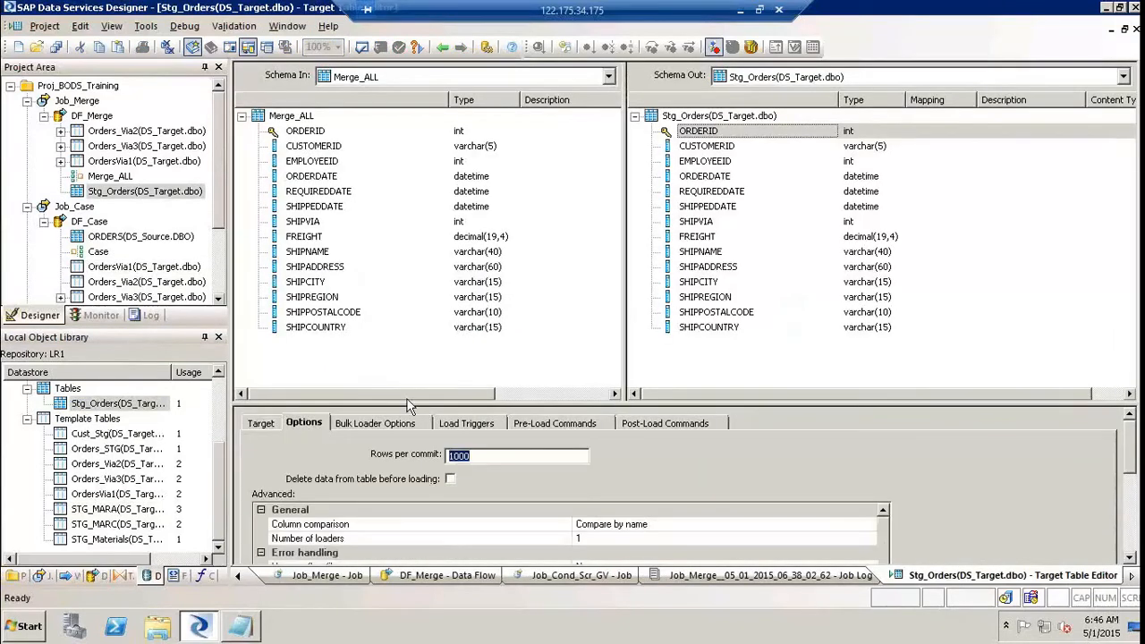
{"action": "left_click_drag", "start_coordinate": [408, 403], "coordinate": [408, 237]}
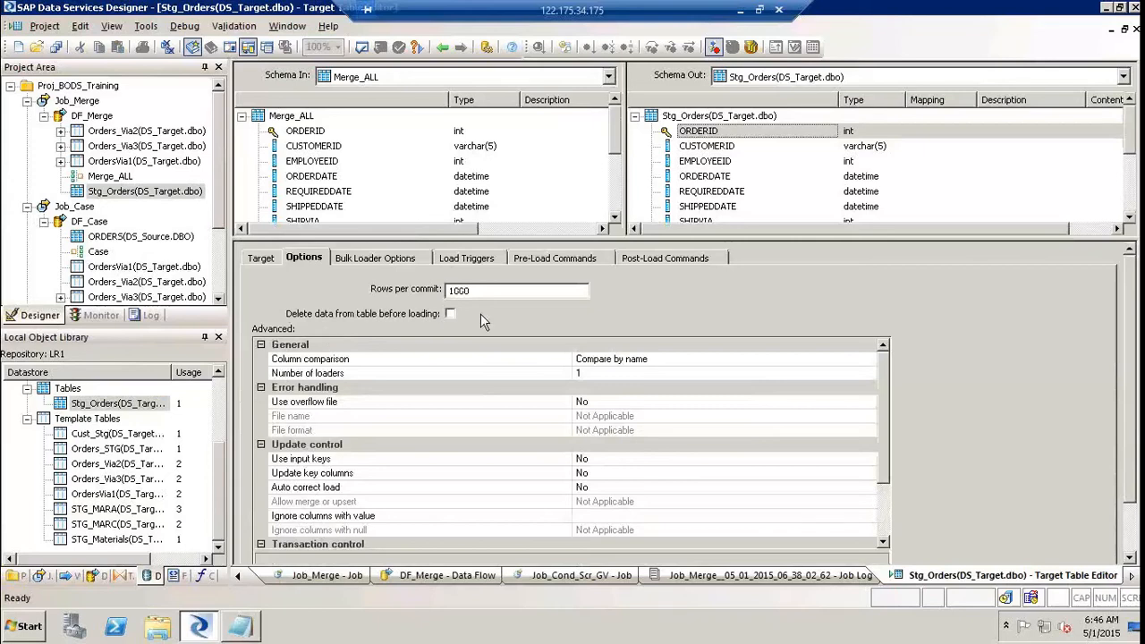
{"action": "left_click", "coordinate": [94, 114]}
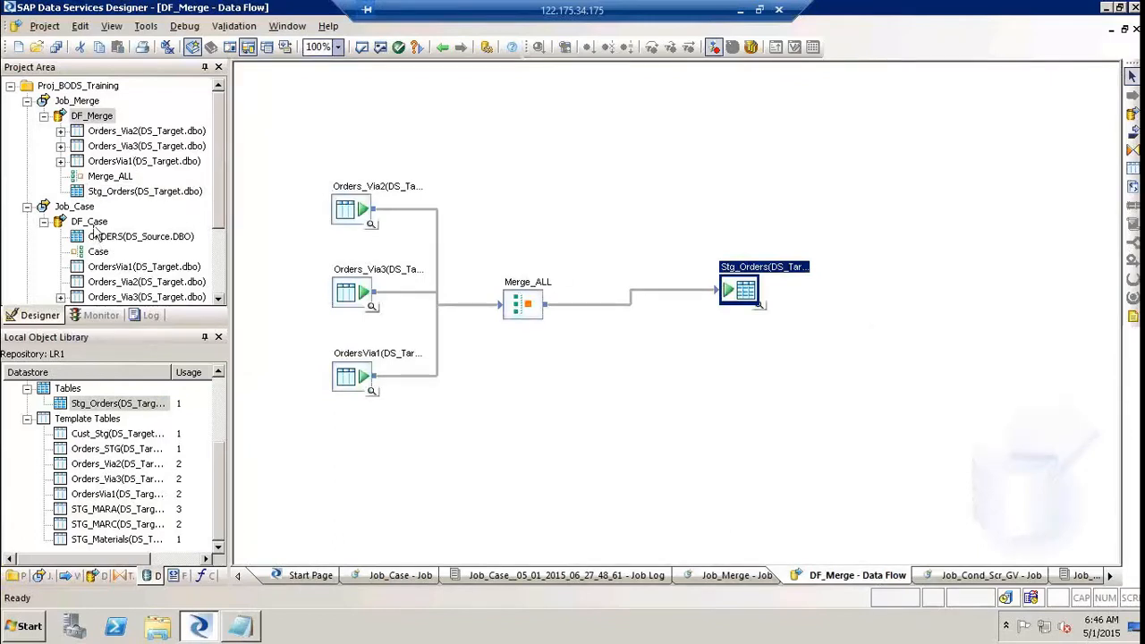
Step: Review the "Drop and re-create table" option of DF_Case's OrdersVia1 target for comparison, ending back in the data flow
{"action": "left_click", "coordinate": [91, 222]}
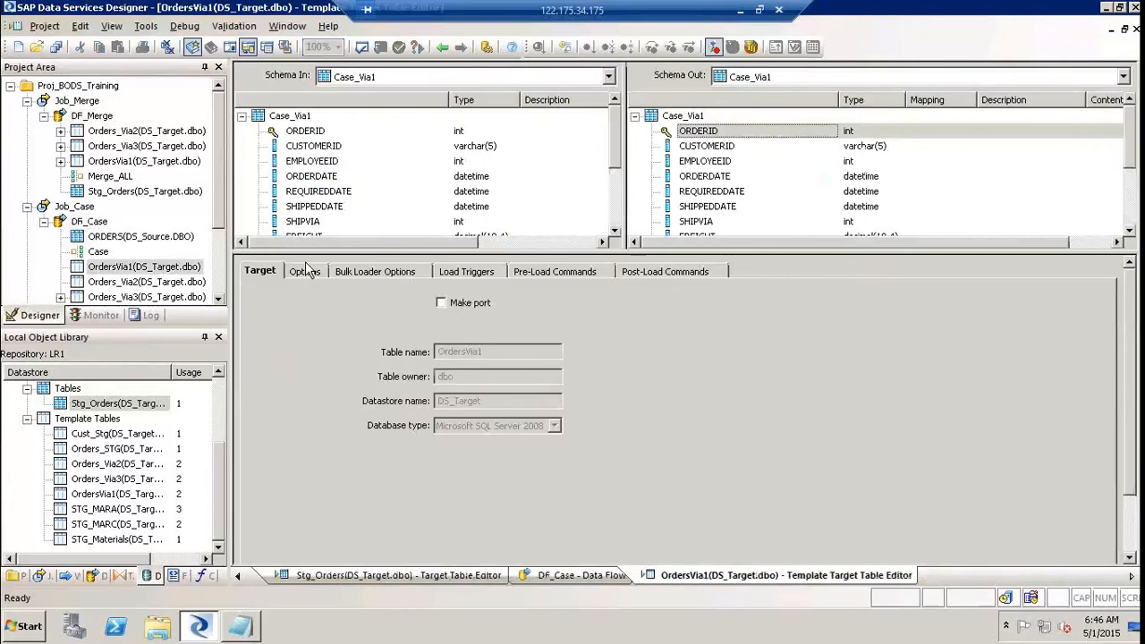
{"action": "left_click", "coordinate": [304, 268]}
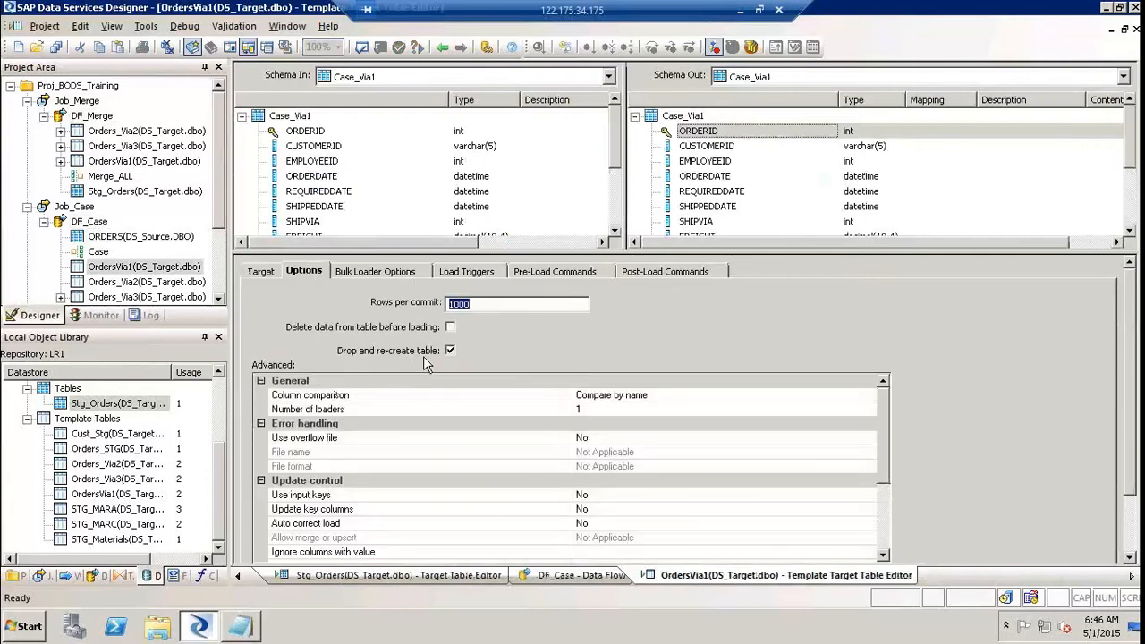
{"action": "left_click", "coordinate": [441, 48]}
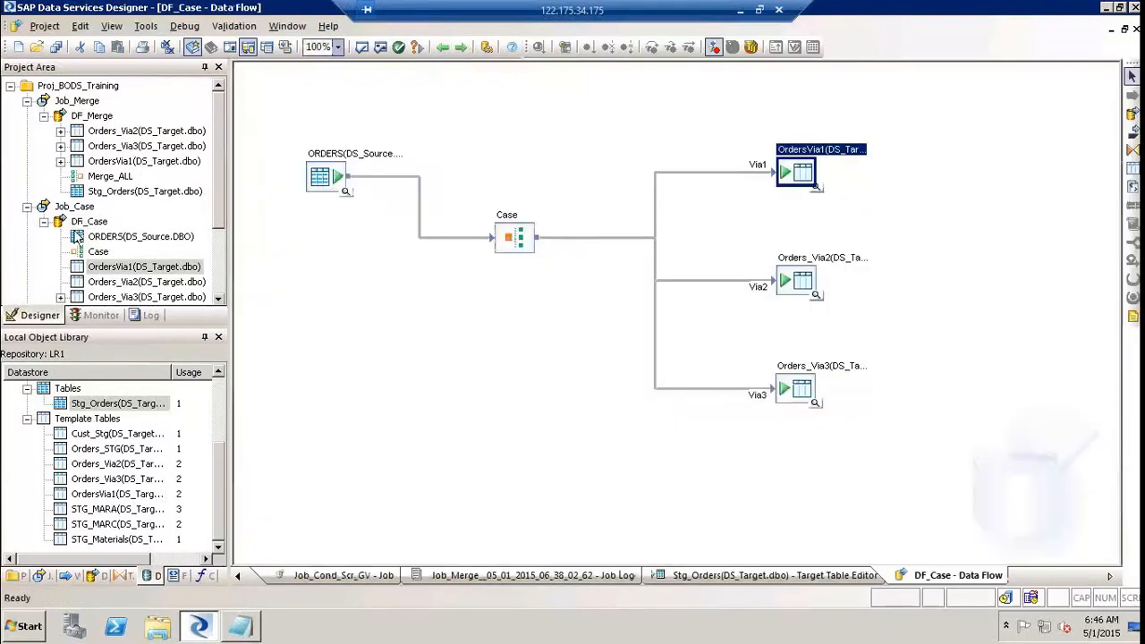
Step: Open the load options of DF_Merge's Stg_Orders target, switch to Notepad, and add the line "PERM --> Commit;" below the TEMP line
{"action": "left_click", "coordinate": [90, 117]}
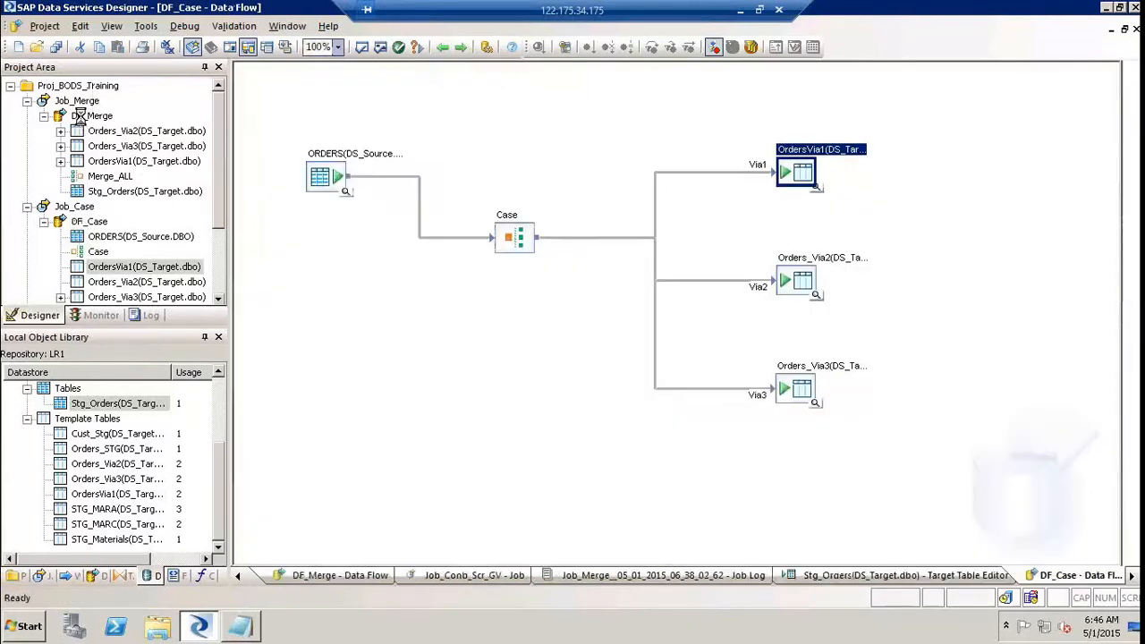
{"action": "double_click", "coordinate": [752, 268]}
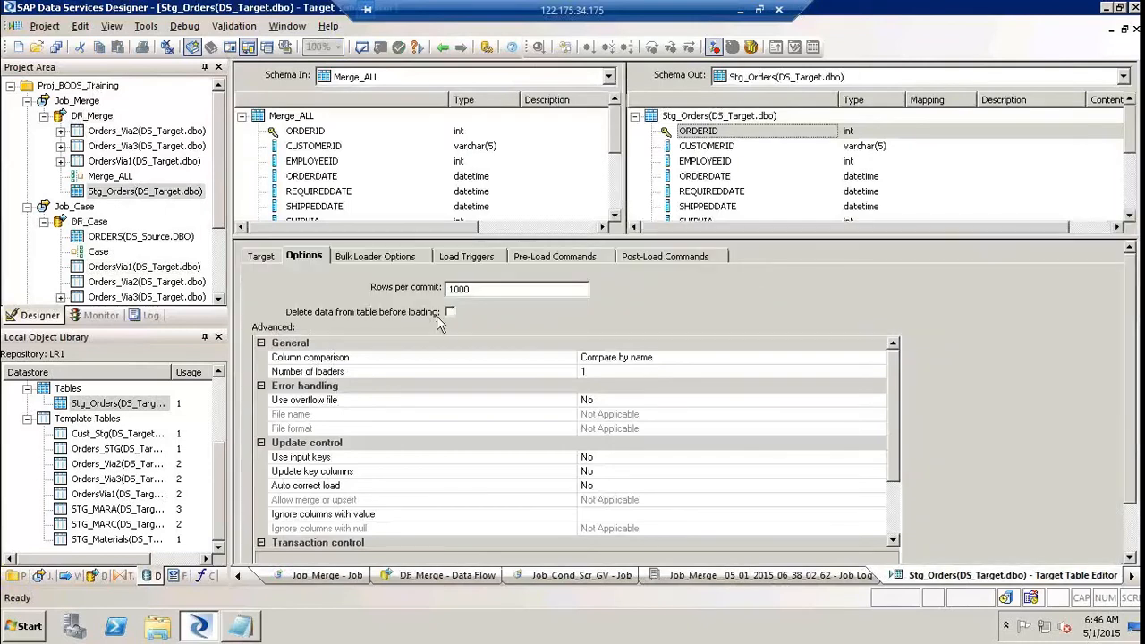
{"action": "key", "text": "alt+Tab"}
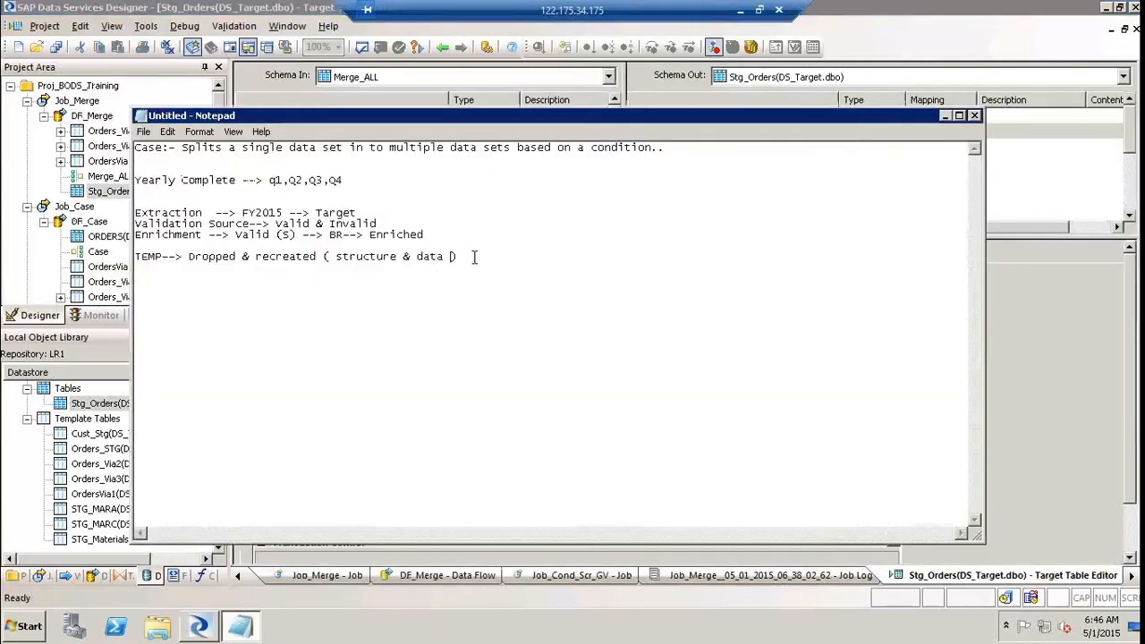
{"action": "key", "text": "Return"}
{"action": "type", "text": "PERM --> Commit"}
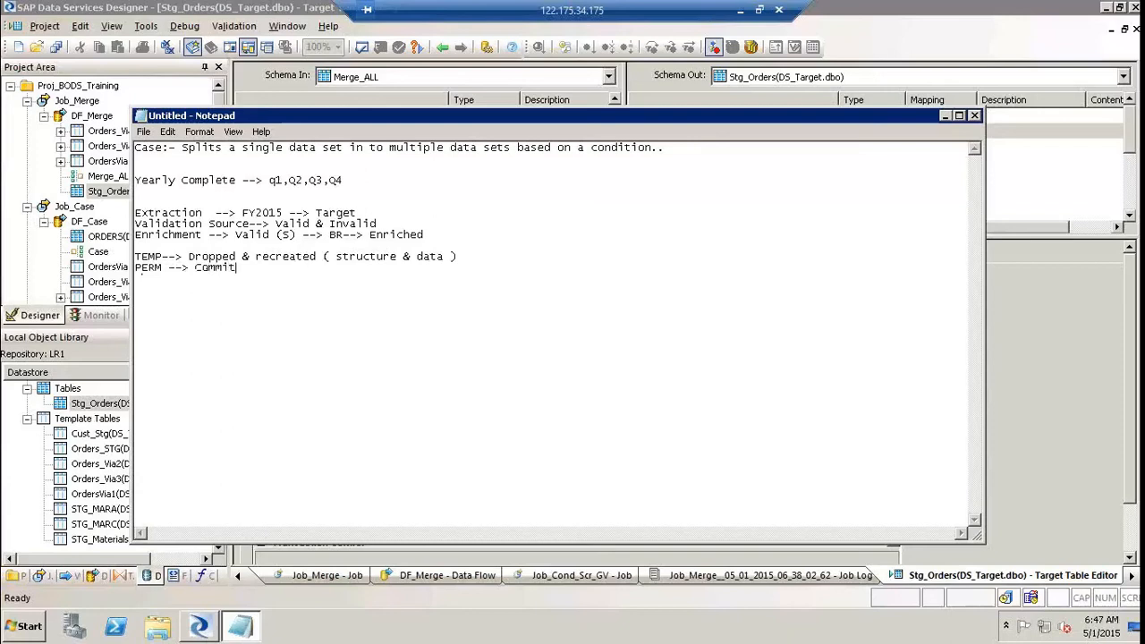
{"action": "type", "text": ";"}
Step: Add the example table name "employee" below the notes, with the column line "Empno name sal desc" under it
{"action": "type", "text": "emop"}
{"action": "key", "text": "BackSpace"}
{"action": "key", "text": "BackSpace"}
{"action": "type", "text": "plo"}
{"action": "type", "text": "yee "}
{"action": "type", "text": "Empno"}
{"action": "type", "text": " name s"}
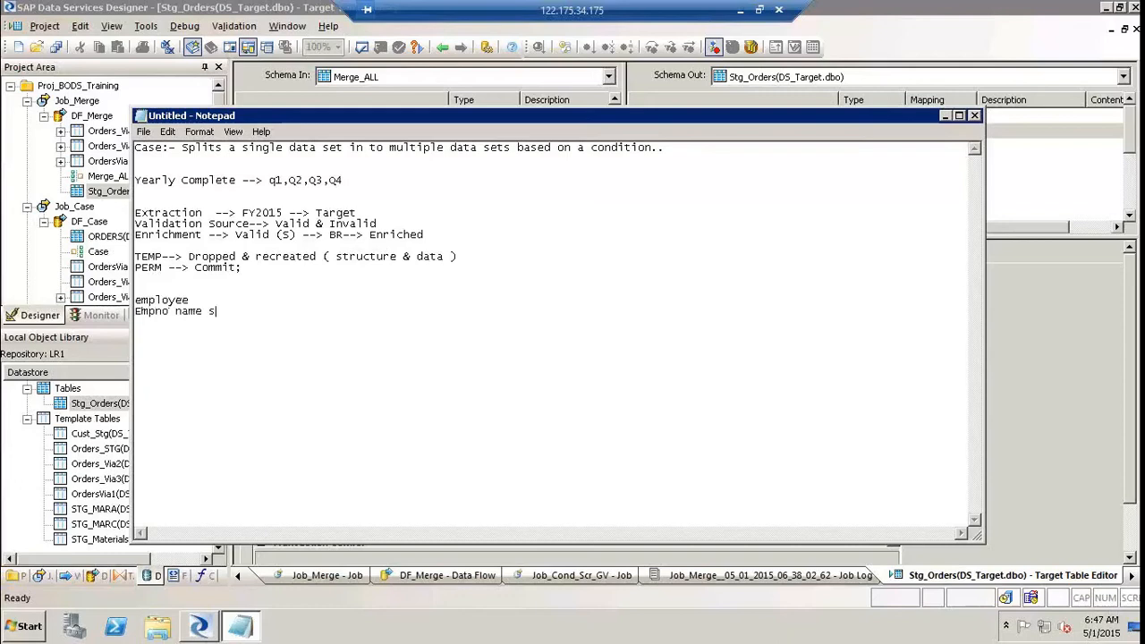
{"action": "type", "text": "al desc"}
Step: Write the statement "Create table EMP_NEW like select * from employee;" below the employee column line
{"action": "key", "text": "Return"}
{"action": "type", "text": "Create table ta"}
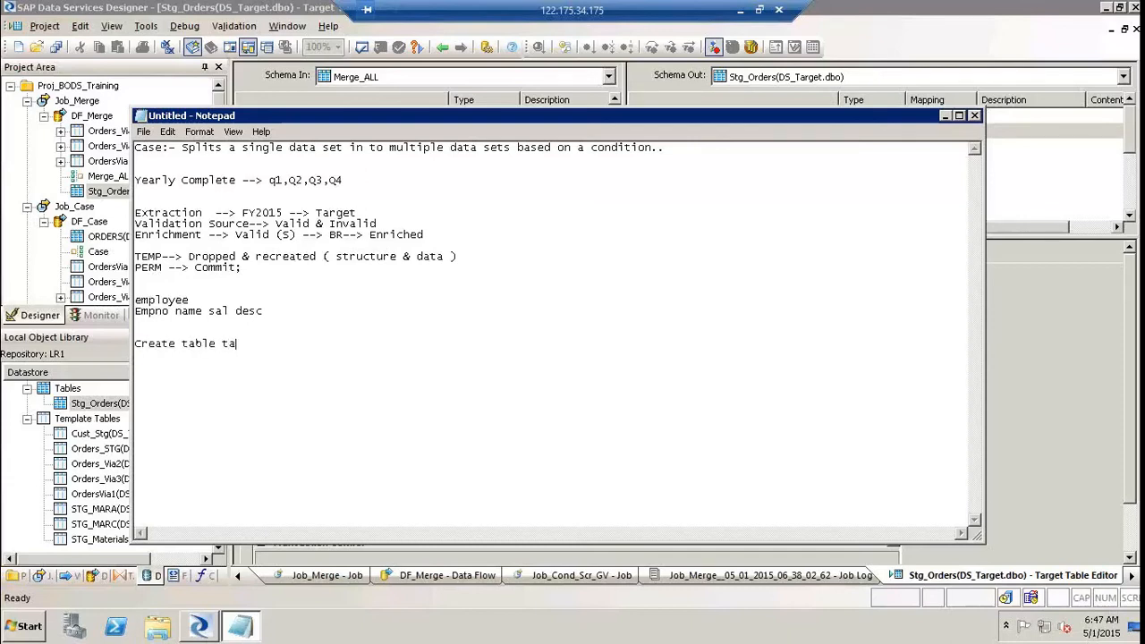
{"action": "key", "text": "BackSpace"}
{"action": "key", "text": "BackSpace"}
{"action": "type", "text": "EMP_NEW lile select * from "}
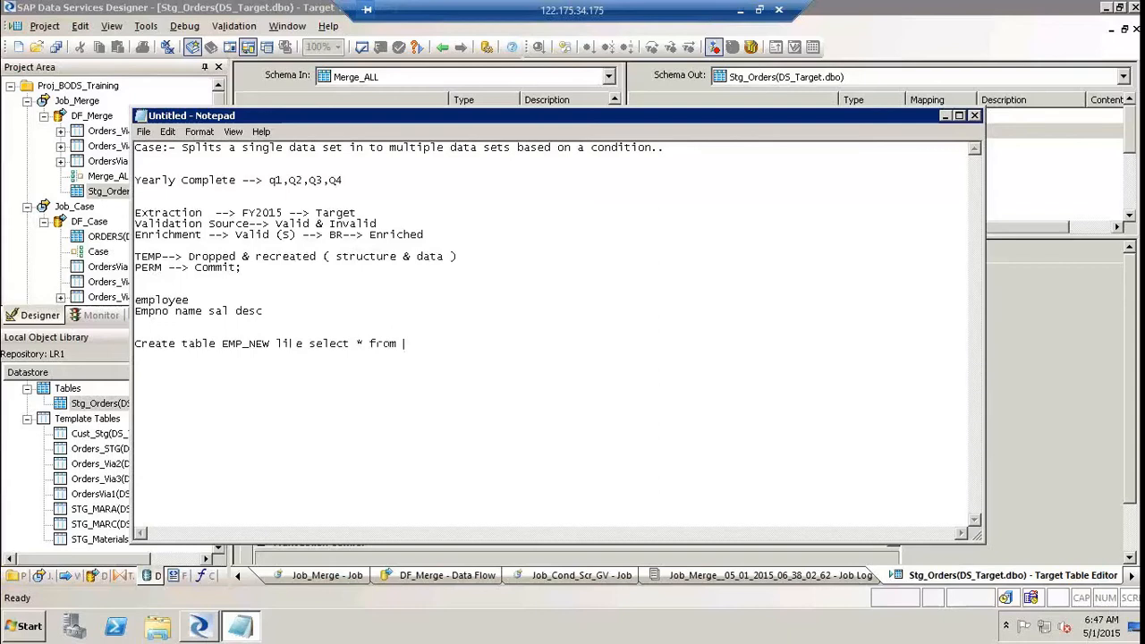
{"action": "type", "text": "employee;"}
Step: Highlight EMP_NEW, employee and "select *" in the create table statement to examine its parts
{"action": "left_click_drag", "start_coordinate": [223, 343], "coordinate": [265, 343]}
{"action": "left_click_drag", "start_coordinate": [404, 343], "coordinate": [453, 343]}
{"action": "left_click_drag", "start_coordinate": [310, 343], "coordinate": [373, 347]}
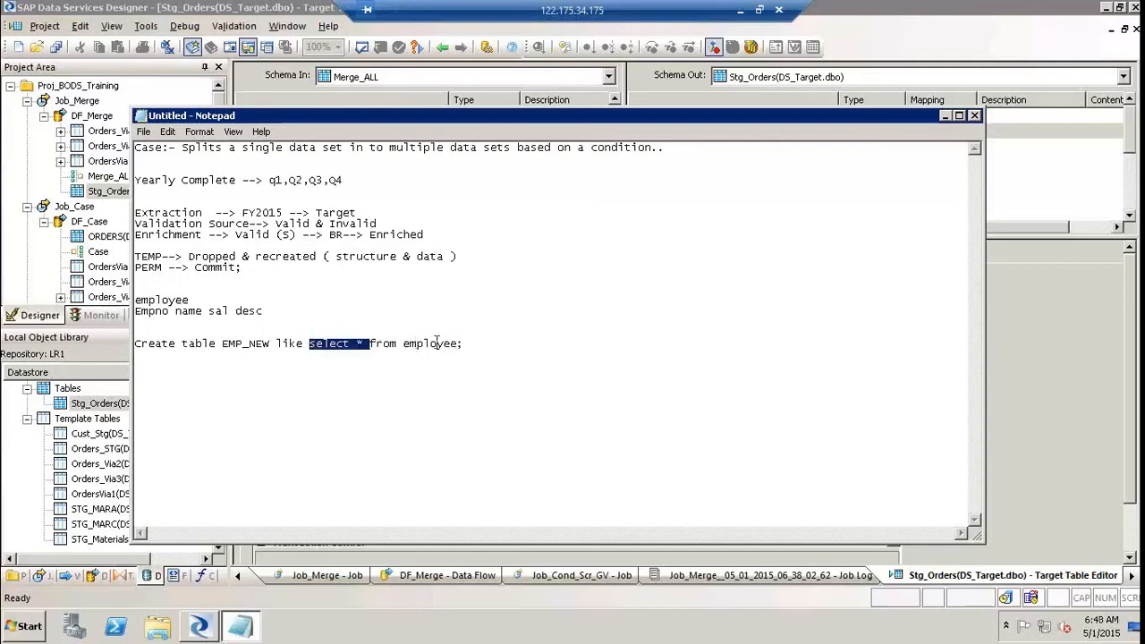
{"action": "double_click", "coordinate": [252, 349]}
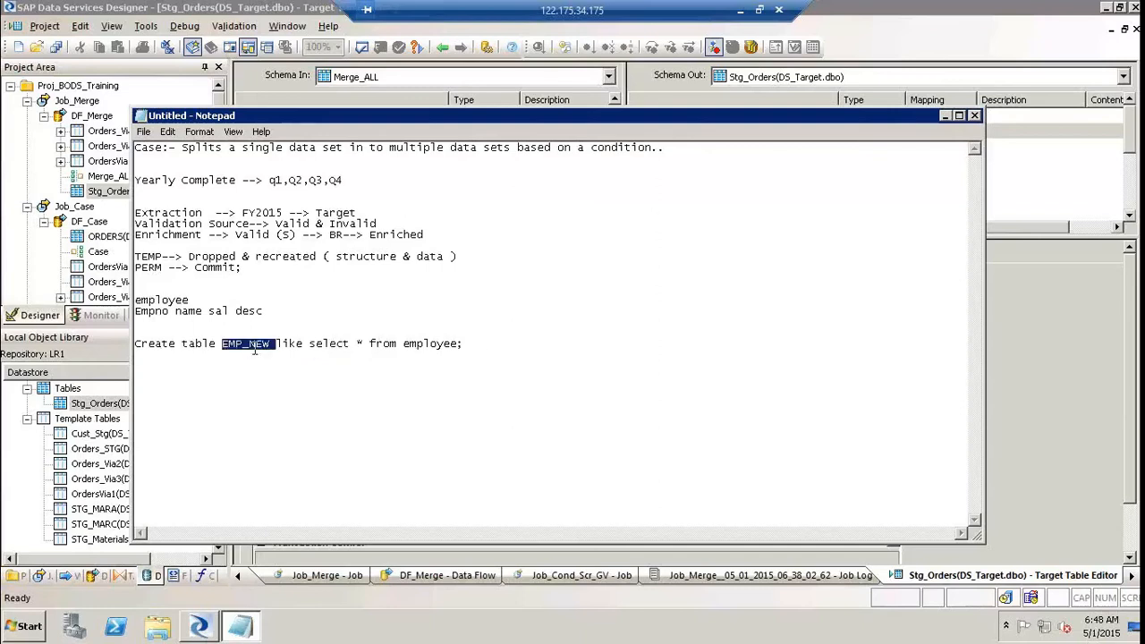
Step: Add the line "Commit;" below the create table statement and switch back to Data Services Designer
{"action": "left_click", "coordinate": [490, 346]}
{"action": "key", "text": "Return"}
{"action": "type", "text": "Commit"}
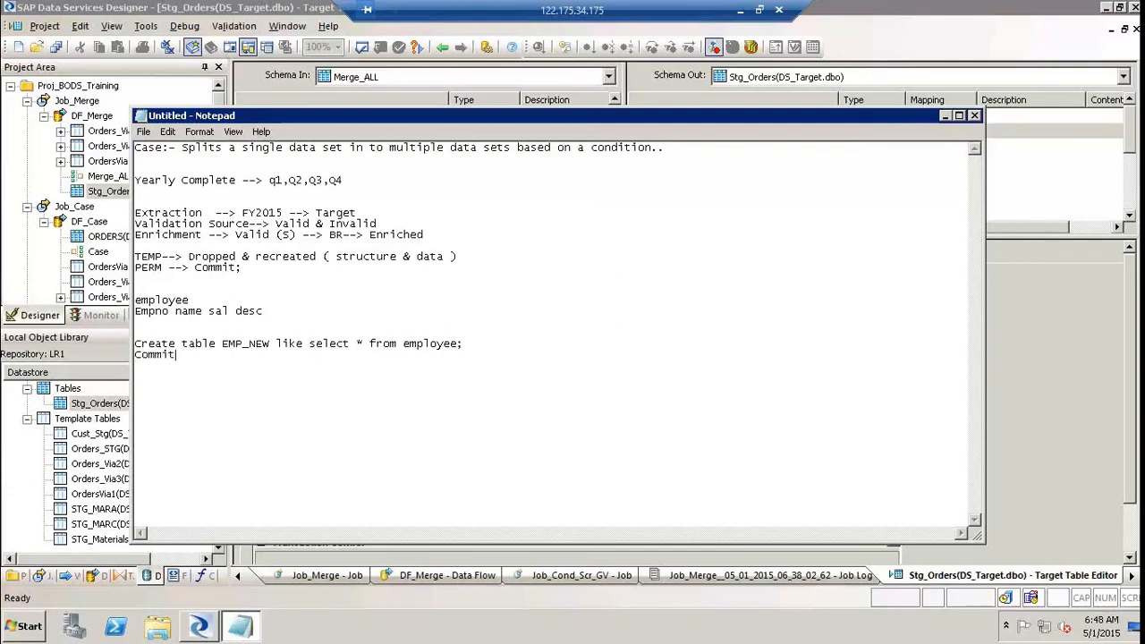
{"action": "type", "text": ";"}
{"action": "key", "text": "alt+Tab"}
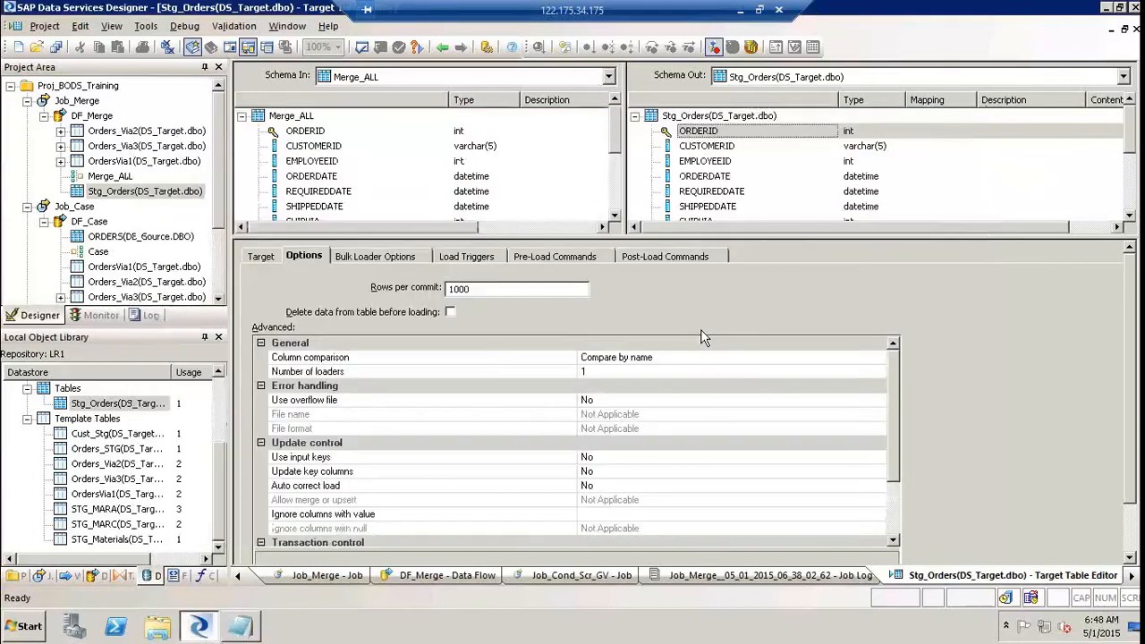
Step: Return to the DF_Merge data flow, look into its Orders_Via2 source table, and go back to the data flow
{"action": "left_click", "coordinate": [443, 46]}
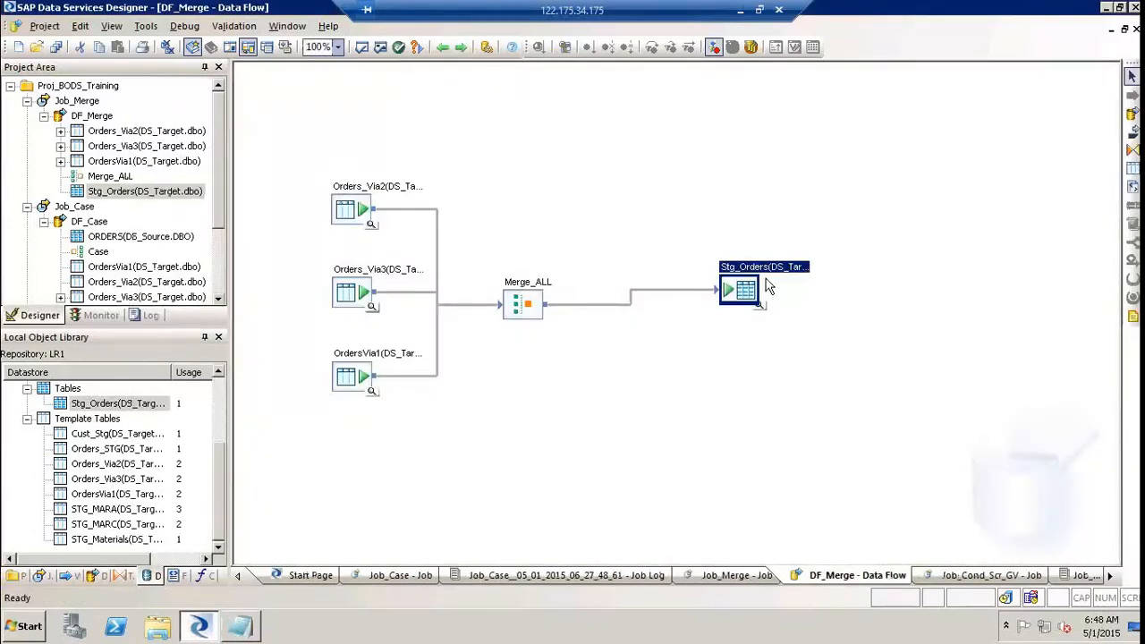
{"action": "left_click", "coordinate": [352, 197]}
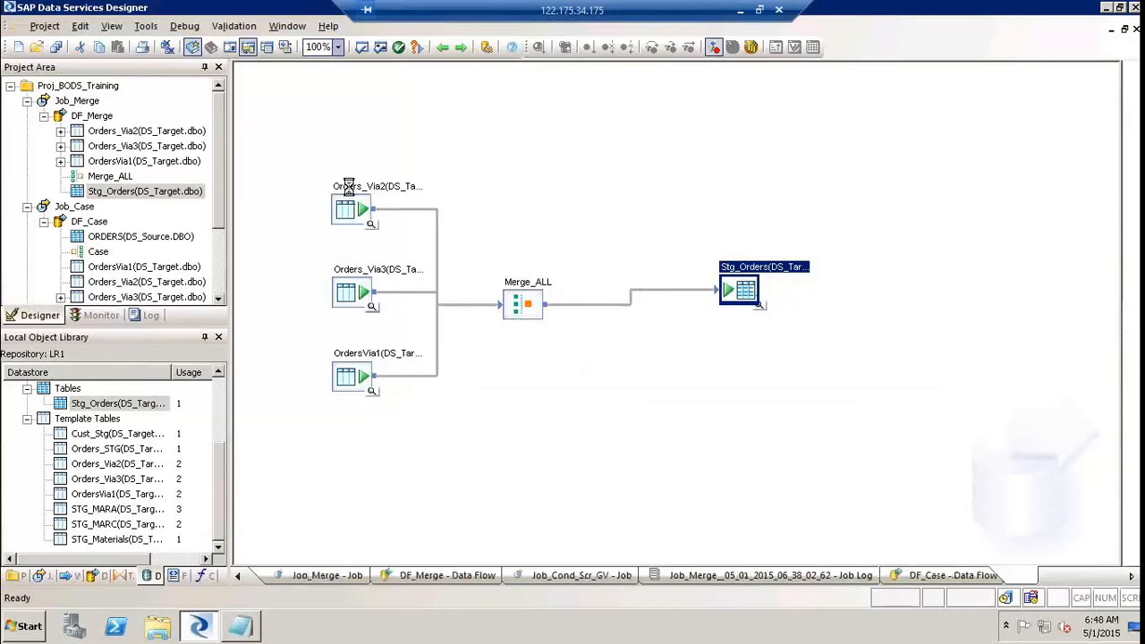
{"action": "left_click", "coordinate": [443, 47]}
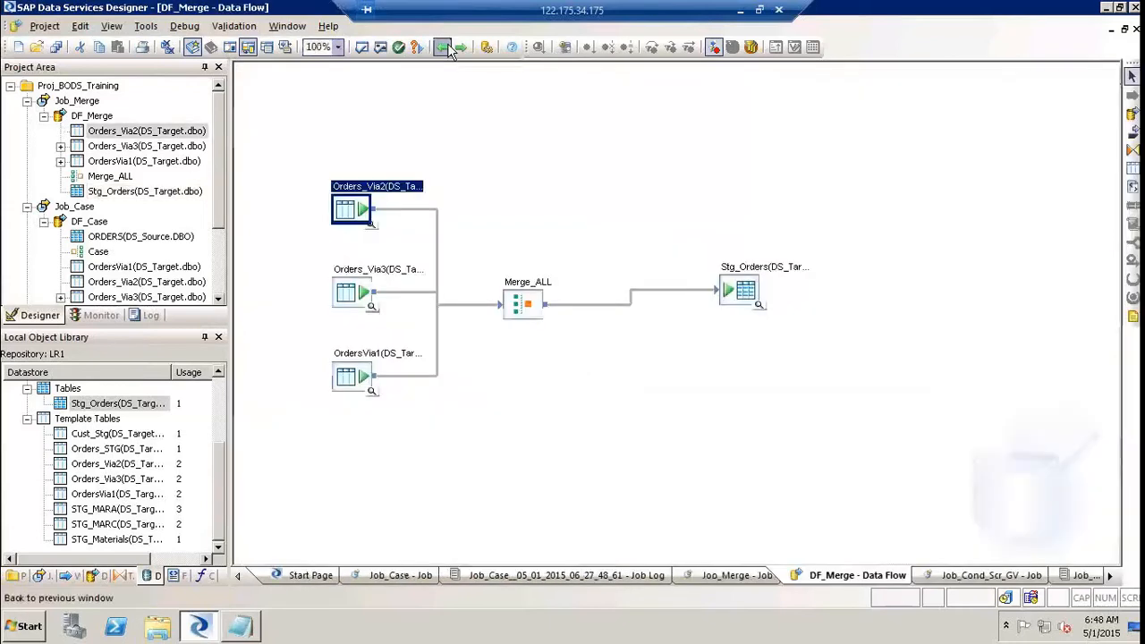
Step: Move the Stg_Orders target in DF_Merge so that it lines up horizontally with the Merge_ALL transform
{"action": "left_click", "coordinate": [735, 293]}
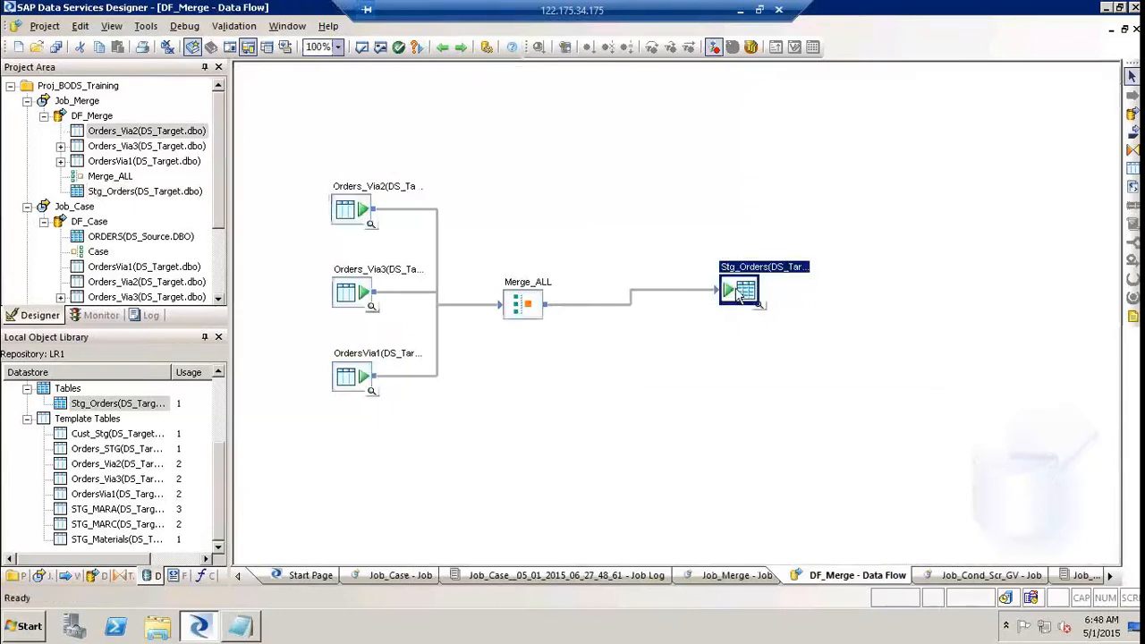
{"action": "left_click", "coordinate": [345, 224]}
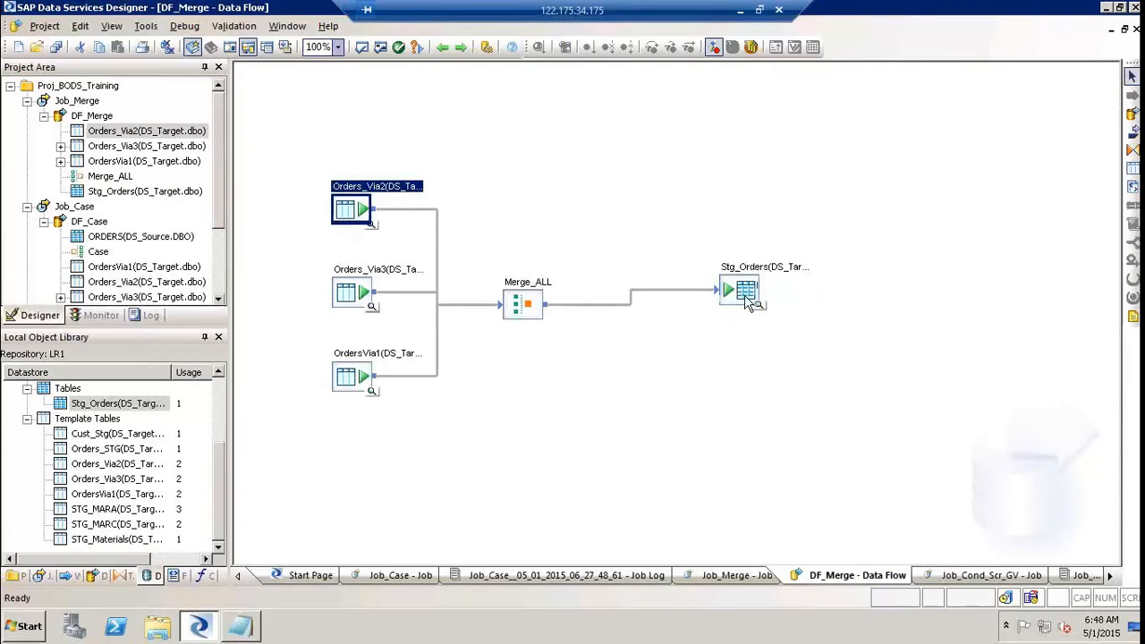
{"action": "left_click_drag", "start_coordinate": [745, 296], "coordinate": [744, 310]}
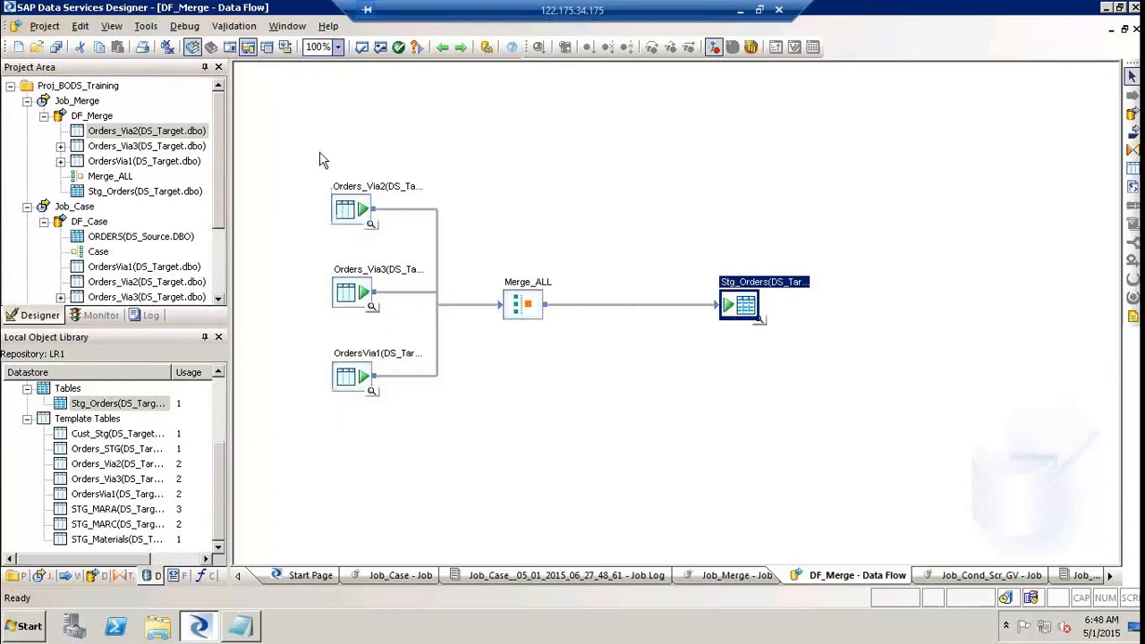
Step: Open the Stg_Orders target's load options, enable "Delete data from table before loading", and return to the DF_Merge data flow
{"action": "left_click_drag", "start_coordinate": [324, 168], "coordinate": [445, 462]}
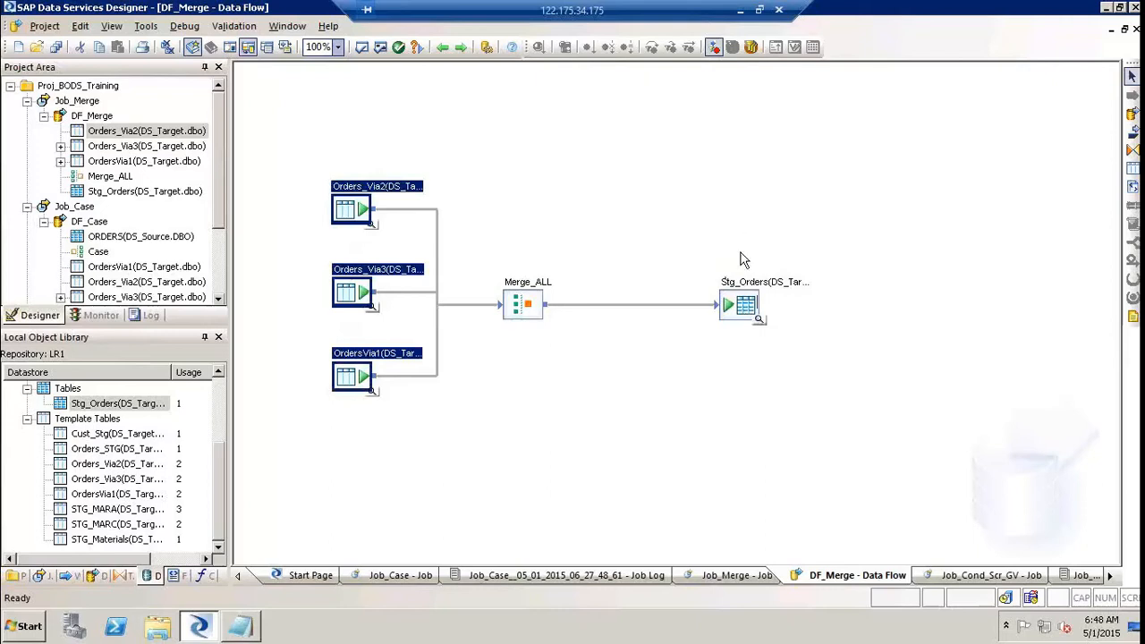
{"action": "left_click", "coordinate": [748, 320]}
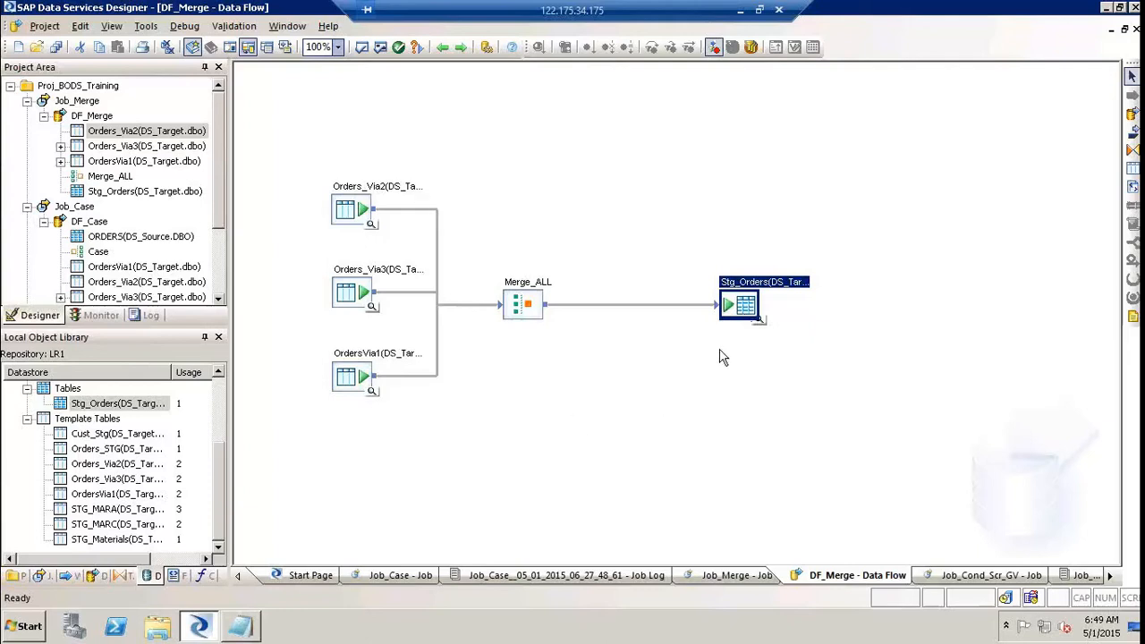
{"action": "double_click", "coordinate": [748, 285]}
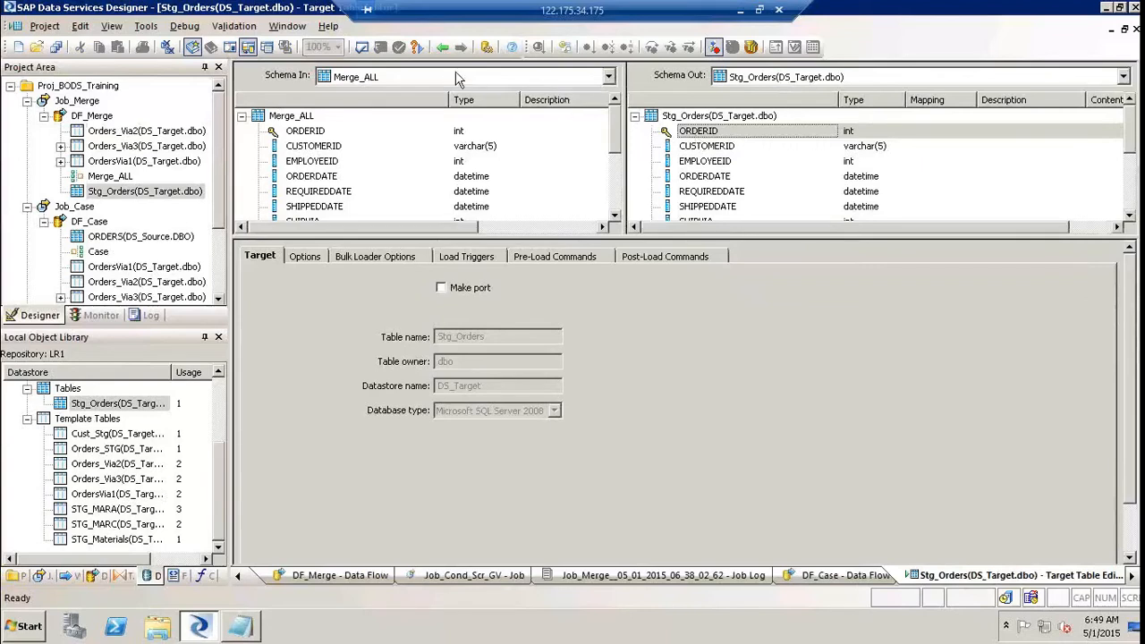
{"action": "left_click", "coordinate": [313, 258]}
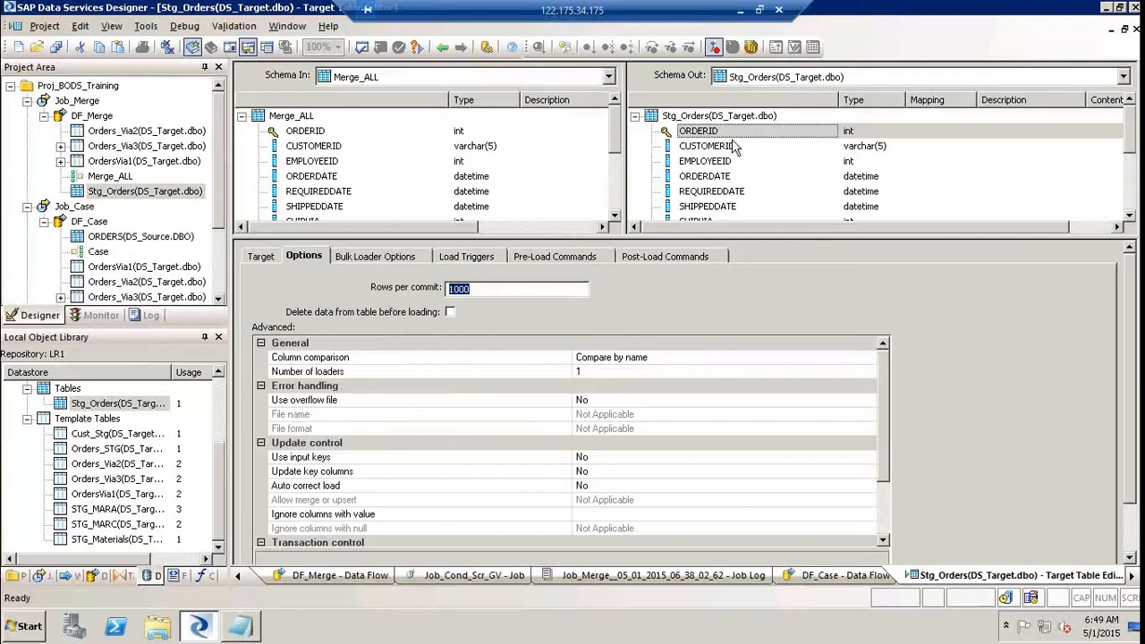
{"action": "left_click", "coordinate": [452, 313]}
{"action": "left_click", "coordinate": [445, 47]}
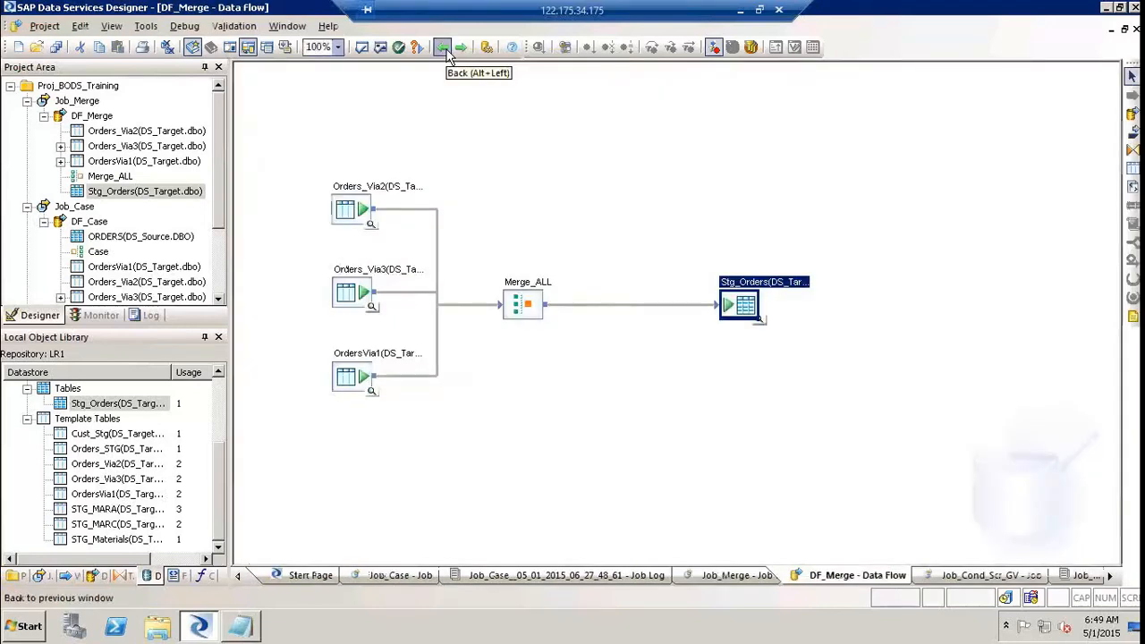
{"action": "left_click", "coordinate": [73, 407]}
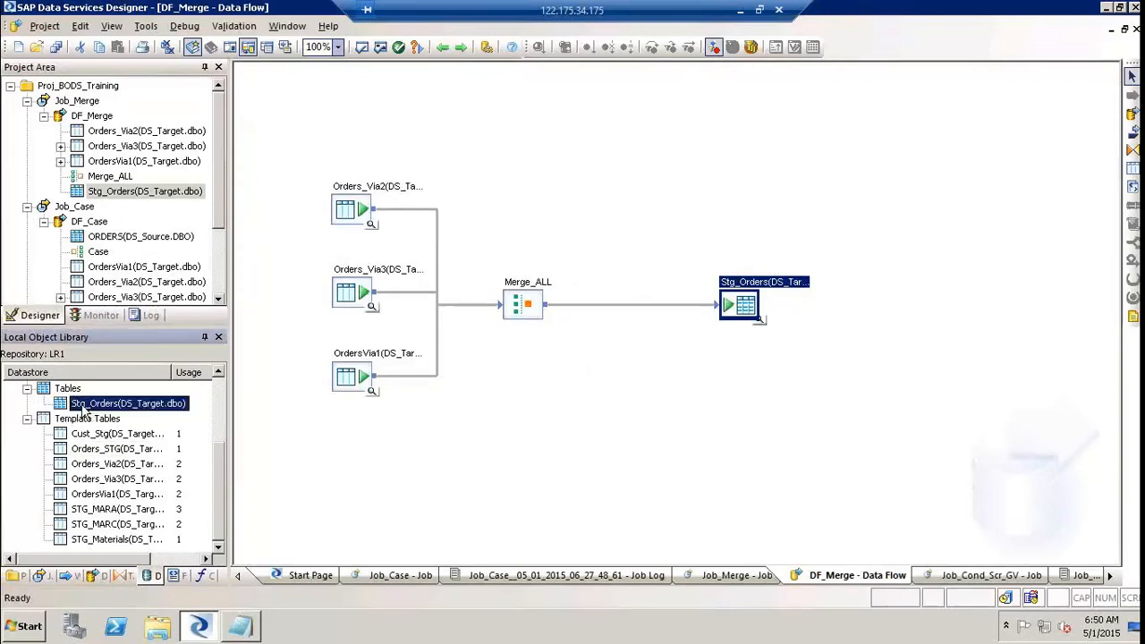
{"action": "left_click_drag", "start_coordinate": [83, 409], "coordinate": [370, 439]}
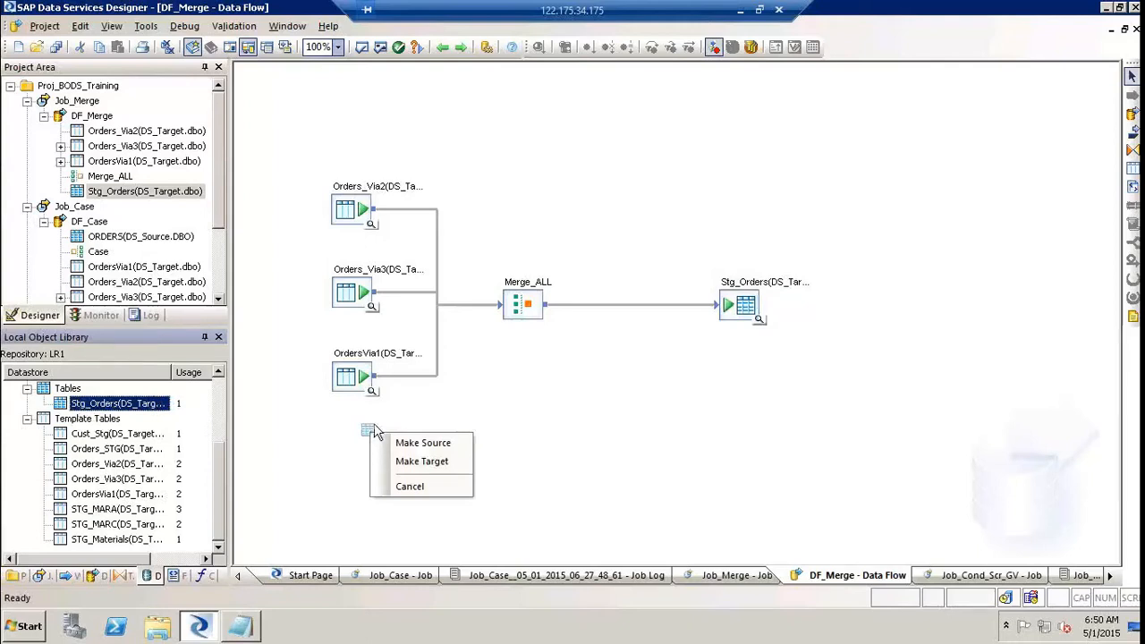
{"action": "left_click", "coordinate": [442, 492]}
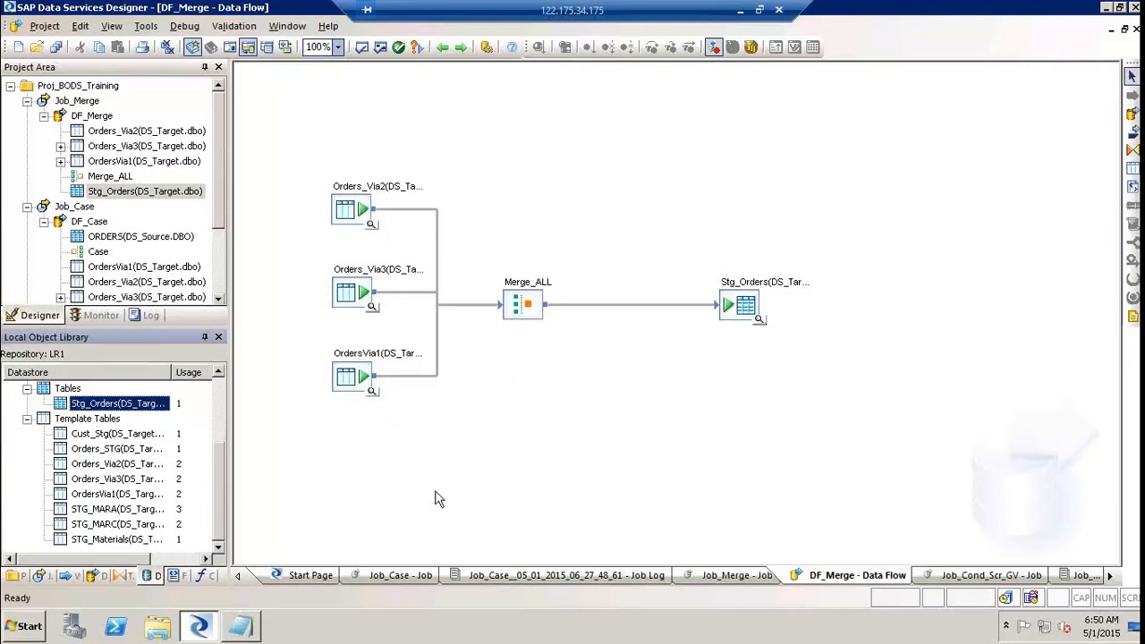
Step: Examine the schema and source settings of the Orders_Via2 template table, then return to the DF_Merge data flow
{"action": "left_click", "coordinate": [747, 318]}
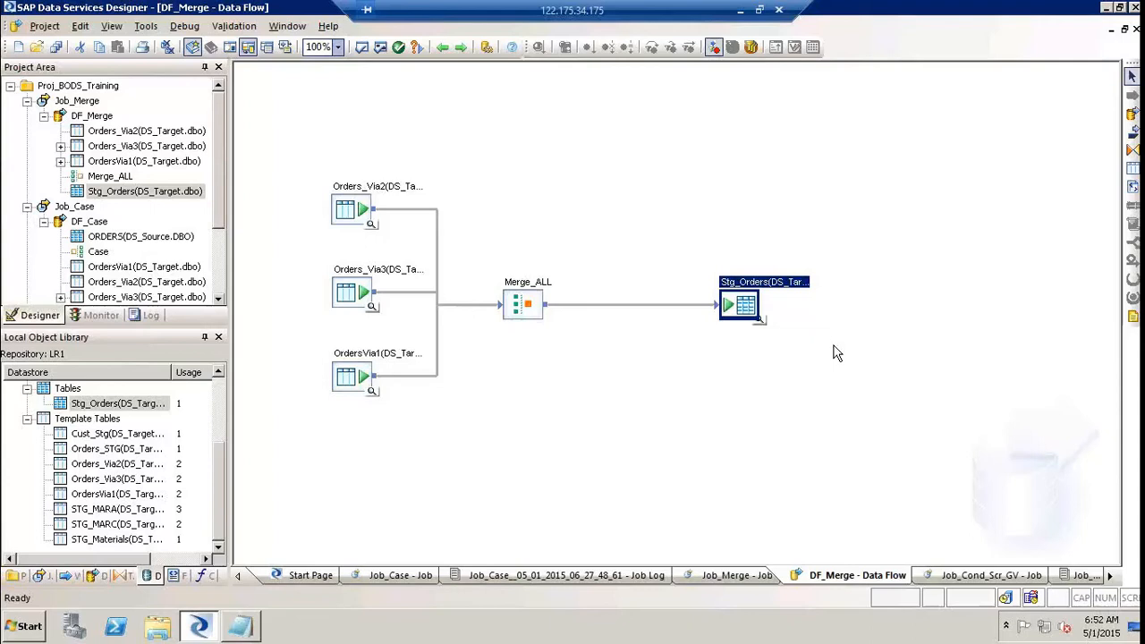
{"action": "left_click", "coordinate": [514, 308]}
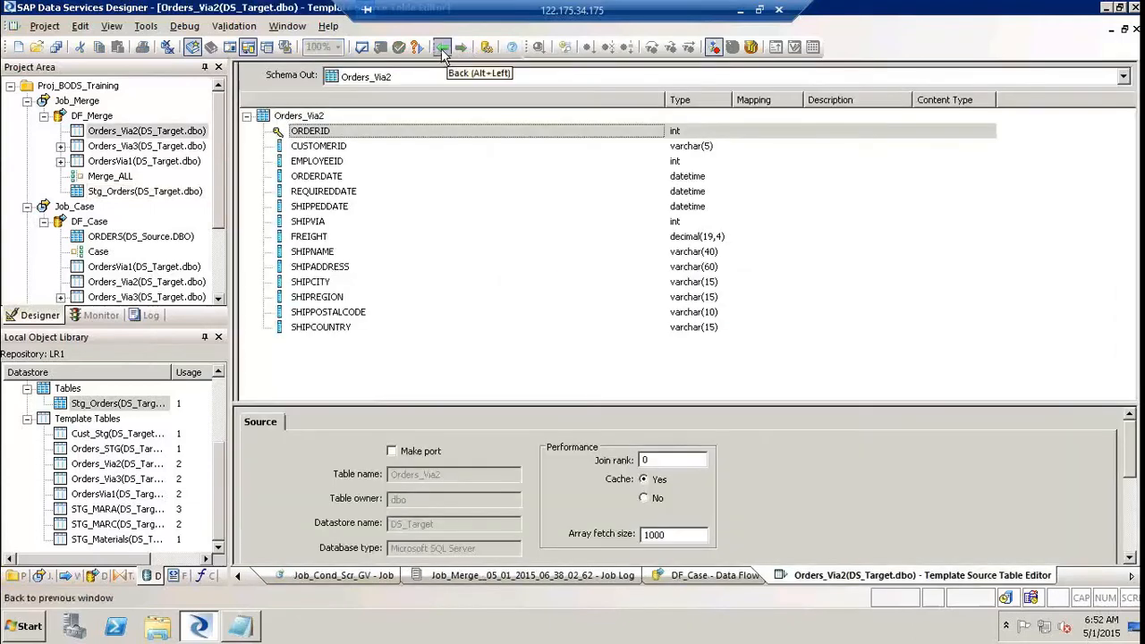
{"action": "left_click", "coordinate": [443, 50]}
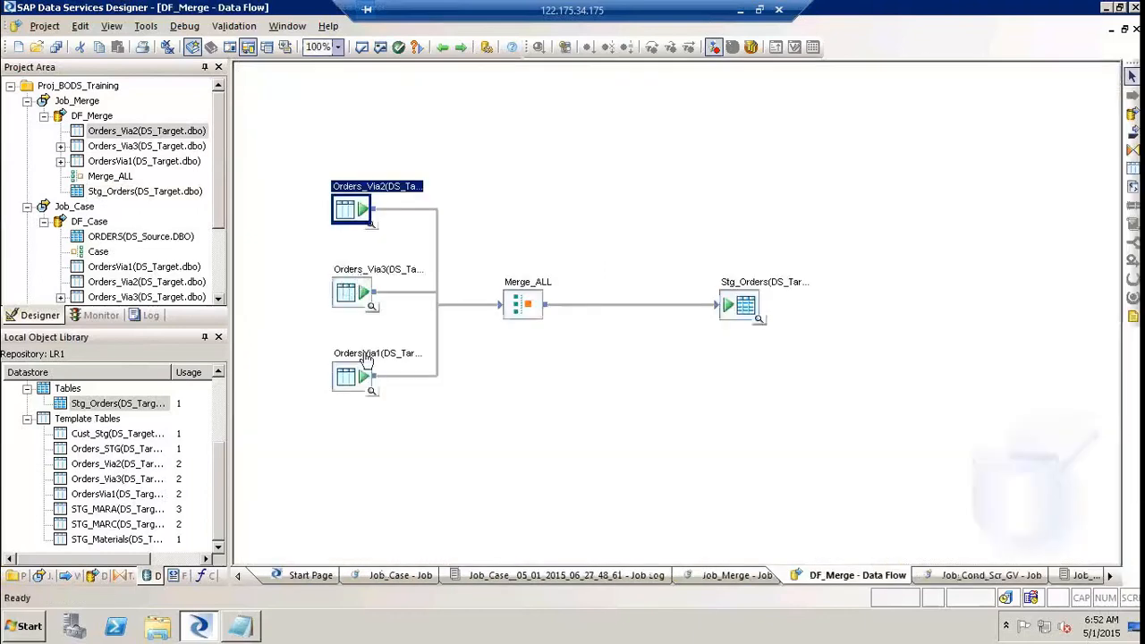
Step: Review how the three Orders source tables in DF_Merge feed the Merge_ALL transform and the Stg_Orders target, highlighting each in turn
{"action": "left_click_drag", "start_coordinate": [309, 108], "coordinate": [465, 480]}
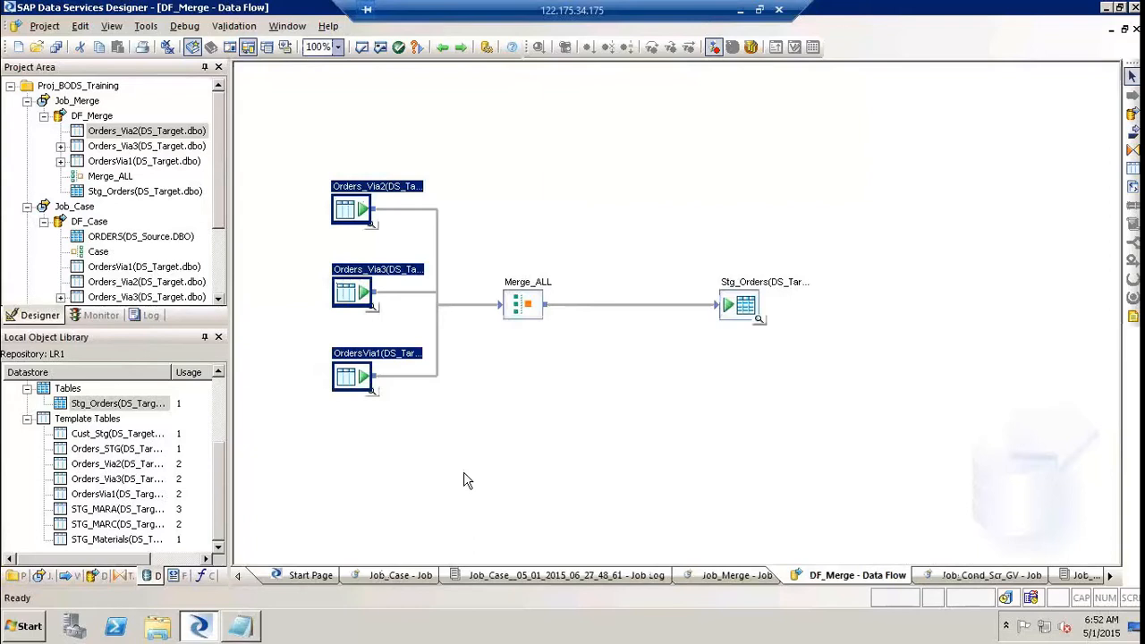
{"action": "left_click", "coordinate": [524, 322]}
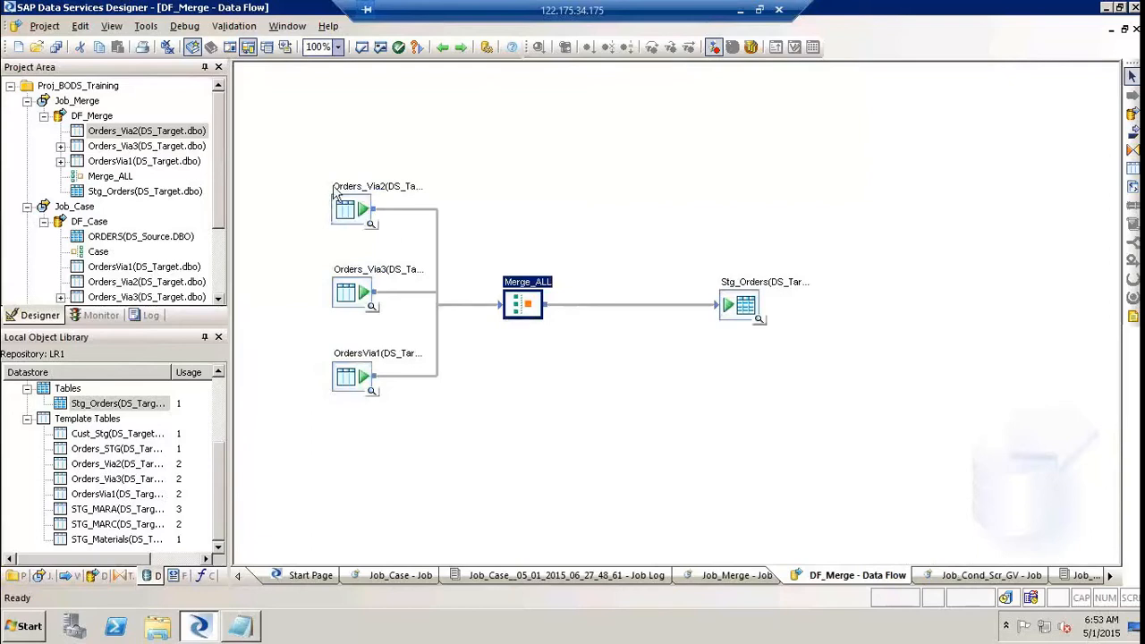
{"action": "left_click_drag", "start_coordinate": [258, 133], "coordinate": [450, 466]}
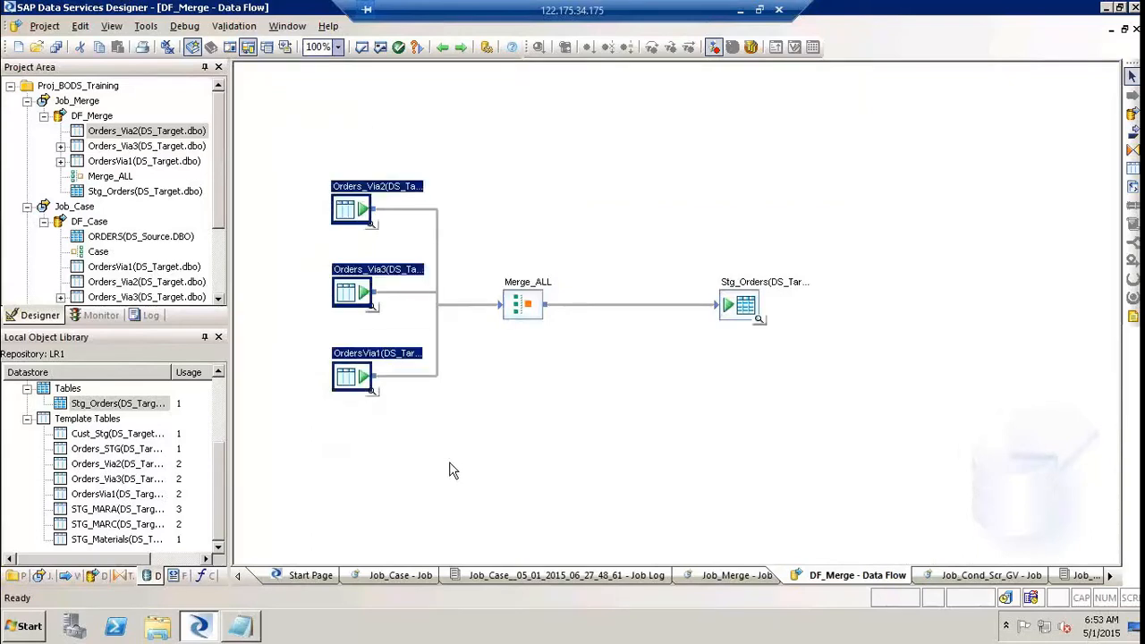
{"action": "left_click", "coordinate": [739, 321]}
{"action": "left_click", "coordinate": [531, 318]}
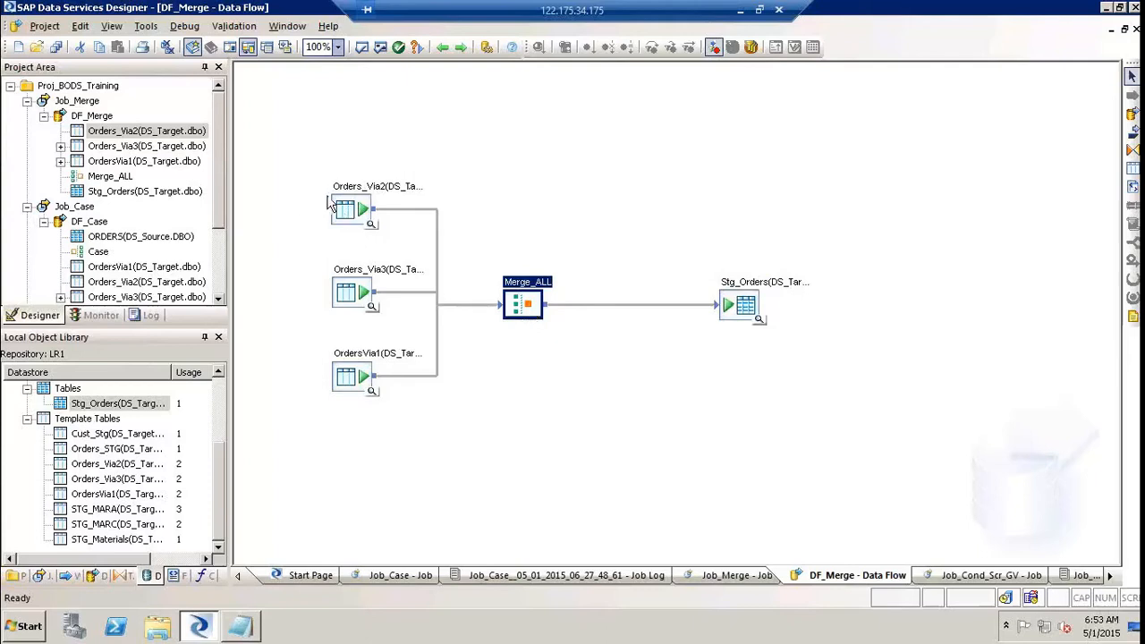
{"action": "left_click", "coordinate": [345, 225]}
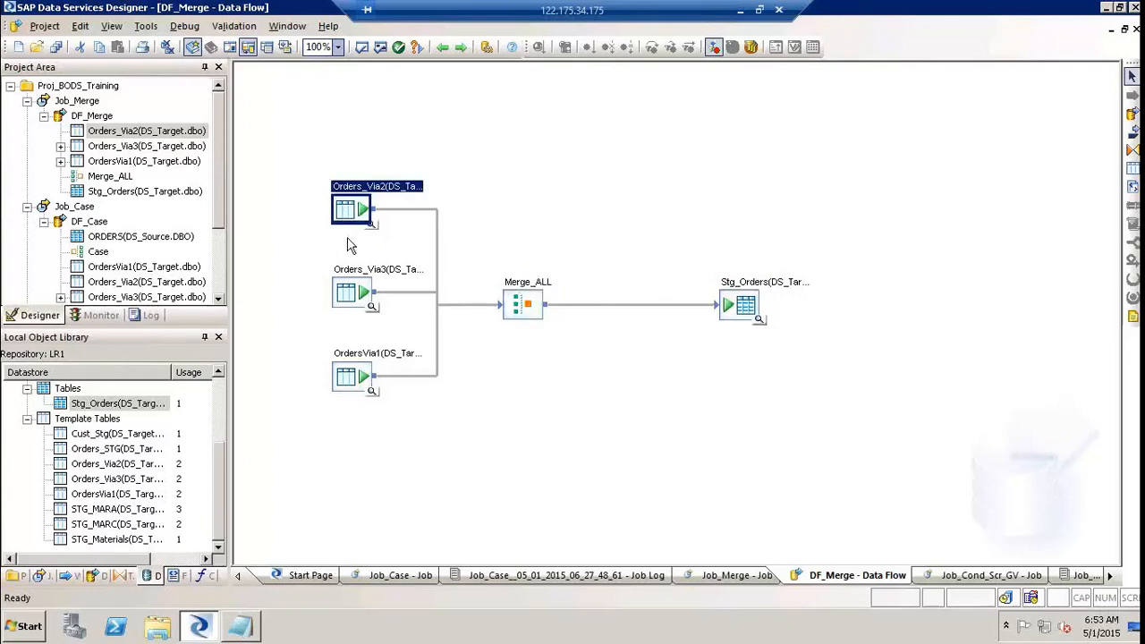
{"action": "left_click", "coordinate": [353, 296], "text": "ctrl"}
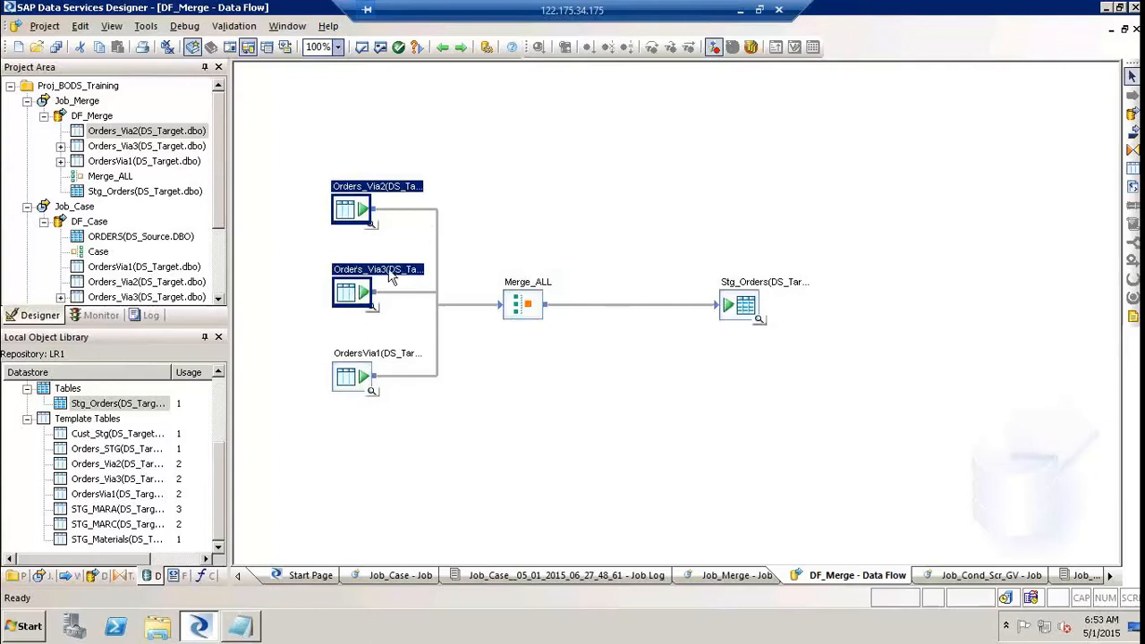
{"action": "left_click", "coordinate": [519, 306]}
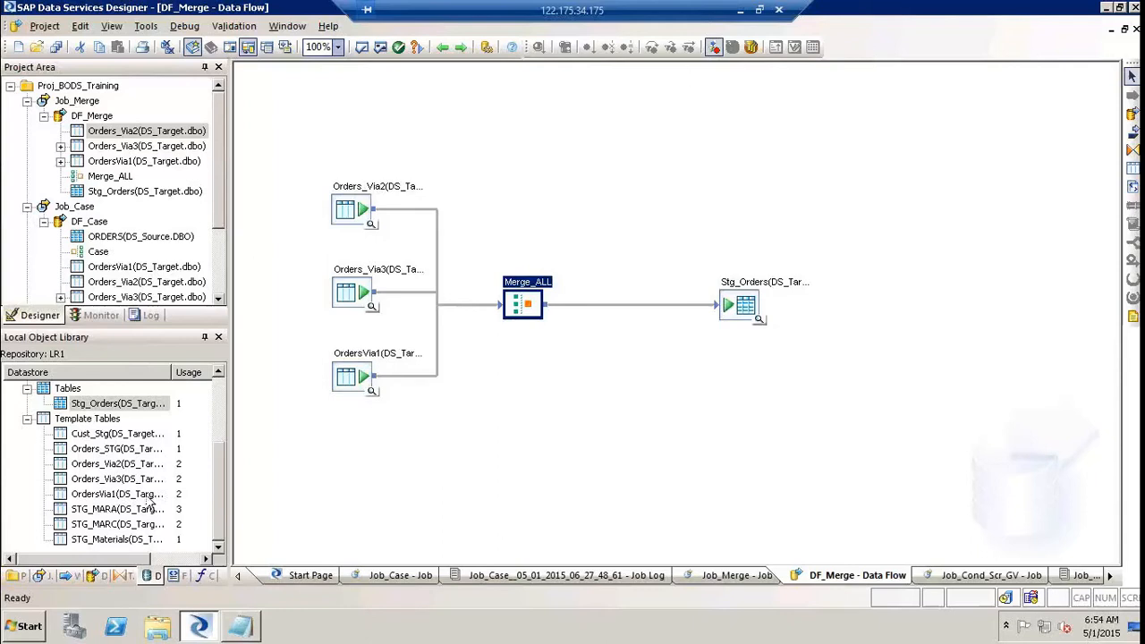
Step: Show the Platform transforms with their descriptions in a widened object library and highlight all of them from Case to XML_Map
{"action": "left_click", "coordinate": [123, 578]}
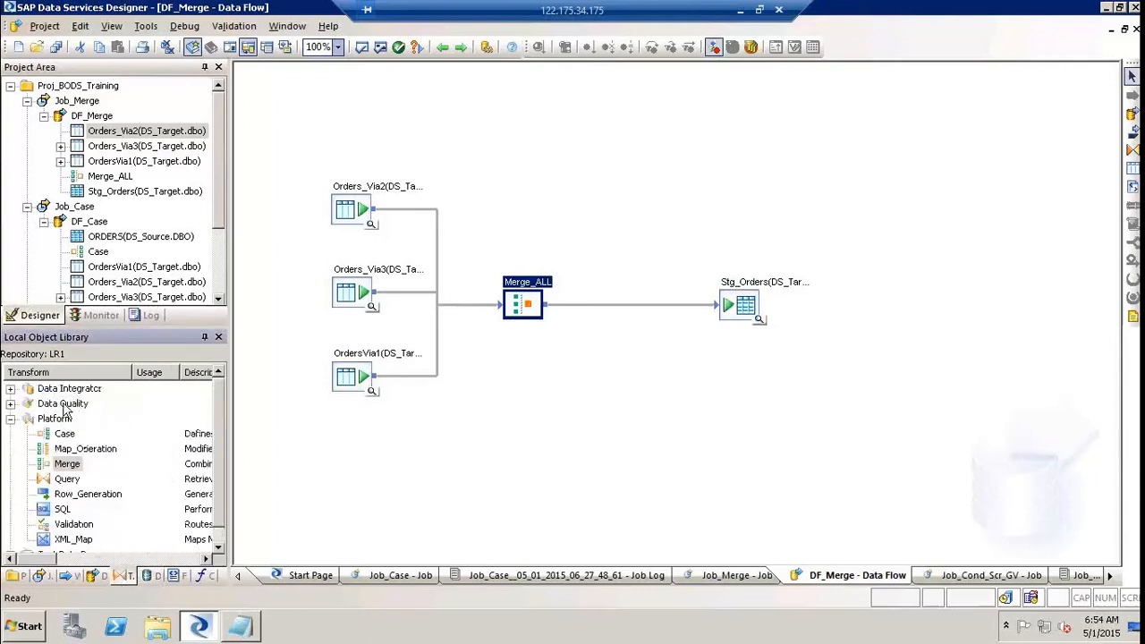
{"action": "left_click", "coordinate": [63, 435]}
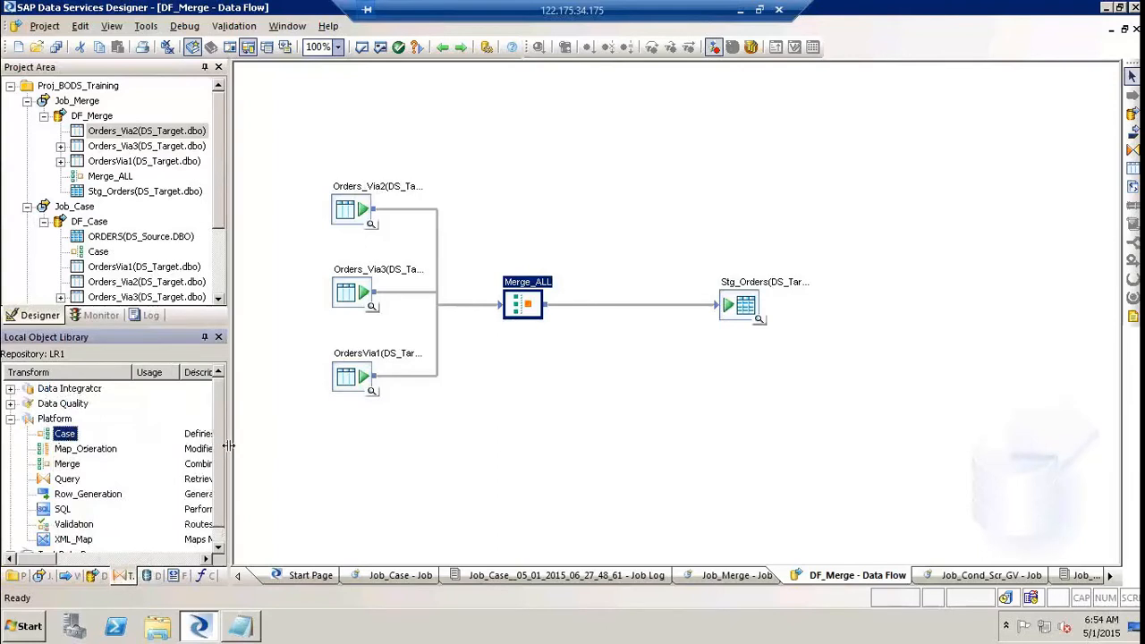
{"action": "left_click_drag", "start_coordinate": [229, 446], "coordinate": [393, 454]}
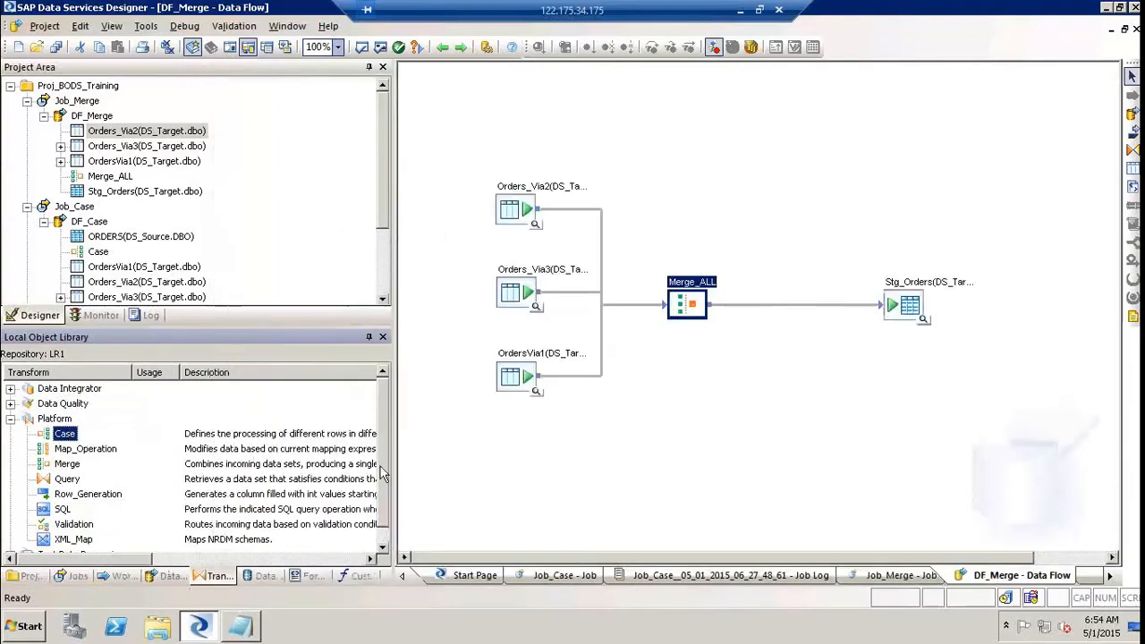
{"action": "left_click_drag", "start_coordinate": [382, 504], "coordinate": [381, 526]}
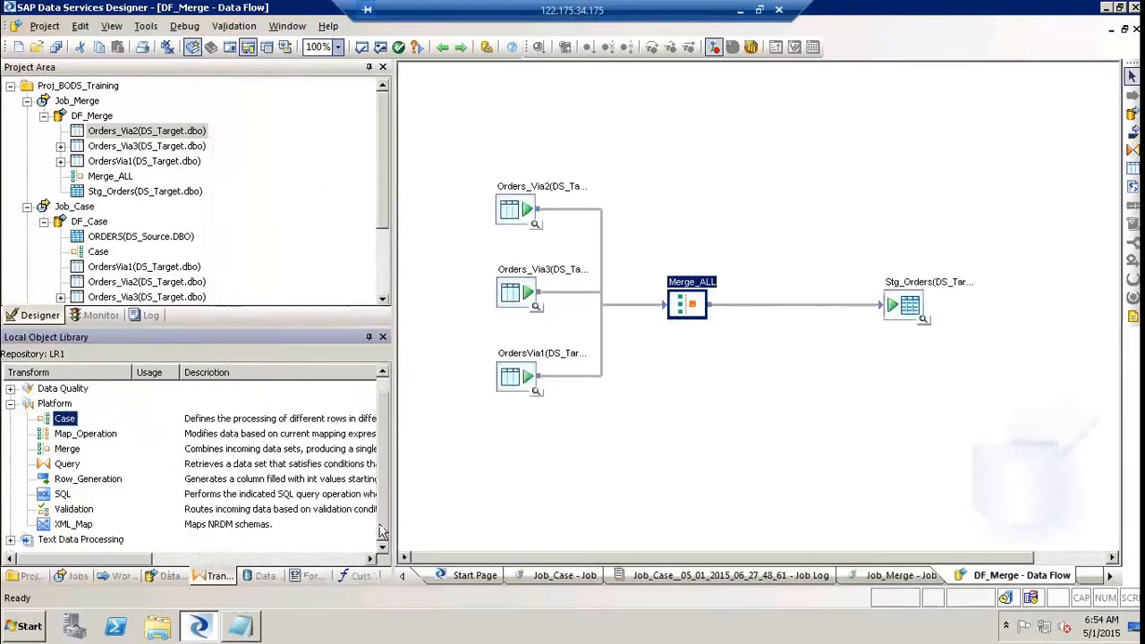
{"action": "left_click", "coordinate": [77, 527], "text": "ctrl"}
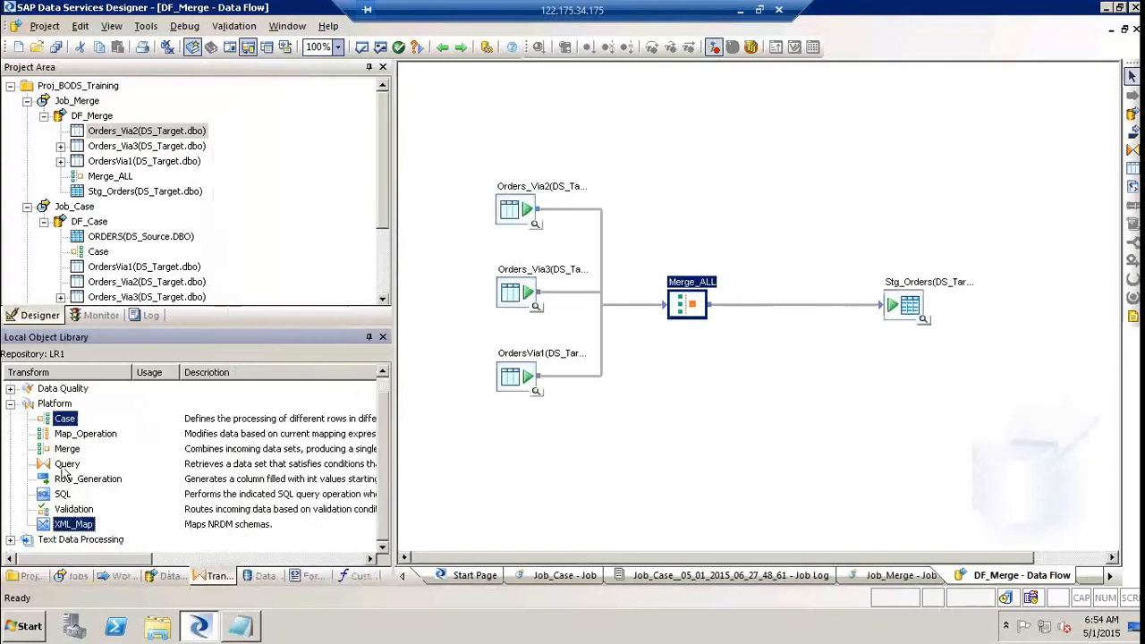
{"action": "left_click", "coordinate": [79, 528], "text": "shift"}
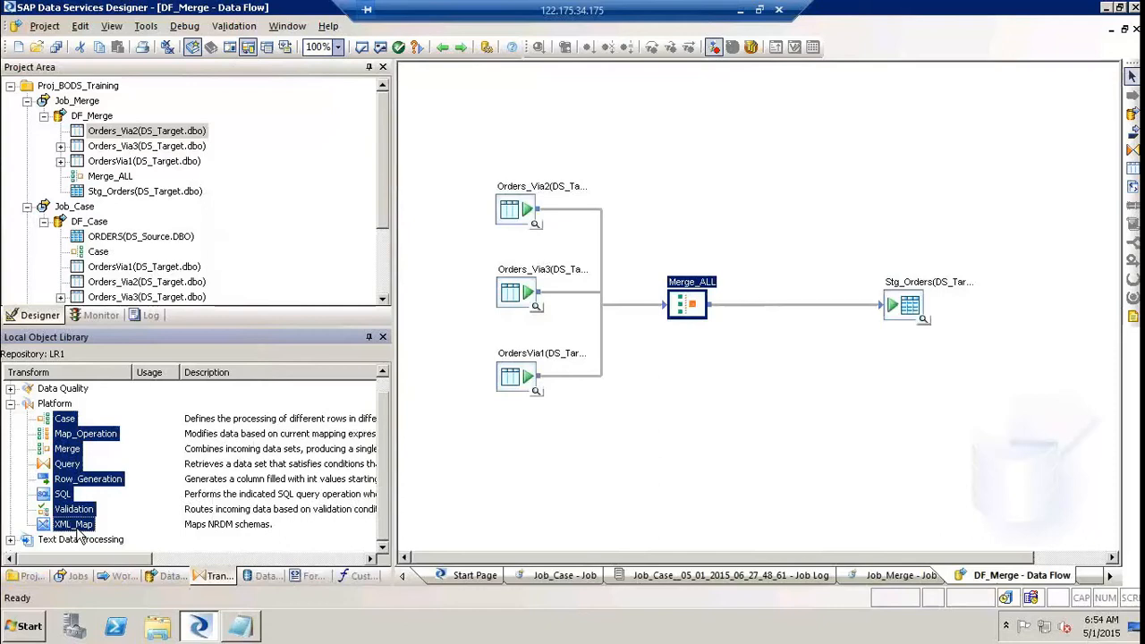
{"action": "left_click", "coordinate": [571, 482]}
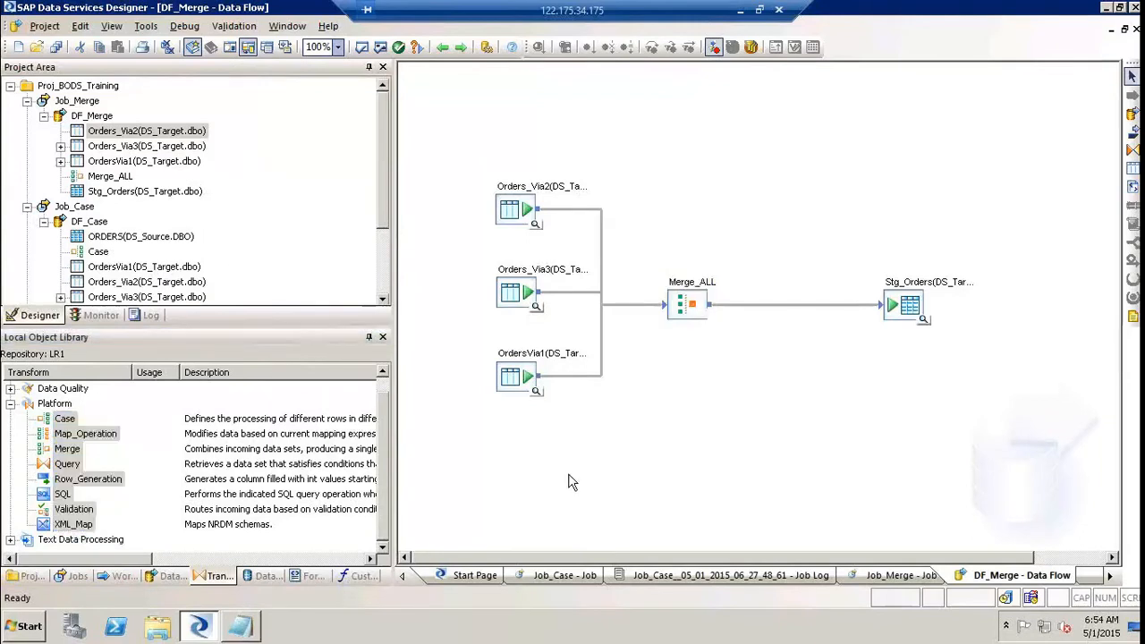
Step: Highlight the Case and Merge transforms together in the Platform transform list
{"action": "left_click", "coordinate": [65, 419]}
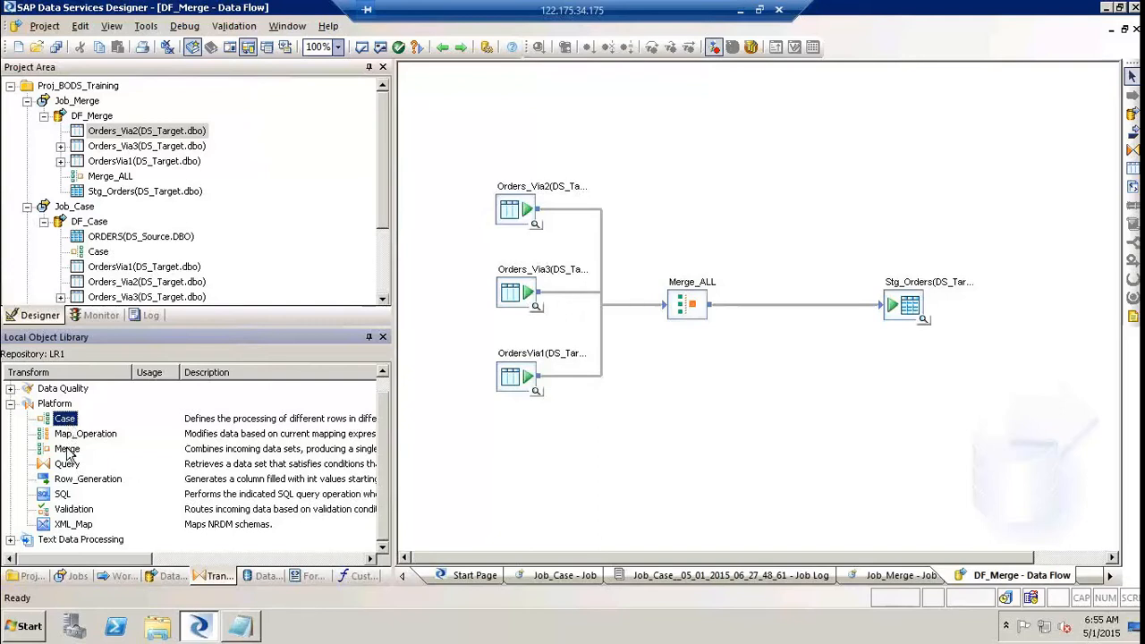
{"action": "left_click", "coordinate": [67, 451]}
{"action": "left_click", "coordinate": [877, 101]}
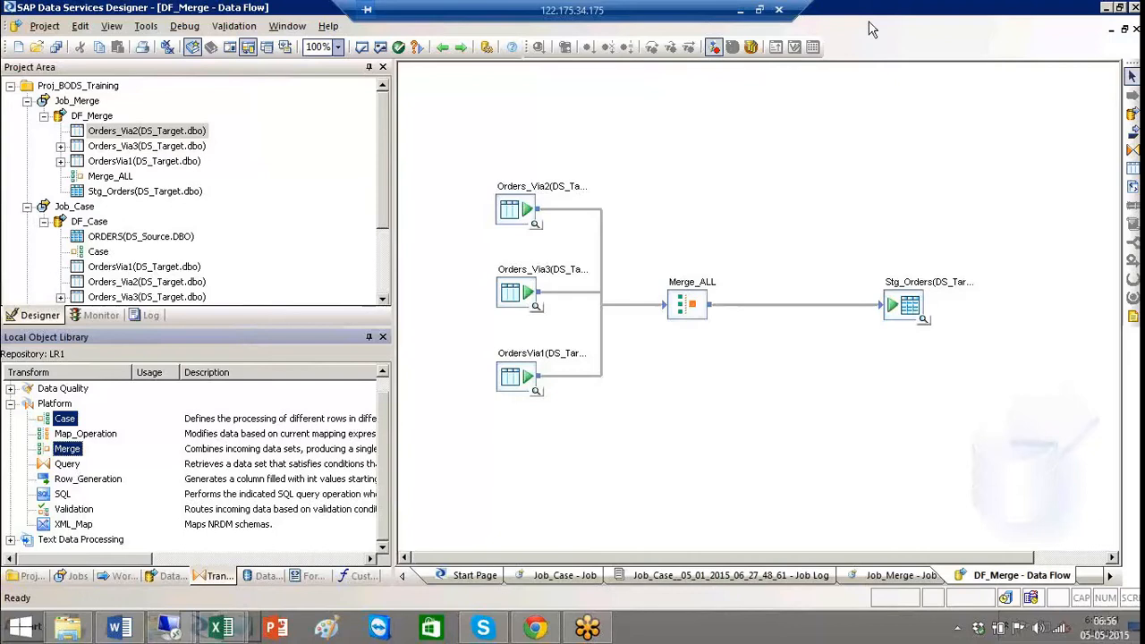
{"action": "left_click", "coordinate": [678, 150]}
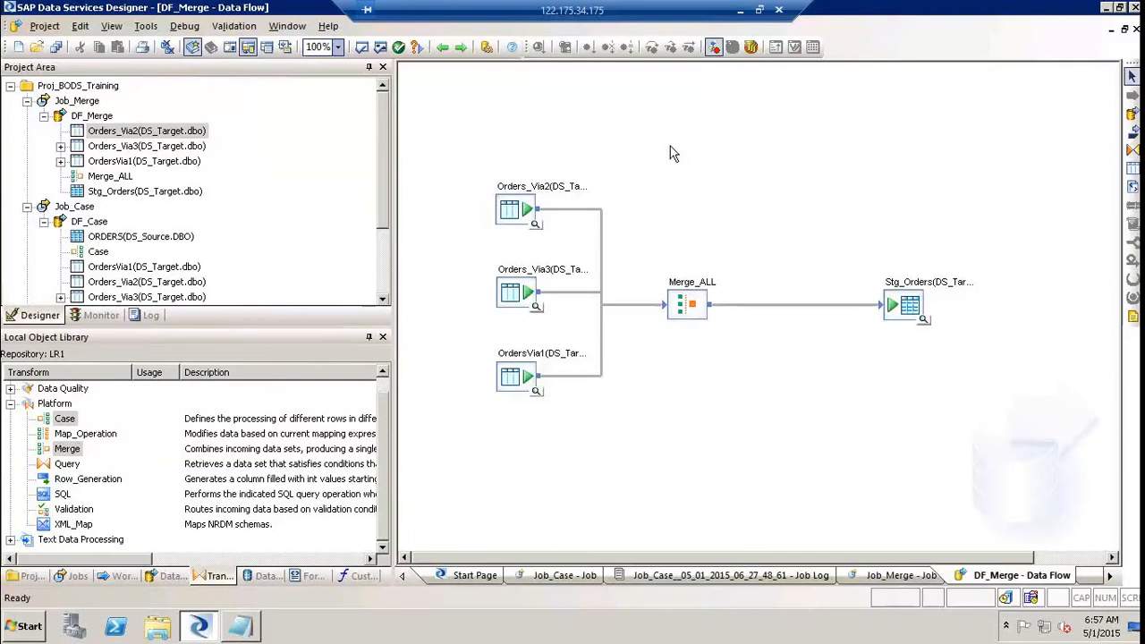
Step: Collapse DF_Merge, Job_Merge and Job_Case in the project tree so that only the job names are listed
{"action": "left_click", "coordinate": [43, 117]}
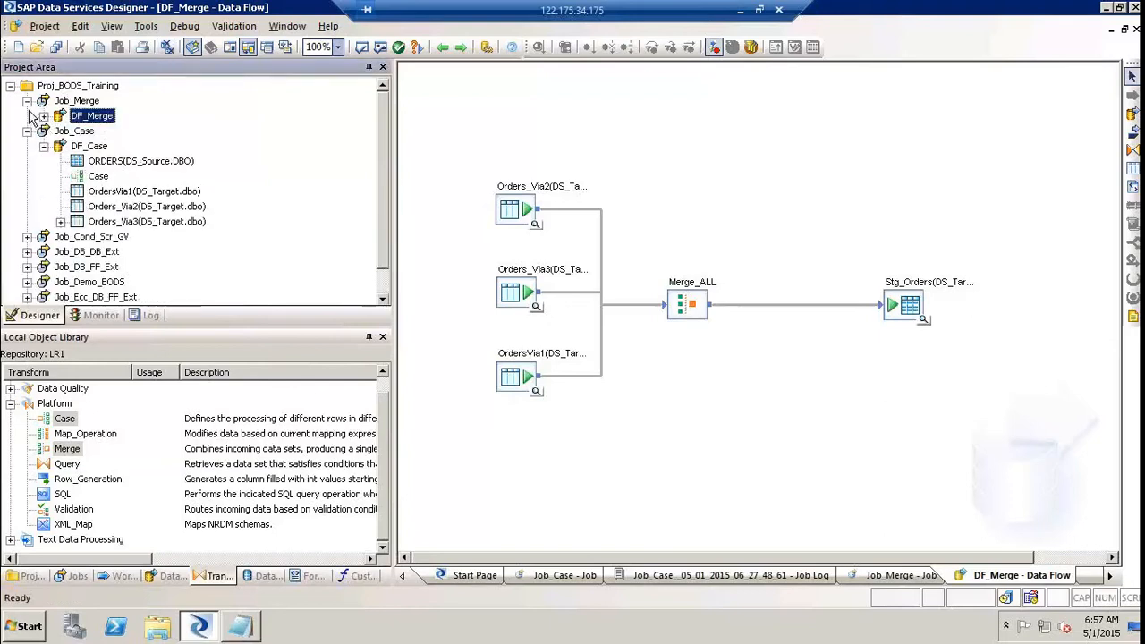
{"action": "left_click", "coordinate": [27, 101]}
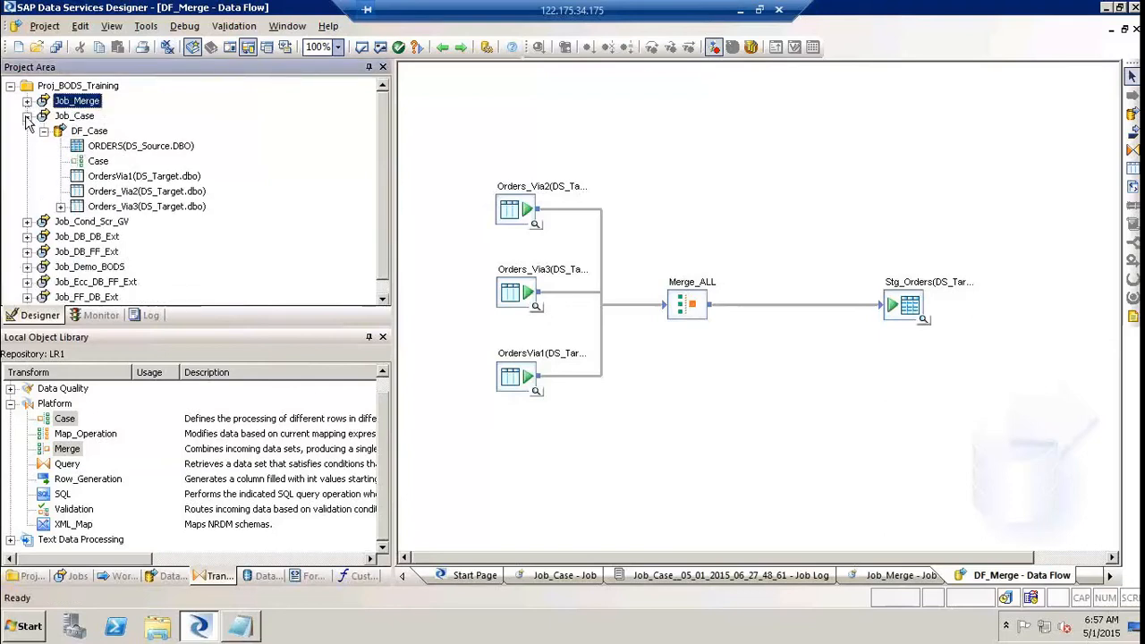
{"action": "left_click", "coordinate": [27, 117]}
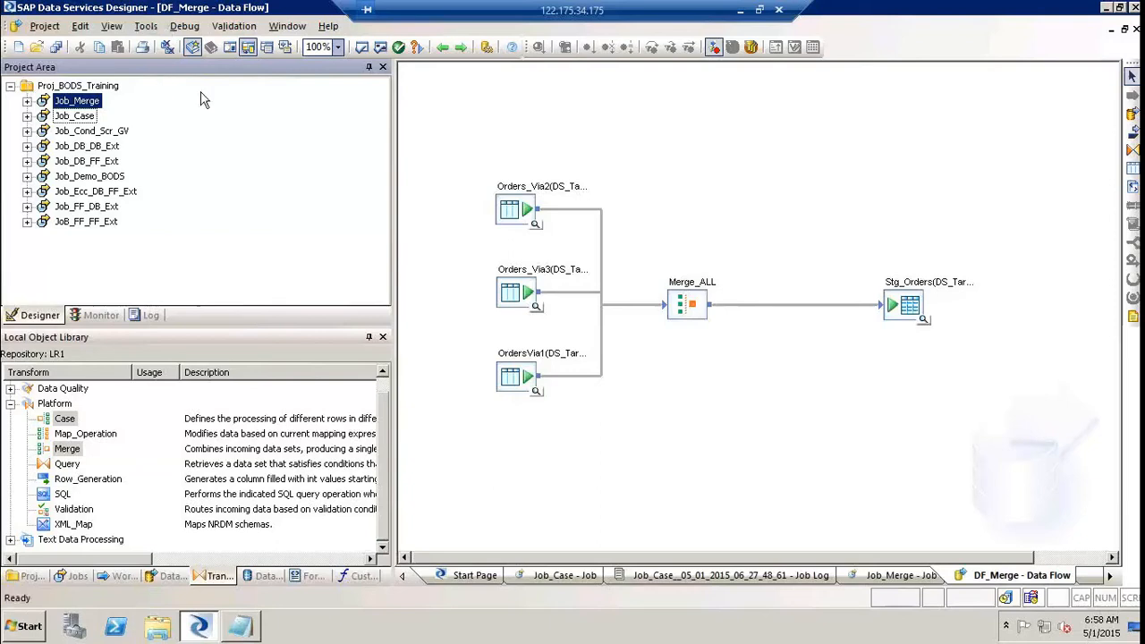
{"action": "left_click", "coordinate": [616, 113]}
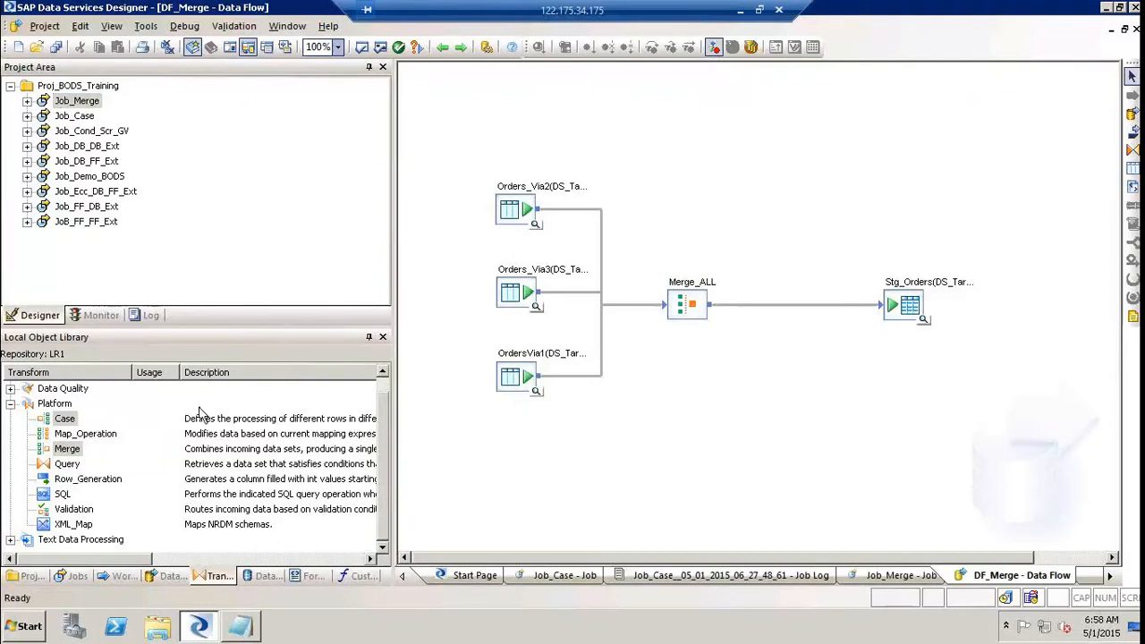
Step: Review the Day 5 Integrator Transformations in the Excel training schedule, then switch back to the remote Data Services Designer session
{"action": "left_click", "coordinate": [68, 465]}
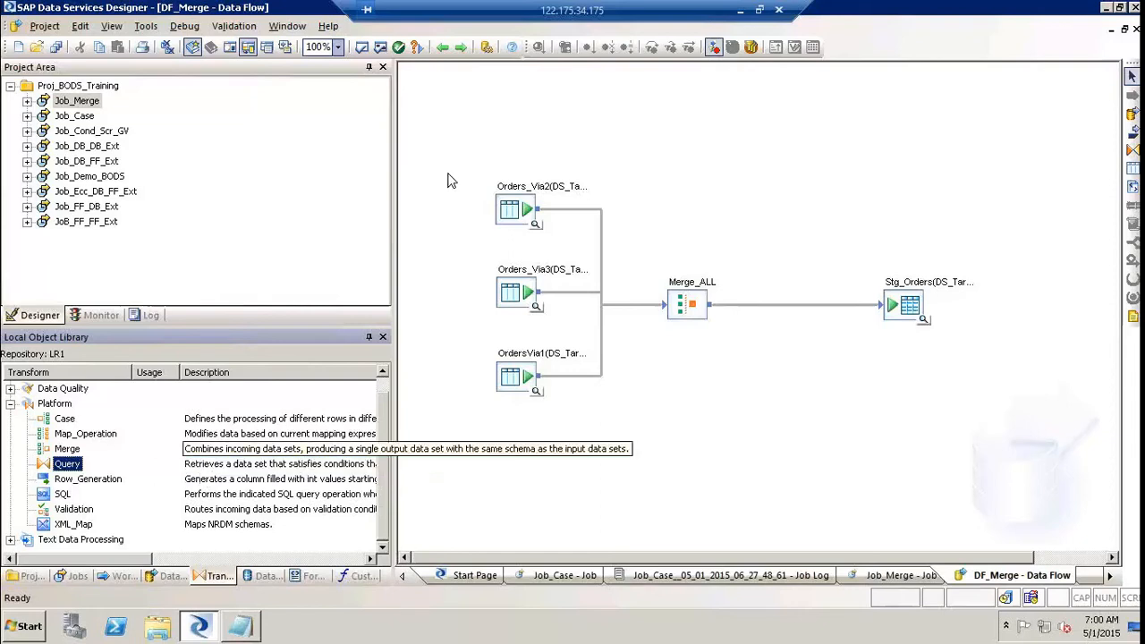
{"action": "left_click", "coordinate": [742, 12]}
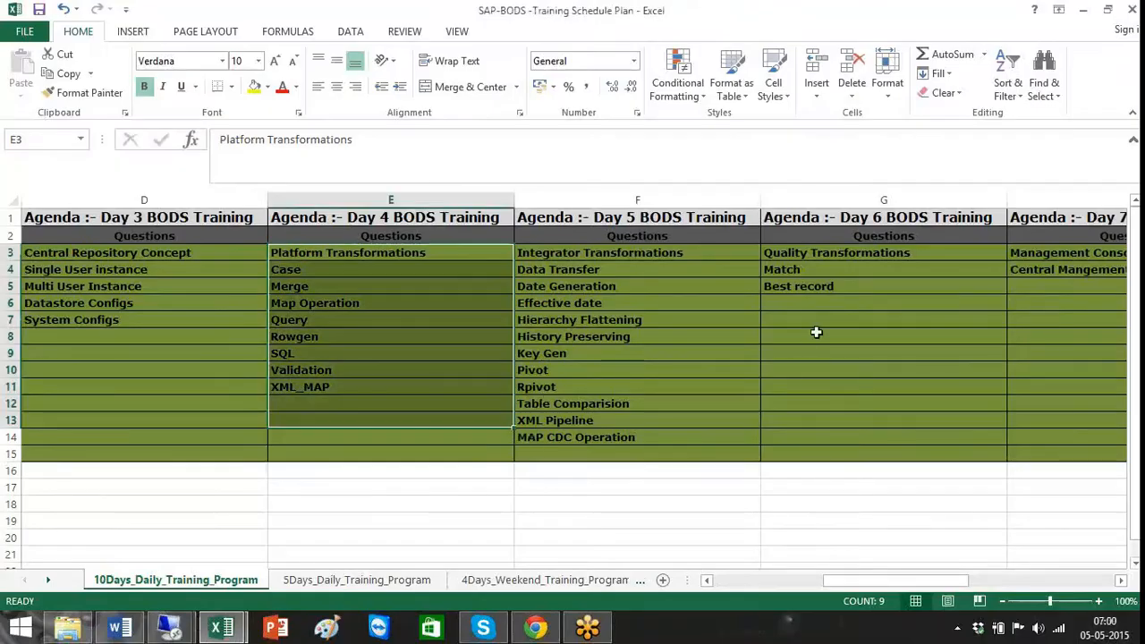
{"action": "left_click", "coordinate": [639, 252]}
{"action": "left_click", "coordinate": [633, 370]}
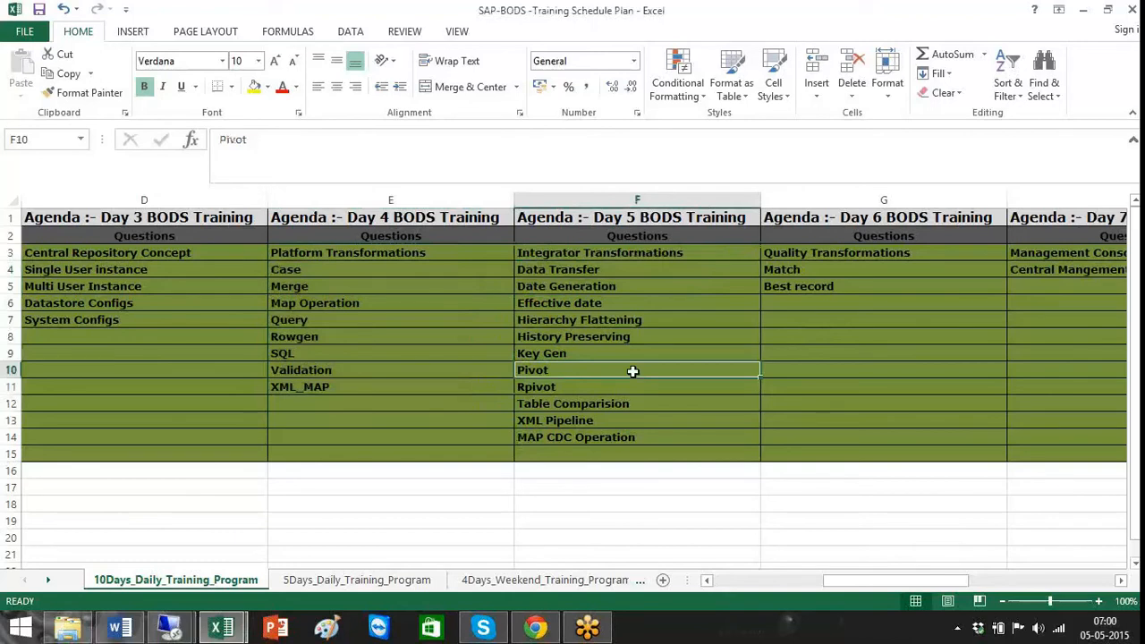
{"action": "left_click", "coordinate": [176, 631]}
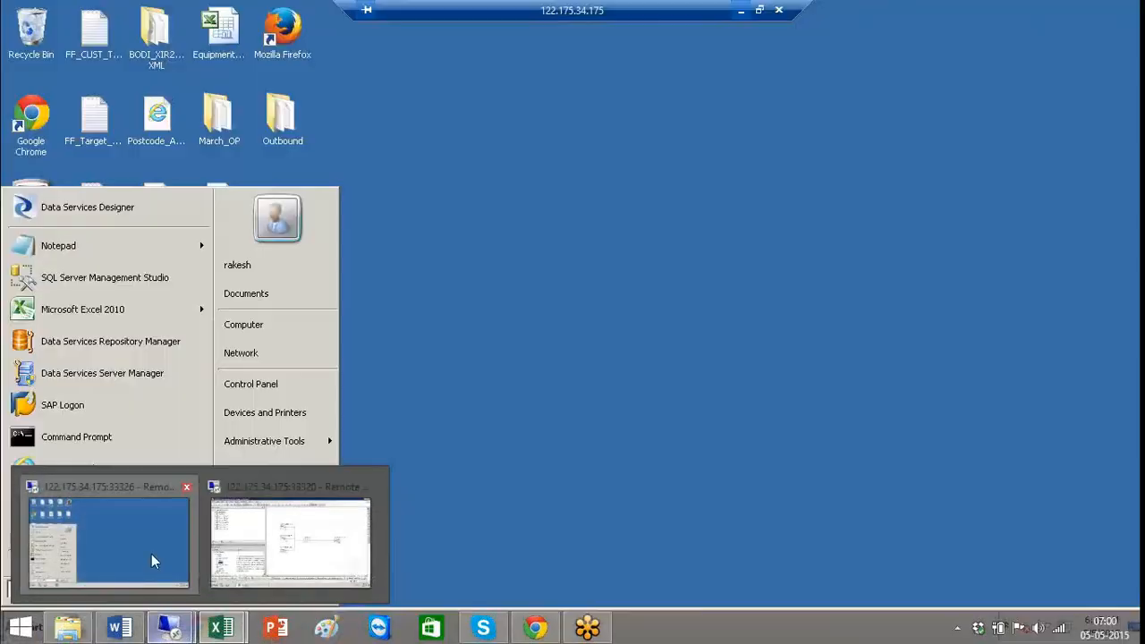
{"action": "mouse_move", "coordinate": [152, 554]}
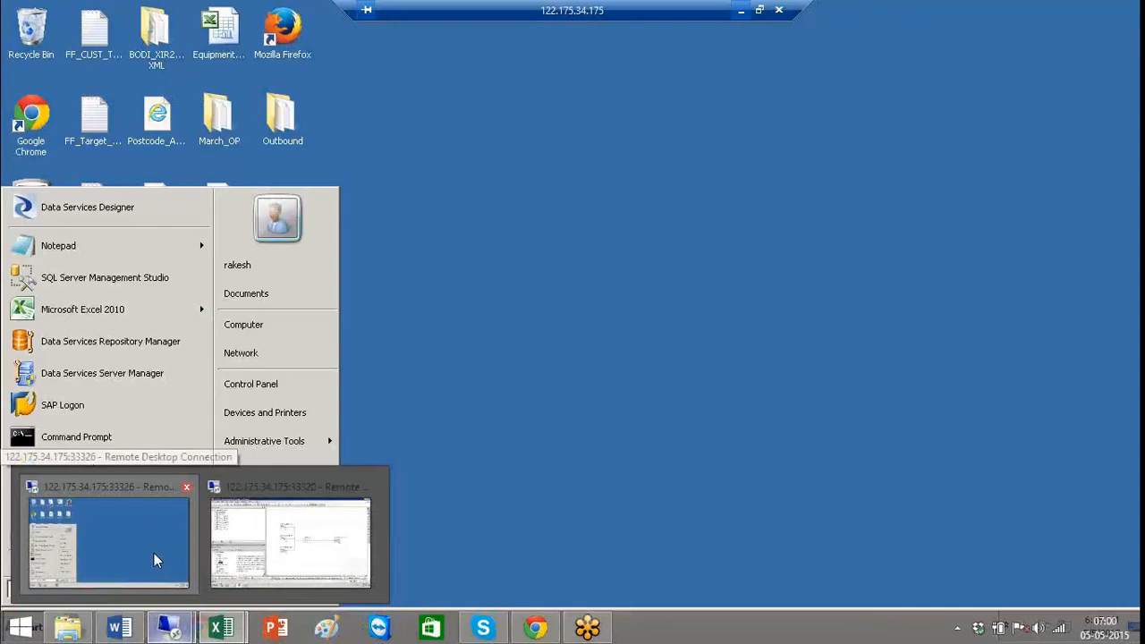
{"action": "left_click", "coordinate": [253, 553]}
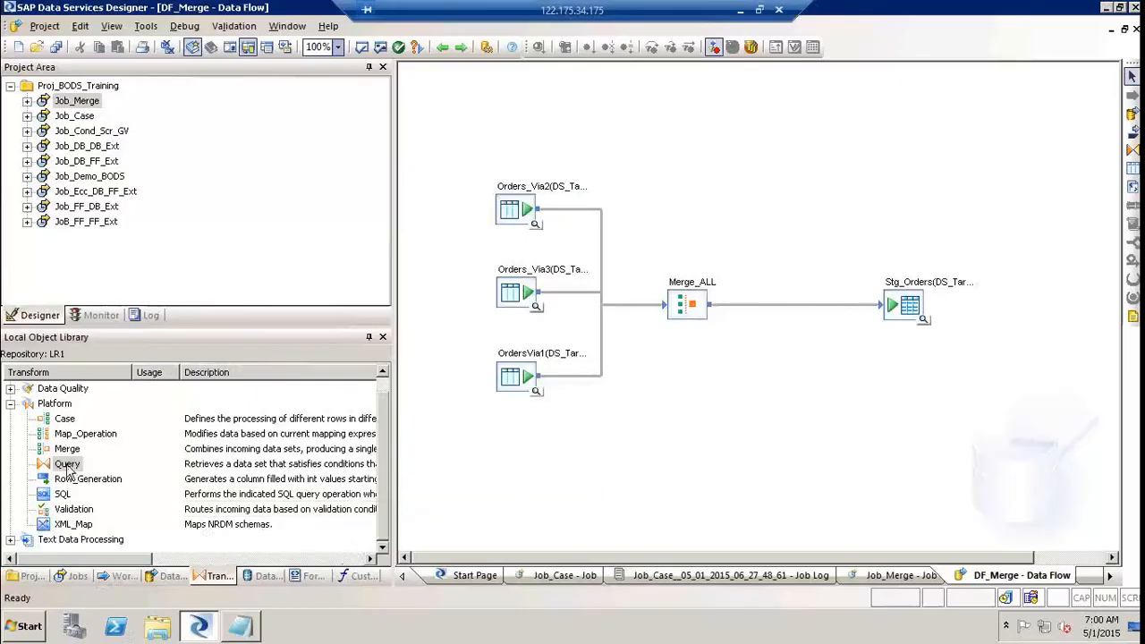
Step: Highlight the Query transform and narrow the Project Area and object library to enlarge the data flow workspace
{"action": "left_click", "coordinate": [67, 466]}
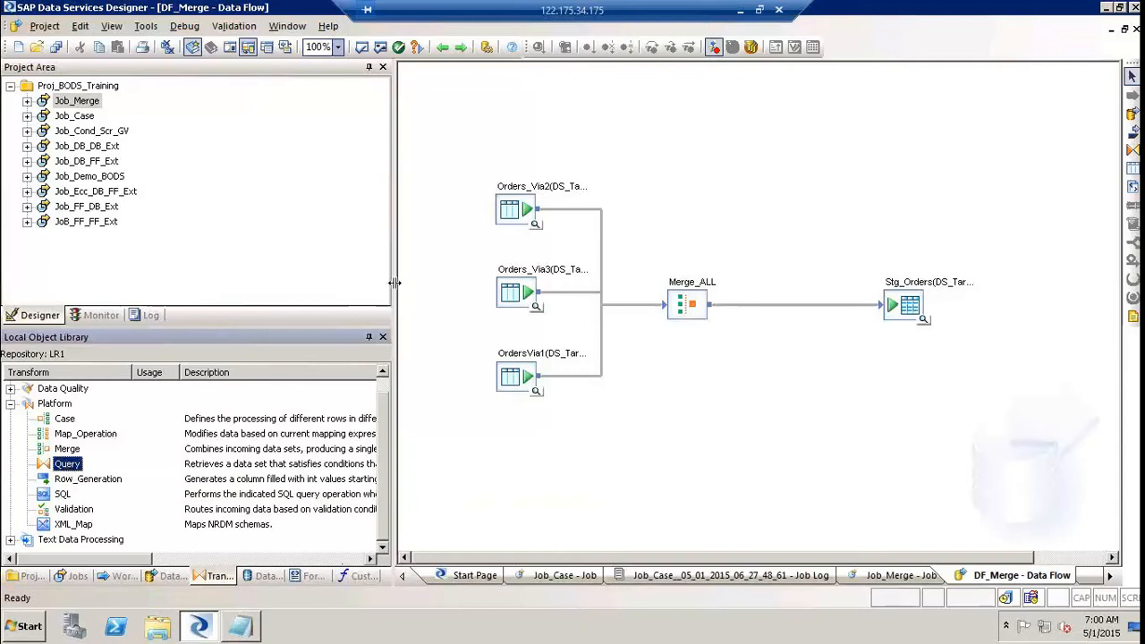
{"action": "left_click_drag", "start_coordinate": [395, 282], "coordinate": [370, 281]}
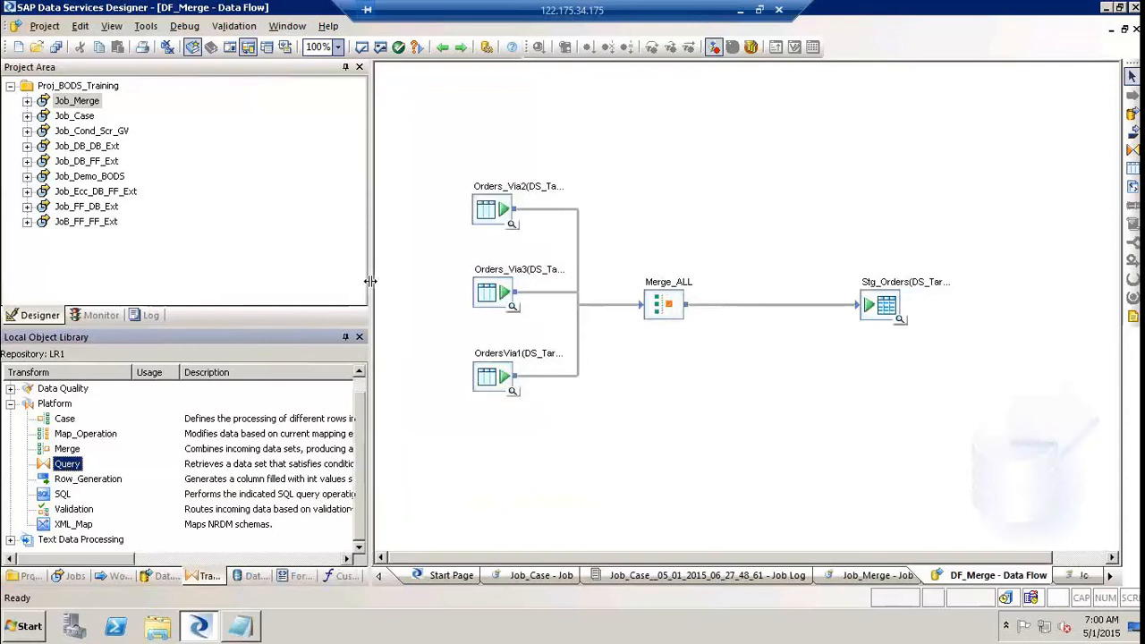
{"action": "left_click_drag", "start_coordinate": [370, 281], "coordinate": [315, 278]}
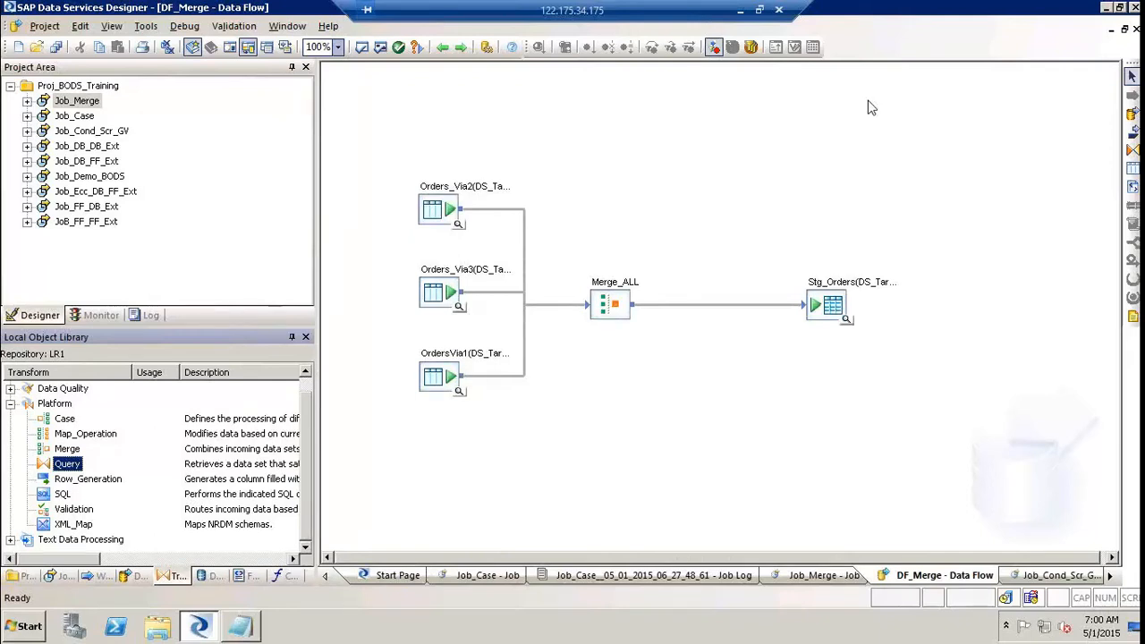
{"action": "left_click", "coordinate": [588, 473]}
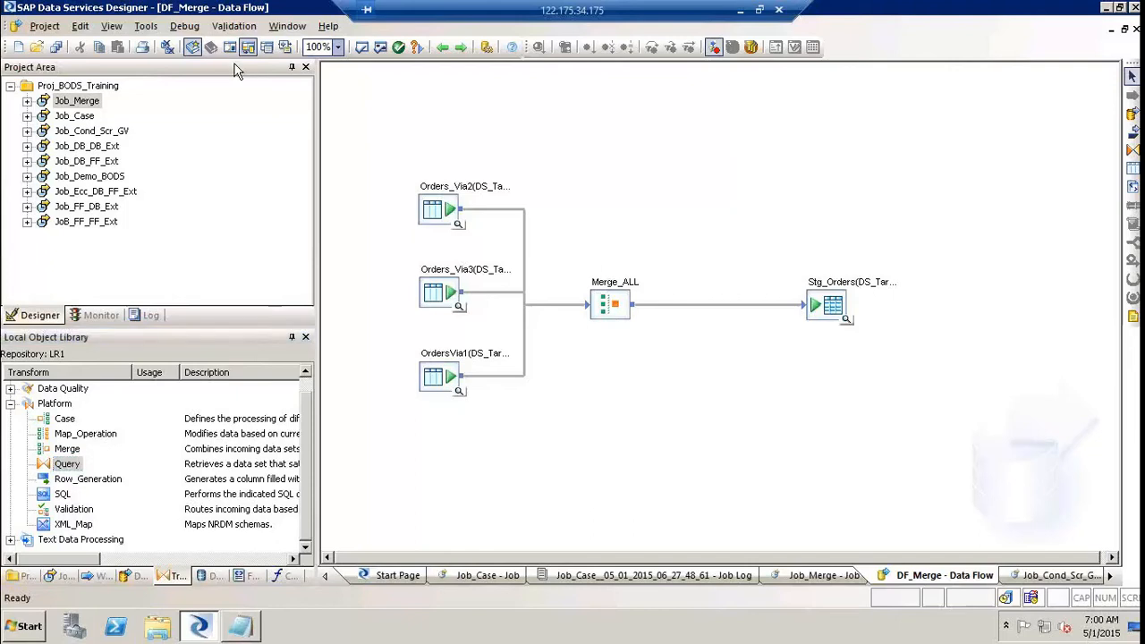
Step: Create a new batch job named Job_QT_DEMO in the Proj_BODS_Training project
{"action": "right_click", "coordinate": [97, 87]}
{"action": "left_click", "coordinate": [134, 95]}
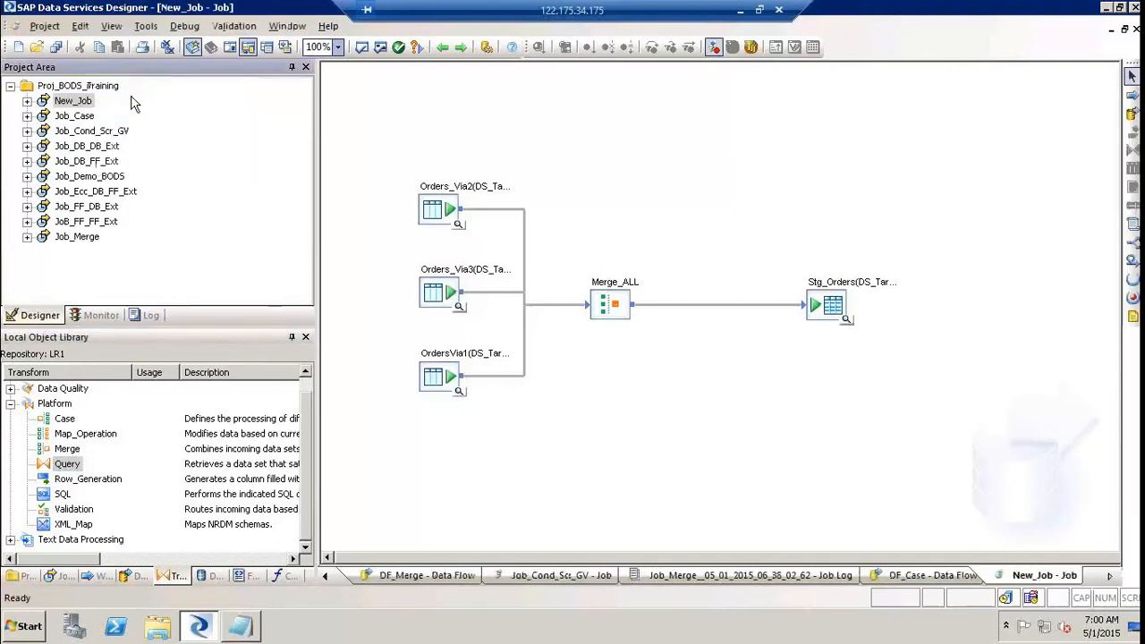
{"action": "type", "text": "Job_"}
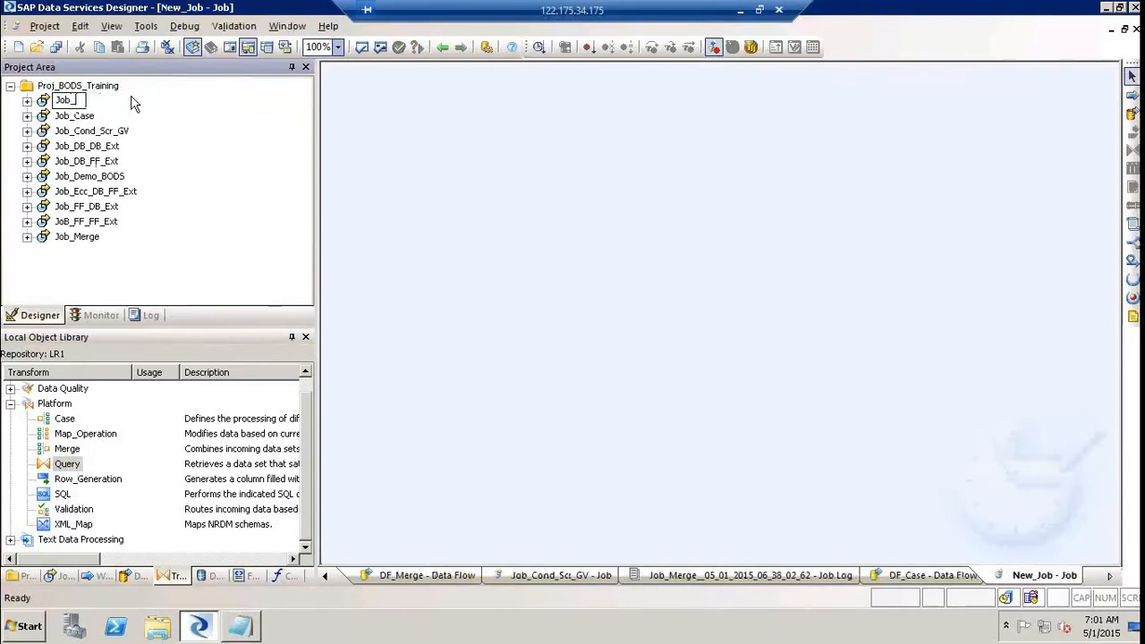
{"action": "type", "text": "QT_DEMO"}
{"action": "key", "text": "Return"}
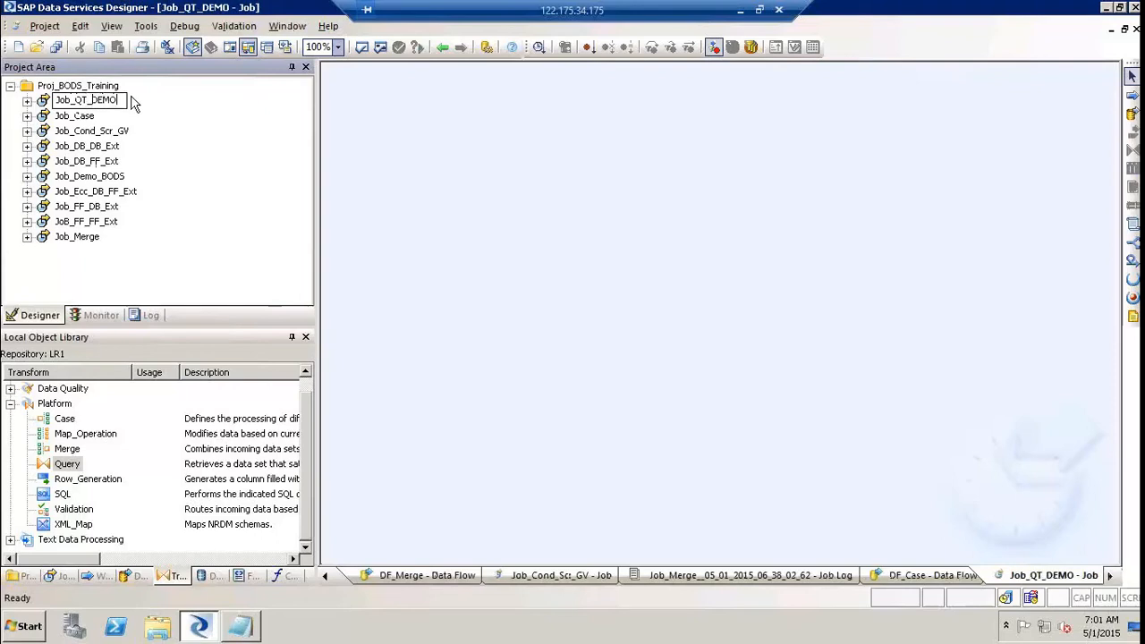
Step: Add a data flow named DF_QT_DEMO to Job_QT_DEMO and open it for editing
{"action": "left_click", "coordinate": [1132, 114]}
{"action": "left_click", "coordinate": [572, 226]}
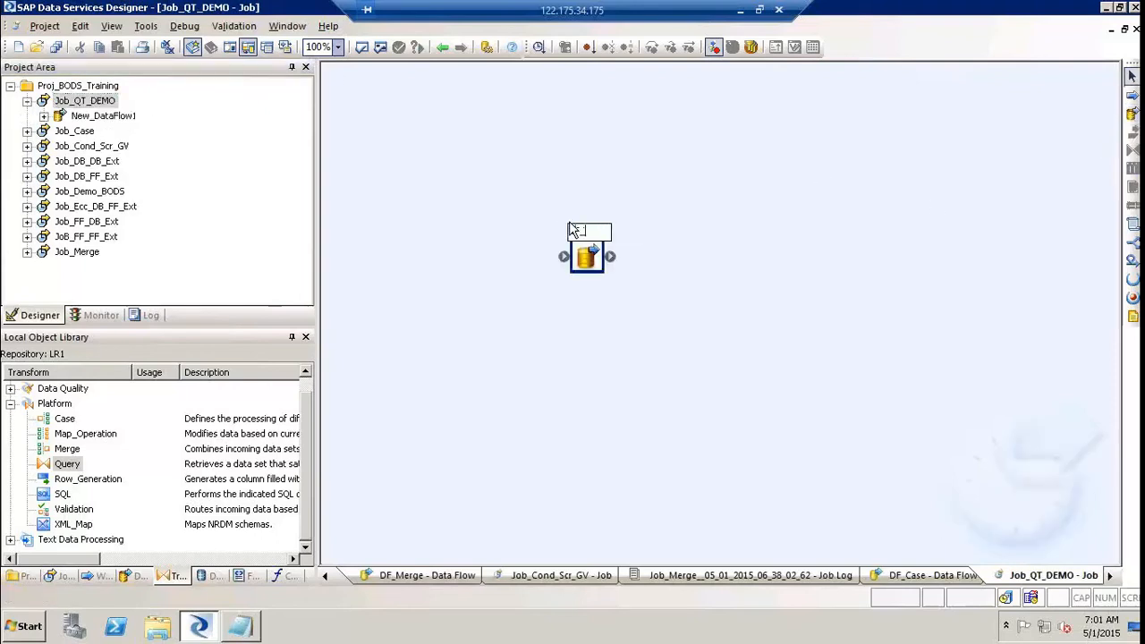
{"action": "type", "text": "DF_QT_DEMO"}
{"action": "left_click", "coordinate": [848, 273]}
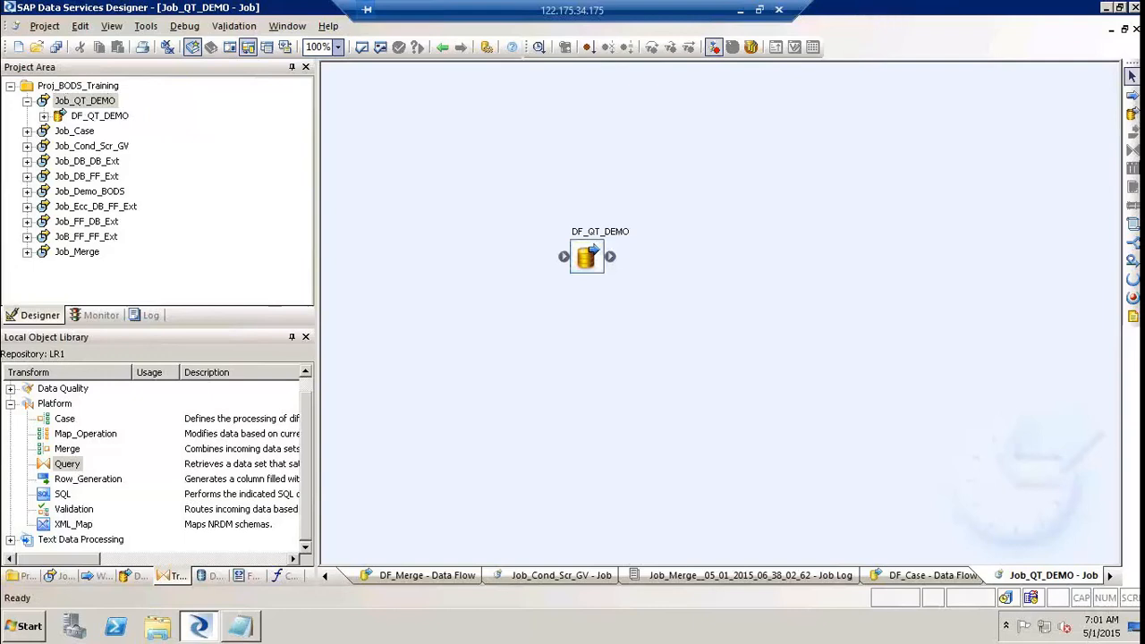
{"action": "left_click", "coordinate": [602, 240]}
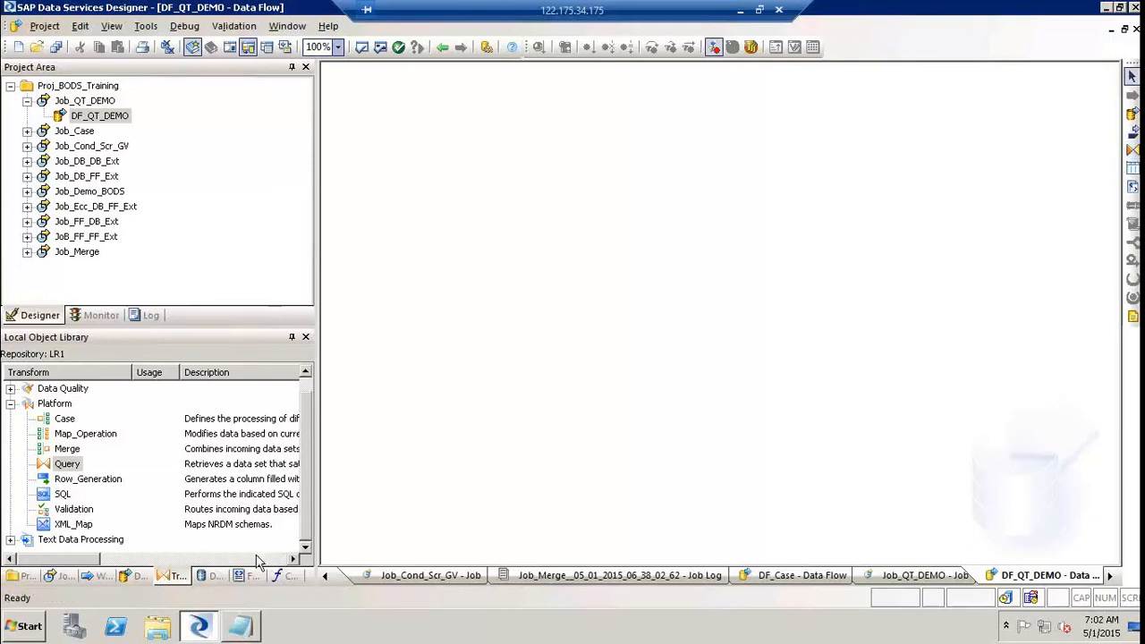
Step: Add the ORDERS table from the DS_Source datastore to the data flow as a source
{"action": "left_click", "coordinate": [213, 576]}
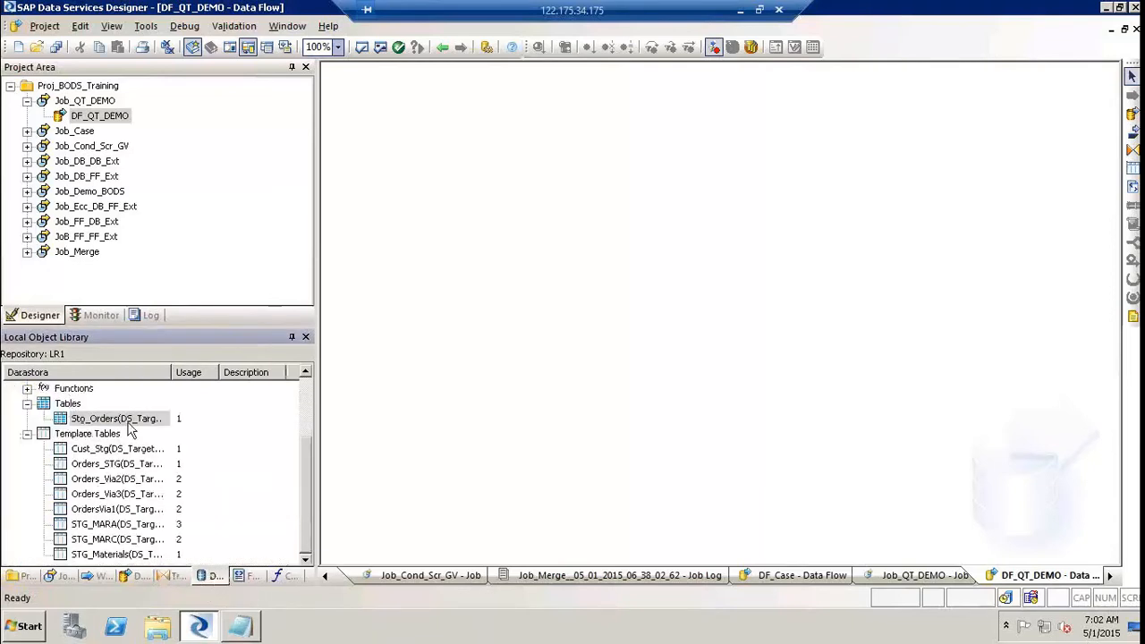
{"action": "left_click", "coordinate": [28, 405]}
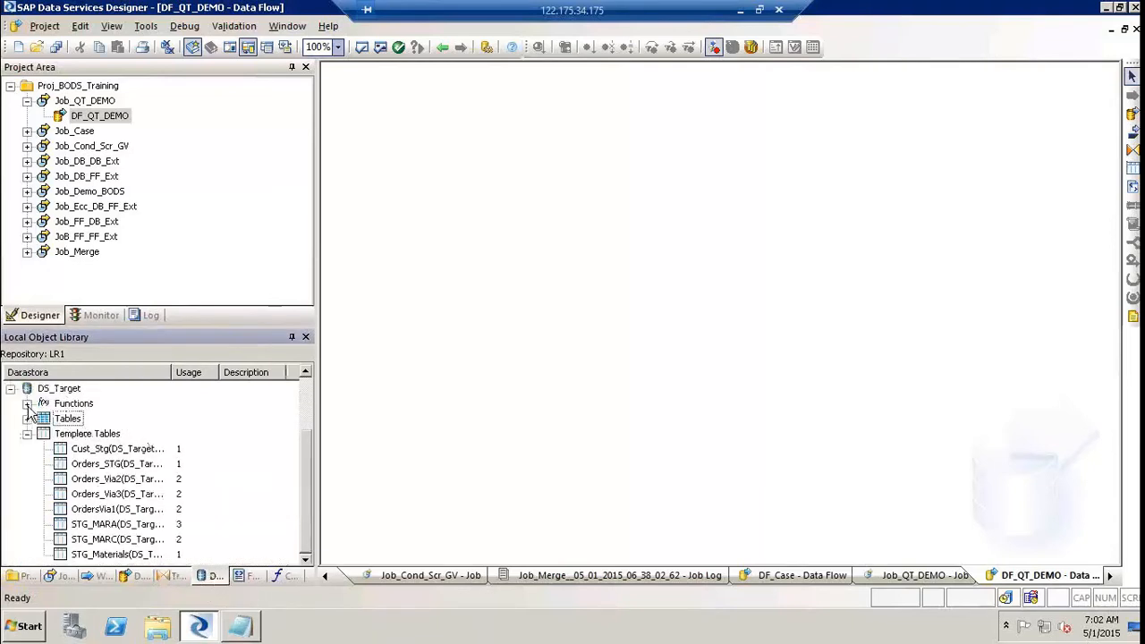
{"action": "left_click", "coordinate": [11, 388]}
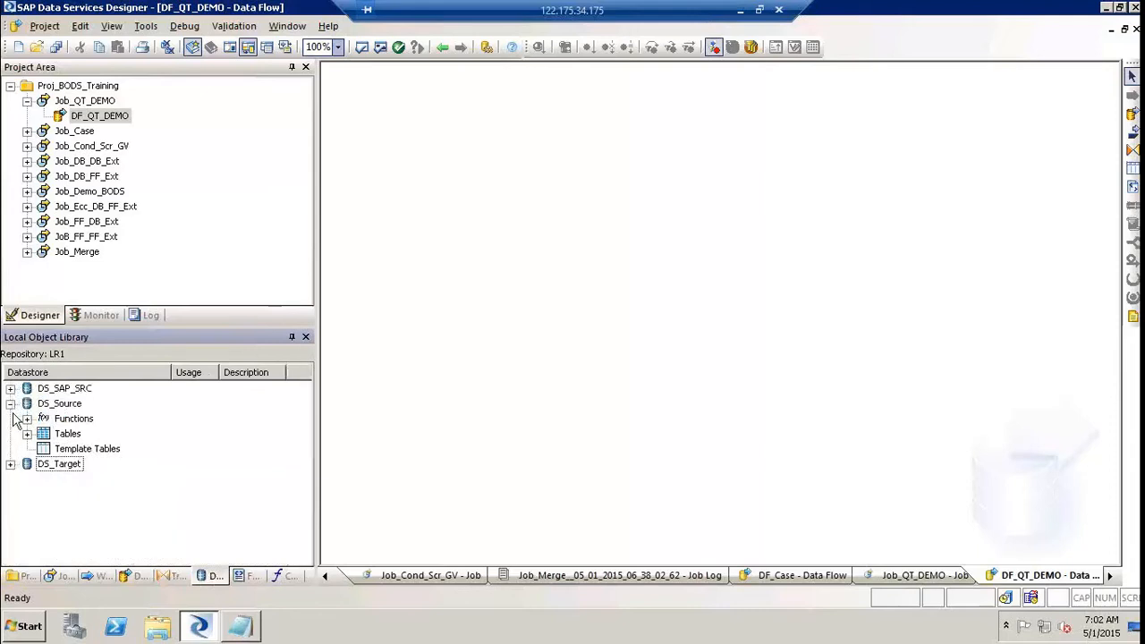
{"action": "left_click", "coordinate": [27, 434]}
{"action": "left_click", "coordinate": [95, 463]}
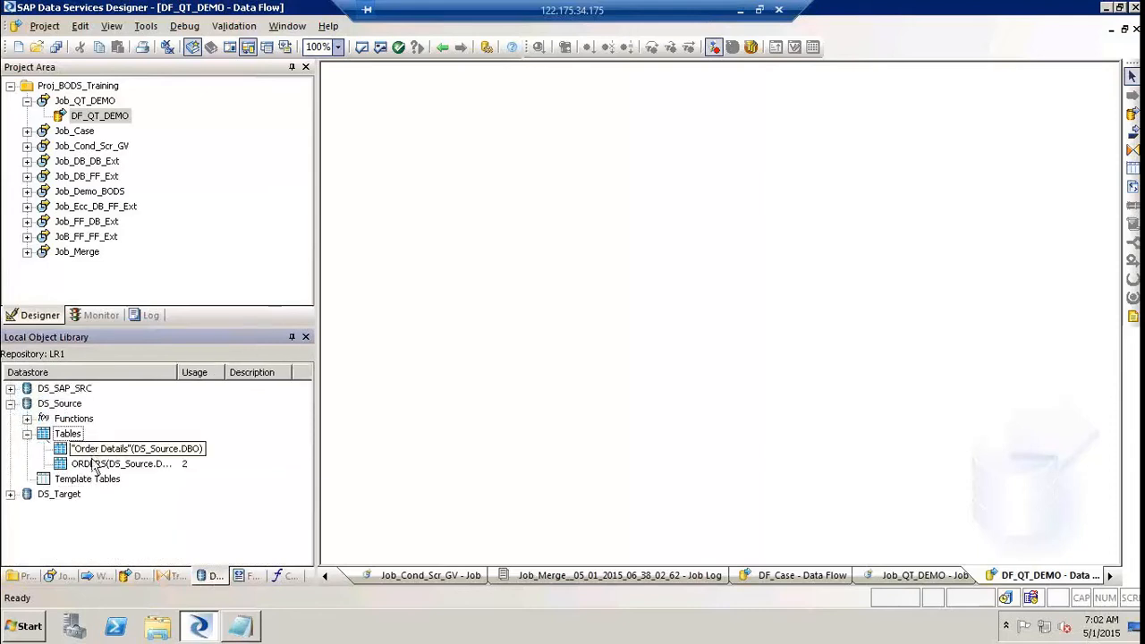
{"action": "left_click_drag", "start_coordinate": [202, 456], "coordinate": [381, 125]}
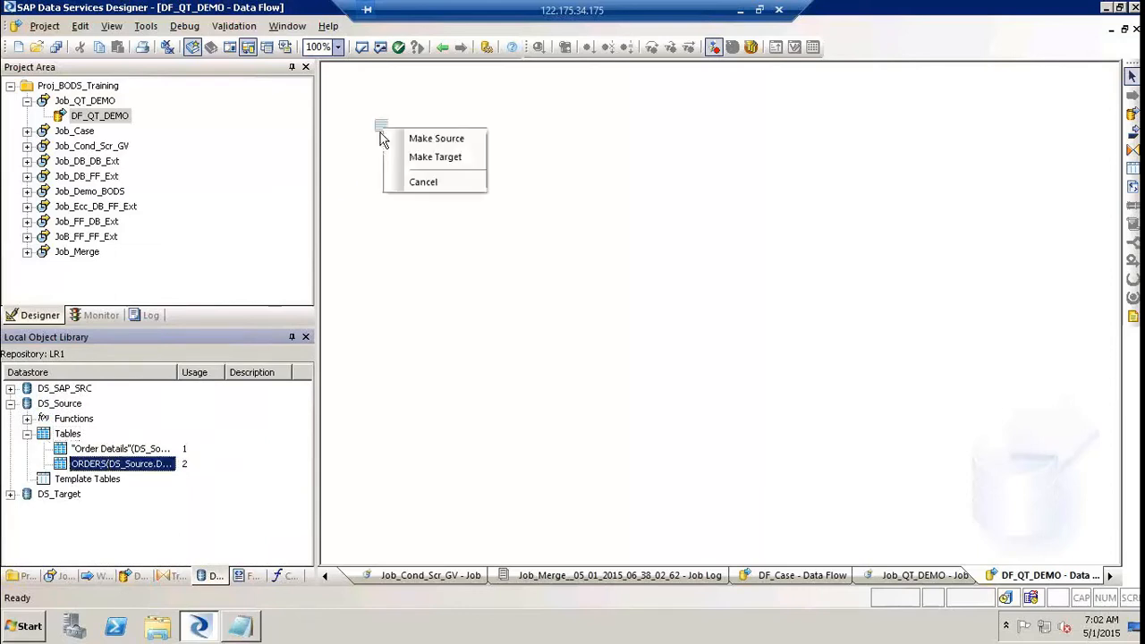
{"action": "left_click", "coordinate": [419, 137]}
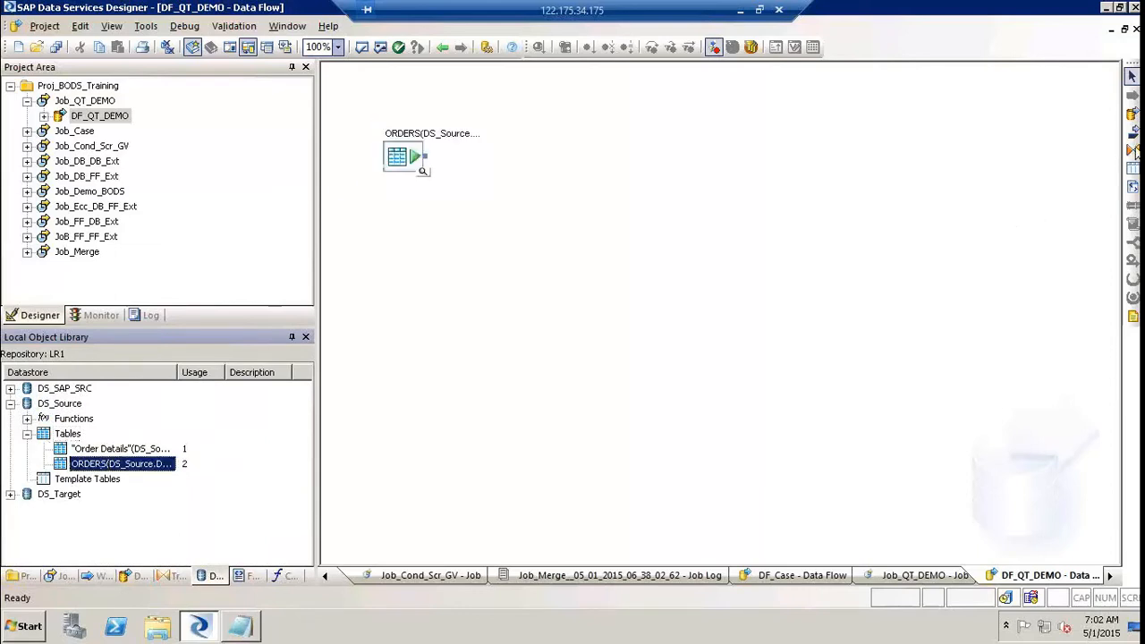
Step: Place a Query transform in the data flow, link ORDERS to it and name it QT_DEMO
{"action": "left_click", "coordinate": [1133, 149]}
{"action": "left_click", "coordinate": [580, 218]}
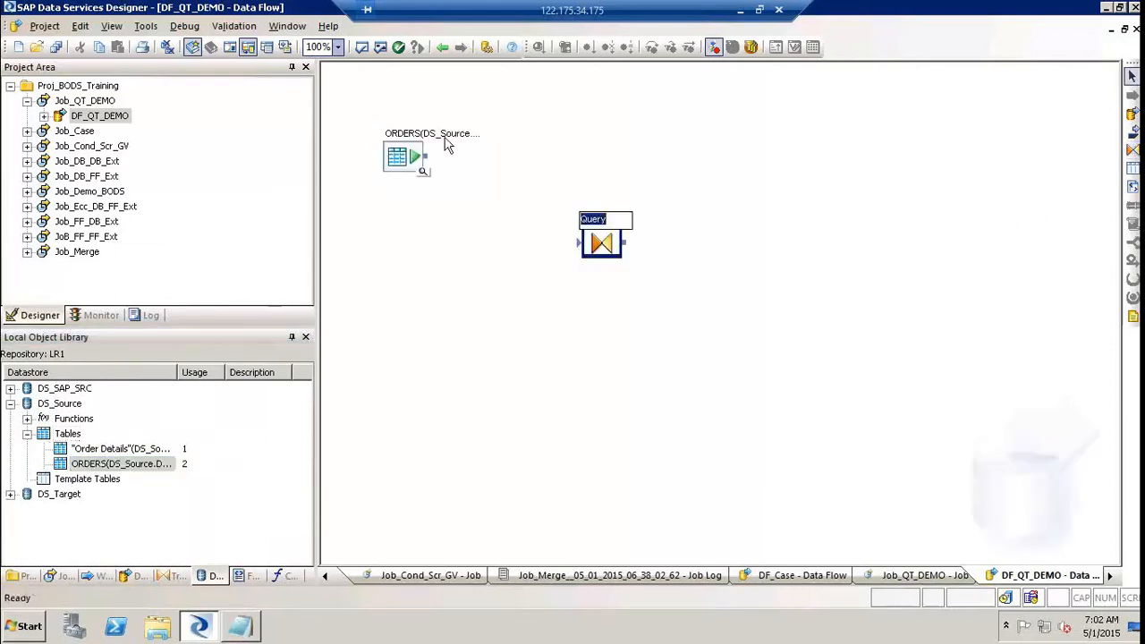
{"action": "left_click_drag", "start_coordinate": [429, 161], "coordinate": [598, 246]}
{"action": "left_click", "coordinate": [606, 247]}
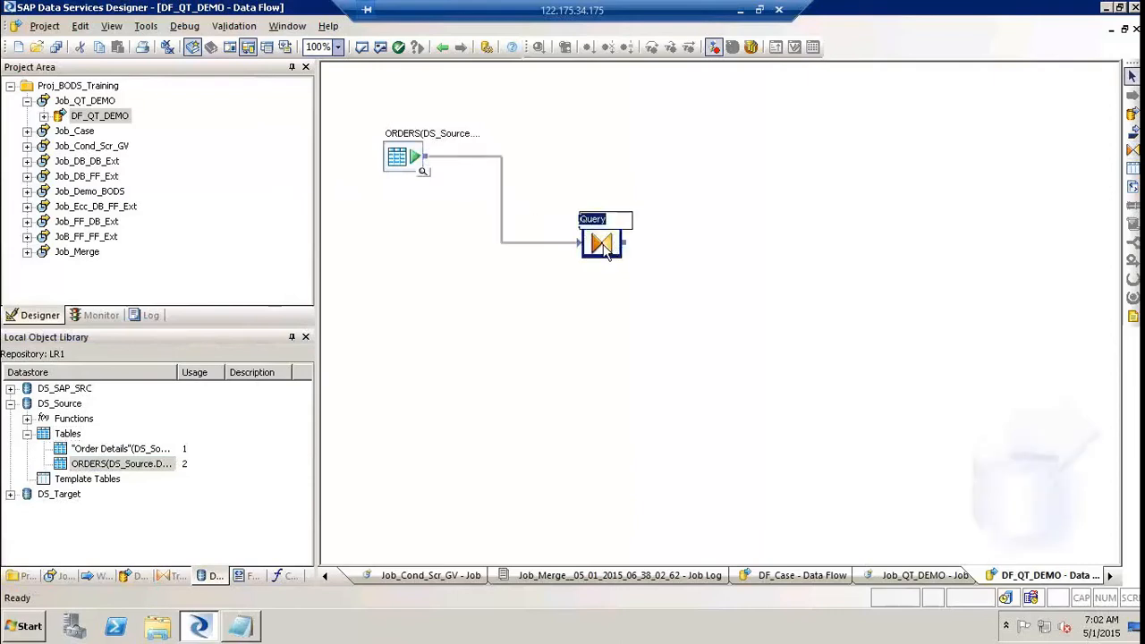
{"action": "type", "text": "QT_DEMO"}
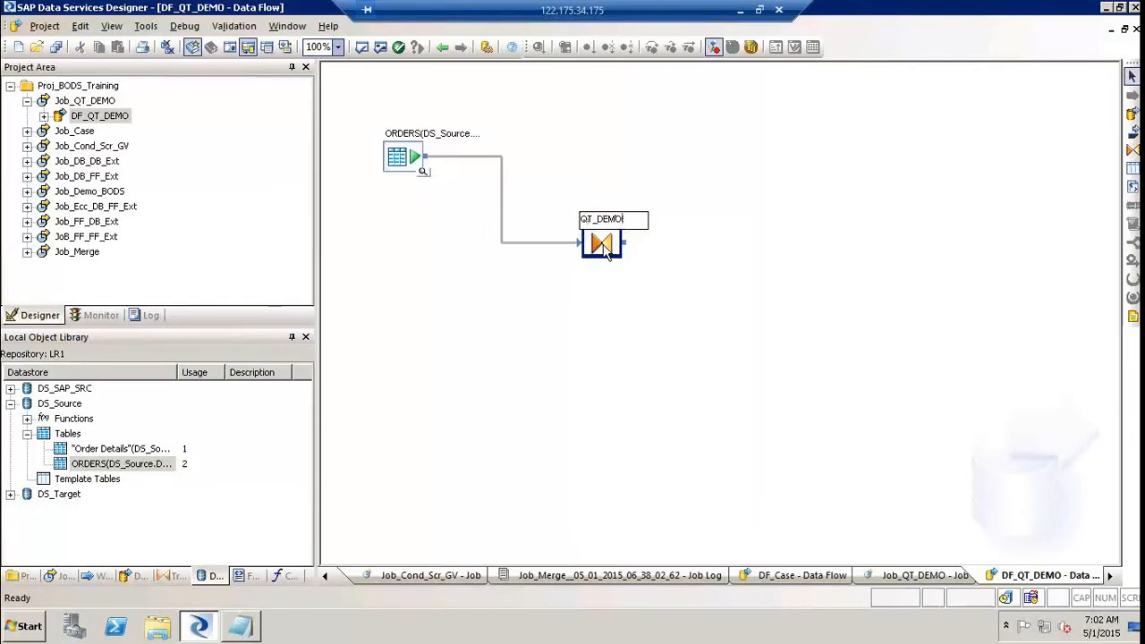
Step: Open the QT_DEMO query and enlarge its schema area to review the ORDERS input columns
{"action": "left_click", "coordinate": [651, 332]}
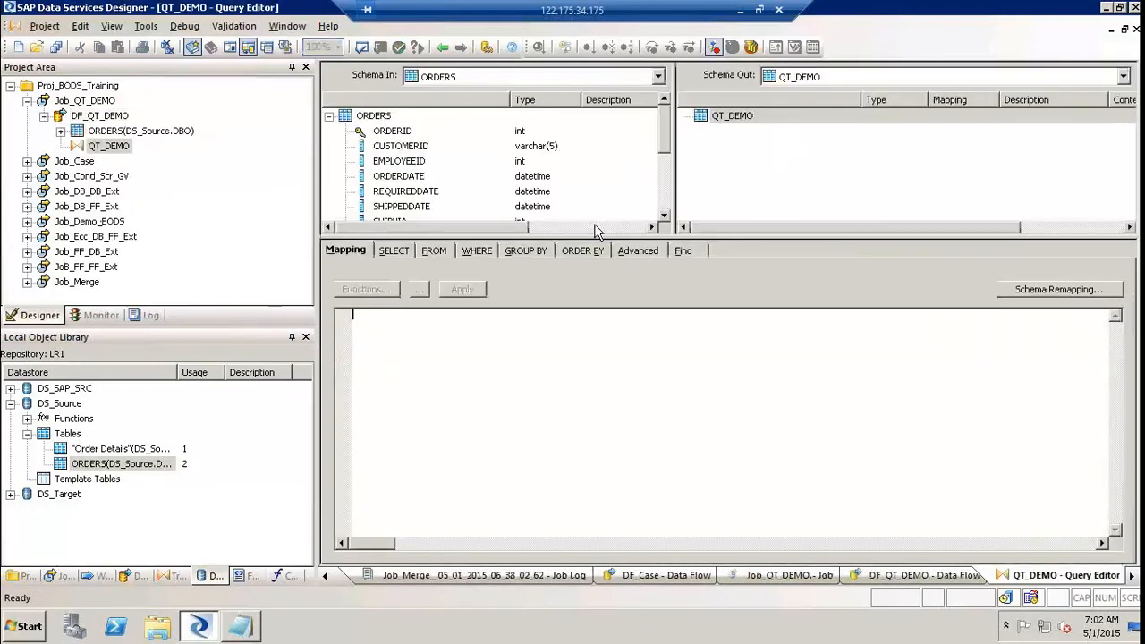
{"action": "left_click_drag", "start_coordinate": [602, 238], "coordinate": [618, 393]}
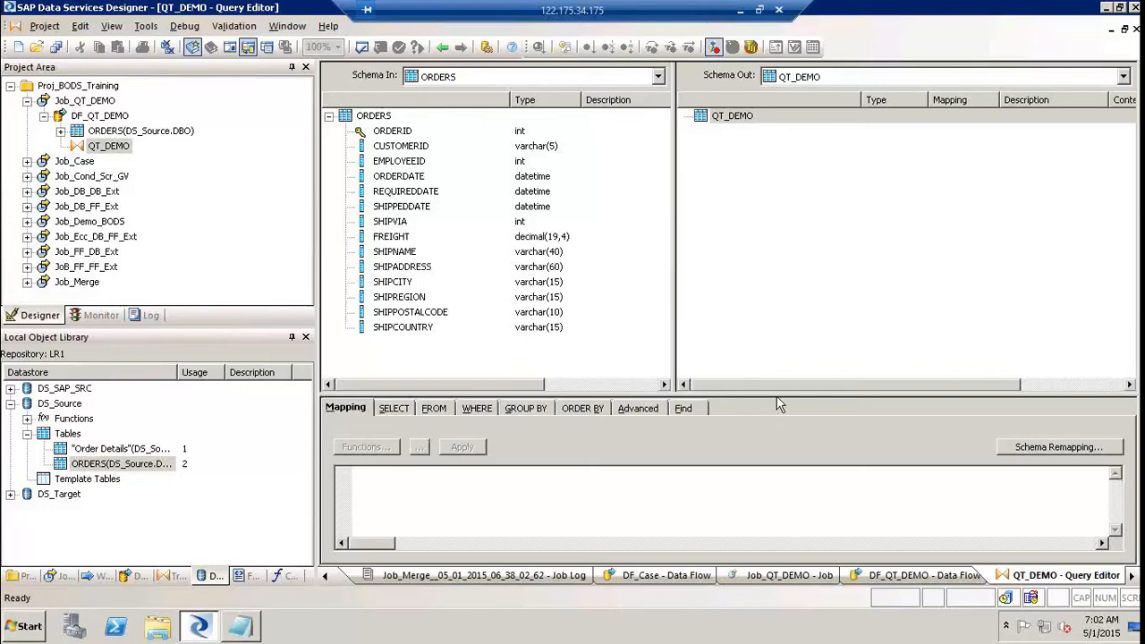
{"action": "left_click_drag", "start_coordinate": [780, 394], "coordinate": [779, 328]}
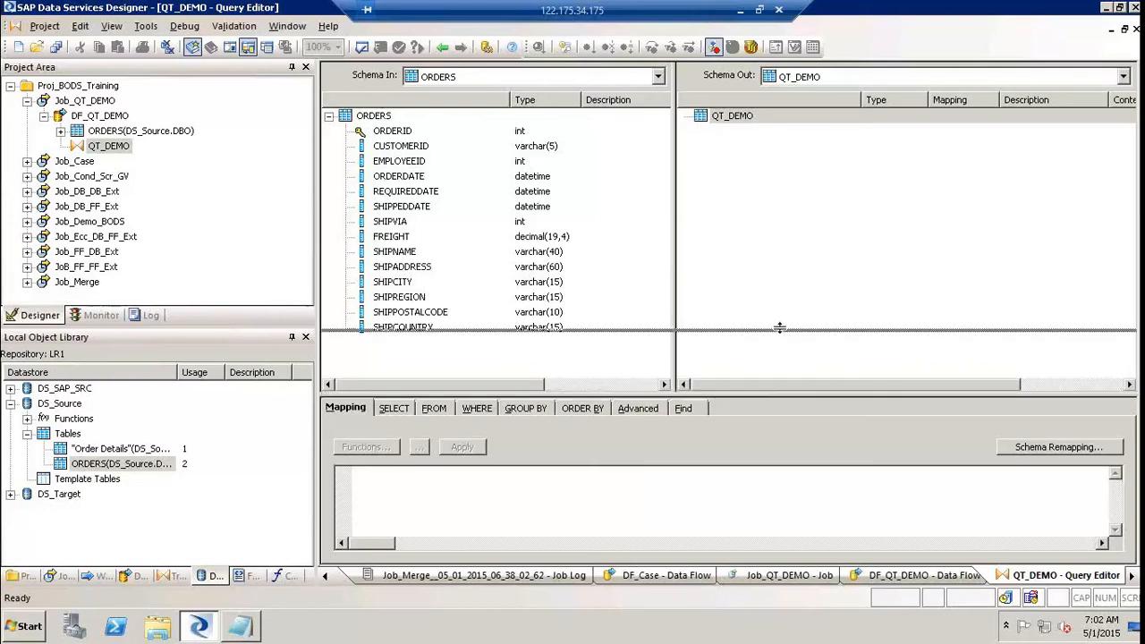
Step: Add the Order Details table from DS_Source as a second source, link it to QT_DEMO and position it below ORDERS
{"action": "left_click", "coordinate": [442, 46]}
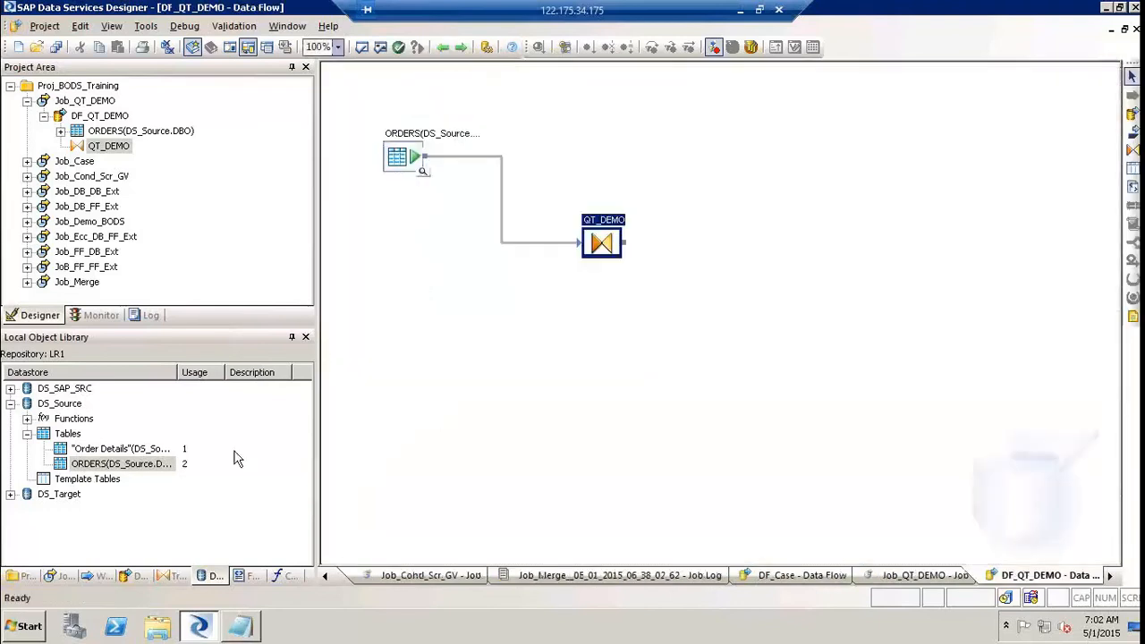
{"action": "left_click_drag", "start_coordinate": [117, 448], "coordinate": [396, 234]}
{"action": "left_click", "coordinate": [419, 235]}
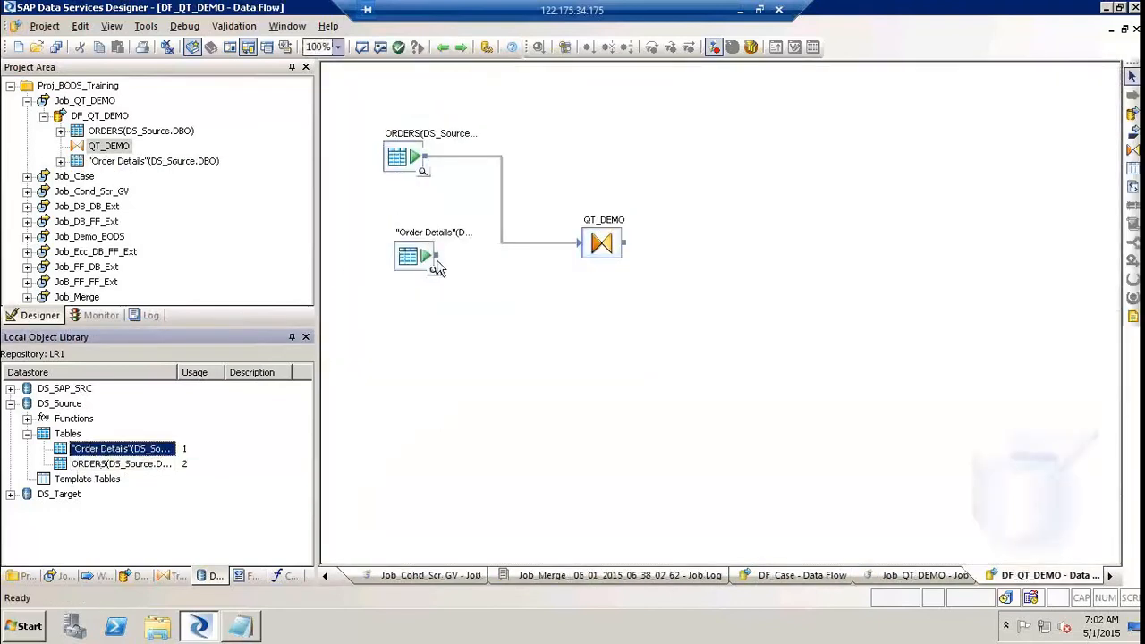
{"action": "left_click_drag", "start_coordinate": [436, 256], "coordinate": [599, 248]}
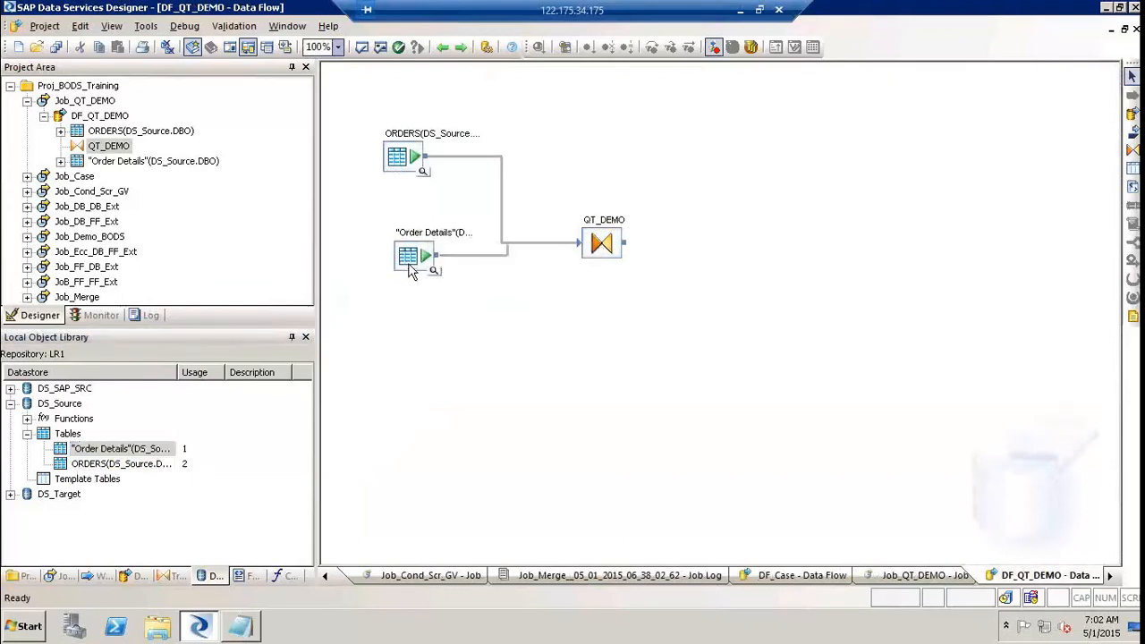
{"action": "left_click_drag", "start_coordinate": [408, 264], "coordinate": [404, 307]}
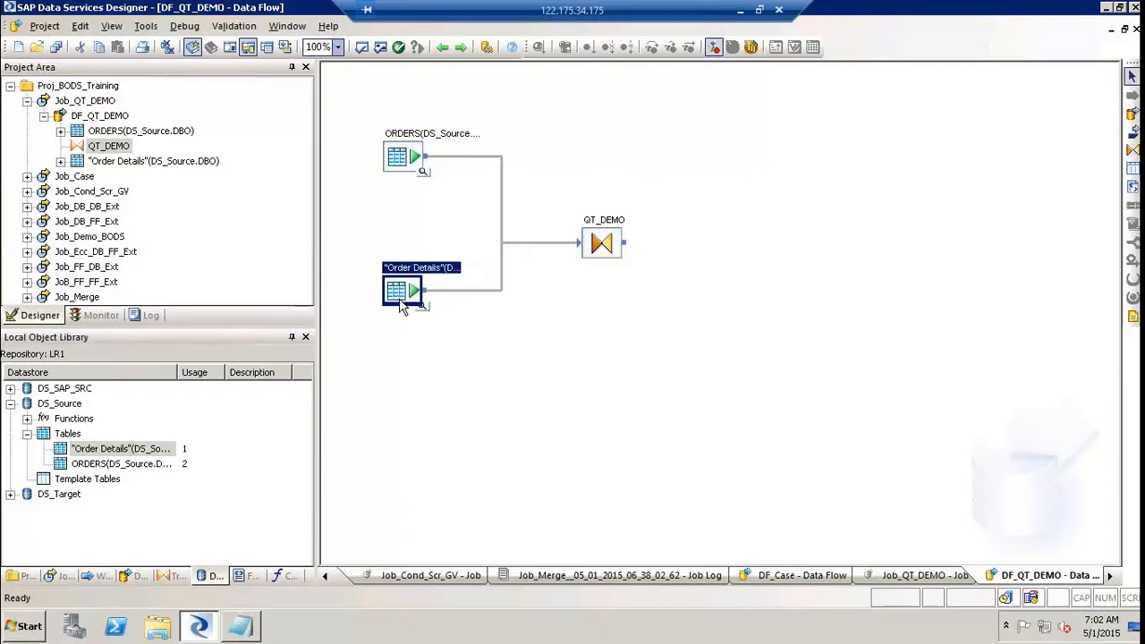
Step: Open QT_DEMO and examine the columns of Order Details and ORDERS in its input schema
{"action": "double_click", "coordinate": [603, 228]}
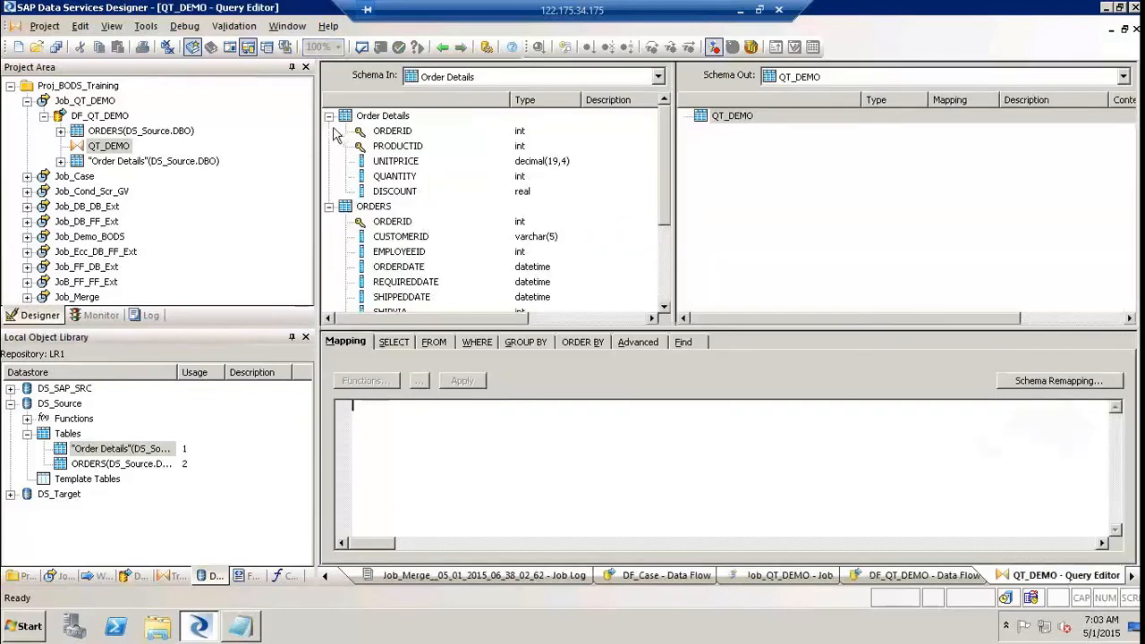
{"action": "left_click", "coordinate": [328, 116]}
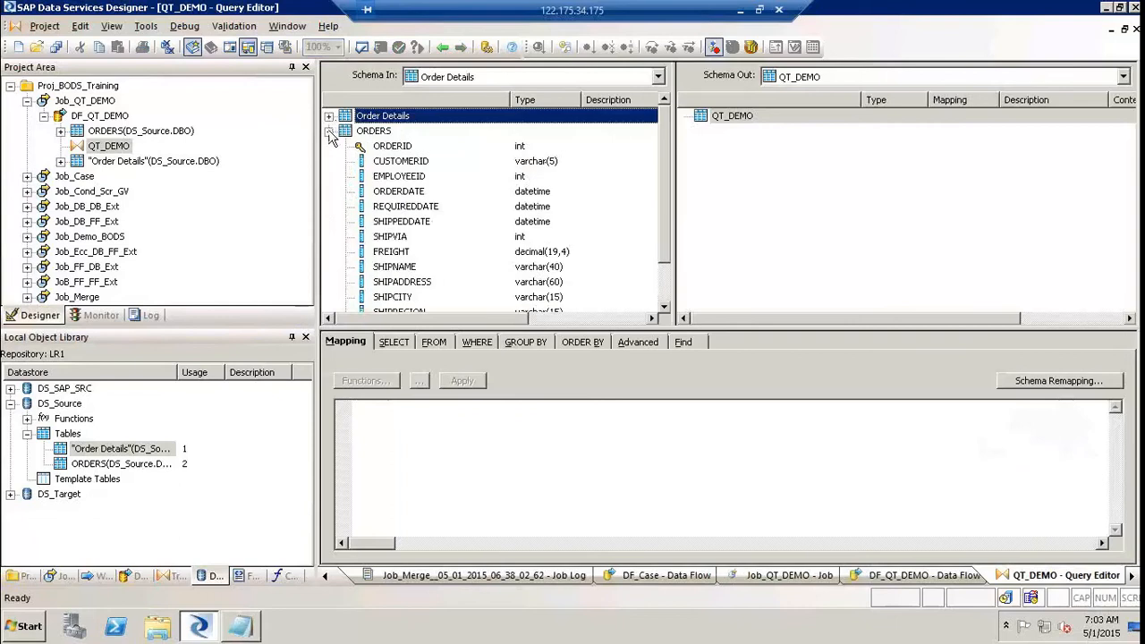
{"action": "left_click", "coordinate": [329, 131]}
{"action": "left_click", "coordinate": [329, 131]}
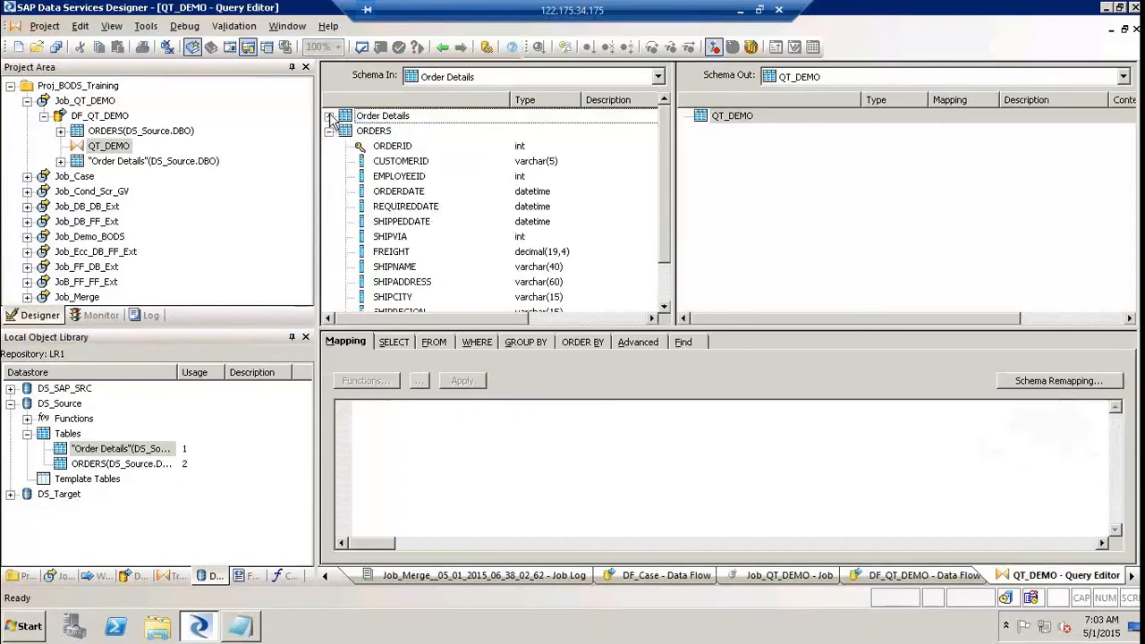
{"action": "left_click", "coordinate": [329, 117]}
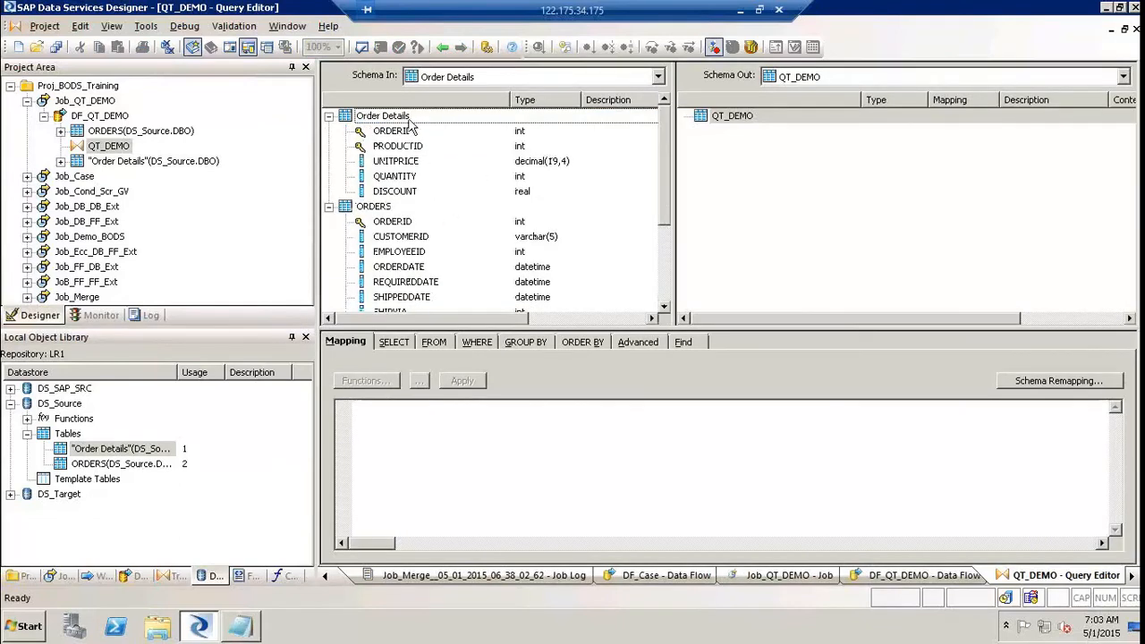
{"action": "left_click", "coordinate": [329, 116]}
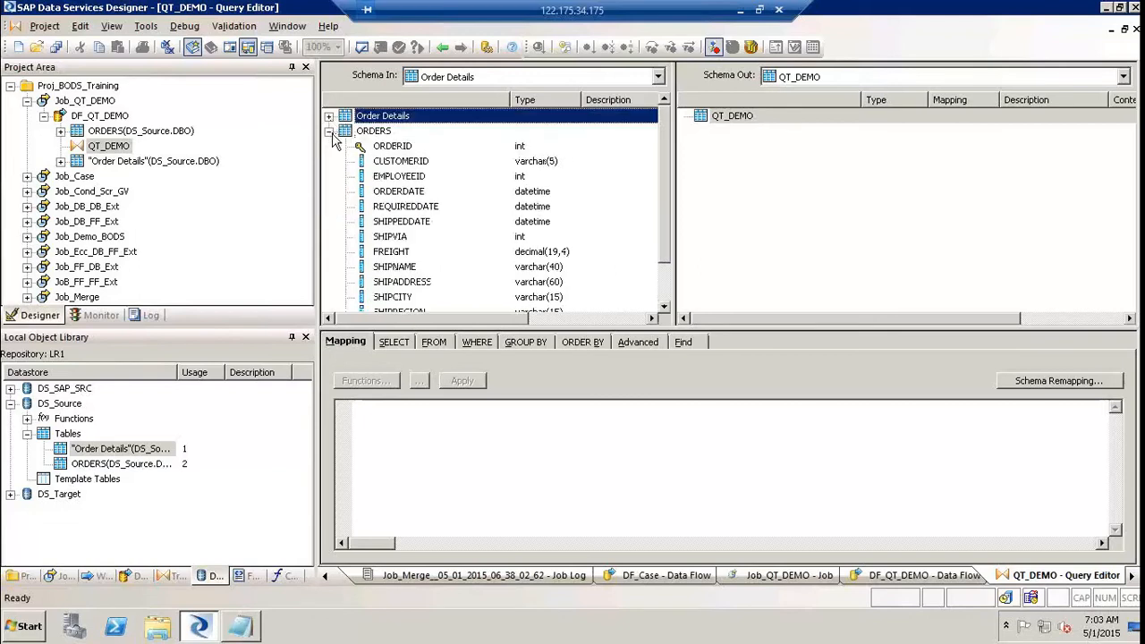
{"action": "left_click", "coordinate": [329, 132]}
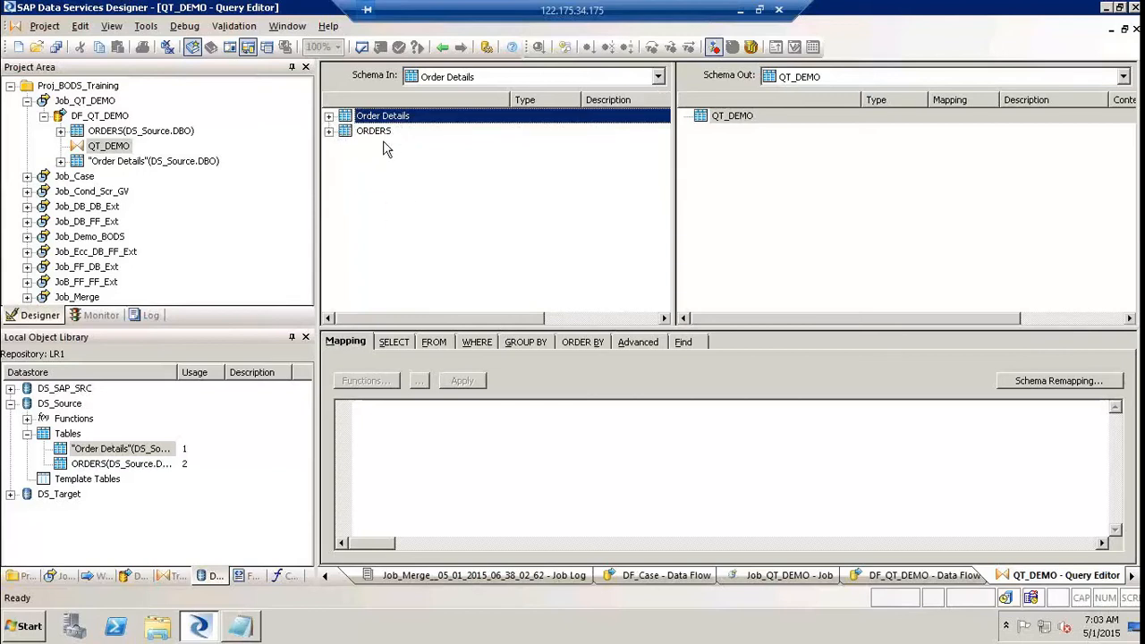
{"action": "left_click", "coordinate": [830, 161]}
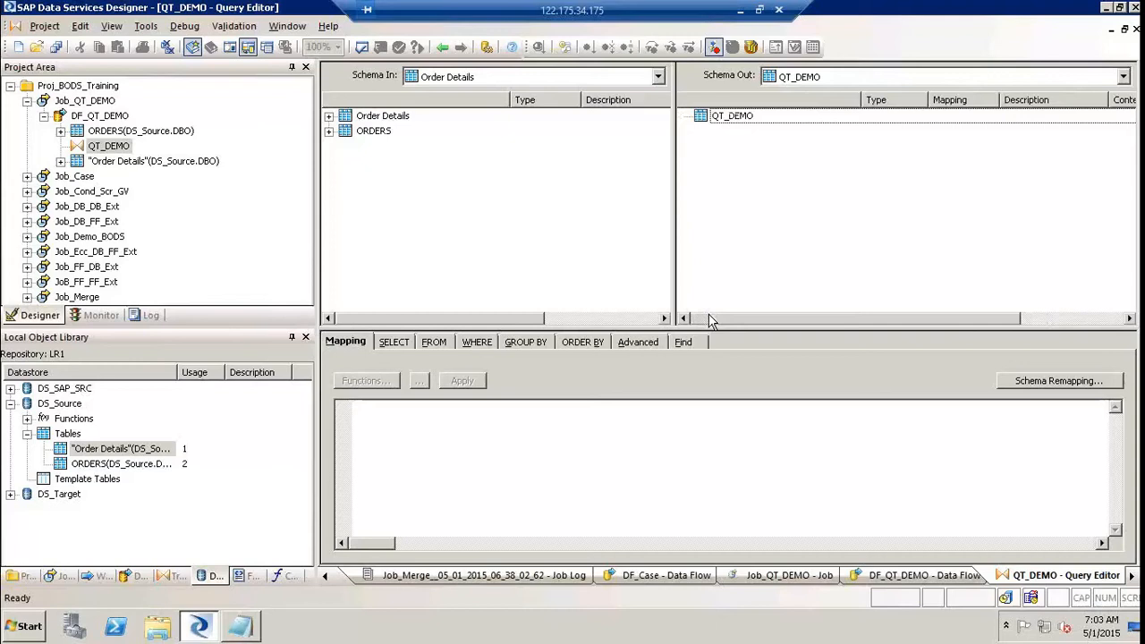
Step: Map the ORDERS columns ORDERID, CUSTOMERID, EMPLOYEEID, SHIPVIA, SHIPCITY and SHIPREGION to the output schema of QT_DEMO
{"action": "left_click", "coordinate": [330, 131]}
{"action": "left_click", "coordinate": [394, 148]}
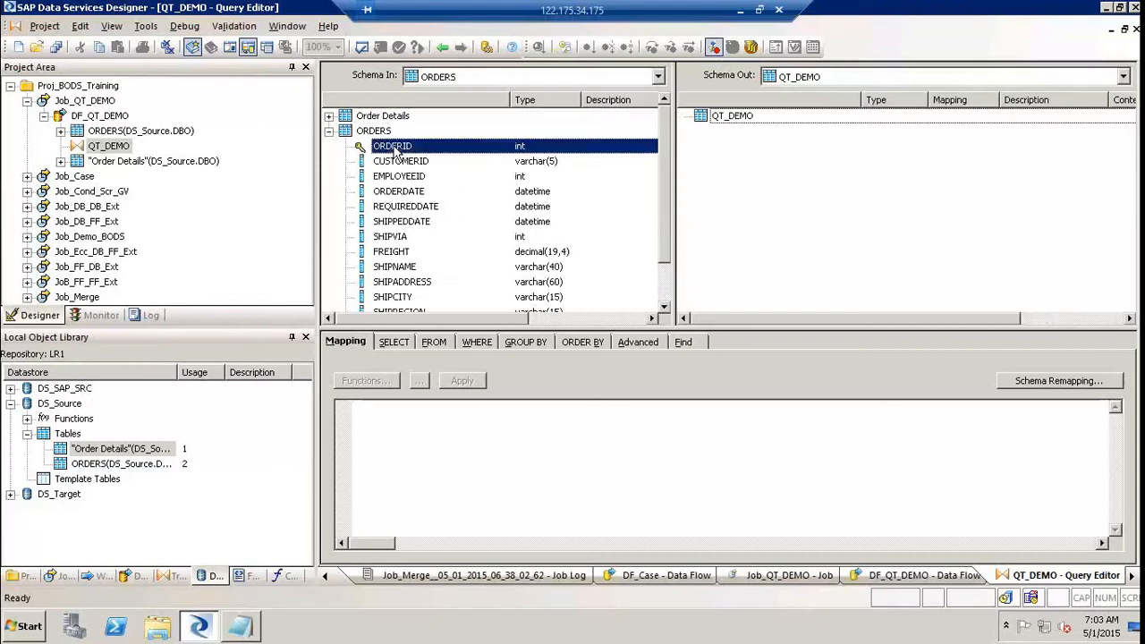
{"action": "left_click", "coordinate": [405, 165]}
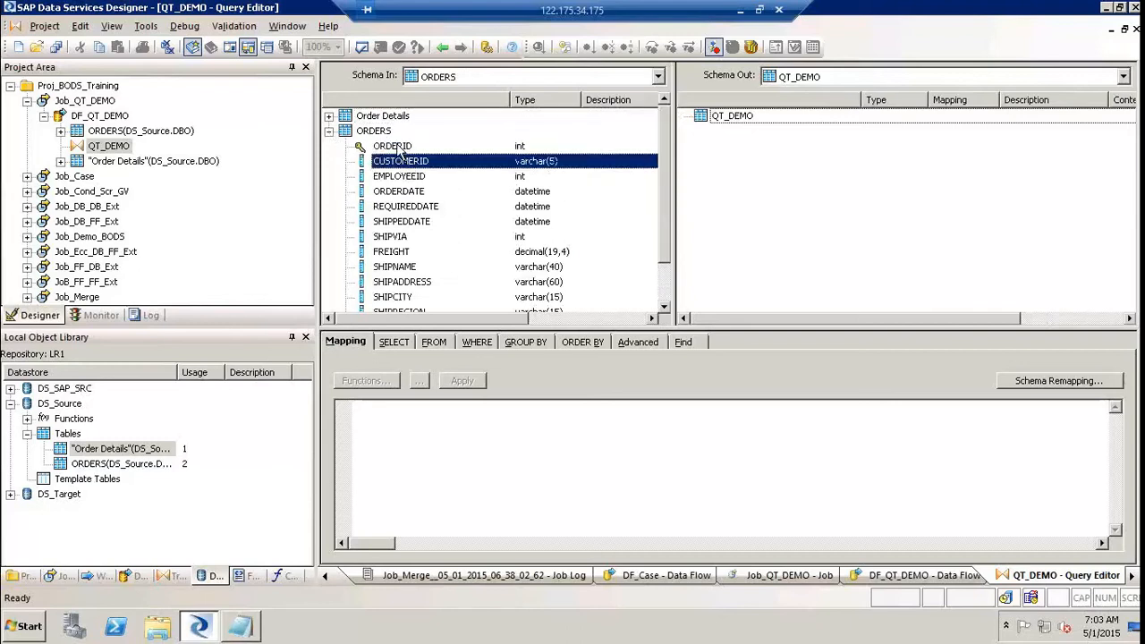
{"action": "left_click", "coordinate": [399, 148]}
{"action": "left_click", "coordinate": [404, 161], "text": "ctrl"}
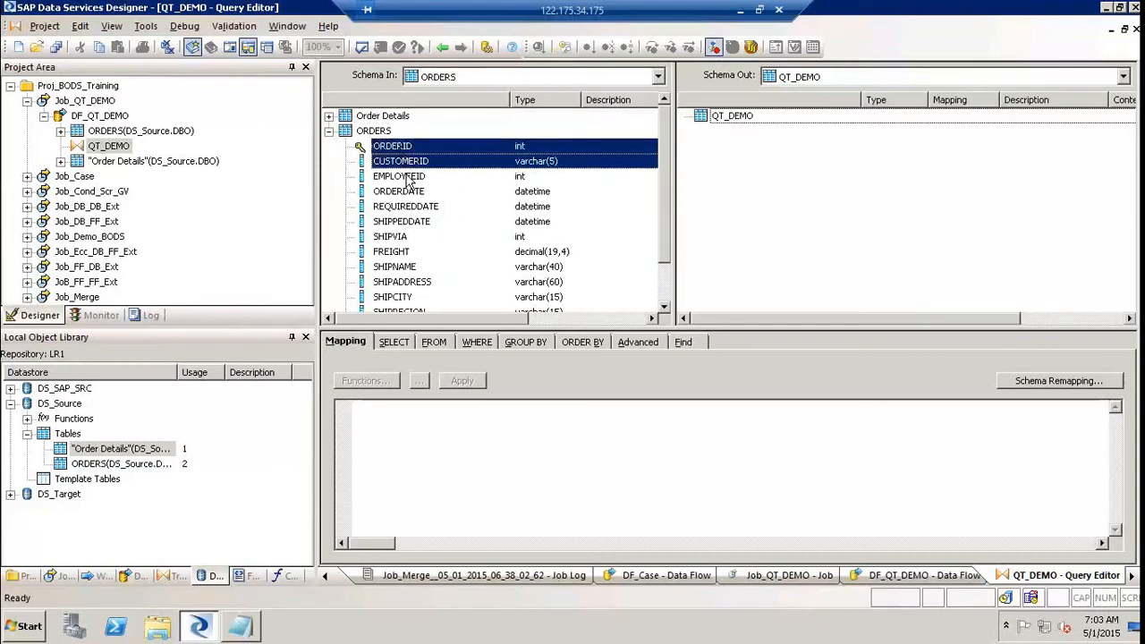
{"action": "left_click", "coordinate": [408, 178], "text": "ctrl"}
{"action": "left_click", "coordinate": [399, 237], "text": "ctrl"}
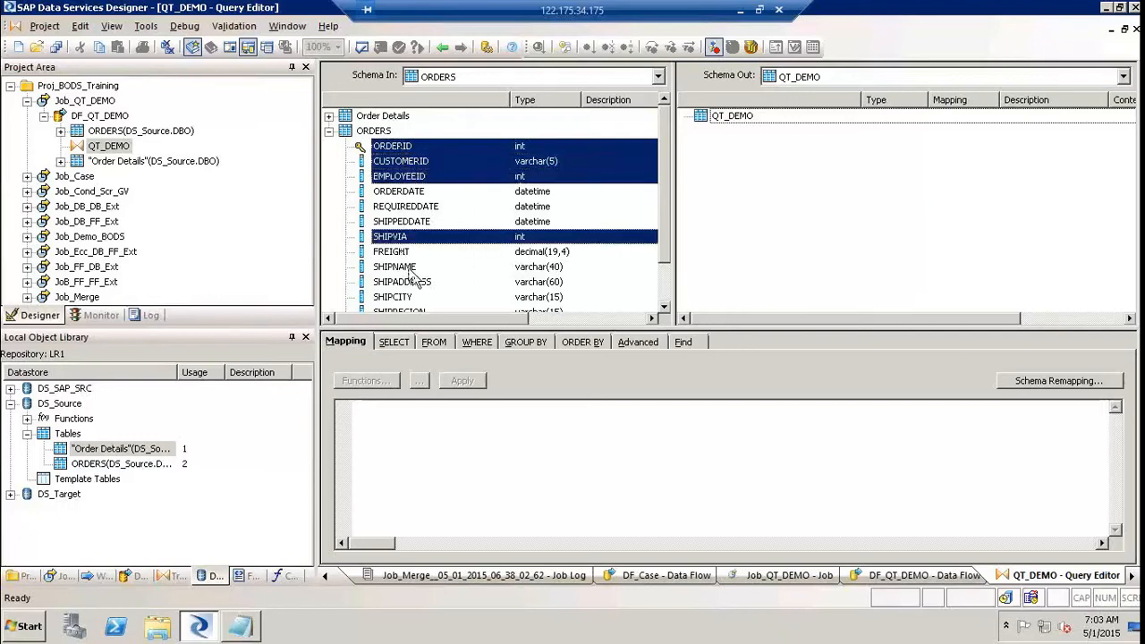
{"action": "left_click", "coordinate": [403, 297], "text": "ctrl"}
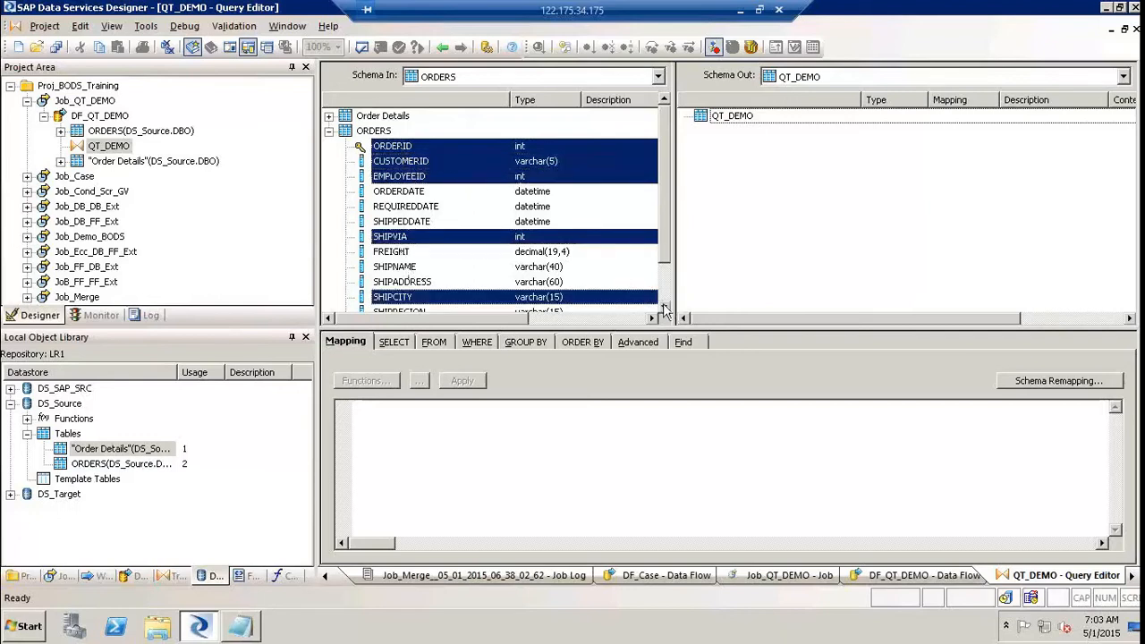
{"action": "left_click", "coordinate": [664, 306]}
{"action": "left_click", "coordinate": [664, 306]}
{"action": "left_click", "coordinate": [664, 306]}
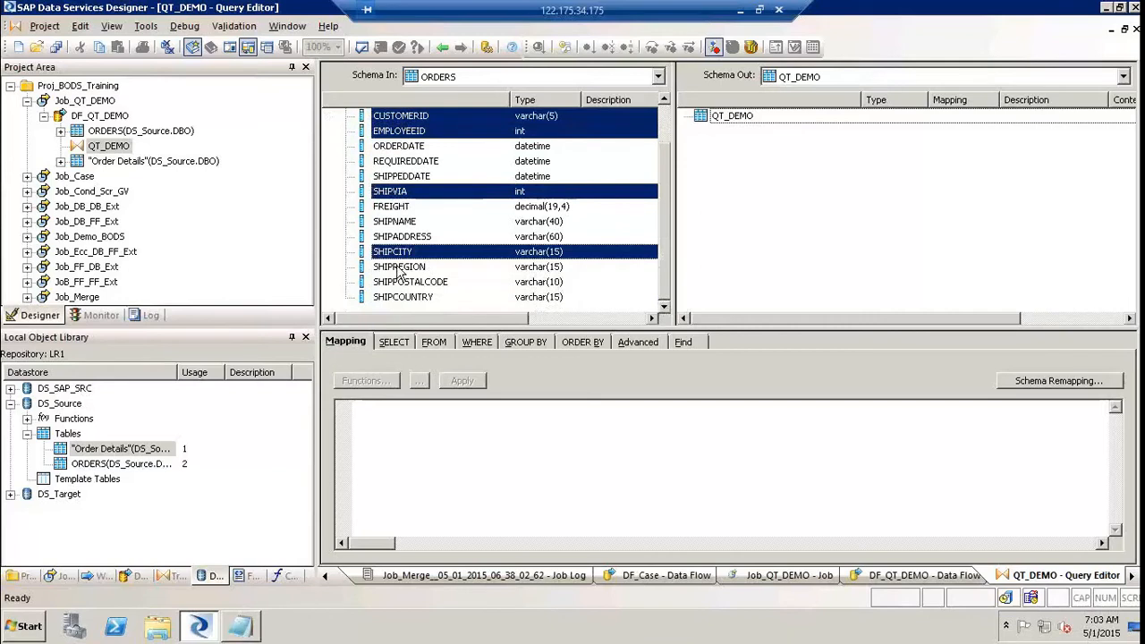
{"action": "left_click", "coordinate": [399, 267], "text": "ctrl"}
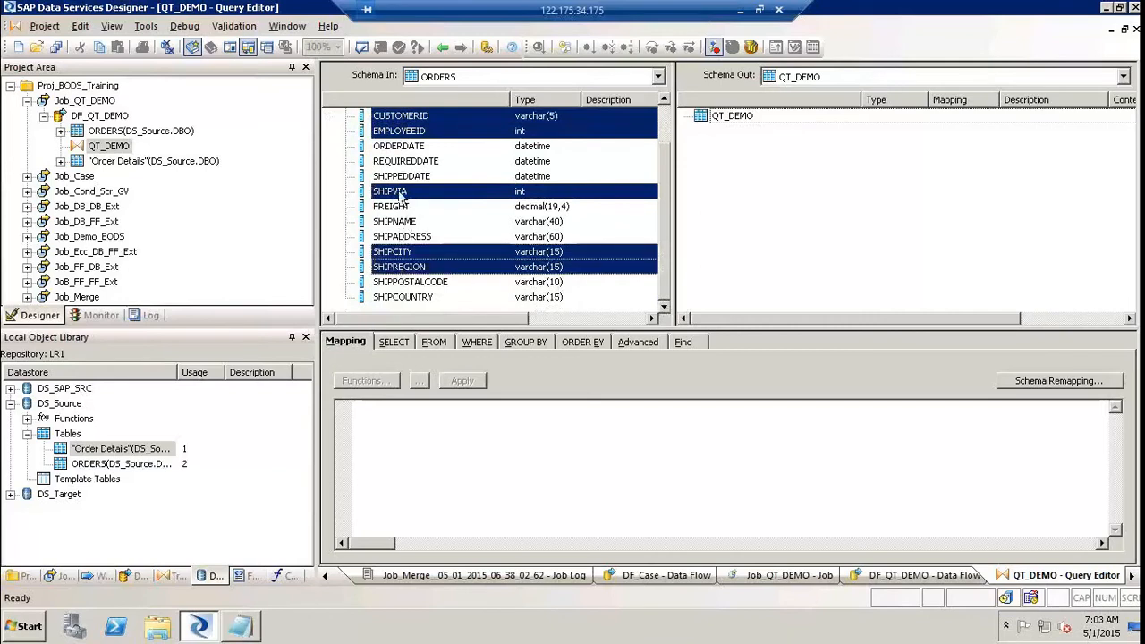
{"action": "right_click", "coordinate": [401, 196]}
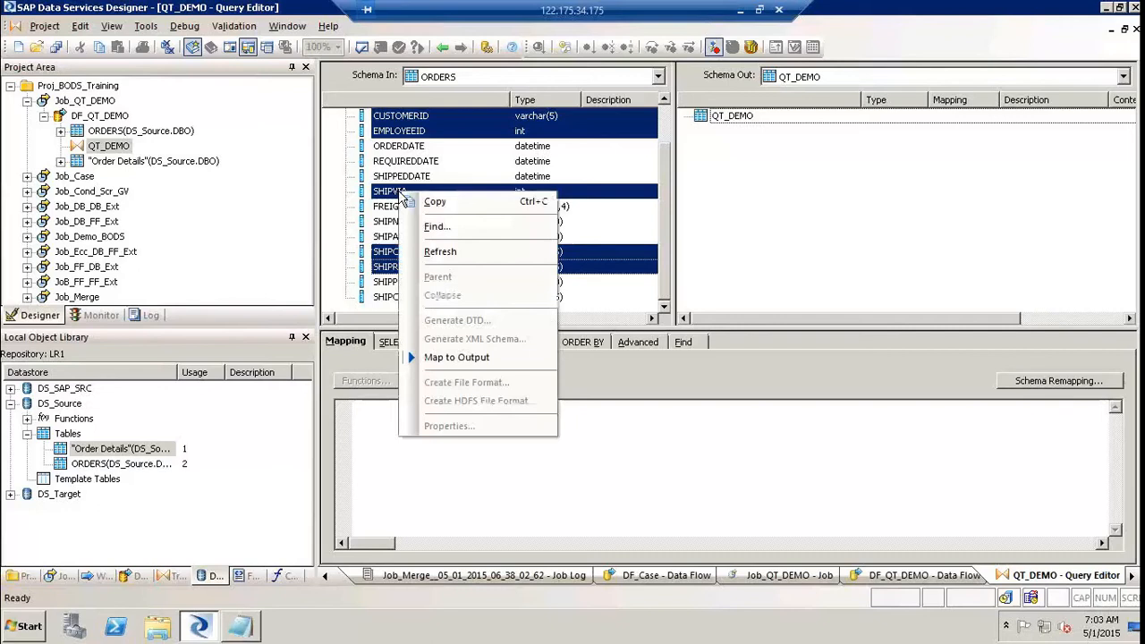
{"action": "left_click", "coordinate": [517, 361]}
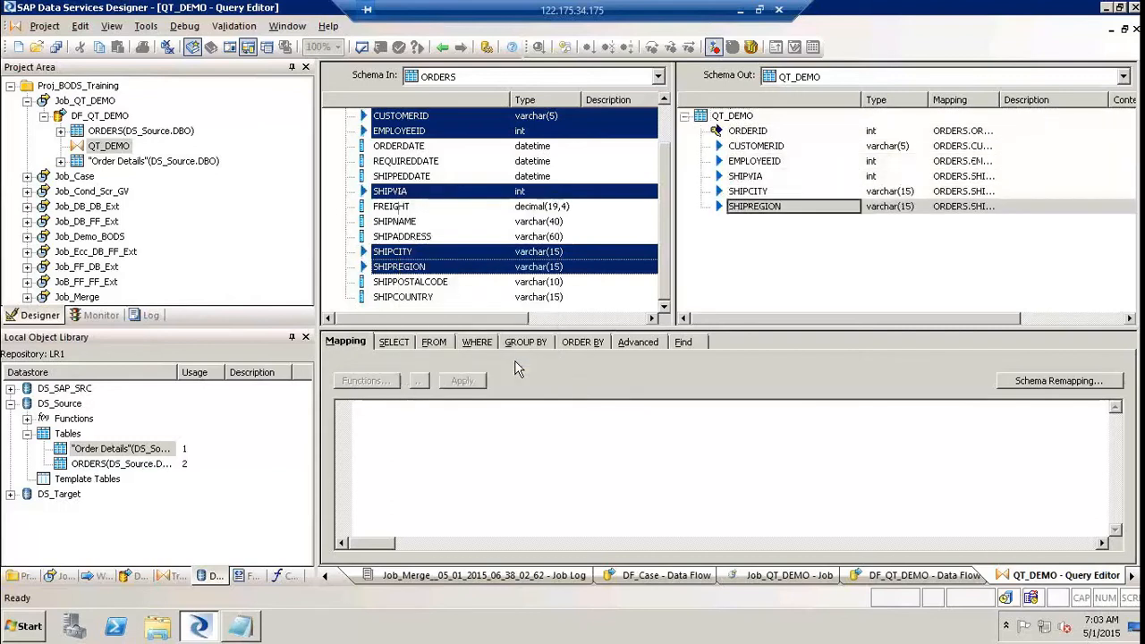
Step: Rename the ORDERID column in the QT_DEMO output schema to Order_ID
{"action": "scroll", "coordinate": [671, 121], "scroll_direction": "up", "scroll_amount": 1}
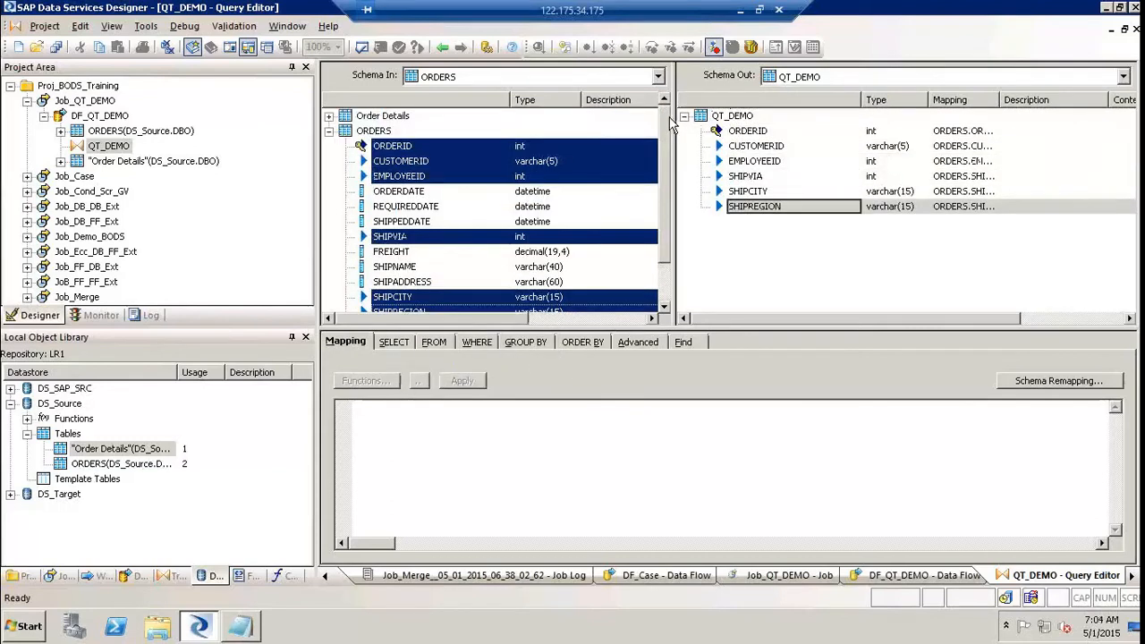
{"action": "left_click", "coordinate": [748, 131]}
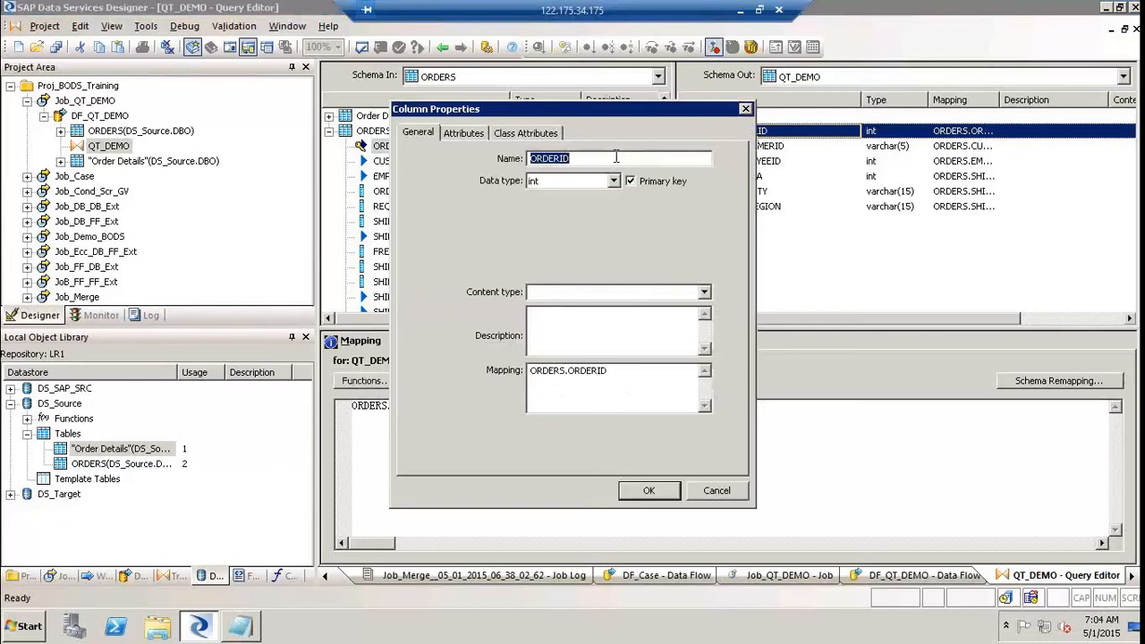
{"action": "type", "text": "Order_ID"}
{"action": "left_click", "coordinate": [635, 495]}
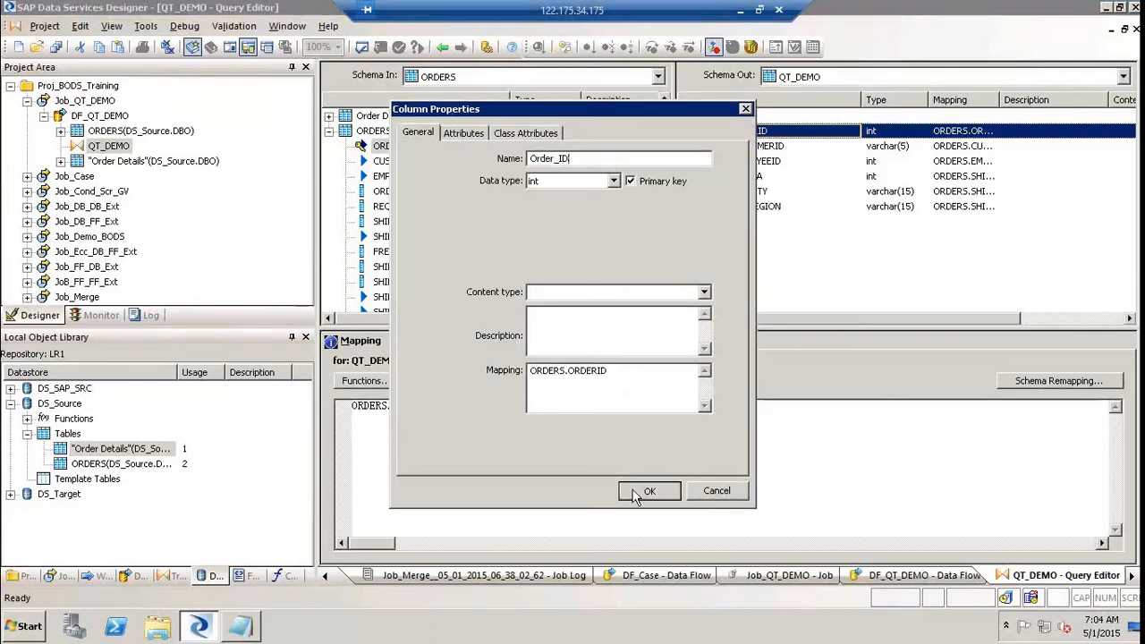
Step: Inspect the available data types and the mapping expression of the Order_ID output column
{"action": "double_click", "coordinate": [877, 131]}
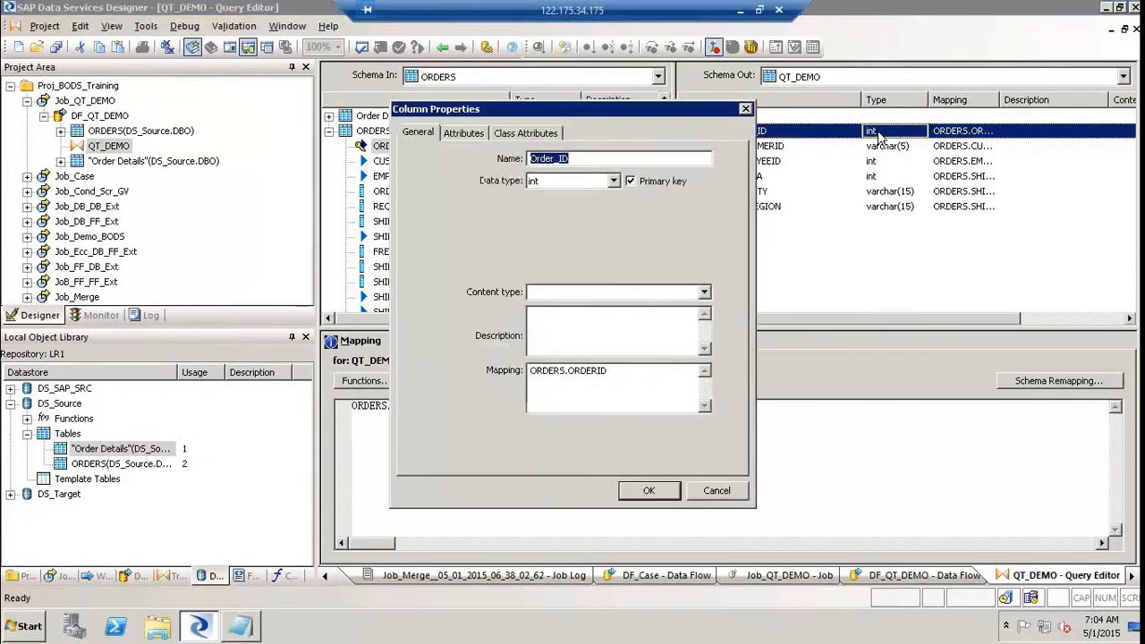
{"action": "left_click", "coordinate": [702, 502]}
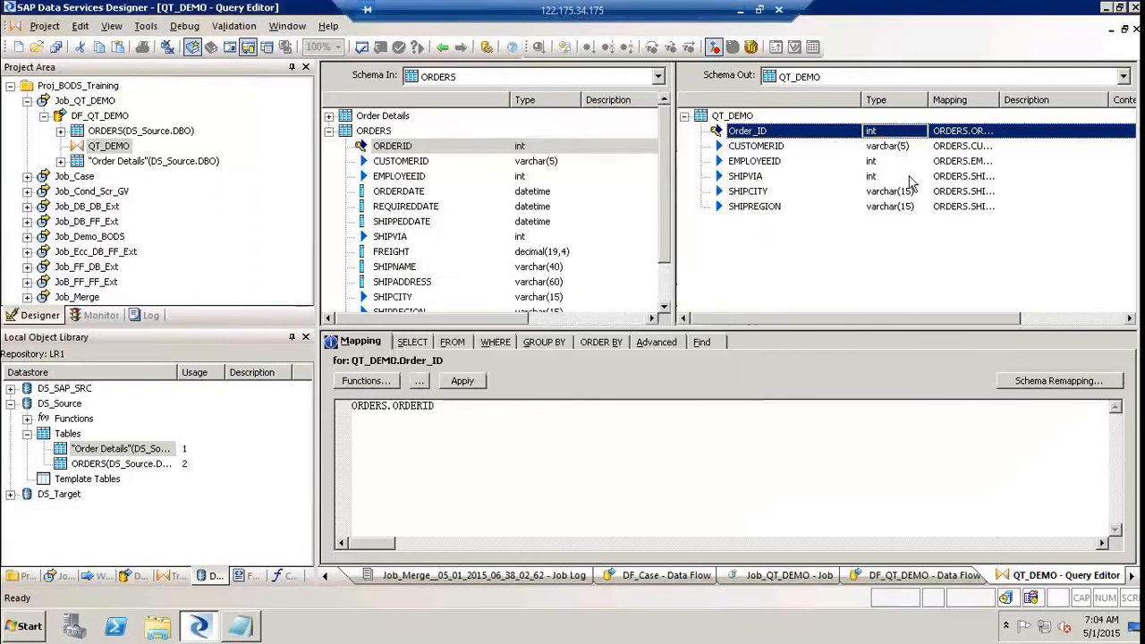
{"action": "left_click", "coordinate": [925, 133]}
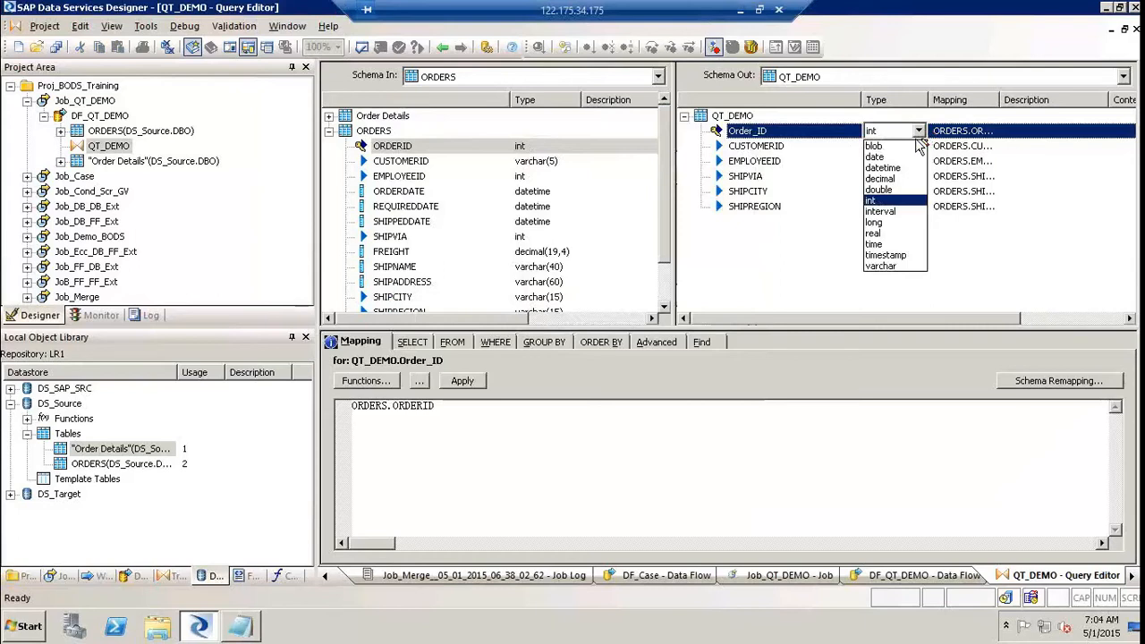
{"action": "left_click", "coordinate": [775, 279]}
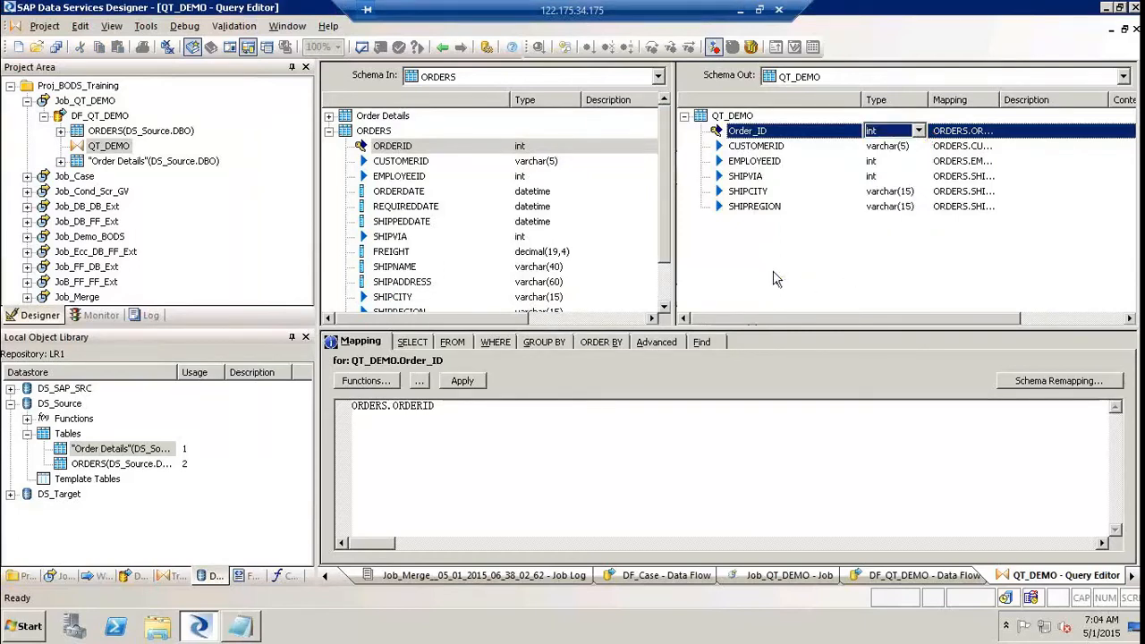
{"action": "double_click", "coordinate": [969, 132]}
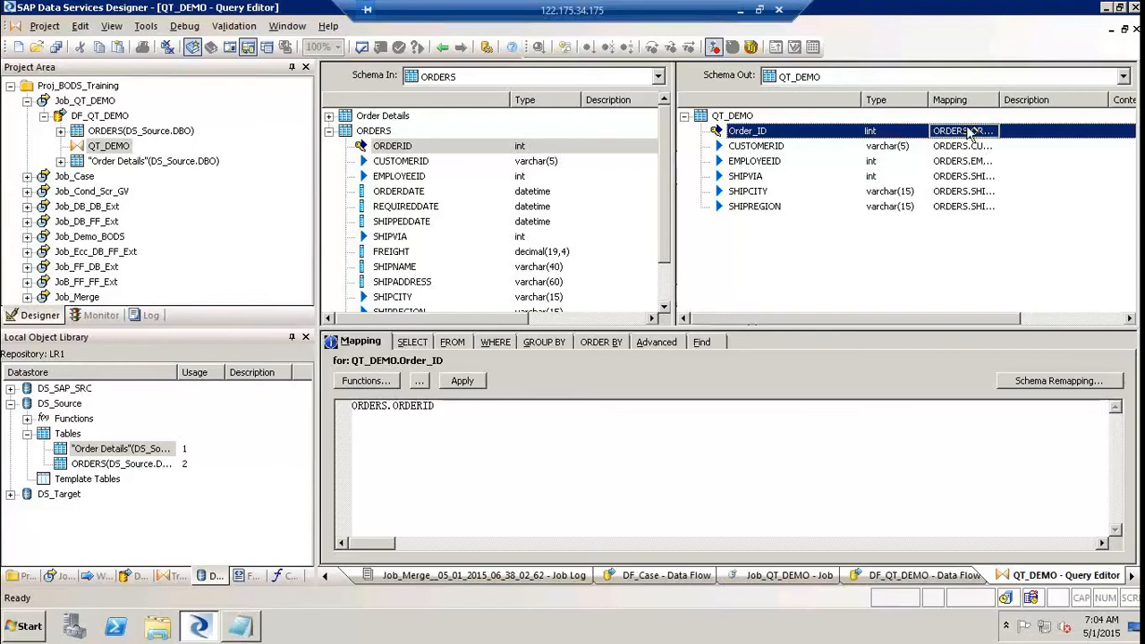
{"action": "left_click", "coordinate": [627, 370]}
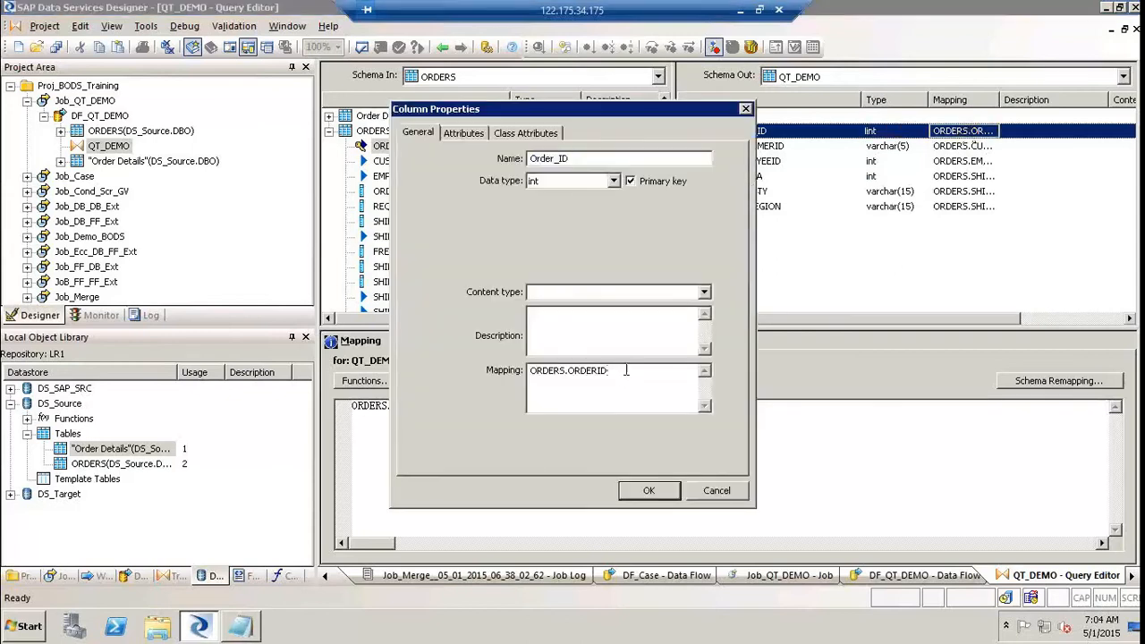
{"action": "left_click_drag", "start_coordinate": [626, 370], "coordinate": [290, 365]}
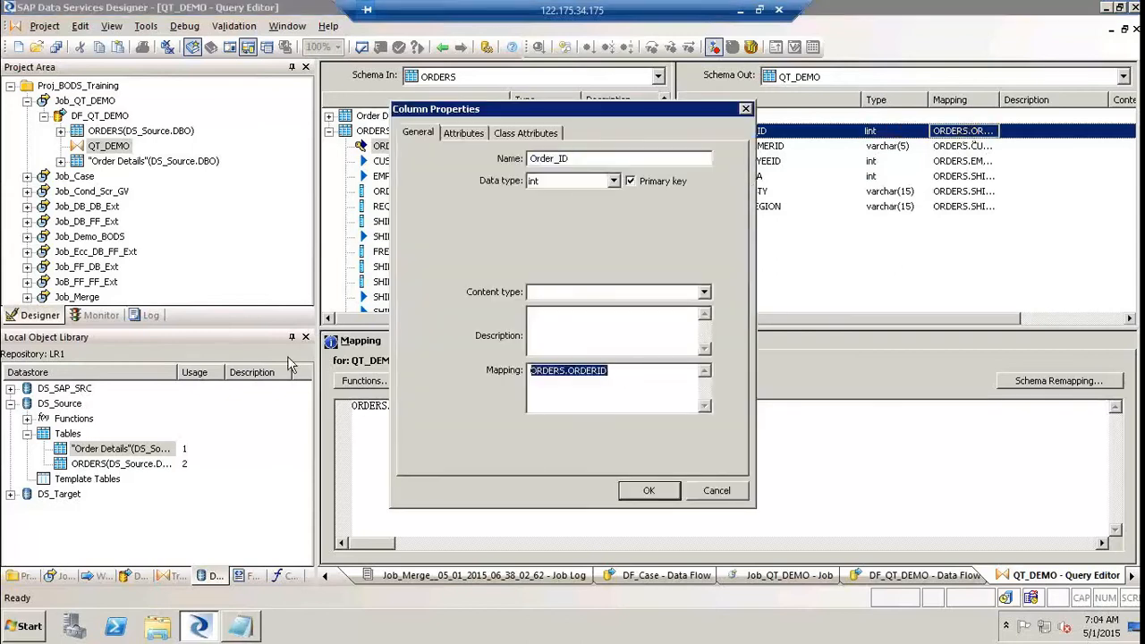
{"action": "left_click", "coordinate": [696, 485]}
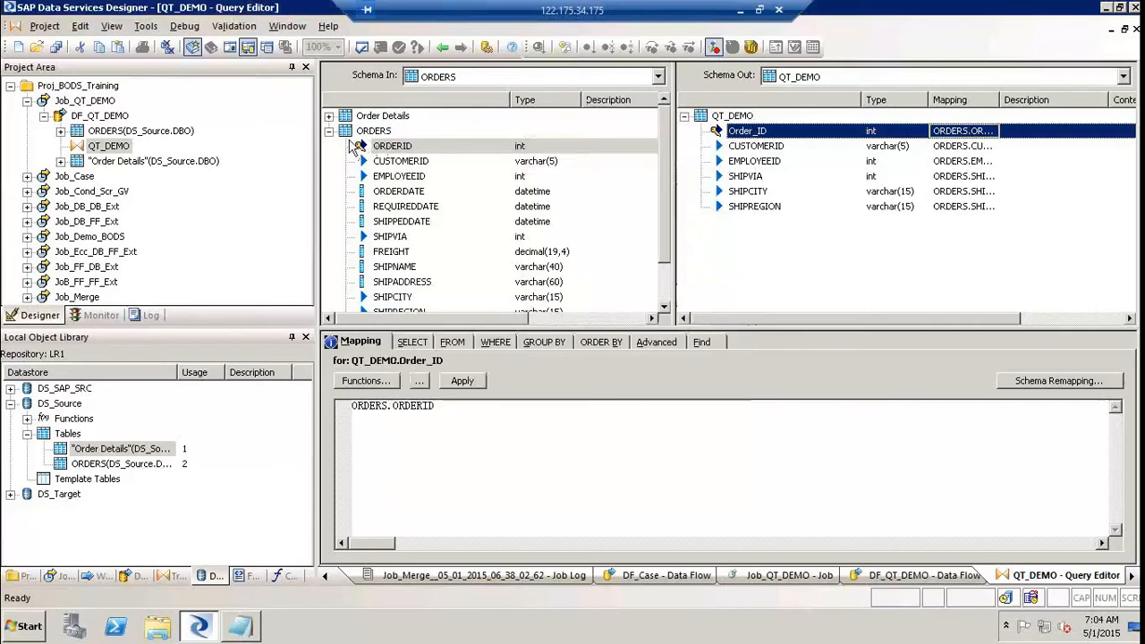
Step: Collapse and expand the ORDERS and Order Details tables in the input schema to examine how their columns are grouped
{"action": "left_click", "coordinate": [329, 131]}
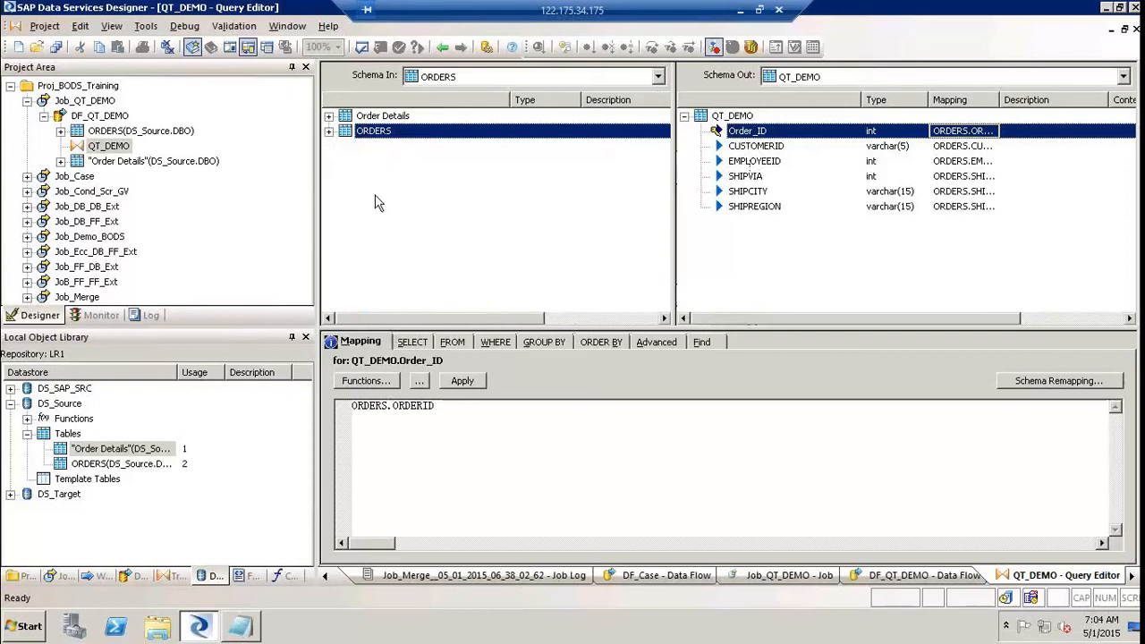
{"action": "left_click", "coordinate": [328, 130]}
{"action": "left_click", "coordinate": [328, 131]}
{"action": "left_click", "coordinate": [328, 116]}
{"action": "left_click", "coordinate": [329, 117]}
{"action": "left_click", "coordinate": [329, 131]}
{"action": "left_click", "coordinate": [329, 130]}
{"action": "left_click", "coordinate": [329, 131]}
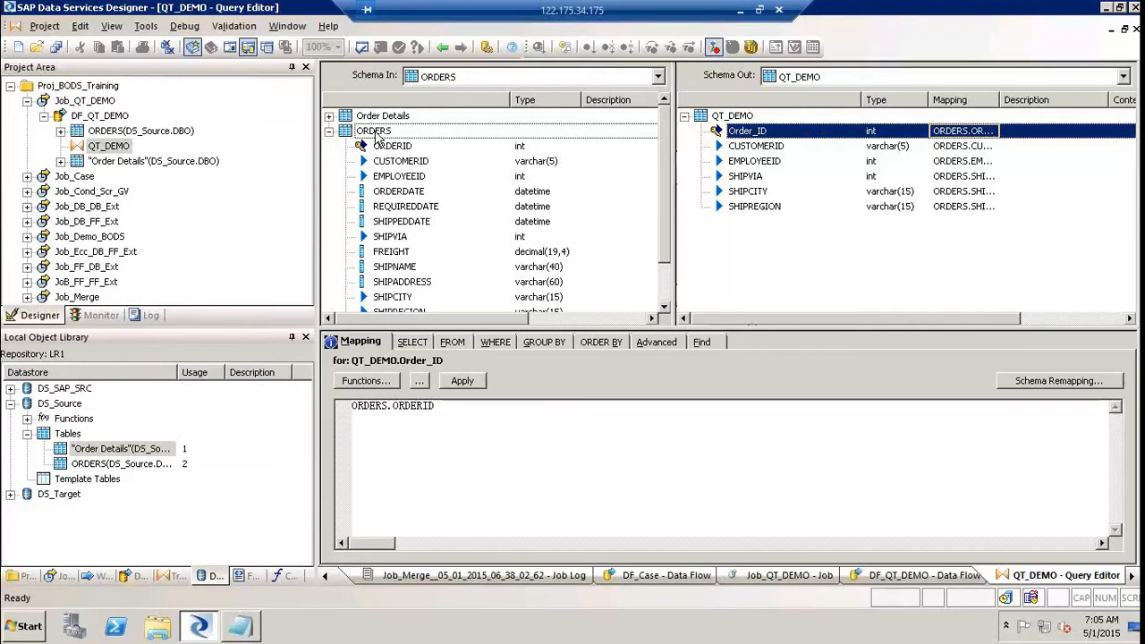
Step: Copy the whole ORDERS table from the input schema and paste it into the QT_DEMO output schema
{"action": "left_click", "coordinate": [377, 134]}
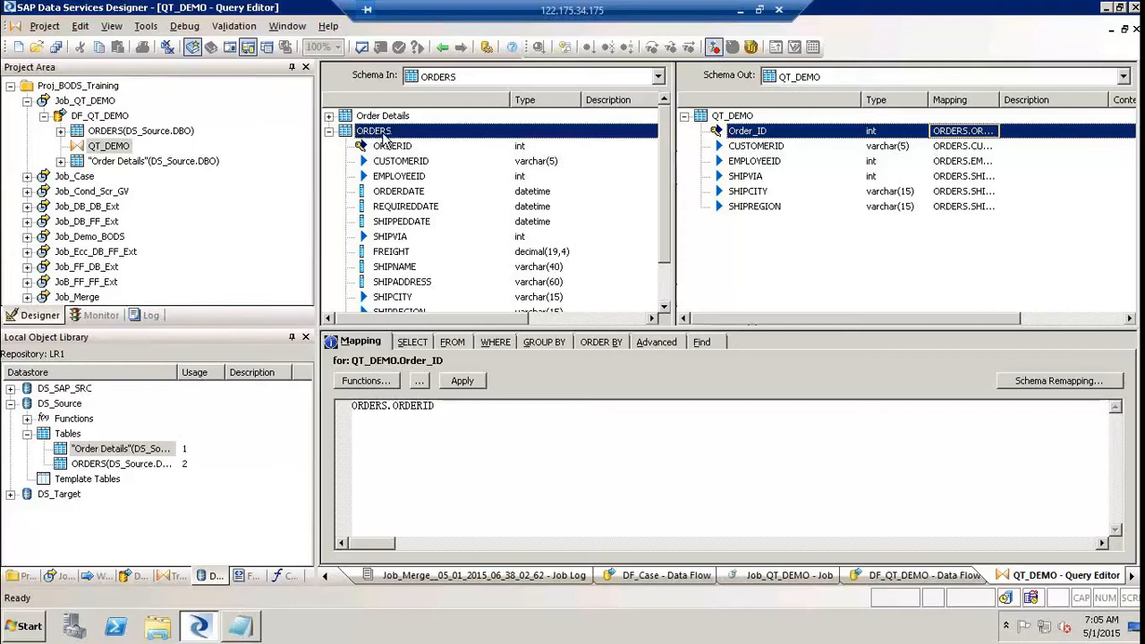
{"action": "left_click", "coordinate": [394, 146]}
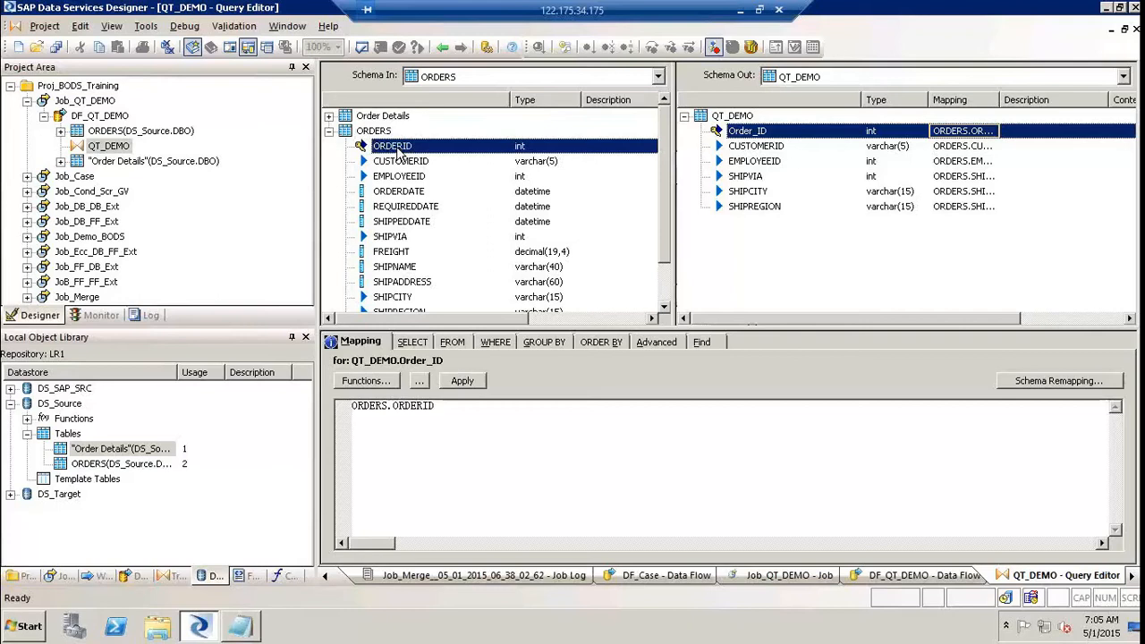
{"action": "left_click", "coordinate": [380, 134]}
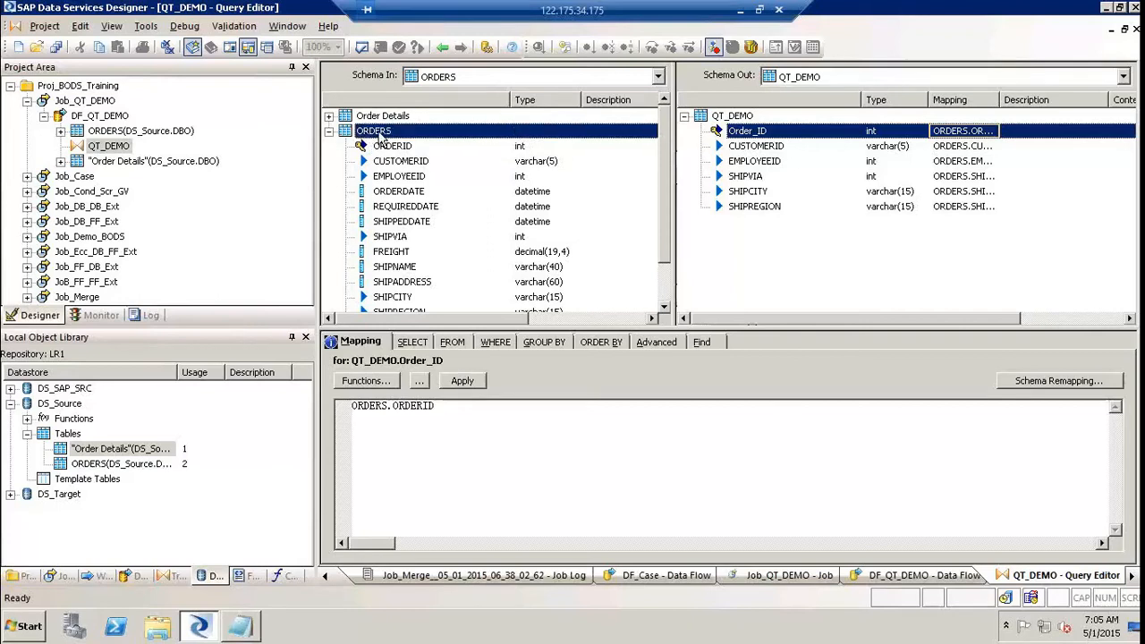
{"action": "right_click", "coordinate": [380, 136]}
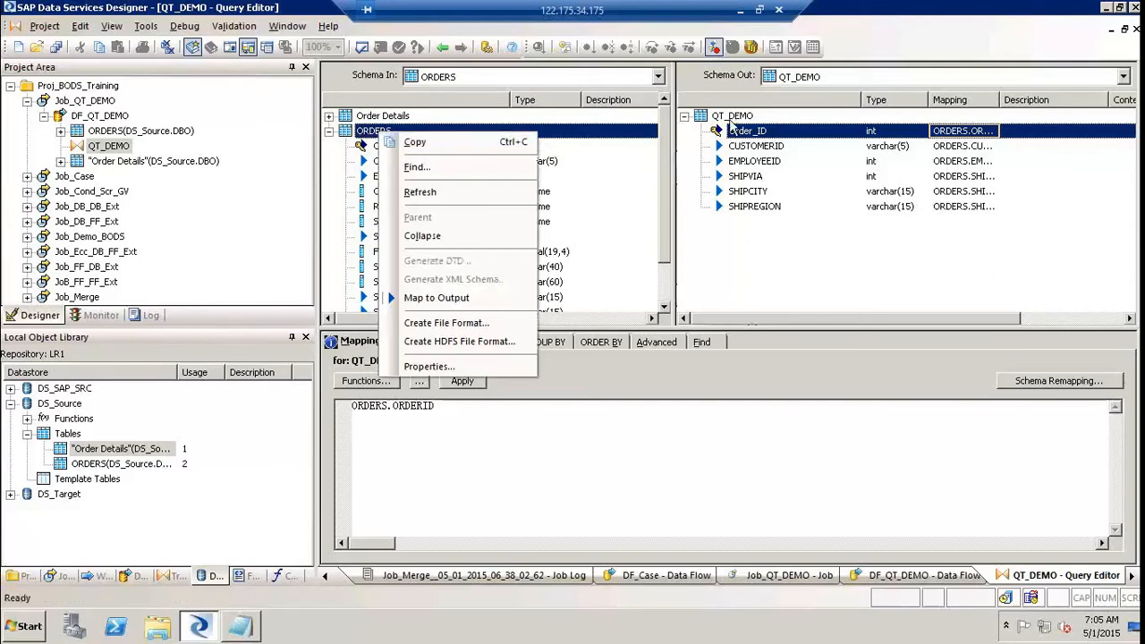
{"action": "left_click", "coordinate": [732, 117]}
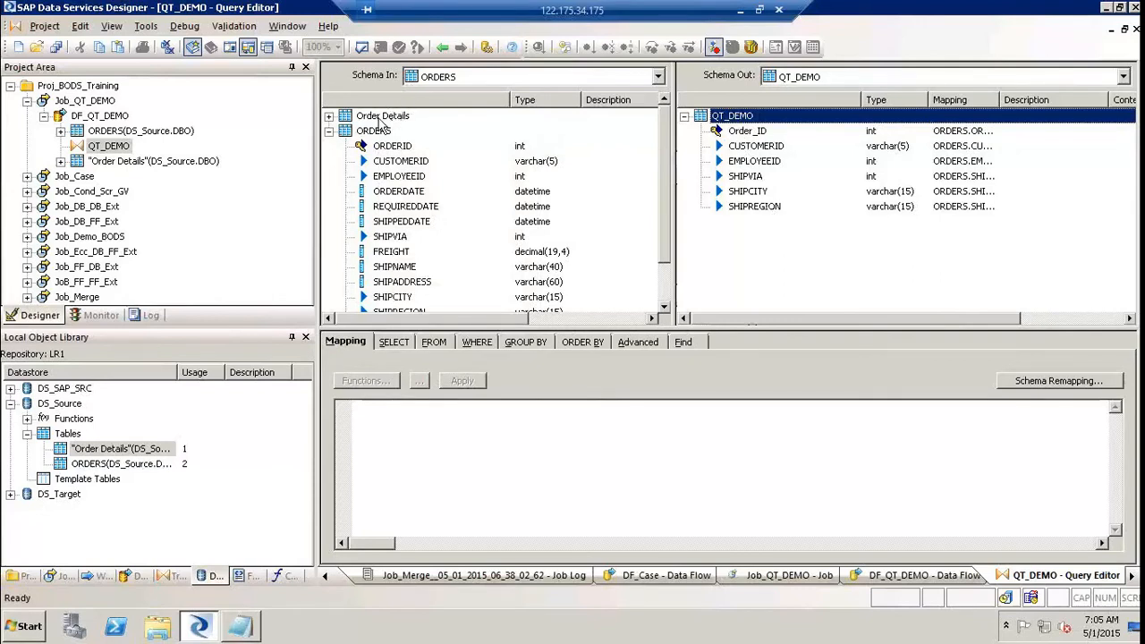
{"action": "right_click", "coordinate": [373, 134]}
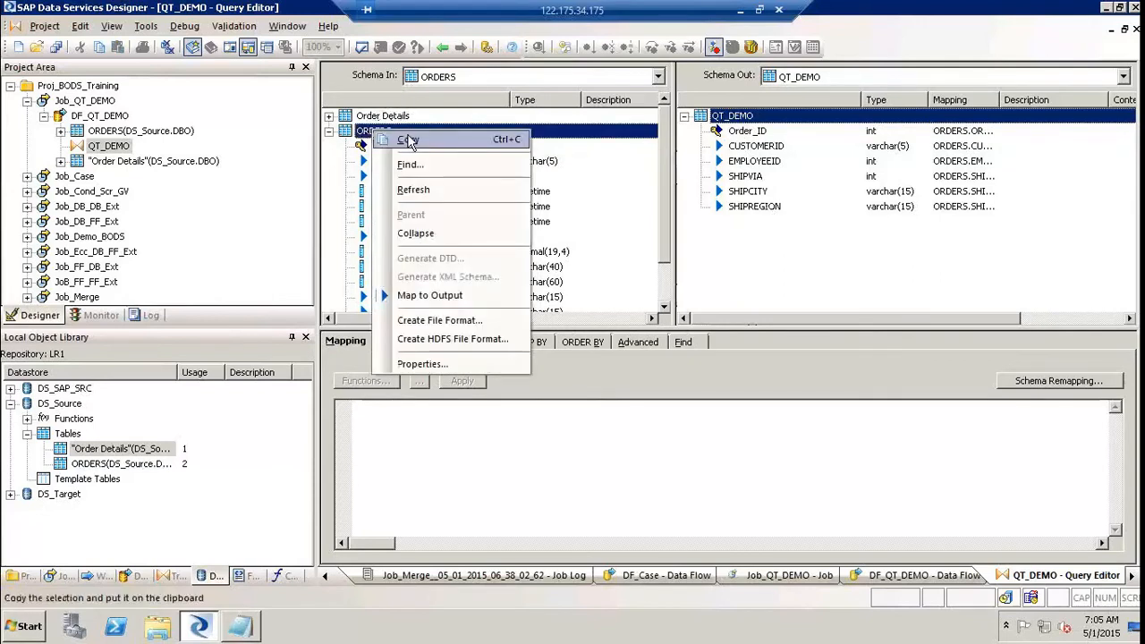
{"action": "left_click", "coordinate": [786, 254]}
{"action": "right_click", "coordinate": [747, 242]}
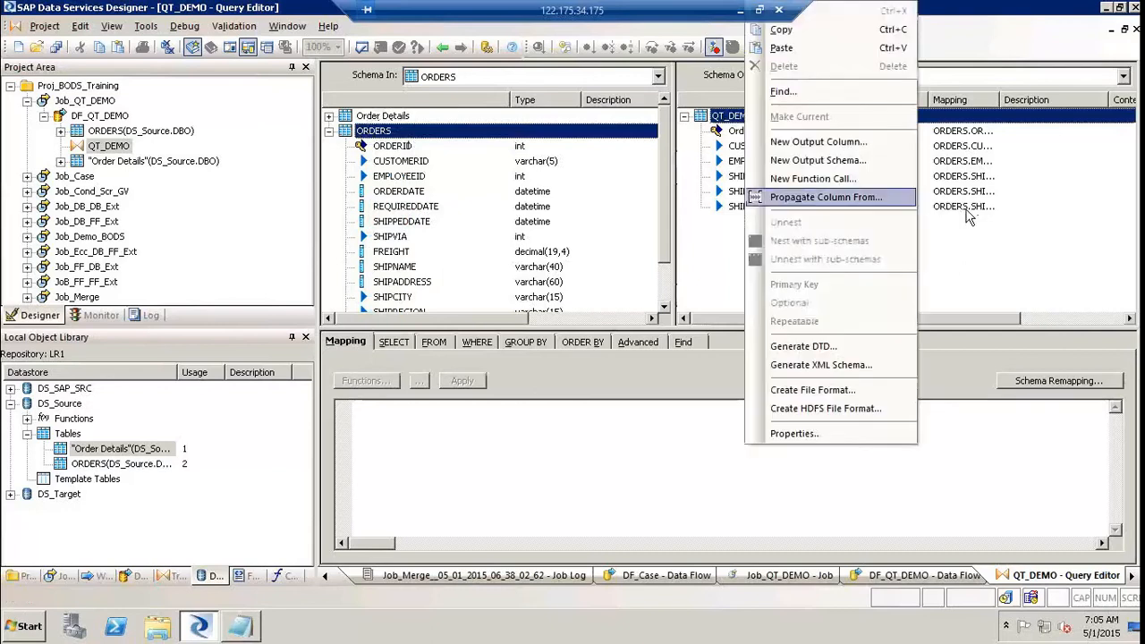
{"action": "left_click", "coordinate": [782, 48]}
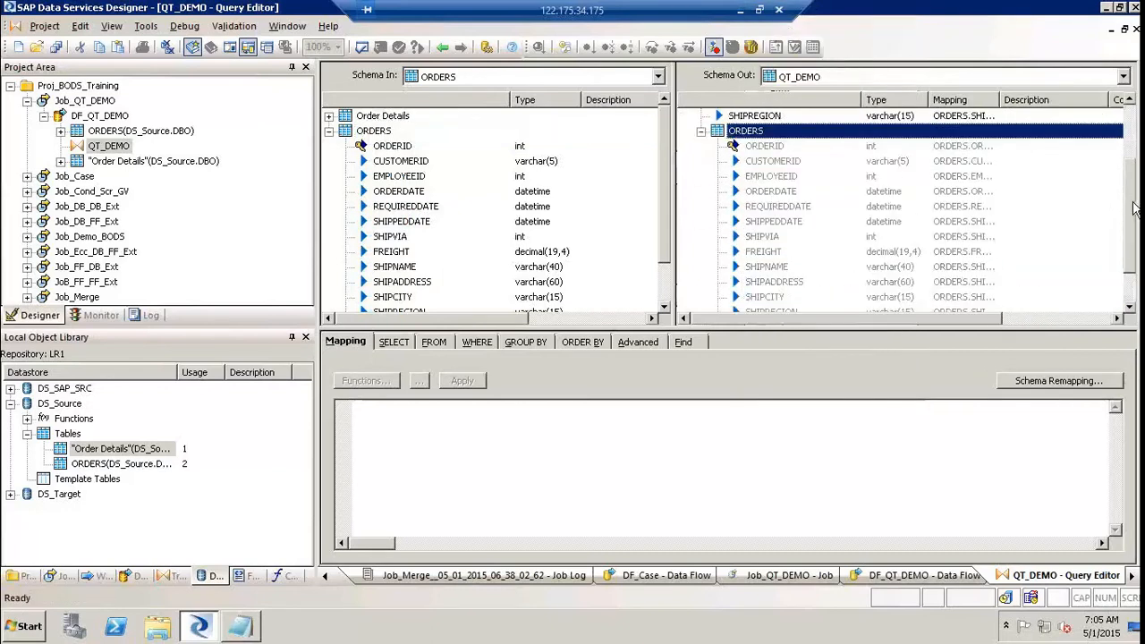
Step: Delete the pasted ORDERS sub-schema from the QT_DEMO output schema
{"action": "left_click_drag", "start_coordinate": [1135, 208], "coordinate": [1134, 117]}
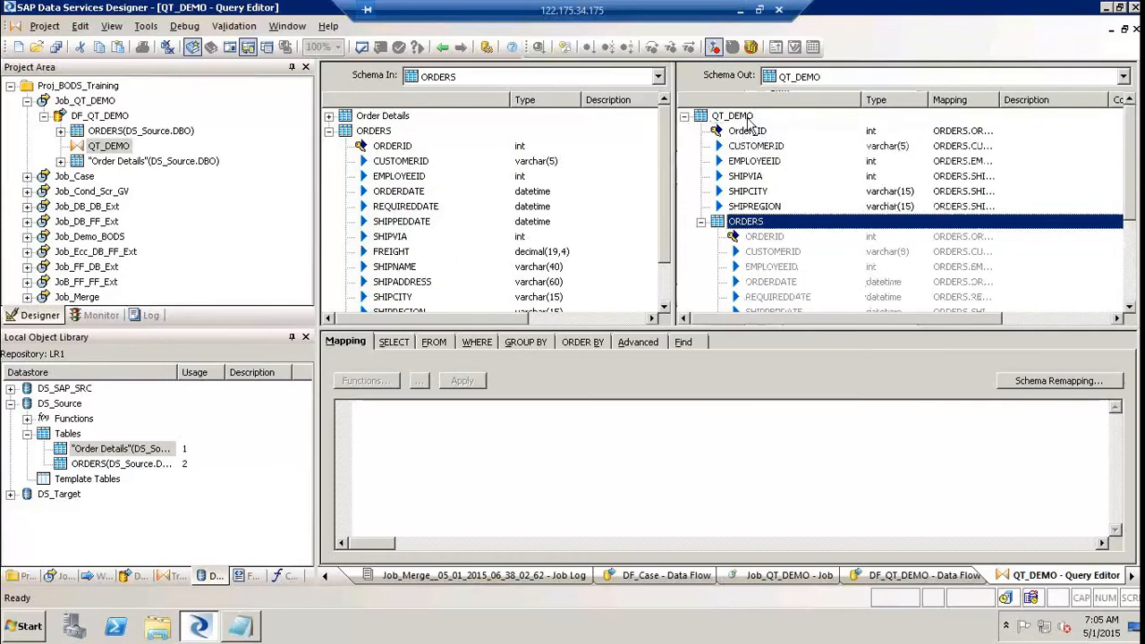
{"action": "left_click", "coordinate": [748, 116]}
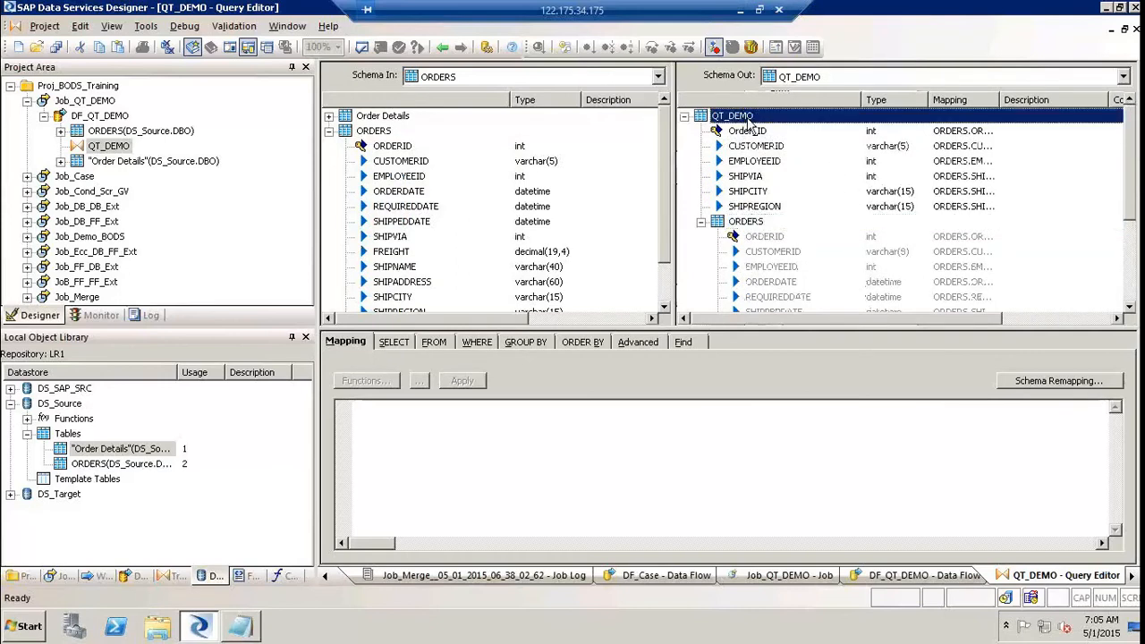
{"action": "left_click", "coordinate": [744, 221], "text": "shift"}
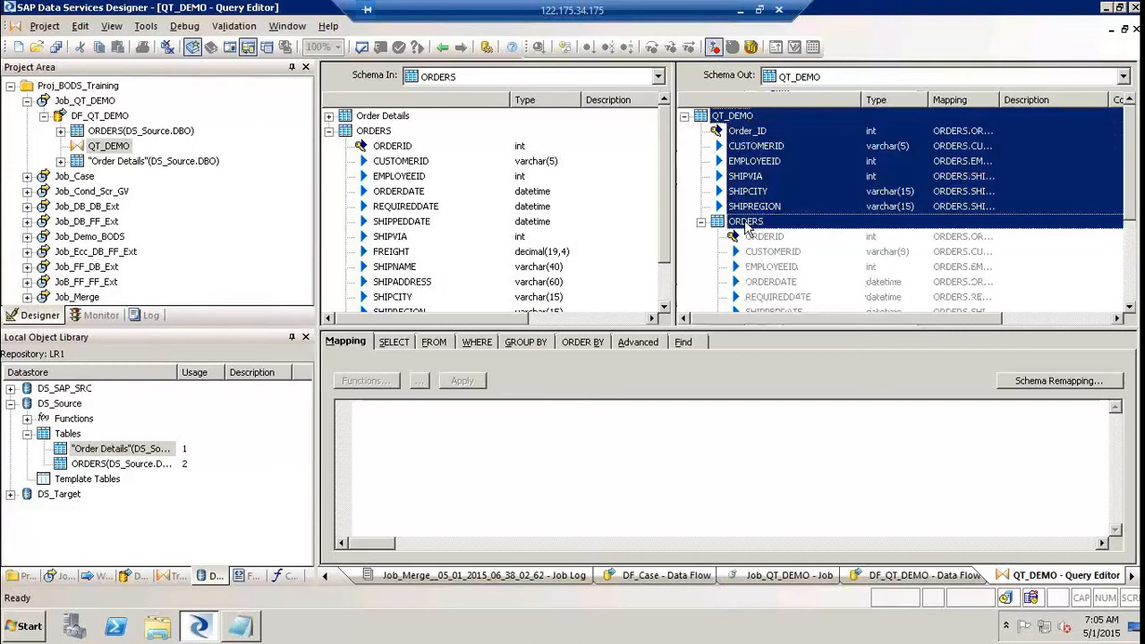
{"action": "left_click", "coordinate": [744, 221]}
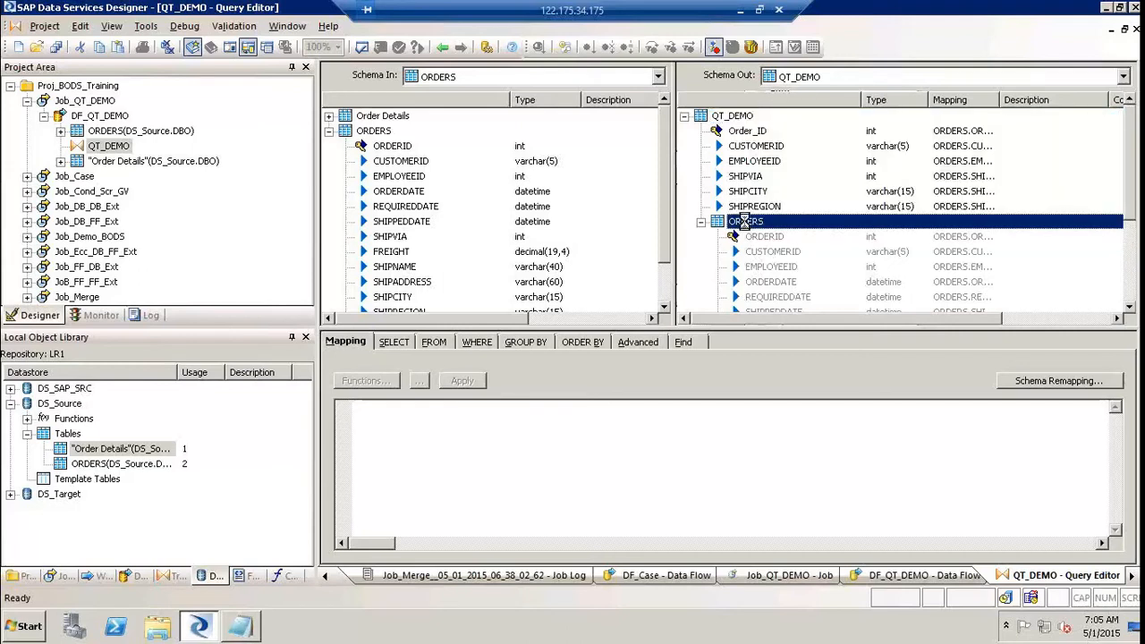
{"action": "right_click", "coordinate": [745, 221]}
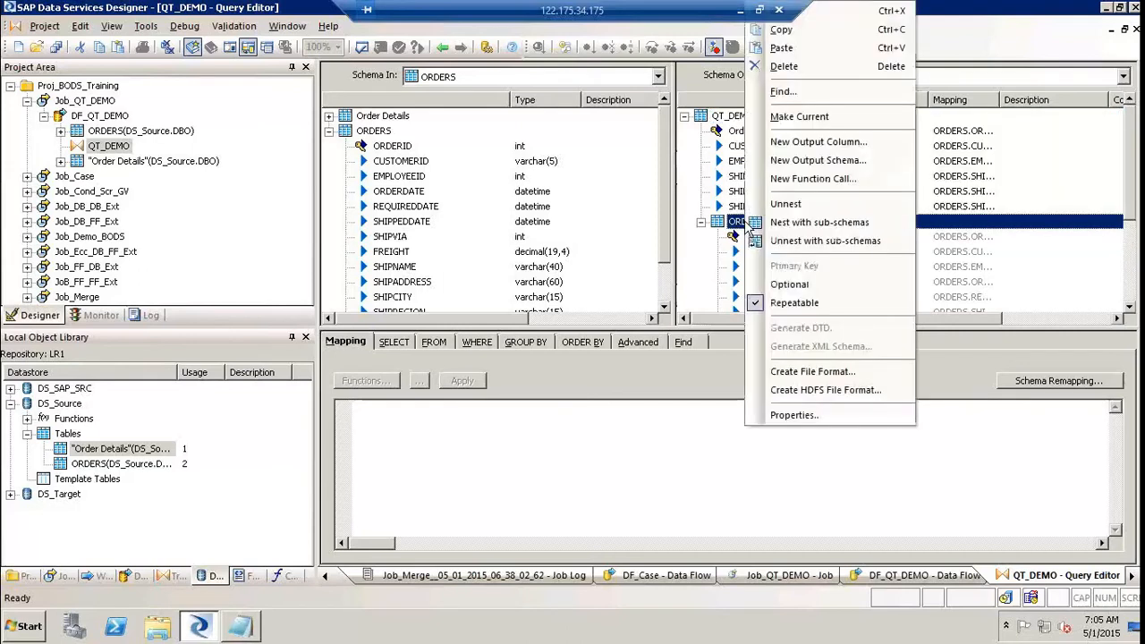
{"action": "left_click", "coordinate": [824, 67]}
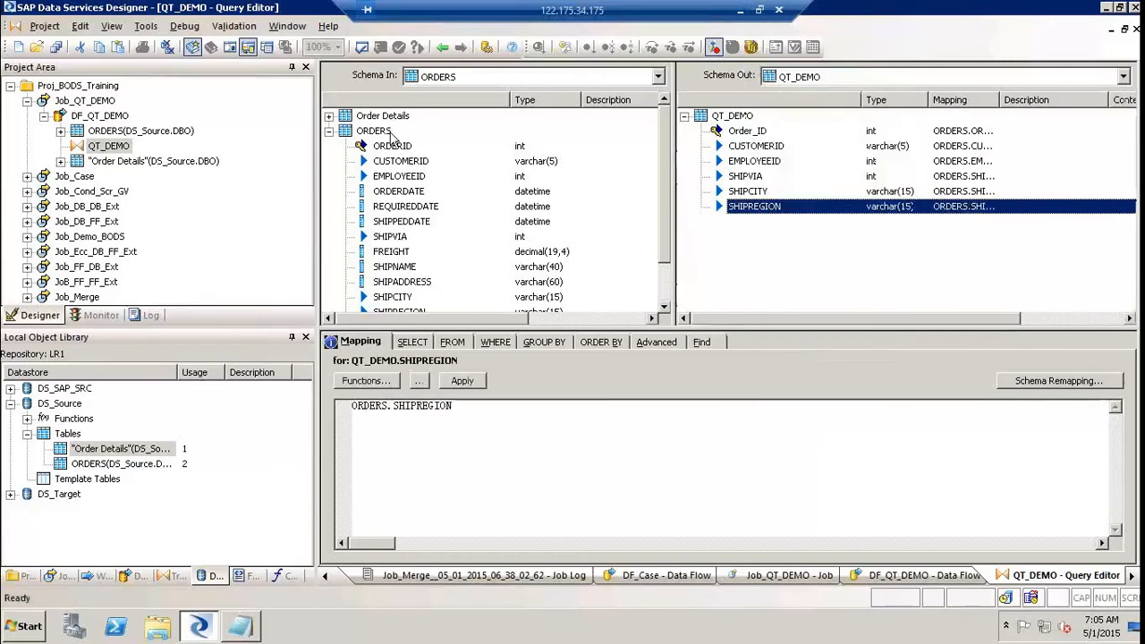
Step: Search the input schema for columns with "id" in their name and cycle through the matches
{"action": "left_click", "coordinate": [382, 131]}
{"action": "right_click", "coordinate": [382, 134]}
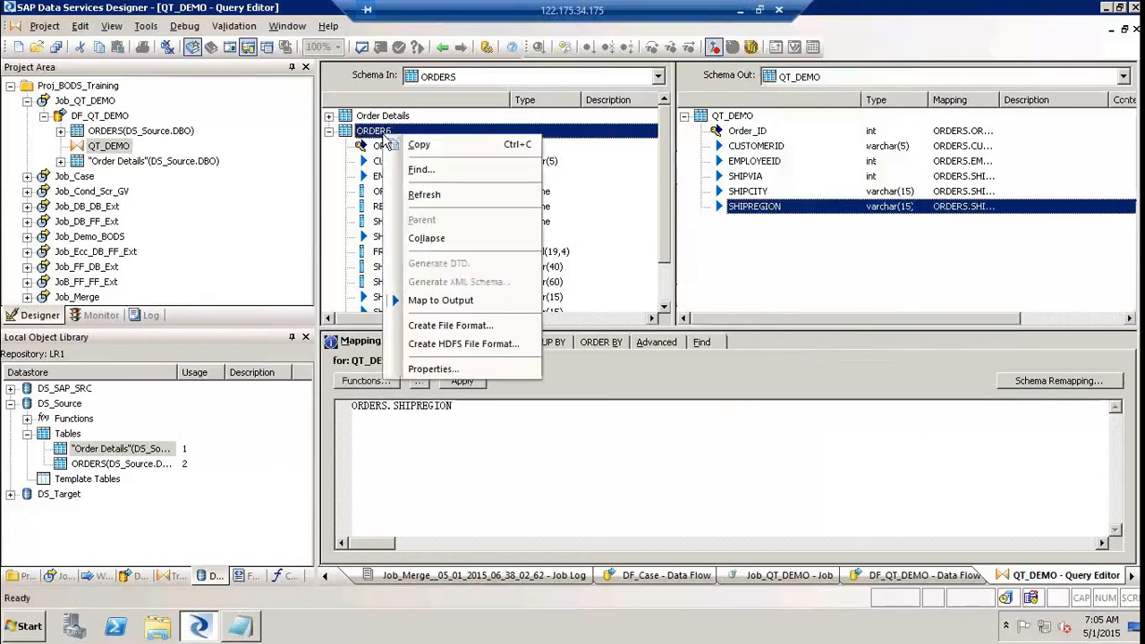
{"action": "left_click", "coordinate": [420, 169]}
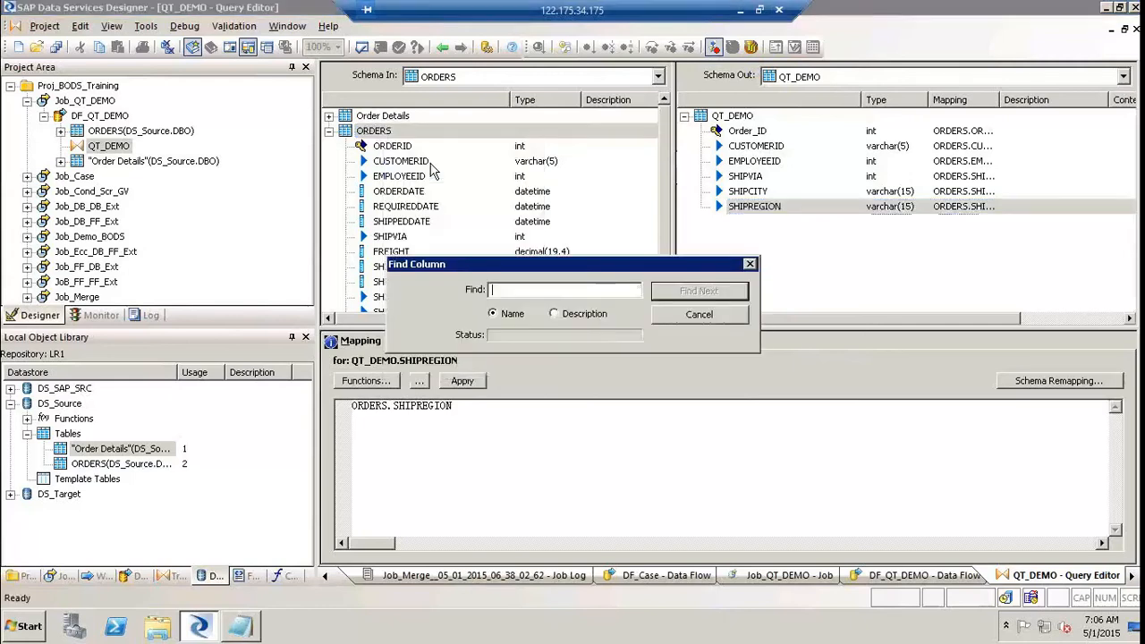
{"action": "type", "text": "id"}
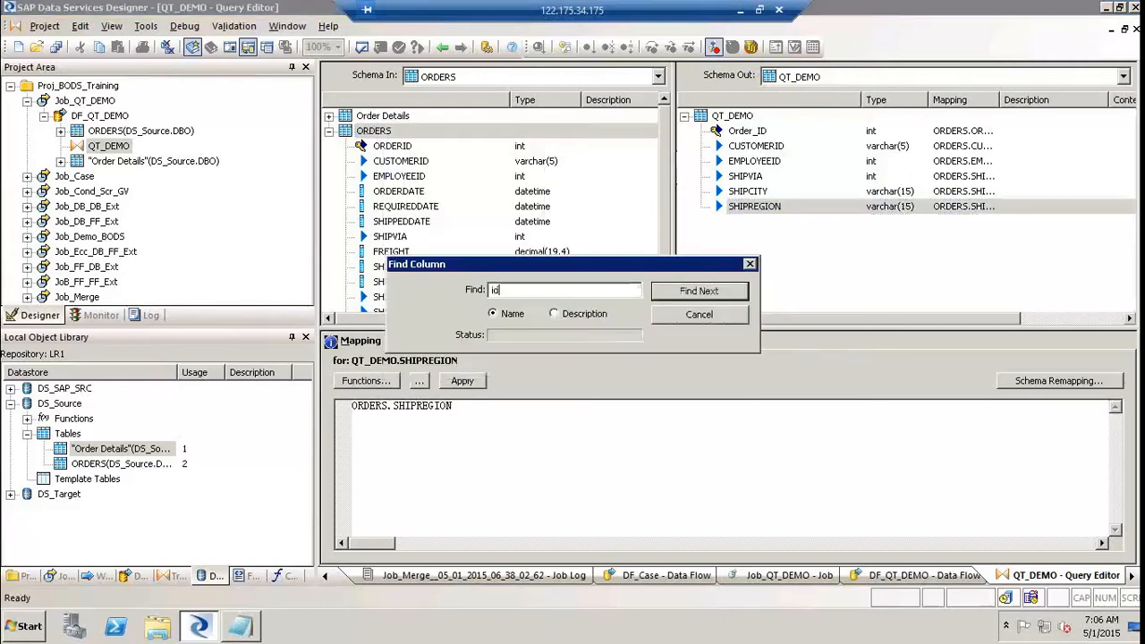
{"action": "left_click", "coordinate": [702, 292]}
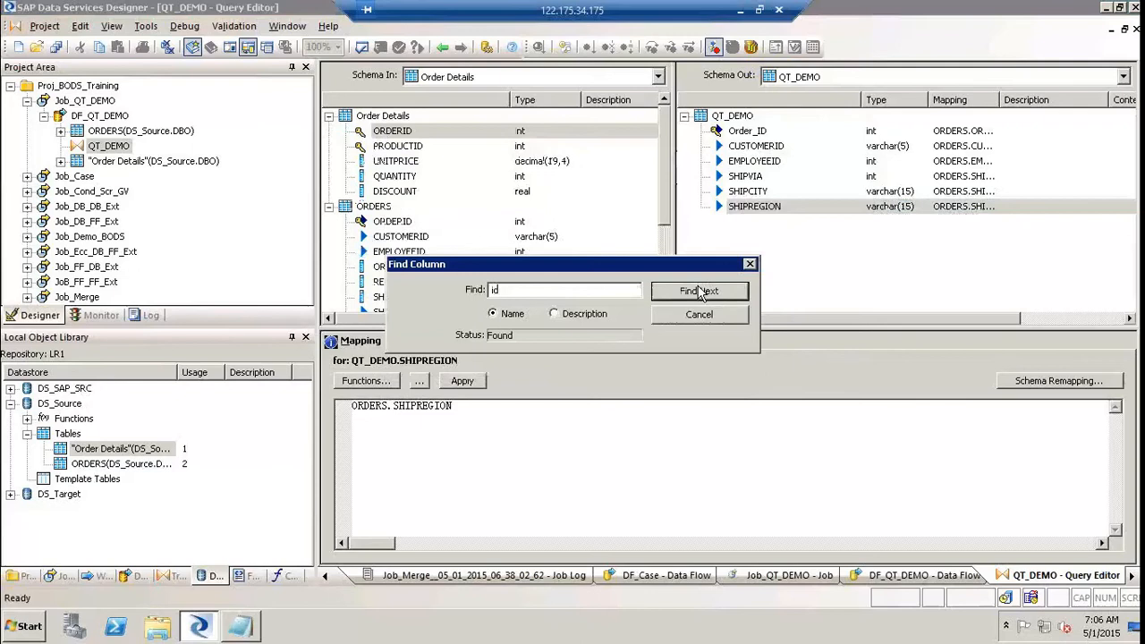
{"action": "left_click", "coordinate": [702, 293]}
{"action": "left_click", "coordinate": [701, 292]}
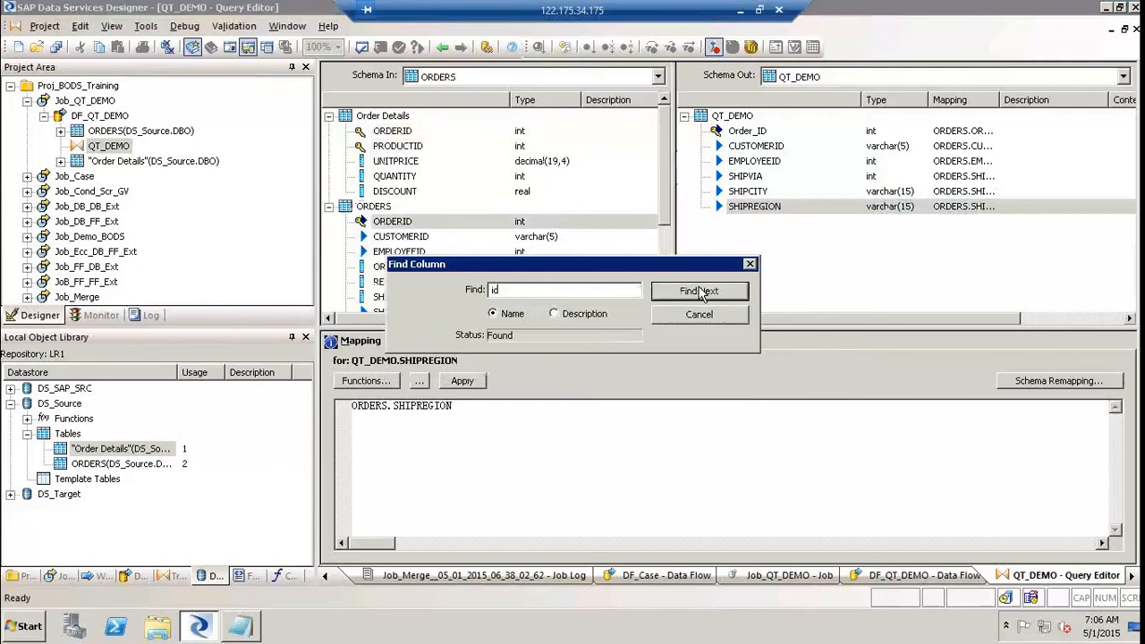
{"action": "left_click", "coordinate": [702, 293]}
{"action": "left_click", "coordinate": [702, 292]}
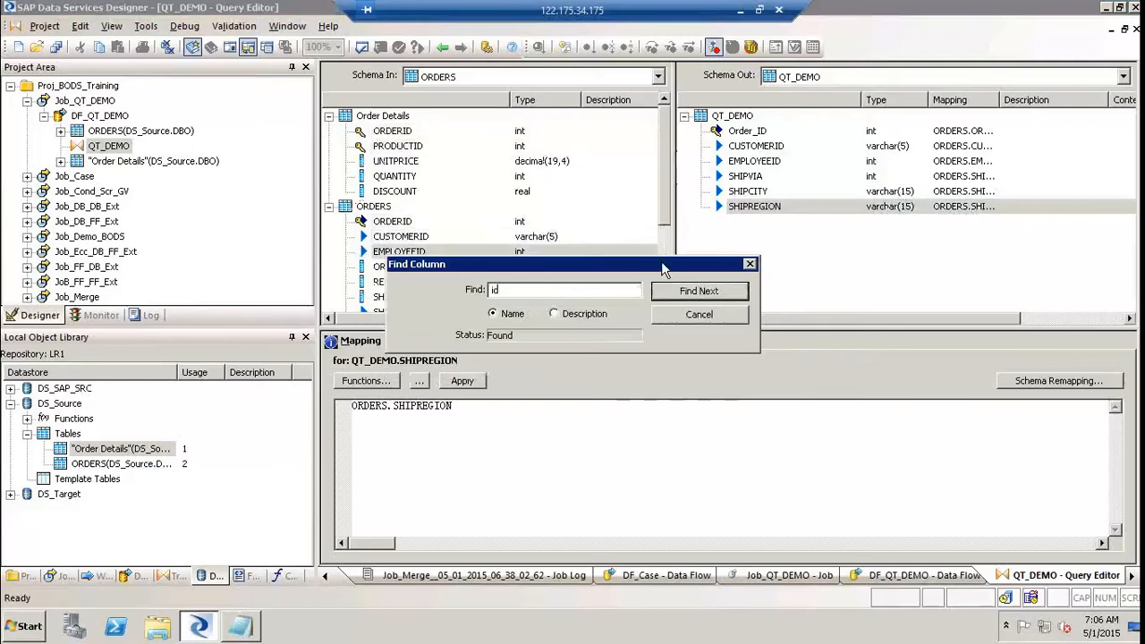
{"action": "left_click_drag", "start_coordinate": [661, 261], "coordinate": [710, 420]}
{"action": "left_click", "coordinate": [746, 452]}
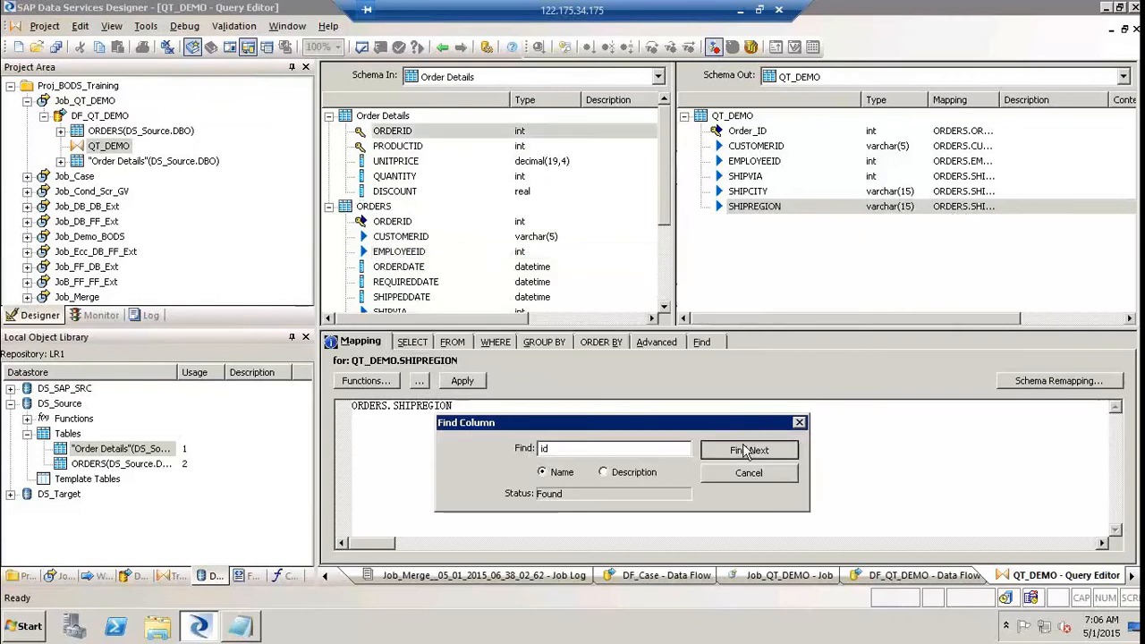
{"action": "left_click", "coordinate": [747, 452]}
{"action": "left_click", "coordinate": [747, 452]}
{"action": "left_click", "coordinate": [747, 453]}
{"action": "left_click", "coordinate": [747, 453]}
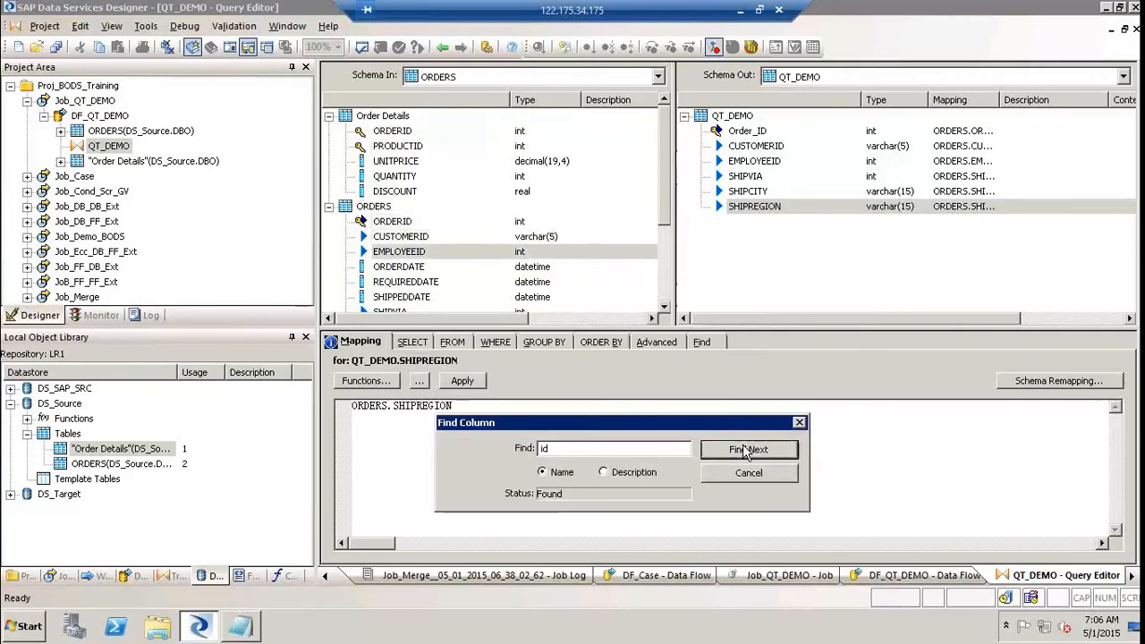
{"action": "left_click", "coordinate": [748, 452]}
{"action": "left_click", "coordinate": [750, 473]}
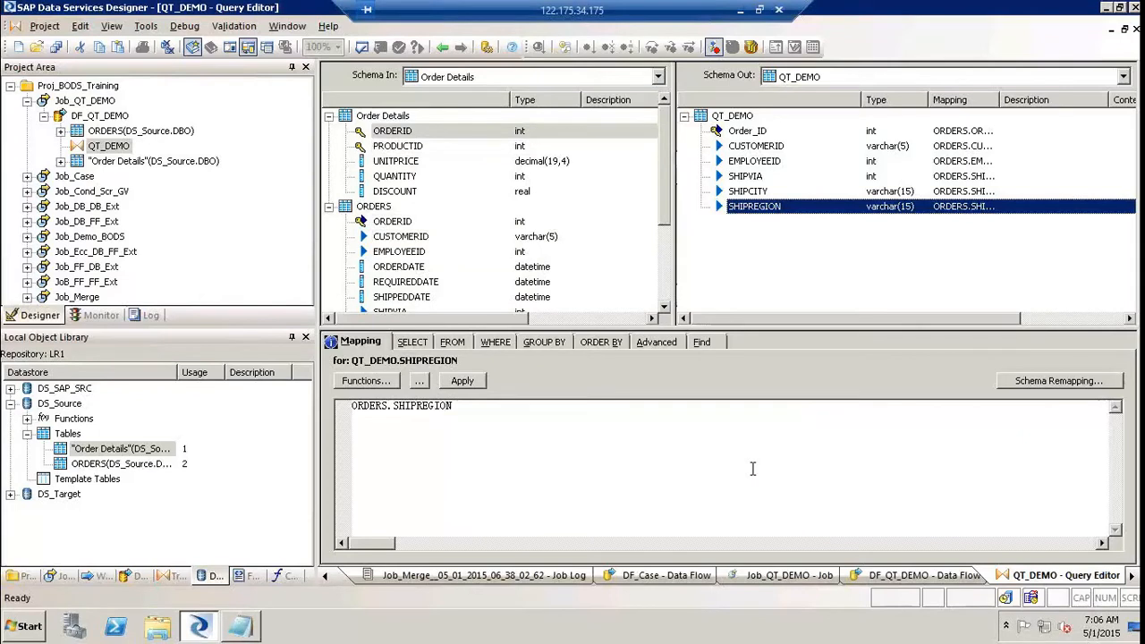
Step: Search the input schema for columns with "via" in their name, starting from the ORDERS table, and close the search
{"action": "left_click", "coordinate": [665, 310]}
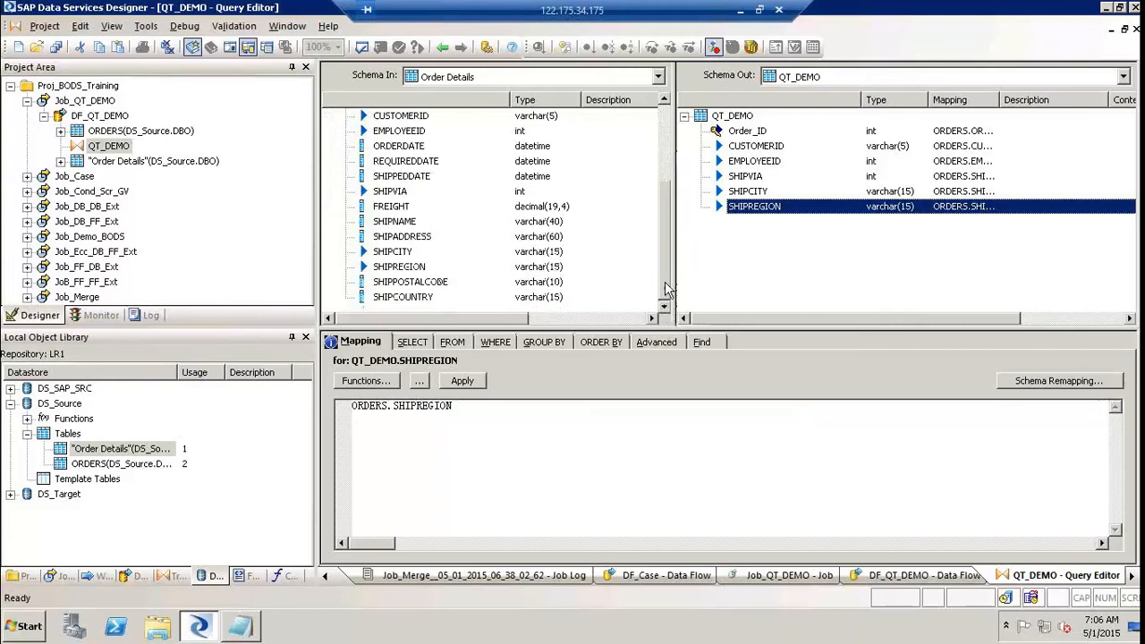
{"action": "left_click_drag", "start_coordinate": [665, 288], "coordinate": [663, 192]}
{"action": "left_click", "coordinate": [379, 206]}
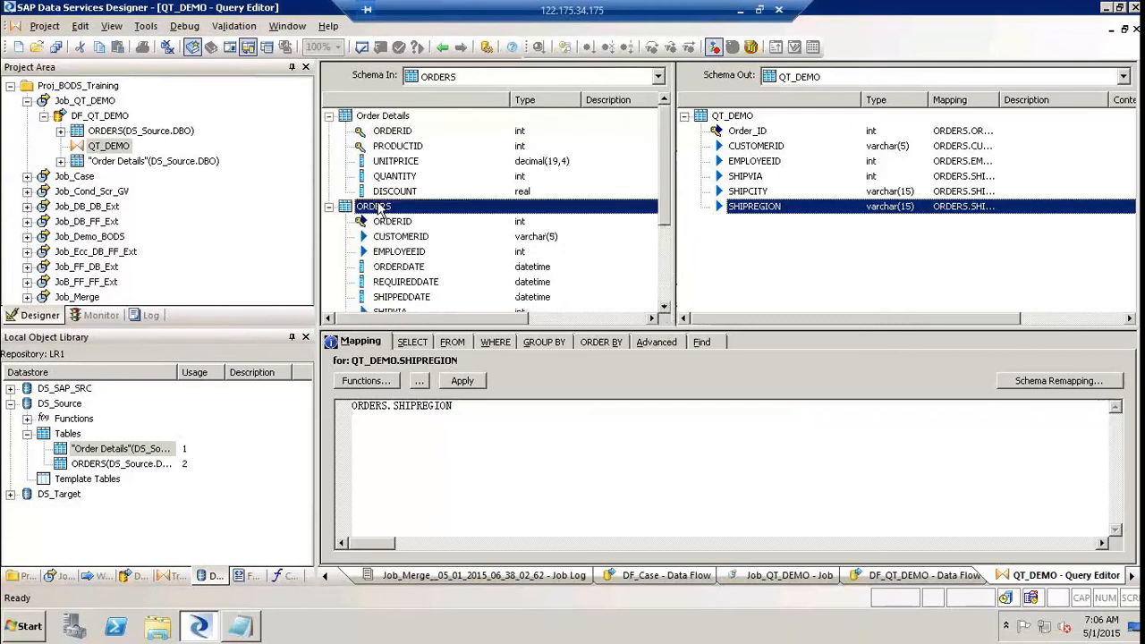
{"action": "right_click", "coordinate": [380, 207]}
{"action": "left_click", "coordinate": [433, 238]}
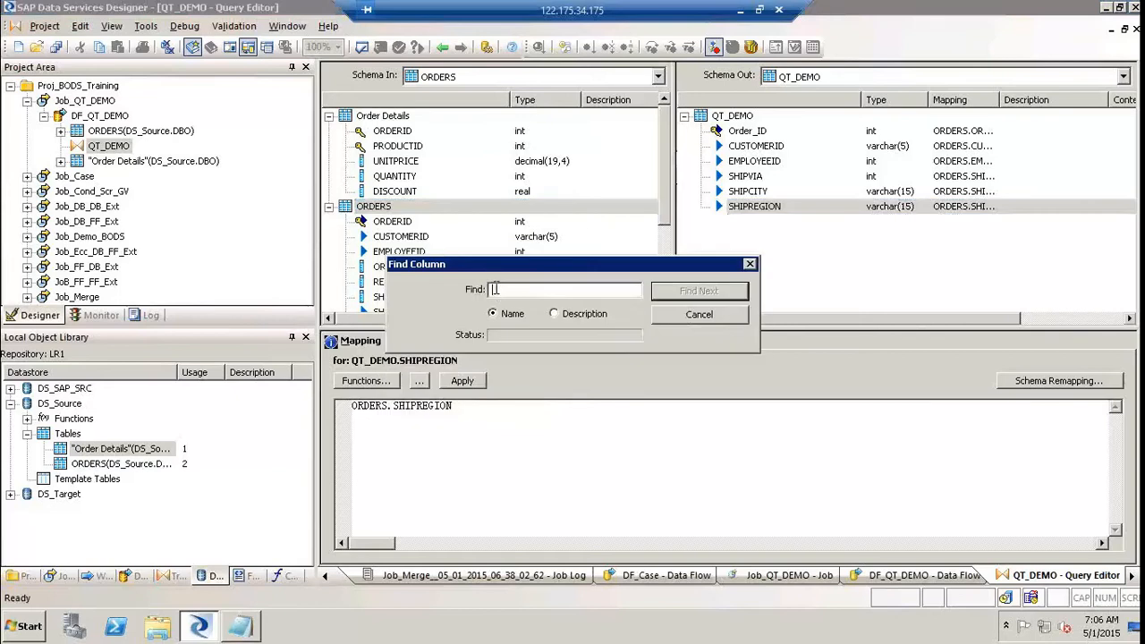
{"action": "type", "text": "via"}
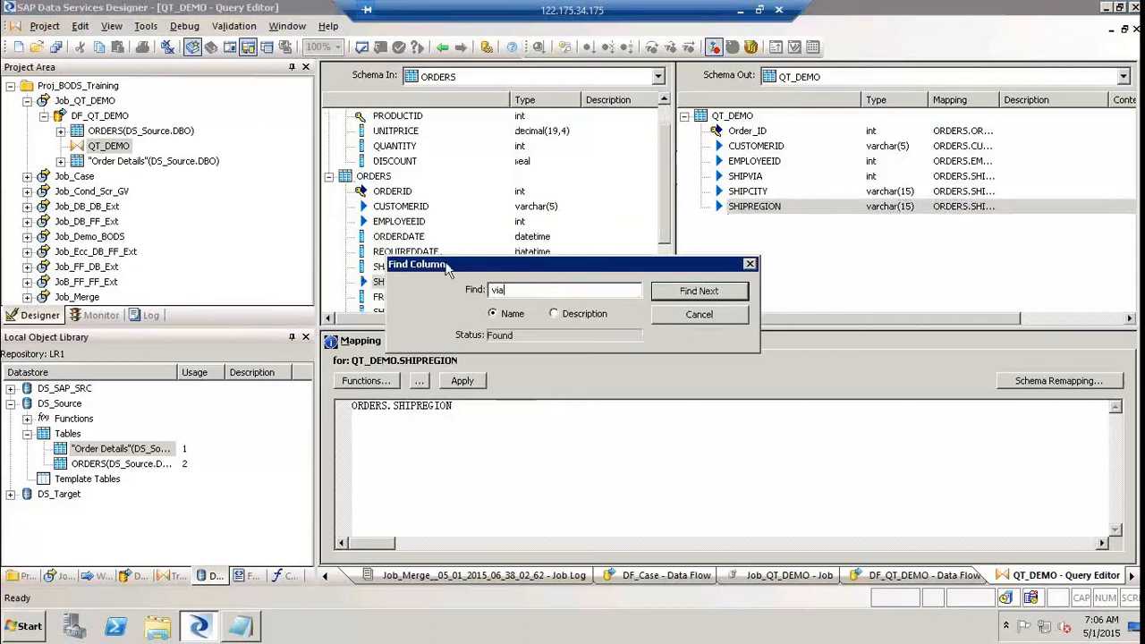
{"action": "left_click_drag", "start_coordinate": [445, 263], "coordinate": [489, 377]}
{"action": "left_click", "coordinate": [389, 283]}
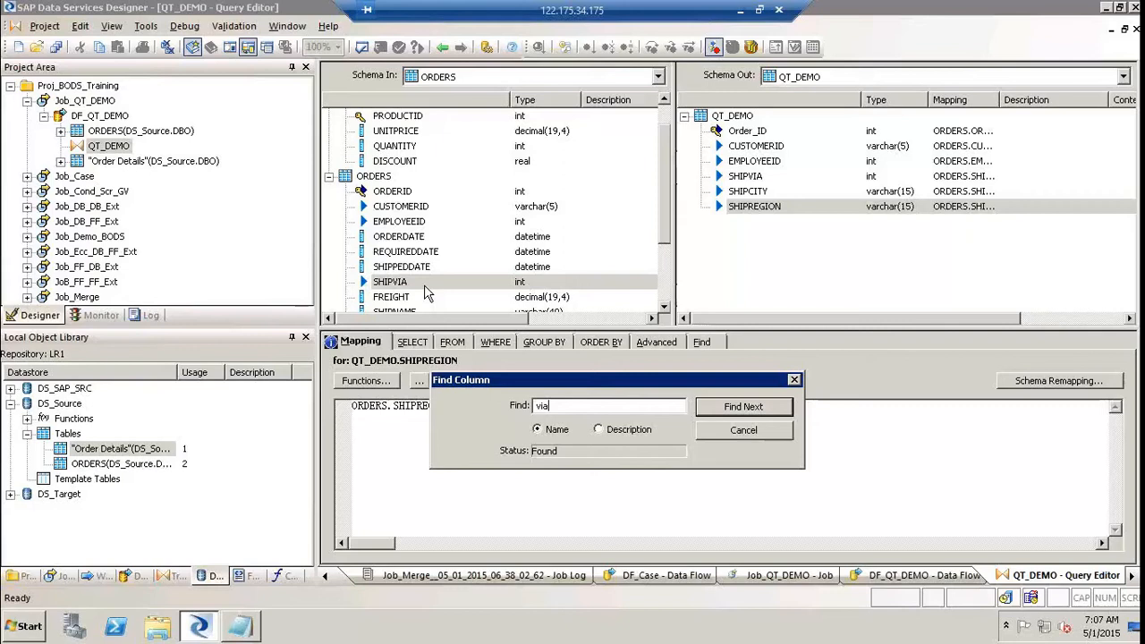
{"action": "left_click", "coordinate": [774, 431]}
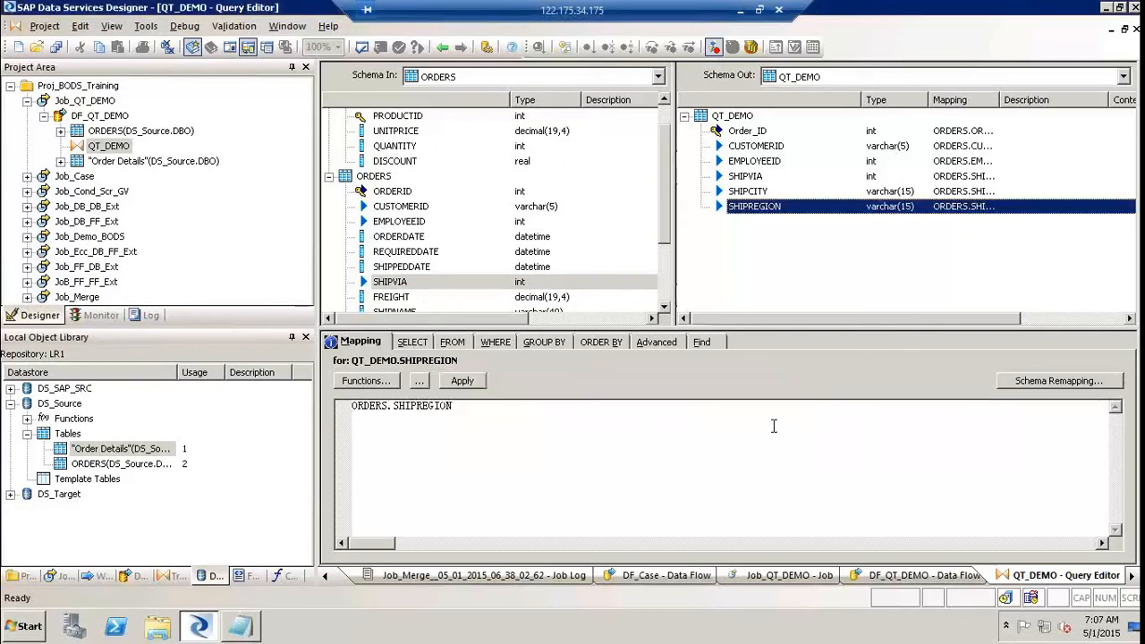
Step: Open the object search for the DS_Source datastore, switch it to External Data for tables, and close it without searching
{"action": "left_click", "coordinate": [77, 403]}
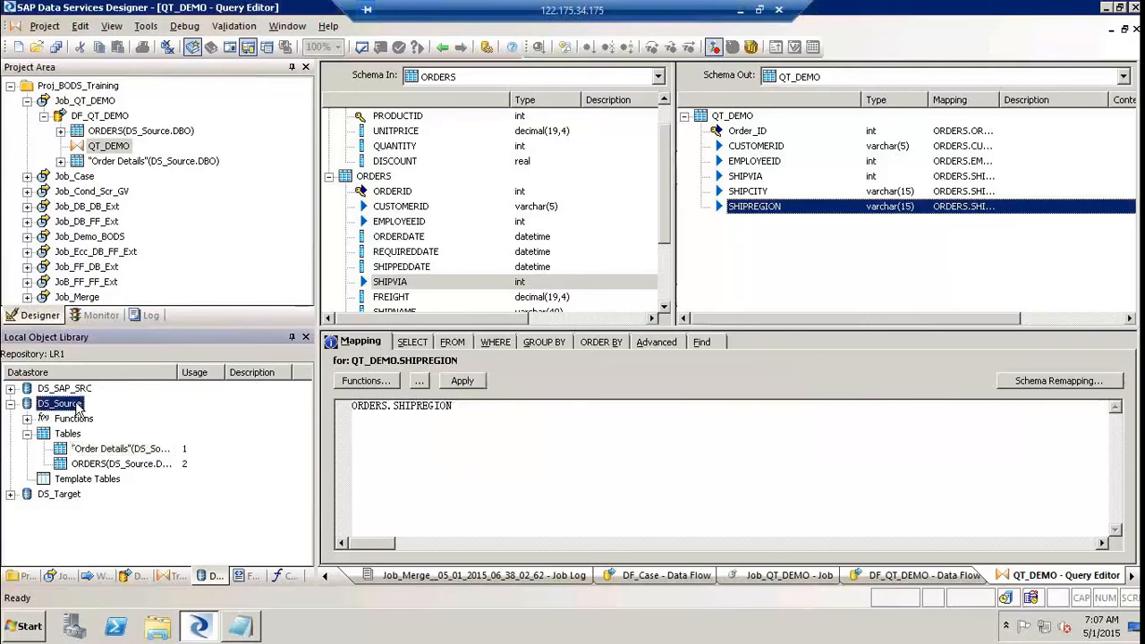
{"action": "right_click", "coordinate": [77, 405]}
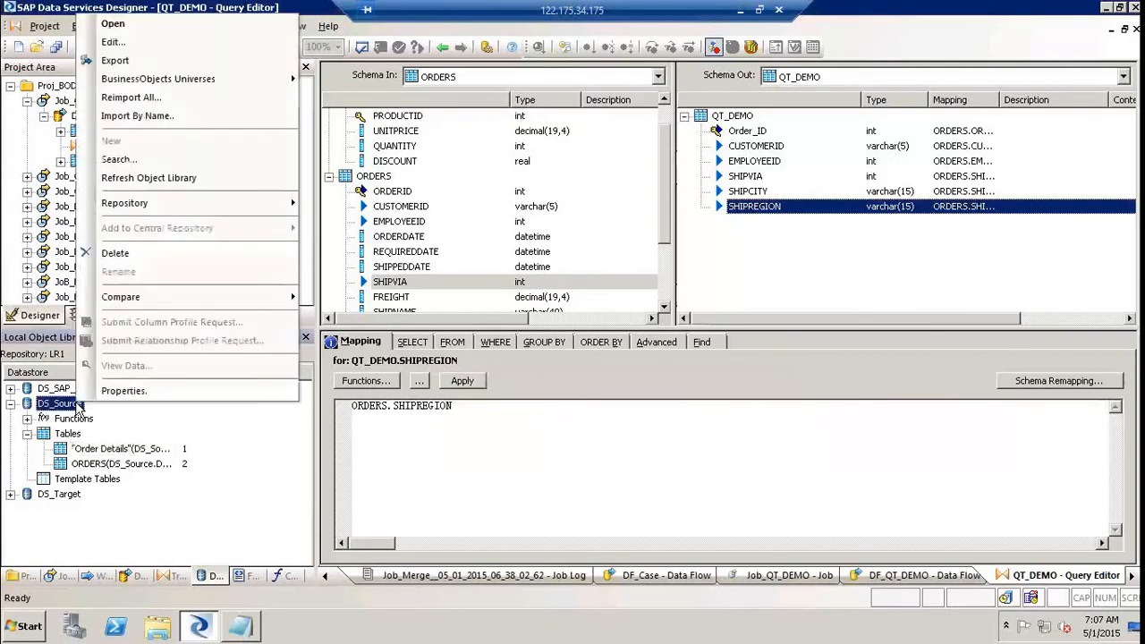
{"action": "left_click", "coordinate": [154, 161]}
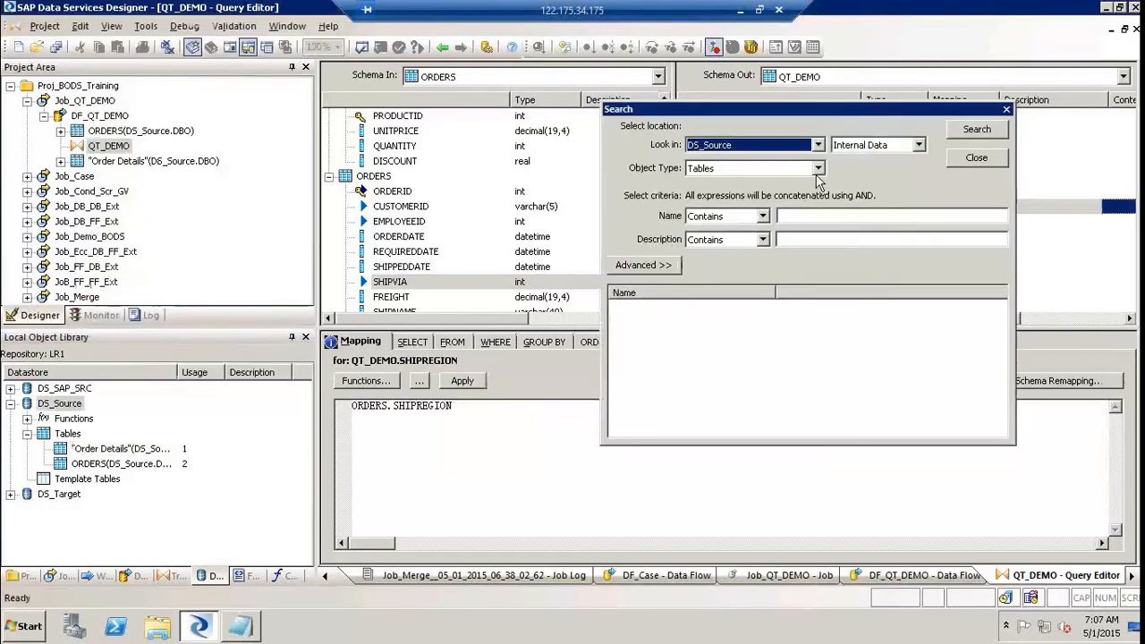
{"action": "left_click", "coordinate": [875, 146]}
{"action": "left_click", "coordinate": [875, 172]}
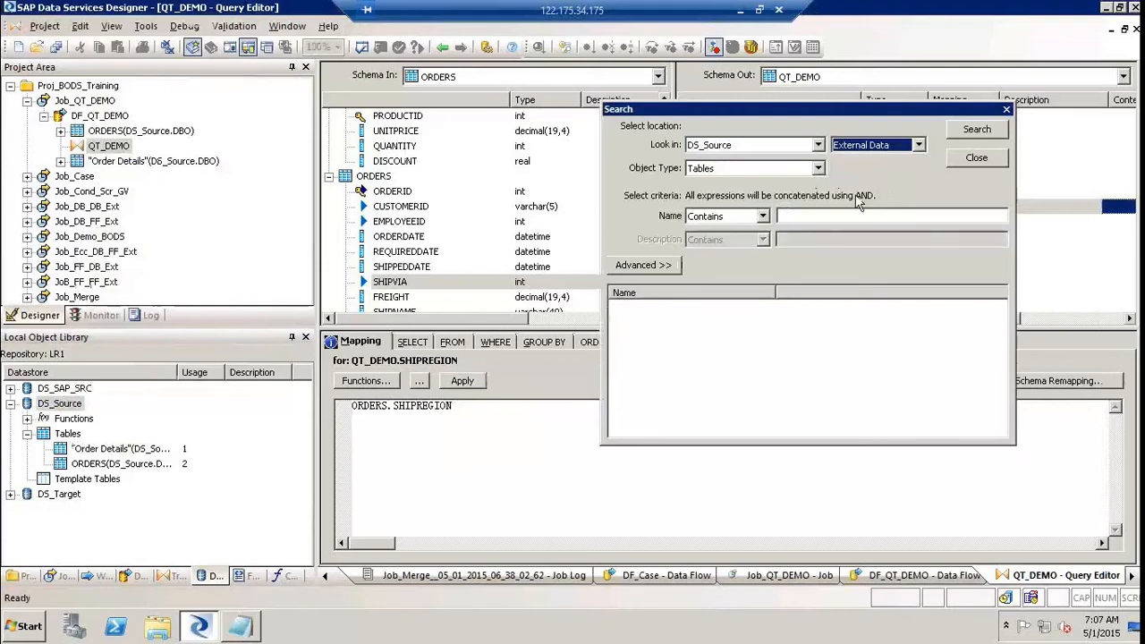
{"action": "left_click", "coordinate": [815, 216]}
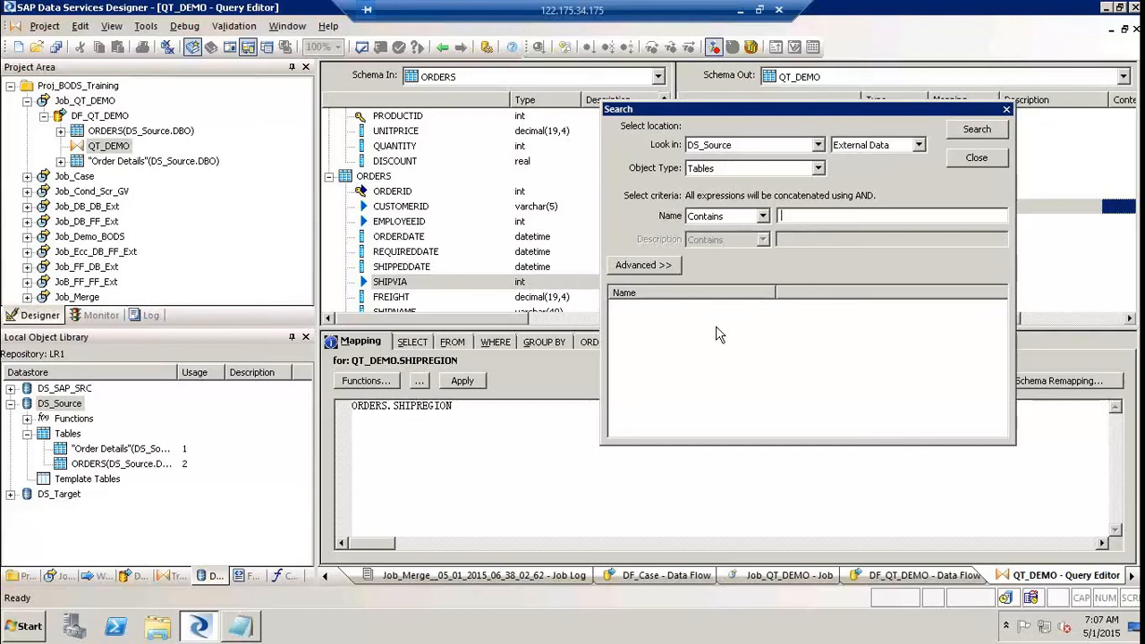
{"action": "left_click", "coordinate": [972, 158]}
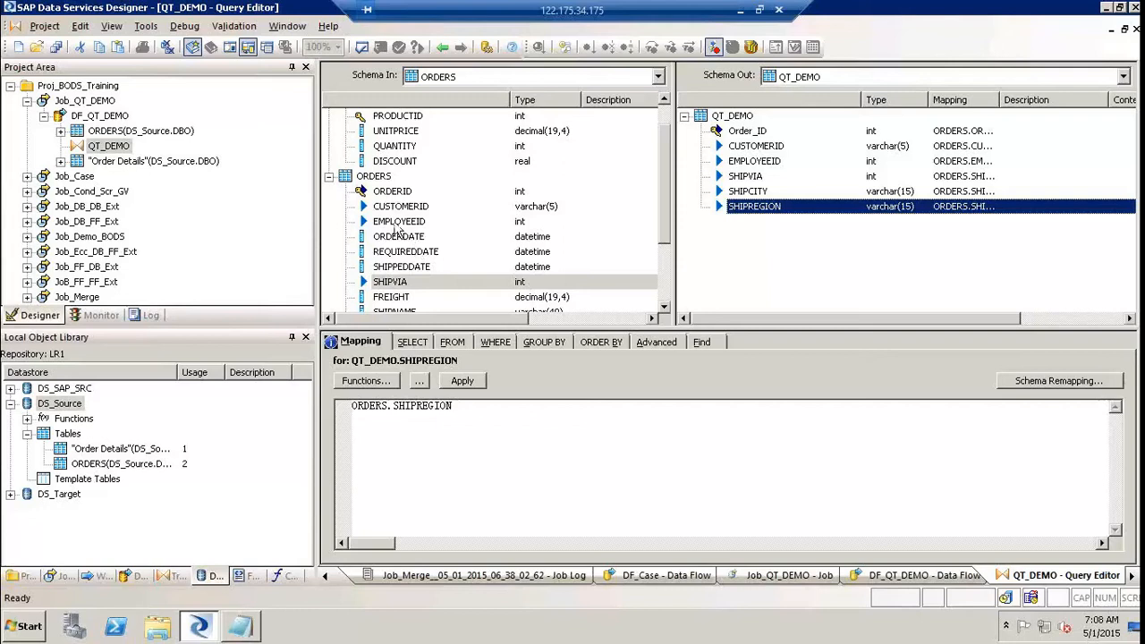
Step: Find the column containing "via" in the input schema, starting from EMPLOYEEID, and move the search dialog clear of the column list
{"action": "right_click", "coordinate": [396, 224]}
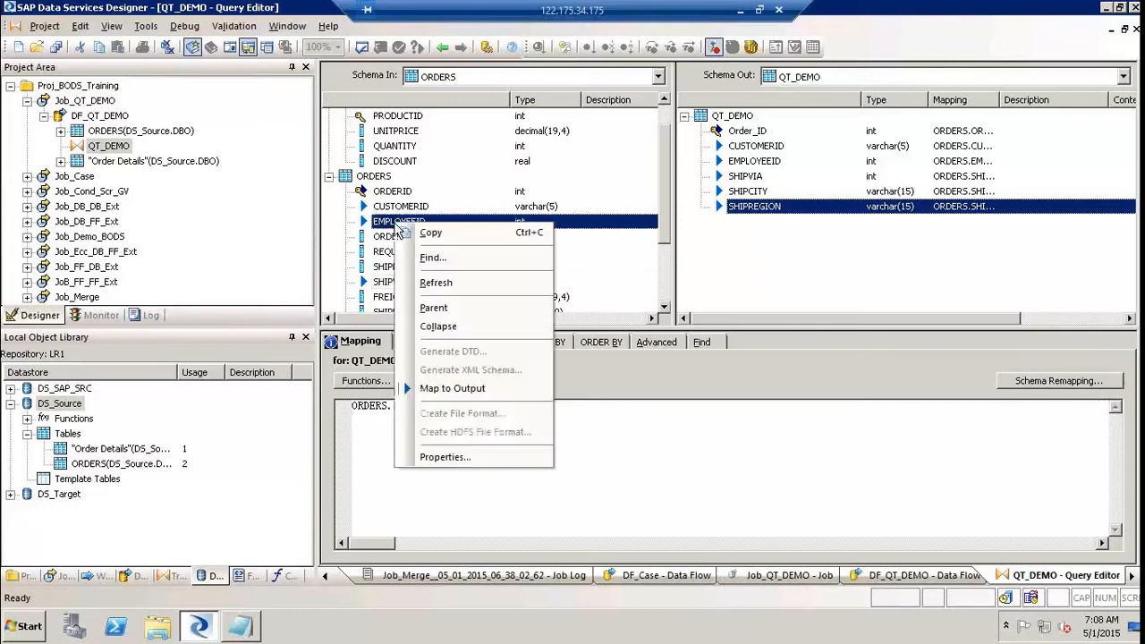
{"action": "left_click", "coordinate": [432, 259]}
{"action": "type", "text": "via"}
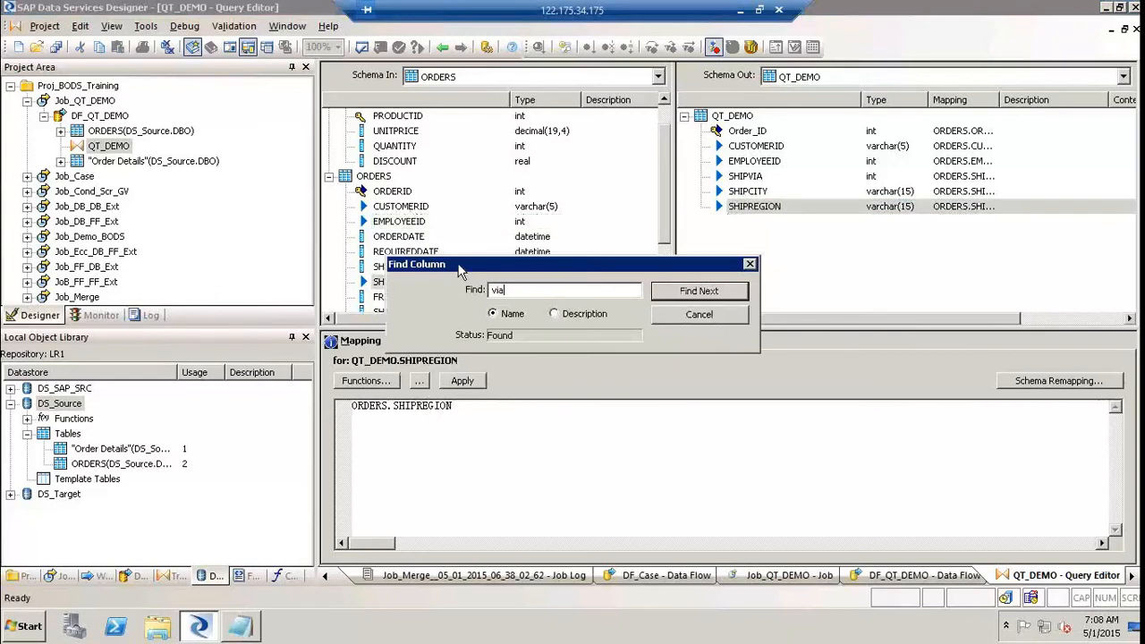
{"action": "left_click_drag", "start_coordinate": [461, 267], "coordinate": [513, 476]}
Step: Change the column search term to "id" and step through the matching columns of both input tables
{"action": "left_click_drag", "start_coordinate": [581, 504], "coordinate": [271, 459]}
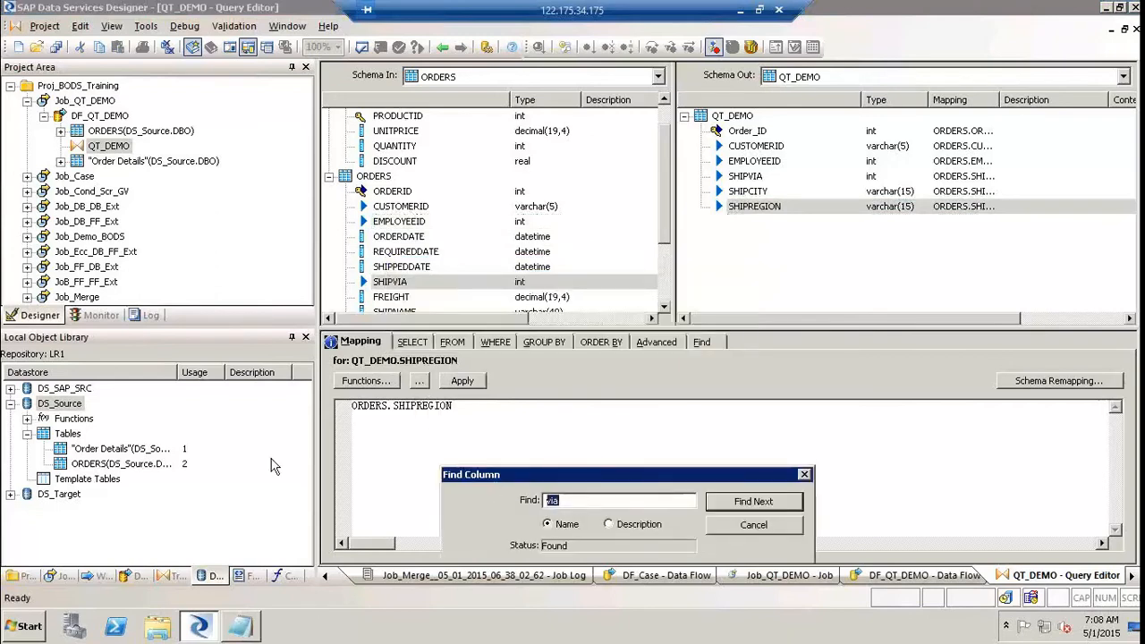
{"action": "type", "text": "id"}
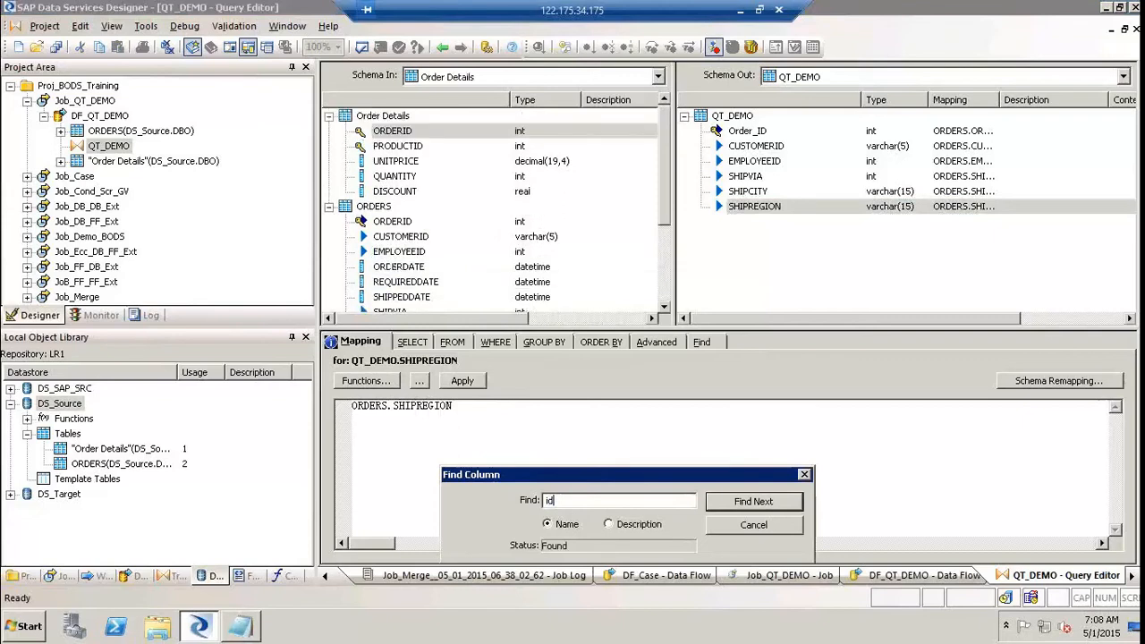
{"action": "key", "text": "Return"}
{"action": "key", "text": "Return"}
{"action": "key", "text": "Return"}
{"action": "key", "text": "Return"}
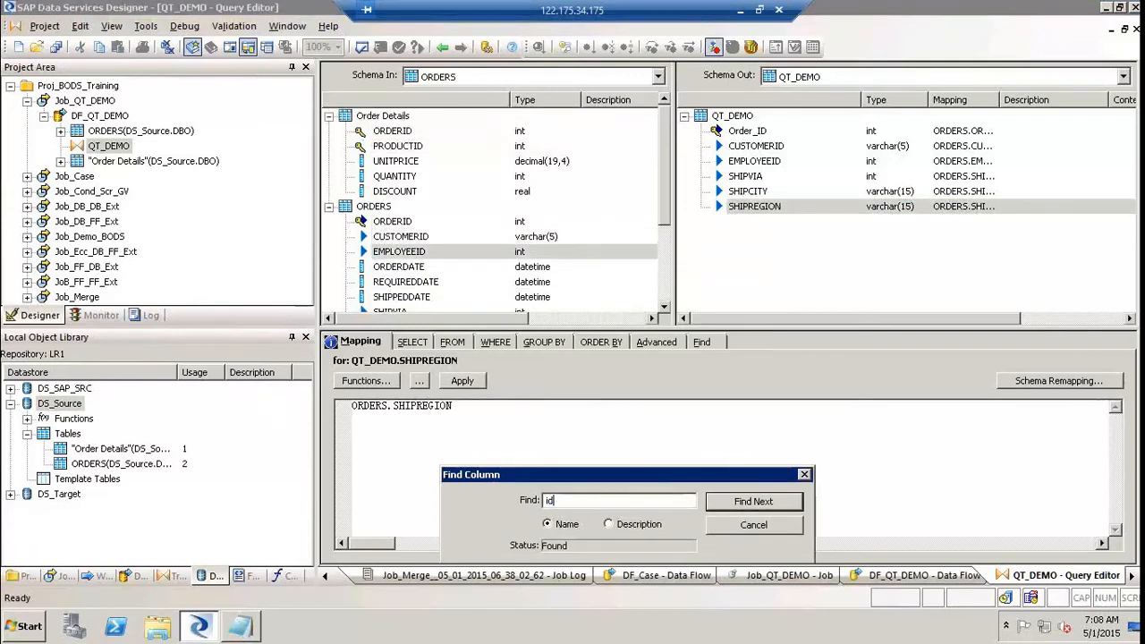
Step: Change the column search term to "date" and cycle through the matching ORDERS columns
{"action": "left_click_drag", "start_coordinate": [581, 501], "coordinate": [262, 461]}
{"action": "type", "text": "date"}
{"action": "key", "text": "Return"}
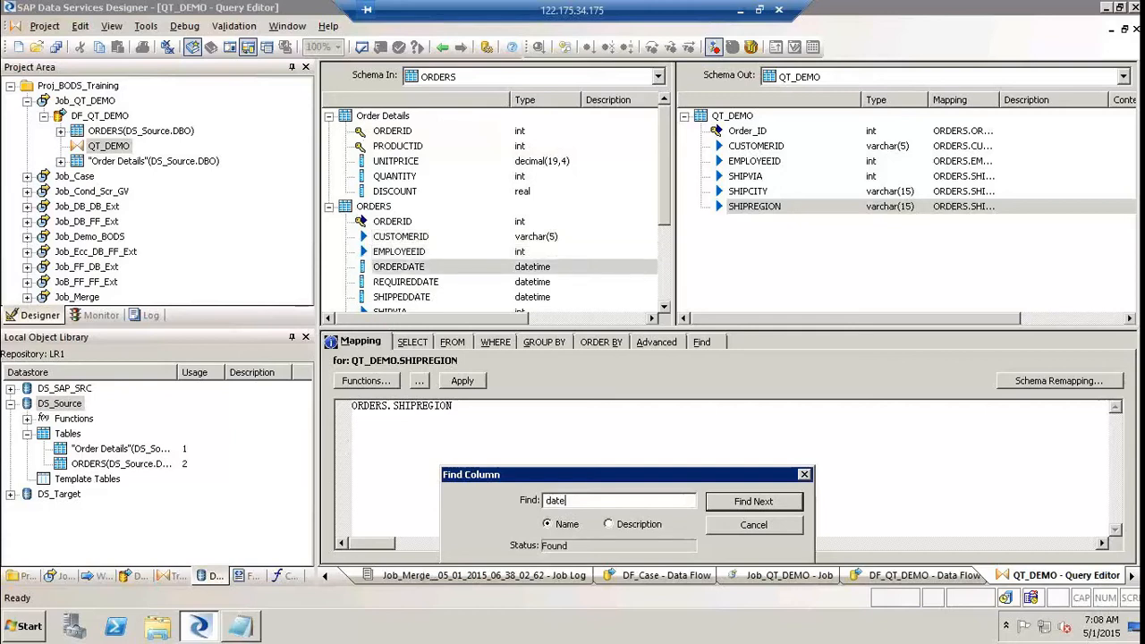
{"action": "key", "text": "Return"}
{"action": "key", "text": "Return"}
{"action": "key", "text": "Return"}
{"action": "key", "text": "Return"}
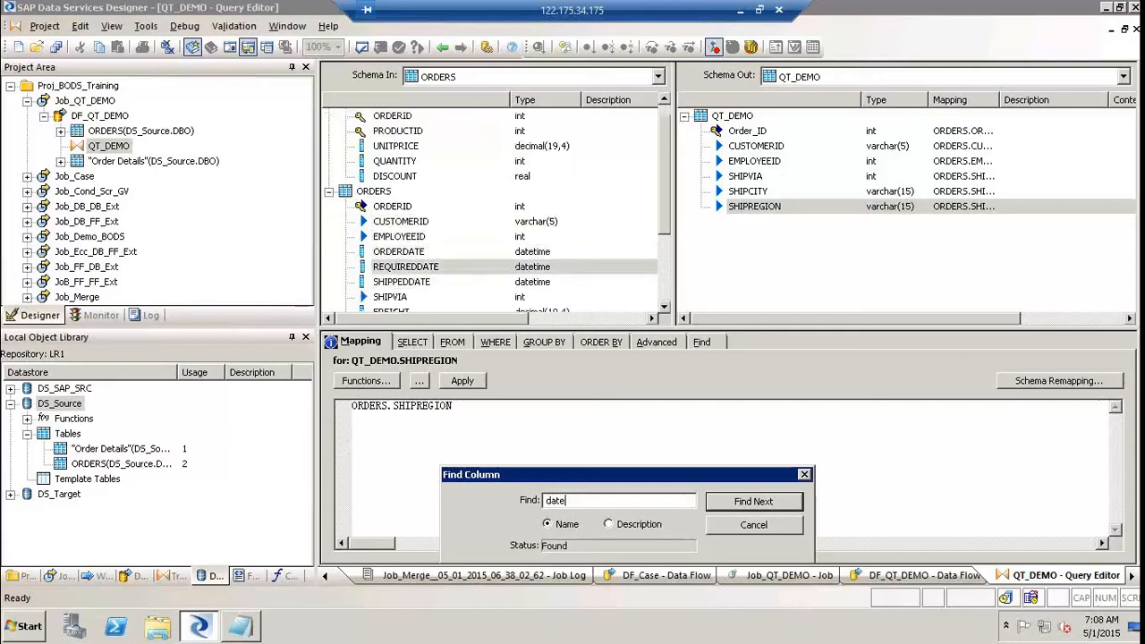
Step: Search the input schema column names for "time" and close the column search
{"action": "key", "text": "BackSpace"}
{"action": "key", "text": "BackSpace"}
{"action": "key", "text": "BackSpace"}
{"action": "key", "text": "BackSpace"}
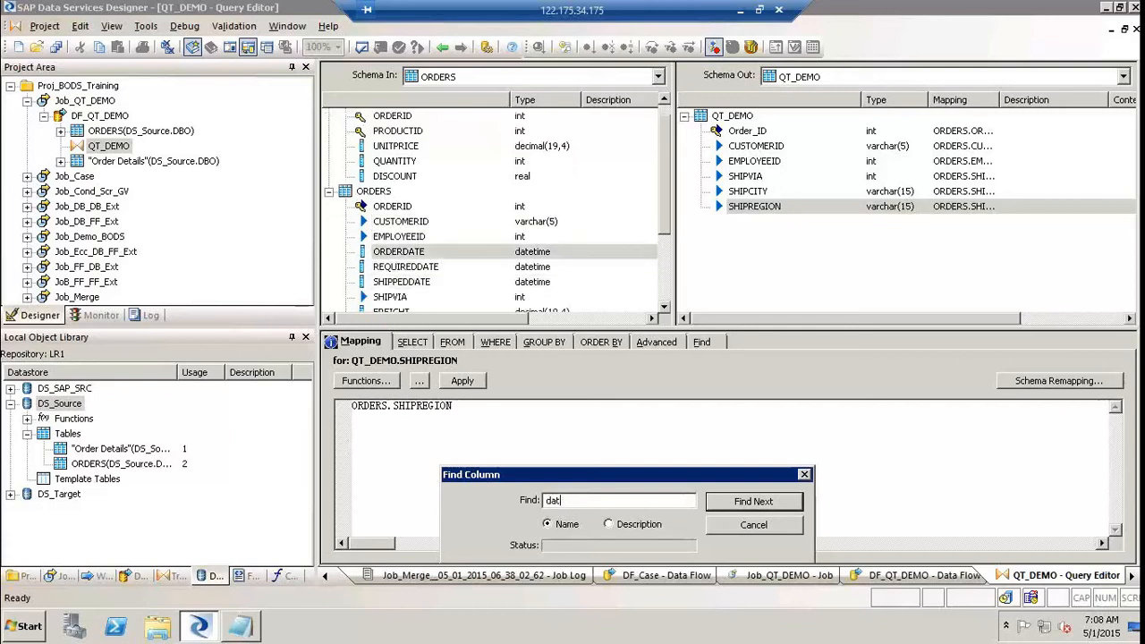
{"action": "type", "text": "sme"}
{"action": "key", "text": "Return"}
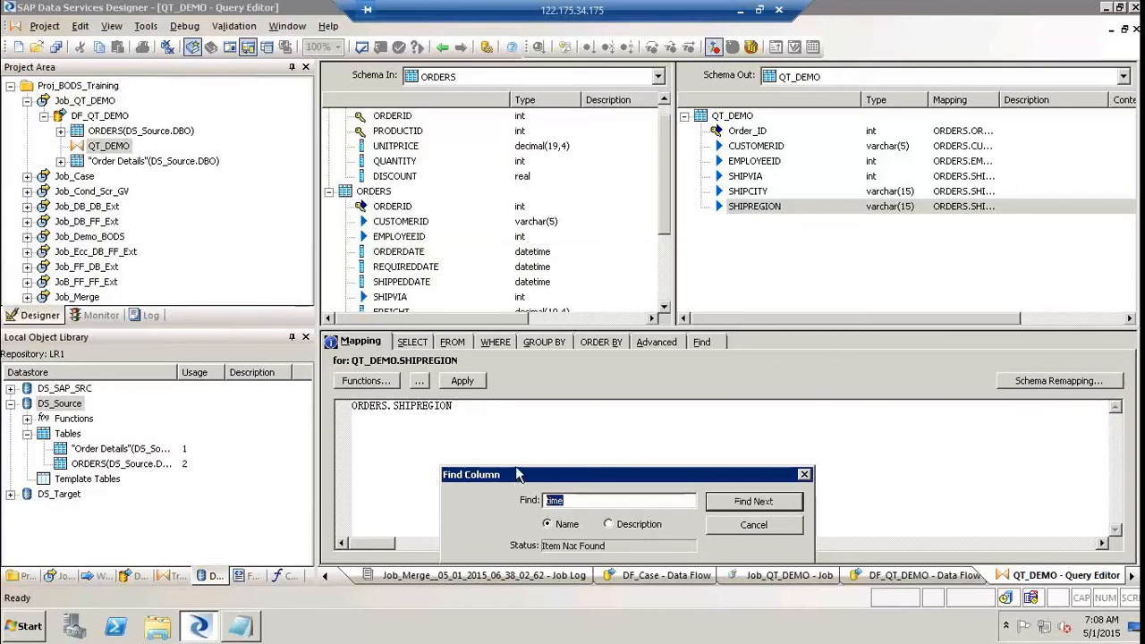
{"action": "left_click_drag", "start_coordinate": [517, 474], "coordinate": [512, 432]}
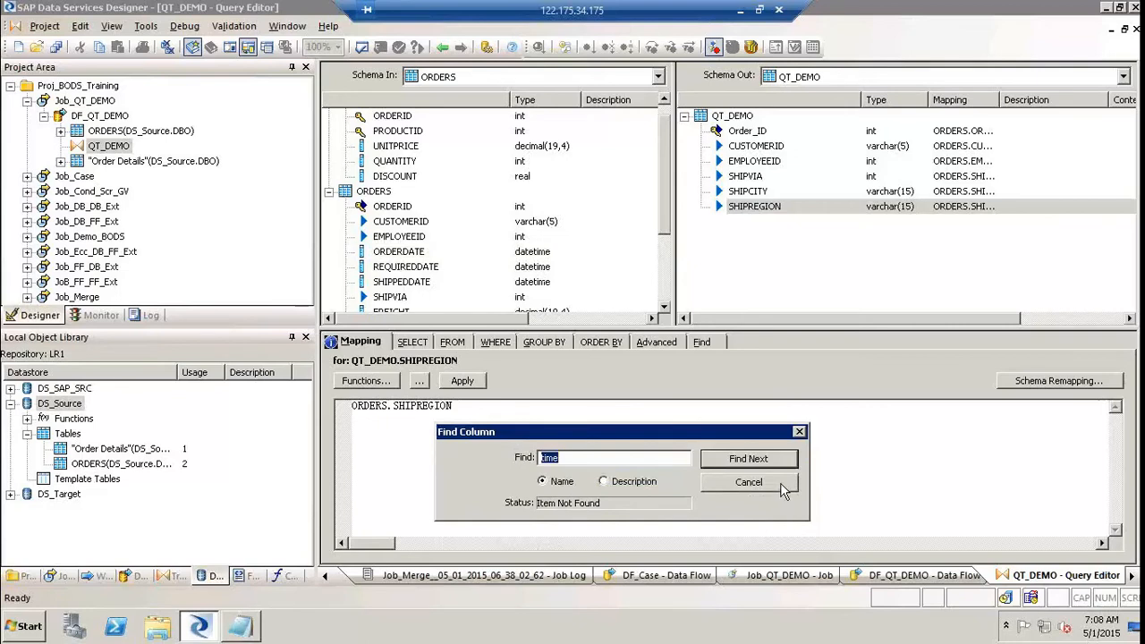
{"action": "left_click", "coordinate": [749, 482]}
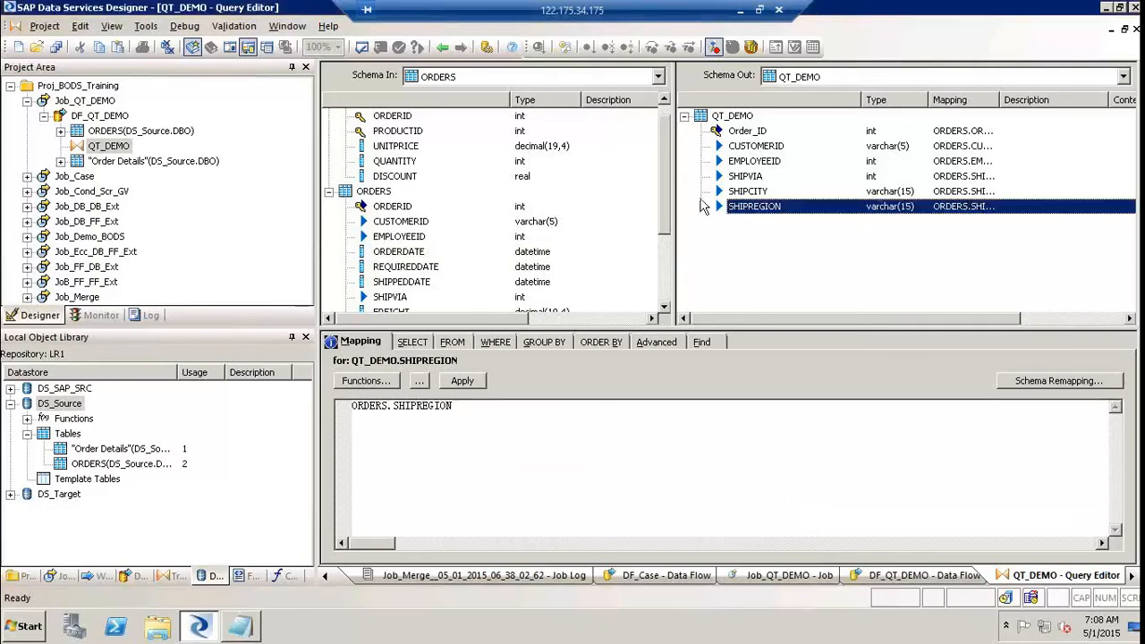
Step: Collapse the Order Details and ORDERS tables in the input schema so only the table names are listed
{"action": "left_click", "coordinate": [665, 105]}
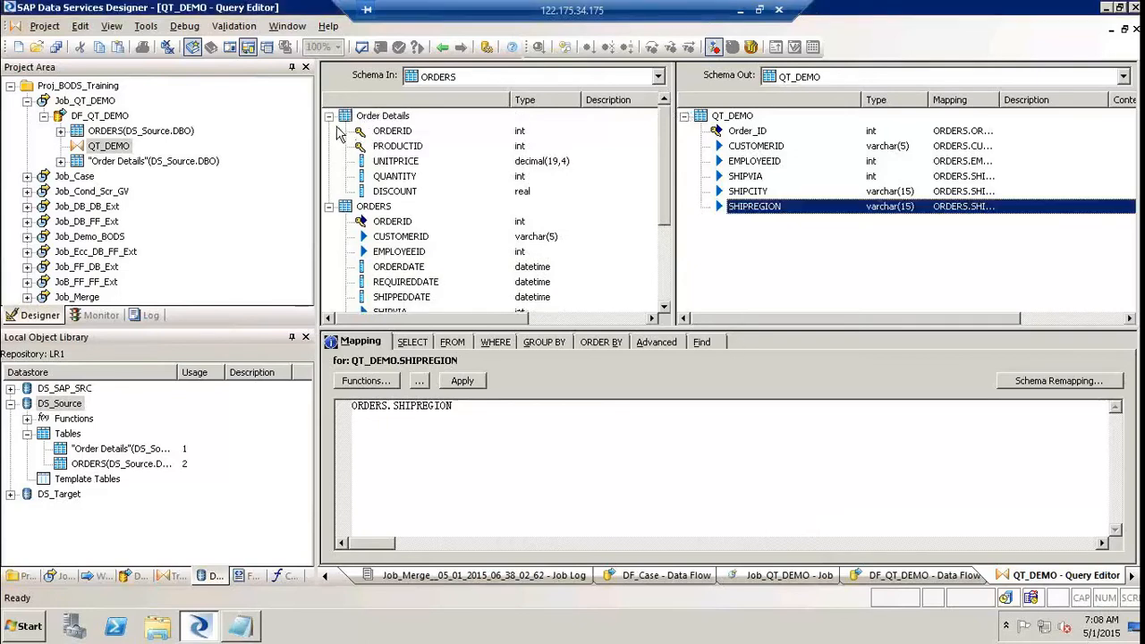
{"action": "left_click", "coordinate": [374, 118]}
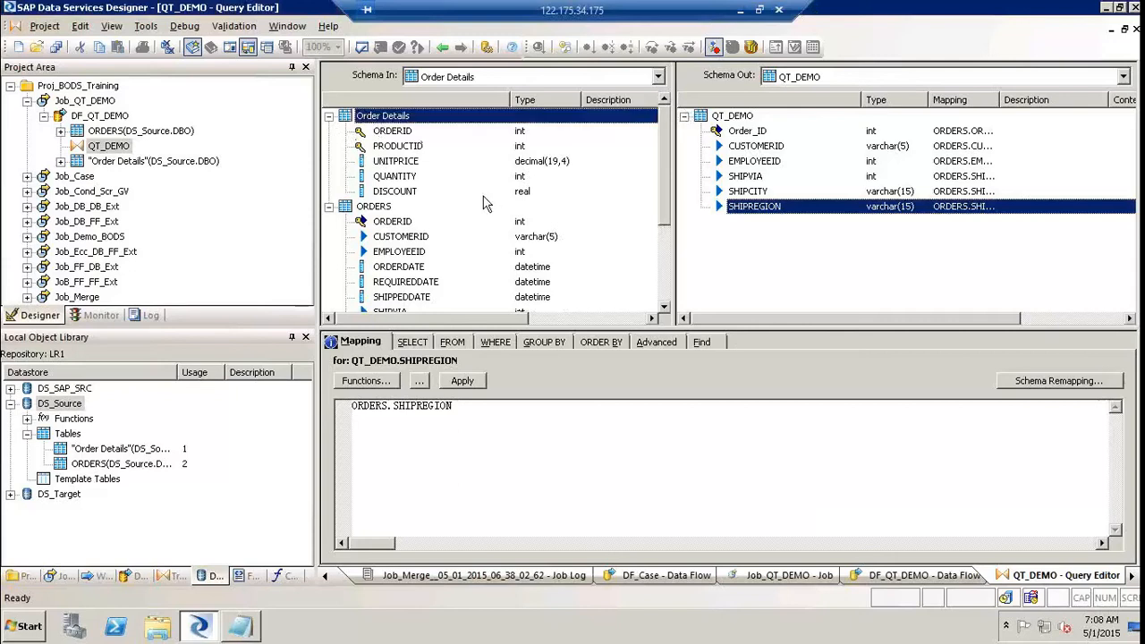
{"action": "left_click", "coordinate": [445, 194]}
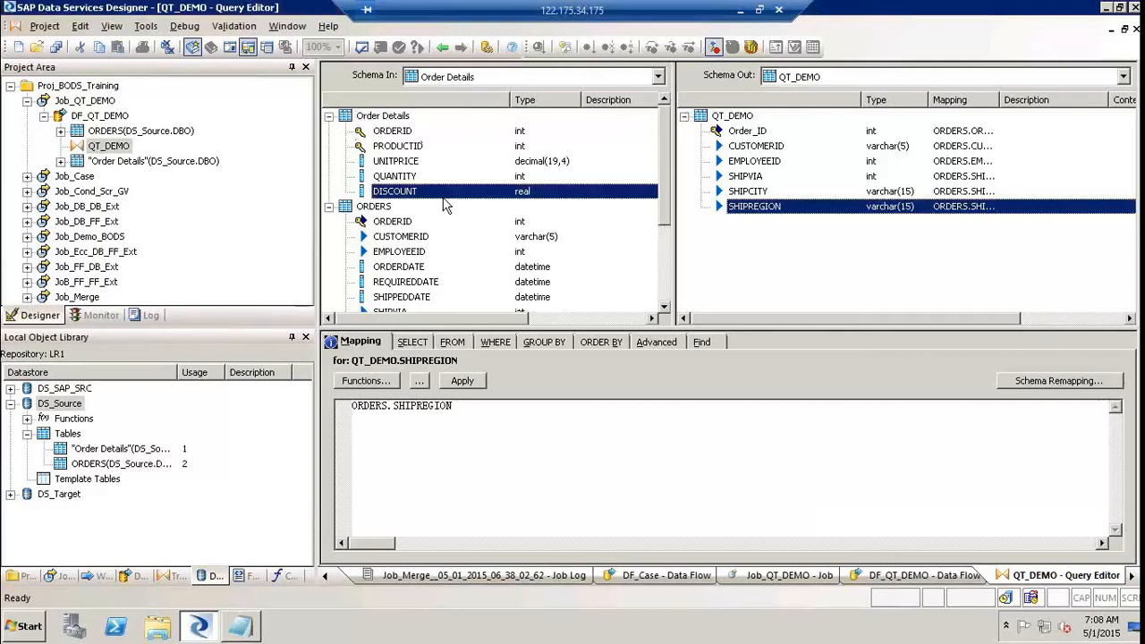
{"action": "left_click", "coordinate": [328, 117]}
{"action": "left_click", "coordinate": [329, 132]}
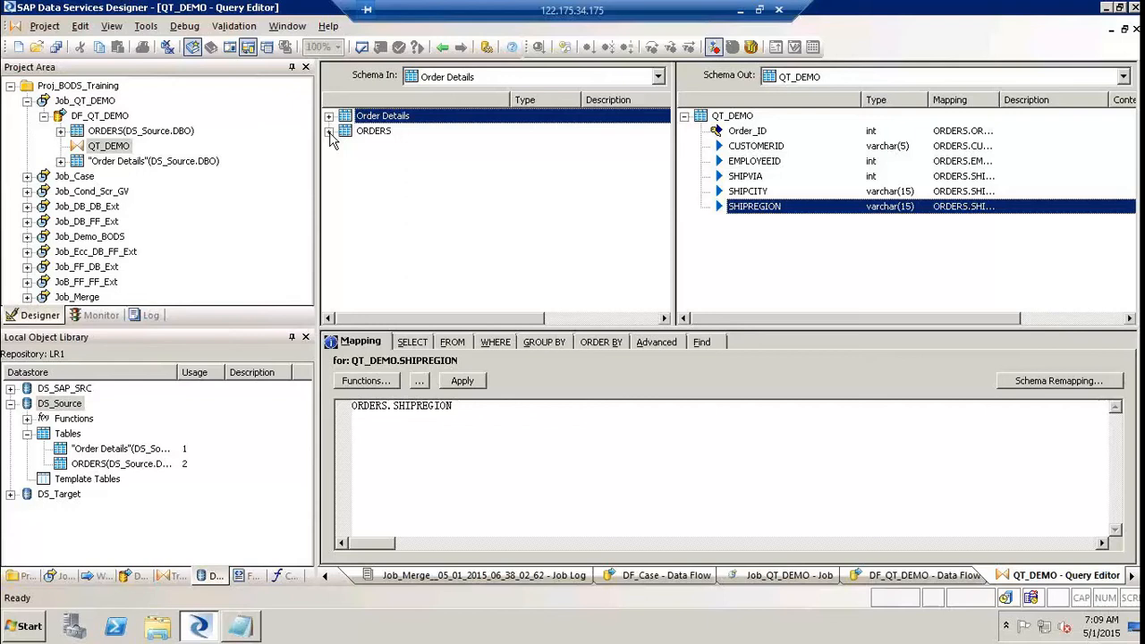
Step: Expand the ORDERS table in the input schema and refresh it twice
{"action": "left_click", "coordinate": [329, 132]}
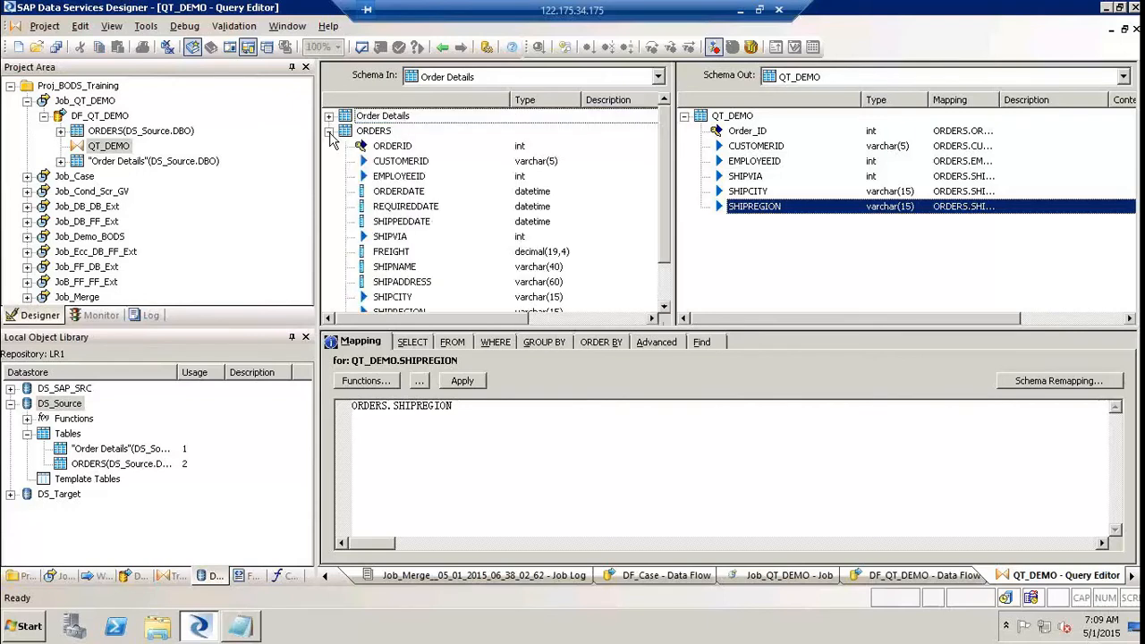
{"action": "right_click", "coordinate": [374, 134]}
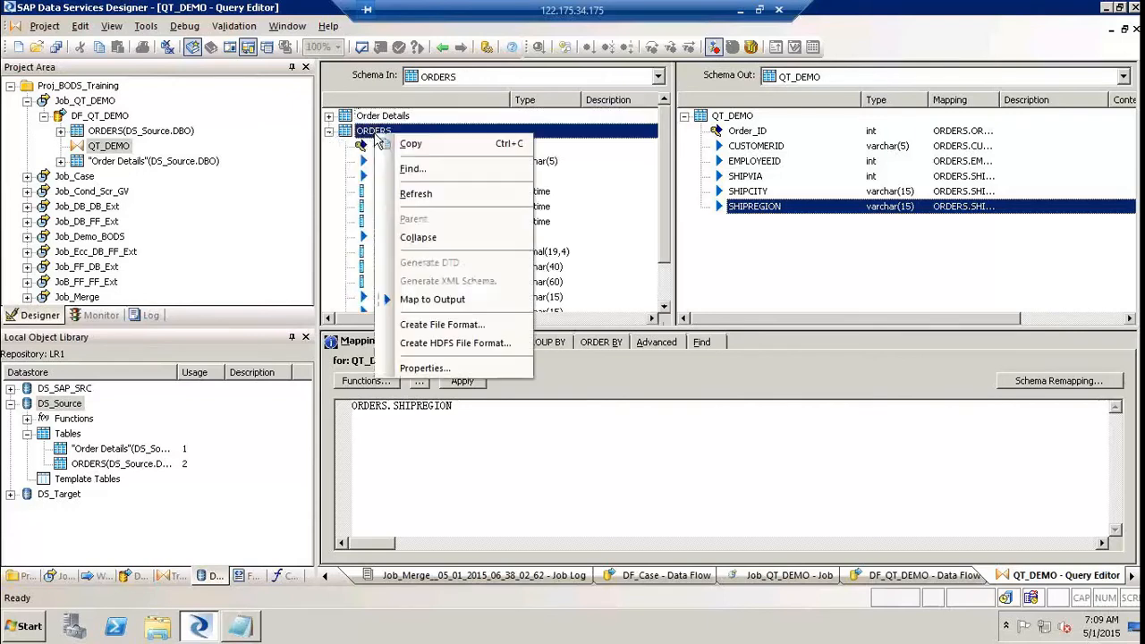
{"action": "left_click", "coordinate": [437, 194]}
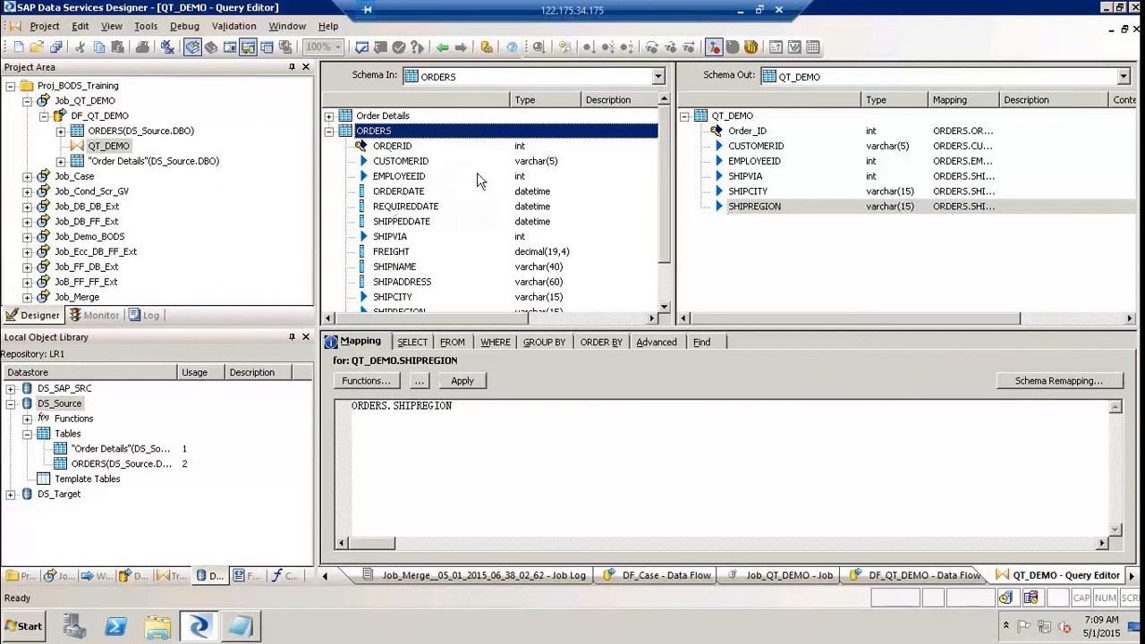
{"action": "right_click", "coordinate": [374, 136]}
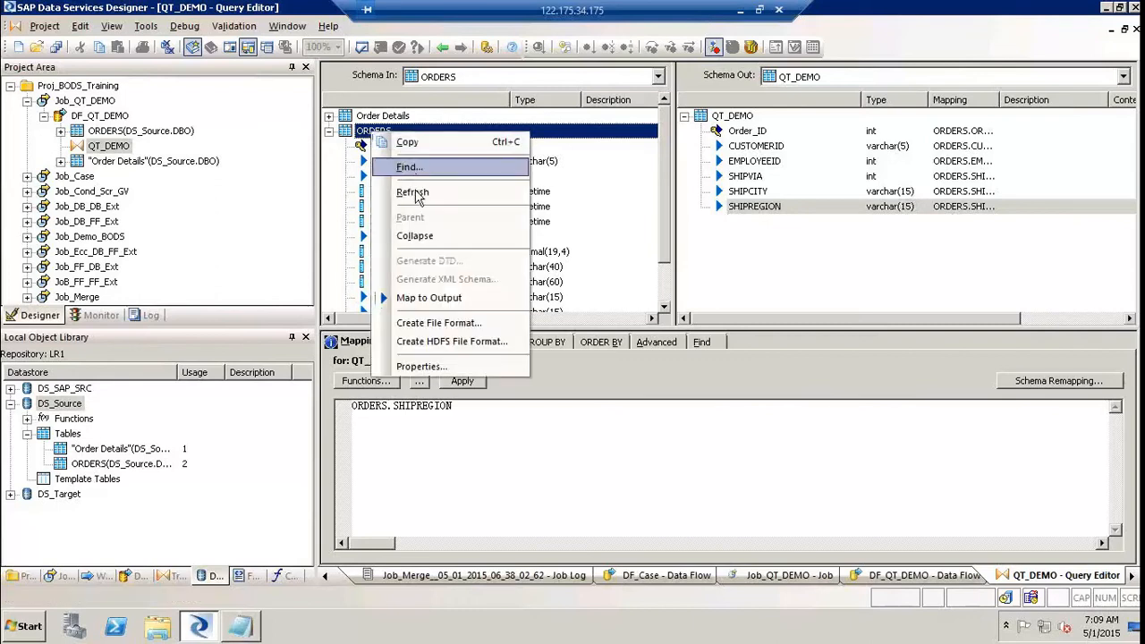
{"action": "left_click", "coordinate": [417, 192]}
Step: Collapse the ORDERS table with the Collapse command, expand it, and collapse it again
{"action": "right_click", "coordinate": [377, 128]}
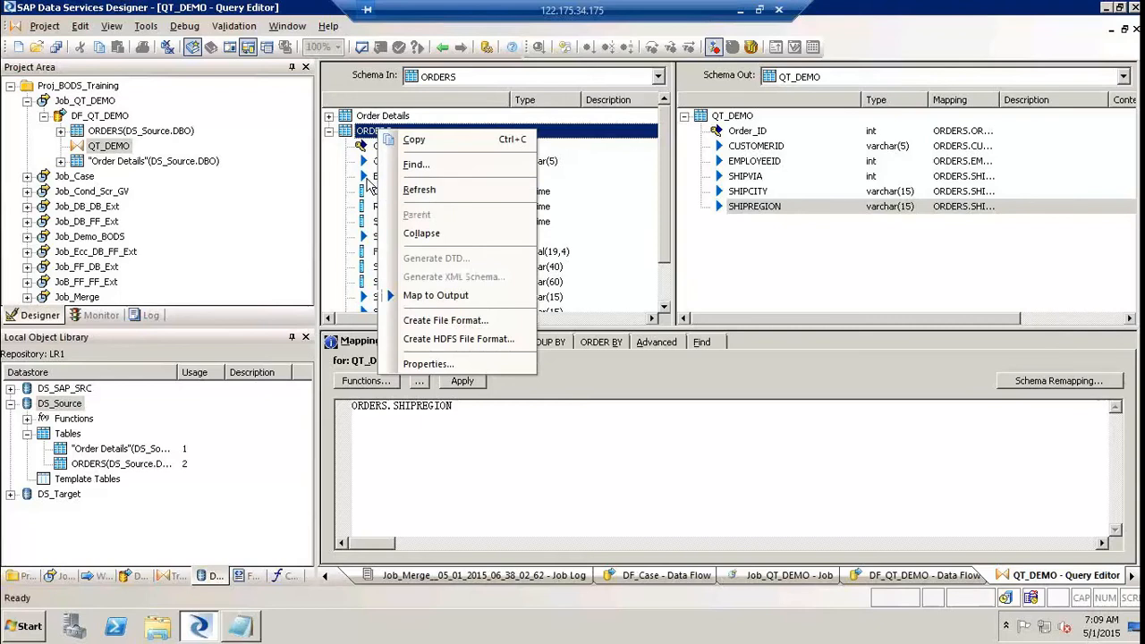
{"action": "left_click", "coordinate": [428, 237]}
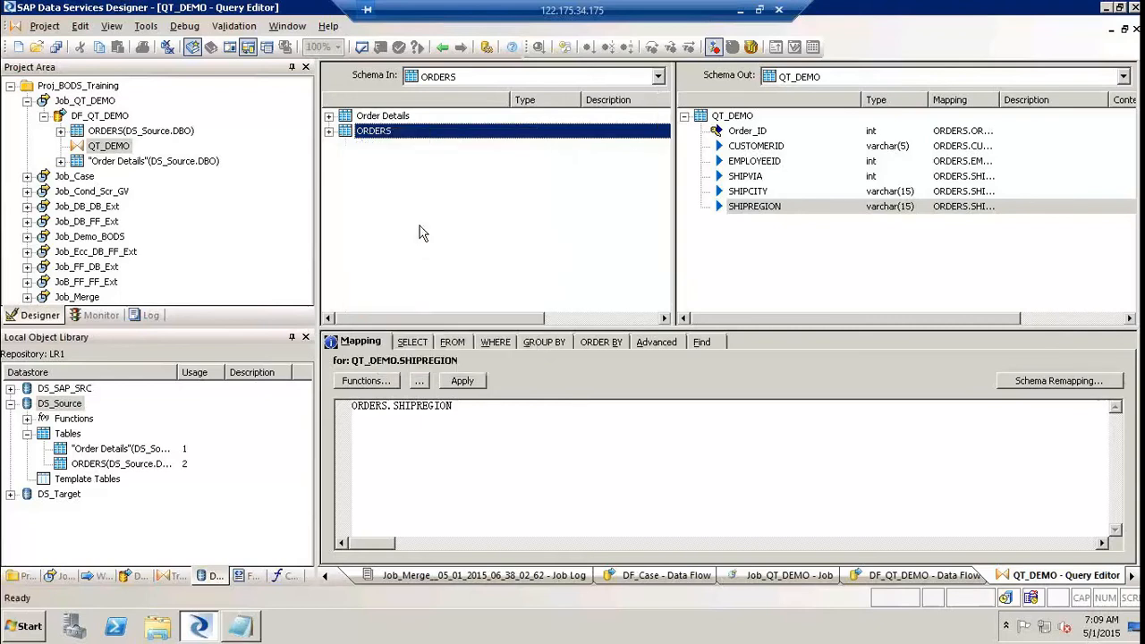
{"action": "left_click", "coordinate": [329, 132]}
{"action": "right_click", "coordinate": [369, 134]}
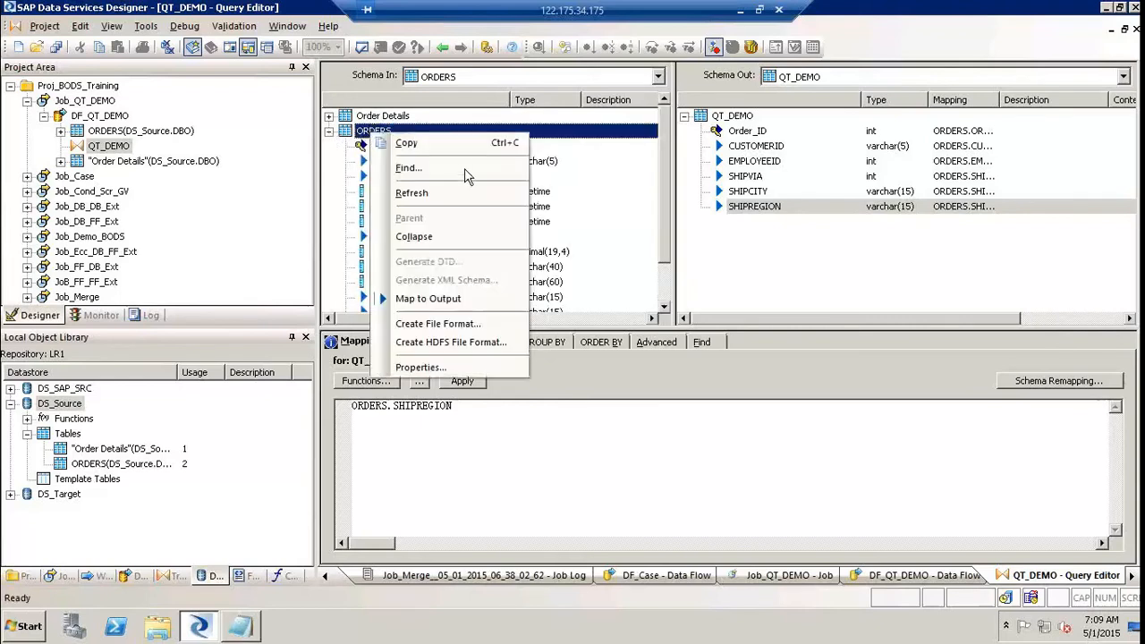
{"action": "left_click", "coordinate": [450, 238]}
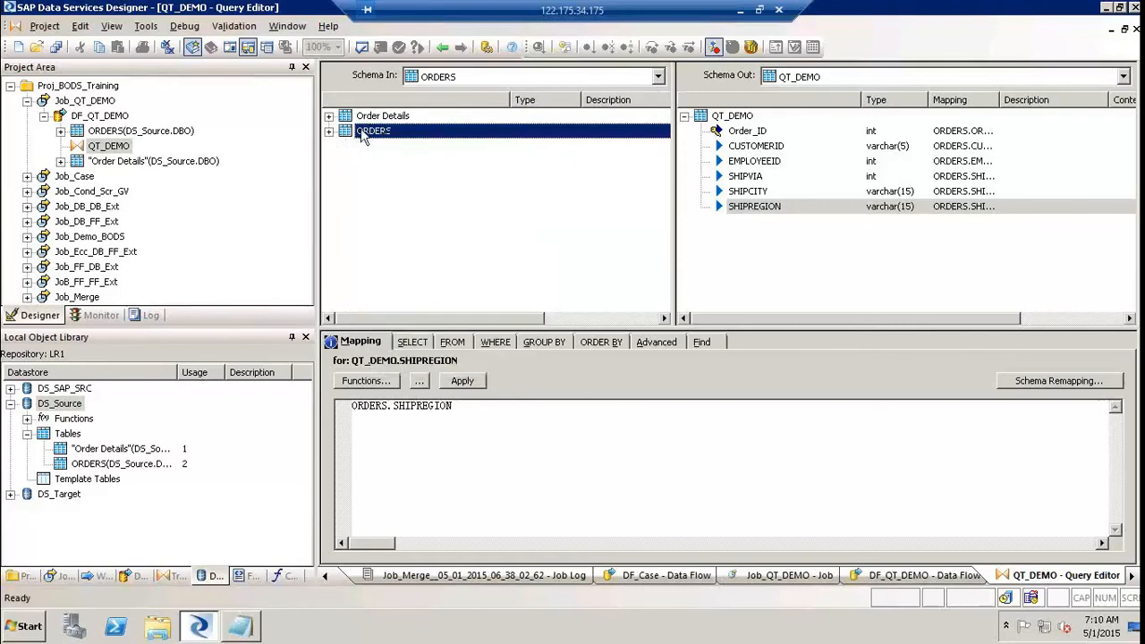
Step: Map the whole expanded ORDERS input table to the output and delete the nested ORDERS schema from QT_DEMO
{"action": "left_click", "coordinate": [328, 132]}
{"action": "right_click", "coordinate": [369, 133]}
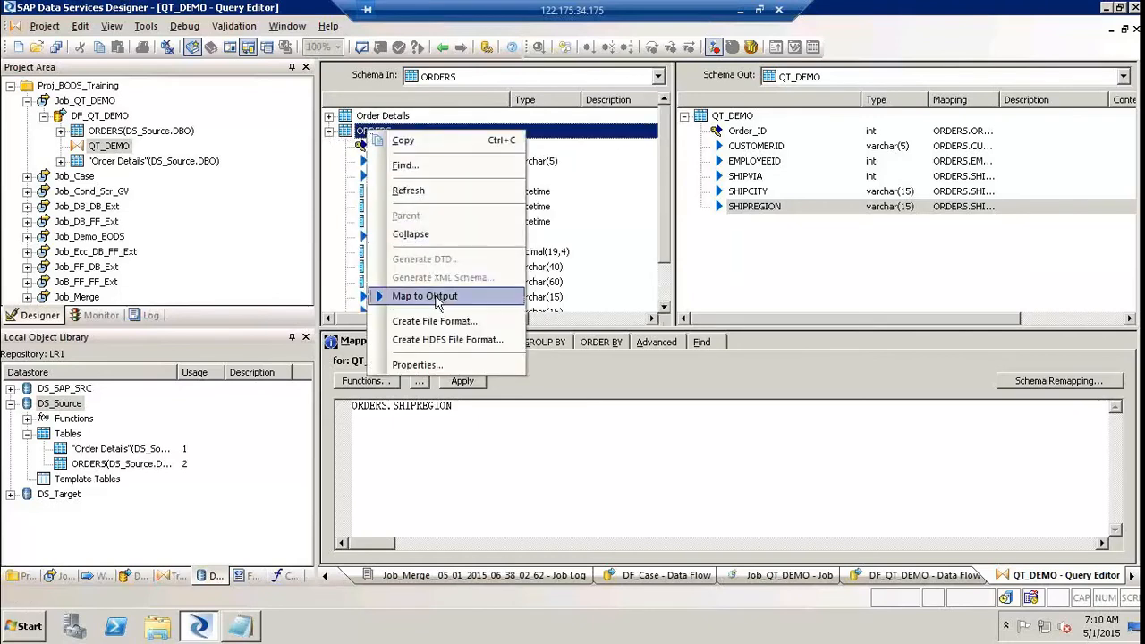
{"action": "left_click", "coordinate": [436, 298]}
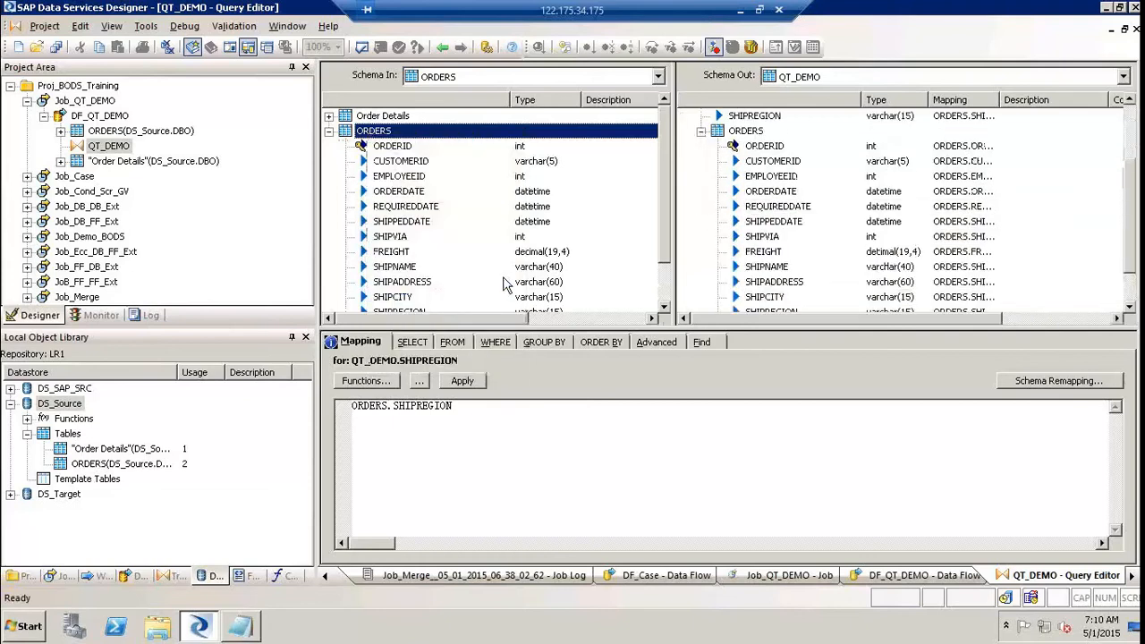
{"action": "left_click", "coordinate": [743, 132]}
{"action": "right_click", "coordinate": [743, 134]}
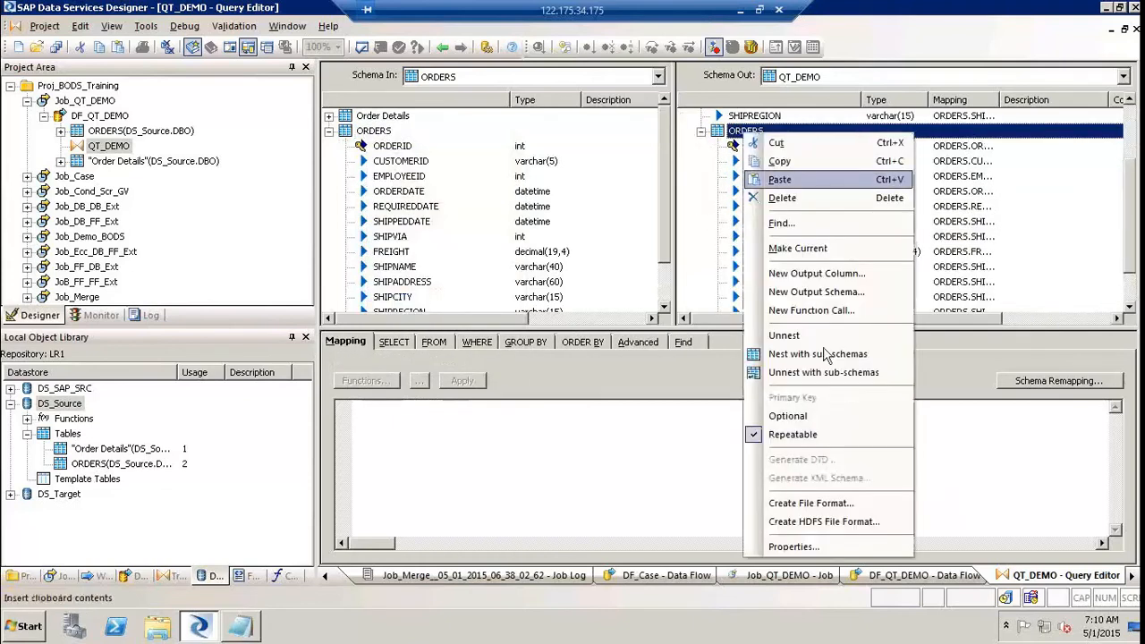
{"action": "left_click", "coordinate": [783, 198]}
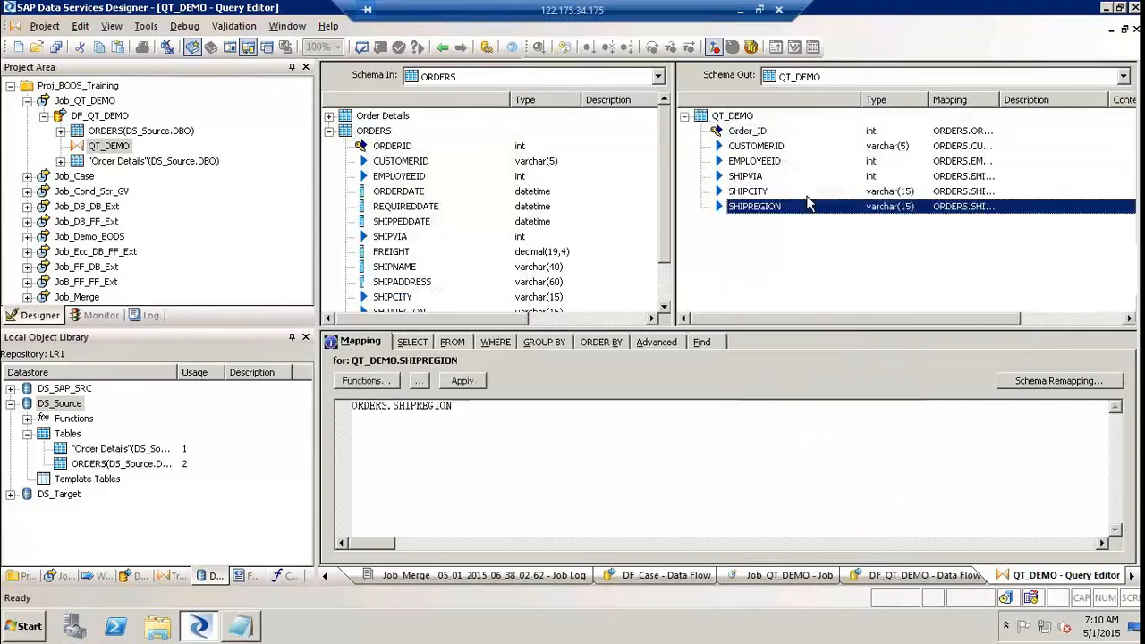
Step: Review the commands available for the ORDERS input table and QT_DEMO output schema, and view the ORDERS table's properties
{"action": "right_click", "coordinate": [376, 134]}
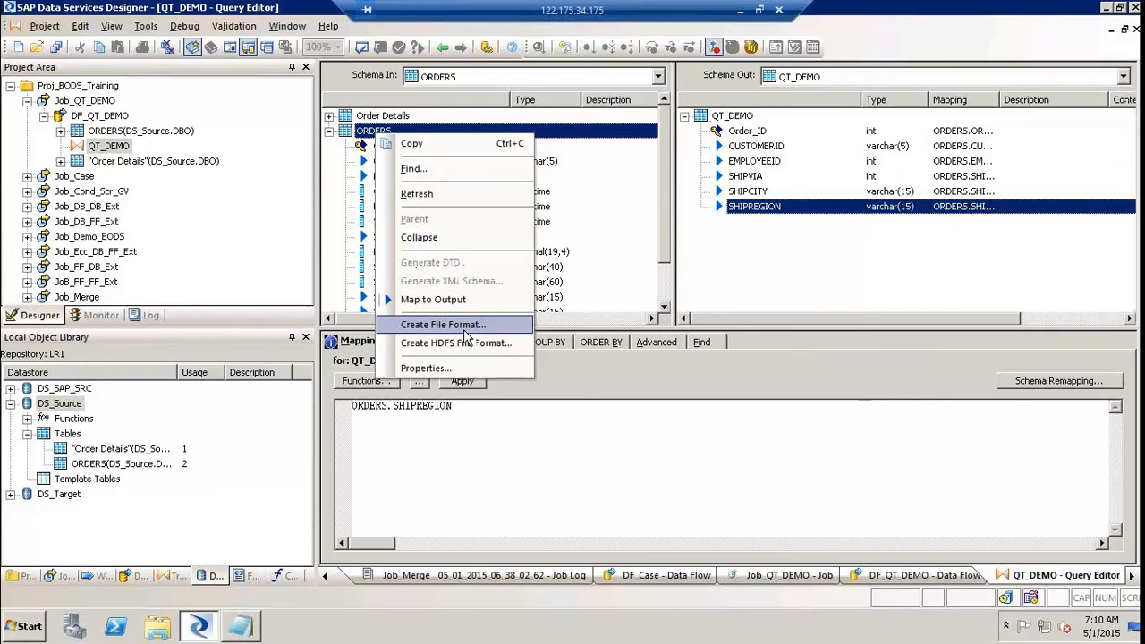
{"action": "left_click", "coordinate": [741, 118]}
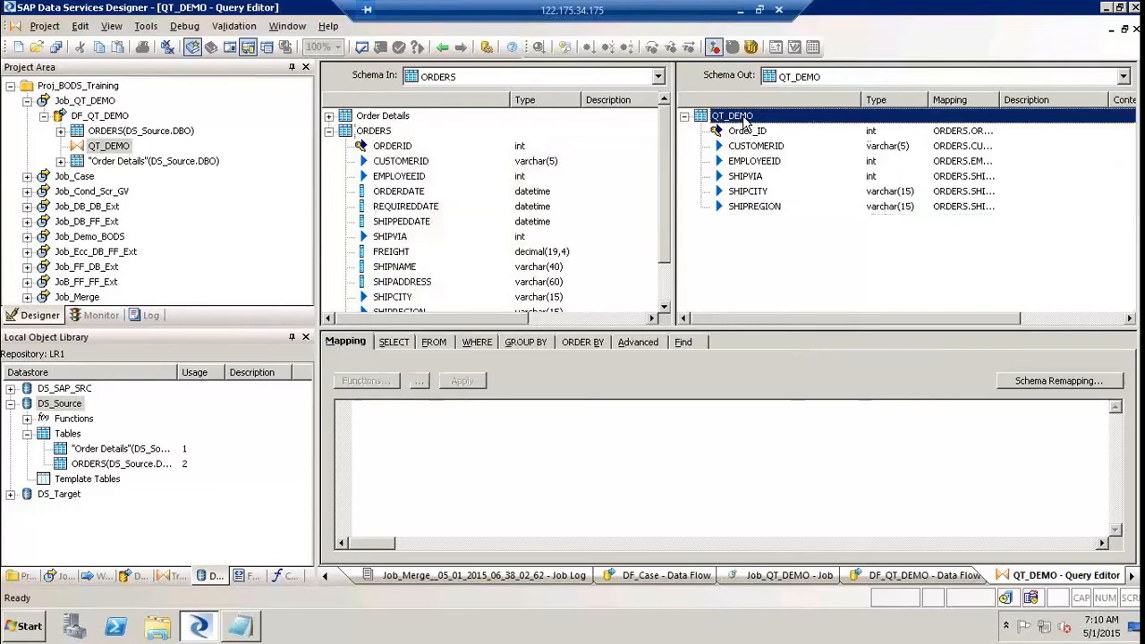
{"action": "right_click", "coordinate": [745, 121]}
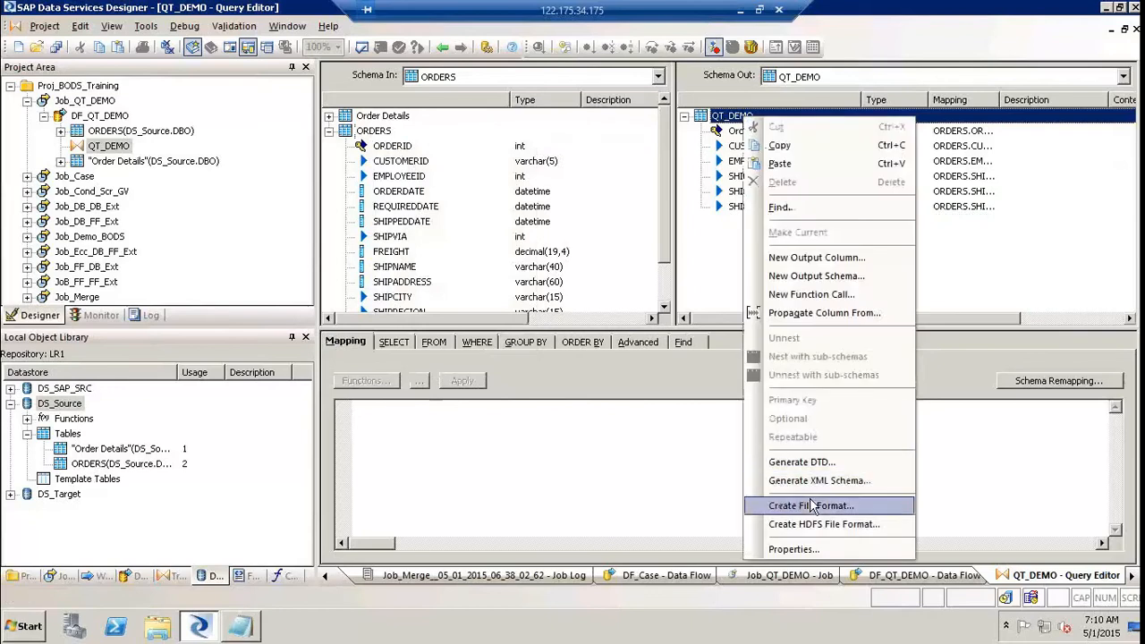
{"action": "left_click", "coordinate": [388, 134]}
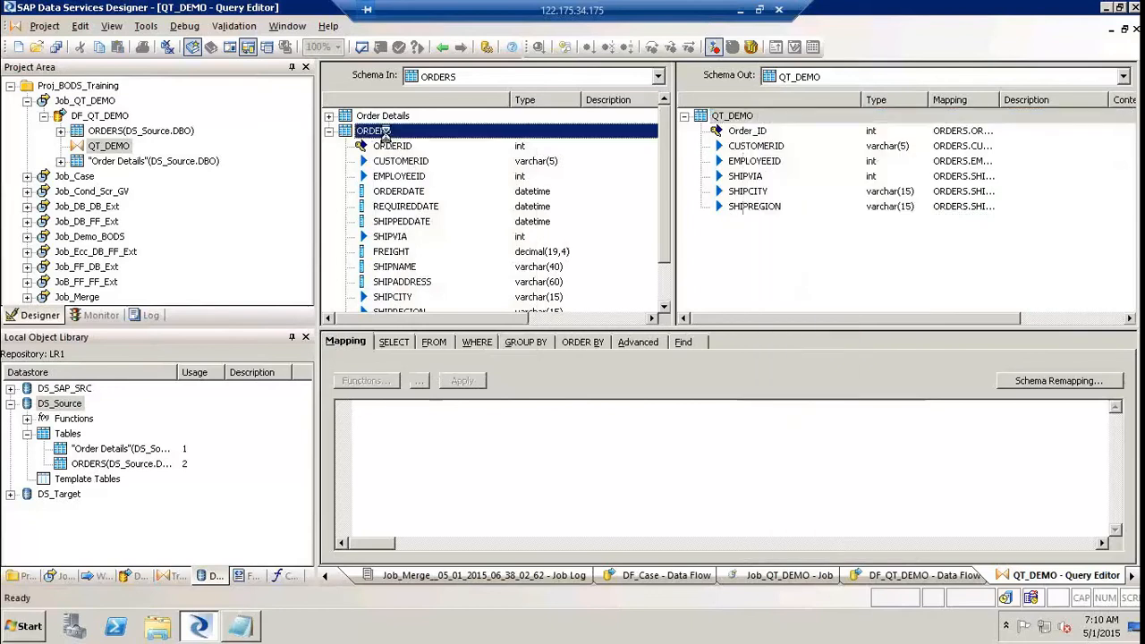
{"action": "right_click", "coordinate": [387, 135]}
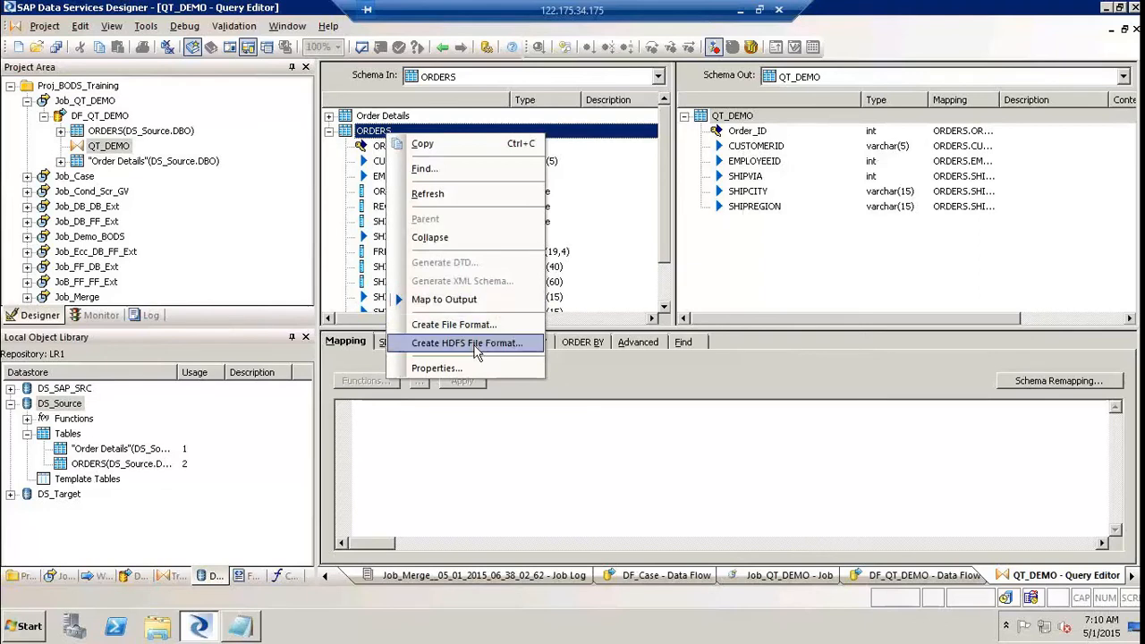
{"action": "left_click", "coordinate": [461, 368]}
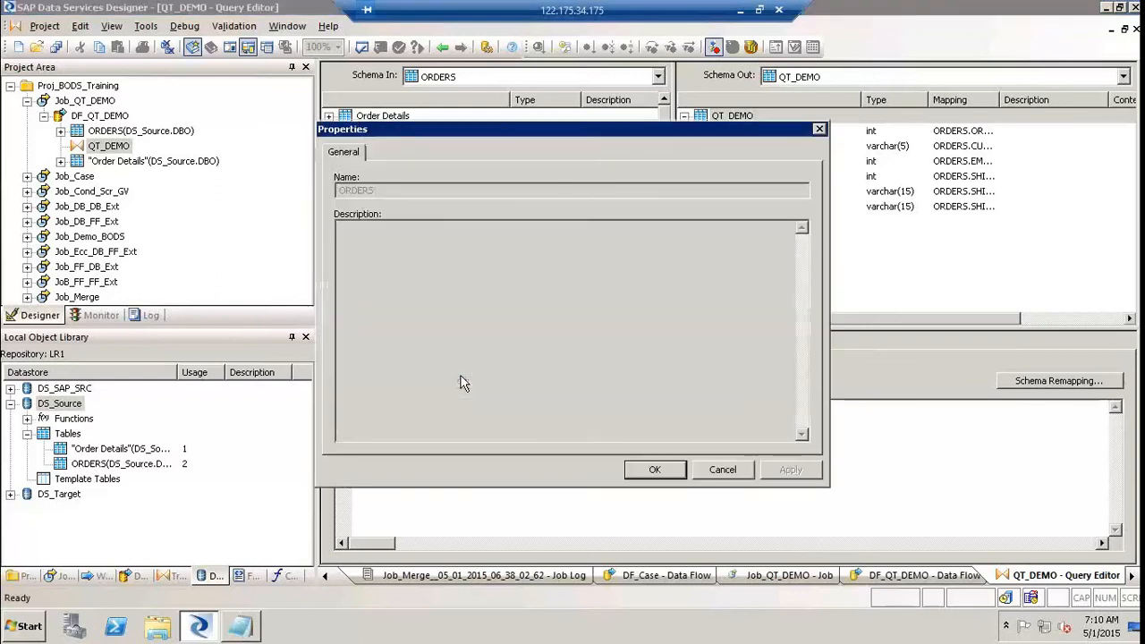
{"action": "left_click", "coordinate": [722, 470]}
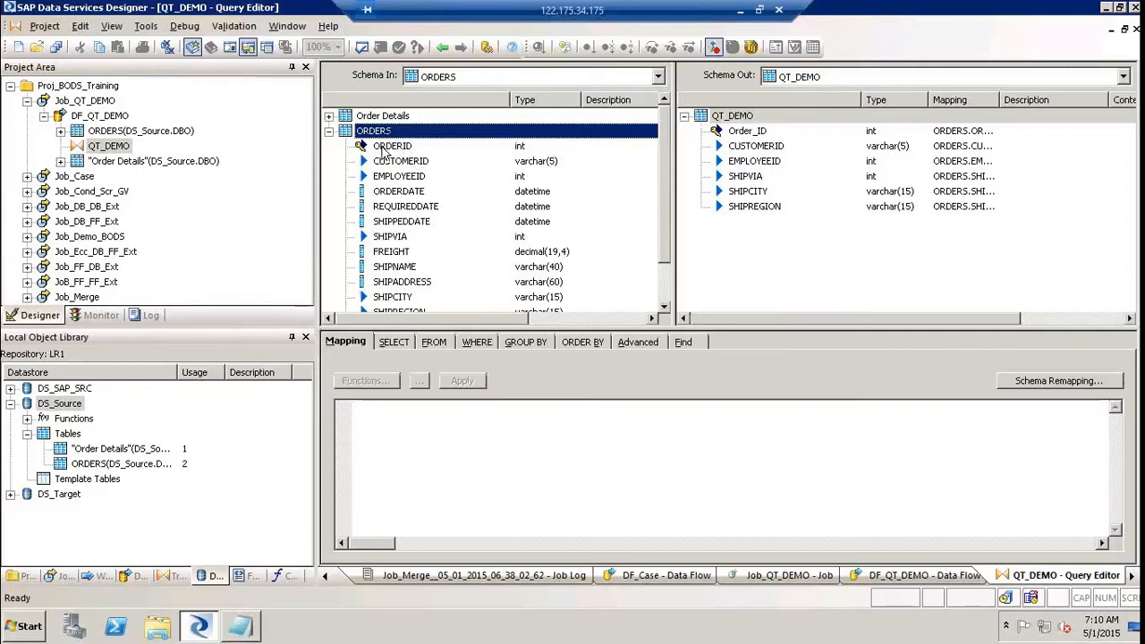
Step: Copy the ORDERID column from the ORDERS input table into the QT_DEMO output schema and delete the copy
{"action": "right_click", "coordinate": [385, 151]}
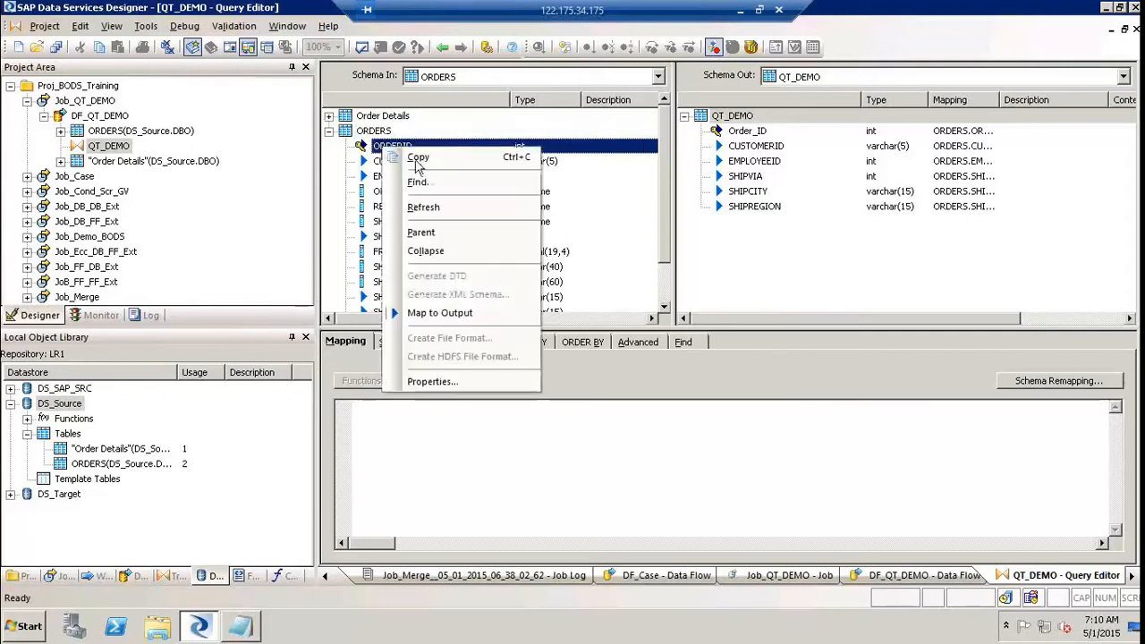
{"action": "left_click", "coordinate": [436, 167]}
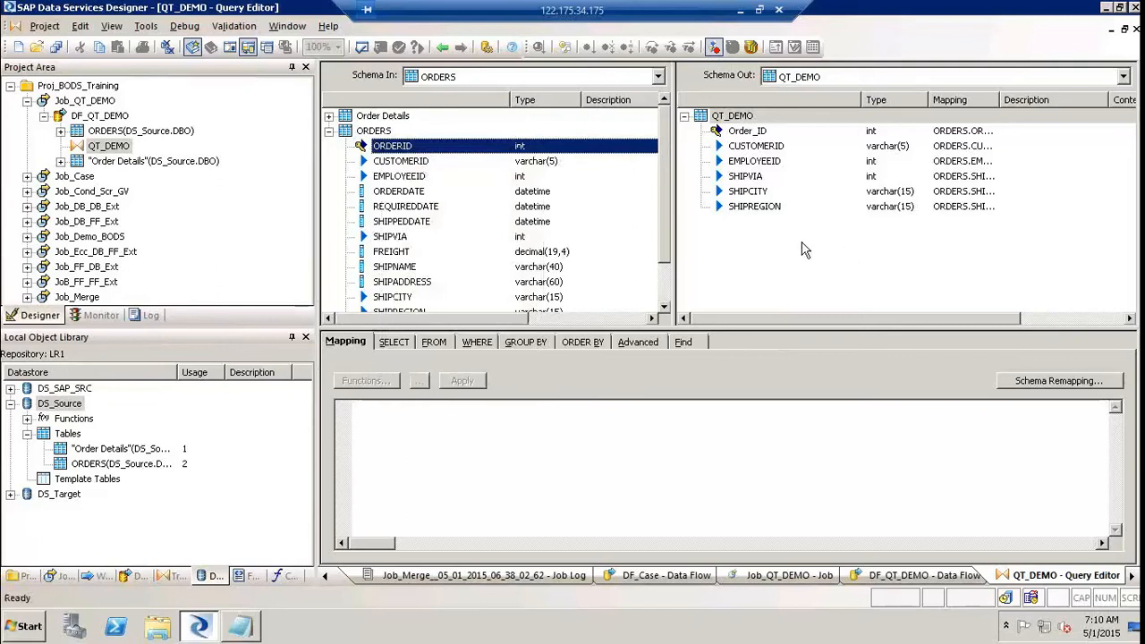
{"action": "left_click", "coordinate": [758, 249]}
{"action": "right_click", "coordinate": [759, 248]}
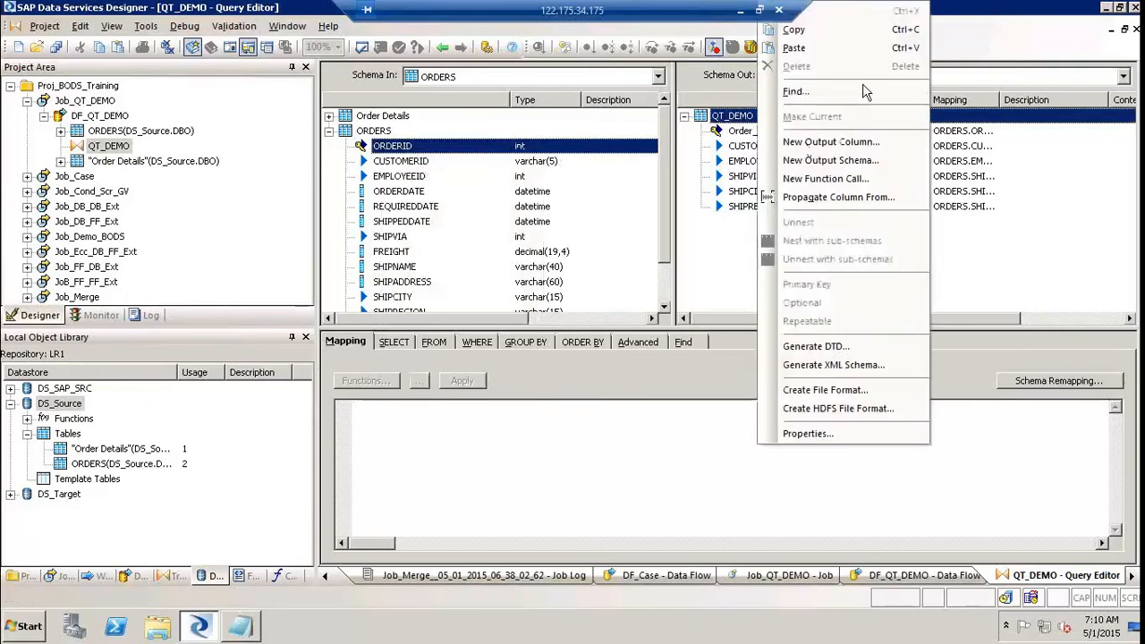
{"action": "left_click", "coordinate": [844, 49]}
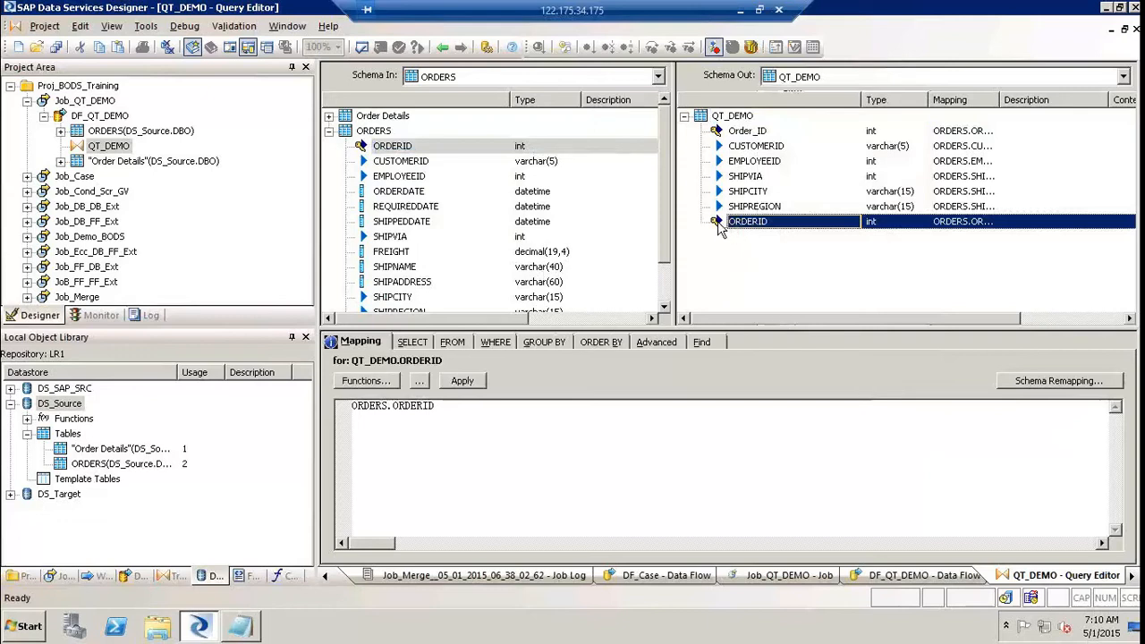
{"action": "key", "text": "Delete"}
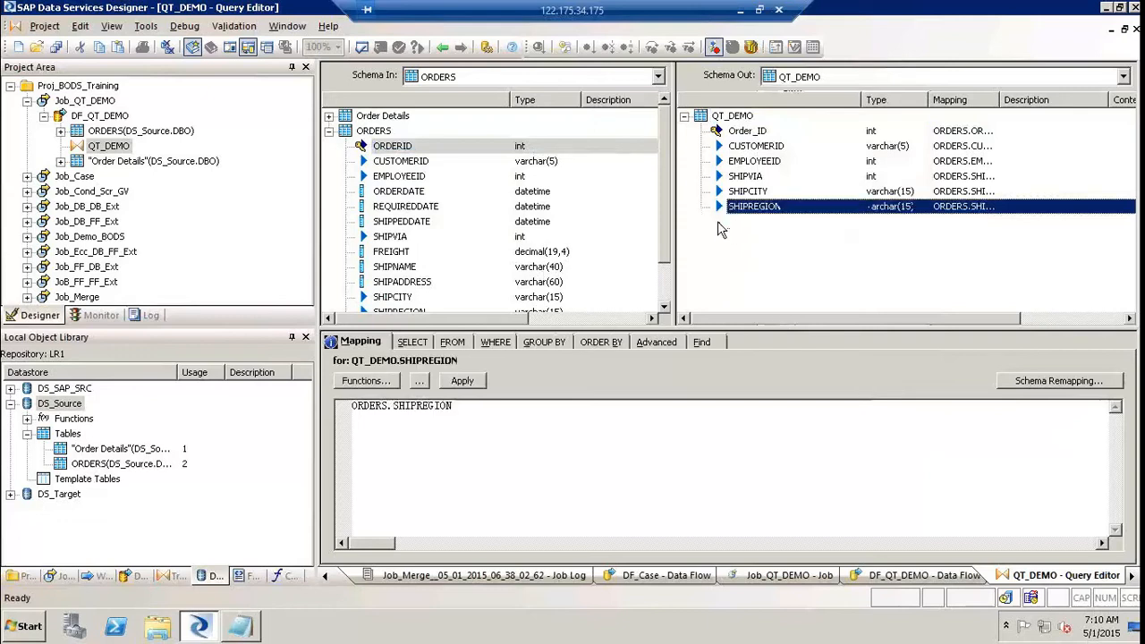
Step: Search the input schema column names for "id", stepping through several matches, and close the column search
{"action": "right_click", "coordinate": [426, 150]}
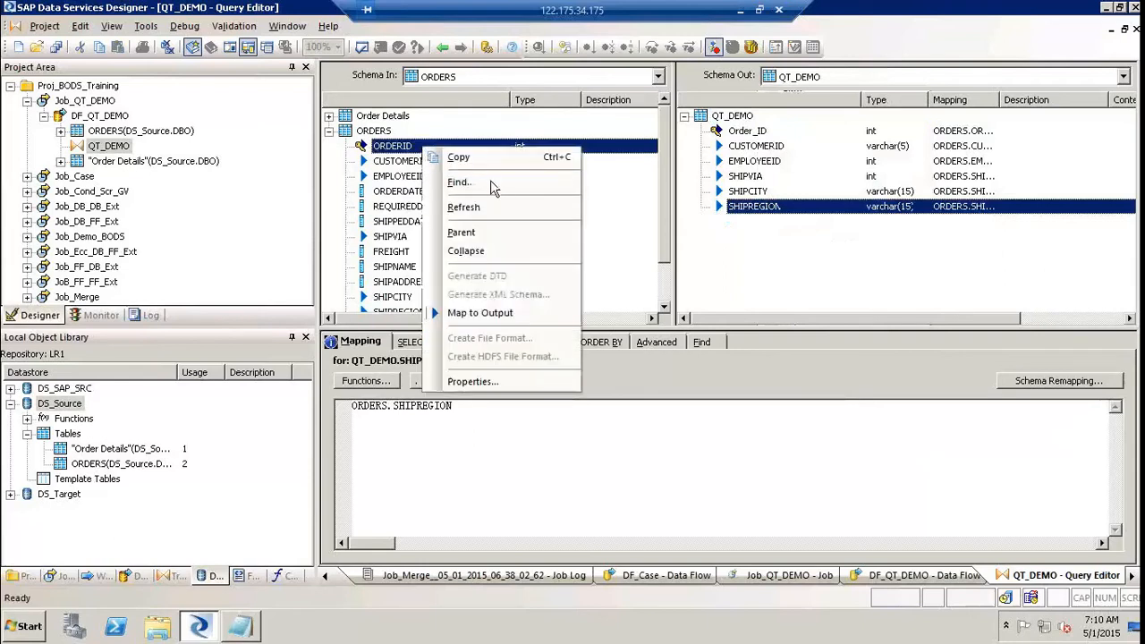
{"action": "left_click", "coordinate": [490, 183]}
{"action": "type", "text": "id"}
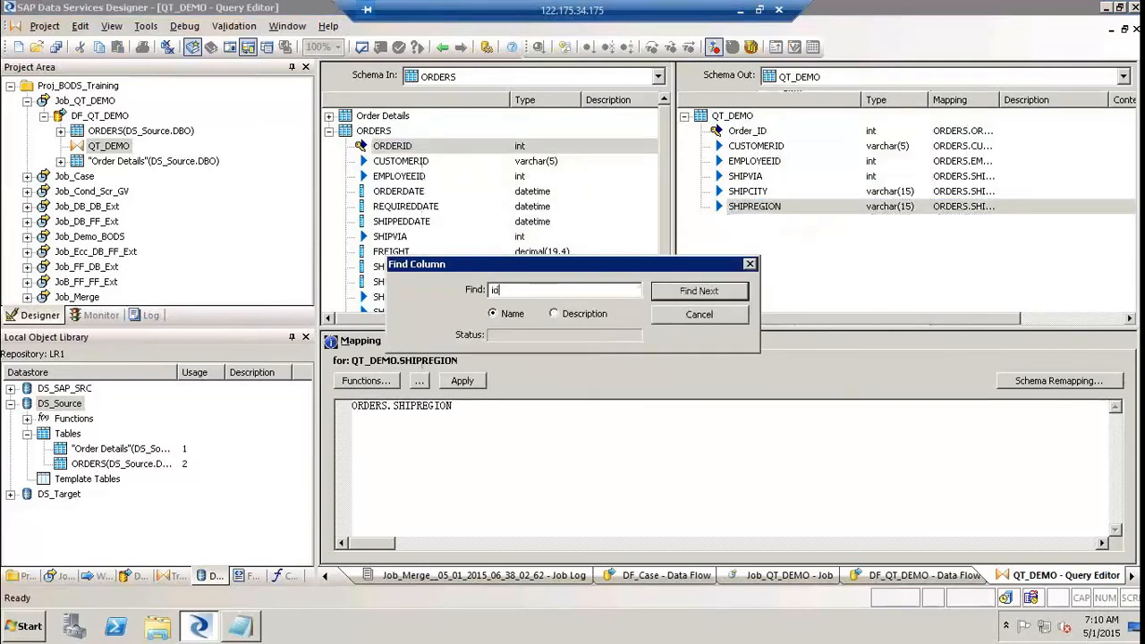
{"action": "key", "text": "Return"}
{"action": "key", "text": "Return"}
{"action": "key", "text": "Return"}
{"action": "key", "text": "Return"}
{"action": "key", "text": "Return"}
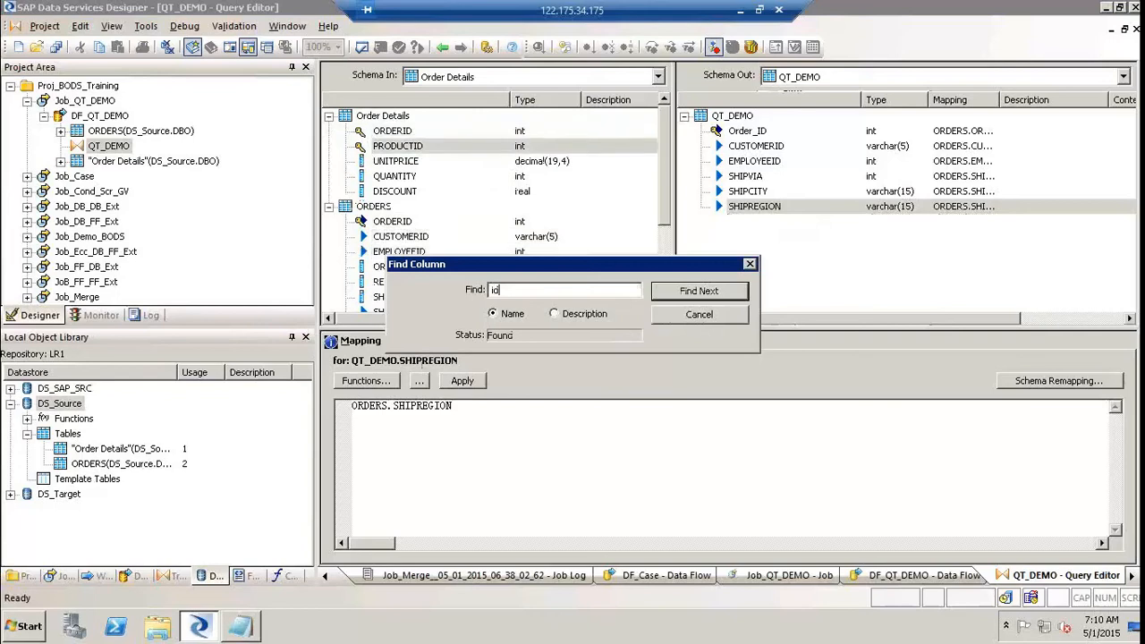
{"action": "left_click", "coordinate": [699, 320]}
Step: Locate the parent table of the ORDERS columns CUSTOMERID and SHIPCOUNTRY with the Parent command
{"action": "left_click", "coordinate": [397, 237]}
{"action": "right_click", "coordinate": [396, 237]}
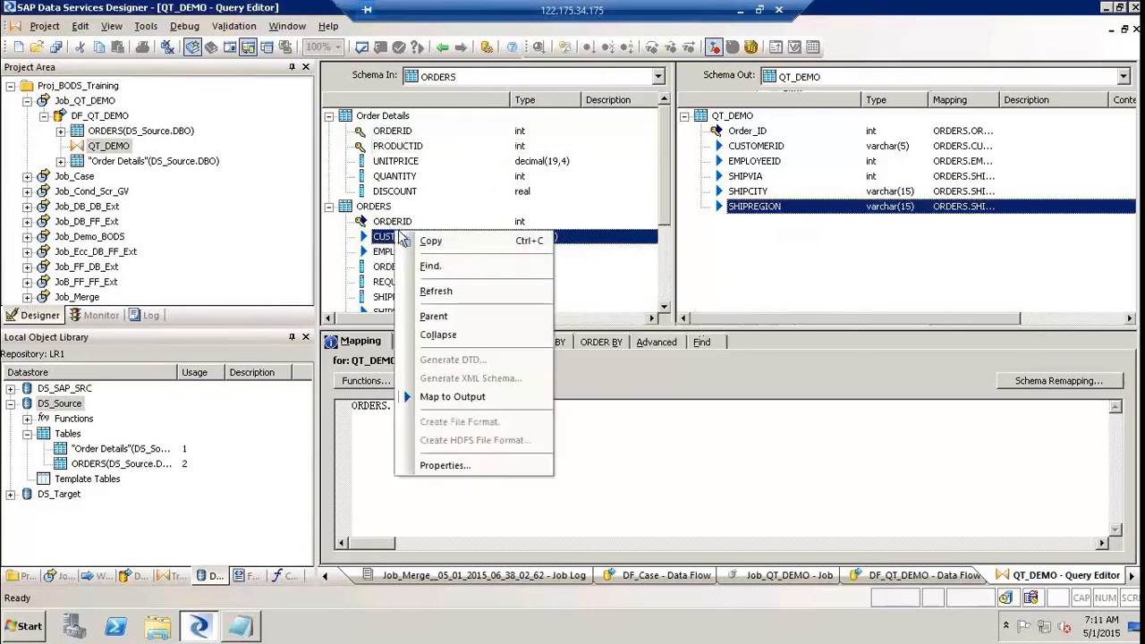
{"action": "left_click", "coordinate": [478, 318]}
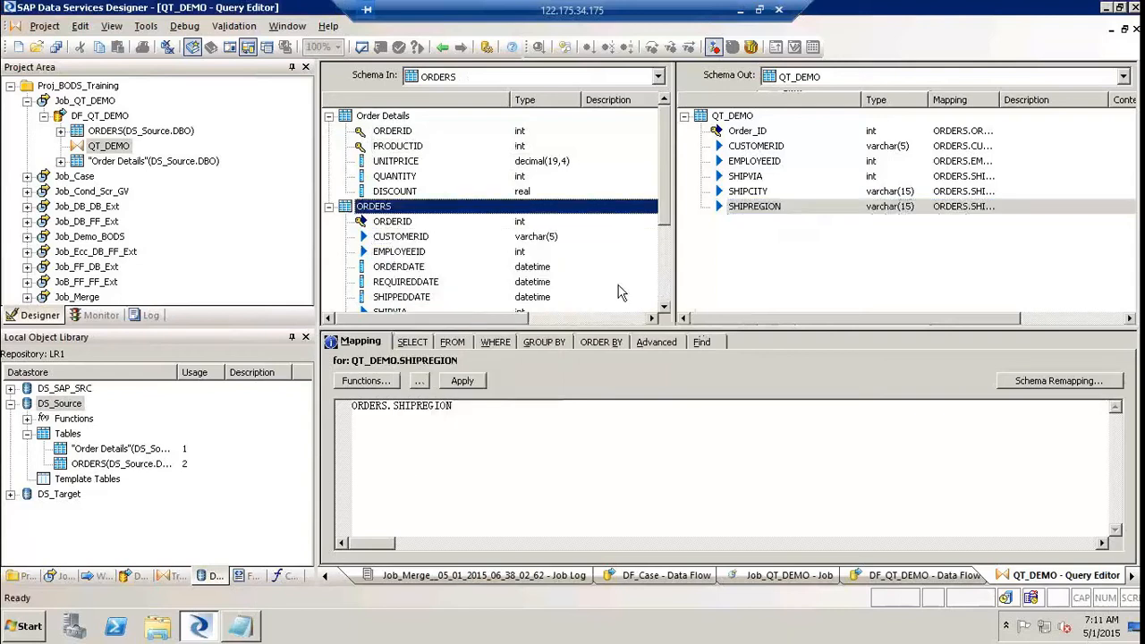
{"action": "scroll", "coordinate": [671, 295], "scroll_direction": "down", "scroll_amount": 3}
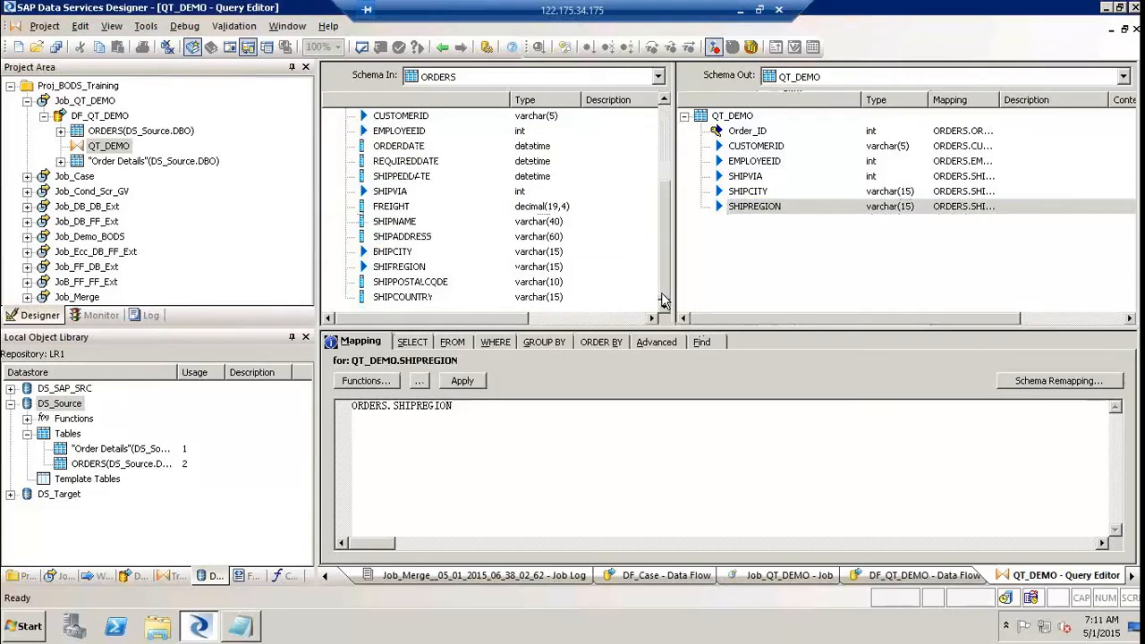
{"action": "left_click", "coordinate": [401, 300]}
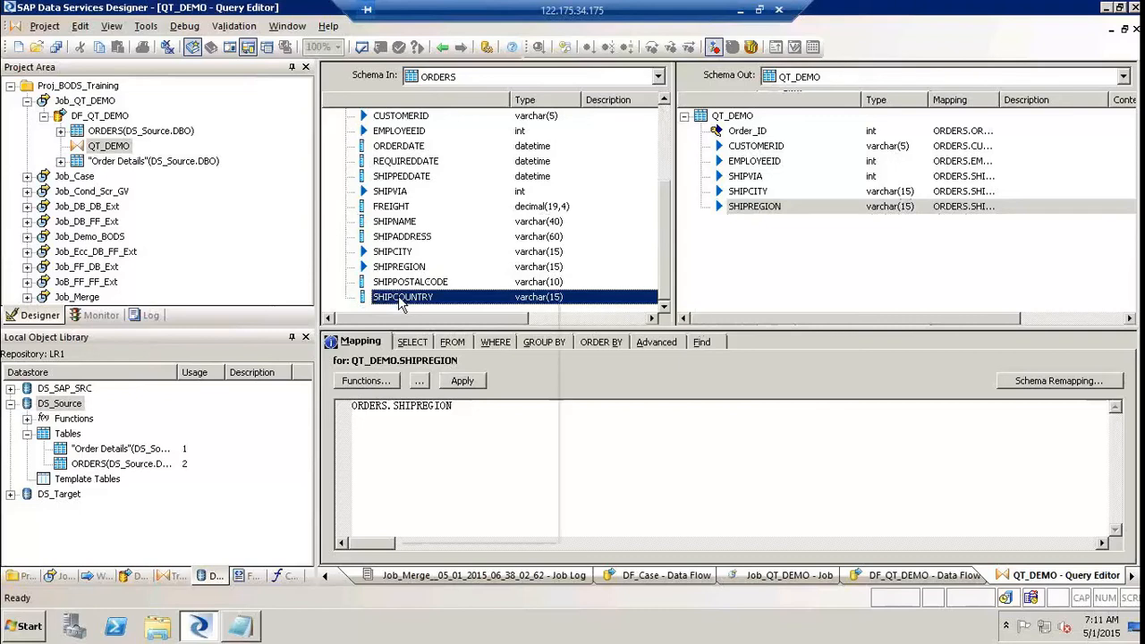
{"action": "right_click", "coordinate": [401, 302]}
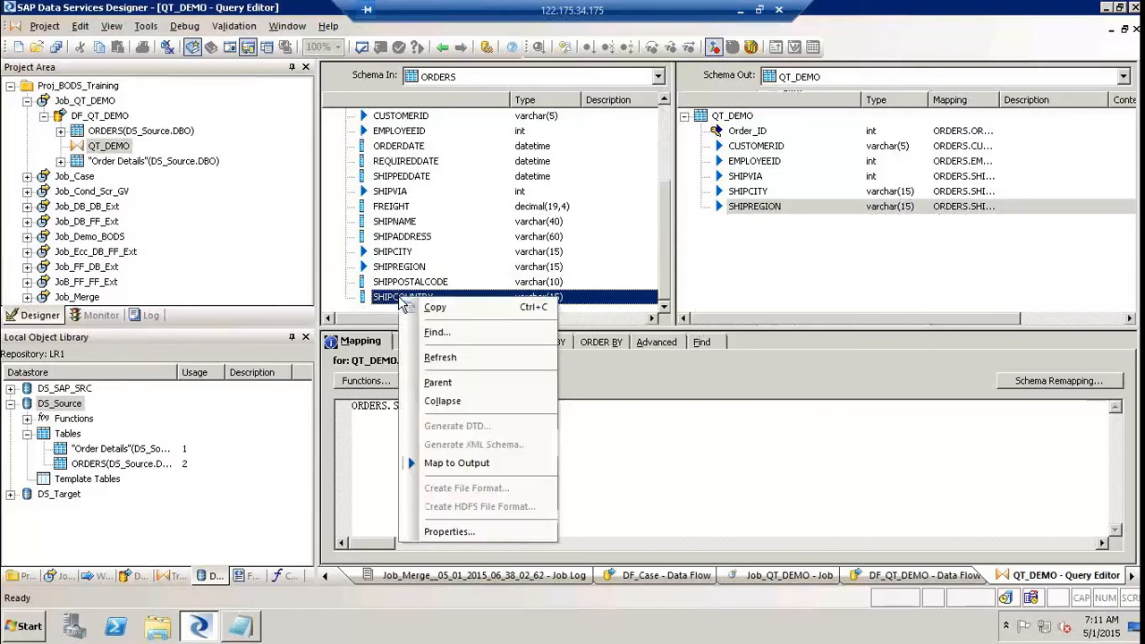
{"action": "left_click", "coordinate": [456, 386]}
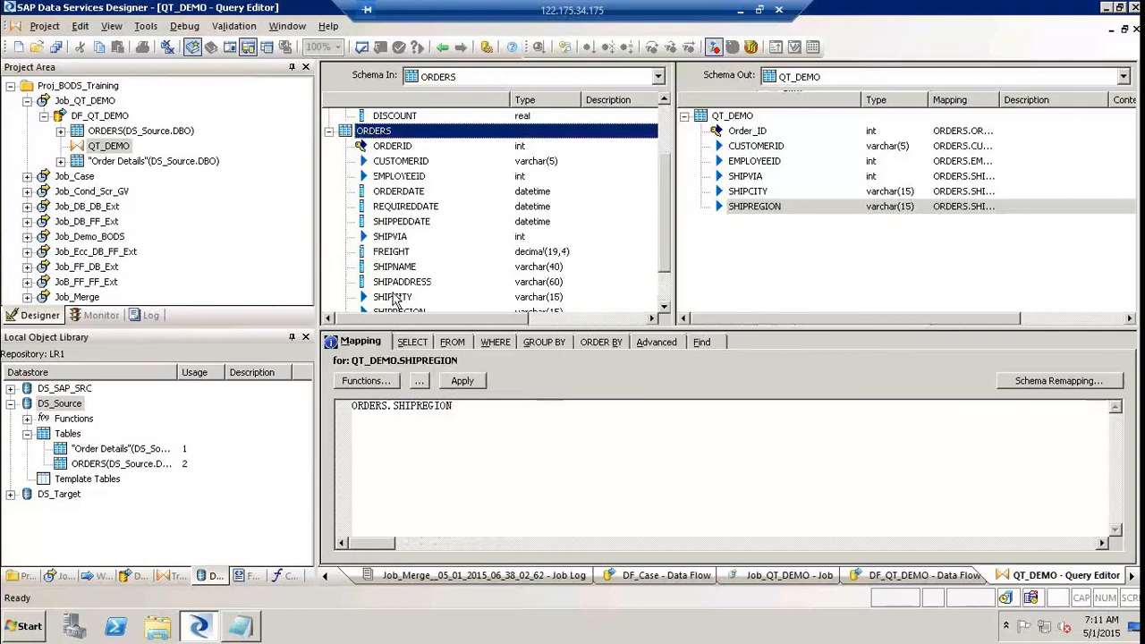
Step: Collapse the input schema from the SHIPCOUNTRY column with the Collapse command and expand the ORDERS table again
{"action": "scroll", "coordinate": [662, 331], "scroll_direction": "down", "scroll_amount": 1}
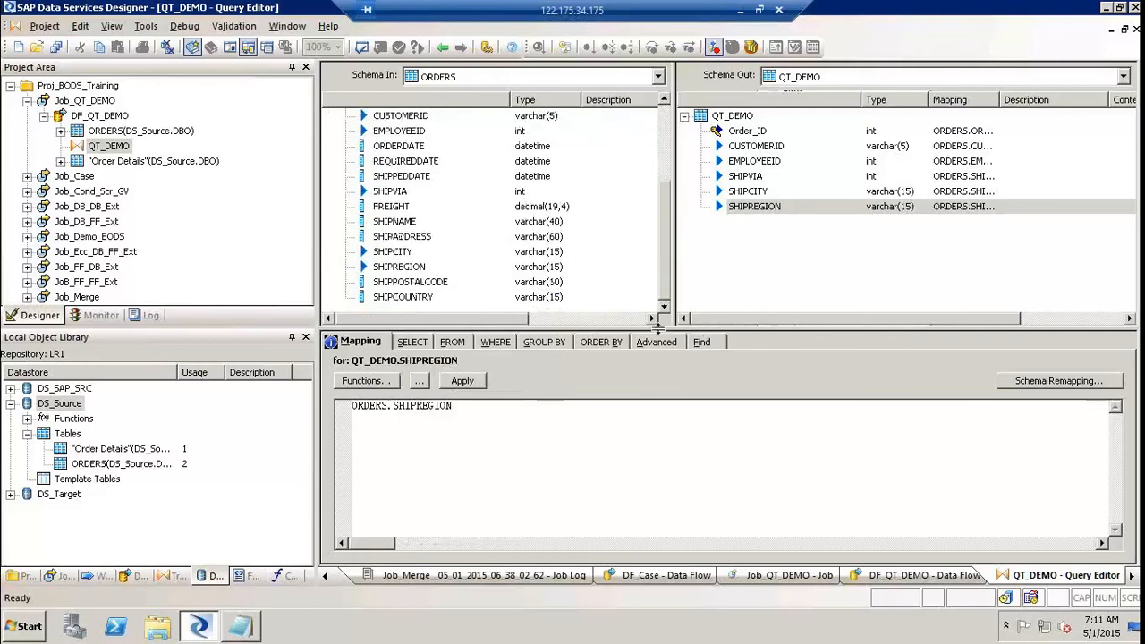
{"action": "right_click", "coordinate": [409, 303]}
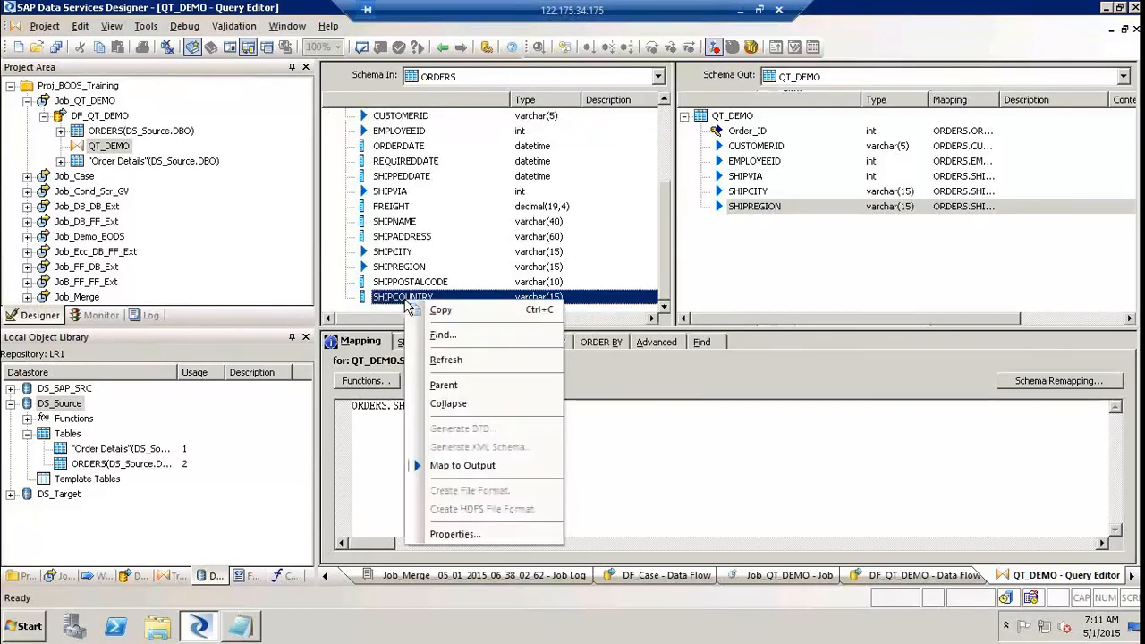
{"action": "left_click", "coordinate": [468, 405]}
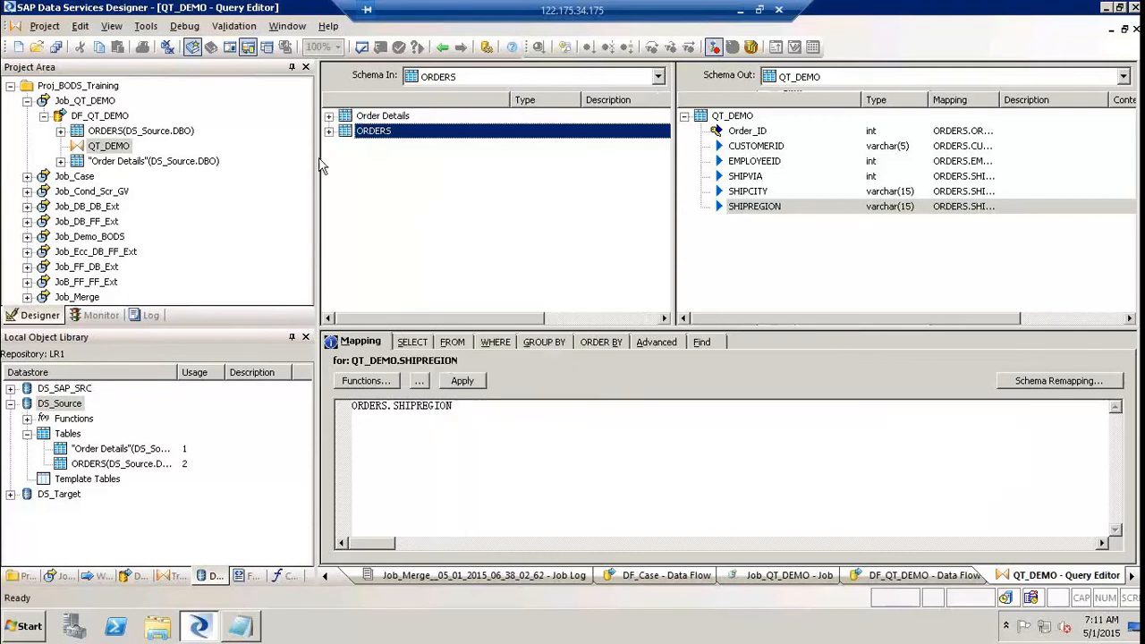
{"action": "left_click", "coordinate": [330, 133]}
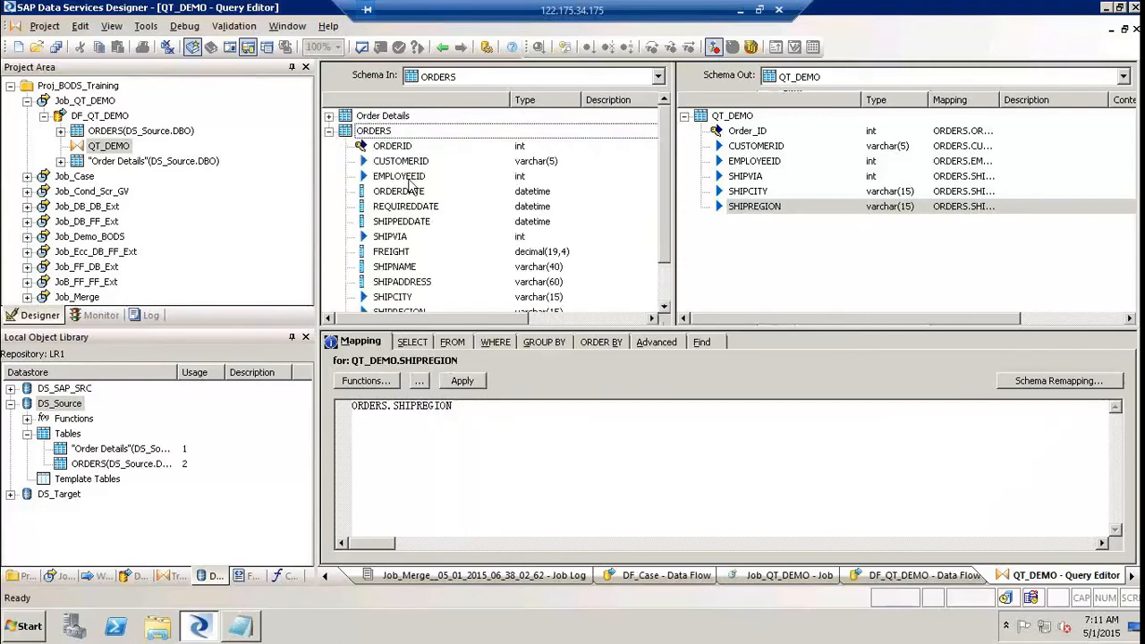
Step: Map the ORDERS column SHIPVIA to the QT_DEMO output a second time and select both output columns mapped from it
{"action": "right_click", "coordinate": [391, 238]}
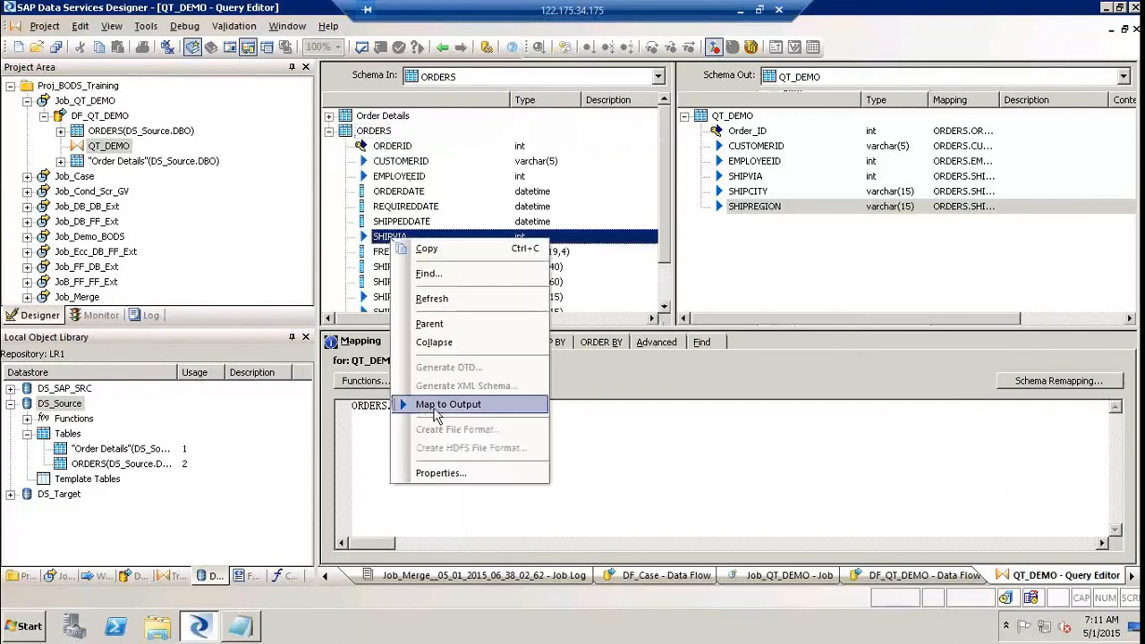
{"action": "left_click", "coordinate": [435, 408]}
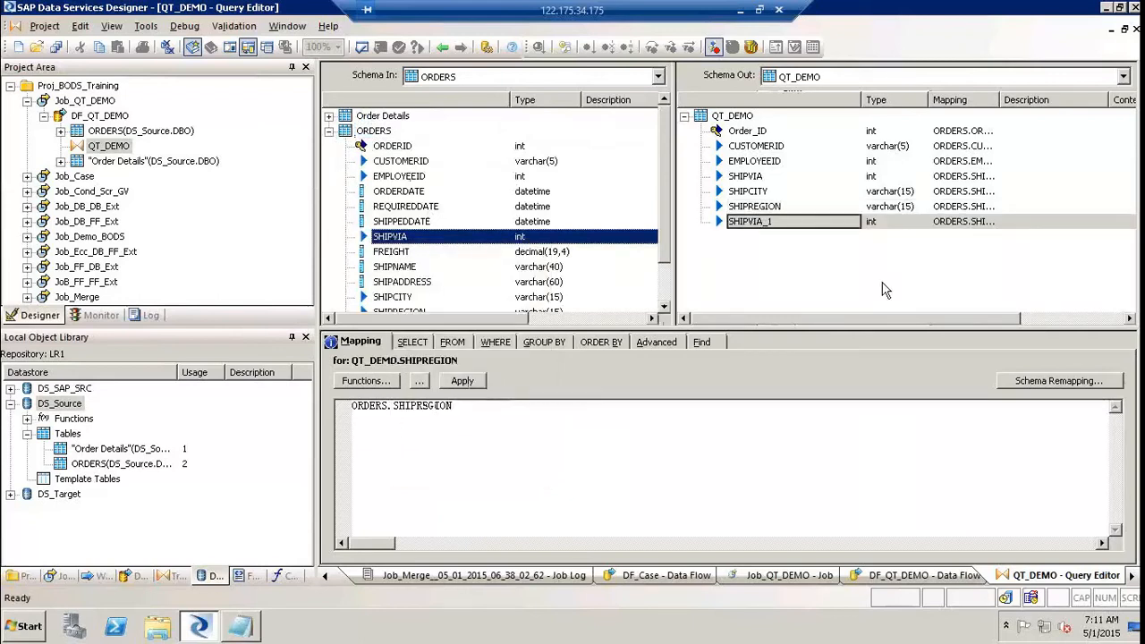
{"action": "left_click", "coordinate": [750, 176]}
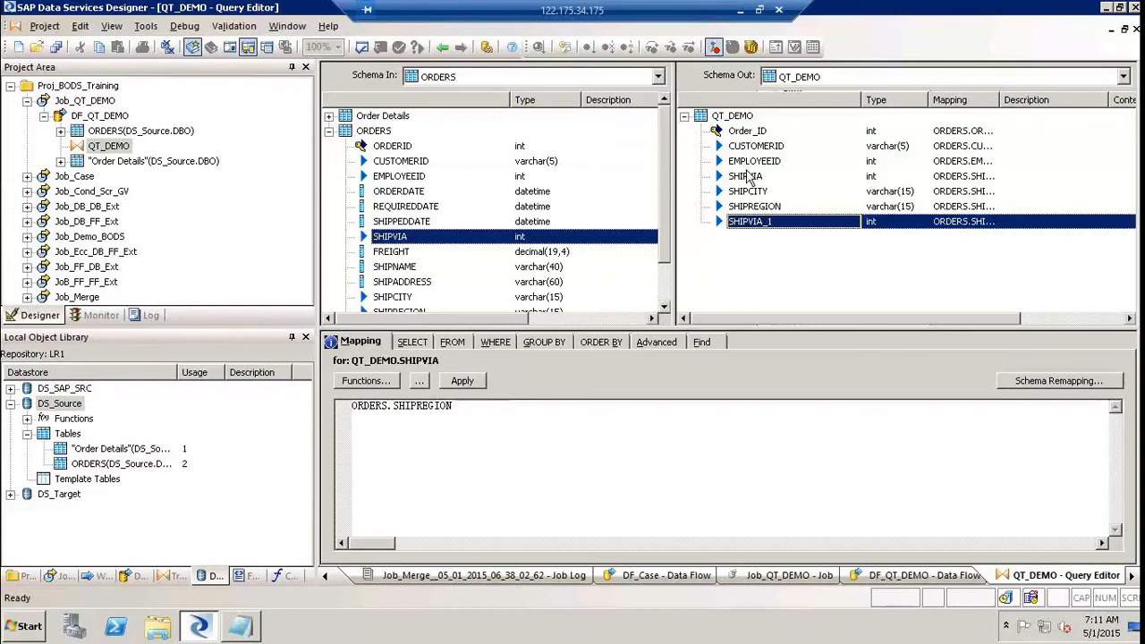
{"action": "left_click", "coordinate": [765, 226], "text": "ctrl"}
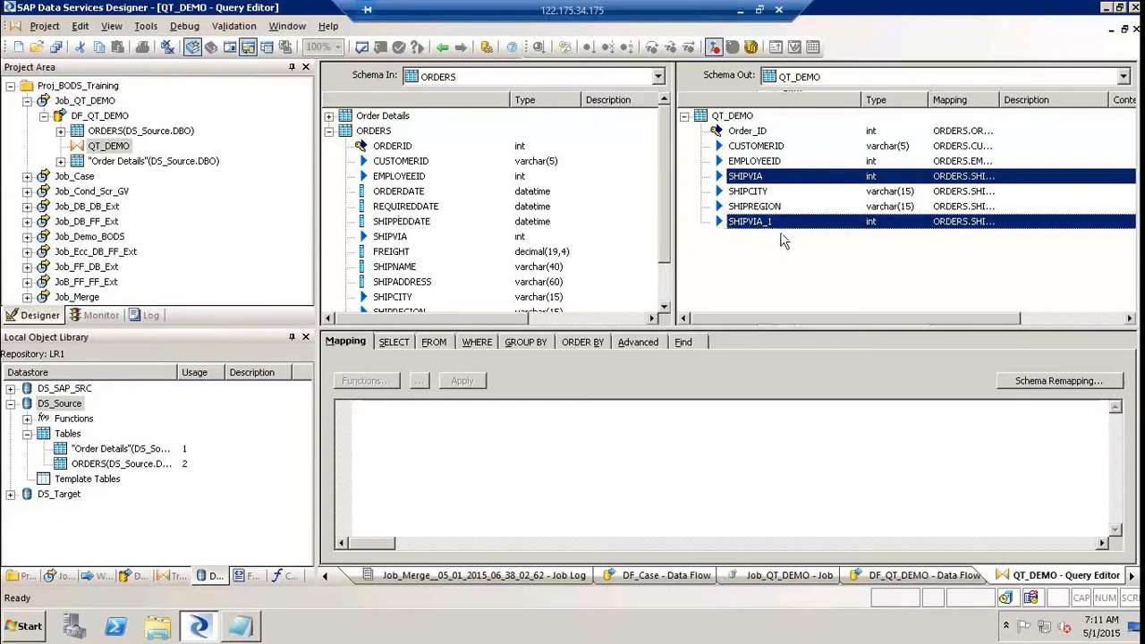
Step: Rename the QT_DEMO output column SHIPVIA to SHIPVIA_old
{"action": "left_click", "coordinate": [774, 178]}
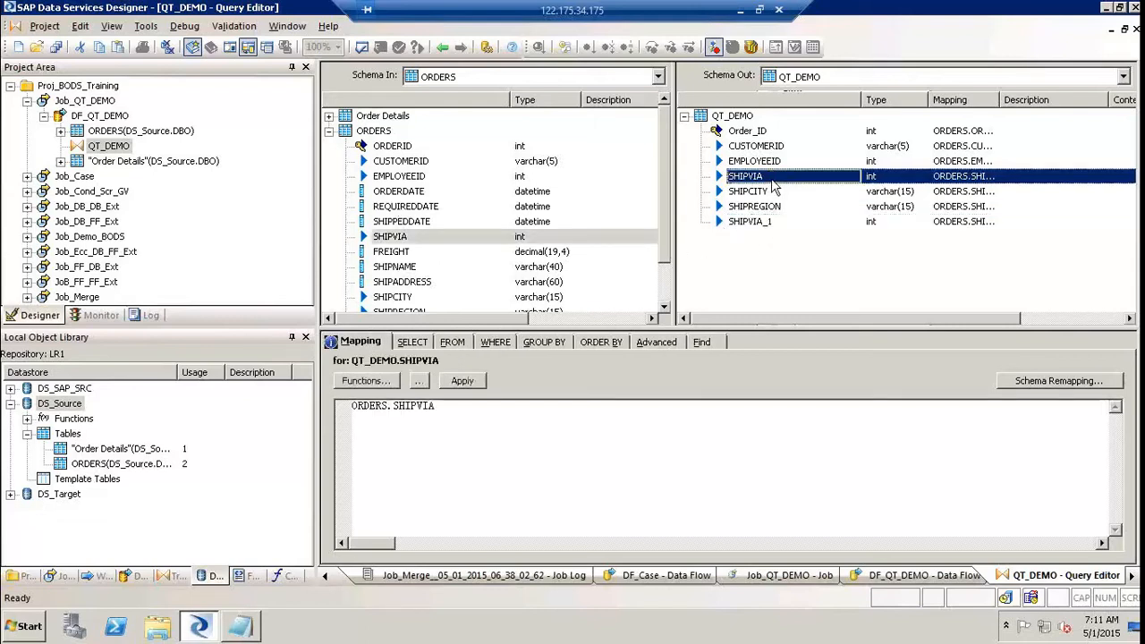
{"action": "left_click", "coordinate": [773, 178]}
{"action": "left_click", "coordinate": [773, 178]}
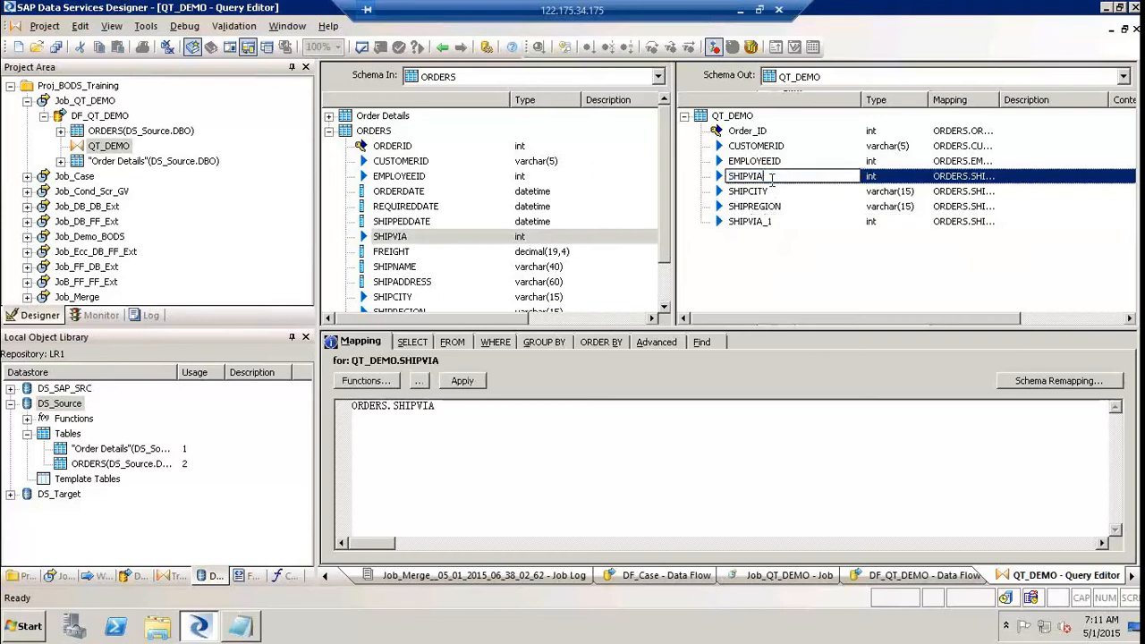
{"action": "type", "text": "_old"}
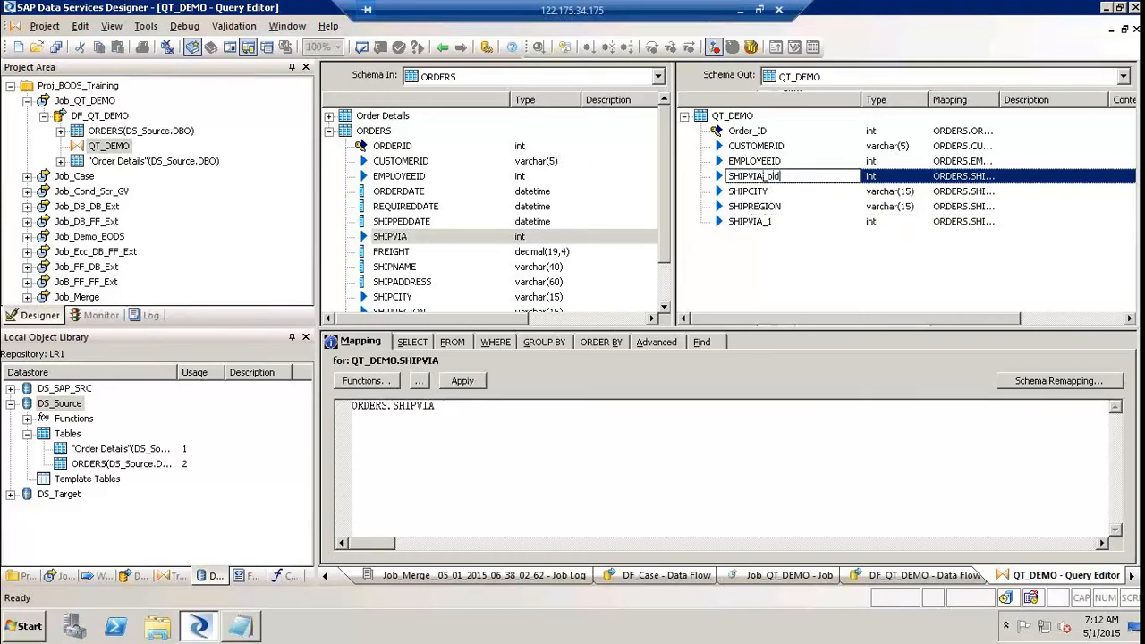
{"action": "left_click", "coordinate": [765, 237]}
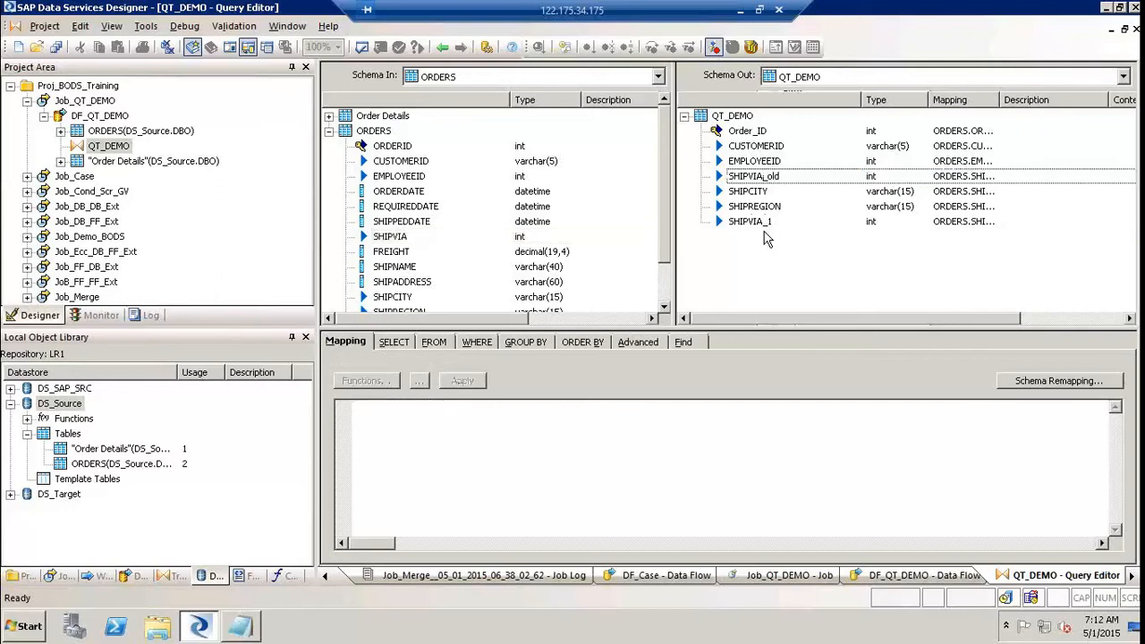
Step: Rename the second mapped output column, SHIPVIA_1, to SHIPVIA_new
{"action": "left_click", "coordinate": [759, 222]}
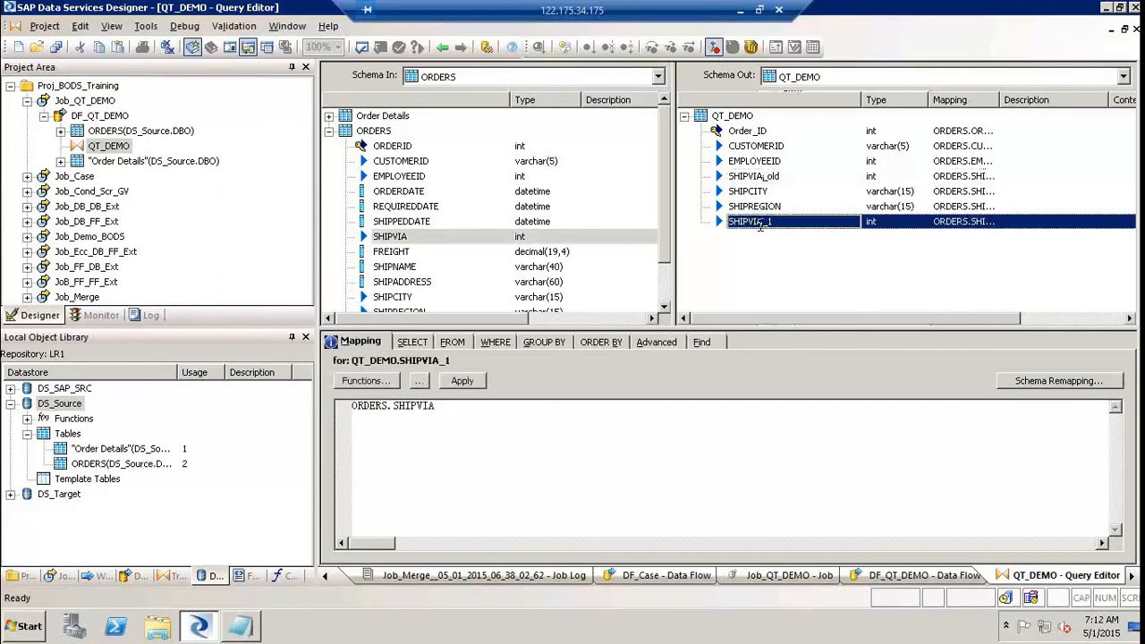
{"action": "left_click", "coordinate": [760, 223]}
{"action": "left_click", "coordinate": [789, 221]}
{"action": "key", "text": "BackSpace"}
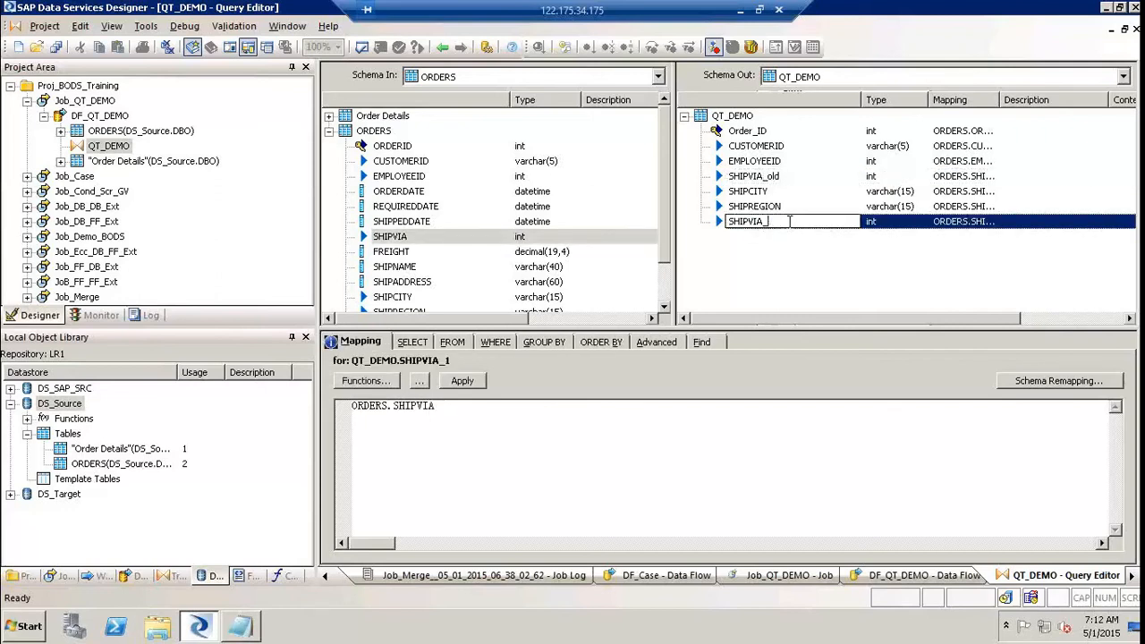
{"action": "type", "text": "new"}
{"action": "left_click", "coordinate": [736, 266]}
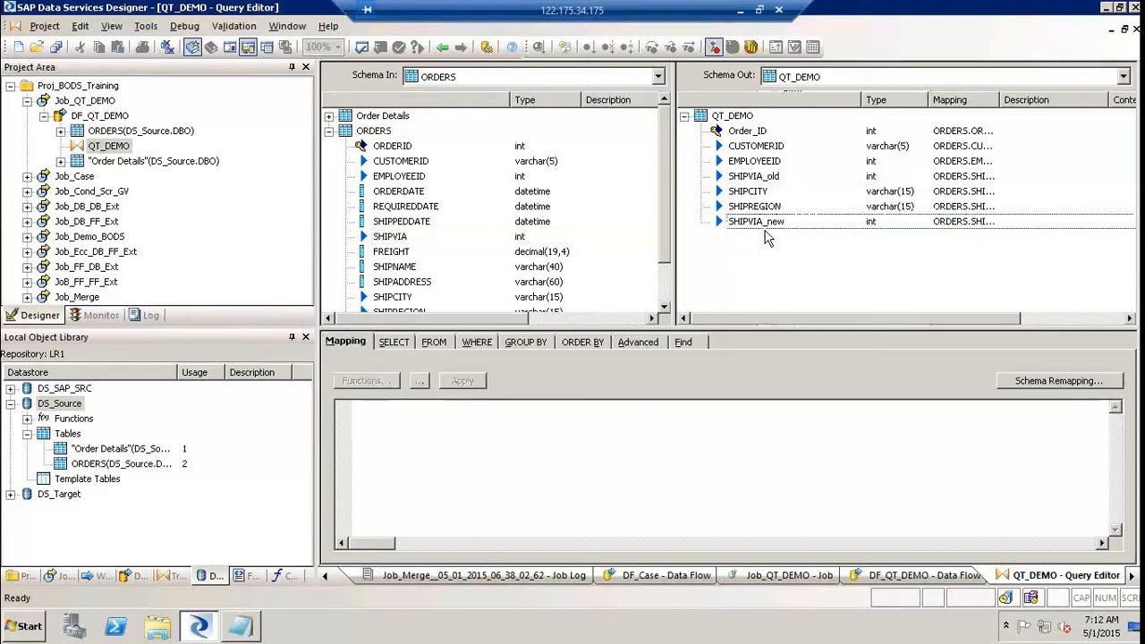
Step: View the column properties of REQUIREDDATE in the input schema, close them without changes and collapse the ORDERS table
{"action": "right_click", "coordinate": [395, 213]}
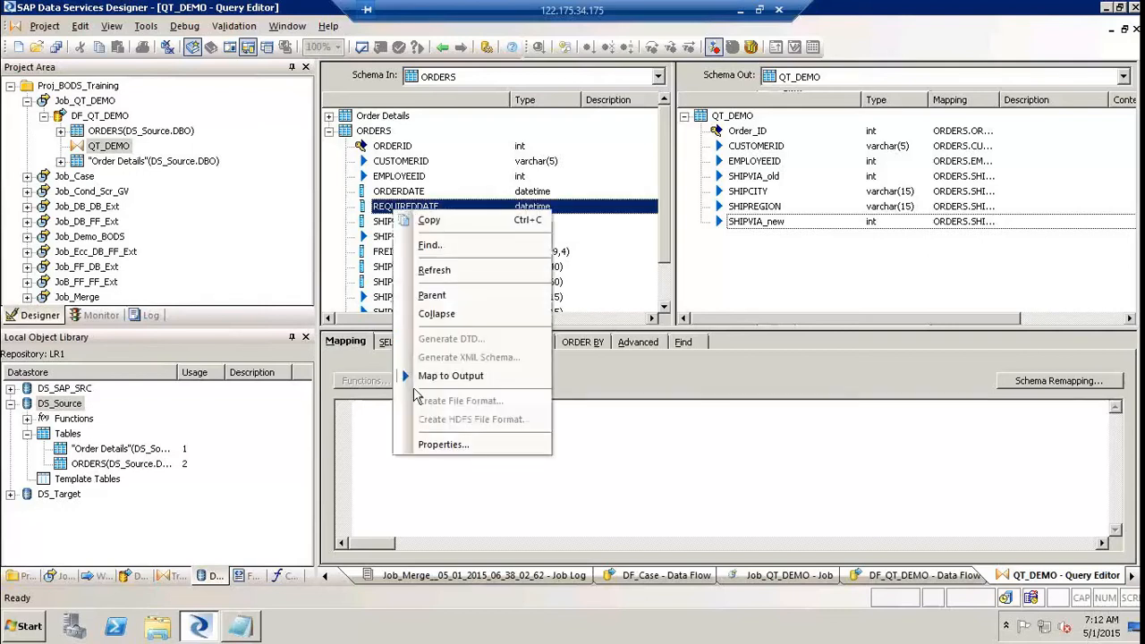
{"action": "left_click", "coordinate": [442, 444]}
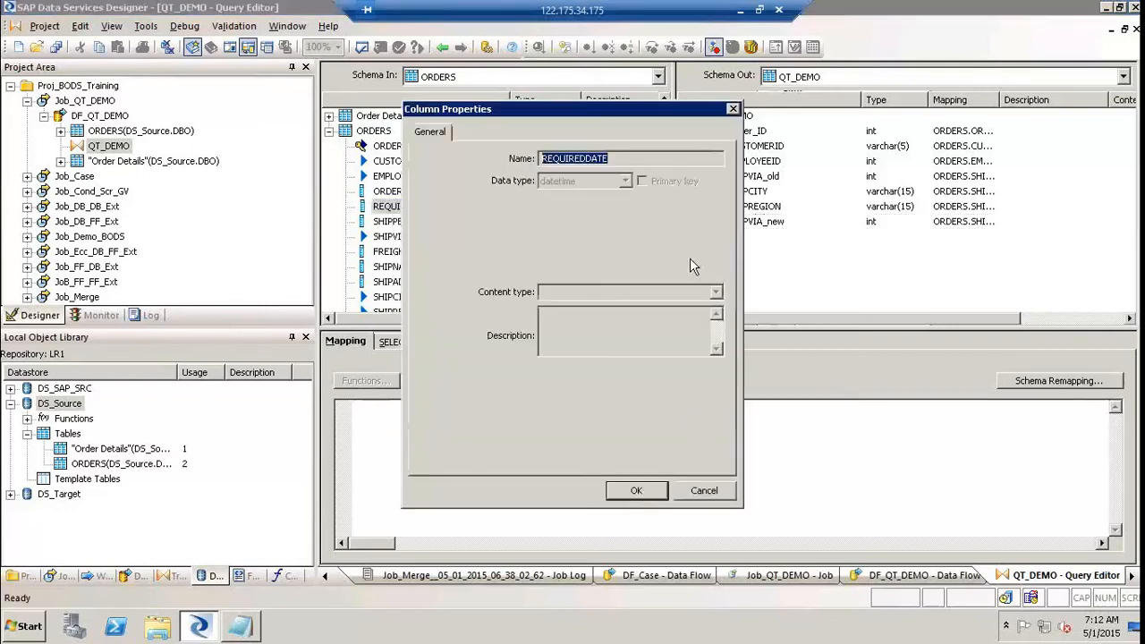
{"action": "left_click", "coordinate": [714, 491]}
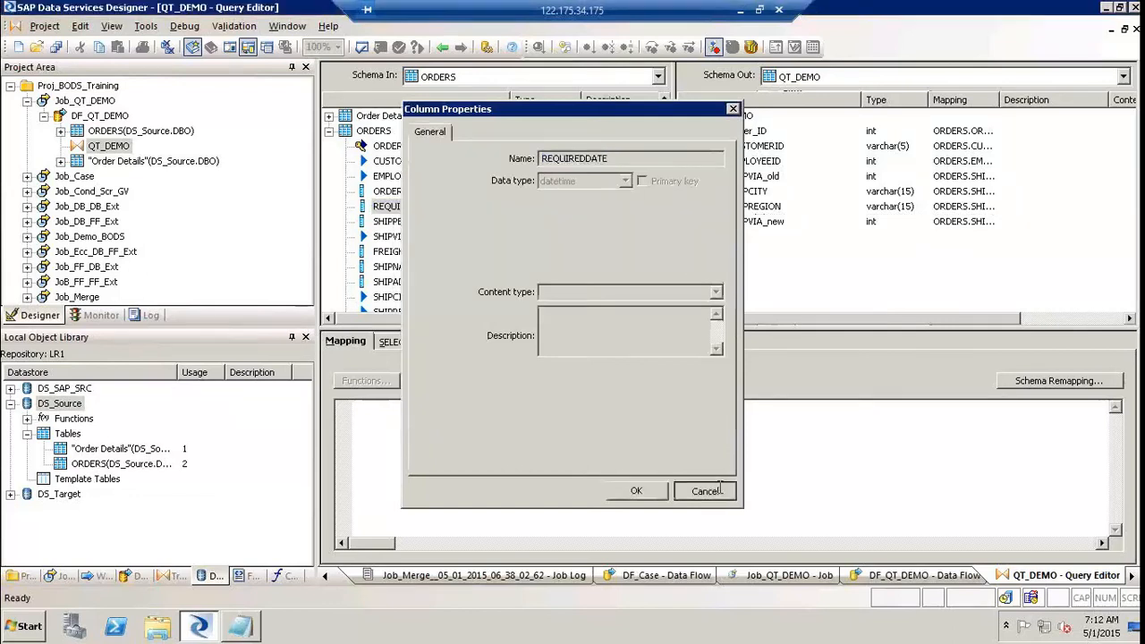
{"action": "left_click", "coordinate": [330, 132]}
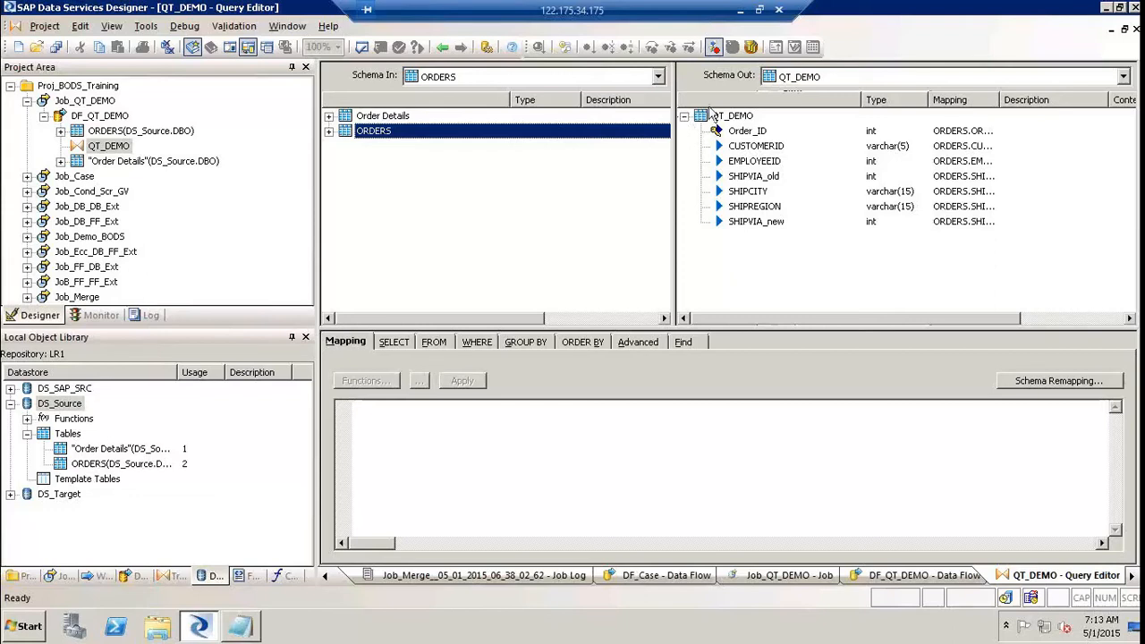
Step: Paste a copy of the QT_DEMO output schema inside itself as a nested schema and delete the pasted copy
{"action": "left_click", "coordinate": [733, 117]}
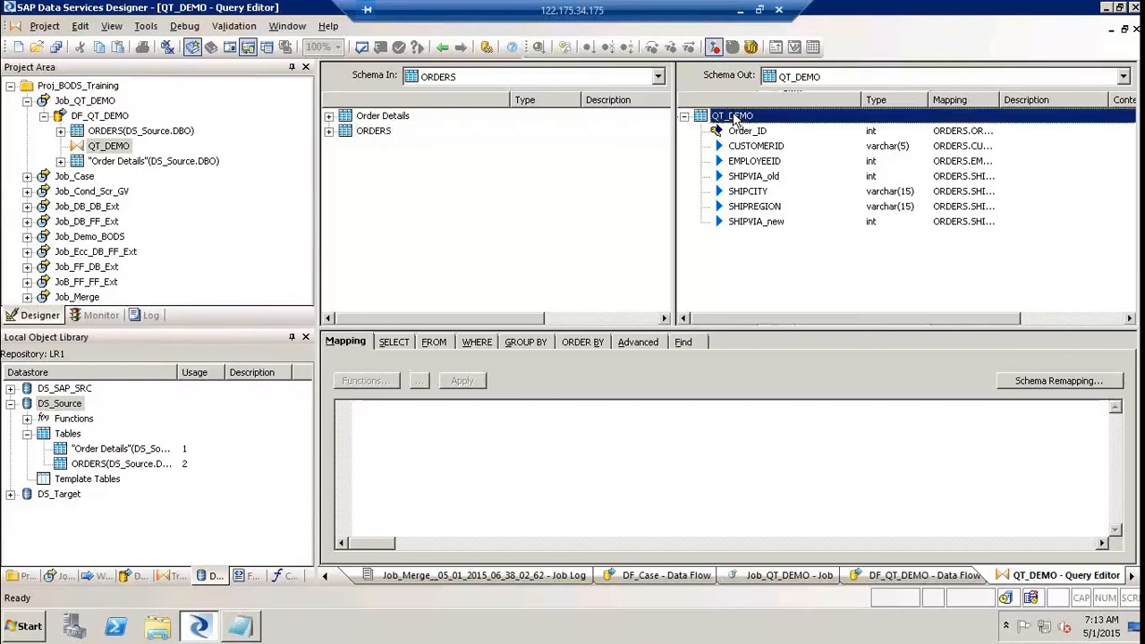
{"action": "right_click", "coordinate": [733, 114]}
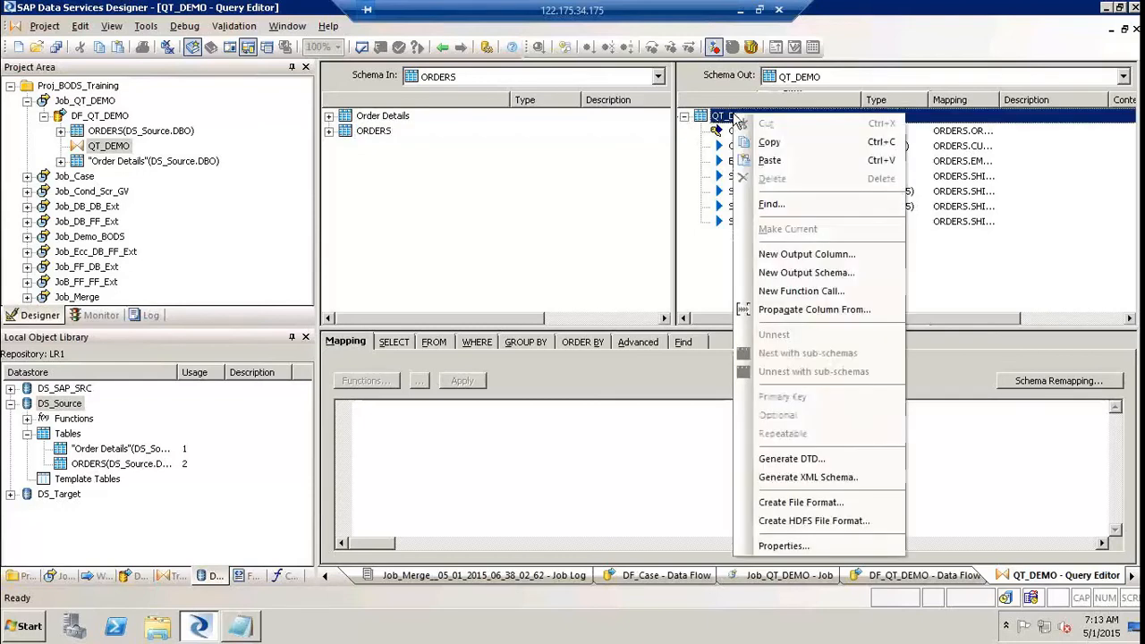
{"action": "left_click", "coordinate": [794, 145]}
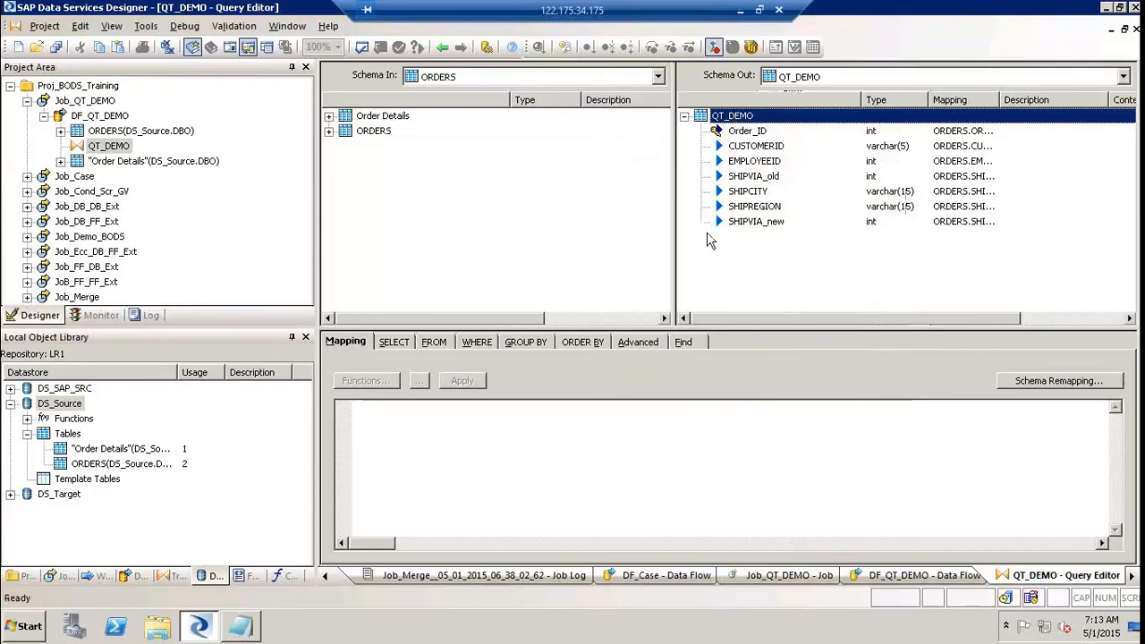
{"action": "right_click", "coordinate": [711, 239]}
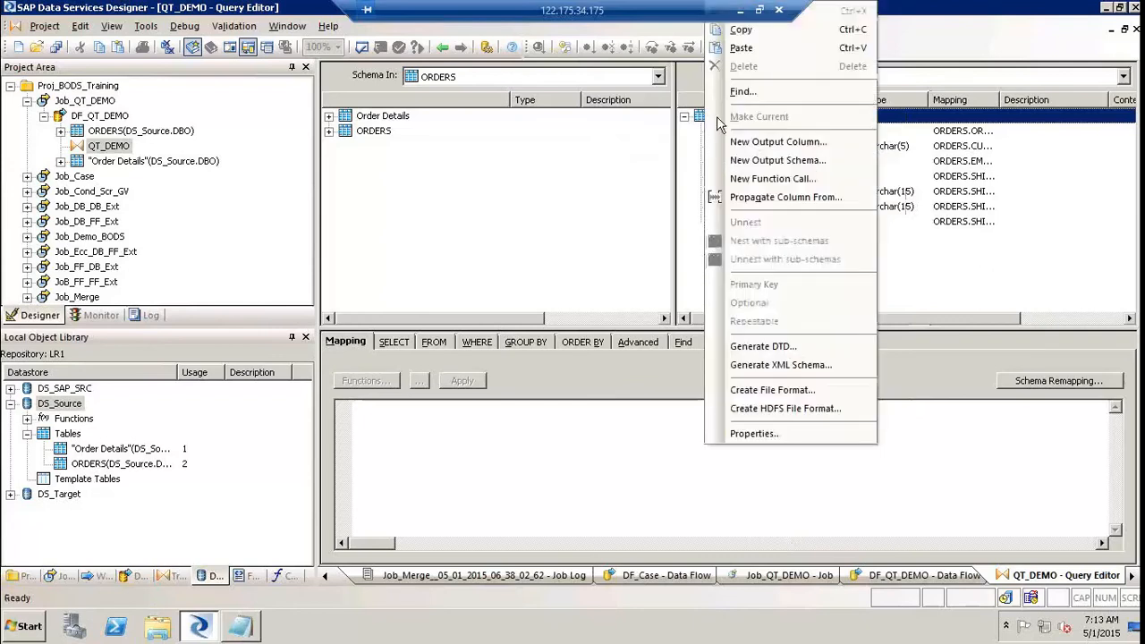
{"action": "left_click", "coordinate": [767, 49]}
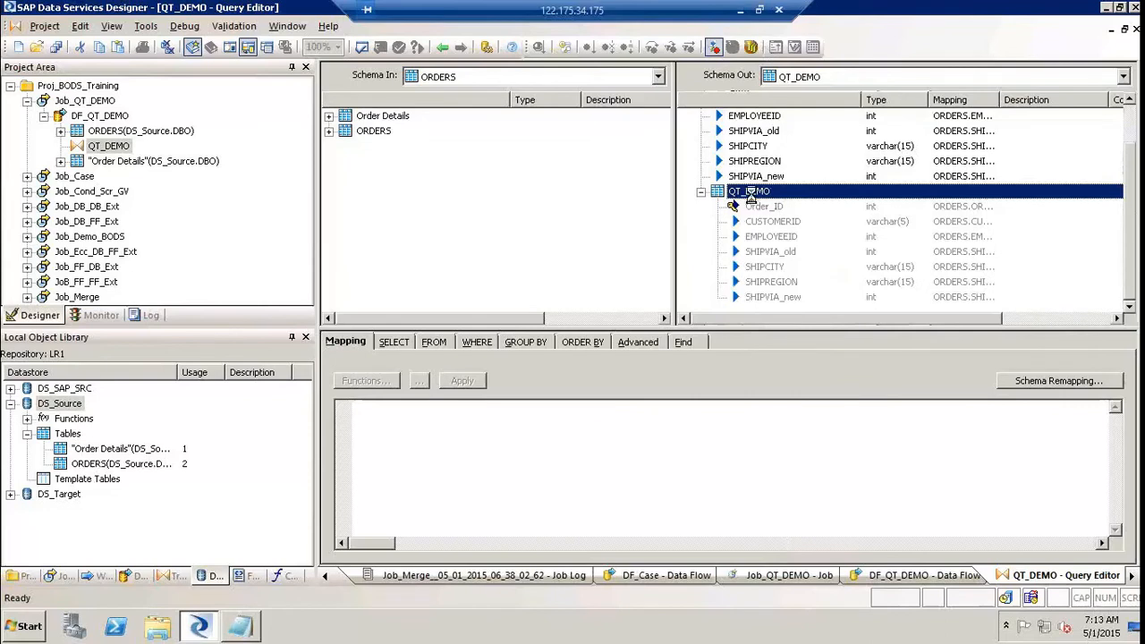
{"action": "right_click", "coordinate": [750, 195]}
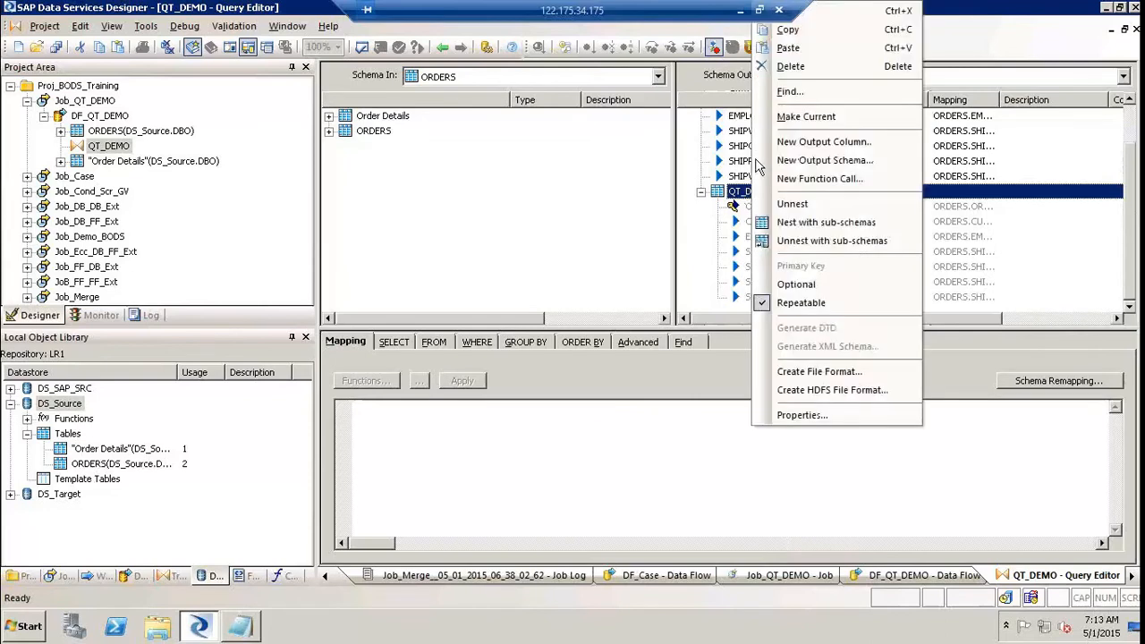
{"action": "left_click", "coordinate": [817, 68]}
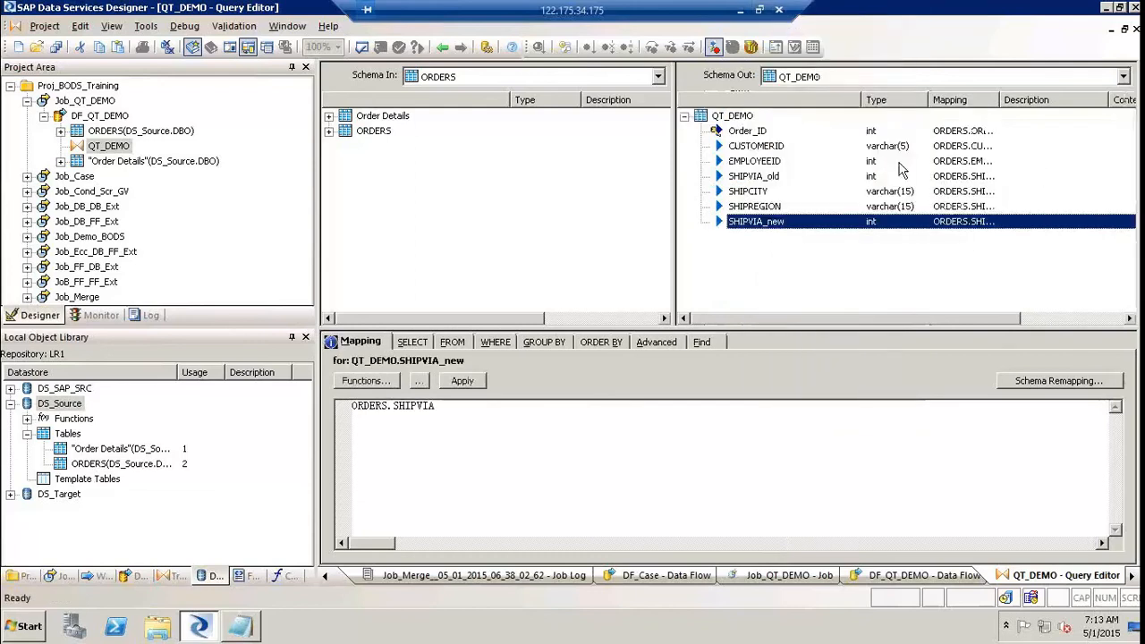
Step: Search the QT_DEMO output schema column names for "id", stepping through several matches
{"action": "left_click", "coordinate": [736, 118]}
{"action": "right_click", "coordinate": [735, 121]}
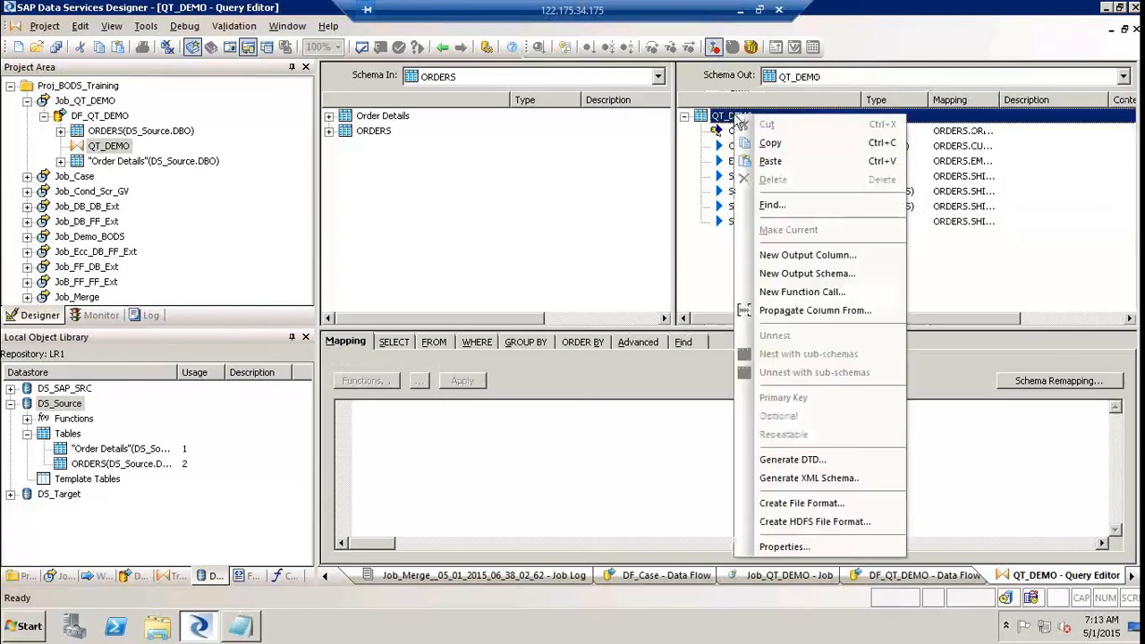
{"action": "left_click", "coordinate": [796, 206]}
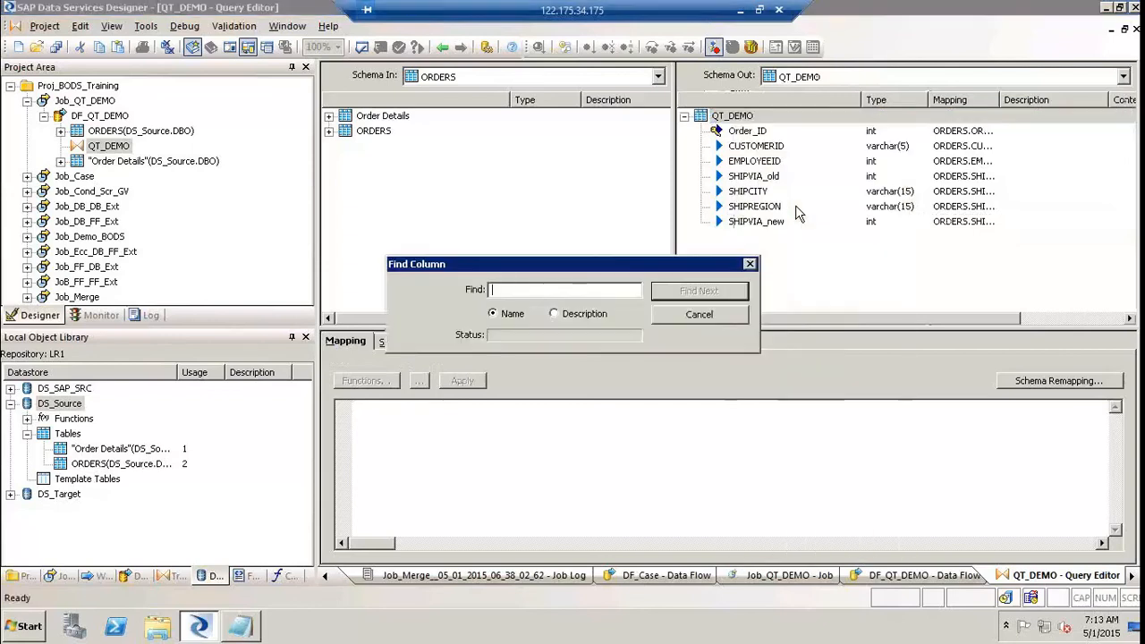
{"action": "type", "text": "id"}
{"action": "key", "text": "Return"}
{"action": "key", "text": "Return"}
{"action": "key", "text": "Return"}
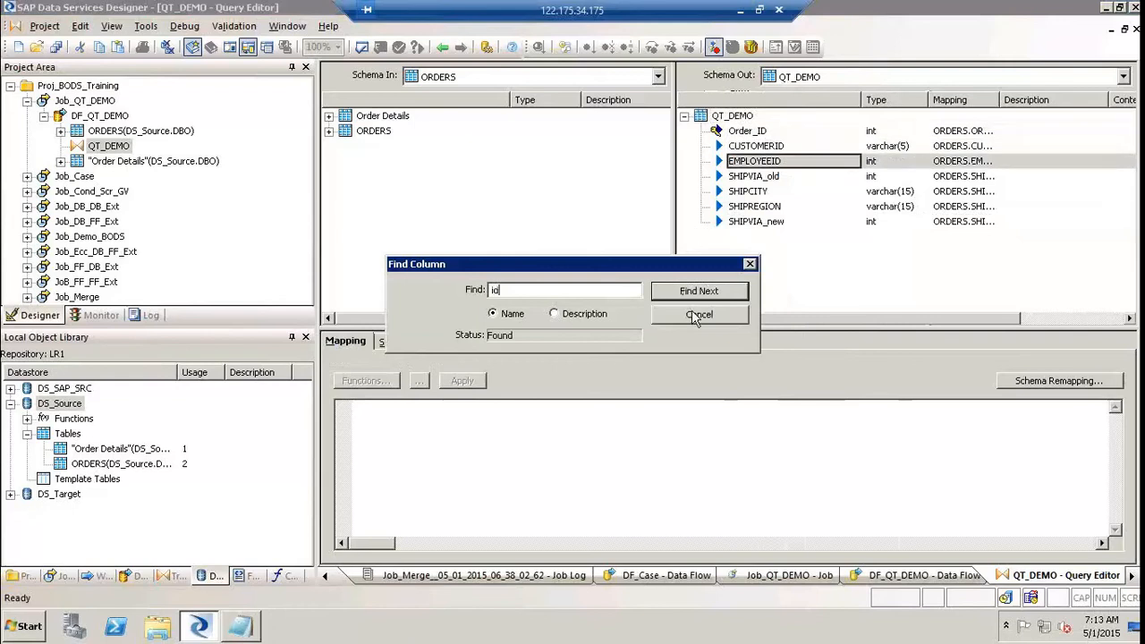
Step: Close the column search and add a new int output column named RNO to the QT_DEMO output schema
{"action": "left_click", "coordinate": [698, 315]}
{"action": "left_click", "coordinate": [730, 117]}
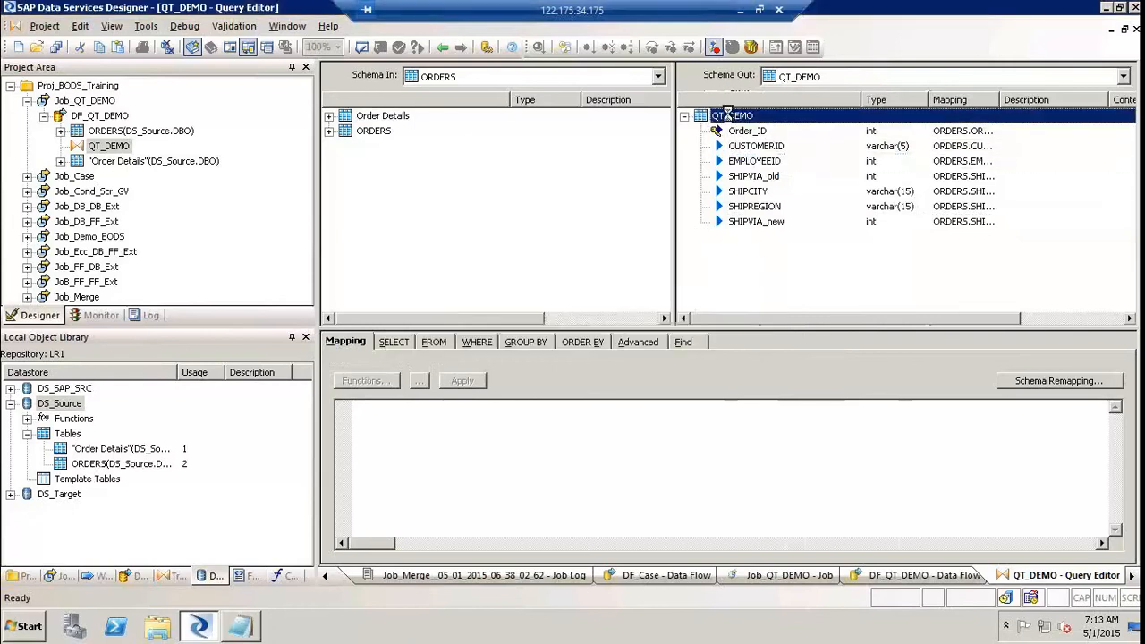
{"action": "right_click", "coordinate": [730, 117]}
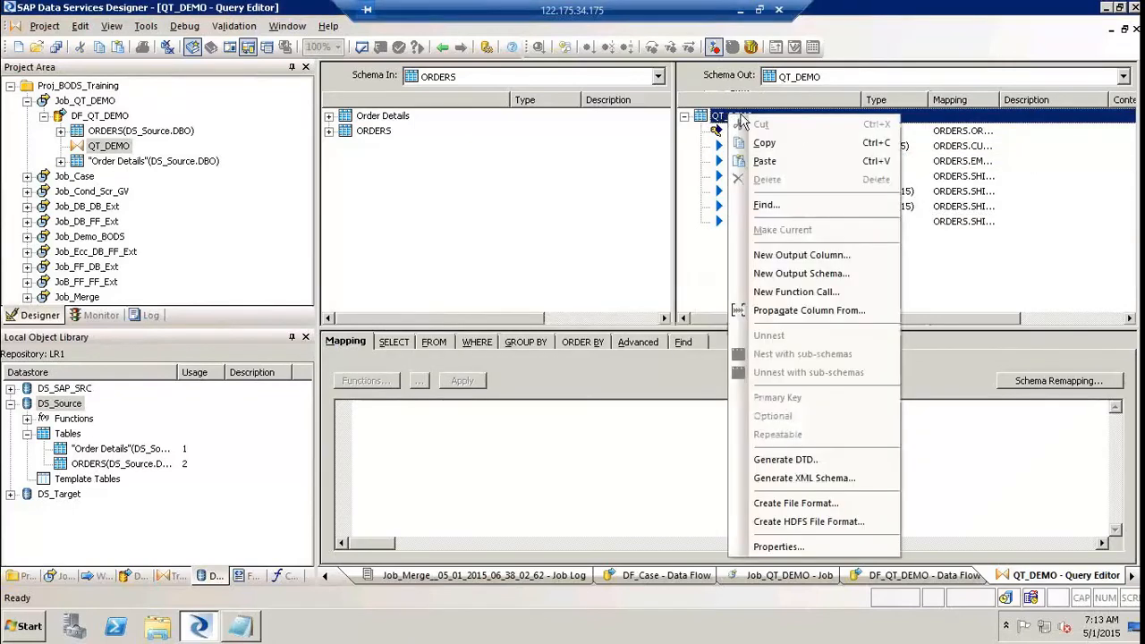
{"action": "left_click", "coordinate": [822, 260]}
{"action": "type", "text": "R"}
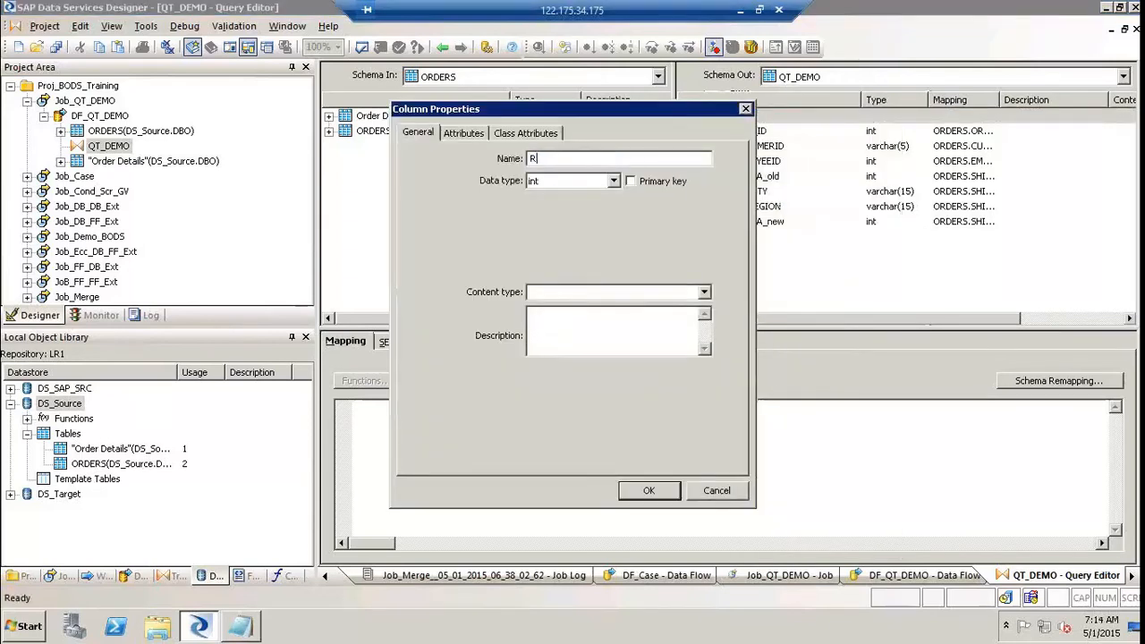
{"action": "type", "text": "NO"}
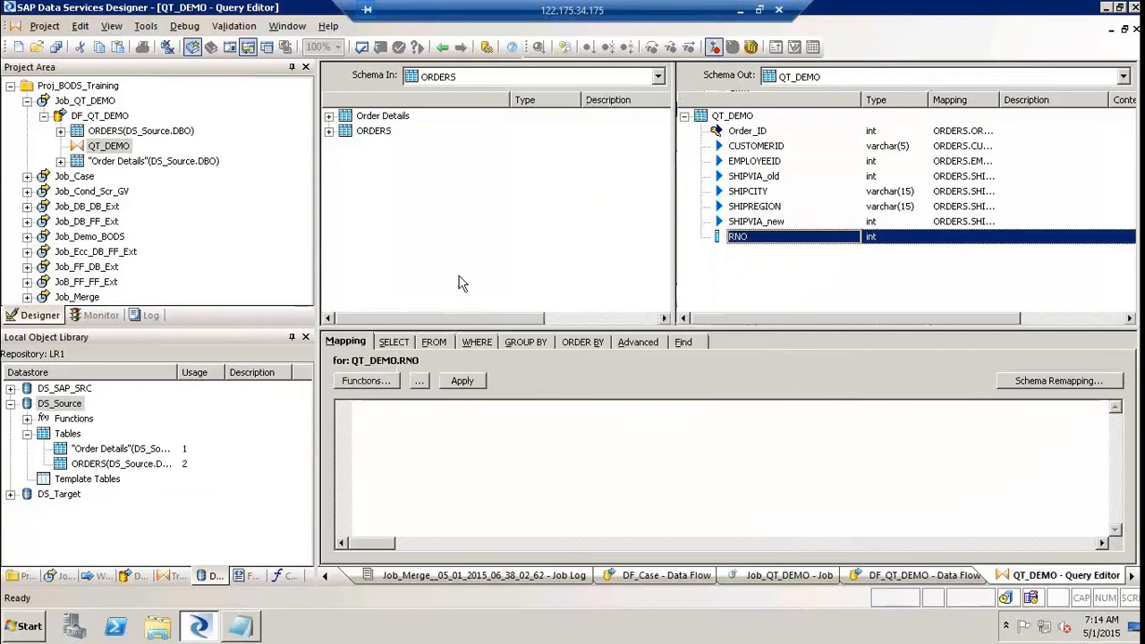
Step: Map the RNO output column to the function gen_row_num( )
{"action": "left_click", "coordinate": [388, 433]}
{"action": "type", "text": "gen"}
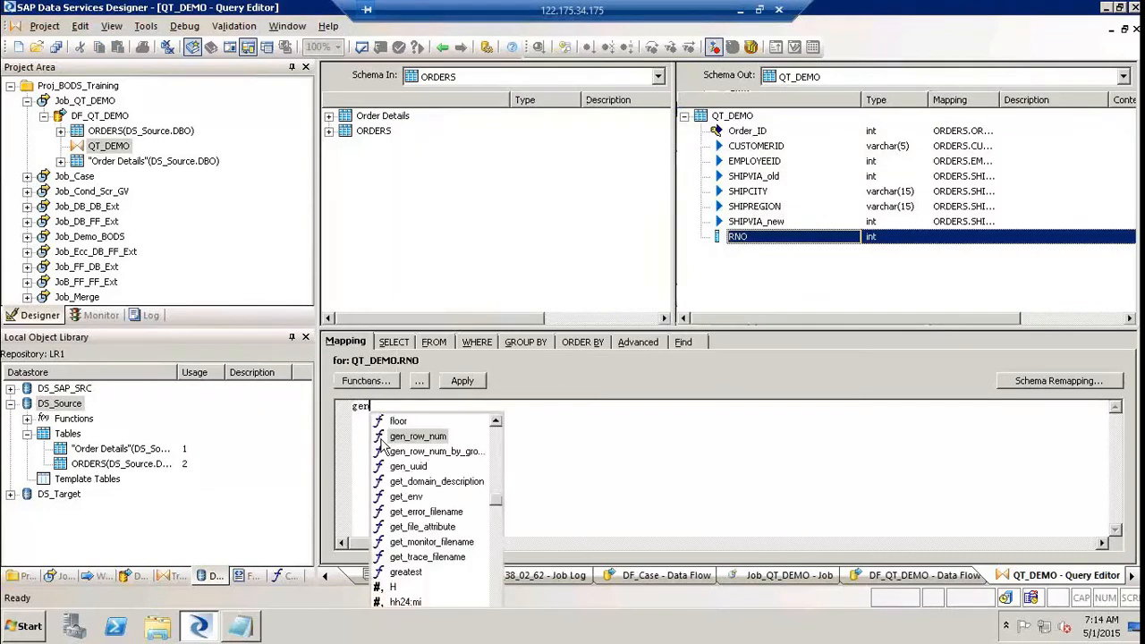
{"action": "double_click", "coordinate": [382, 437]}
{"action": "type", "text": ")"}
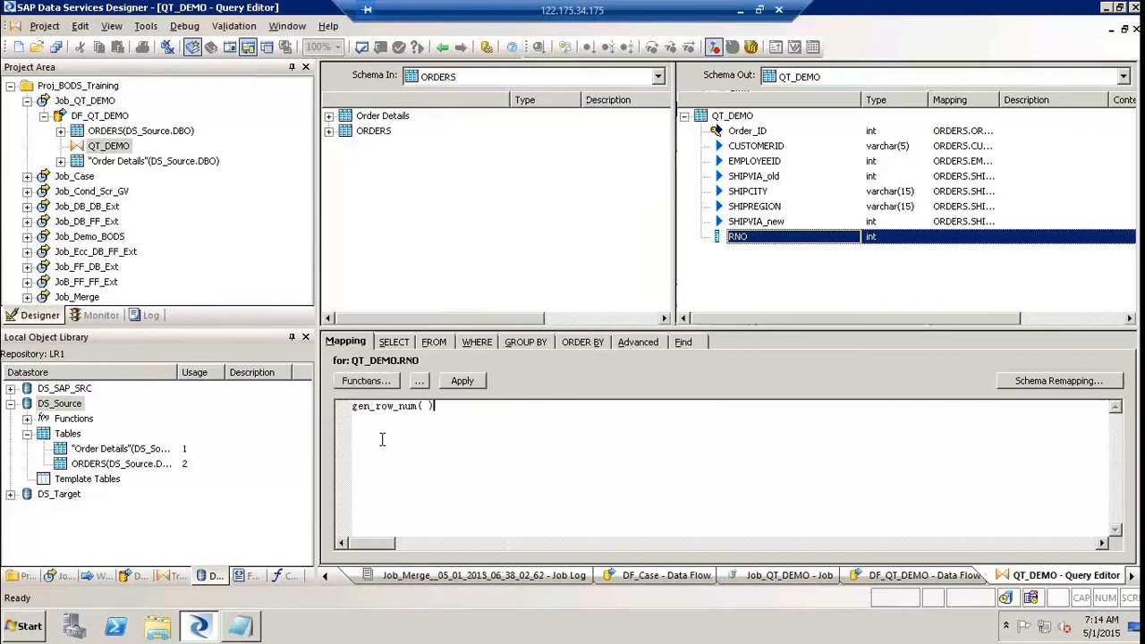
{"action": "left_click", "coordinate": [857, 279]}
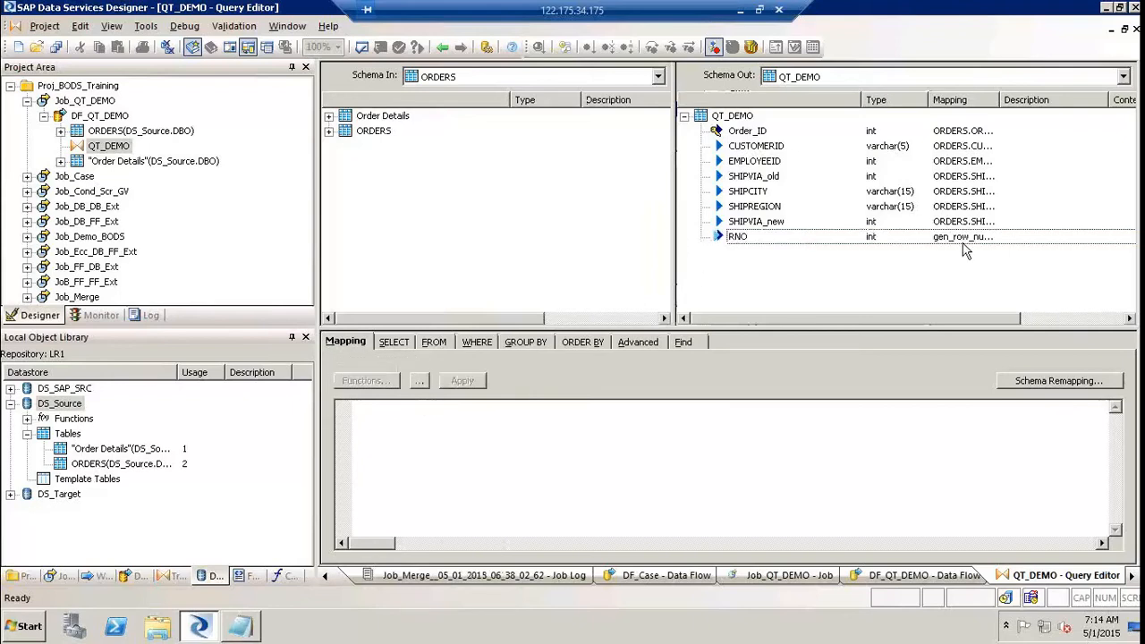
Step: Add the ORDERDATE column from the ORDERS input table to the end of the QT_DEMO output schema
{"action": "left_click", "coordinate": [329, 131]}
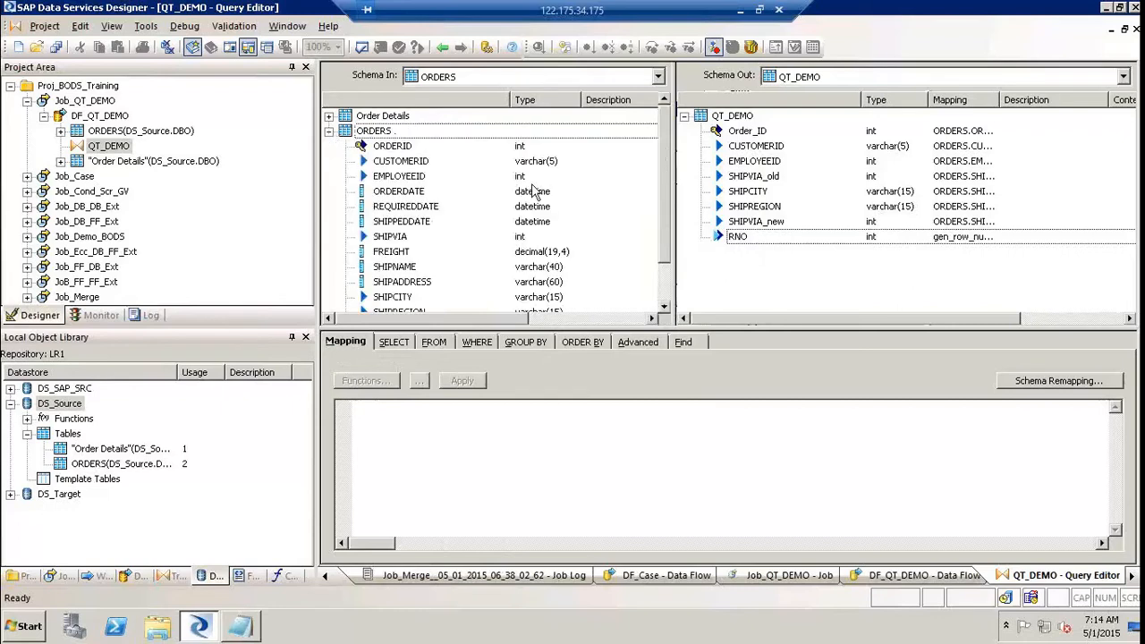
{"action": "left_click", "coordinate": [393, 167]}
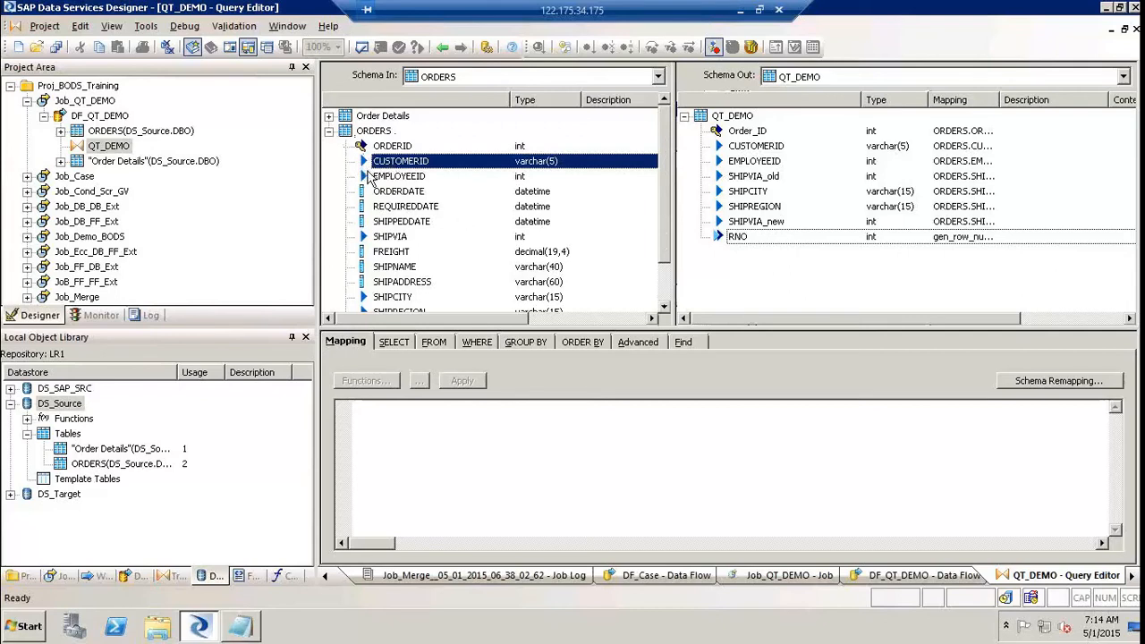
{"action": "left_click", "coordinate": [382, 191]}
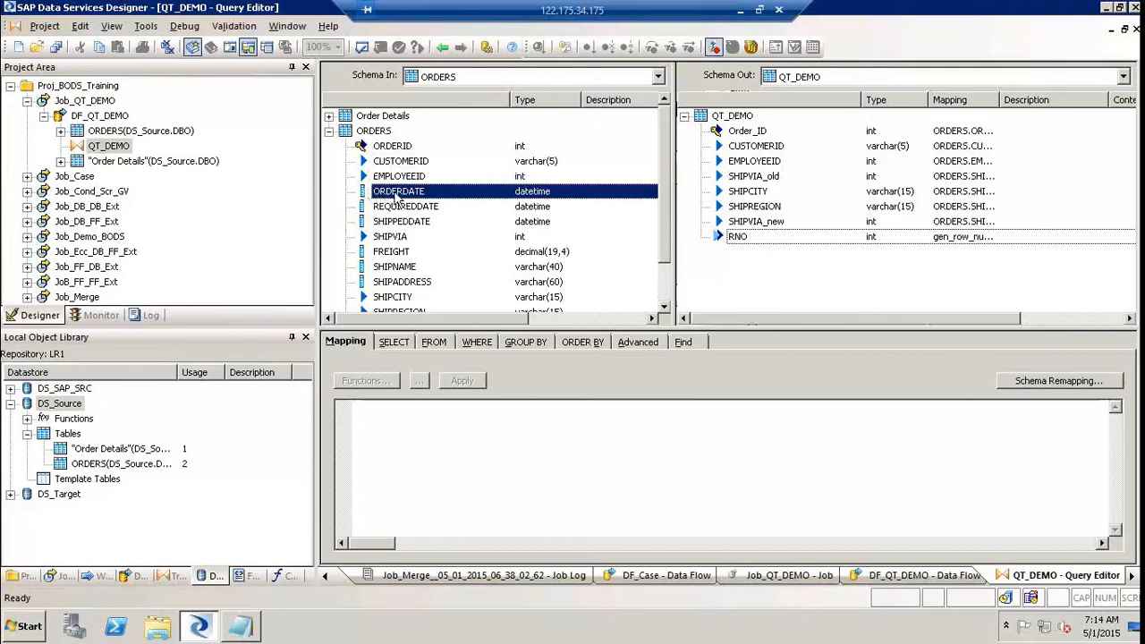
{"action": "left_click_drag", "start_coordinate": [396, 197], "coordinate": [749, 266]}
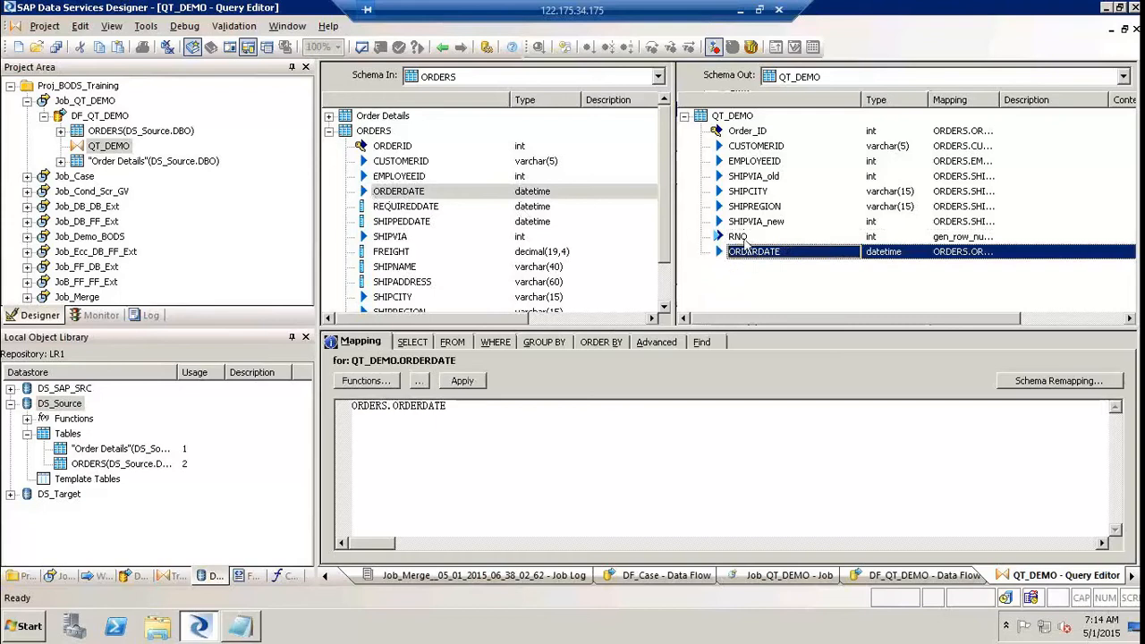
Step: Compare the mappings of the RNO, Order_ID and SHIPCITY output columns in QT_DEMO
{"action": "left_click", "coordinate": [740, 238]}
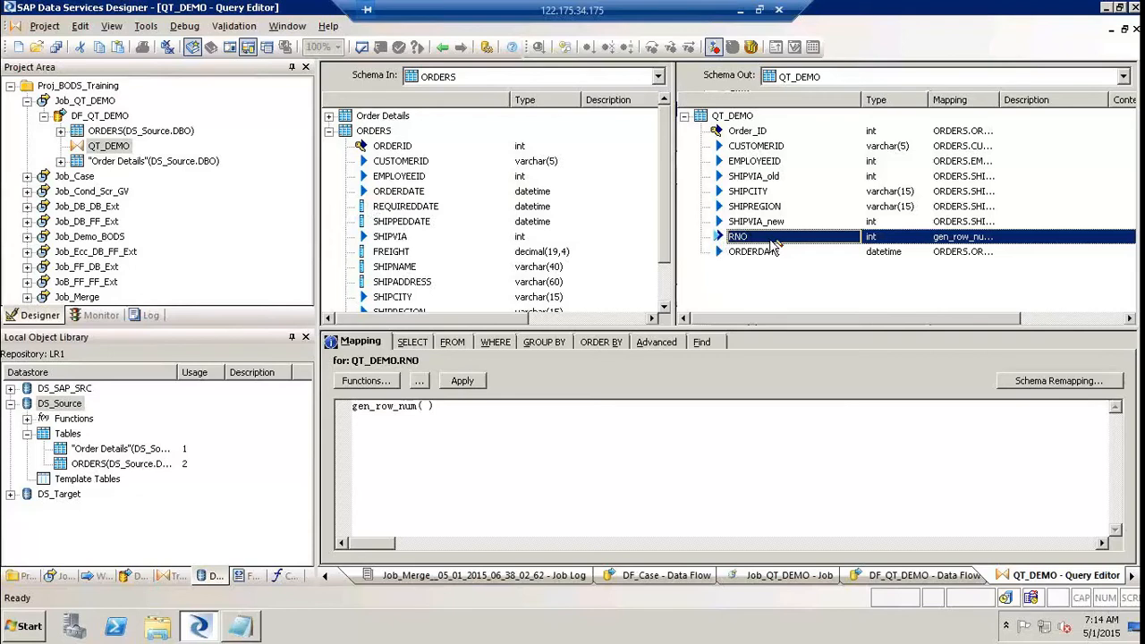
{"action": "left_click", "coordinate": [741, 132]}
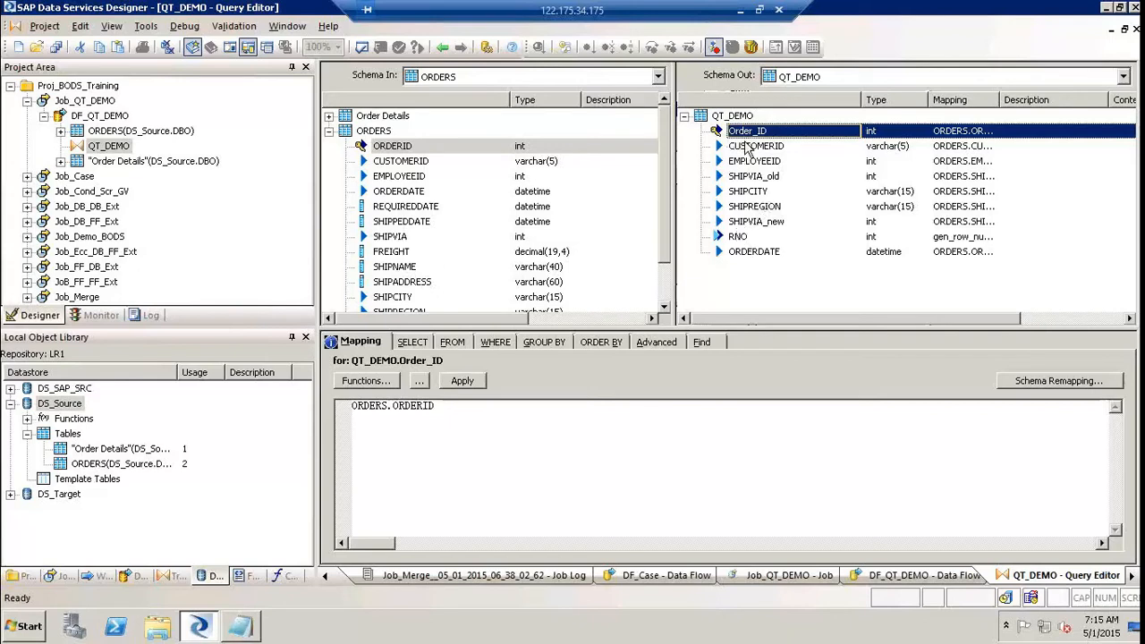
{"action": "left_click", "coordinate": [739, 236]}
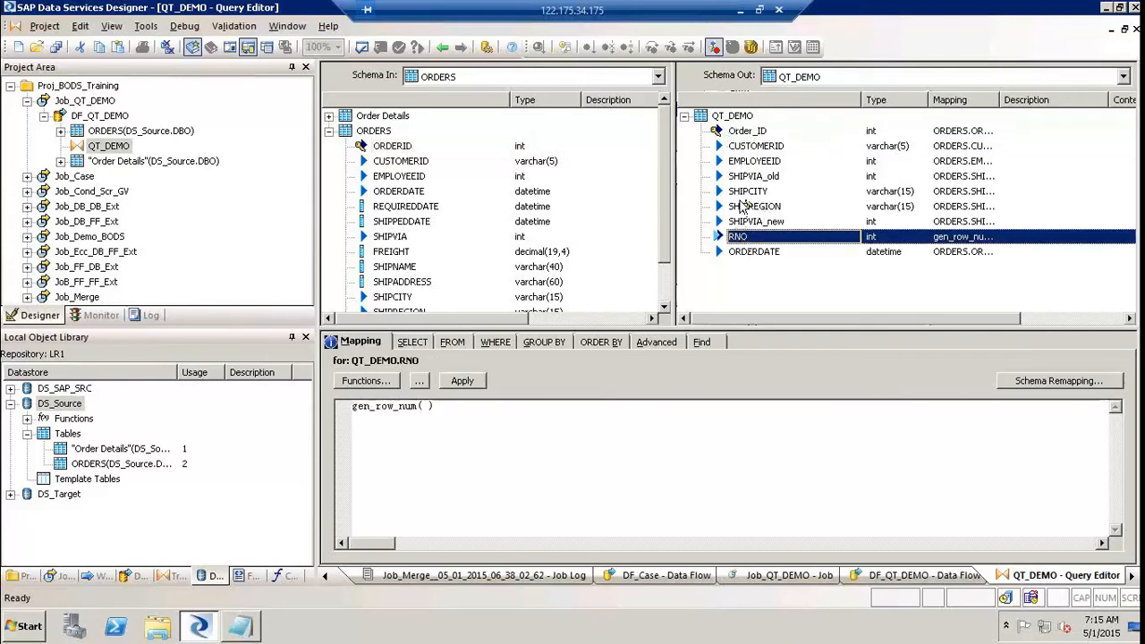
{"action": "left_click", "coordinate": [743, 190]}
{"action": "left_click", "coordinate": [734, 237]}
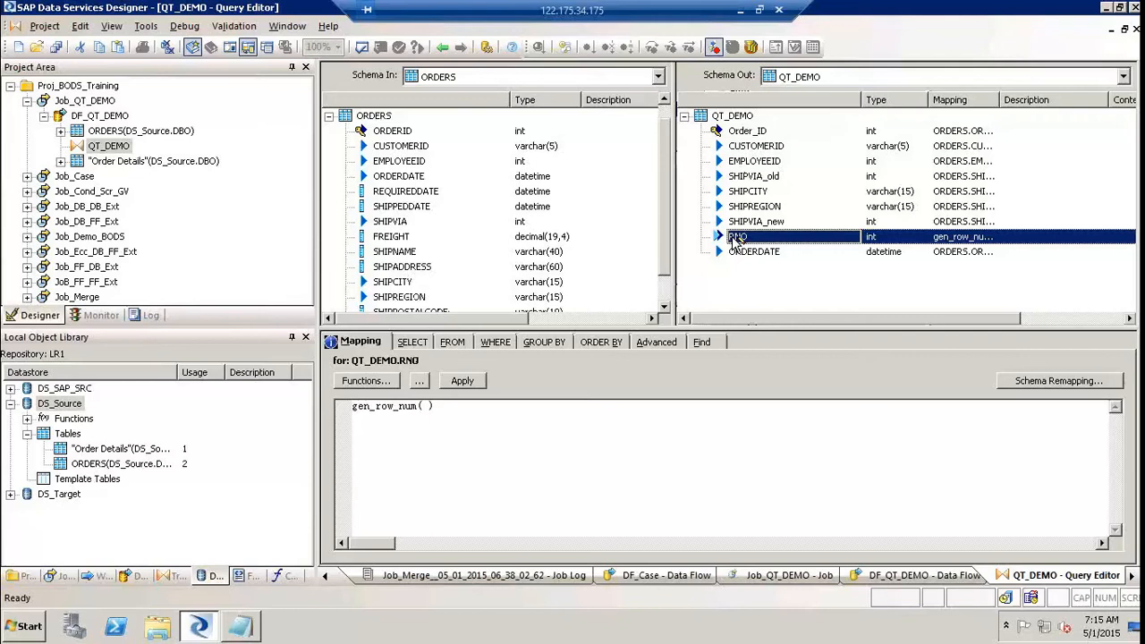
{"action": "left_click", "coordinate": [739, 132]}
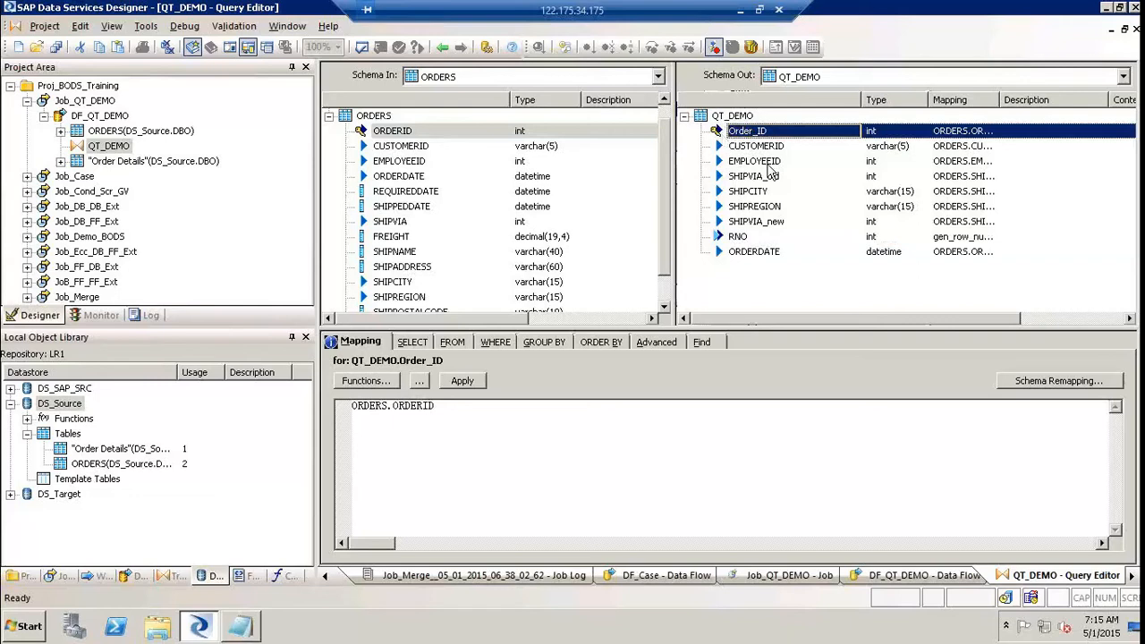
{"action": "left_click", "coordinate": [843, 296]}
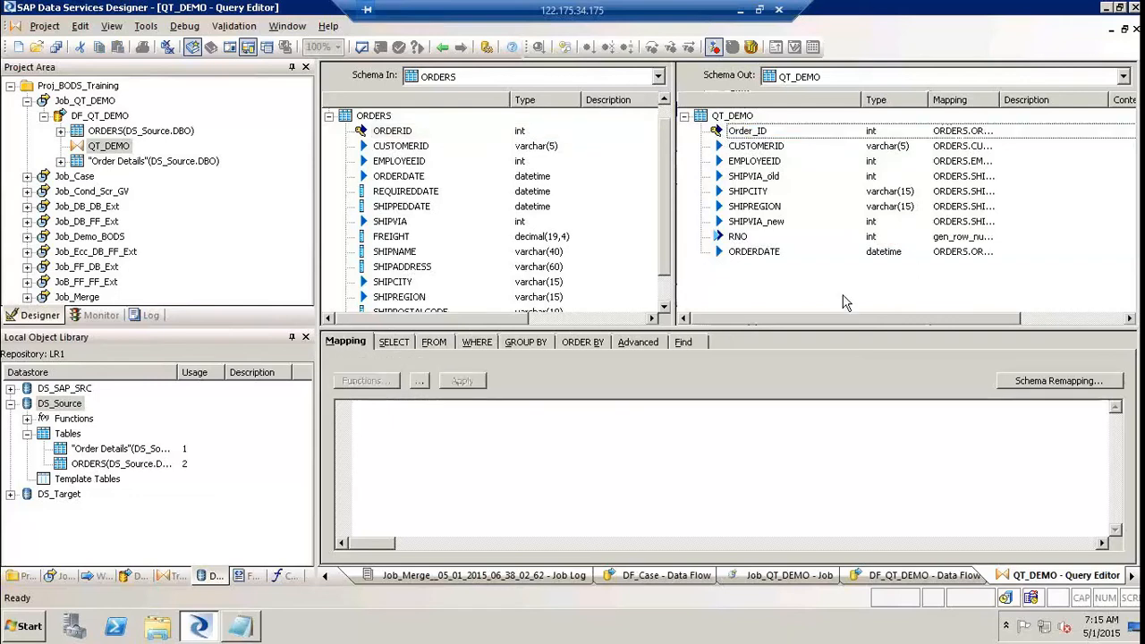
Step: Create a new output schema named xyz under QT_DEMO
{"action": "left_click", "coordinate": [726, 115]}
{"action": "right_click", "coordinate": [727, 116]}
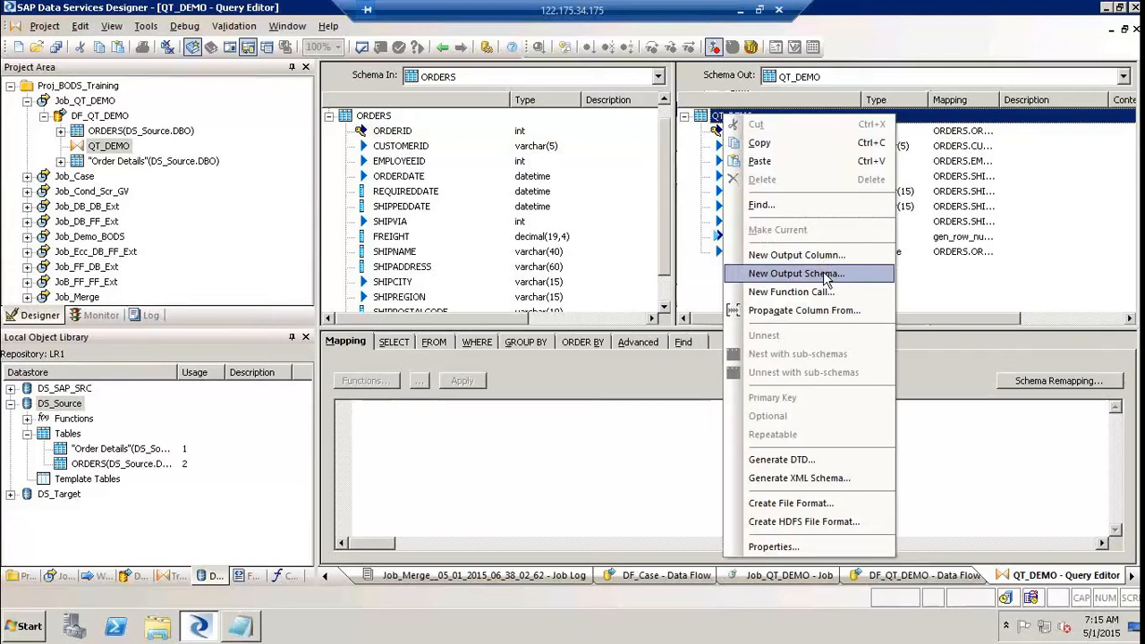
{"action": "left_click", "coordinate": [824, 275]}
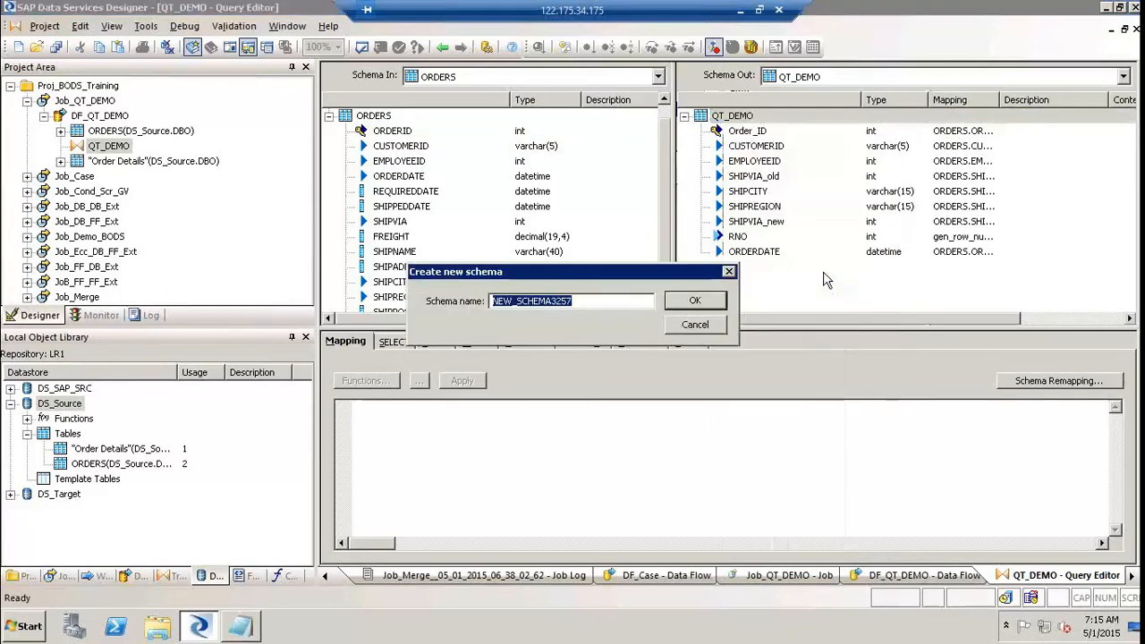
{"action": "type", "text": "xyz"}
{"action": "key", "text": "Return"}
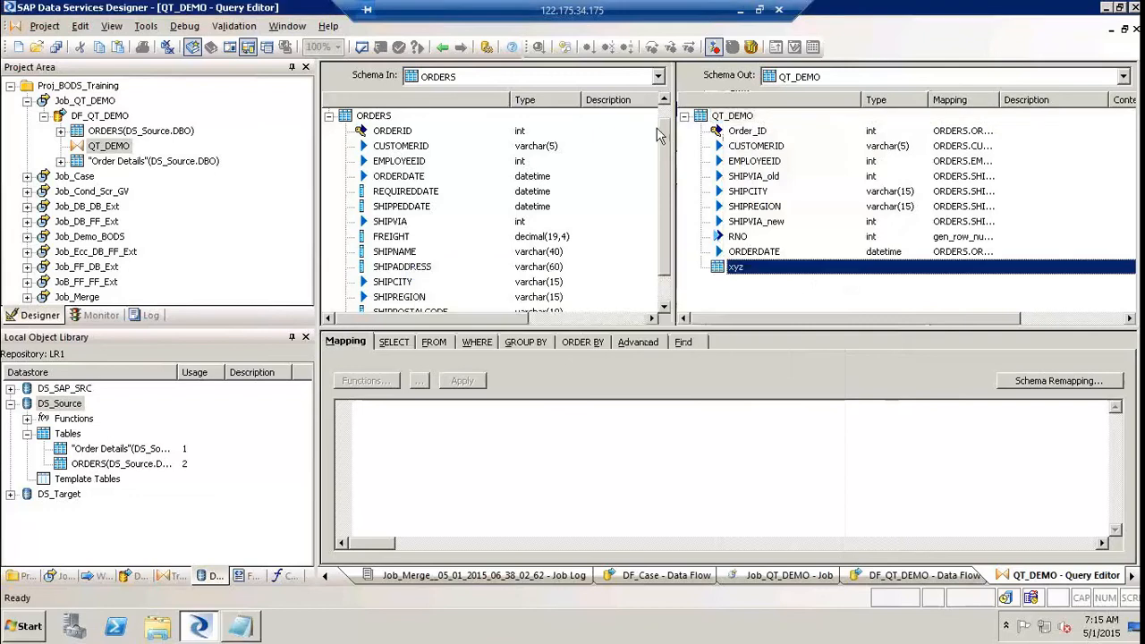
Step: Delete the nested xyz schema from the QT_DEMO output
{"action": "left_click", "coordinate": [746, 116]}
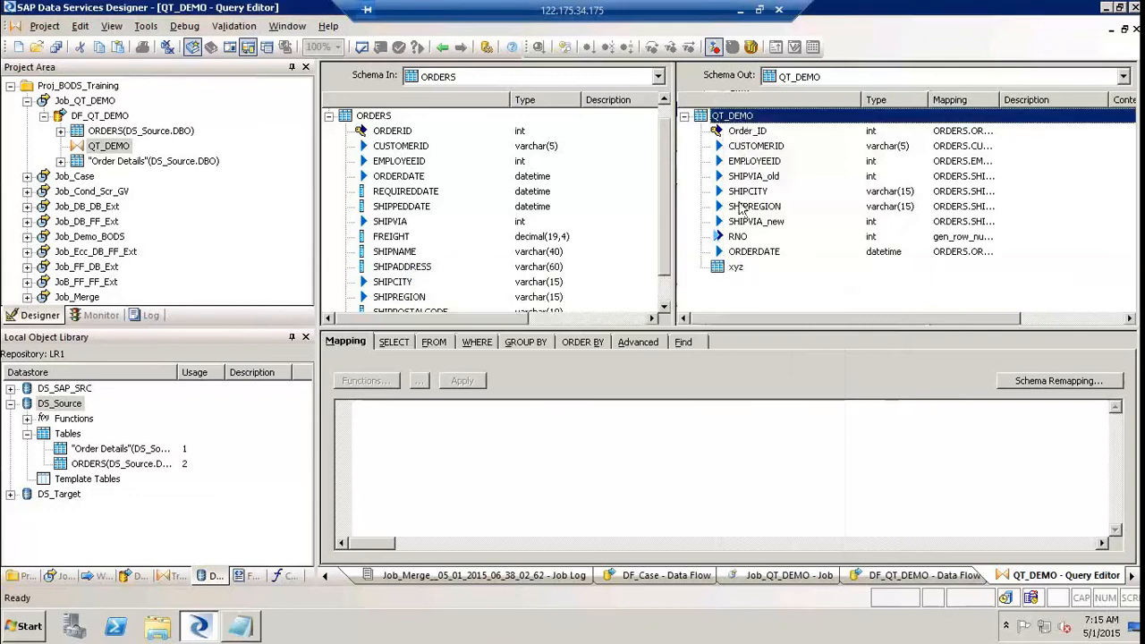
{"action": "left_click", "coordinate": [732, 268]}
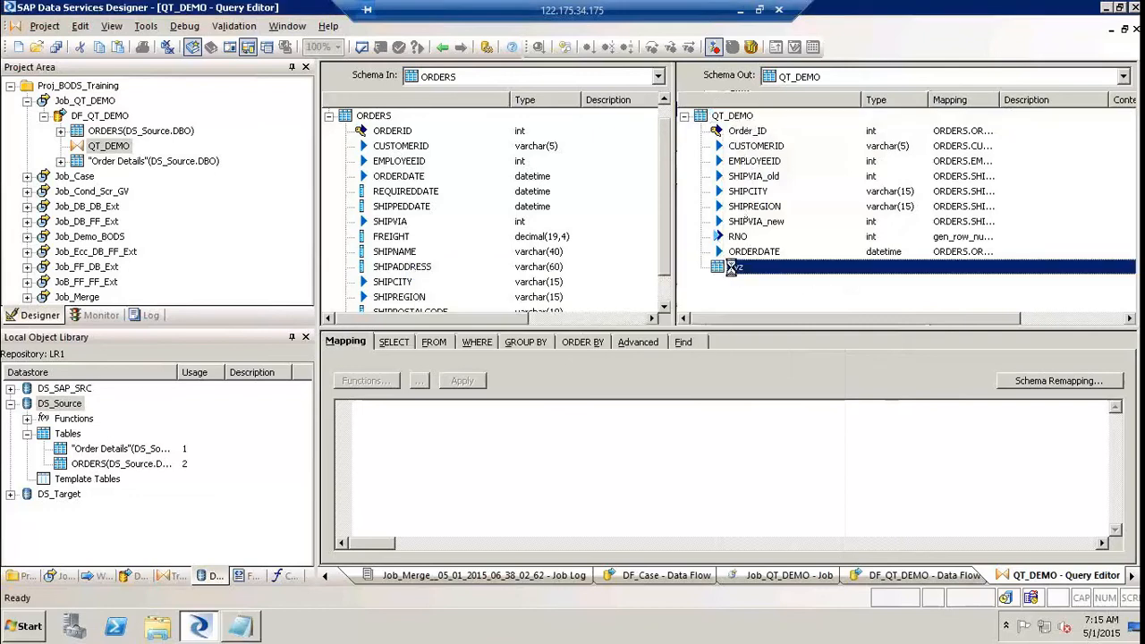
{"action": "right_click", "coordinate": [732, 267]}
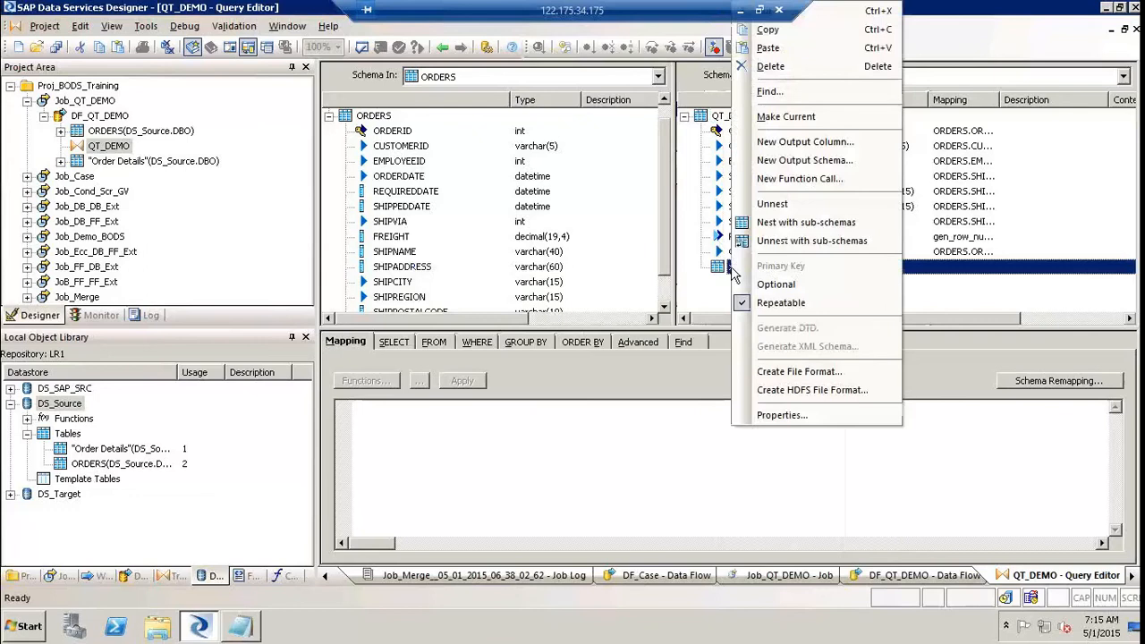
{"action": "left_click", "coordinate": [838, 65]}
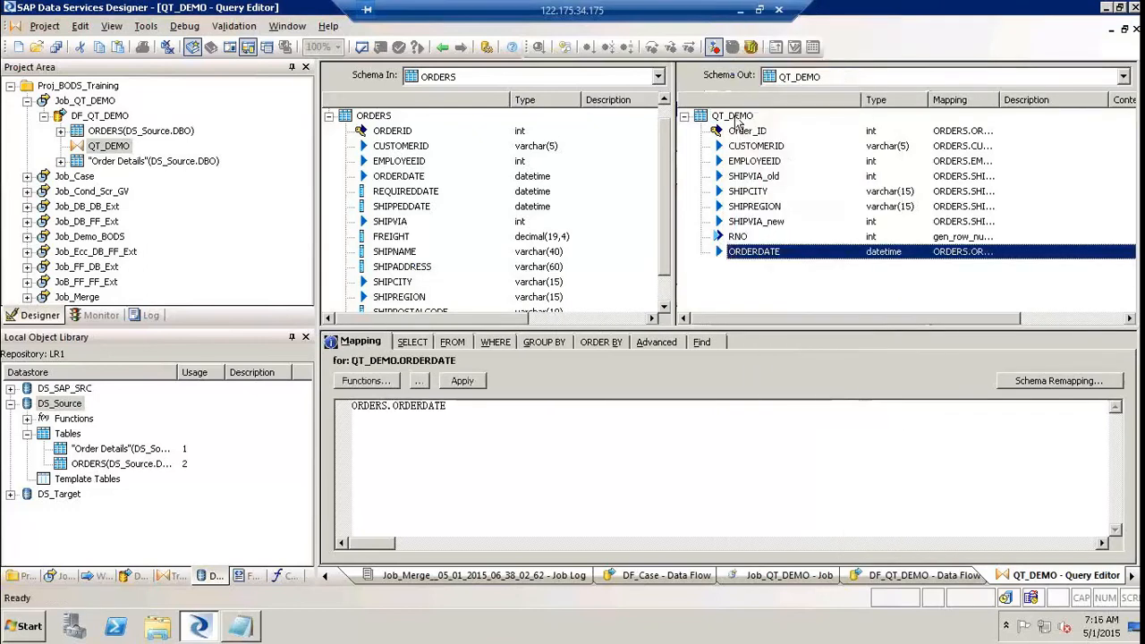
Step: Review the Custom, Lookup and String function categories offered for a new function call on QT_DEMO, without adding one
{"action": "left_click", "coordinate": [737, 118]}
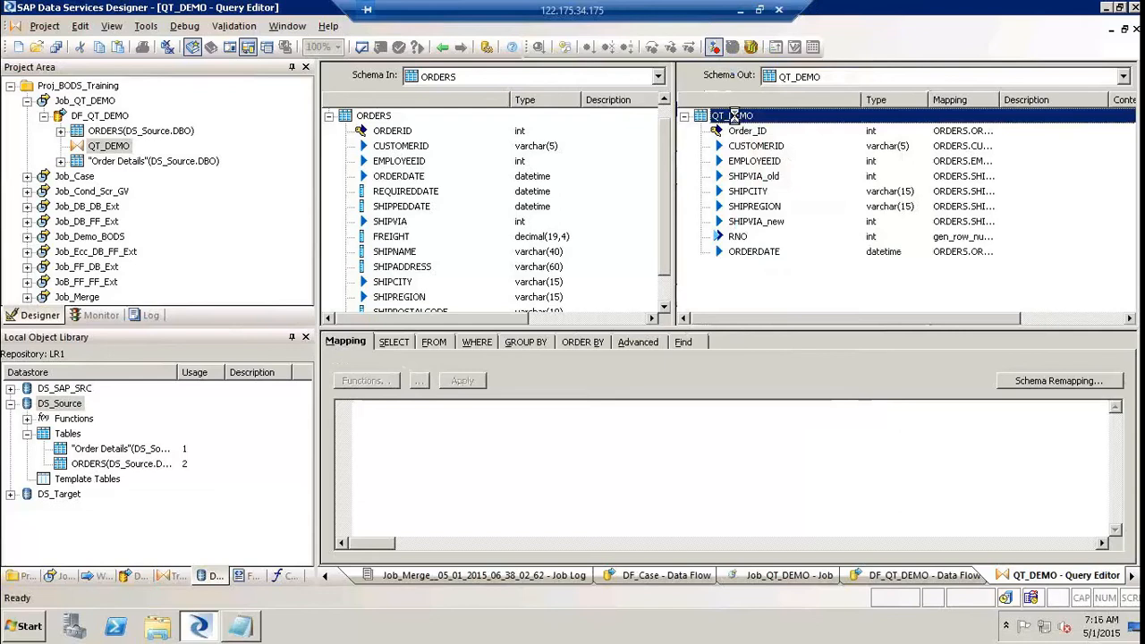
{"action": "right_click", "coordinate": [733, 117]}
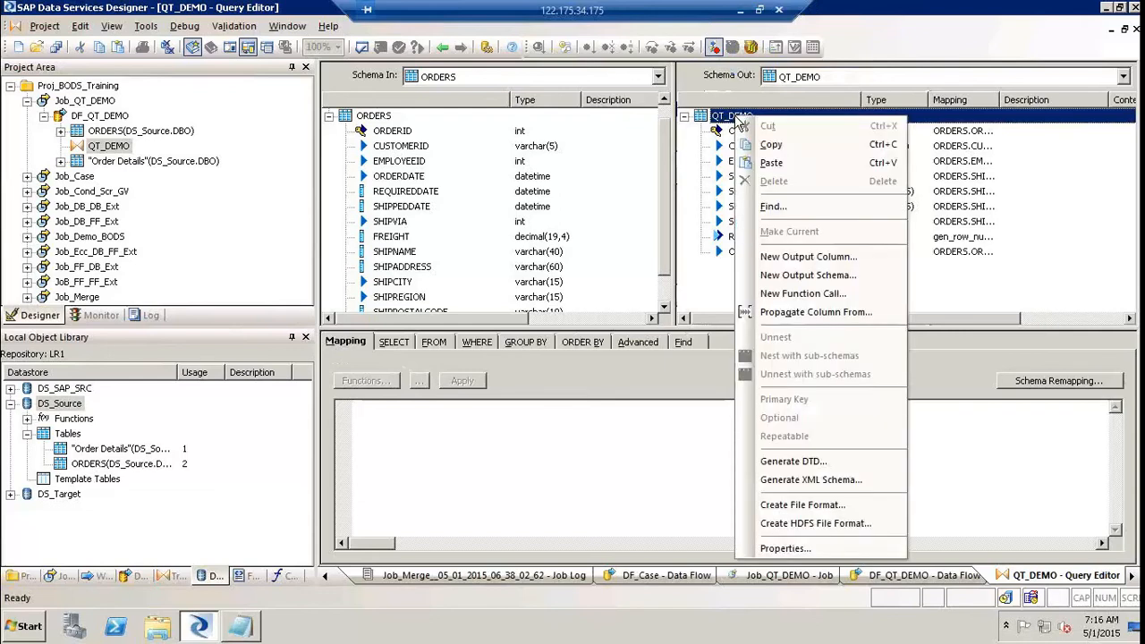
{"action": "left_click", "coordinate": [878, 292]}
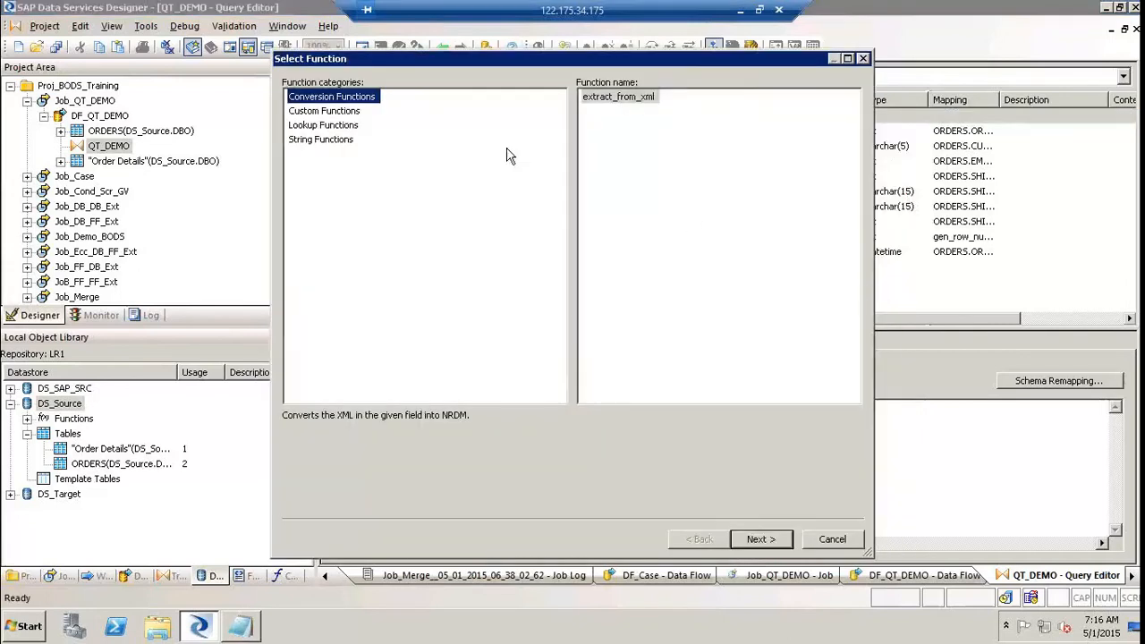
{"action": "left_click", "coordinate": [340, 110]}
{"action": "left_click", "coordinate": [329, 125]}
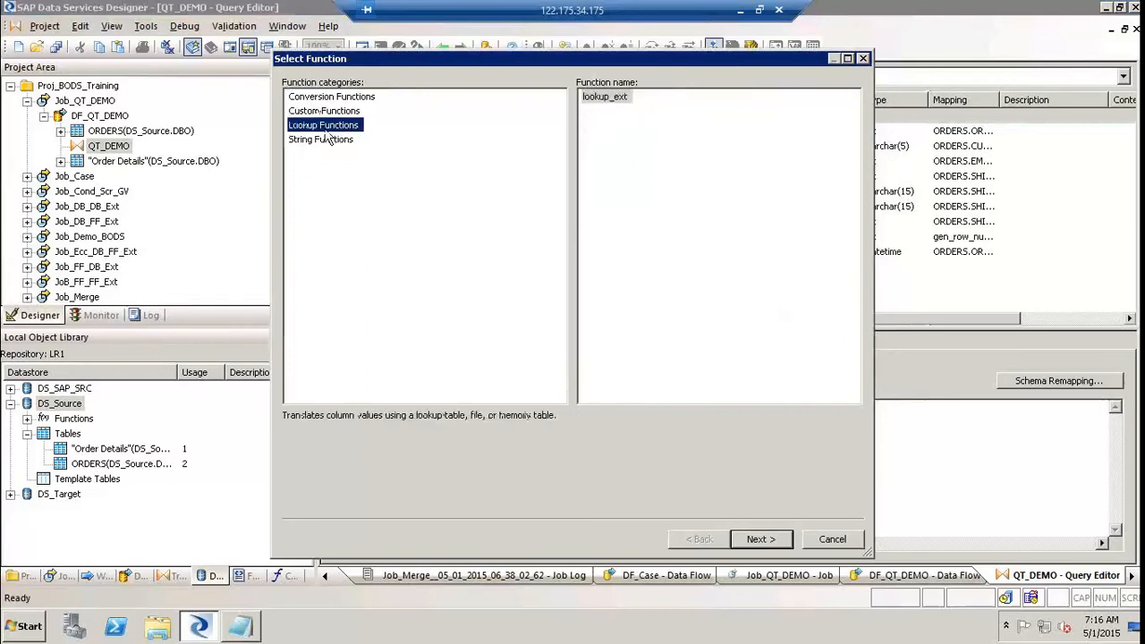
{"action": "left_click", "coordinate": [327, 143]}
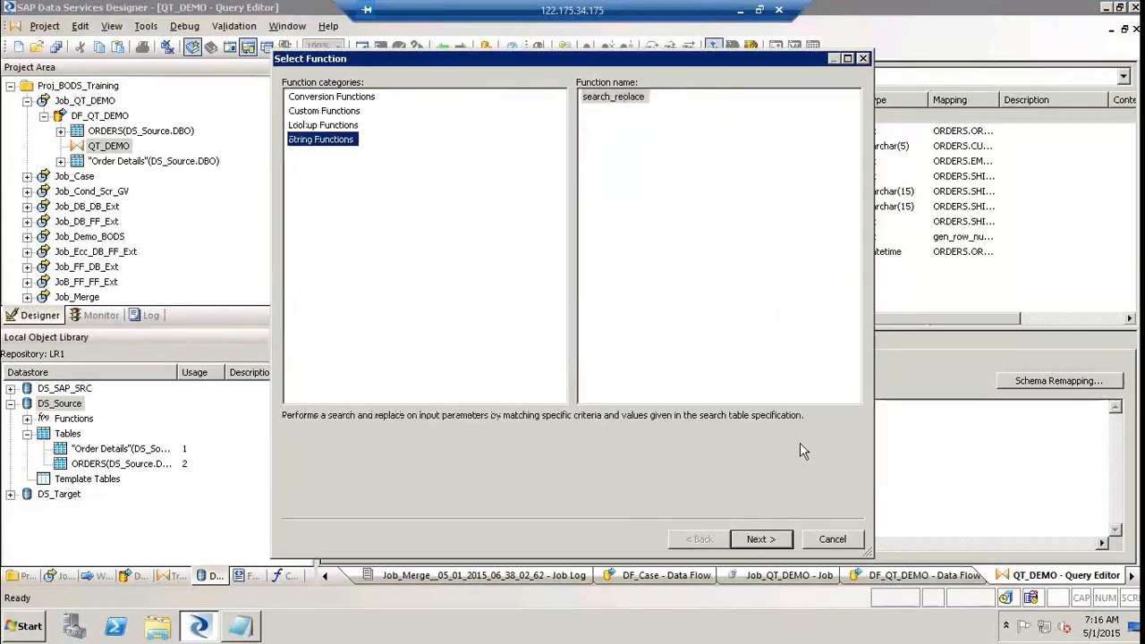
{"action": "left_click", "coordinate": [834, 539]}
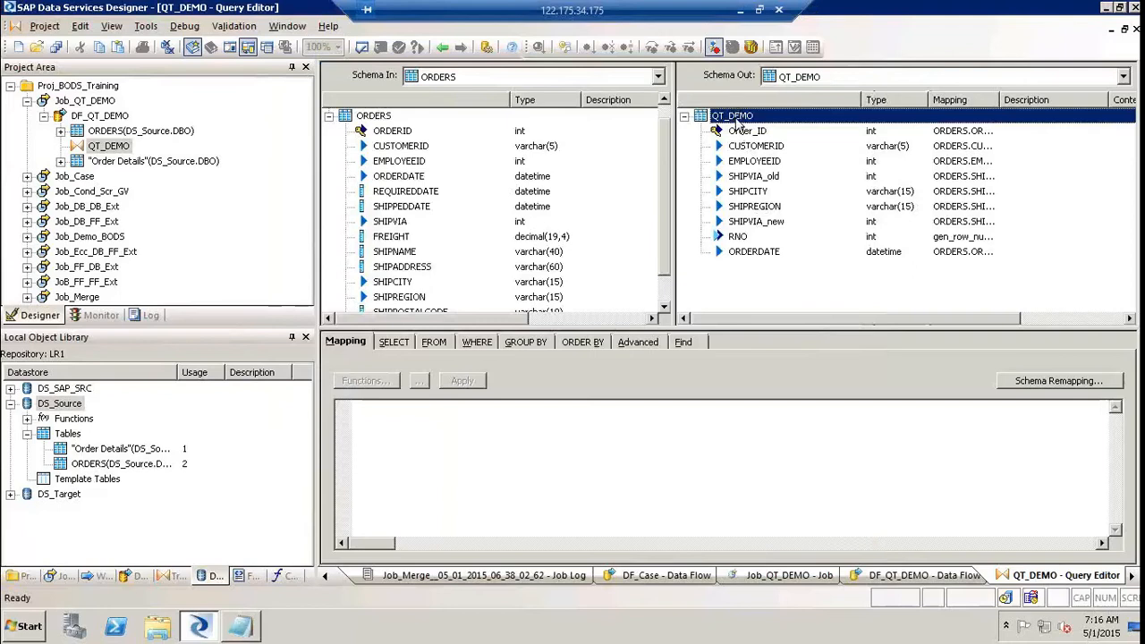
Step: Propagate the DISCOUNT column from the Order Details source table to QT_DEMO
{"action": "right_click", "coordinate": [734, 117]}
{"action": "left_click", "coordinate": [848, 277]}
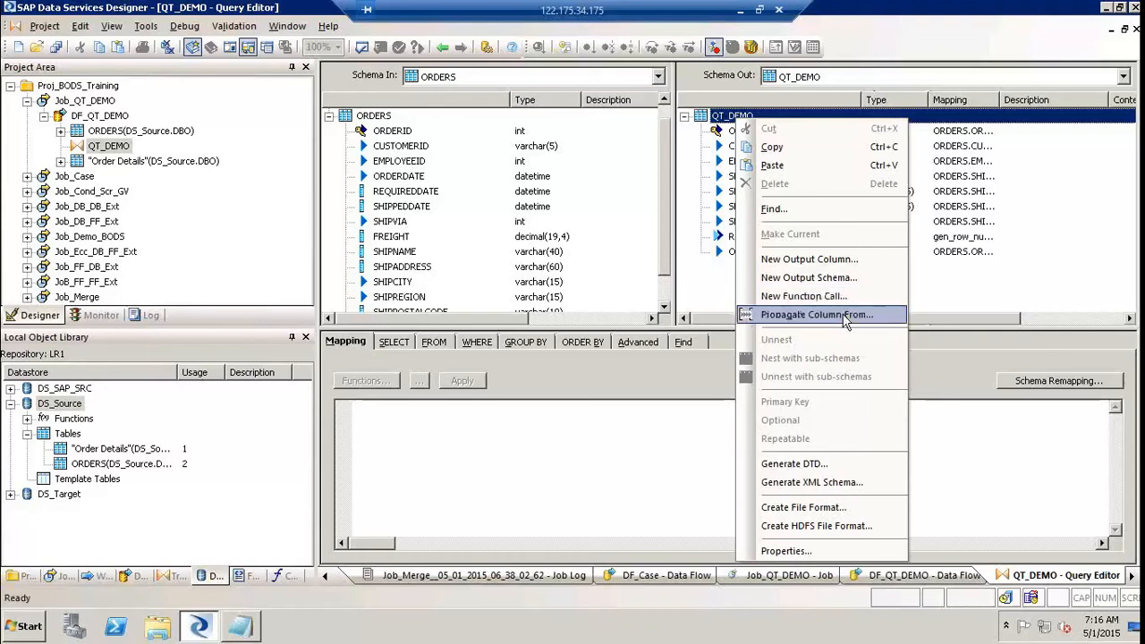
{"action": "left_click", "coordinate": [844, 315]}
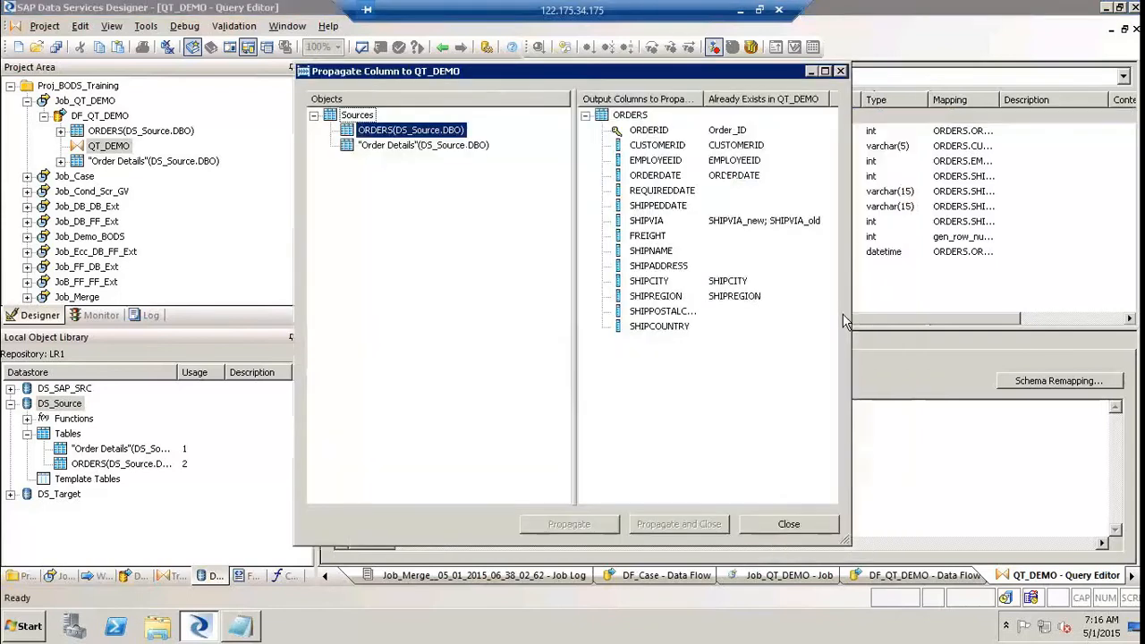
{"action": "left_click", "coordinate": [369, 147]}
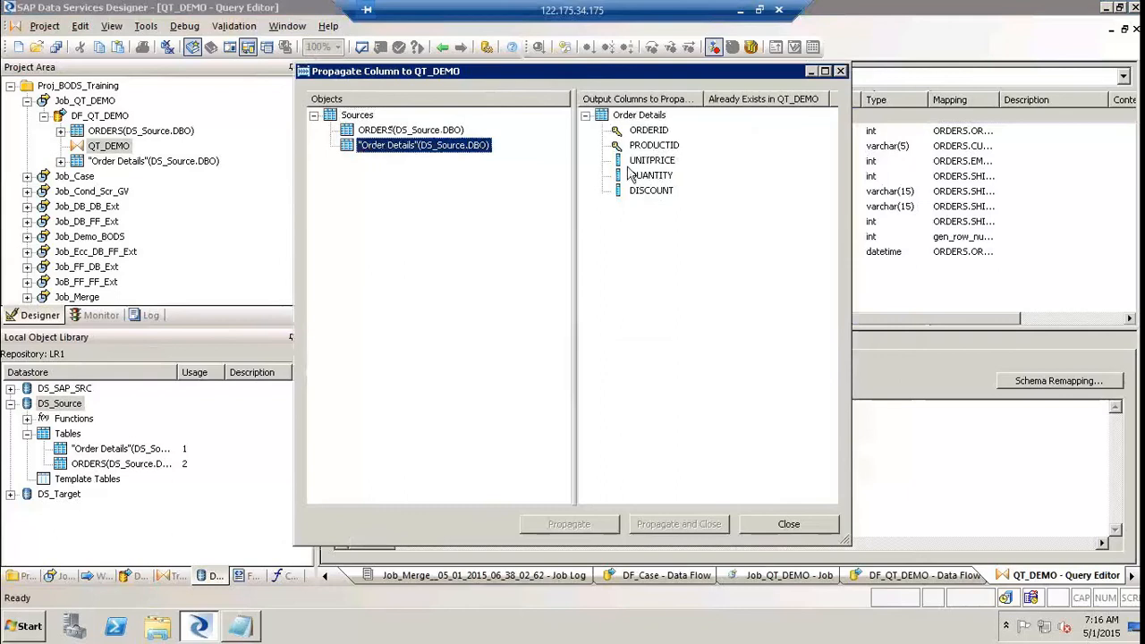
{"action": "left_click", "coordinate": [657, 192]}
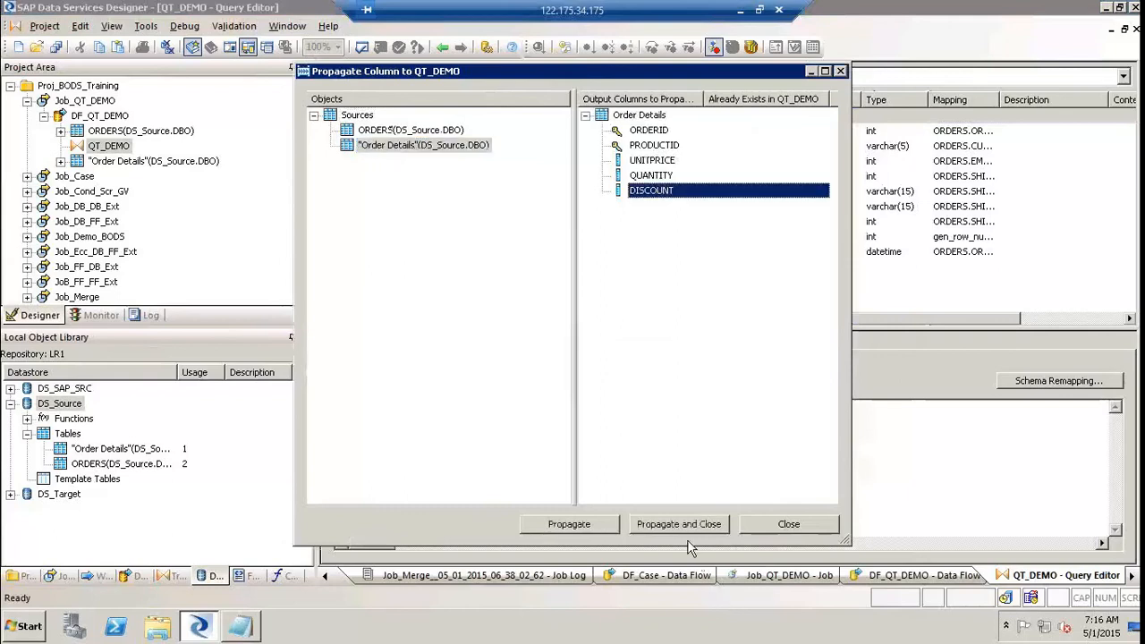
{"action": "left_click", "coordinate": [573, 525]}
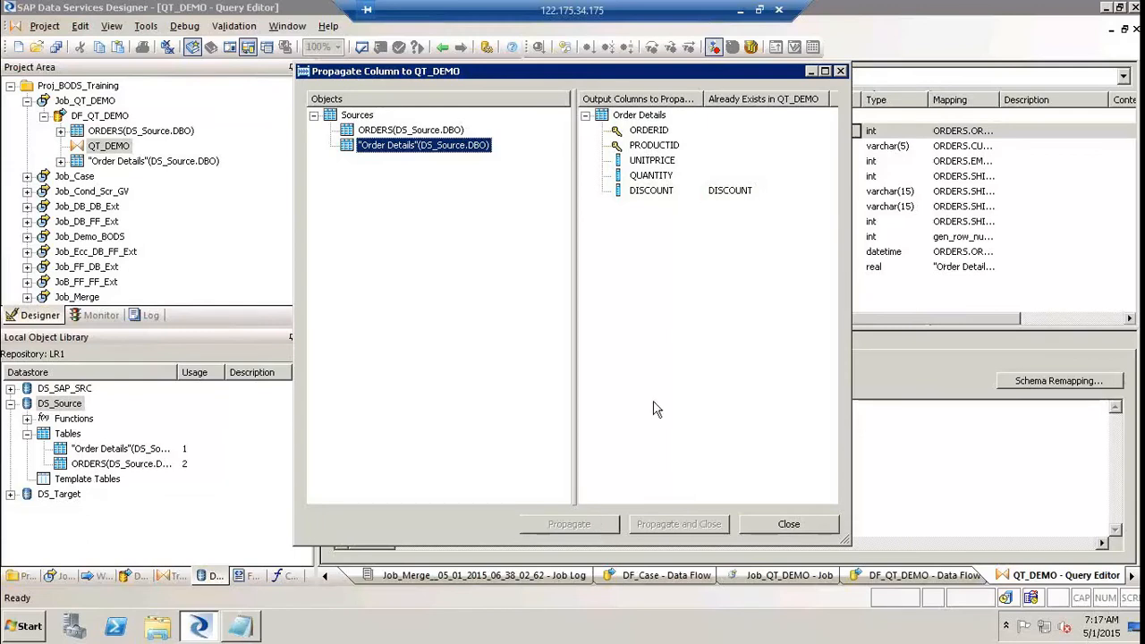
Step: Propagate the SHIPPOSTALCODE column from the ORDERS source table to QT_DEMO
{"action": "left_click", "coordinate": [367, 133]}
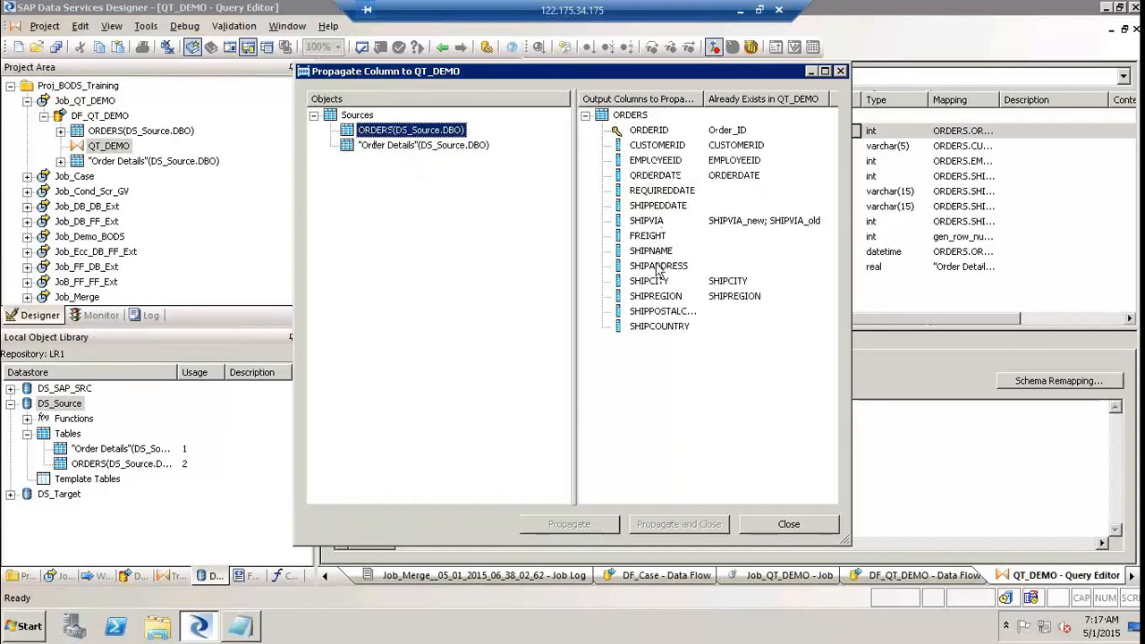
{"action": "left_click", "coordinate": [658, 314]}
{"action": "left_click", "coordinate": [692, 522]}
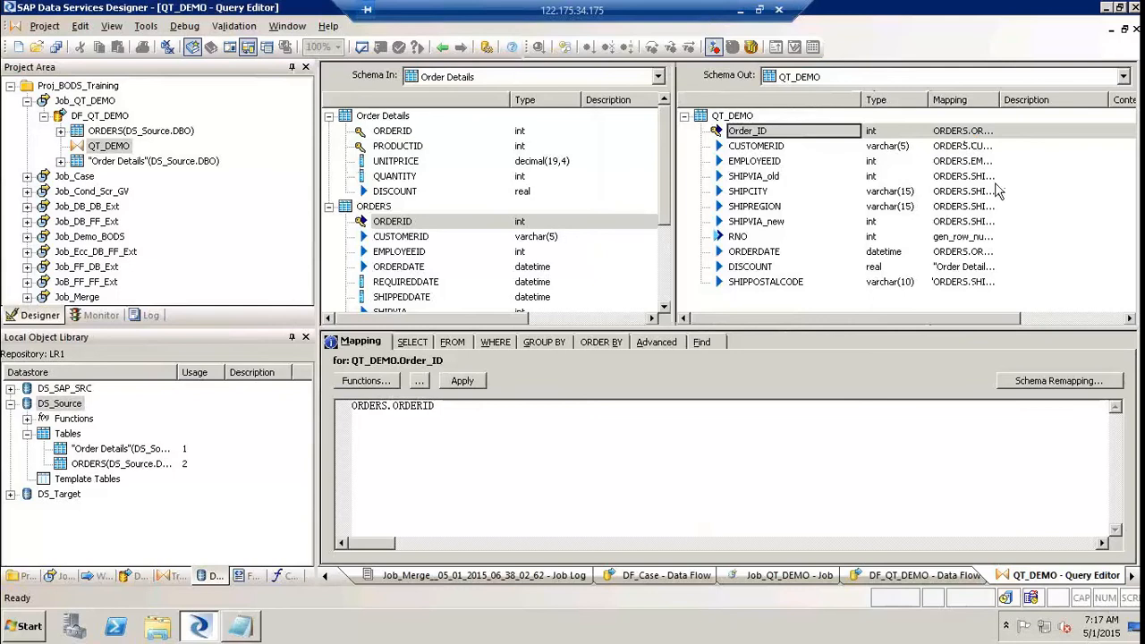
{"action": "left_click", "coordinate": [728, 130]}
{"action": "left_click", "coordinate": [726, 117]}
{"action": "right_click", "coordinate": [726, 118]}
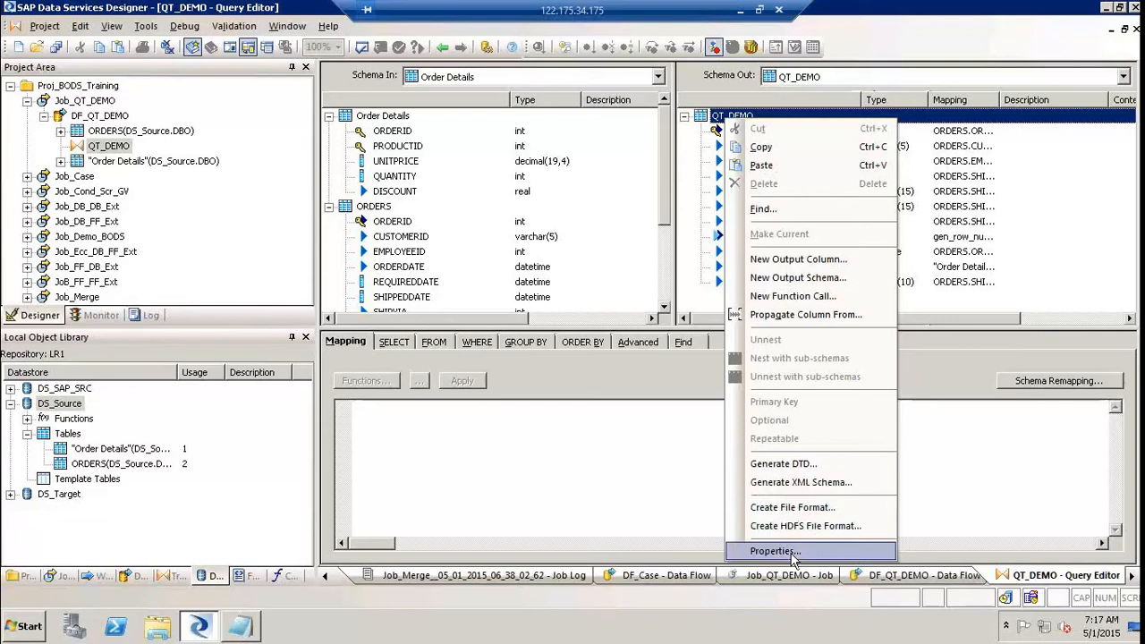
{"action": "left_click", "coordinate": [672, 467]}
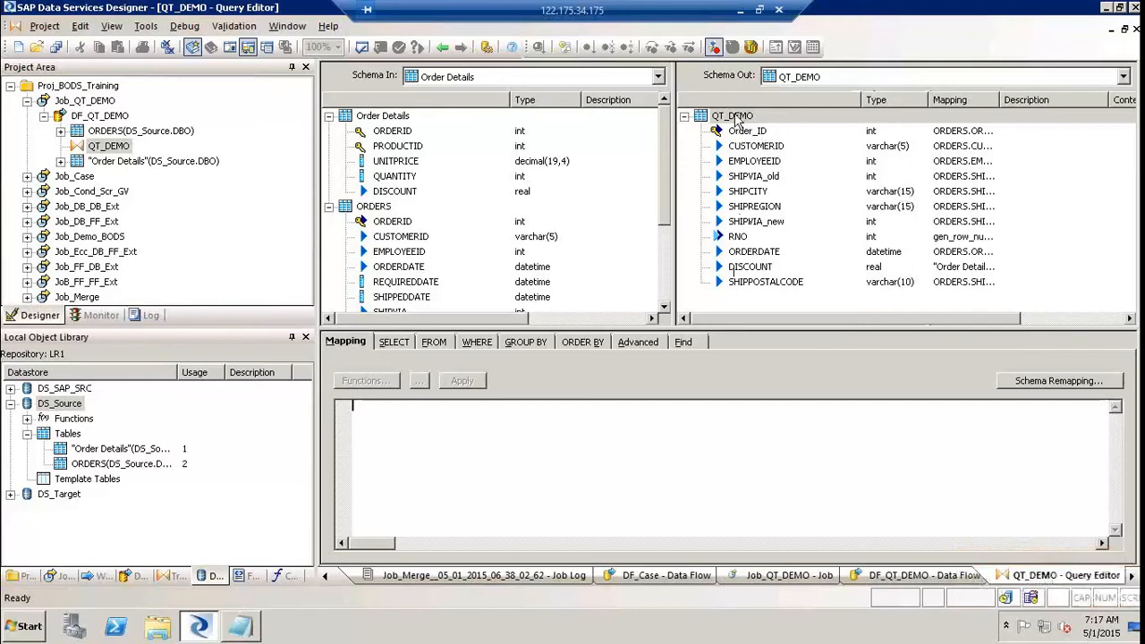
Step: Check the insert-position choices for a new output column at Order_ID, without adding one
{"action": "left_click", "coordinate": [736, 131]}
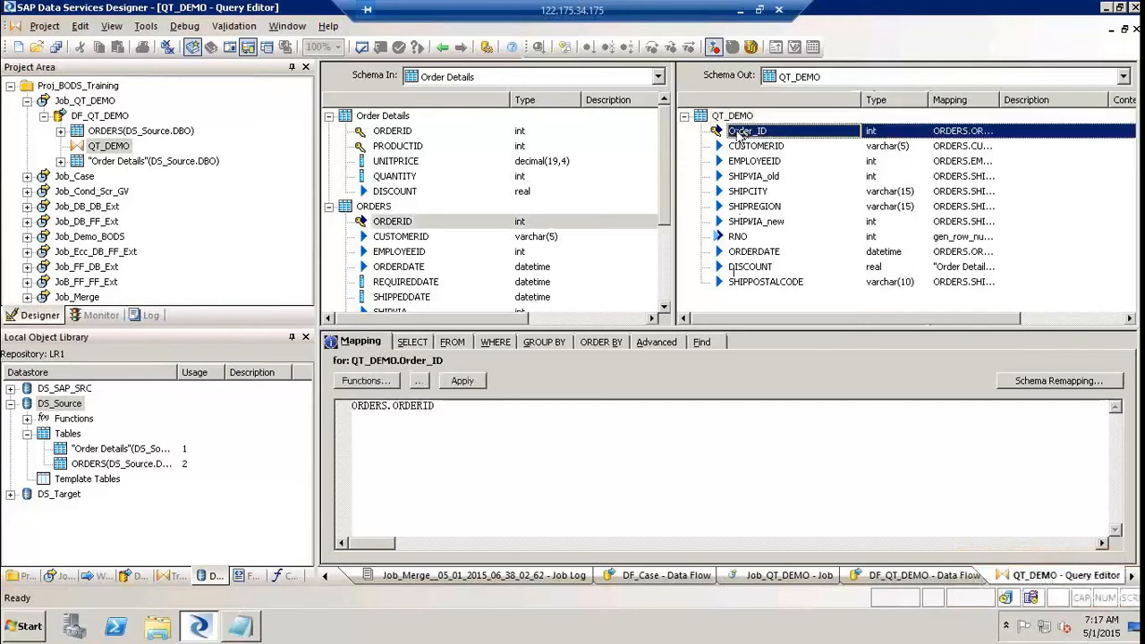
{"action": "right_click", "coordinate": [737, 132]}
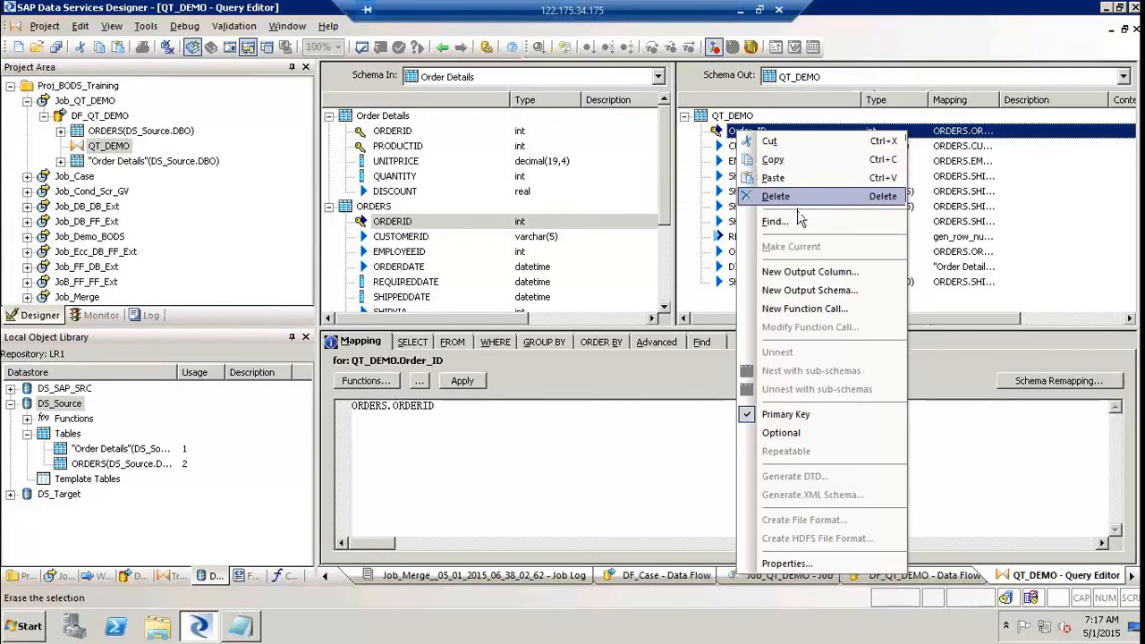
{"action": "left_click", "coordinate": [810, 273]}
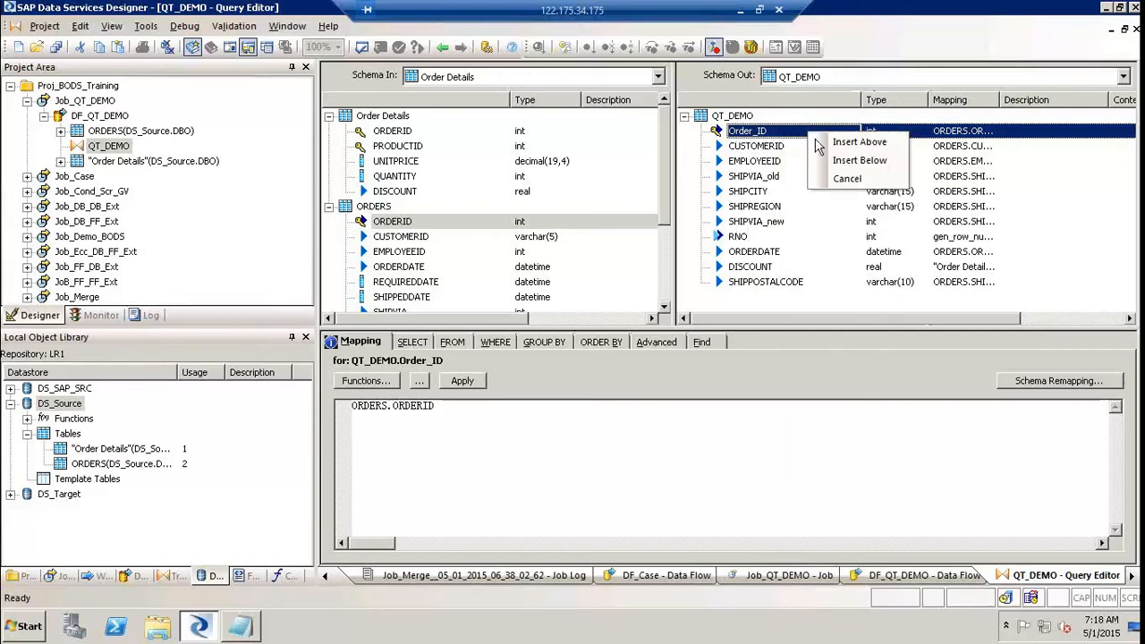
{"action": "left_click", "coordinate": [849, 181]}
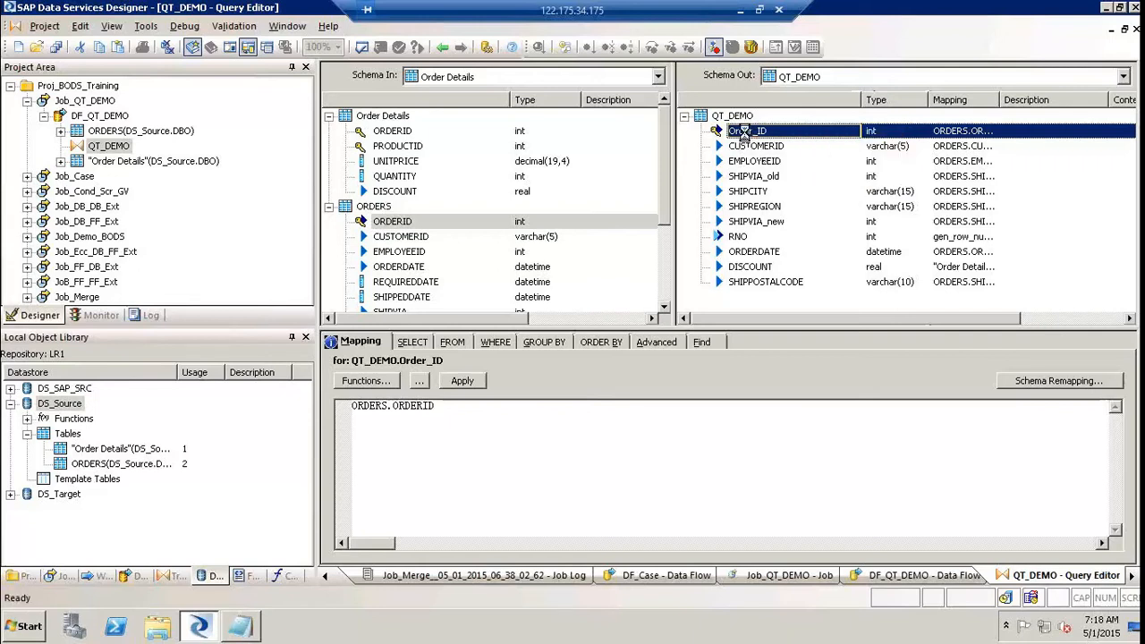
Step: Remove the primary key setting from the Order_ID output column
{"action": "right_click", "coordinate": [748, 134]}
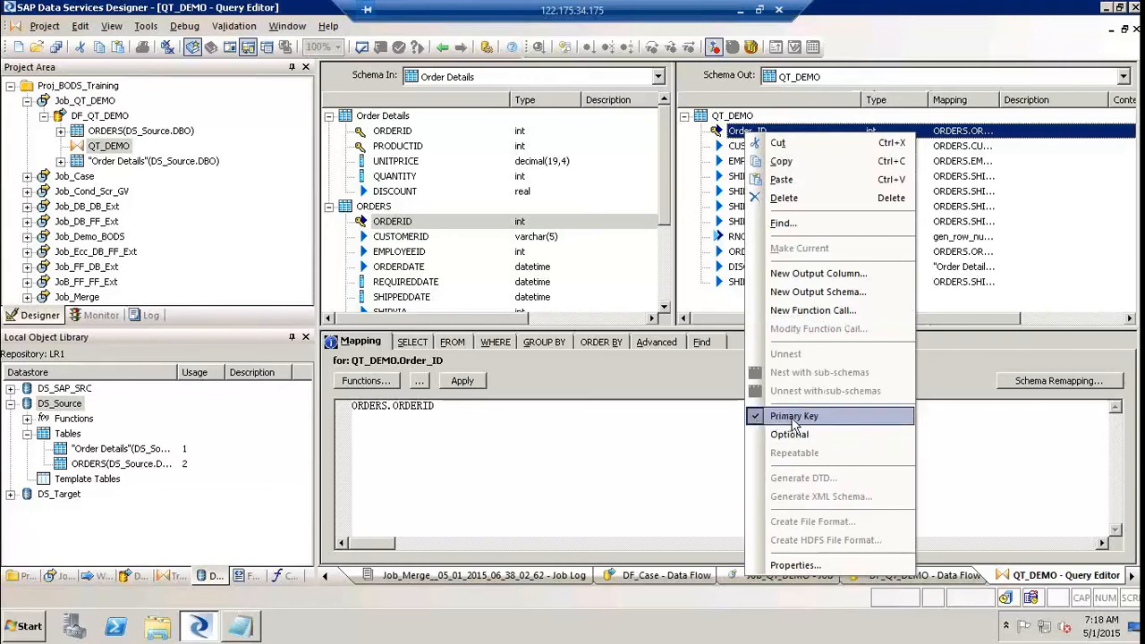
{"action": "left_click", "coordinate": [793, 417]}
{"action": "left_click", "coordinate": [792, 419]}
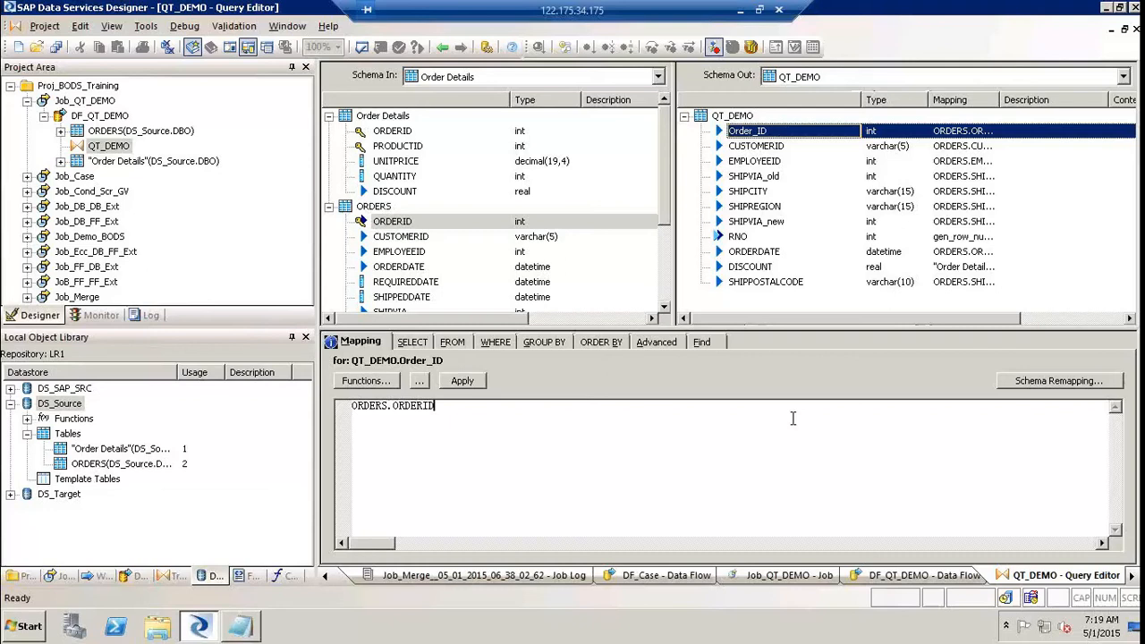
Step: Set the Order_ID output column as primary key again and clear that setting once more
{"action": "right_click", "coordinate": [757, 132]}
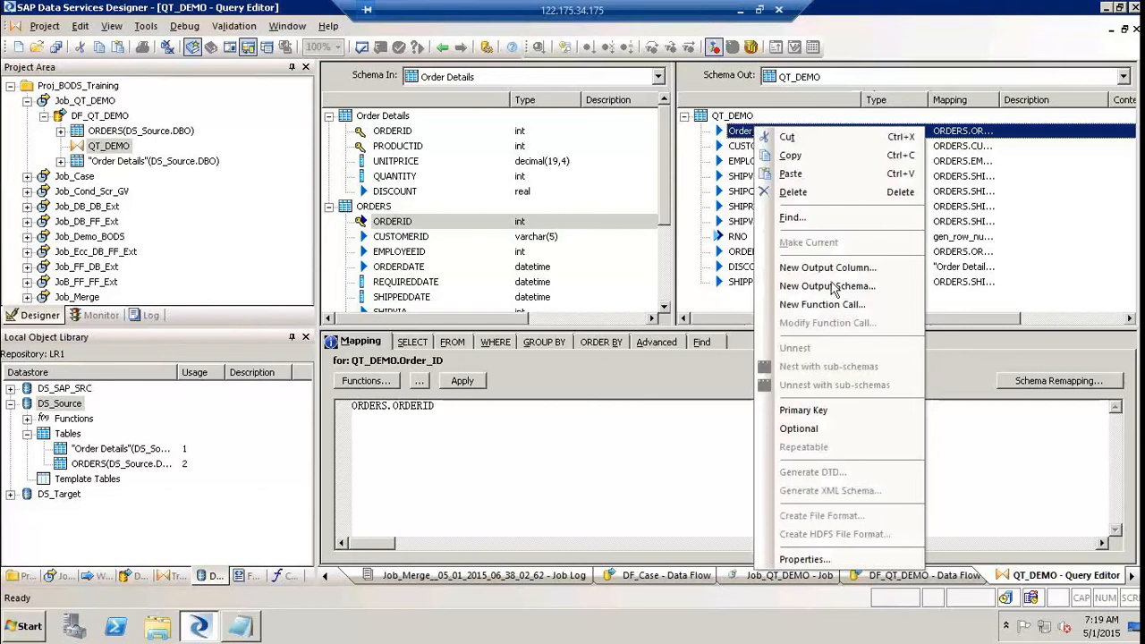
{"action": "left_click", "coordinate": [854, 415]}
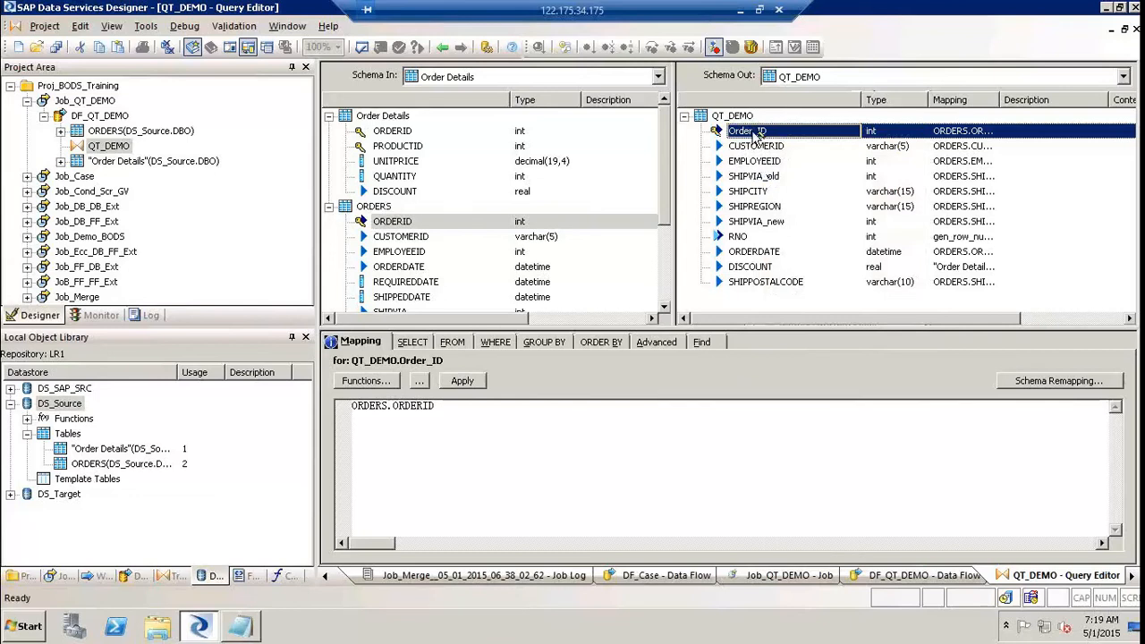
{"action": "right_click", "coordinate": [756, 134]}
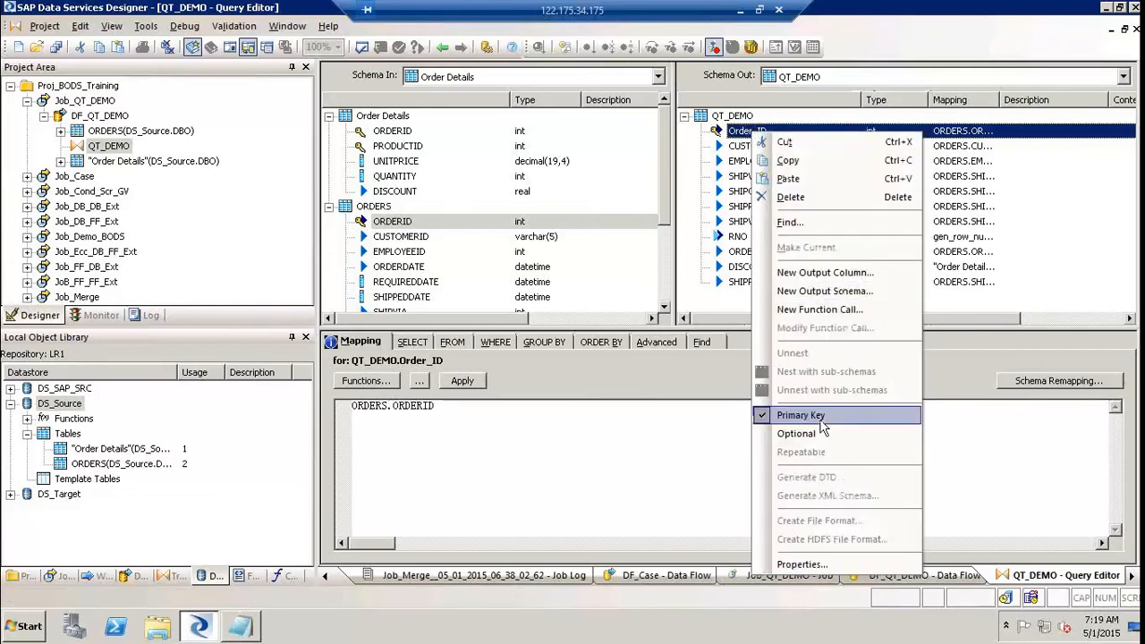
{"action": "left_click", "coordinate": [822, 418]}
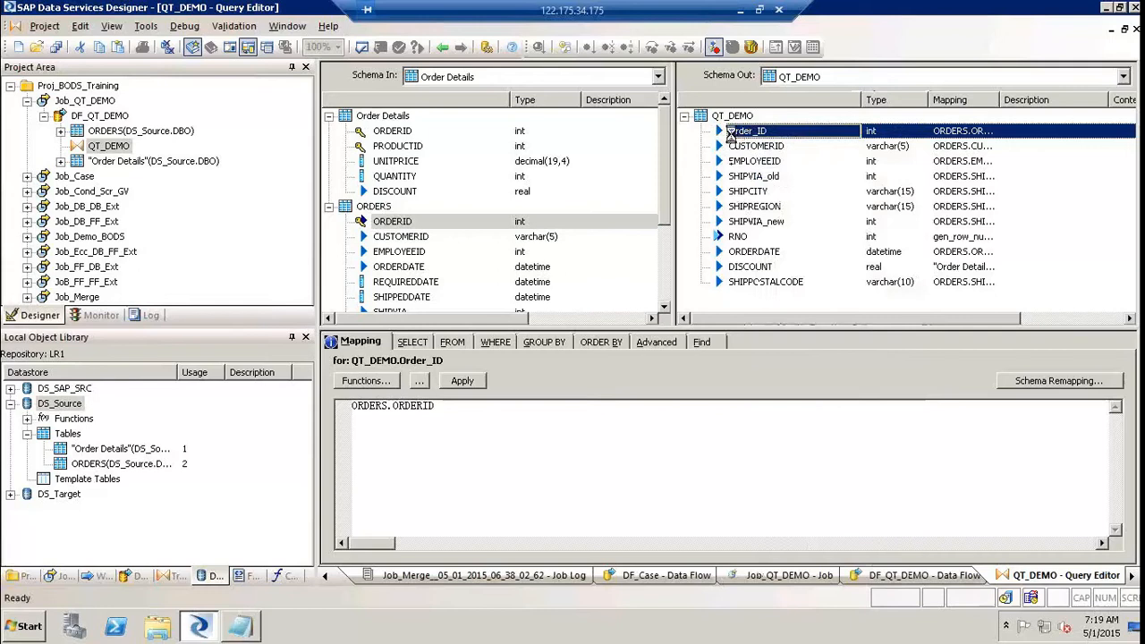
Step: View the column properties of the Order_ID output column without changing them
{"action": "right_click", "coordinate": [731, 133]}
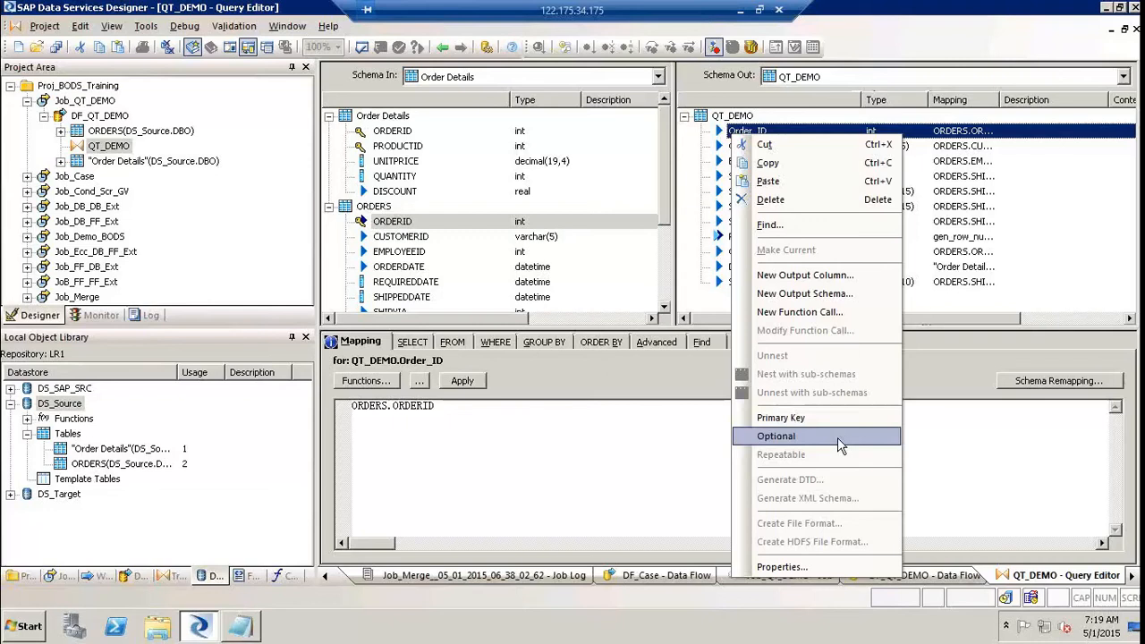
{"action": "left_click", "coordinate": [779, 567]}
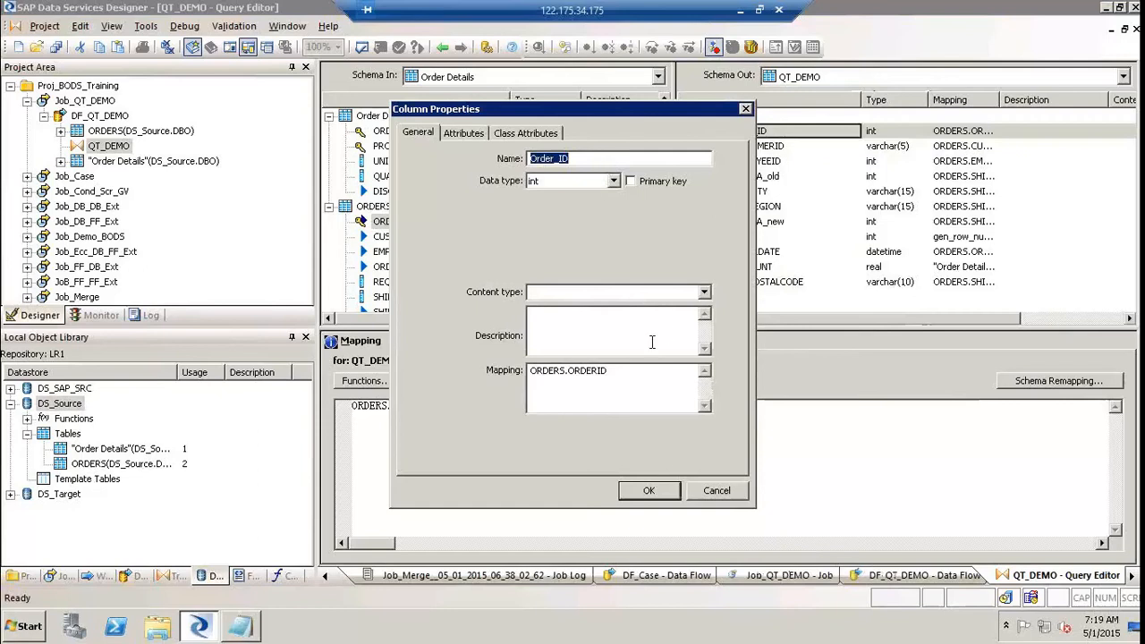
{"action": "left_click", "coordinate": [713, 490]}
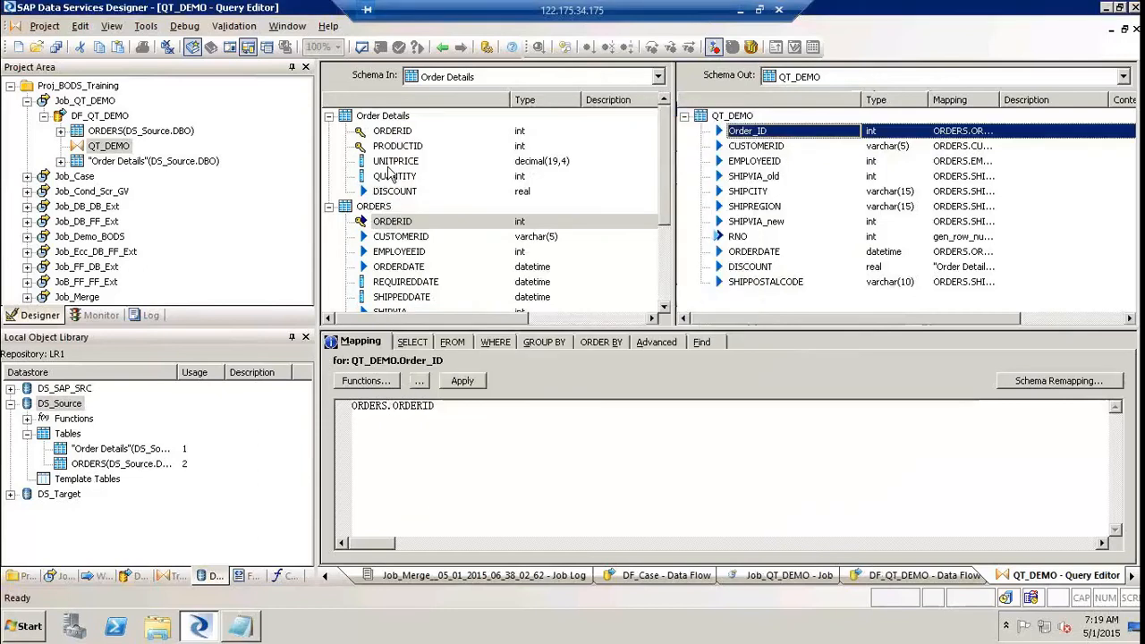
Step: View the column properties of the UNITPRICE input column in Order Details
{"action": "right_click", "coordinate": [401, 163]}
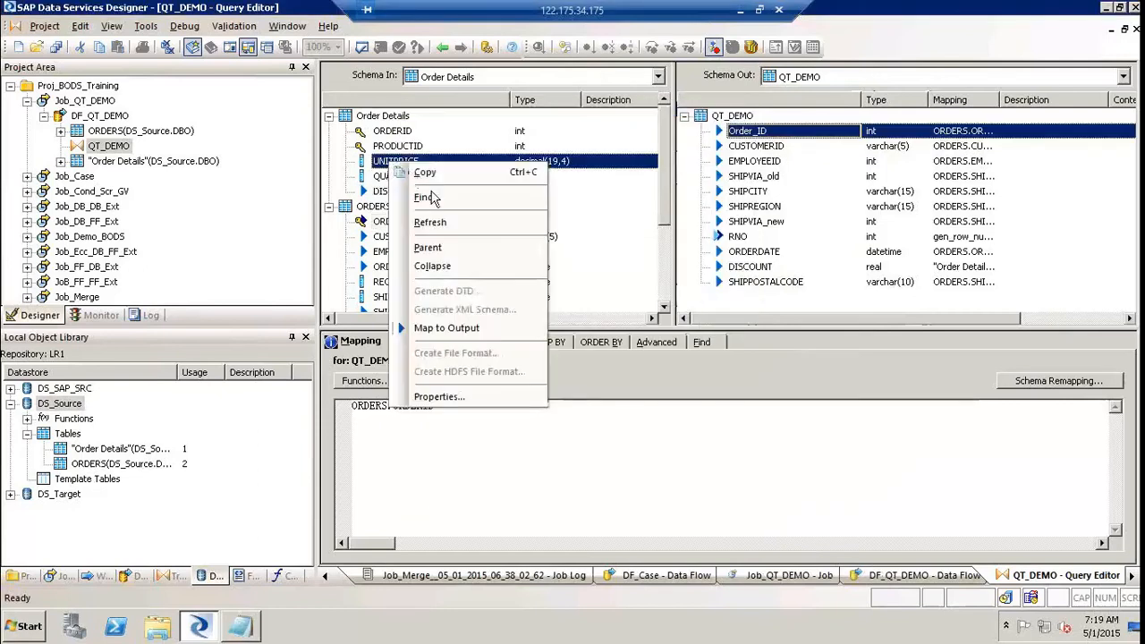
{"action": "left_click", "coordinate": [465, 396]}
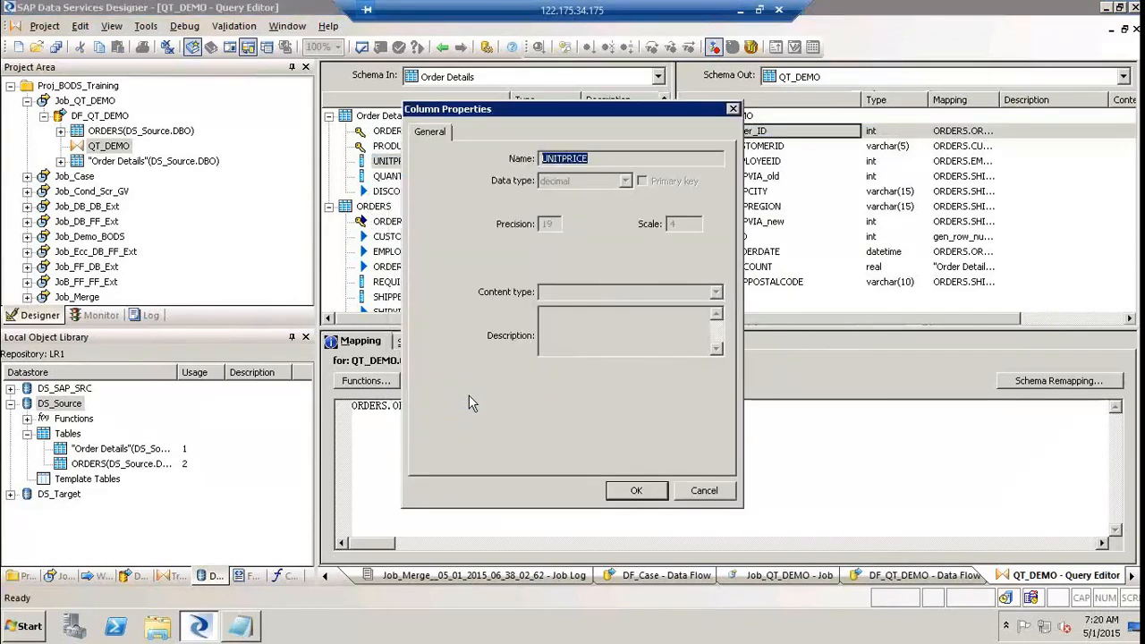
{"action": "left_click", "coordinate": [701, 488]}
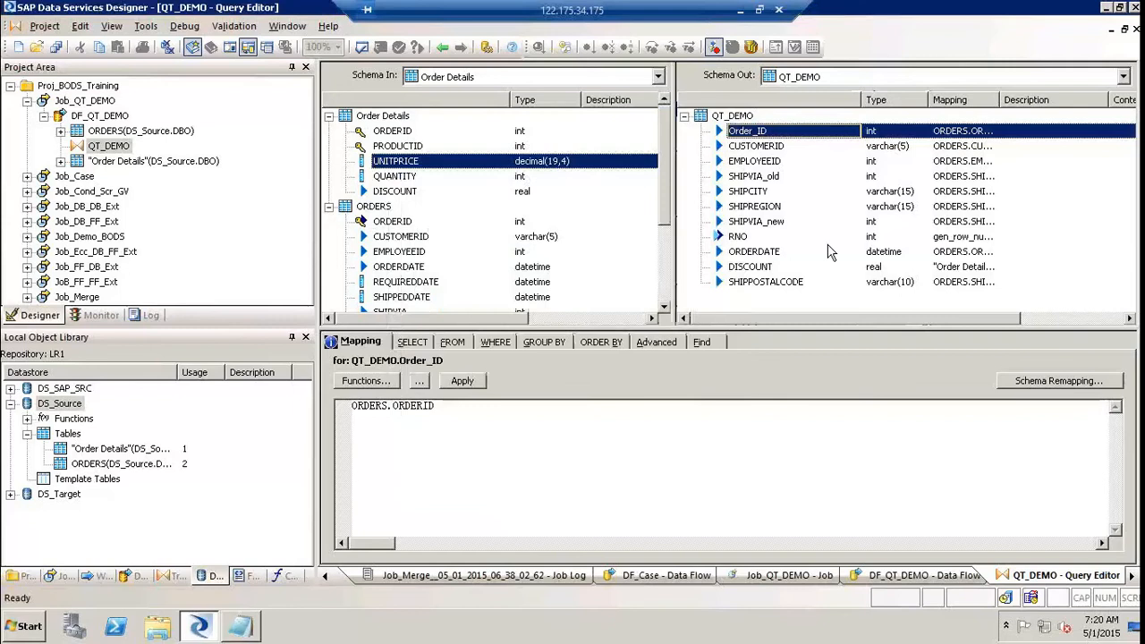
Step: View the general column properties of the SHIPCITY output column without changing them
{"action": "left_click", "coordinate": [764, 193]}
{"action": "right_click", "coordinate": [765, 197]}
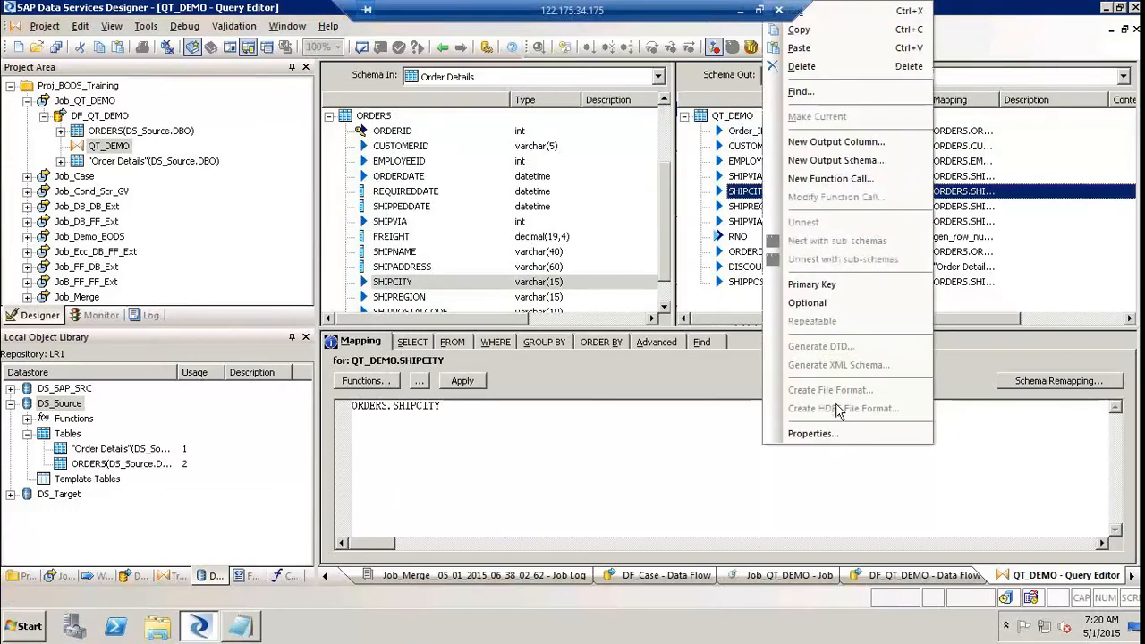
{"action": "left_click", "coordinate": [825, 434]}
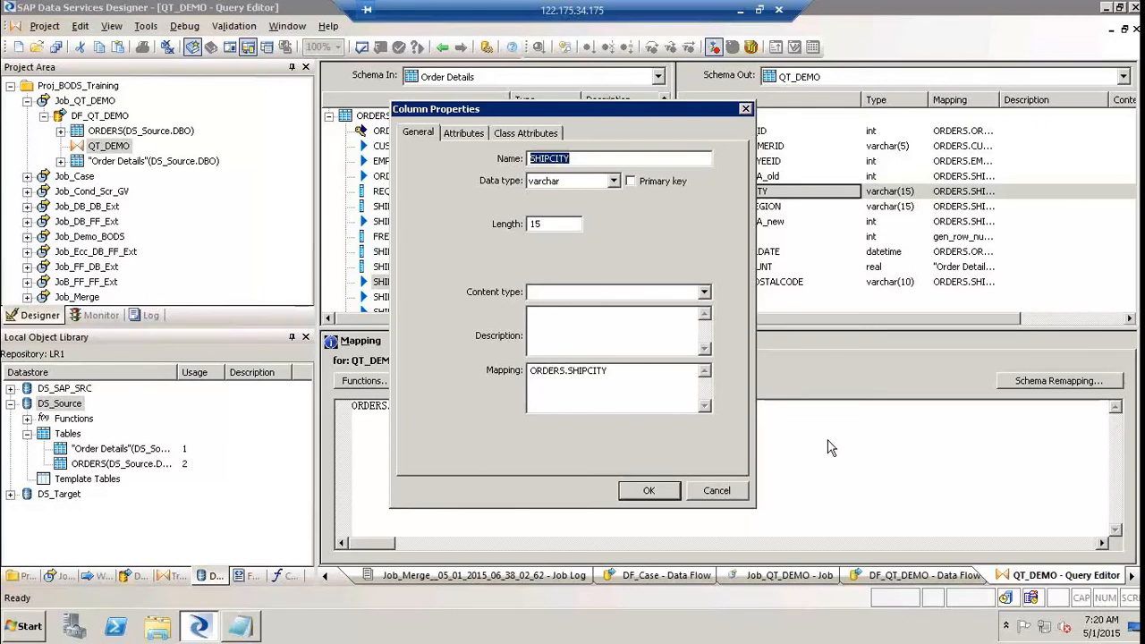
{"action": "left_click", "coordinate": [717, 491]}
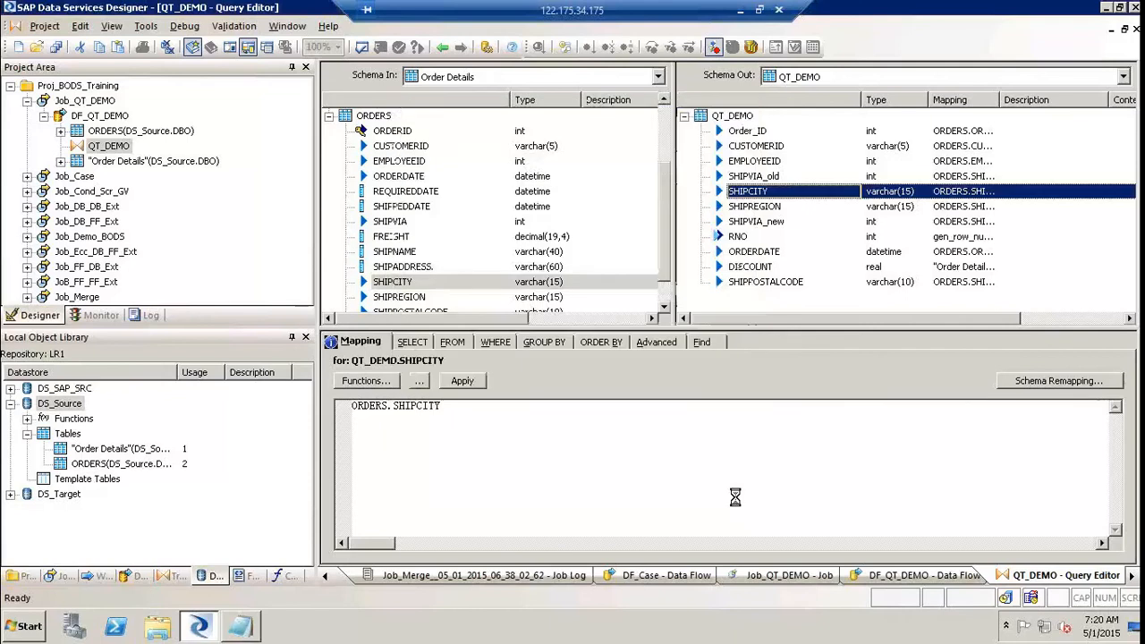
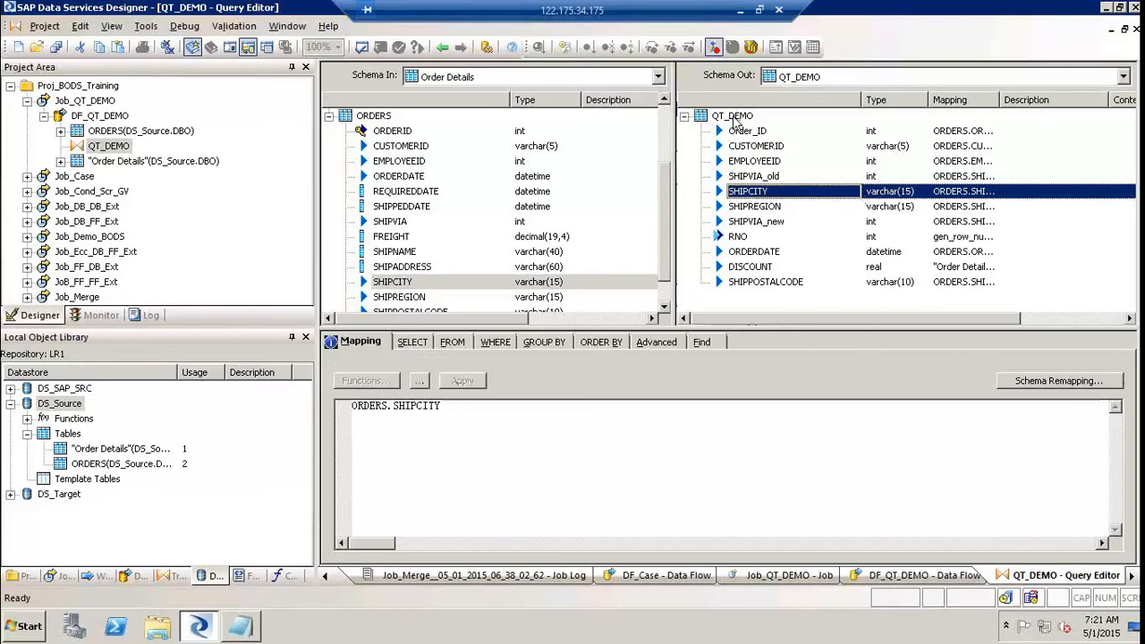
{"action": "left_click", "coordinate": [734, 118]}
{"action": "right_click", "coordinate": [733, 118]}
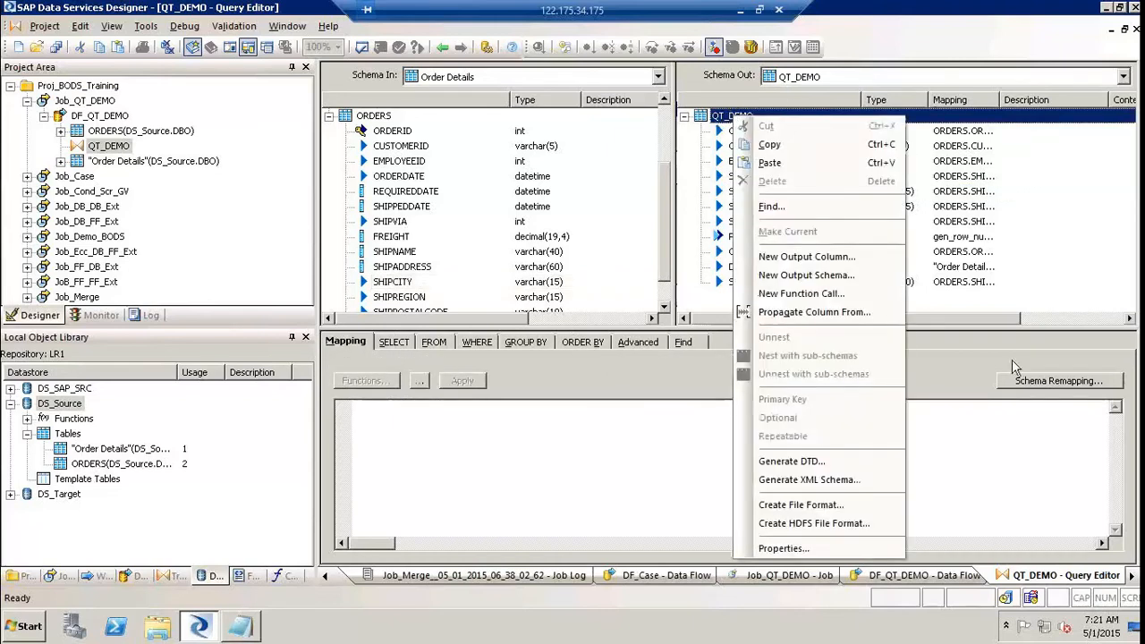
{"action": "left_click", "coordinate": [1036, 284]}
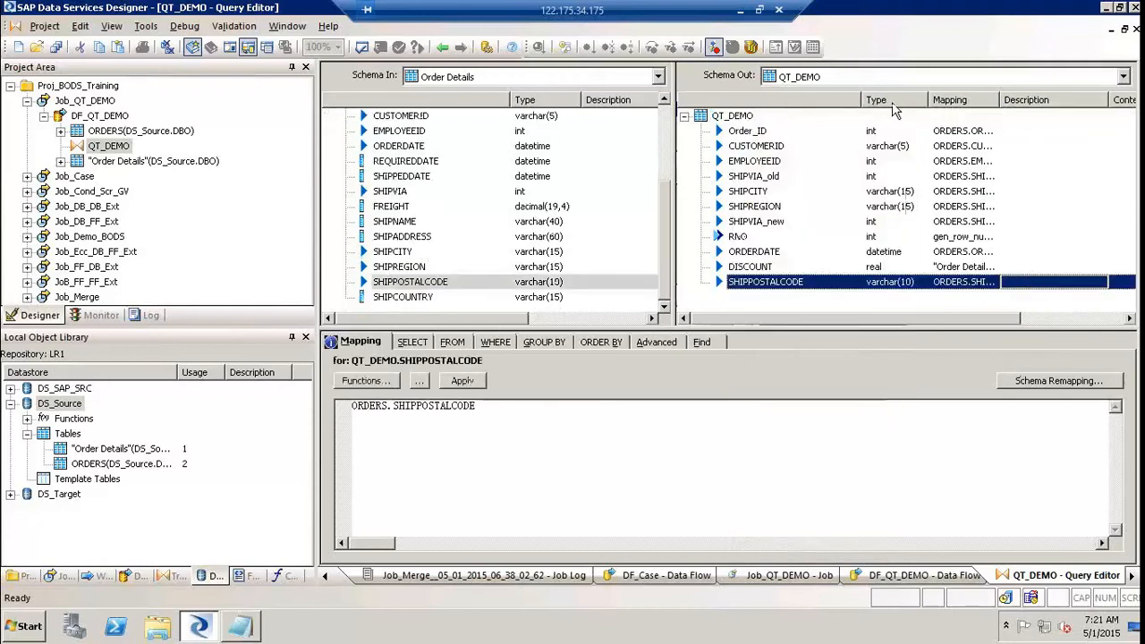
Step: Fit the output schema's Mapping column to its contents and review the mappings of the columns from Order_ID to SHIPREGION
{"action": "double_click", "coordinate": [1000, 100]}
{"action": "left_click", "coordinate": [990, 132]}
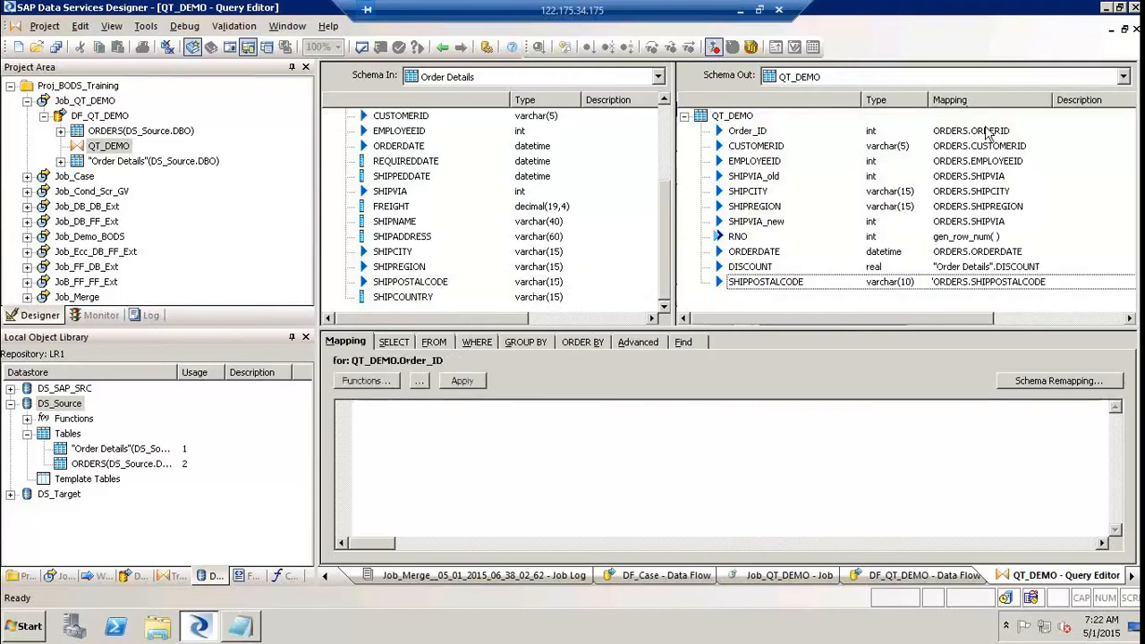
{"action": "left_click", "coordinate": [981, 147]}
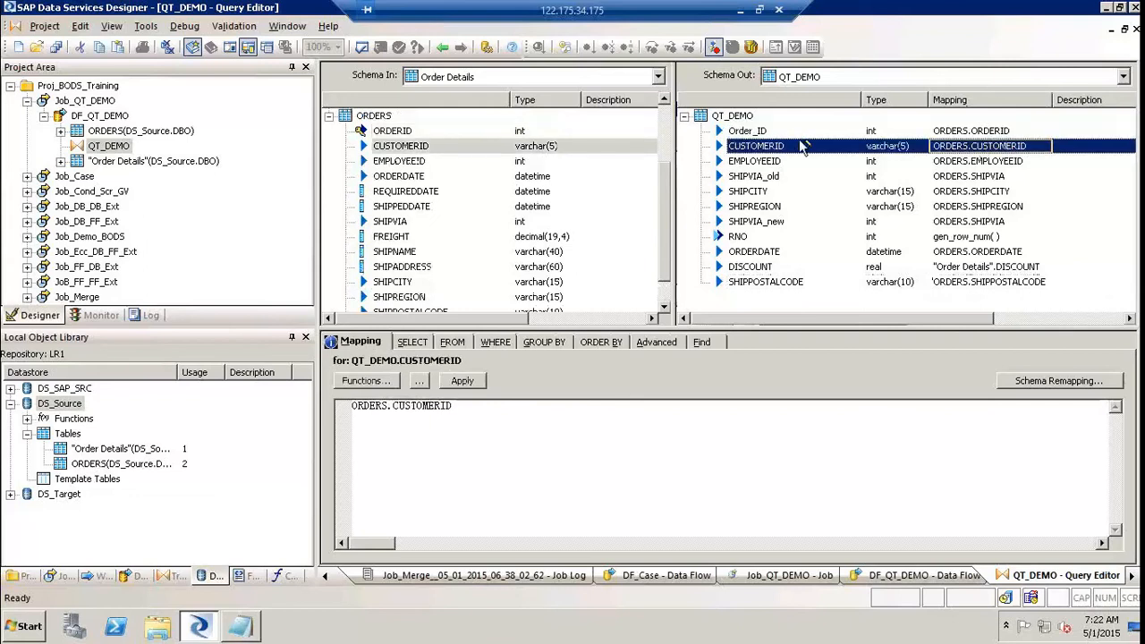
{"action": "key", "text": "Down"}
{"action": "left_click", "coordinate": [753, 178]}
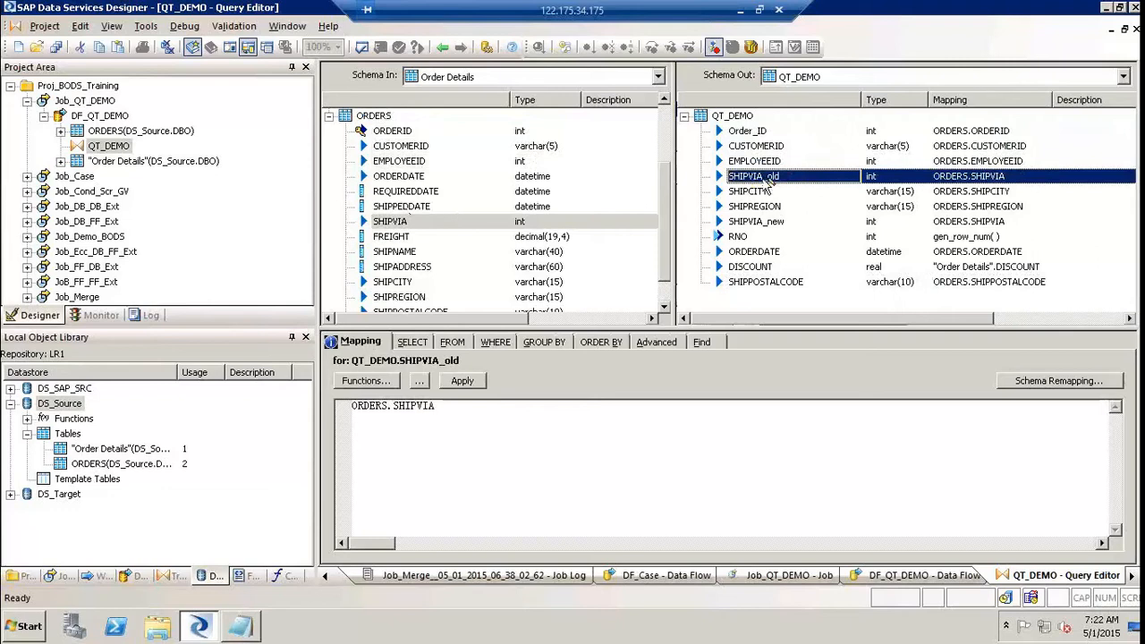
{"action": "left_click", "coordinate": [760, 191]}
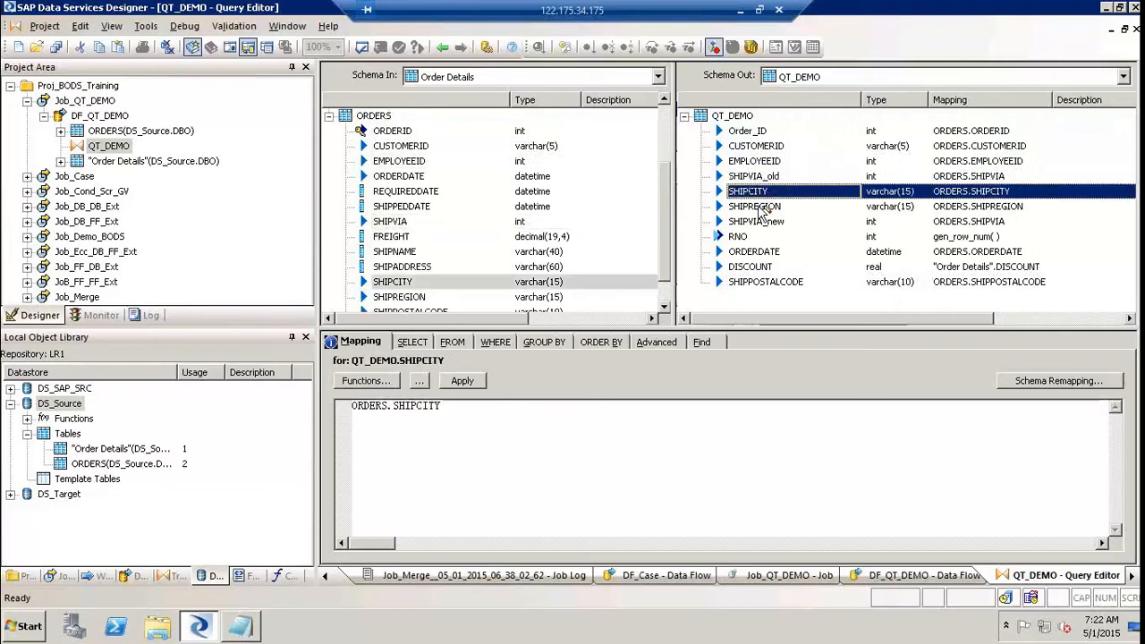
{"action": "key", "text": "Down"}
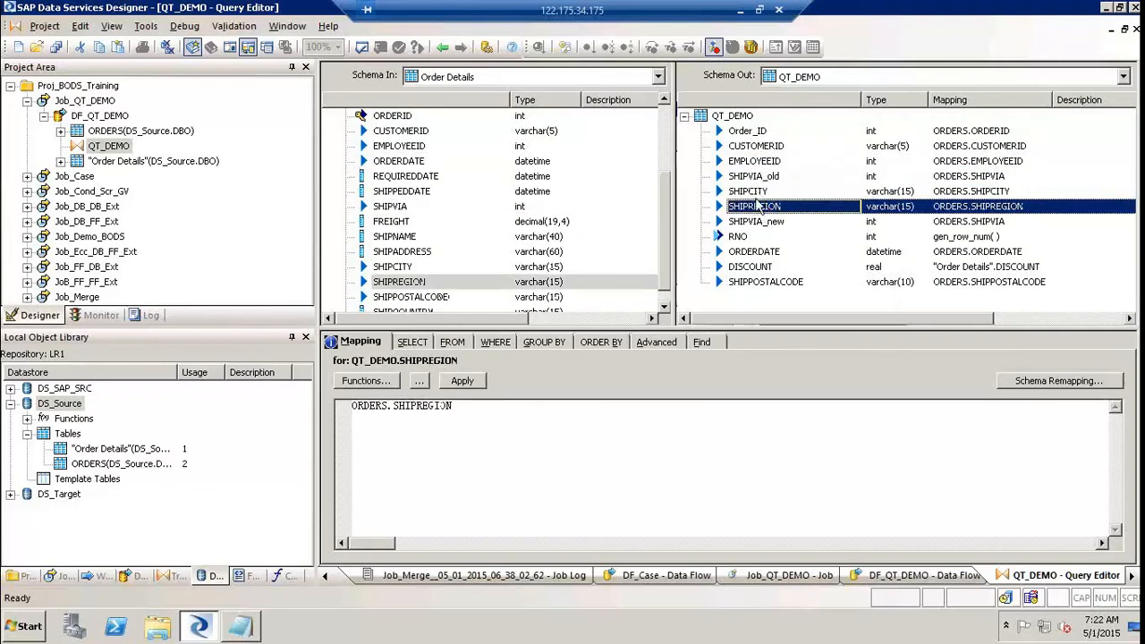
Step: Examine the full mapping expressions of the SHIPVIA_new and RNO output columns
{"action": "left_click", "coordinate": [754, 222]}
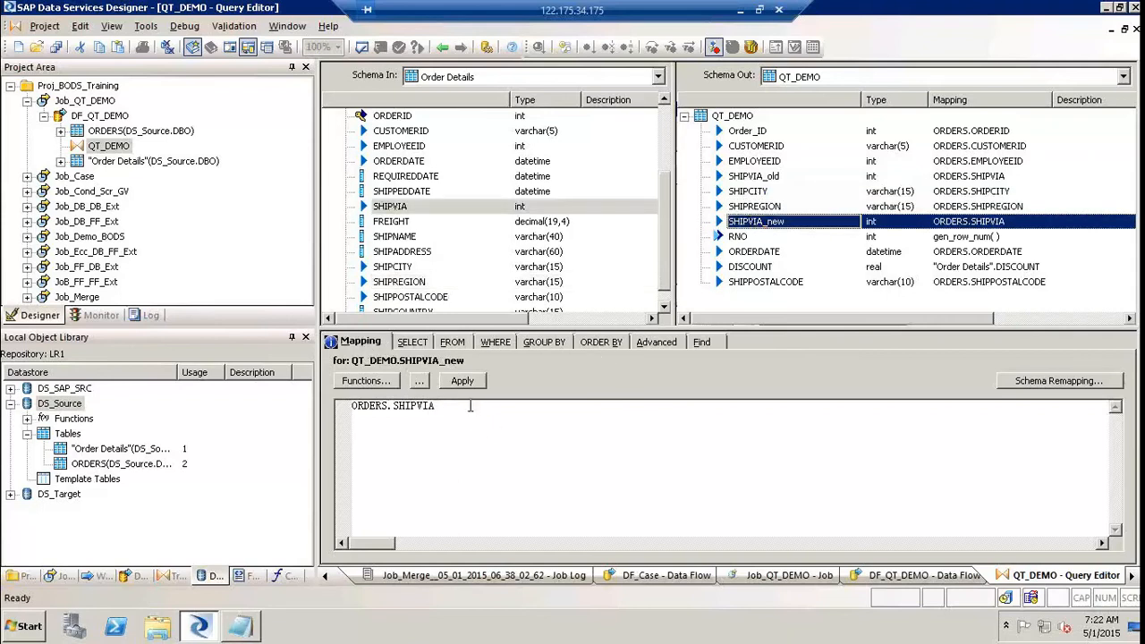
{"action": "left_click_drag", "start_coordinate": [531, 409], "coordinate": [302, 405]}
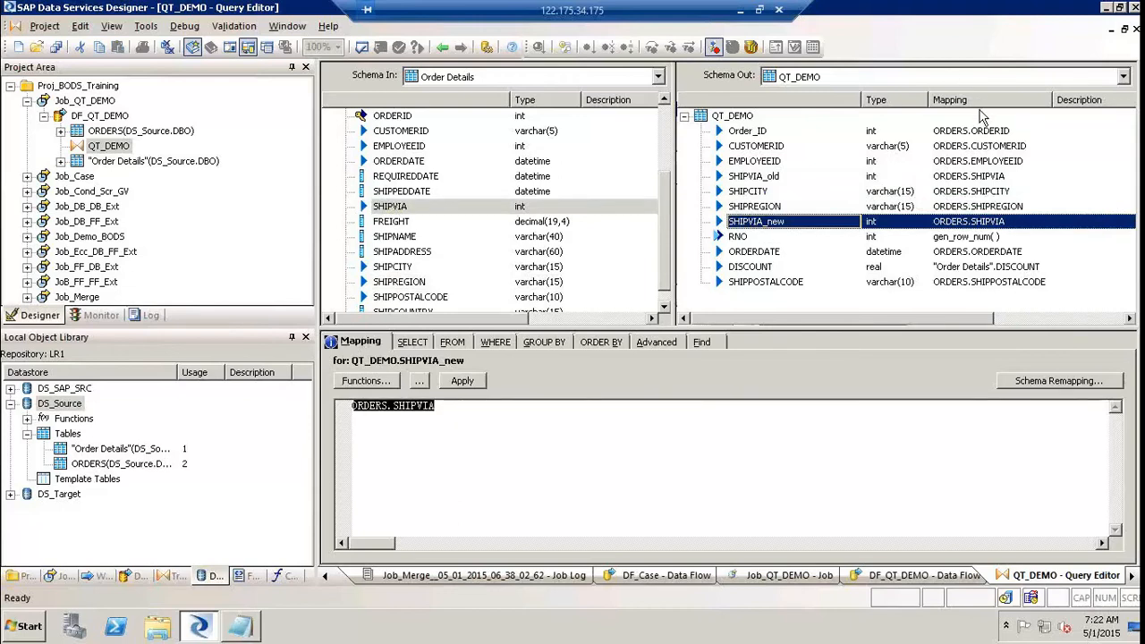
{"action": "left_click", "coordinate": [467, 411]}
{"action": "double_click", "coordinate": [468, 410]}
{"action": "left_click", "coordinate": [989, 237]}
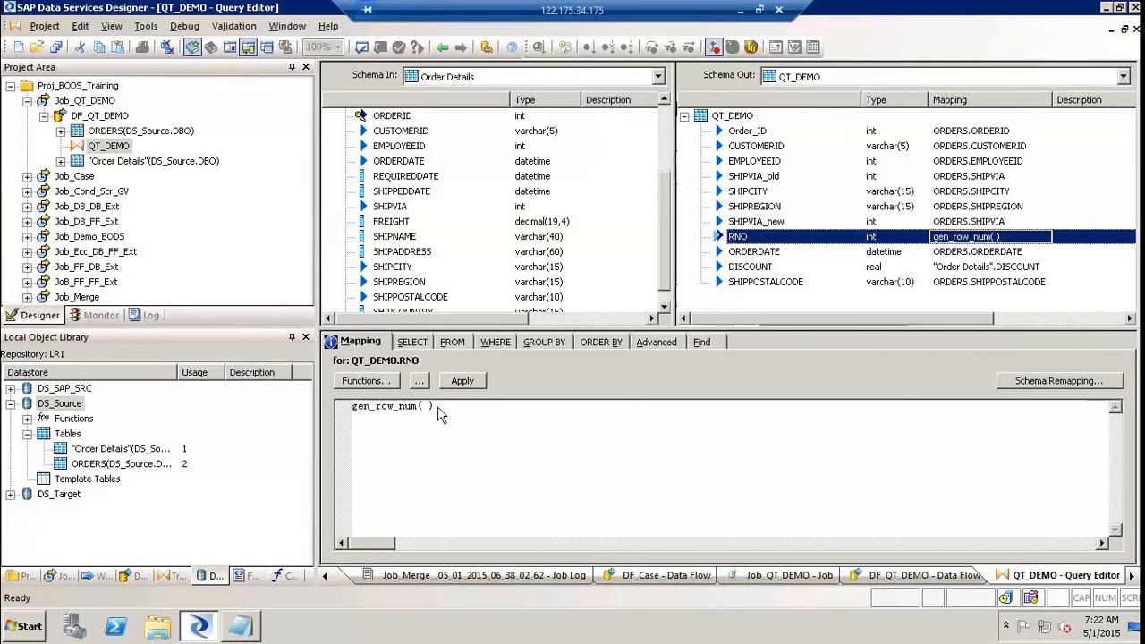
{"action": "left_click_drag", "start_coordinate": [436, 407], "coordinate": [304, 415]}
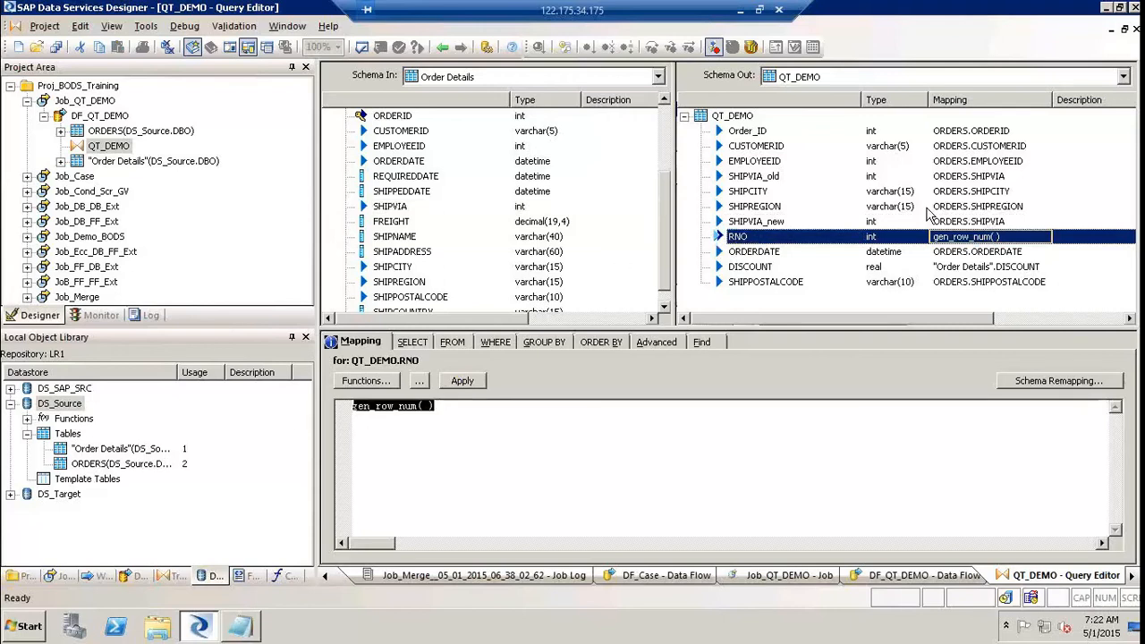
Step: Review the mapping expressions of the ORDERDATE, DISCOUNT and SHIPPOSTALCODE output columns
{"action": "left_click", "coordinate": [968, 256]}
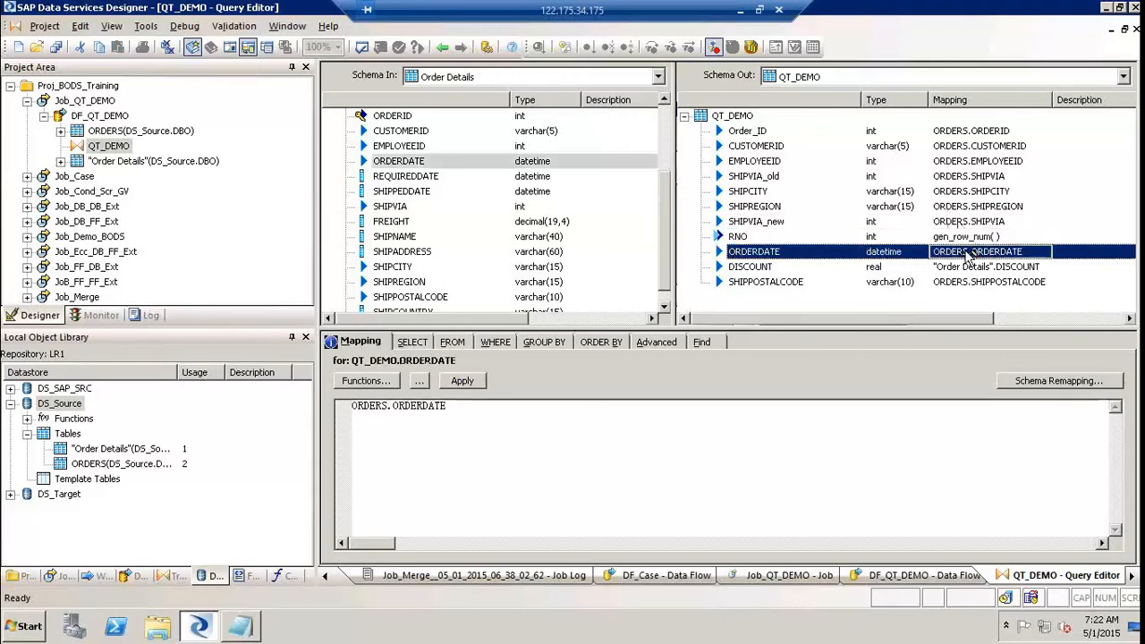
{"action": "left_click", "coordinate": [972, 269]}
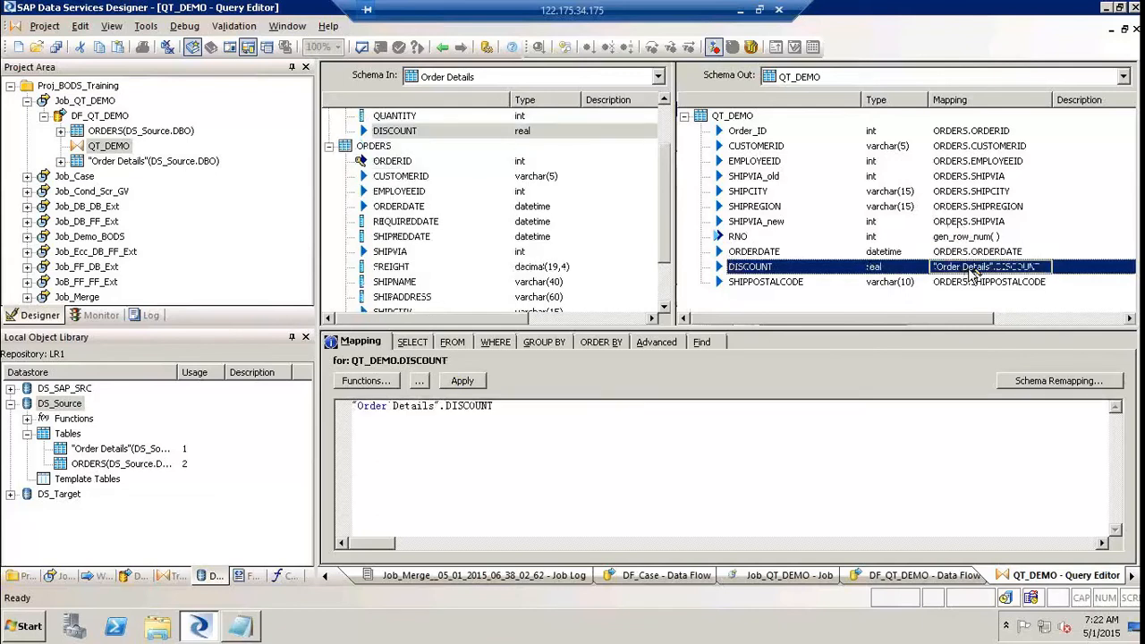
{"action": "left_click", "coordinate": [975, 276]}
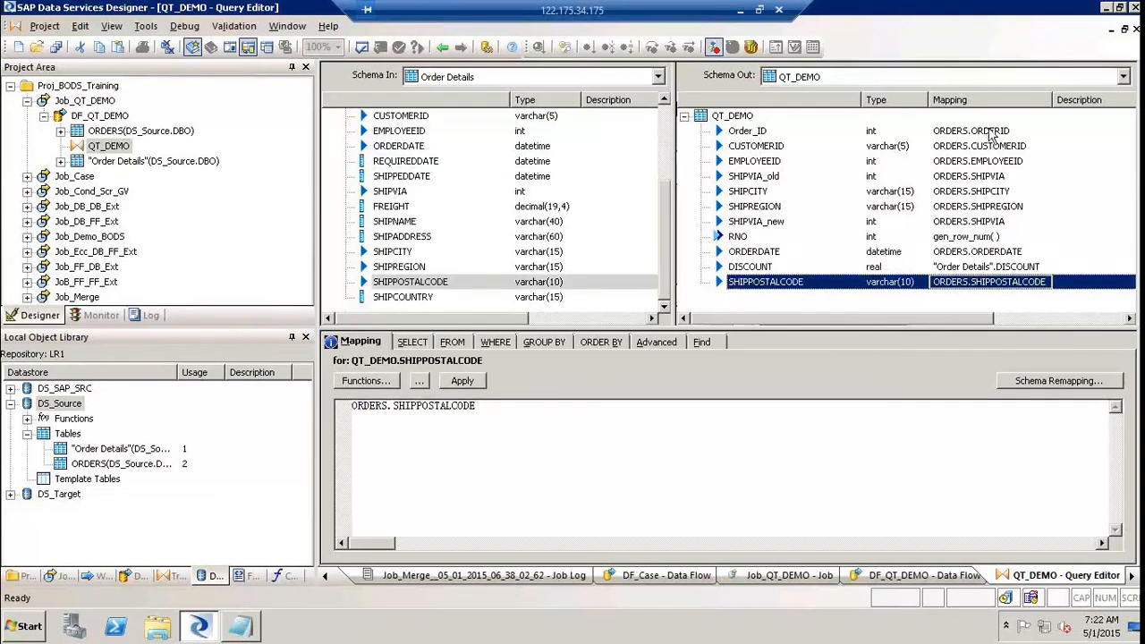
Step: Give the Order_ID output column the description "Ids for Orders" in its column properties
{"action": "left_click", "coordinate": [1129, 319]}
{"action": "left_click", "coordinate": [1130, 319]}
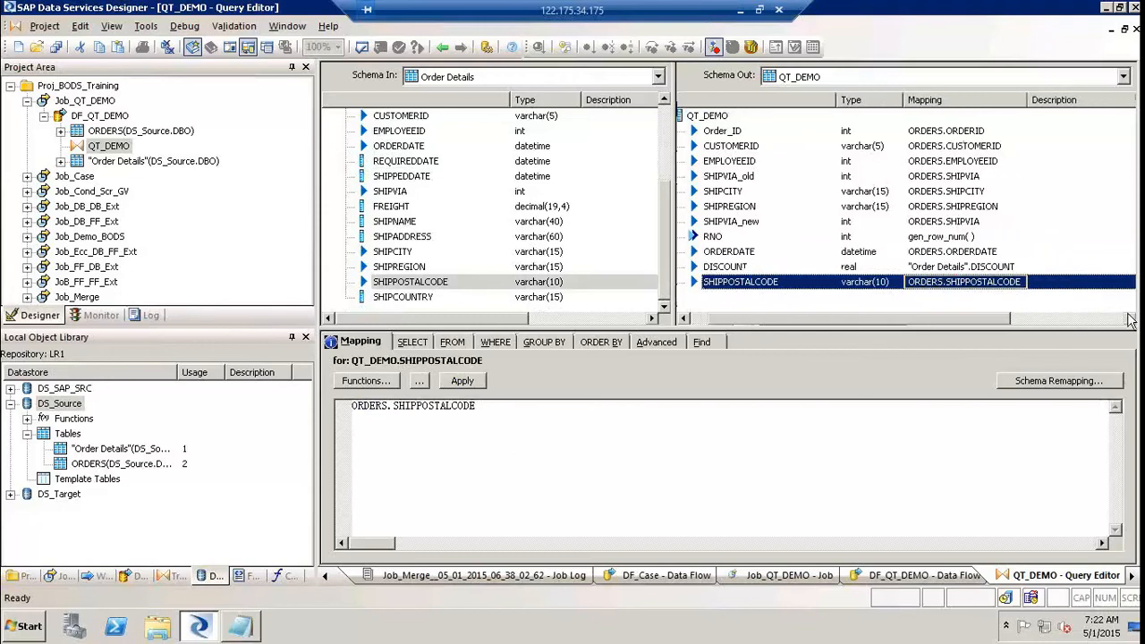
{"action": "left_click", "coordinate": [732, 134]}
{"action": "double_click", "coordinate": [732, 134]}
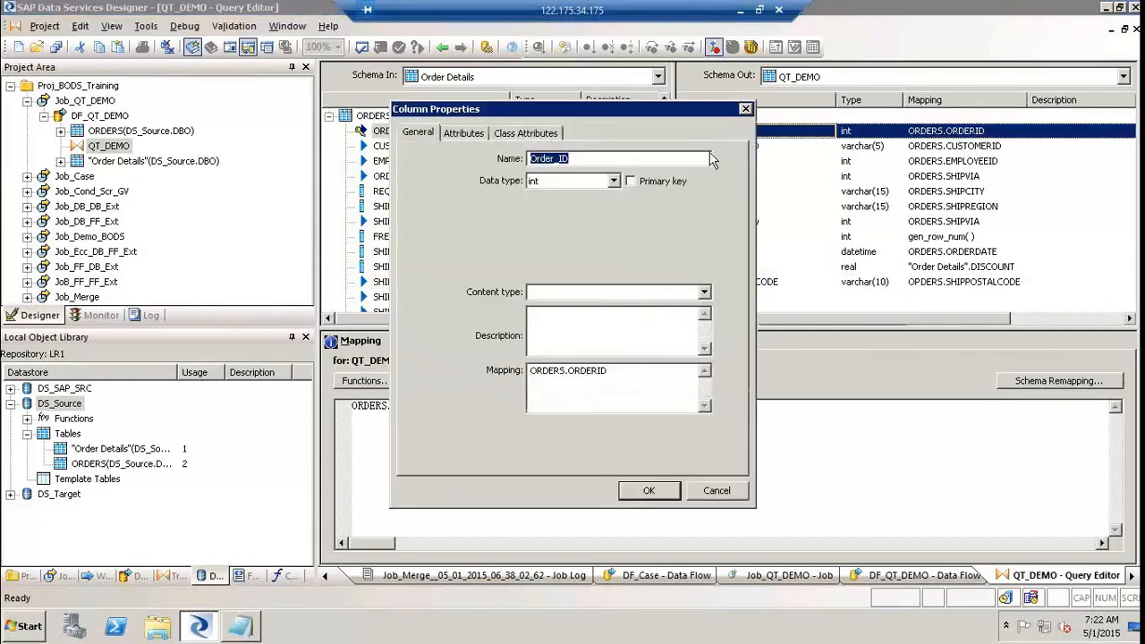
{"action": "left_click", "coordinate": [546, 320]}
{"action": "type", "text": "Ids"}
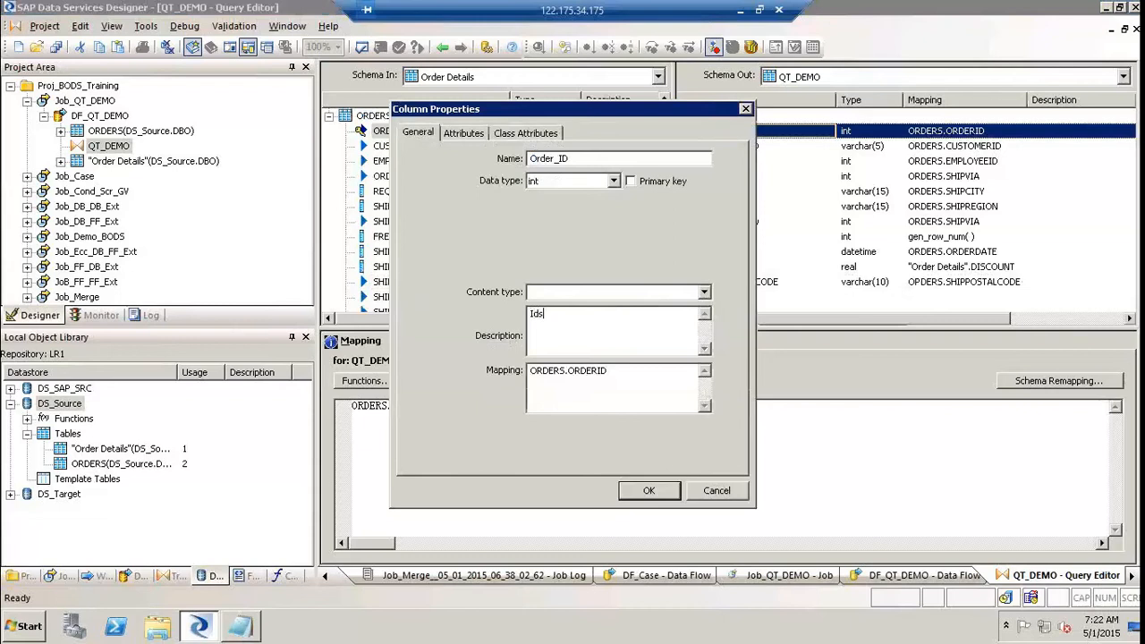
{"action": "type", "text": " for Orders"}
{"action": "left_click", "coordinate": [626, 493]}
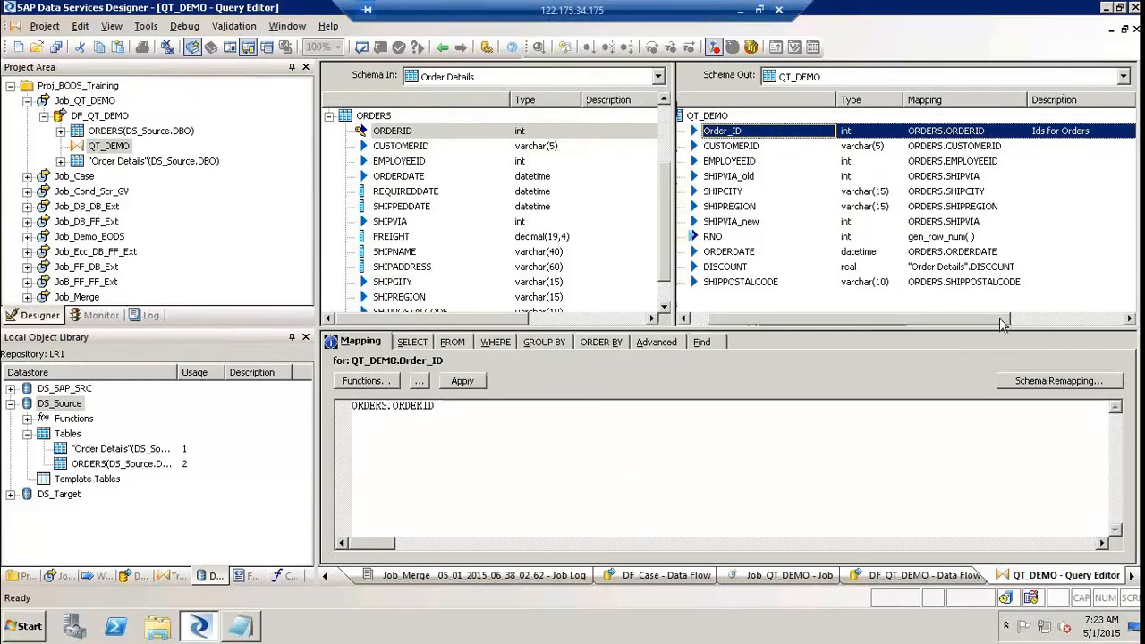
Step: Look at the Content Type choices and the Business Name field of the Order_ID output column without setting either
{"action": "left_click_drag", "start_coordinate": [1002, 321], "coordinate": [1114, 320]}
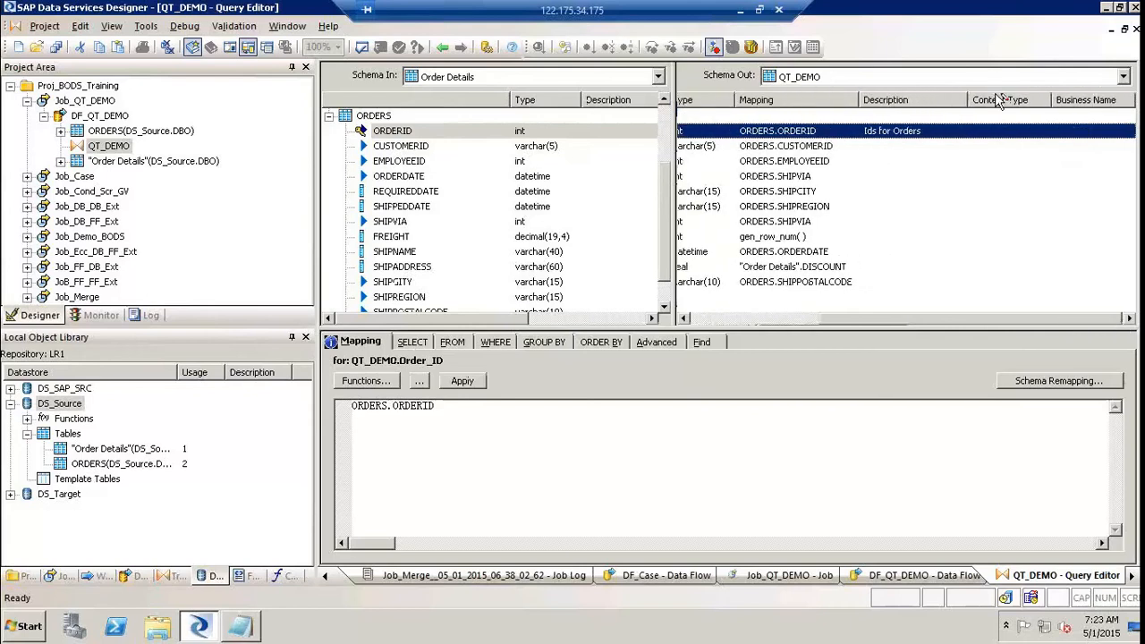
{"action": "left_click", "coordinate": [1004, 132]}
{"action": "left_click", "coordinate": [1030, 133]}
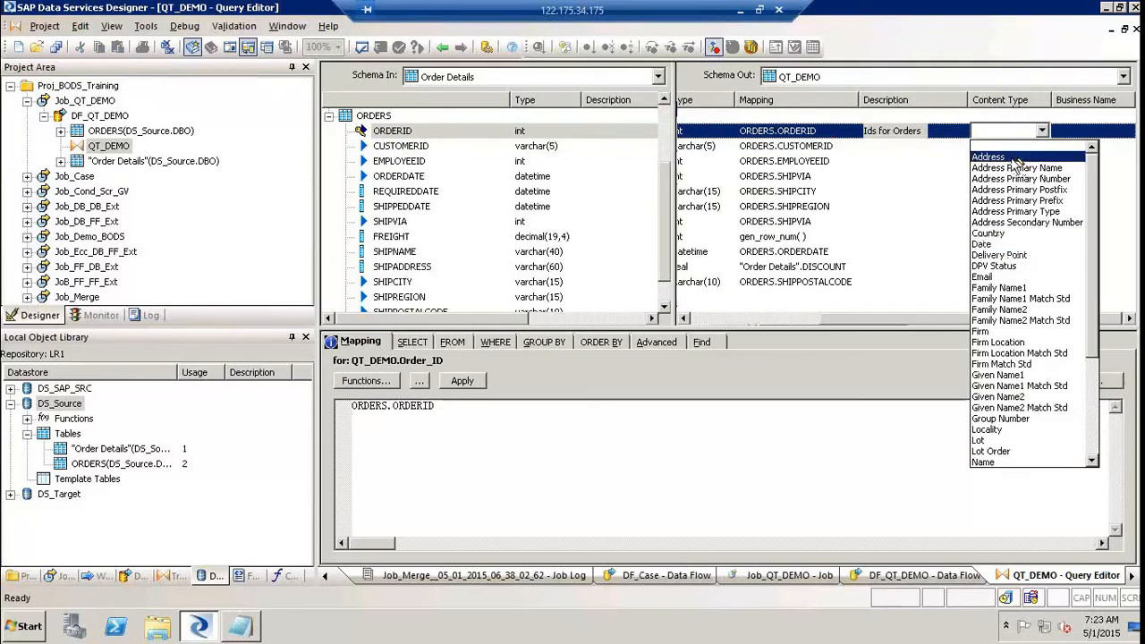
{"action": "left_click", "coordinate": [1114, 137]}
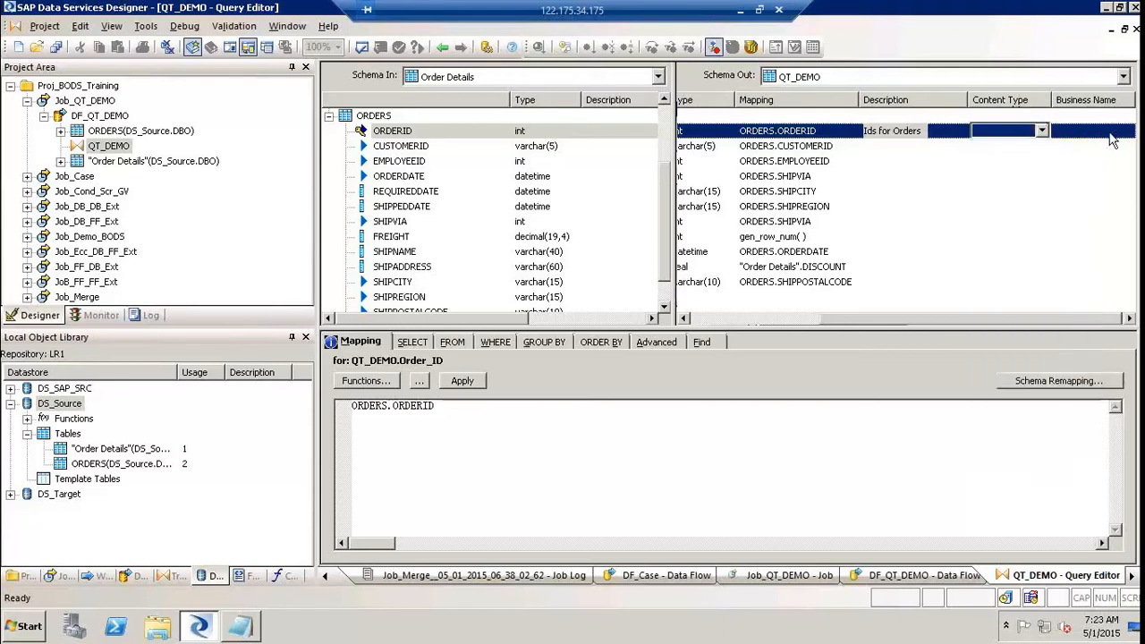
{"action": "left_click", "coordinate": [1110, 132]}
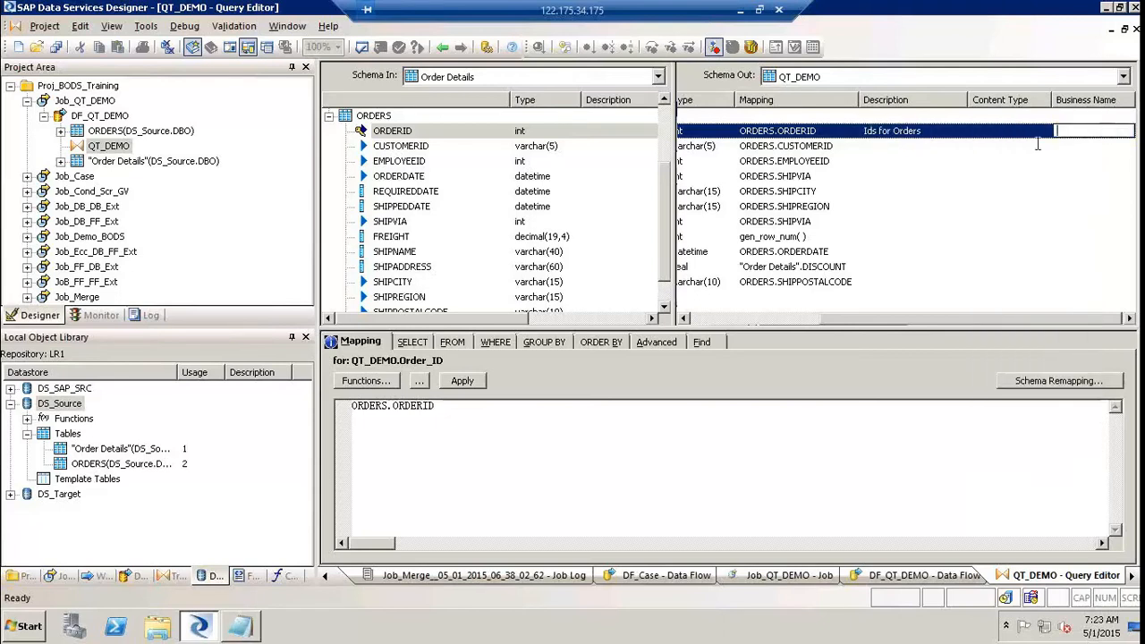
{"action": "left_click", "coordinate": [732, 319]}
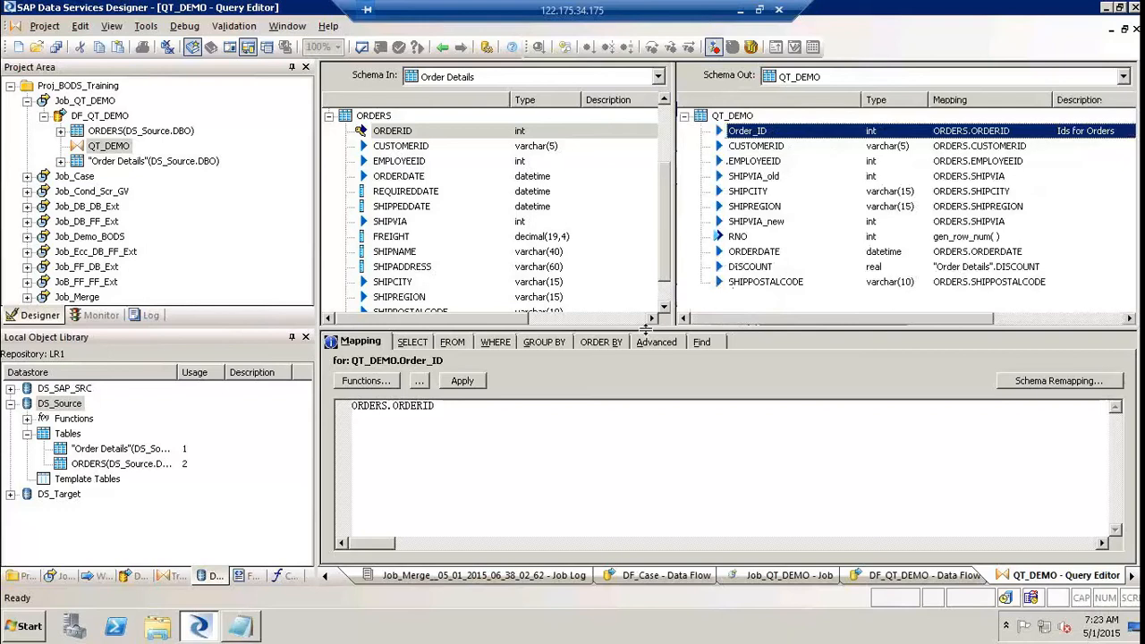
Step: Enlarge the mapping area below the schemas and show the Query transform among the Platform transforms in the object library
{"action": "left_click_drag", "start_coordinate": [646, 329], "coordinate": [641, 259]}
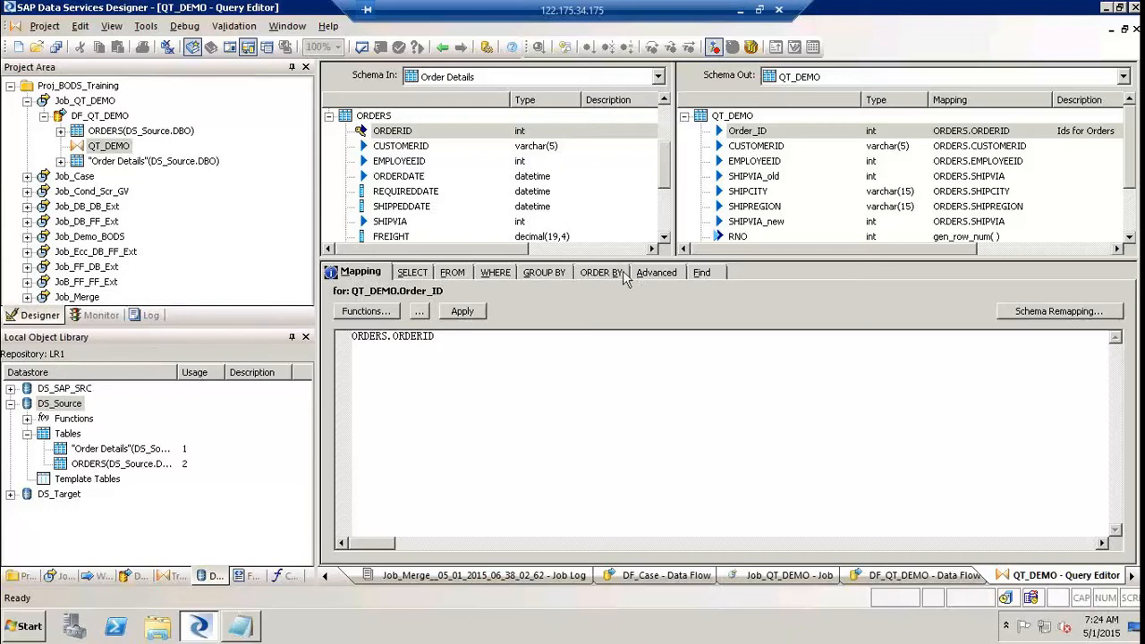
{"action": "left_click", "coordinate": [178, 577]}
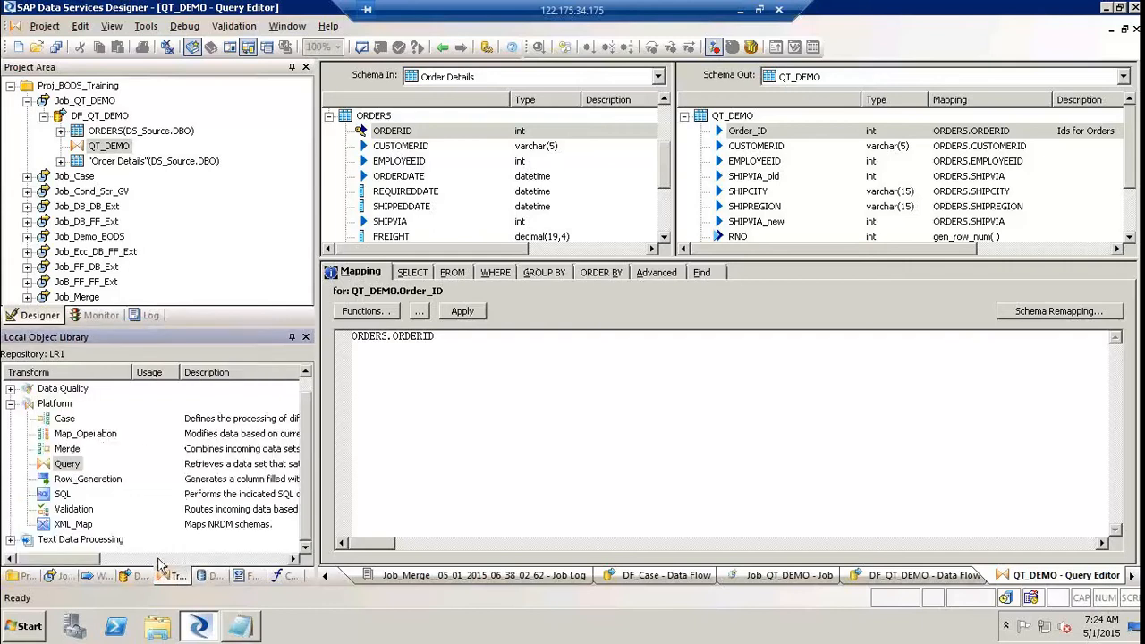
{"action": "left_click", "coordinate": [87, 527]}
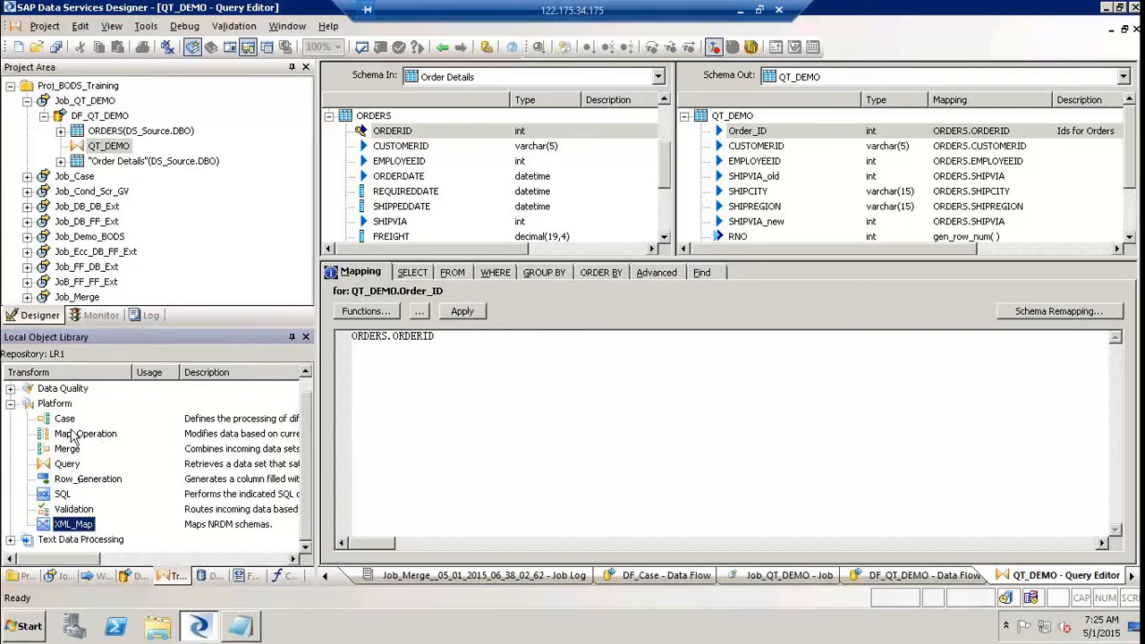
{"action": "left_click", "coordinate": [67, 466]}
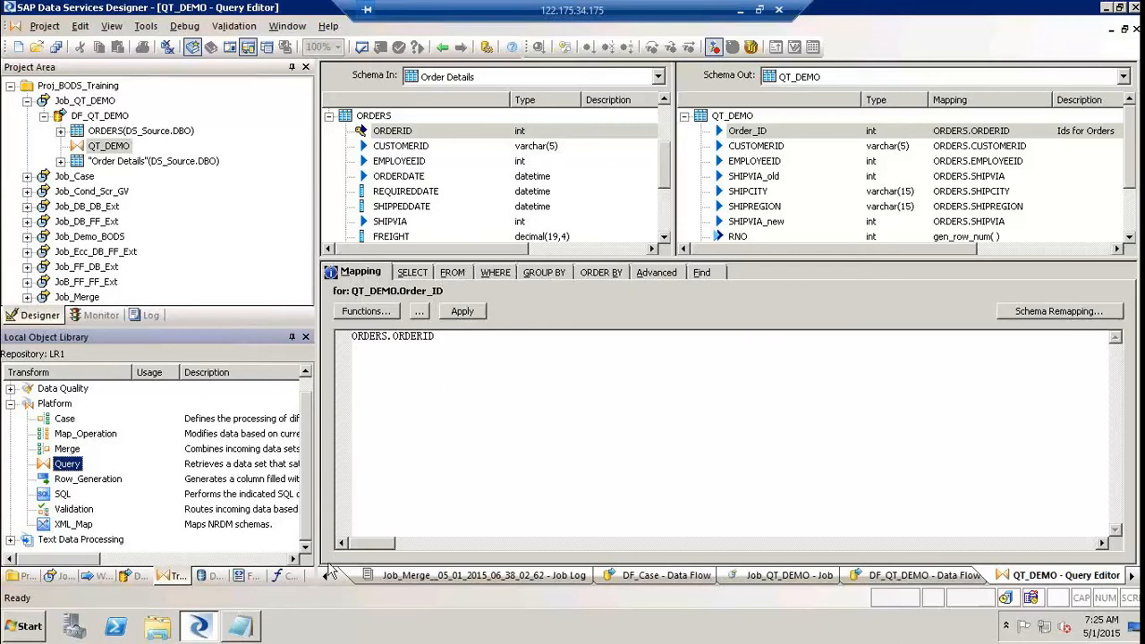
Step: Switch to the Notepad notes and add the line "Outer Join (3.x)" below the Commit statement, separated by a blank line
{"action": "left_click", "coordinate": [231, 633]}
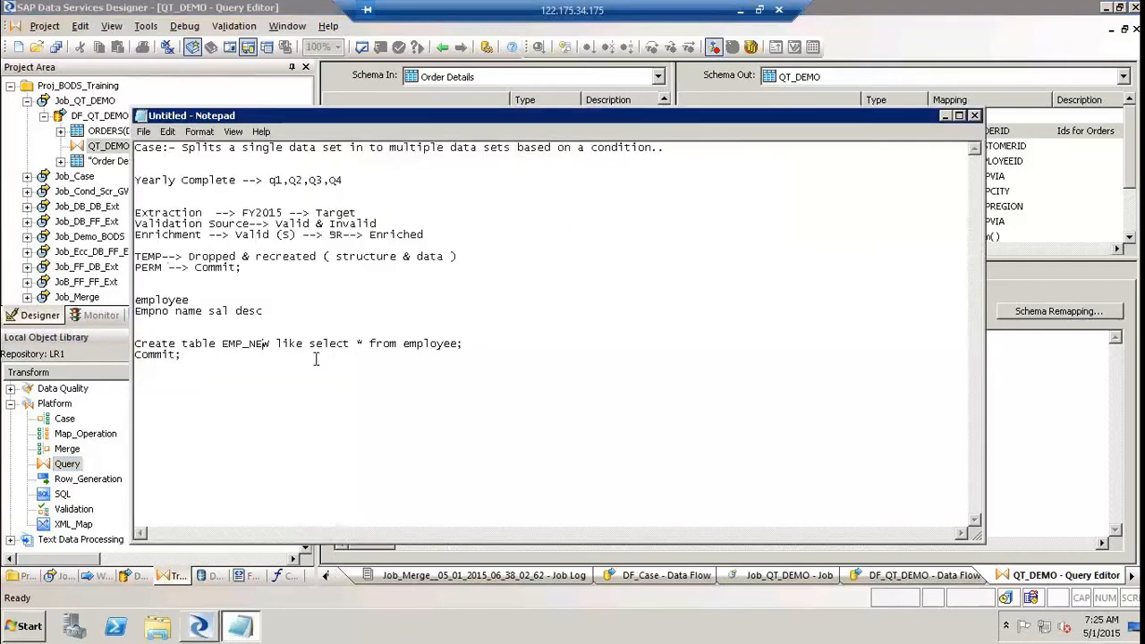
{"action": "key", "text": "Return"}
{"action": "type", "text": "Oyter Join"}
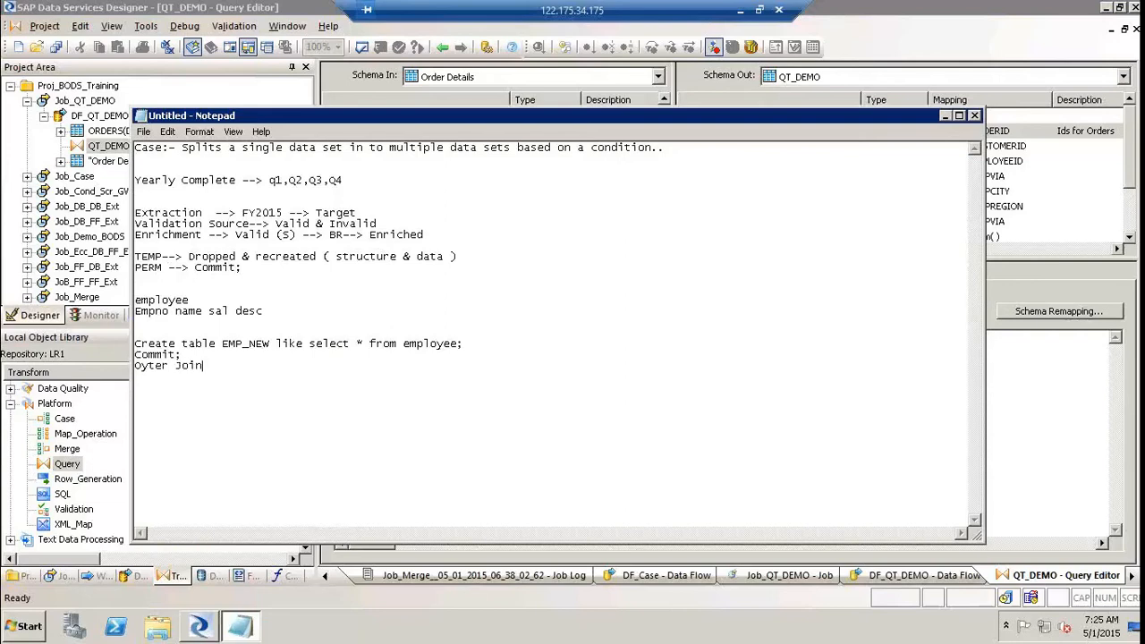
{"action": "key", "text": "BackSpace"}
{"action": "key", "text": "BackSpace"}
{"action": "key", "text": "BackSpace"}
{"action": "key", "text": "BackSpace"}
{"action": "key", "text": "BackSpace"}
{"action": "key", "text": "BackSpace"}
{"action": "key", "text": "BackSpace"}
{"action": "key", "text": "BackSpace"}
{"action": "key", "text": "BackSpace"}
{"action": "key", "text": "BackSpace"}
{"action": "key", "text": "BackSpace"}
{"action": "key", "text": "Return"}
{"action": "type", "text": "Outer Join"}
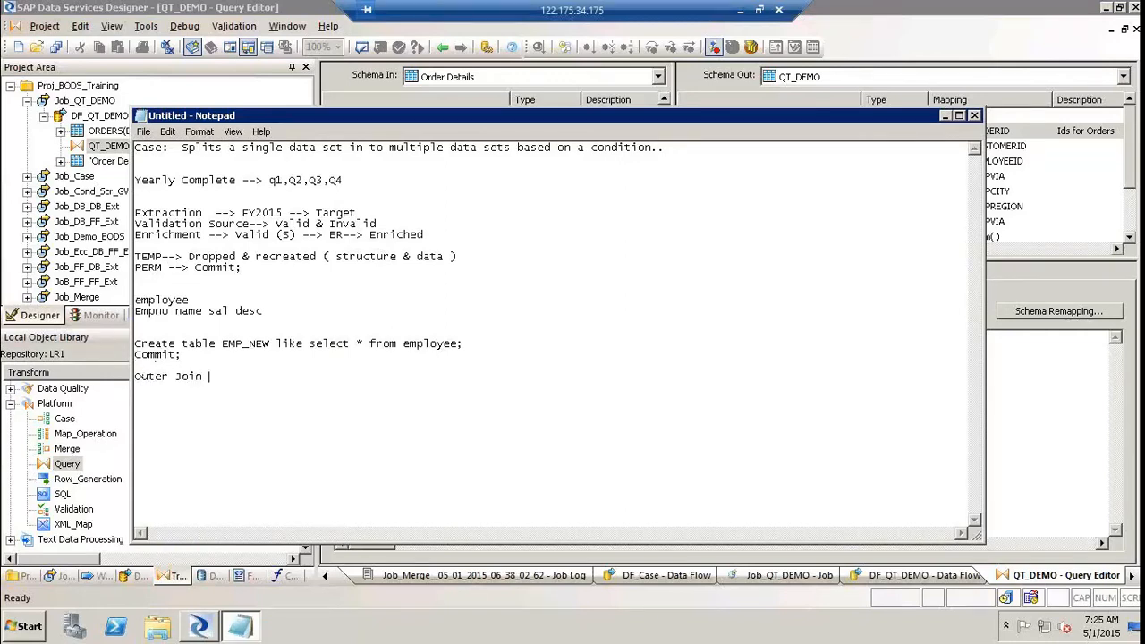
{"action": "type", "text": " (3.x) "}
Step: Add the line "FROM ( from & outer Join) (4.x)" beneath the outer join note
{"action": "type", "text": "FROM"}
{"action": "type", "text": " ( from "}
{"action": "type", "text": "& ou"}
{"action": "type", "text": "ter Join)"}
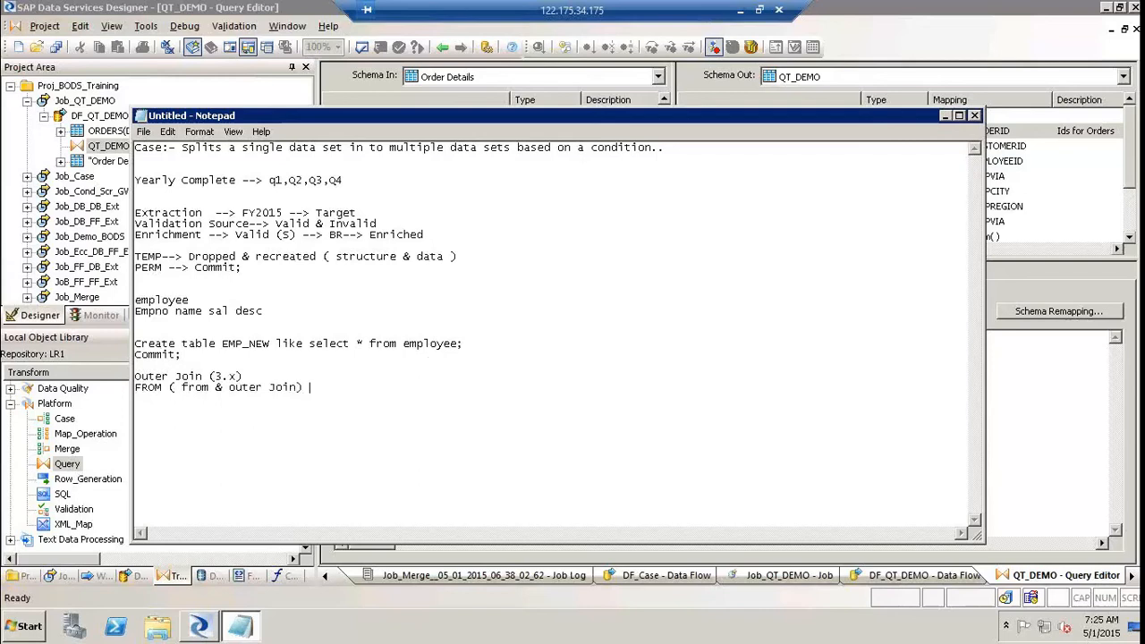
{"action": "type", "text": " 894.x"}
{"action": "type", "text": ")"}
{"action": "key", "text": "BackSpace"}
{"action": "key", "text": "BackSpace"}
{"action": "type", "text": "("}
Step: Highlight the two notes comparing 3.x and 4.x outer joins, and return to the QT_DEMO query editor
{"action": "left_click", "coordinate": [366, 380]}
{"action": "left_click", "coordinate": [368, 388]}
{"action": "left_click_drag", "start_coordinate": [356, 388], "coordinate": [126, 357]}
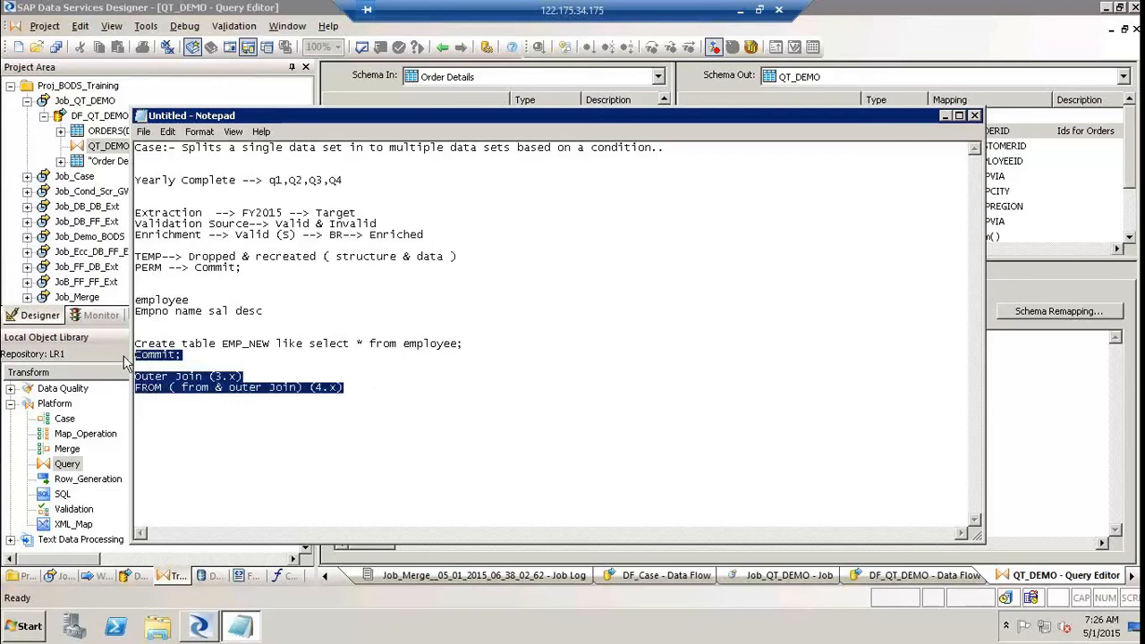
{"action": "left_click", "coordinate": [448, 423]}
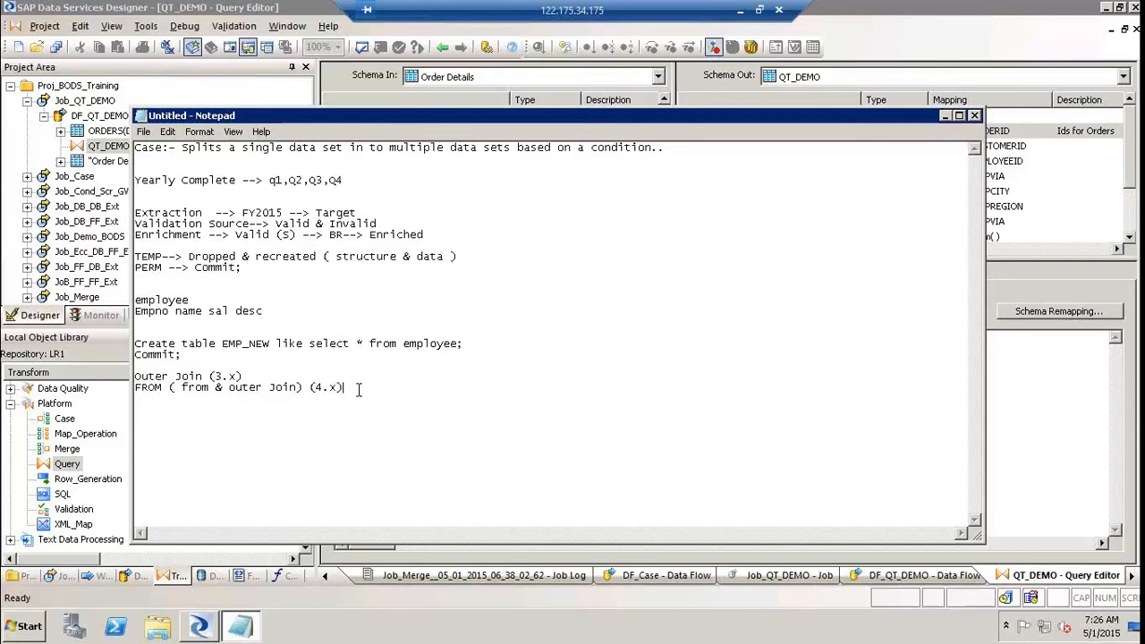
{"action": "left_click_drag", "start_coordinate": [356, 389], "coordinate": [134, 376]}
{"action": "left_click", "coordinate": [398, 391]}
{"action": "left_click", "coordinate": [252, 367]}
{"action": "left_click", "coordinate": [353, 388]}
{"action": "left_click_drag", "start_coordinate": [370, 389], "coordinate": [145, 377]}
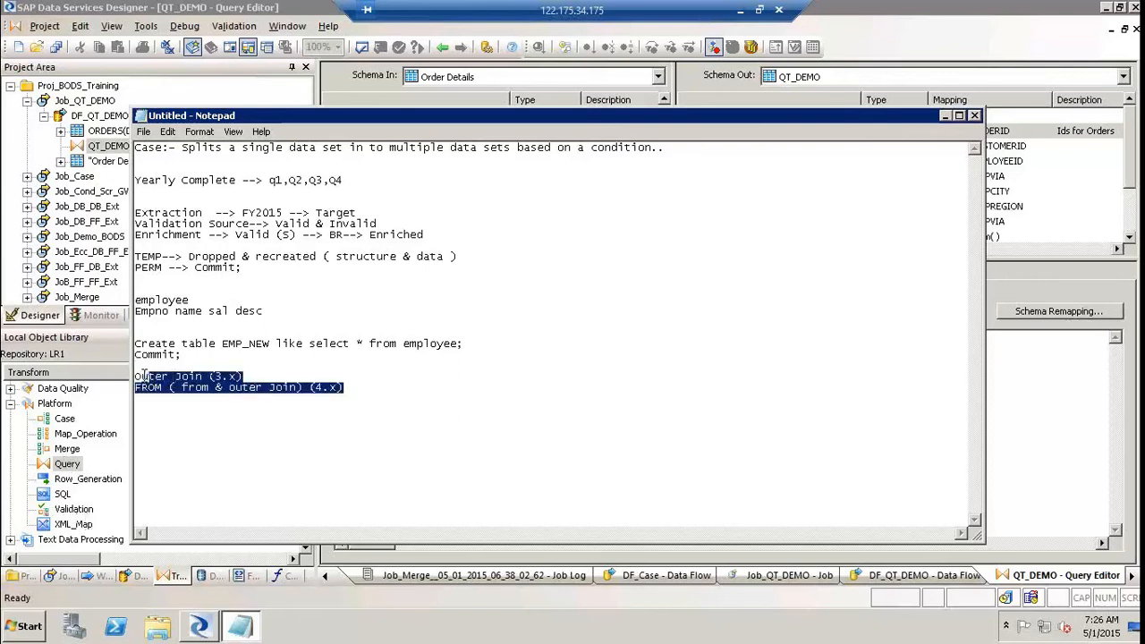
{"action": "left_click", "coordinate": [390, 390]}
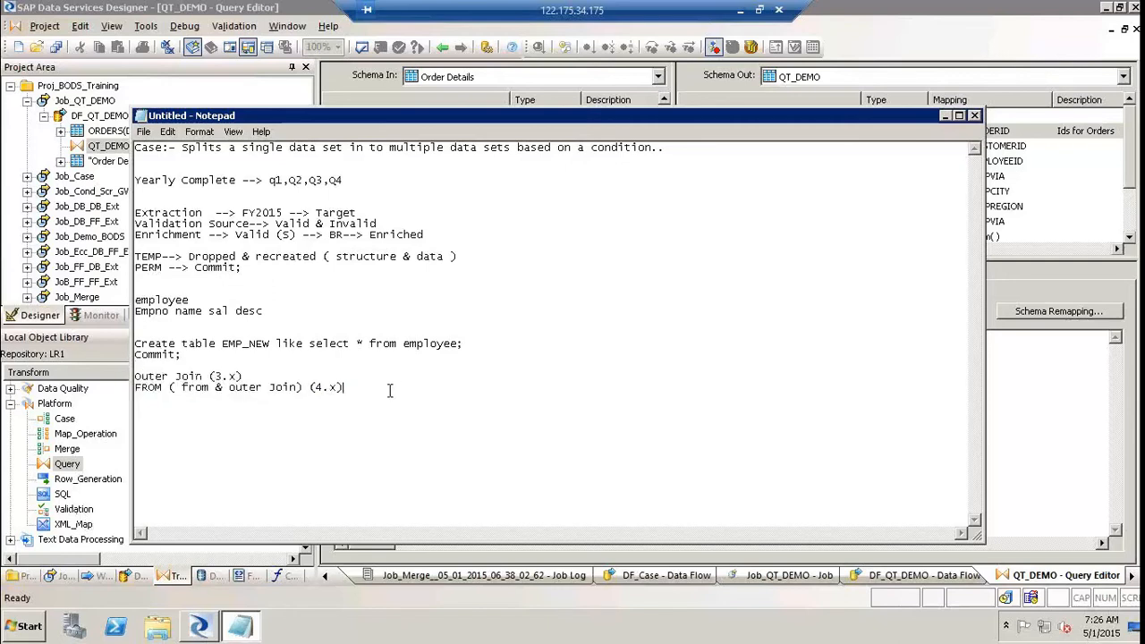
{"action": "key", "text": "Return"}
{"action": "left_click", "coordinate": [946, 117]}
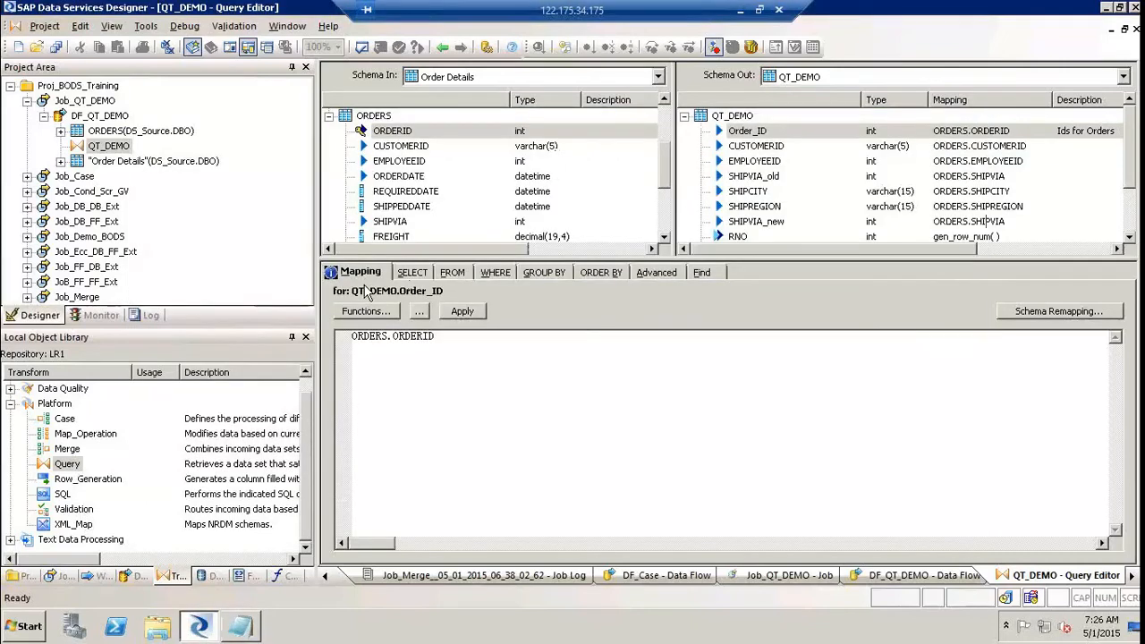
Step: Examine the mapping expressions of the CUSTOMERID, EMPLOYEEID, SHIPVIA_old and RNO output columns
{"action": "left_click", "coordinate": [756, 149]}
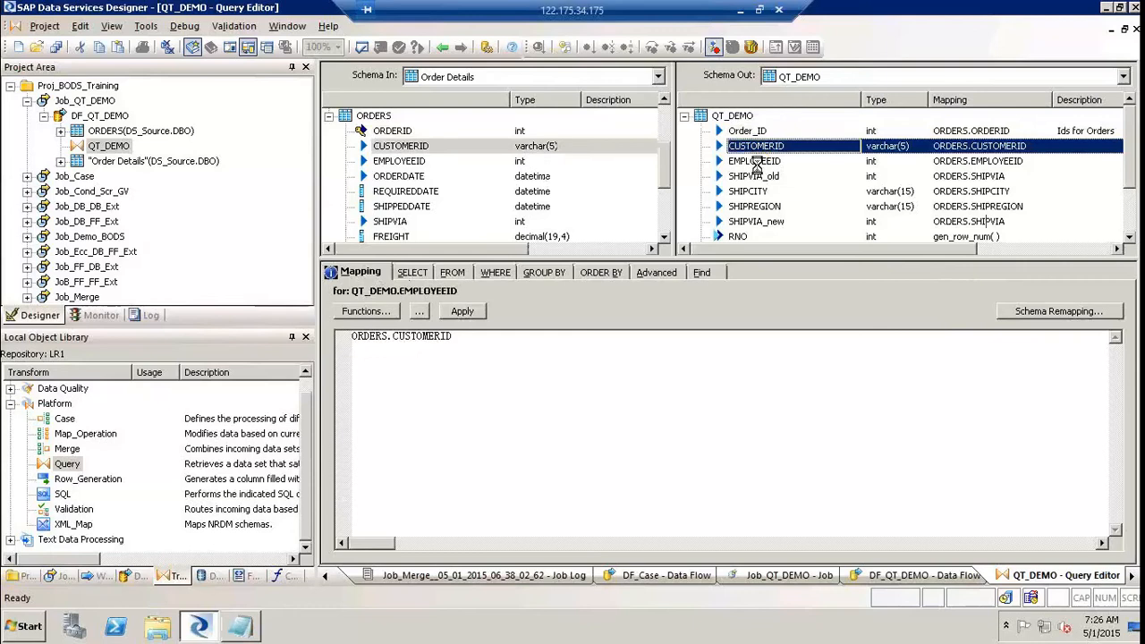
{"action": "left_click", "coordinate": [759, 163]}
{"action": "left_click", "coordinate": [759, 177]}
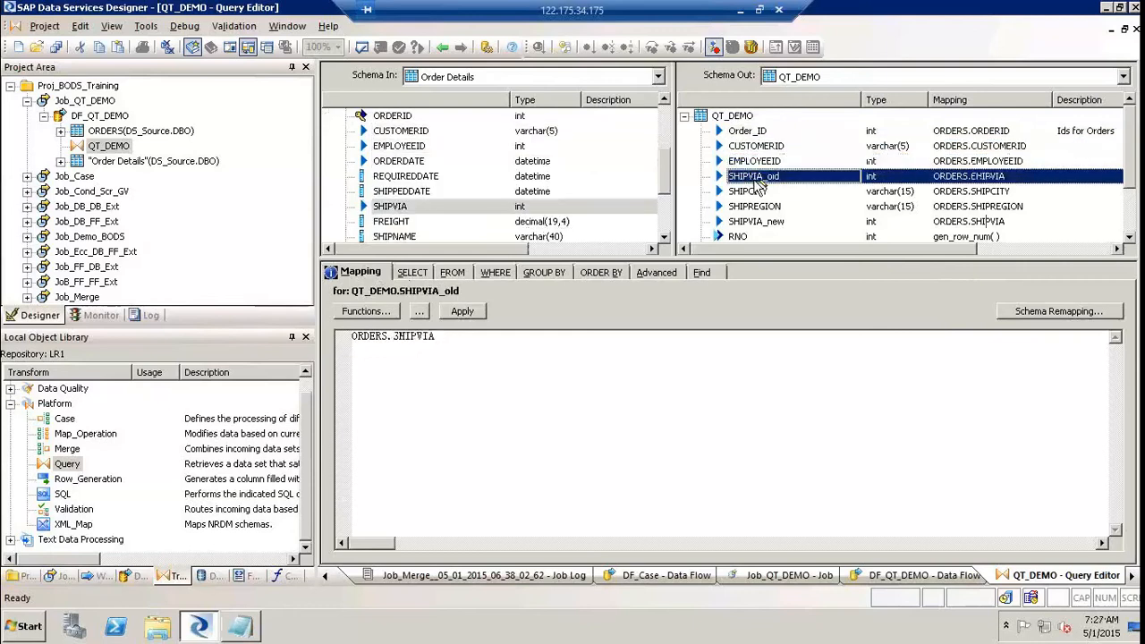
{"action": "left_click_drag", "start_coordinate": [442, 340], "coordinate": [266, 315]}
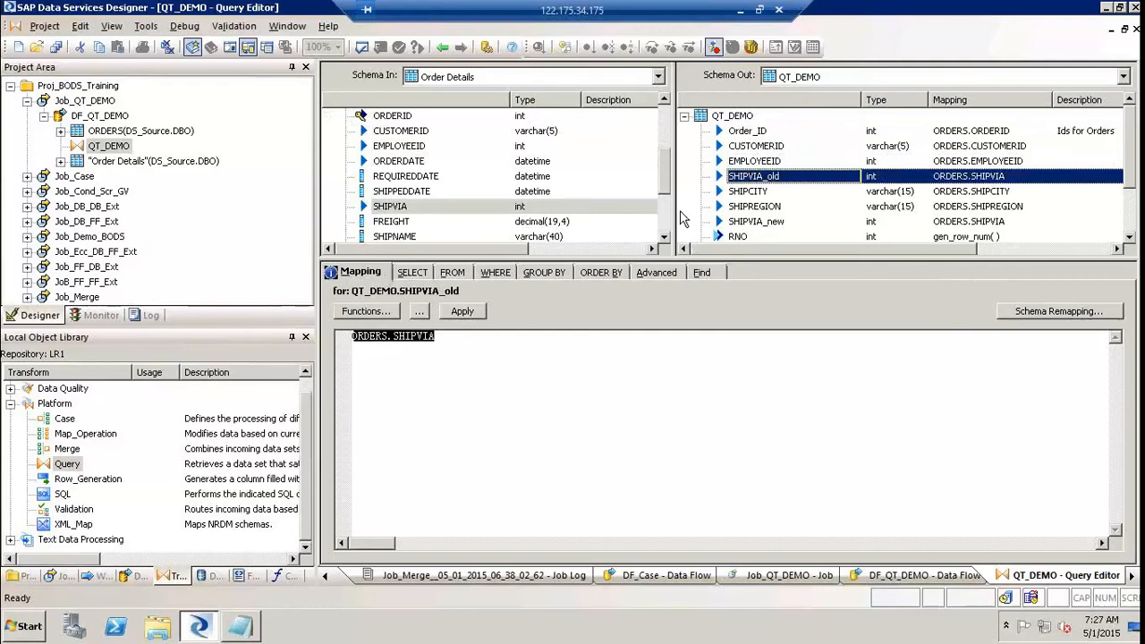
{"action": "left_click", "coordinate": [746, 237]}
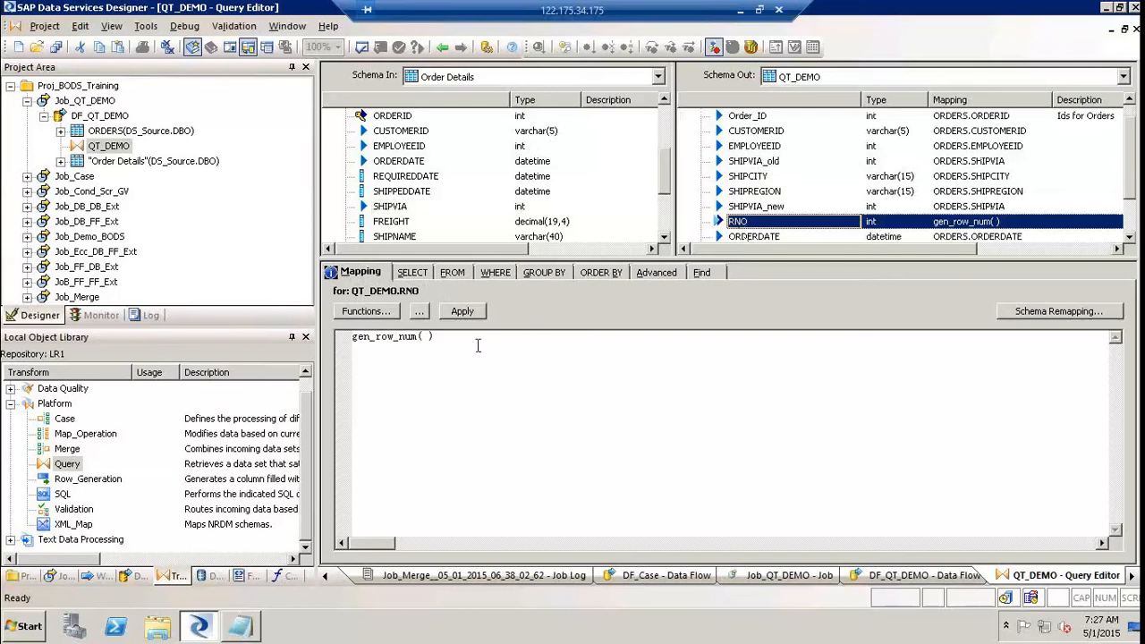
{"action": "left_click_drag", "start_coordinate": [463, 336], "coordinate": [254, 337]}
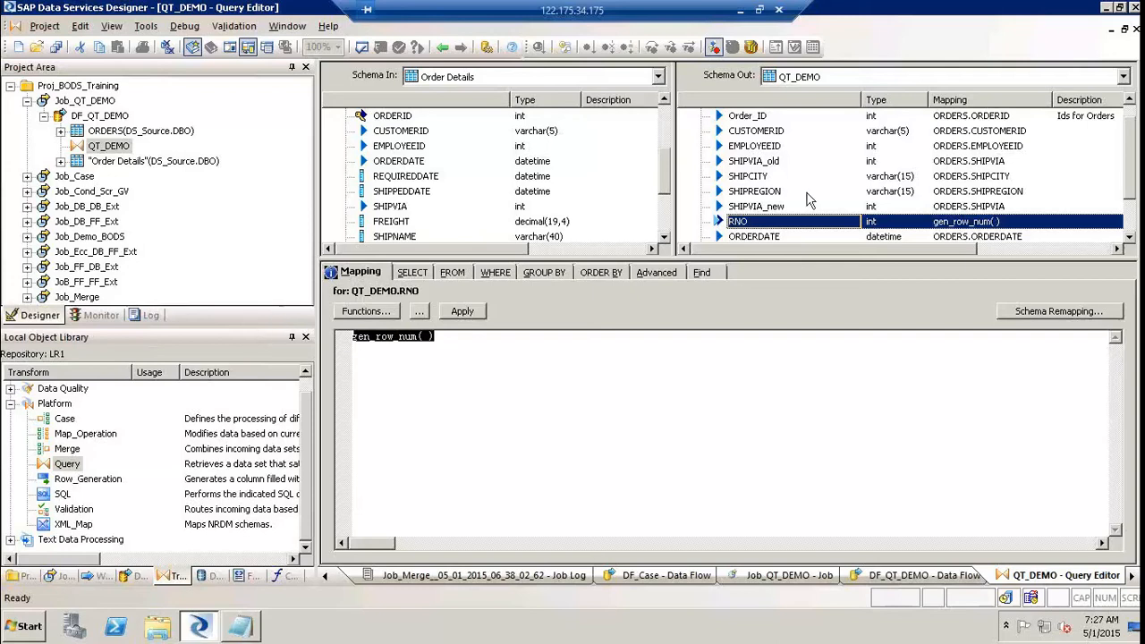
Step: Insert a new output column named Concatenate below SHIPPOSTALCODE in QT_DEMO, with data type varchar and length 1000
{"action": "left_click", "coordinate": [1132, 178]}
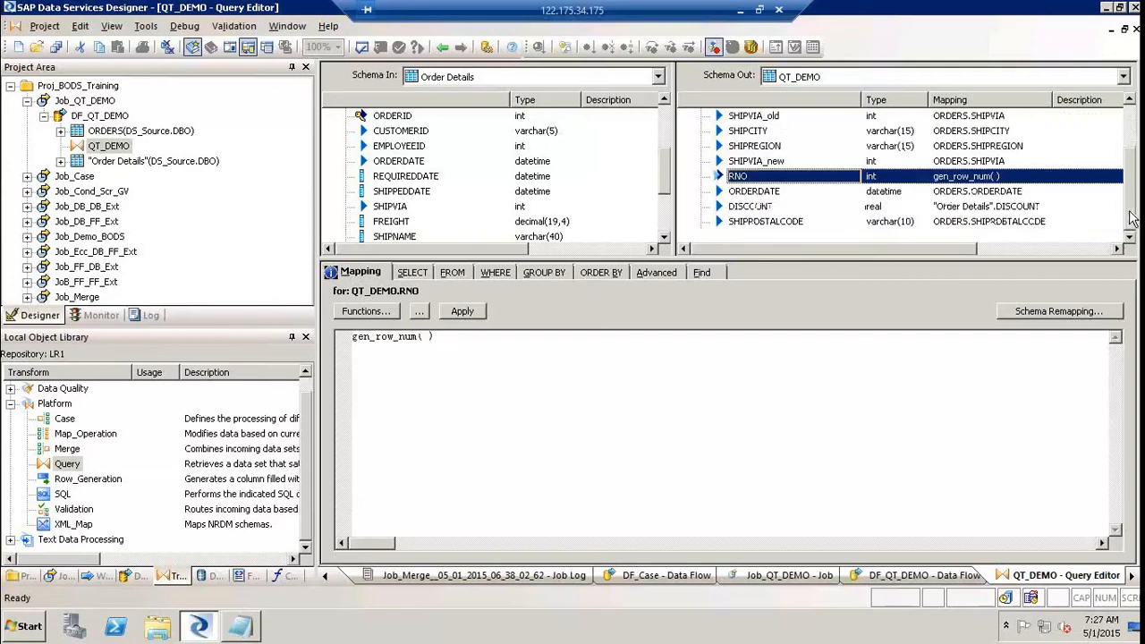
{"action": "right_click", "coordinate": [759, 224]}
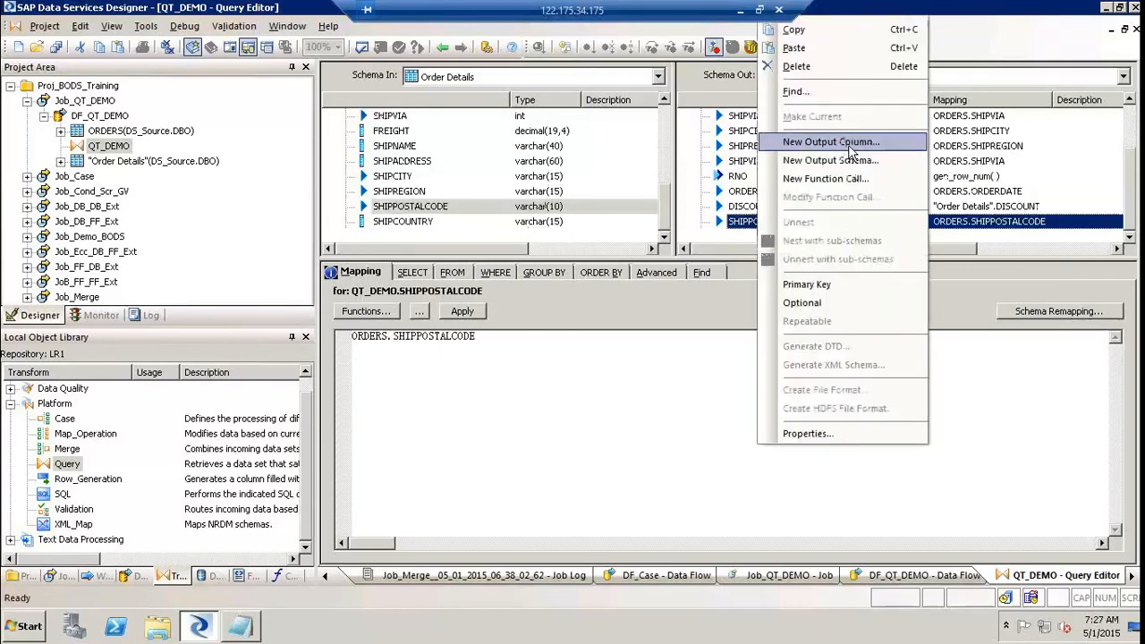
{"action": "left_click", "coordinate": [849, 145]}
{"action": "left_click", "coordinate": [886, 251]}
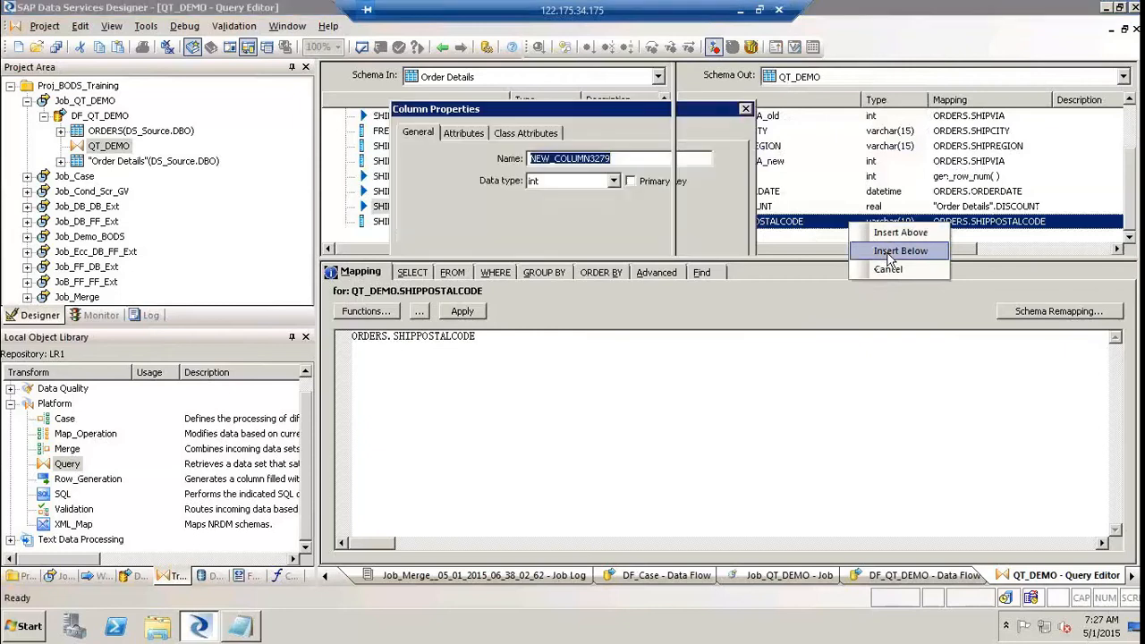
{"action": "type", "text": "Concatenate"}
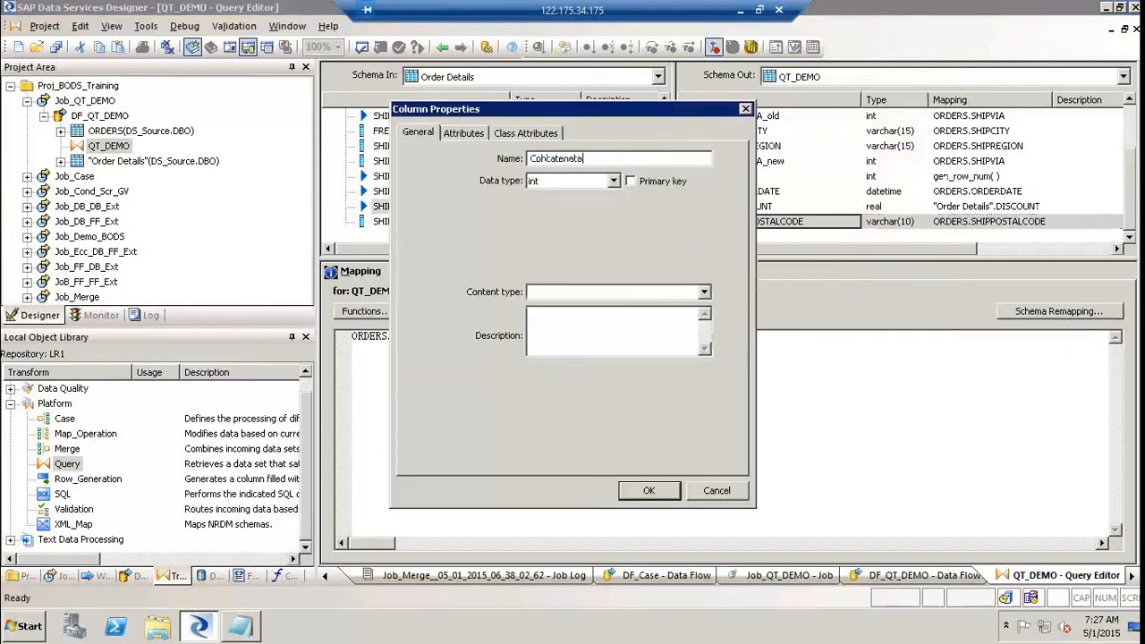
{"action": "key", "text": "Tab"}
{"action": "key", "text": "v"}
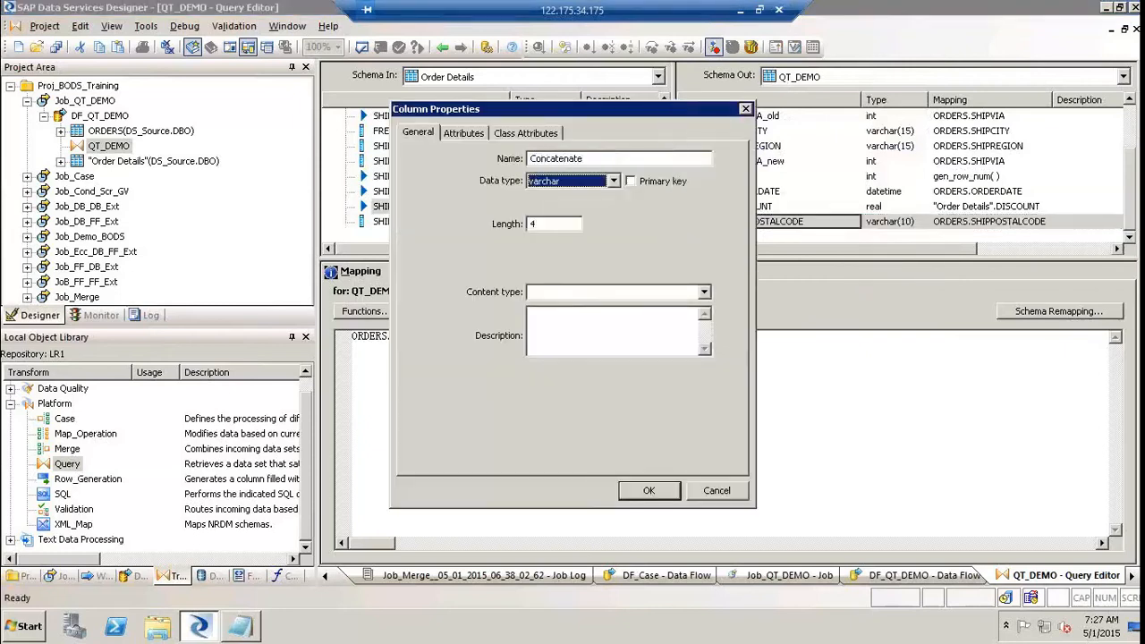
{"action": "key", "text": "Tab"}
{"action": "type", "text": "1000"}
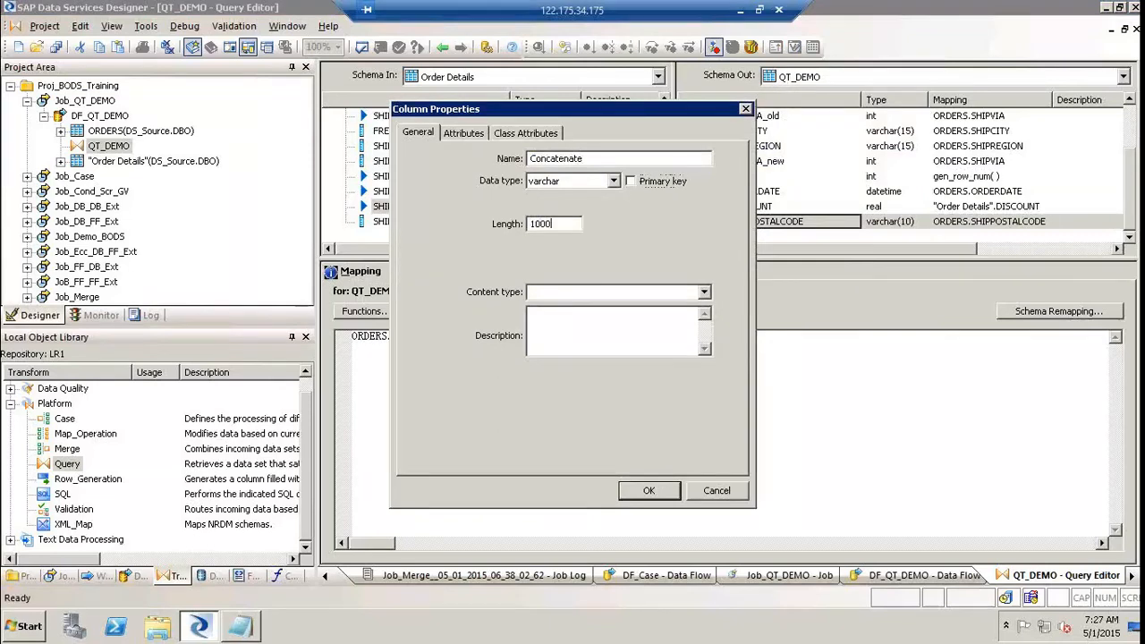
{"action": "key", "text": "Return"}
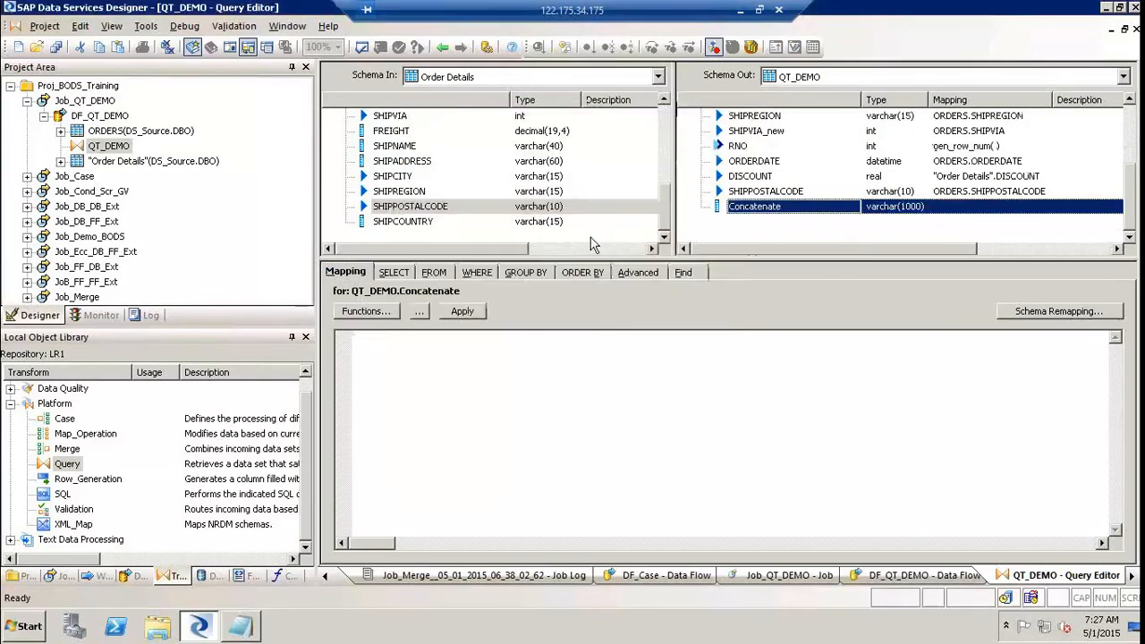
Step: Begin the Concatenate column's mapping by joining ORDERS.SHIPADDRESS and ORDERS.SHIPCITY with the || operator
{"action": "left_click", "coordinate": [483, 401]}
{"action": "left_click", "coordinate": [381, 163]}
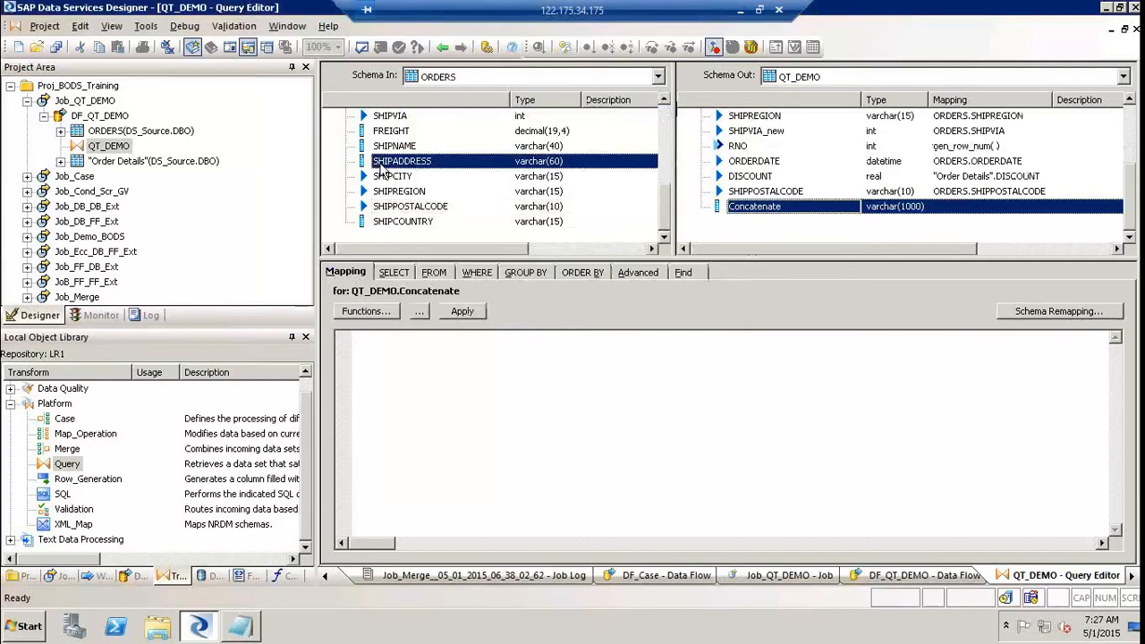
{"action": "left_click_drag", "start_coordinate": [382, 168], "coordinate": [387, 313]}
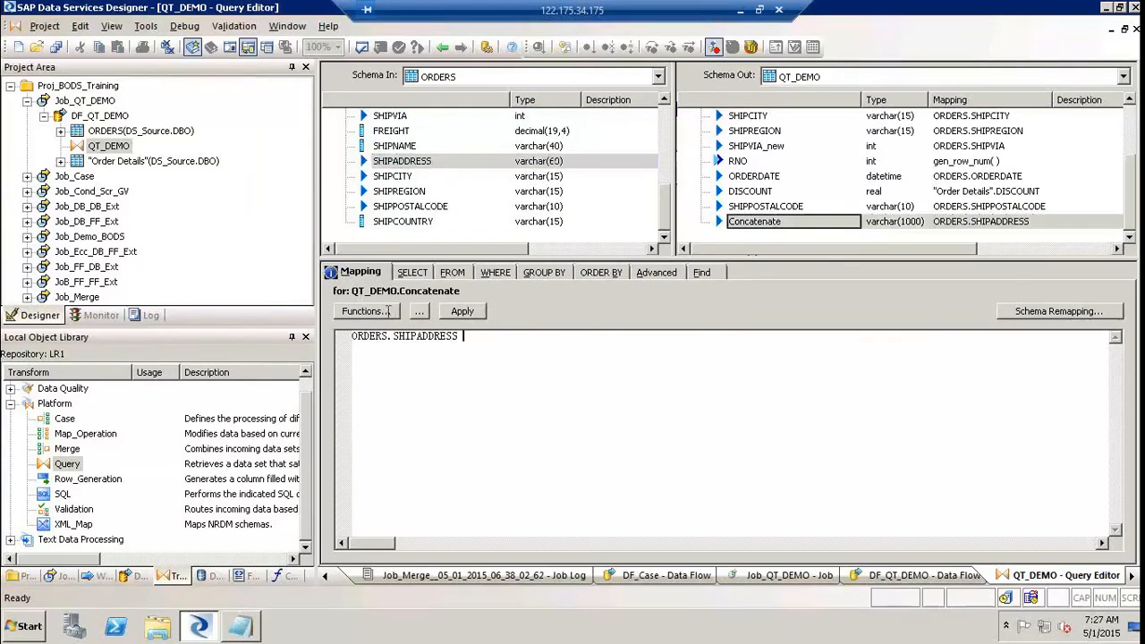
{"action": "type", "text": "||"}
{"action": "left_click_drag", "start_coordinate": [393, 179], "coordinate": [517, 336]}
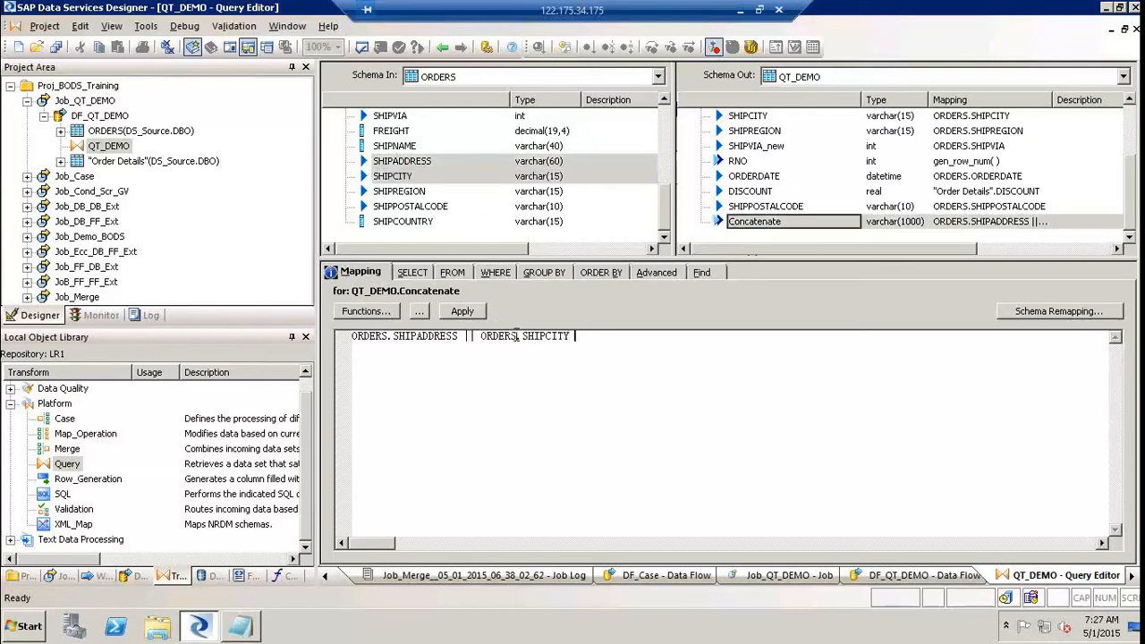
Step: Append || ORDERS.SHIPREGION || ORDERS.SHIPPOSTALCODE to the Concatenate mapping, and reselect the column to check the stored expression
{"action": "type", "text": "||"}
{"action": "left_click_drag", "start_coordinate": [399, 191], "coordinate": [621, 349]}
{"action": "type", "text": "|| ORDERS.SHIPREGION"}
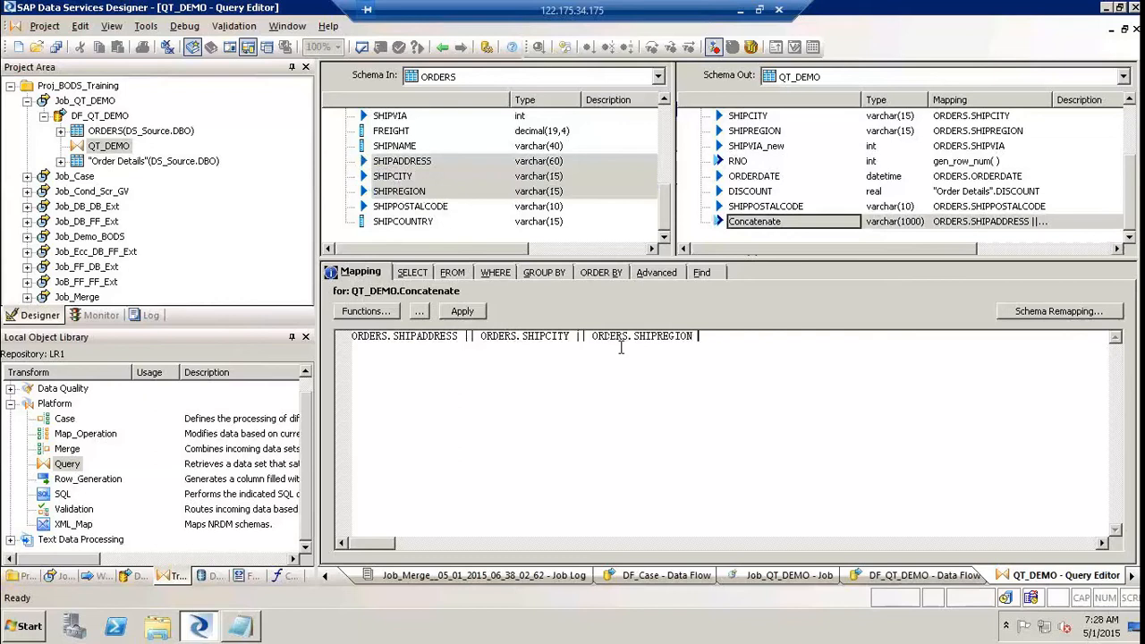
{"action": "type", "text": "|"}
{"action": "left_click", "coordinate": [412, 207]}
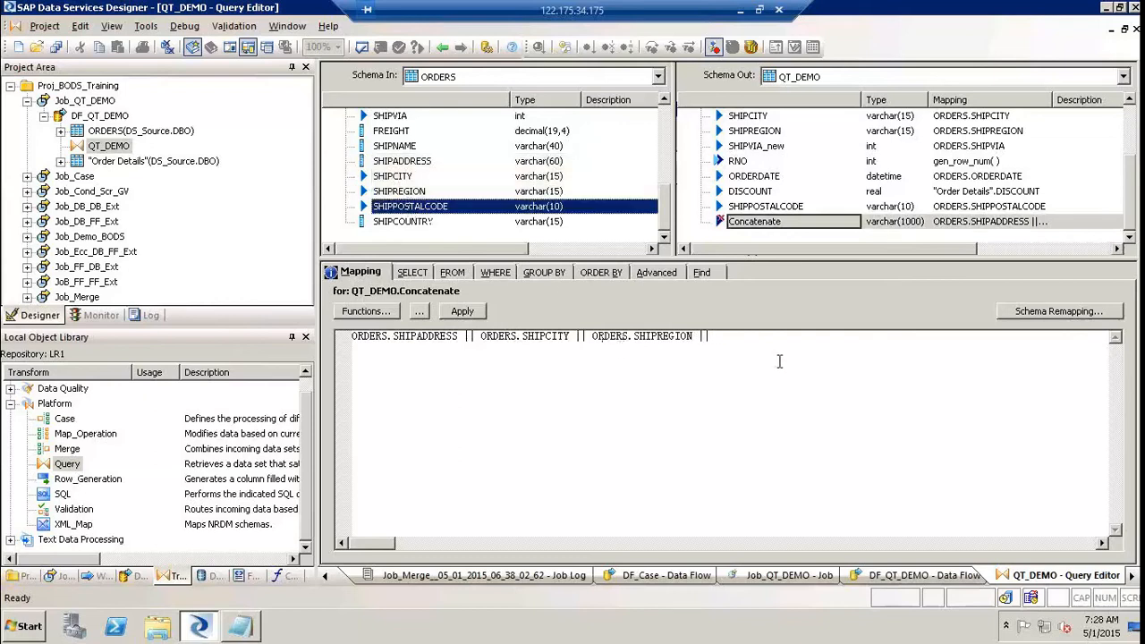
{"action": "left_click_drag", "start_coordinate": [484, 209], "coordinate": [802, 352]}
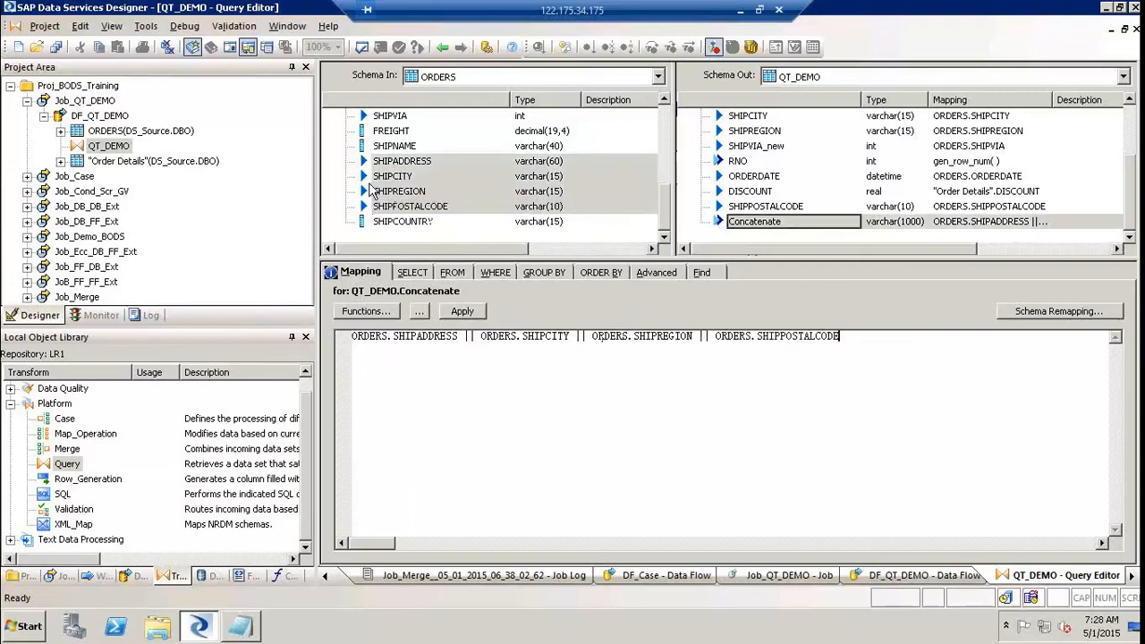
{"action": "left_click", "coordinate": [772, 210]}
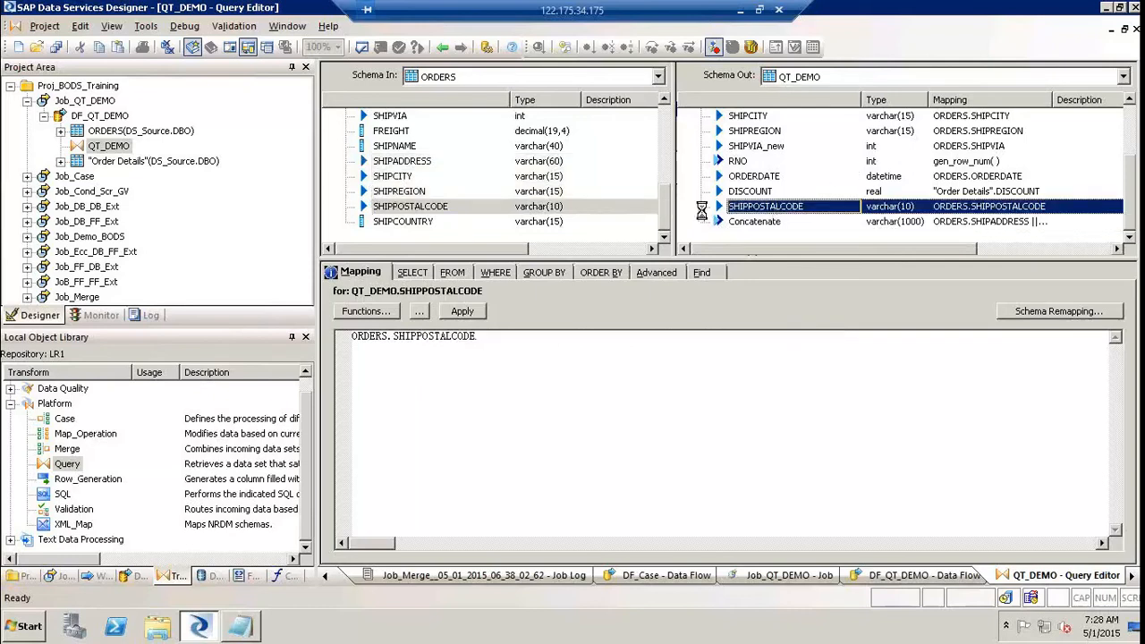
{"action": "left_click", "coordinate": [753, 221]}
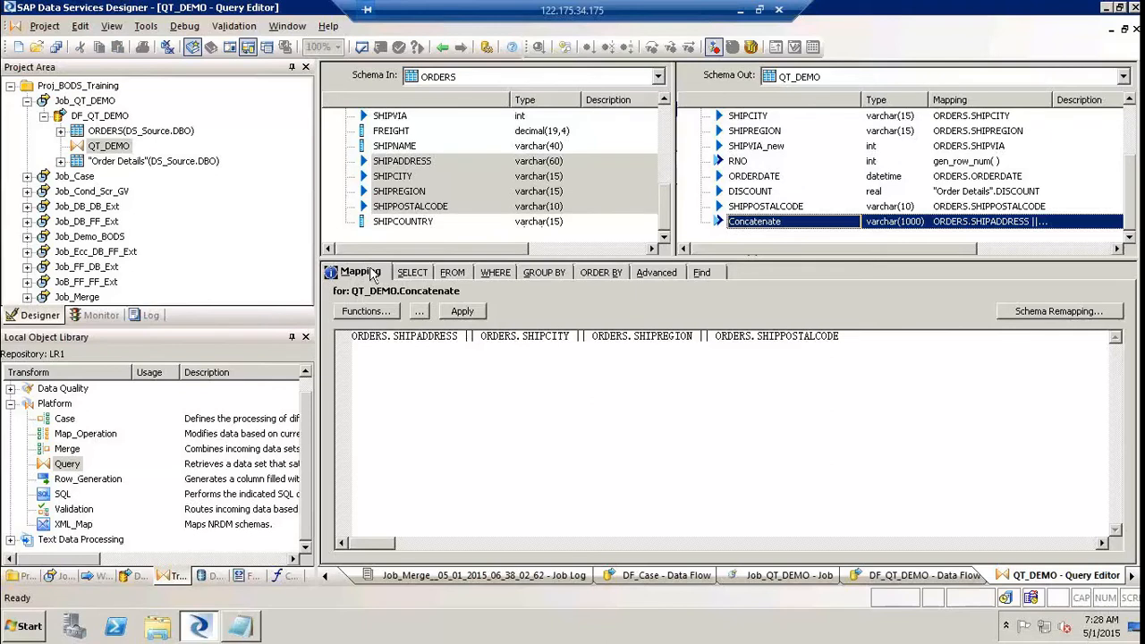
Step: Below the Concatenate expression, add the comment lines "## Commnet", "## Mapping to source" and "## Hardcode" after a blank line
{"action": "left_click", "coordinate": [886, 333]}
{"action": "key", "text": "Return"}
{"action": "type", "text": "## Commnet"}
{"action": "key", "text": "Return"}
{"action": "type", "text": "## Mappo"}
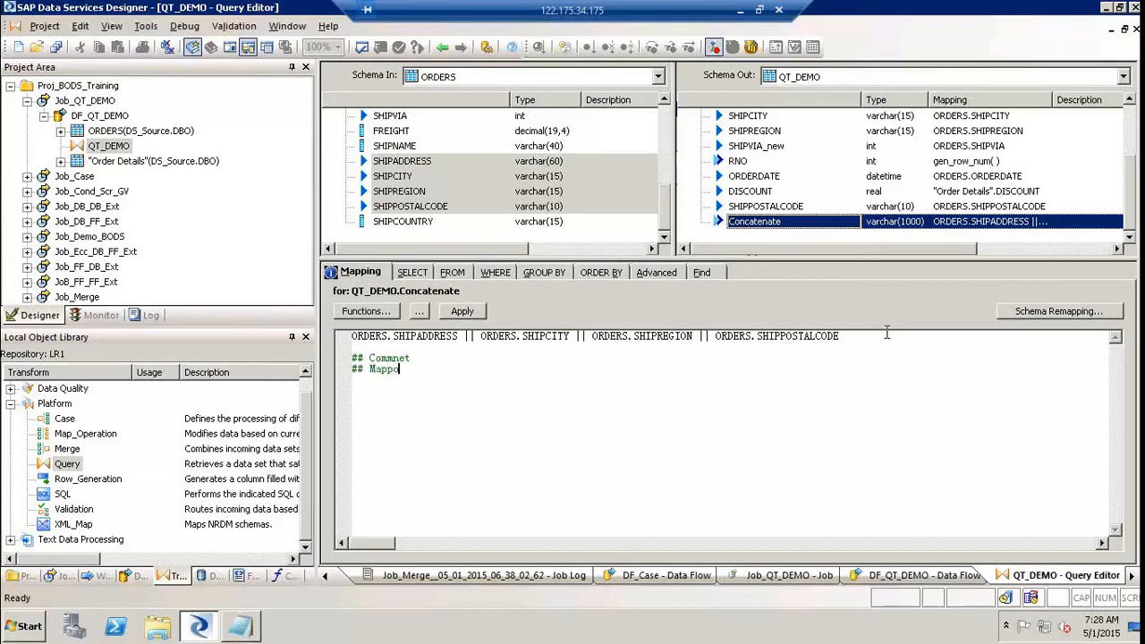
{"action": "key", "text": "BackSpace"}
{"action": "type", "text": "ing to source"}
{"action": "key", "text": "Return"}
{"action": "type", "text": "## Handcode"}
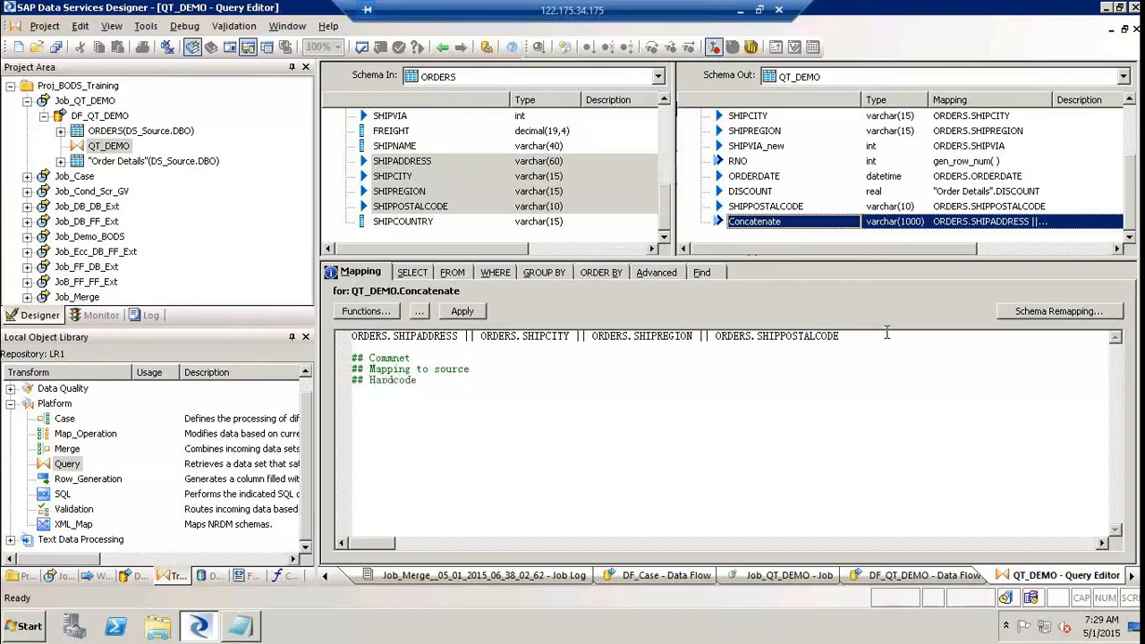
Step: Extend the mapping comments with the lines "## Decode", "## map to a GV" and "## NULL"
{"action": "key", "text": "Return"}
{"action": "type", "text": "## DEc"}
{"action": "key", "text": "BackSpace"}
{"action": "key", "text": "BackSpace"}
{"action": "type", "text": "ecode"}
{"action": "key", "text": "Return"}
{"action": "type", "text": "$$"}
{"action": "key", "text": "BackSpace"}
{"action": "key", "text": "BackSpace"}
{"action": "type", "text": "## m."}
{"action": "key", "text": "BackSpace"}
{"action": "type", "text": "ap to a GV"}
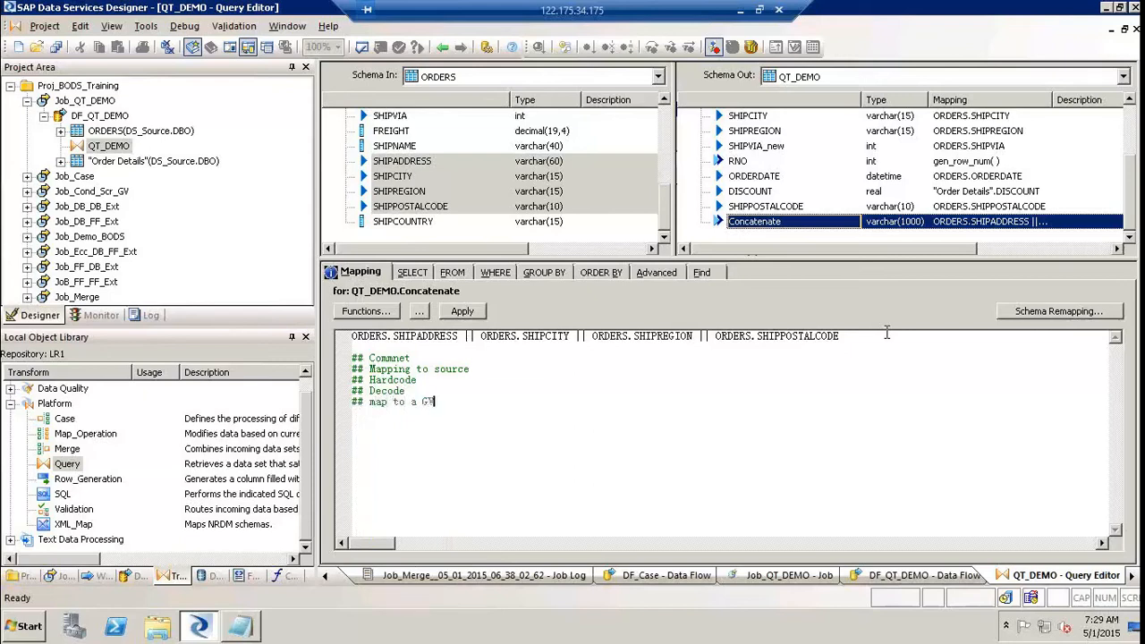
{"action": "key", "text": "Return"}
{"action": "type", "text": "##"}
{"action": "type", "text": "NULL"}
Step: Comment out the concatenation expression with ## and map the Concatenate column to an empty string '' on the line below
{"action": "left_click", "coordinate": [414, 357]}
{"action": "left_click_drag", "start_coordinate": [429, 359], "coordinate": [337, 359]}
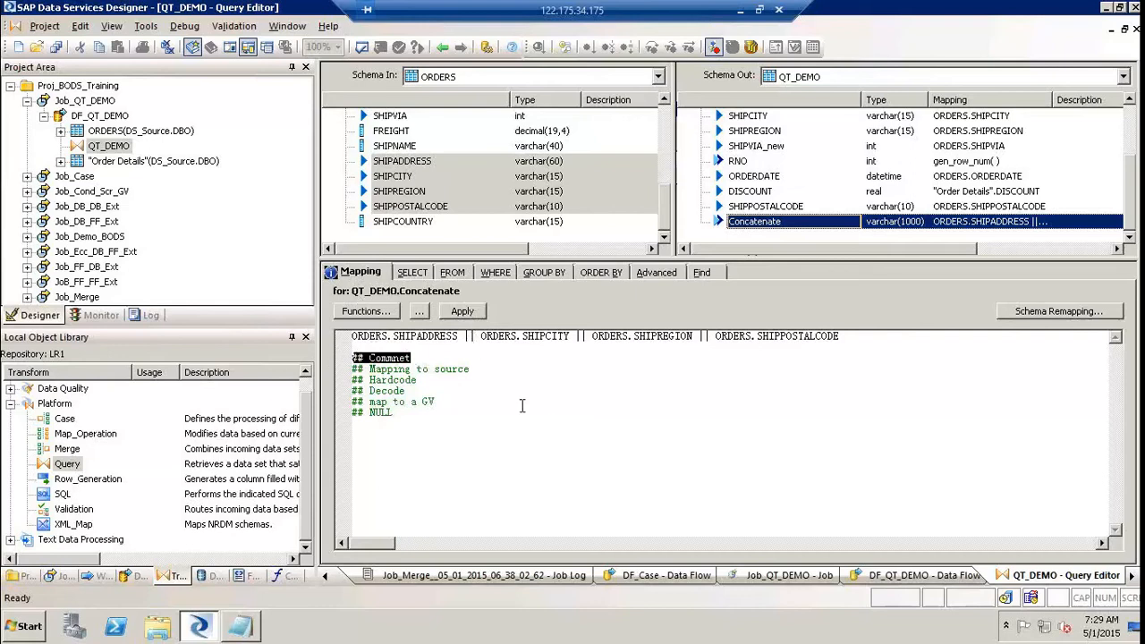
{"action": "left_click", "coordinate": [349, 338]}
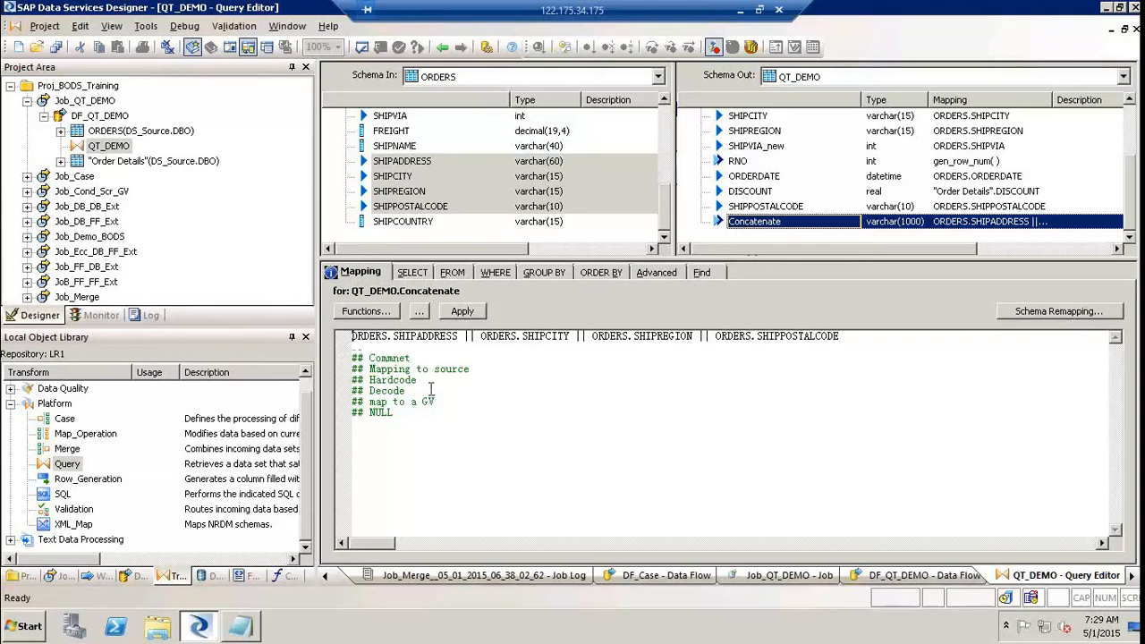
{"action": "type", "text": "##"}
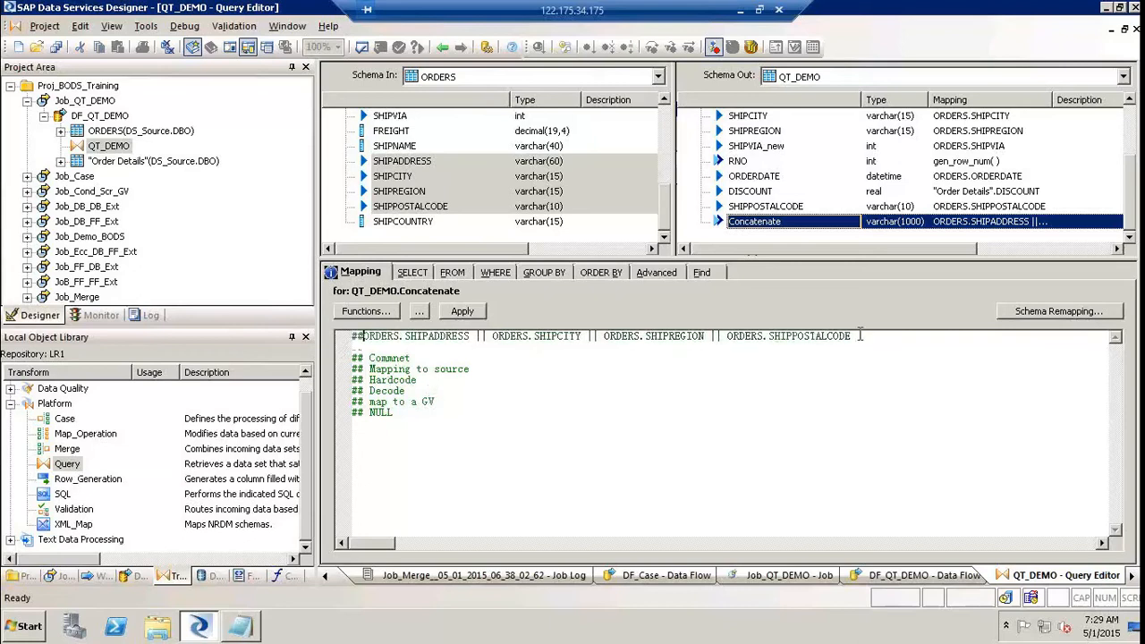
{"action": "left_click", "coordinate": [861, 335]}
{"action": "key", "text": "Return"}
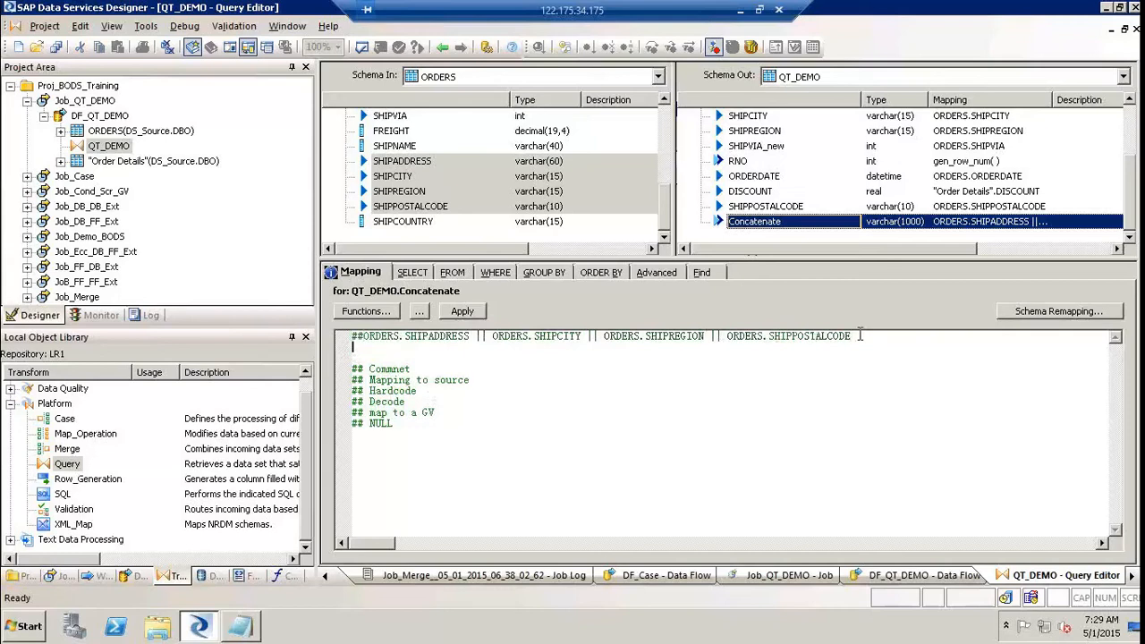
{"action": "type", "text": "''"}
{"action": "left_click", "coordinate": [799, 207]}
{"action": "left_click", "coordinate": [754, 223]}
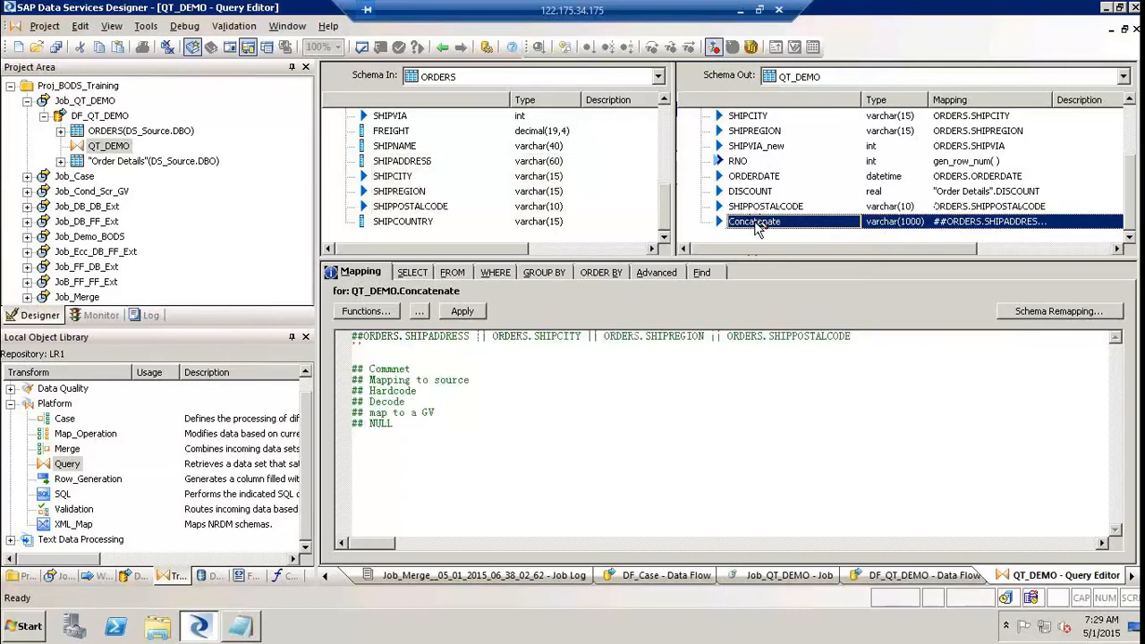
{"action": "left_click", "coordinate": [754, 223]}
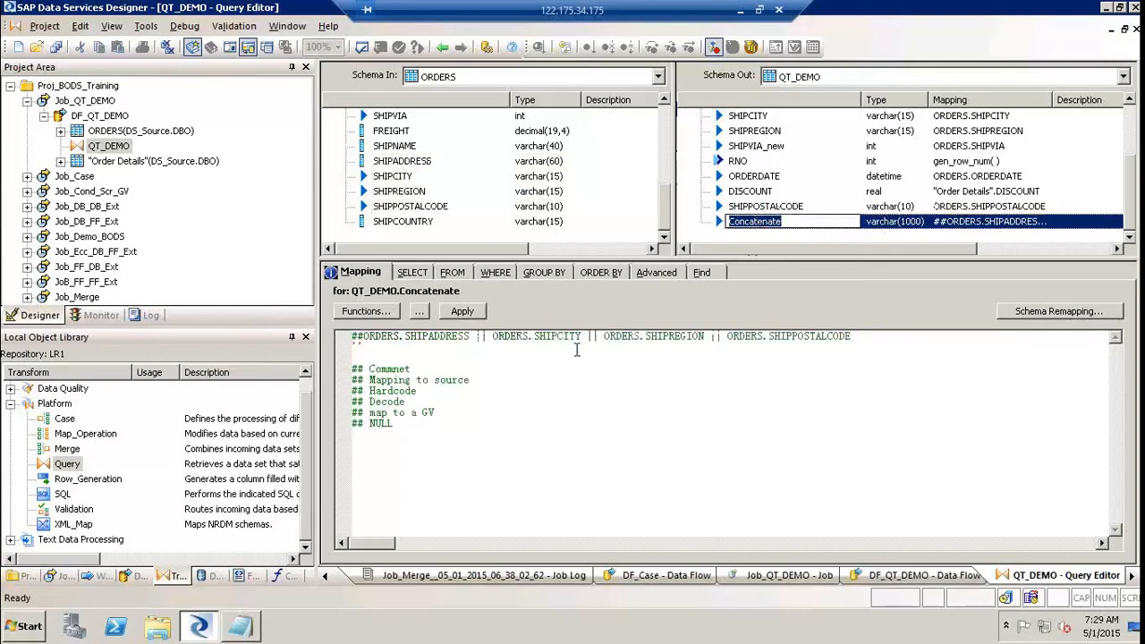
Step: Replace the empty string in the Concatenate mapping with null on its own line beneath the commented expression
{"action": "left_click", "coordinate": [367, 346]}
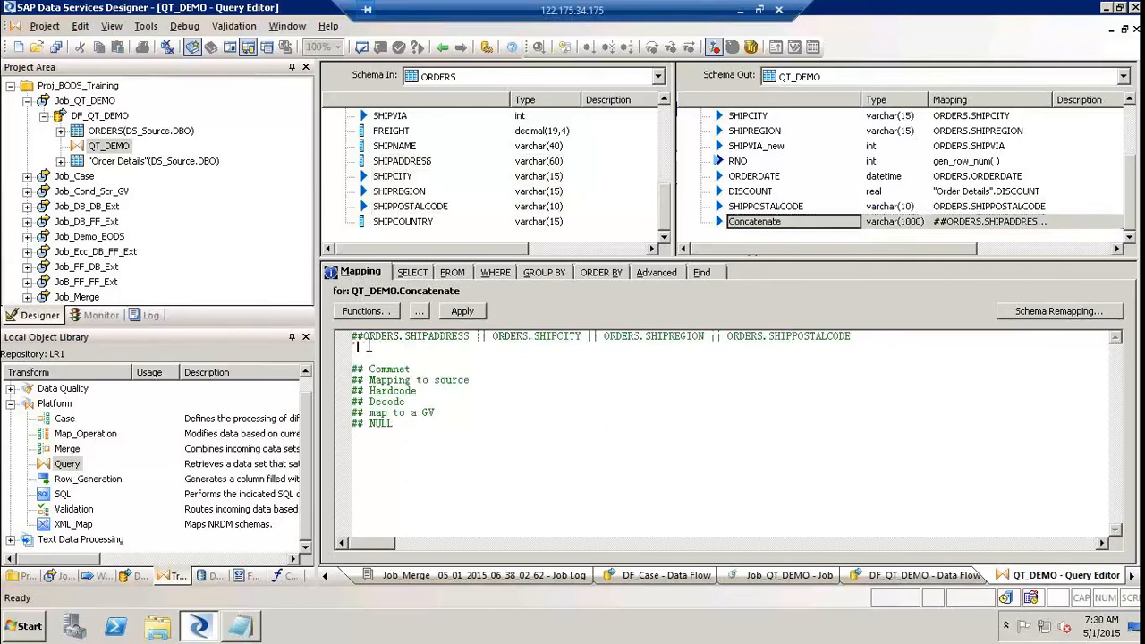
{"action": "key", "text": "BackSpace"}
{"action": "type", "text": "null"}
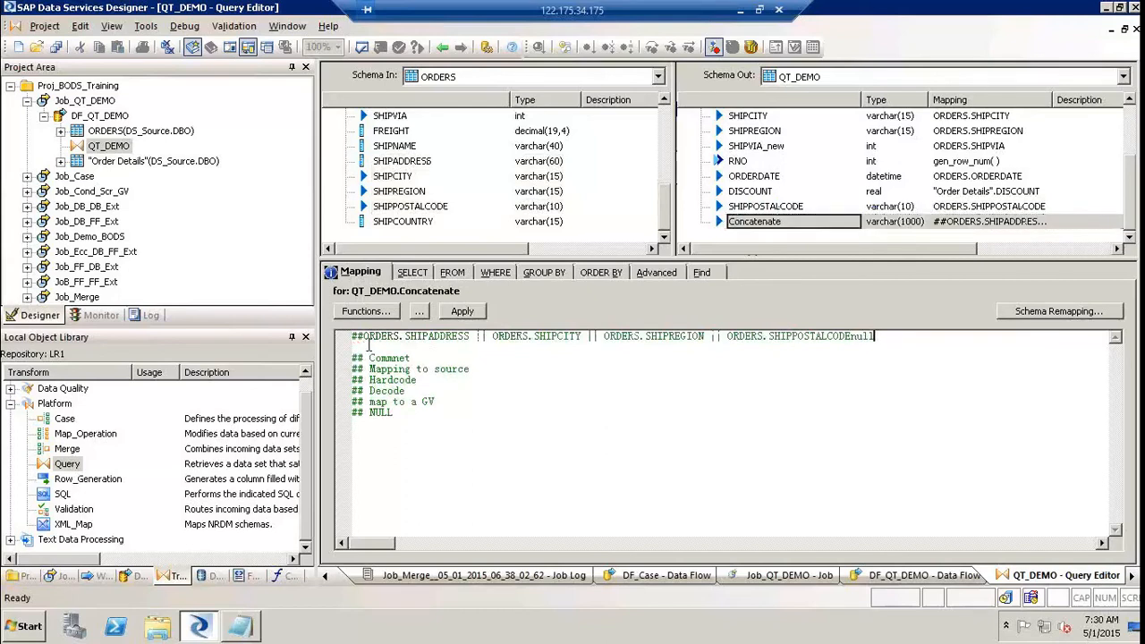
{"action": "key", "text": "BackSpace"}
{"action": "key", "text": "BackSpace"}
{"action": "key", "text": "BackSpace"}
{"action": "key", "text": "BackSpace"}
{"action": "key", "text": "Return"}
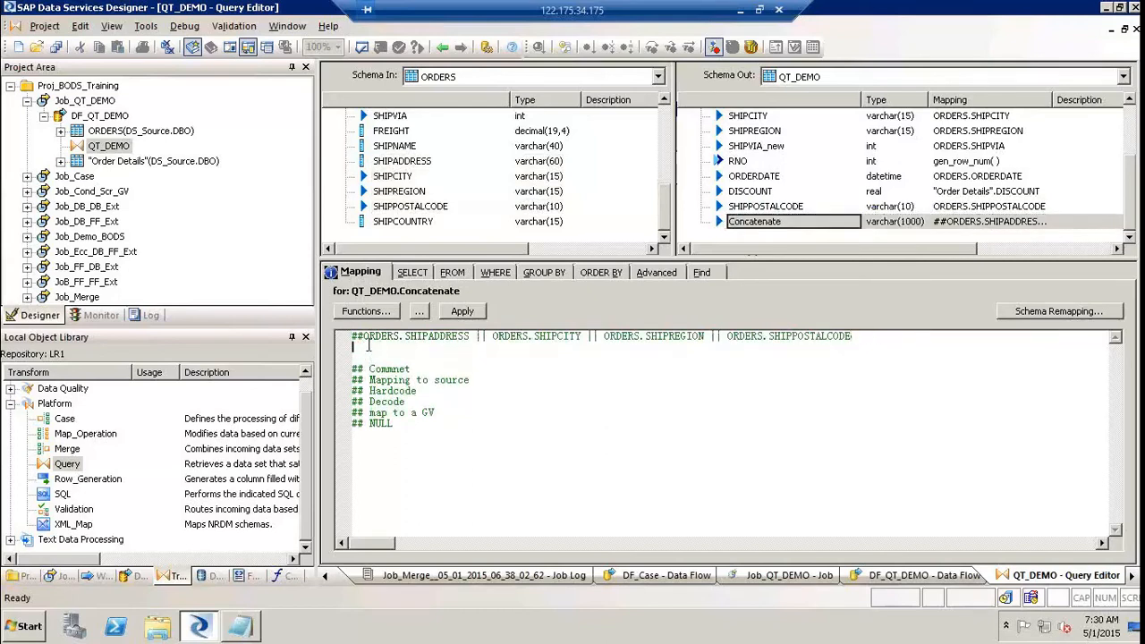
{"action": "type", "text": "null"}
{"action": "left_click", "coordinate": [765, 223]}
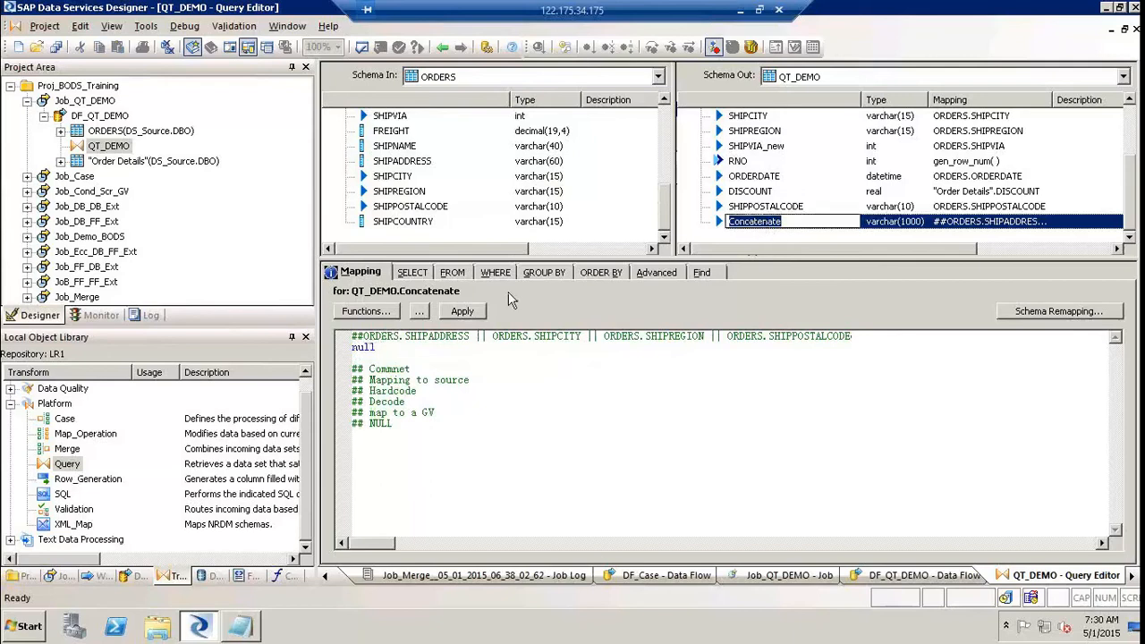
Step: Replace null with the hardcoded value 'TBD' in the Concatenate mapping and remove the blank line beneath it
{"action": "left_click", "coordinate": [400, 348]}
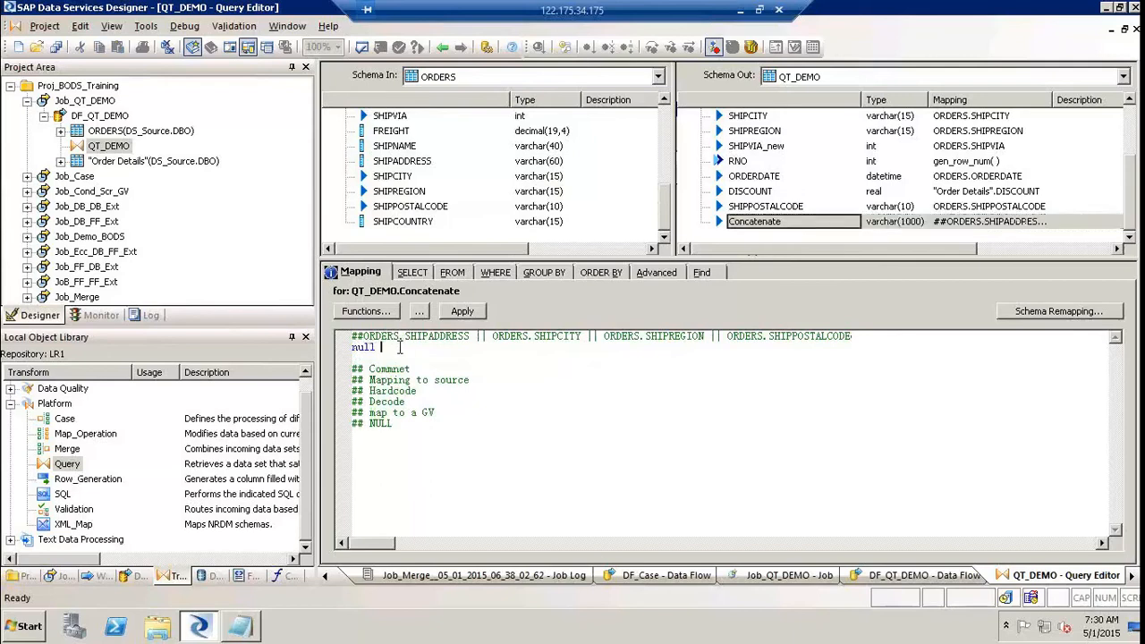
{"action": "key", "text": "Delete"}
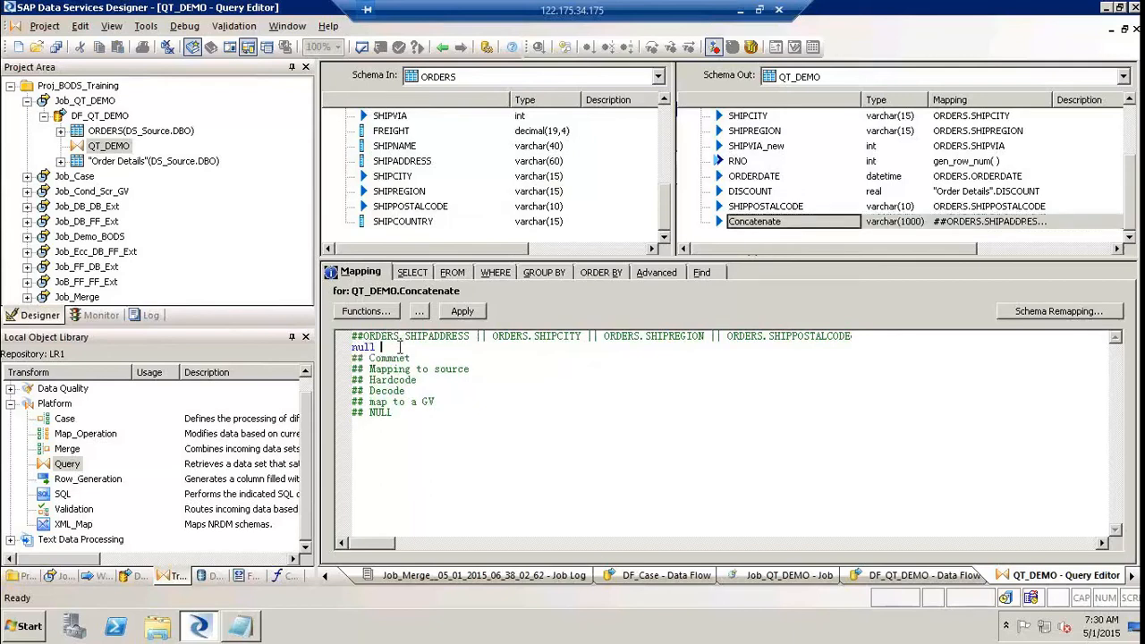
{"action": "key", "text": "BackSpace"}
{"action": "key", "text": "BackSpace"}
{"action": "key", "text": "BackSpace"}
{"action": "key", "text": "BackSpace"}
{"action": "key", "text": "BackSpace"}
{"action": "type", "text": "'TBD'"}
Step: Remap the Concatenate output column to the ORDERS input column SHIPCOUNTRY using Remap Column
{"action": "left_click_drag", "start_coordinate": [402, 222], "coordinate": [428, 223]}
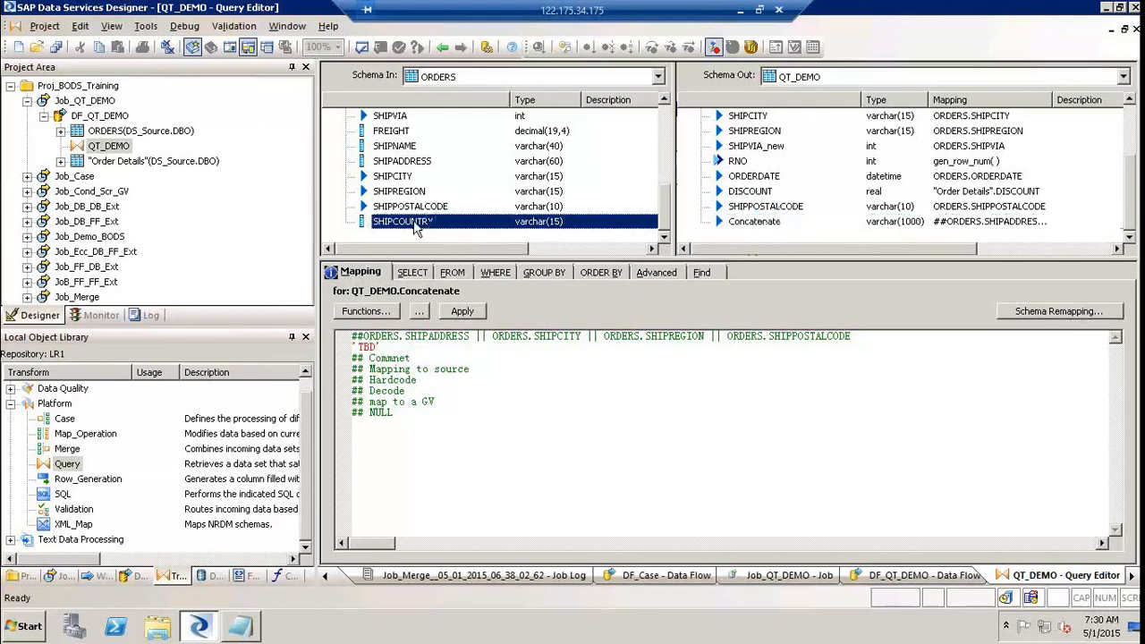
{"action": "left_click_drag", "start_coordinate": [400, 228], "coordinate": [771, 230]}
{"action": "left_click_drag", "start_coordinate": [757, 229], "coordinate": [759, 224]}
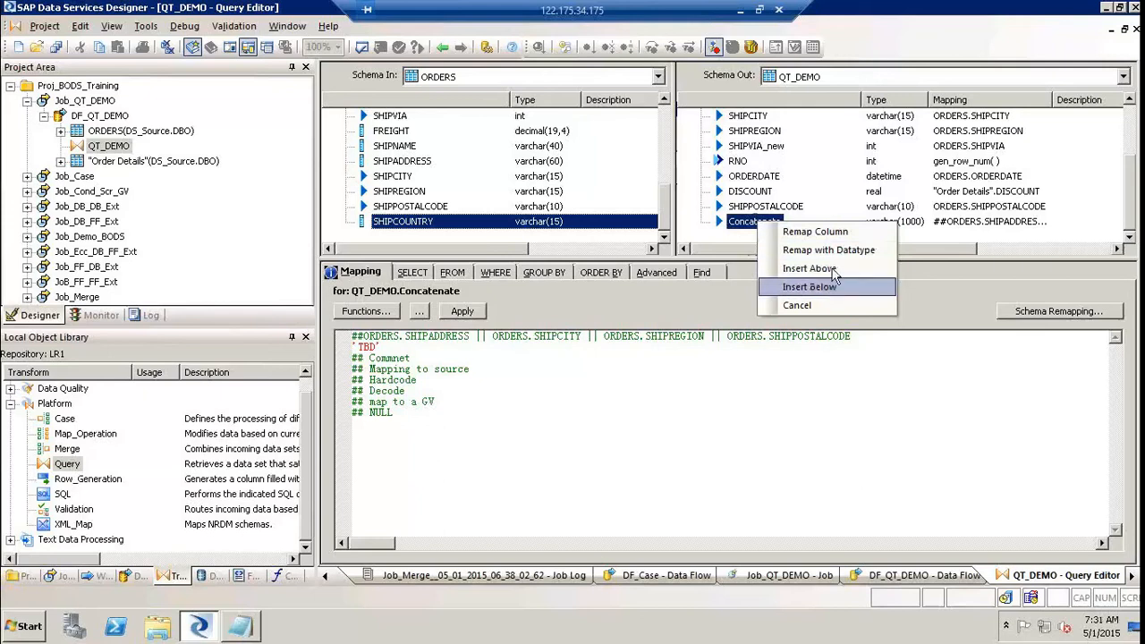
{"action": "left_click", "coordinate": [844, 235]}
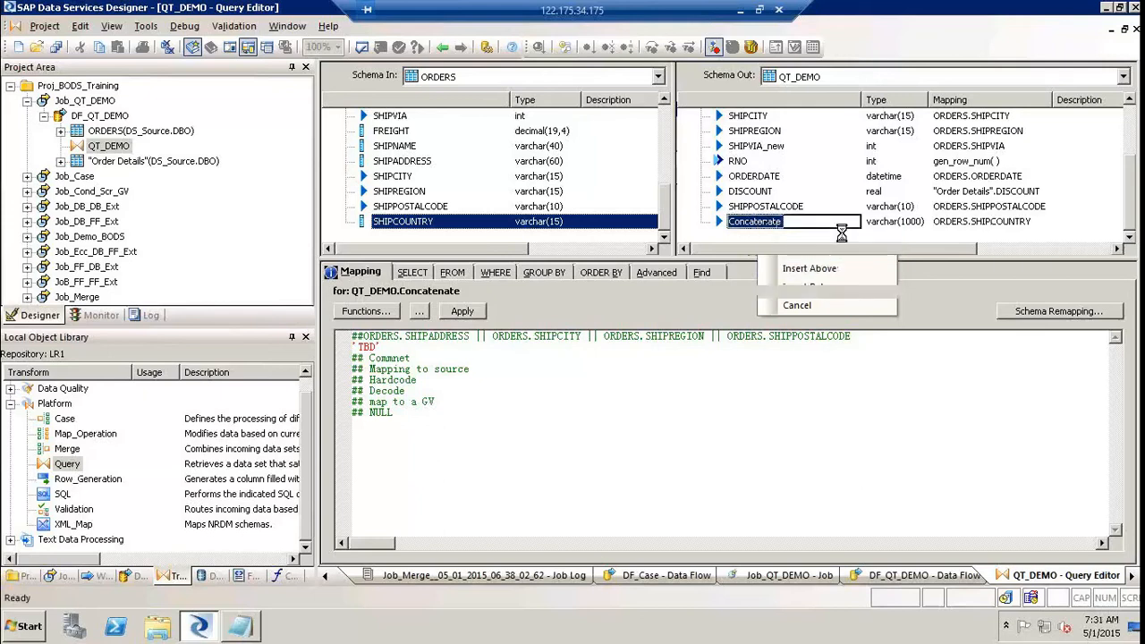
Step: Reopen the Concatenate column's mapping and highlight the ABCD replacement value in its decode expression
{"action": "left_click", "coordinate": [777, 231]}
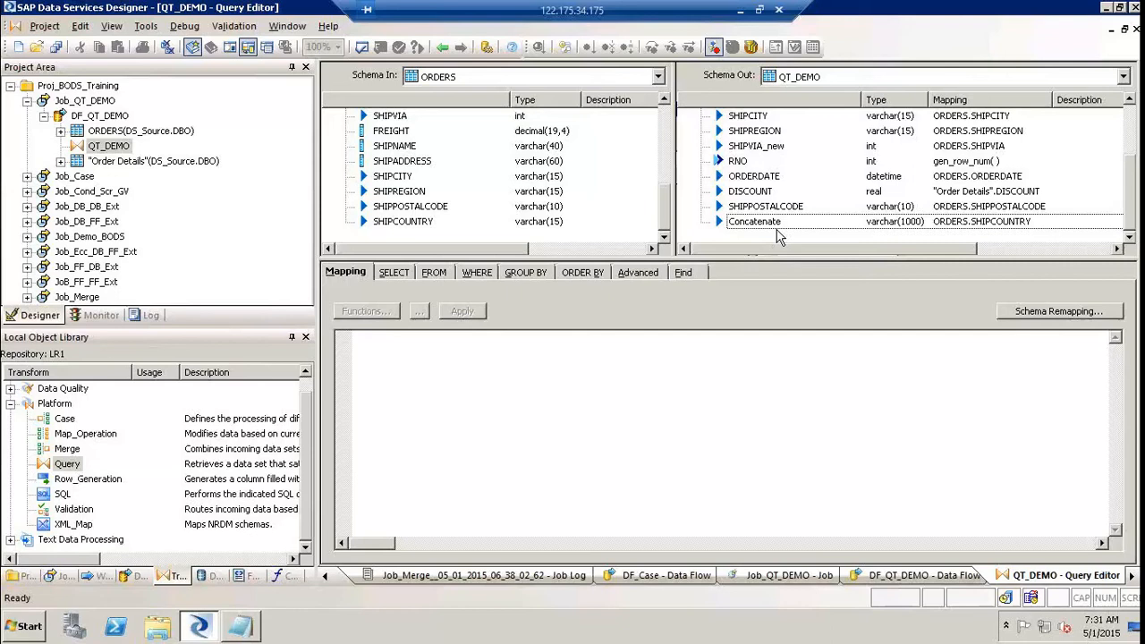
{"action": "left_click", "coordinate": [769, 223]}
{"action": "left_click_drag", "start_coordinate": [557, 347], "coordinate": [585, 347]}
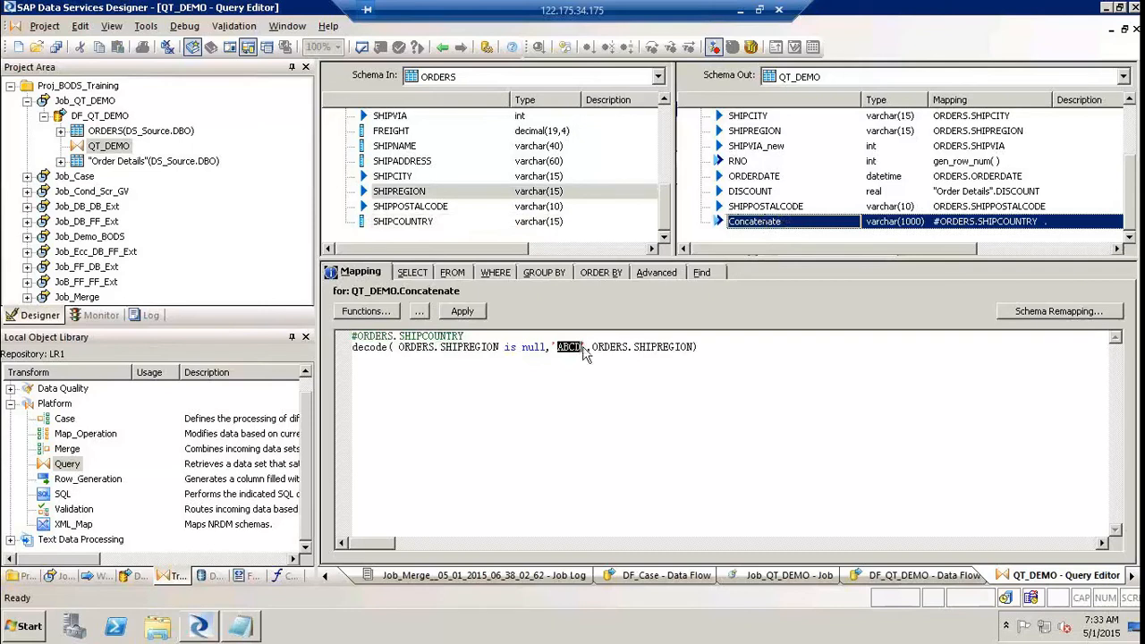
Step: Replace the highlighted ABCD value in the Concatenate column's decode expression with '/', then highlight the default argument ORDERS.SHIPREGION
{"action": "type", "text": "/"}
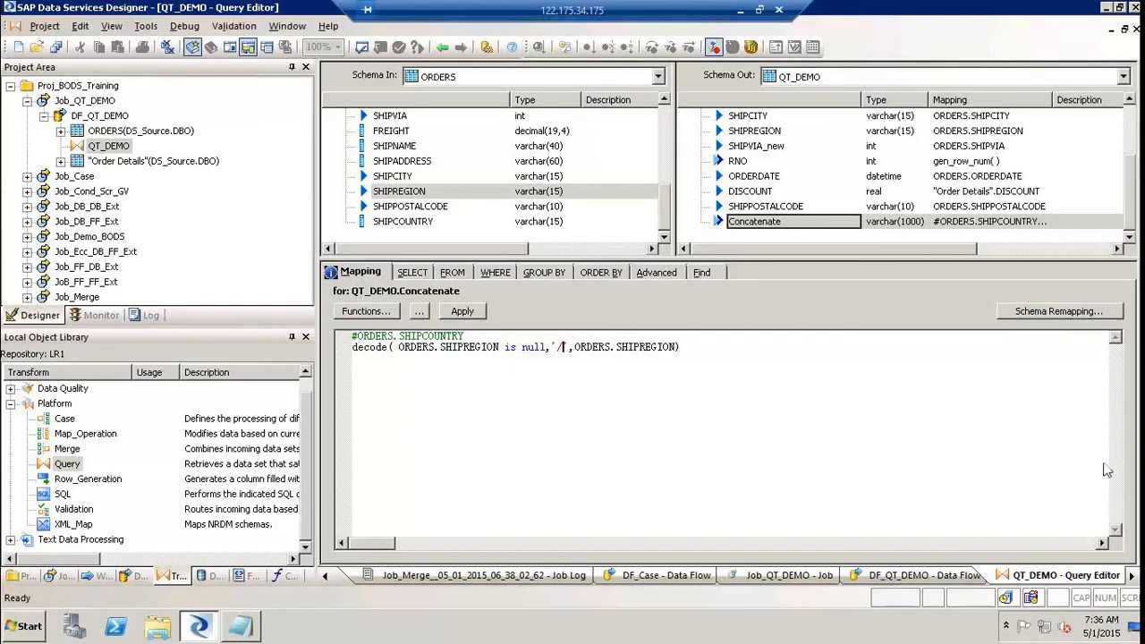
{"action": "left_click", "coordinate": [1127, 44]}
{"action": "left_click", "coordinate": [565, 349]}
{"action": "type", "text": "'"}
{"action": "left_click_drag", "start_coordinate": [574, 347], "coordinate": [678, 355]}
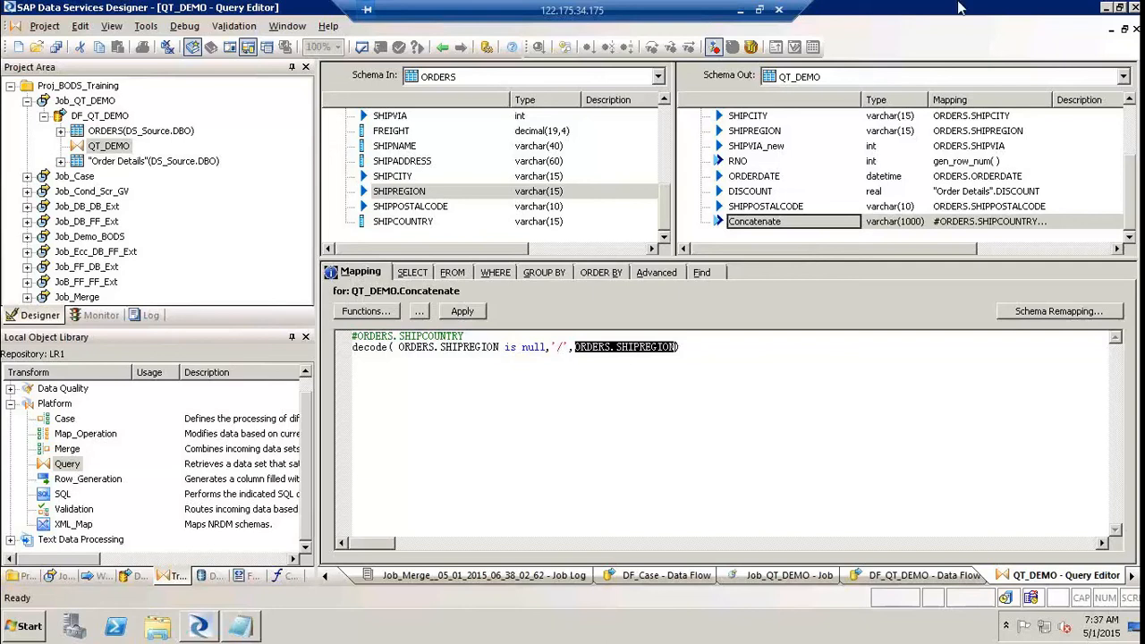
{"action": "left_click", "coordinate": [1111, 17]}
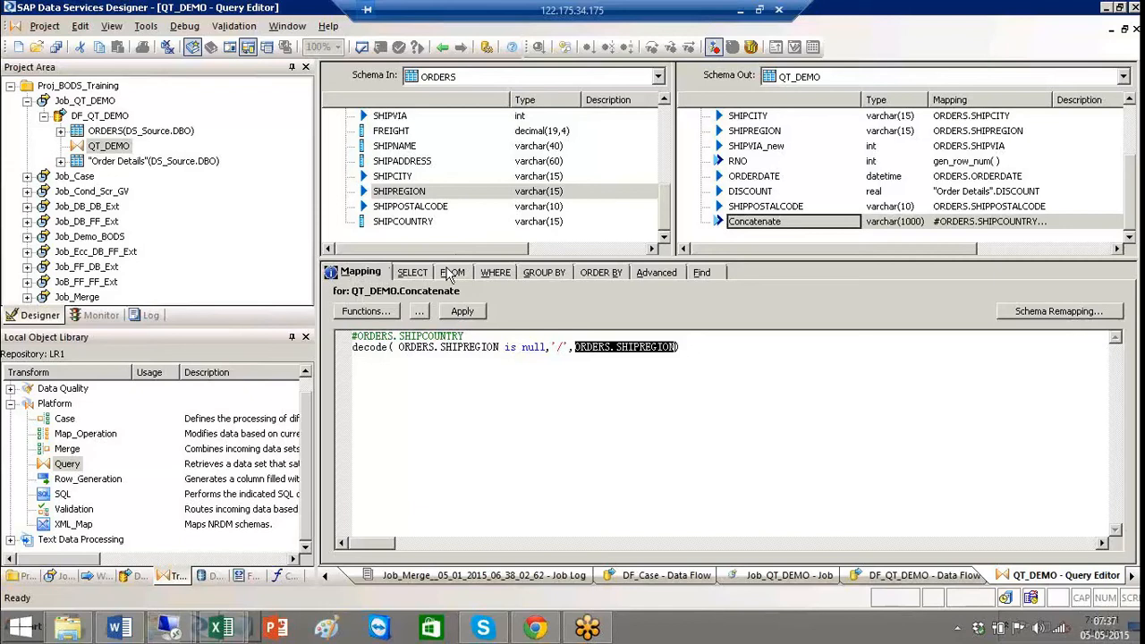
{"action": "left_click", "coordinate": [505, 347]}
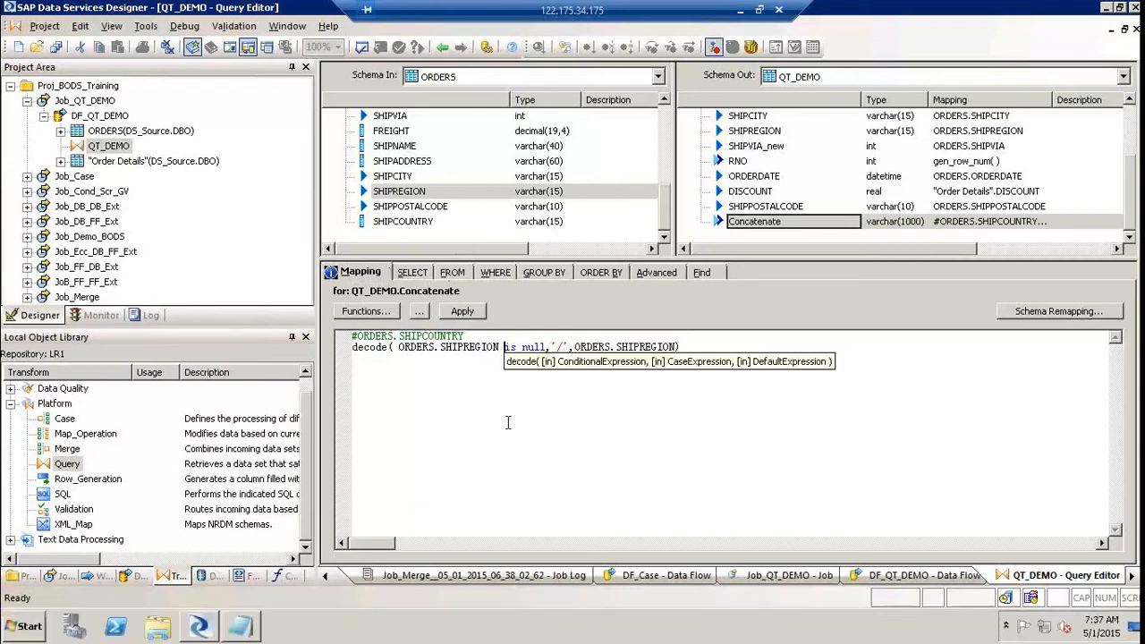
Step: Add the comment lines "## Comment" and "## Hardcode , Fixed, Null, ''" beneath the decode expression, separated by a blank line
{"action": "left_click", "coordinate": [715, 349]}
{"action": "key", "text": "Return"}
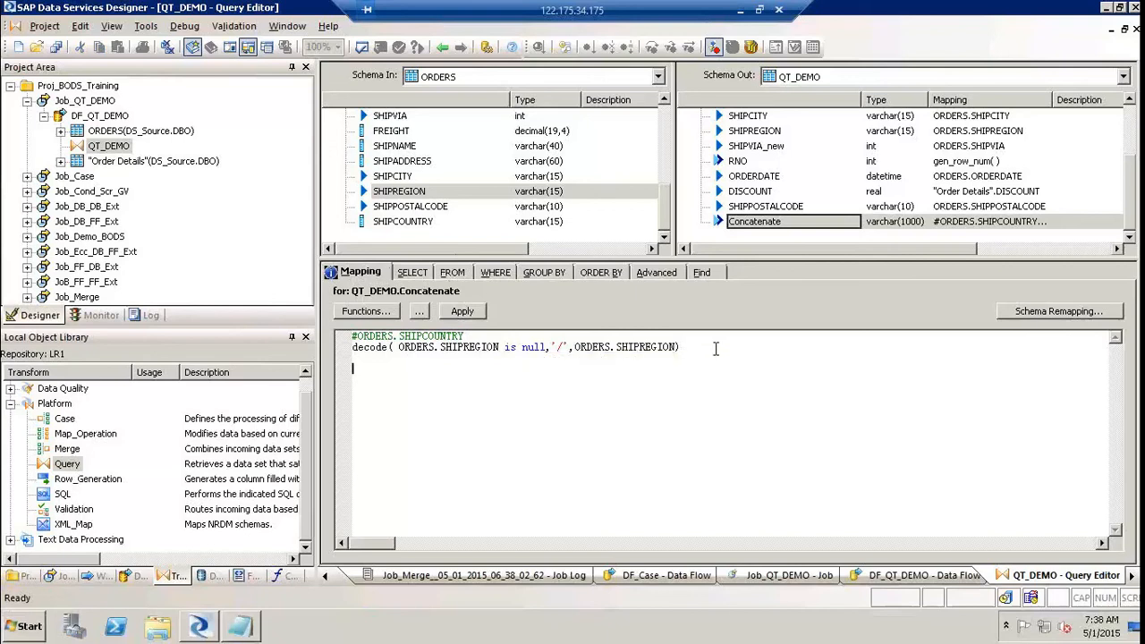
{"action": "type", "text": "## Con"}
{"action": "type", "text": "ment"}
{"action": "key", "text": "Return"}
{"action": "type", "text": "## Hardcode"}
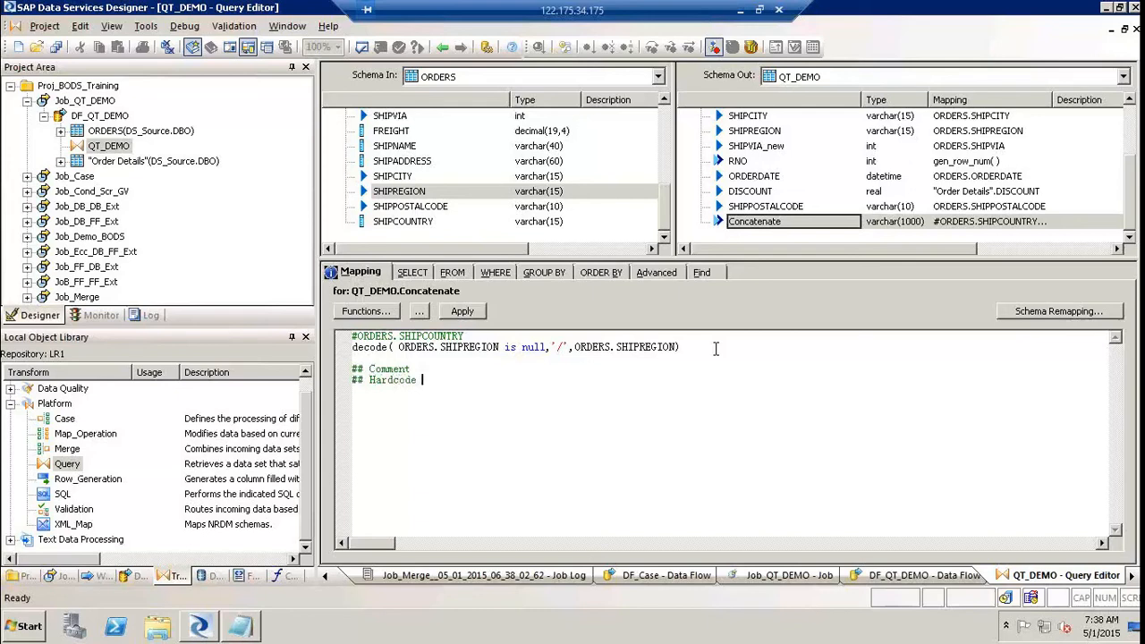
{"action": "type", "text": " , Fixed, Null, ''"}
{"action": "key", "text": "Return"}
Step: Add the comment lines "## decode Ifthen else / decode" and "## Concatenation" beneath the Hardcode comment
{"action": "type", "text": "## decode Ifthen "}
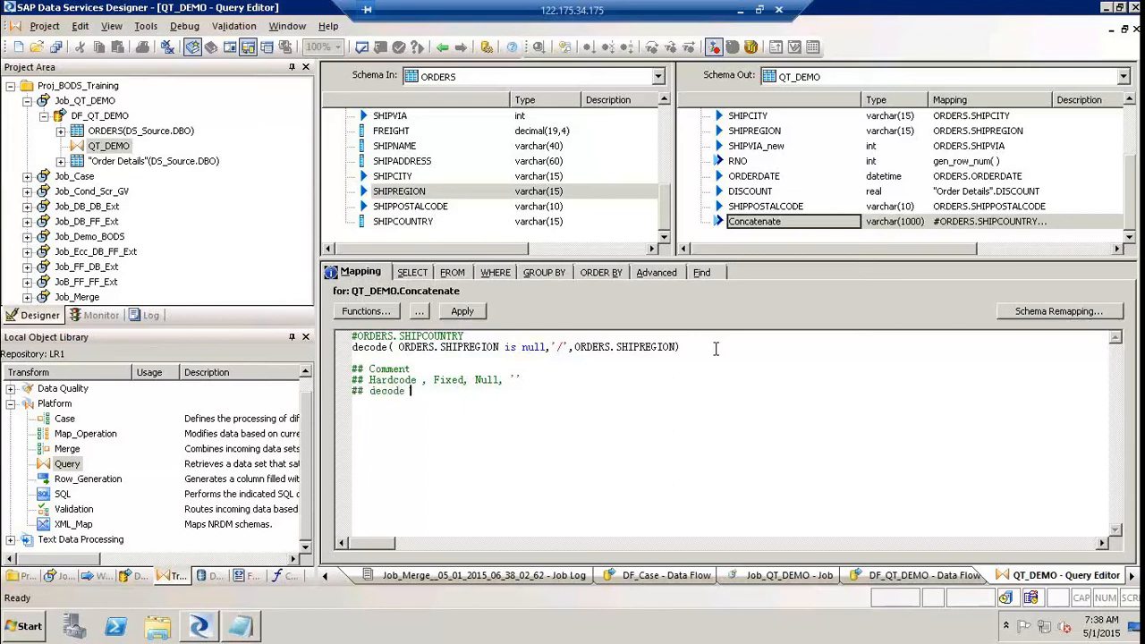
{"action": "type", "text": "else / decode"}
{"action": "key", "text": "Return"}
{"action": "type", "text": "3"}
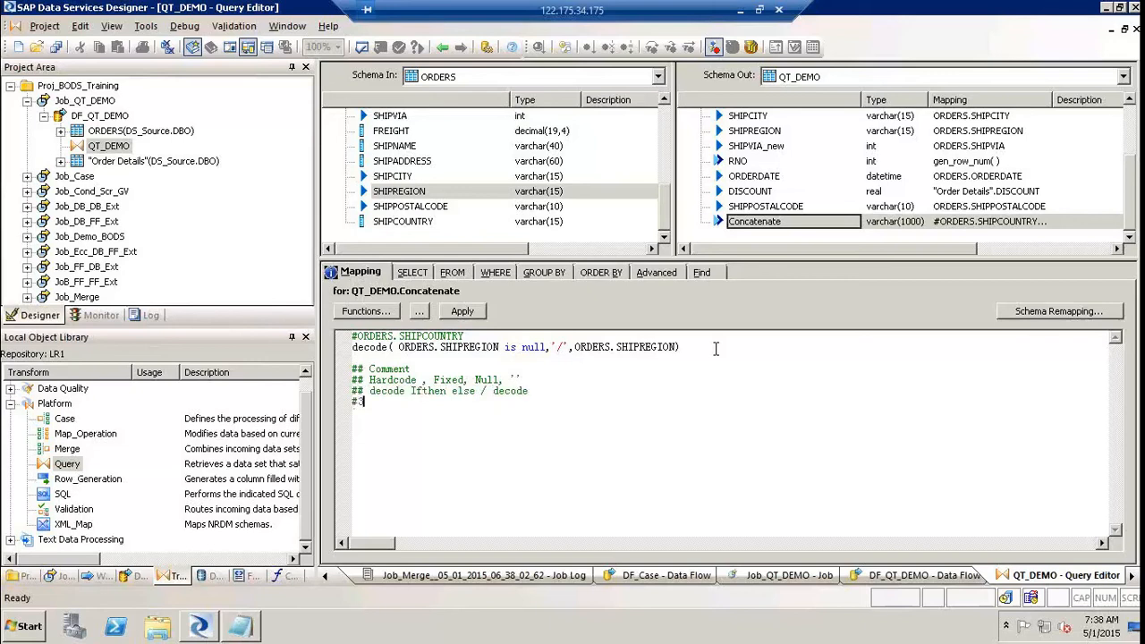
{"action": "key", "text": "BackSpace"}
{"action": "key", "text": "BackSpace"}
{"action": "type", "text": "## Concatenatinon"}
{"action": "key", "text": "Return"}
Step: Review the Concatenate mapping by highlighting the decode expression together with the comment lines listing the mapping options
{"action": "left_click_drag", "start_coordinate": [558, 420], "coordinate": [353, 347]}
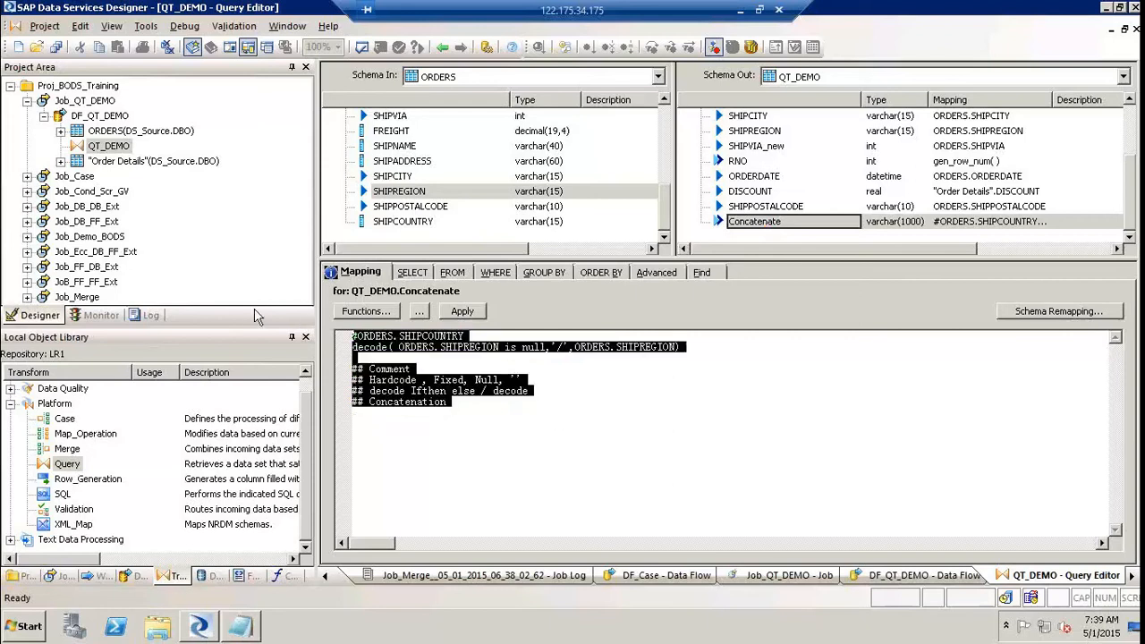
{"action": "left_click", "coordinate": [660, 404]}
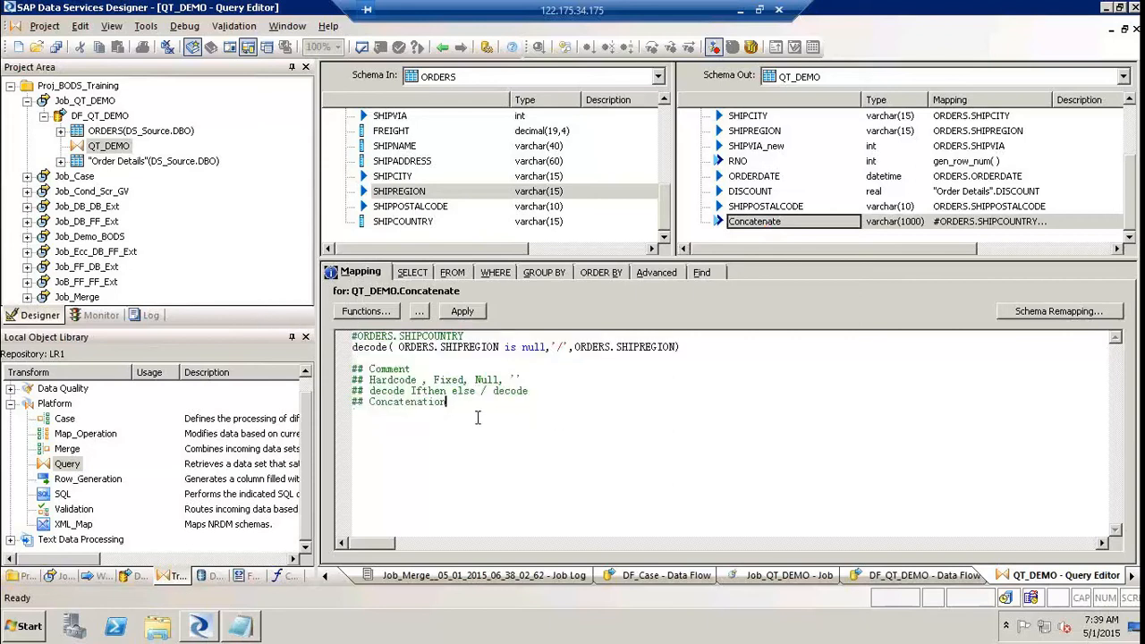
{"action": "left_click_drag", "start_coordinate": [462, 401], "coordinate": [323, 356]}
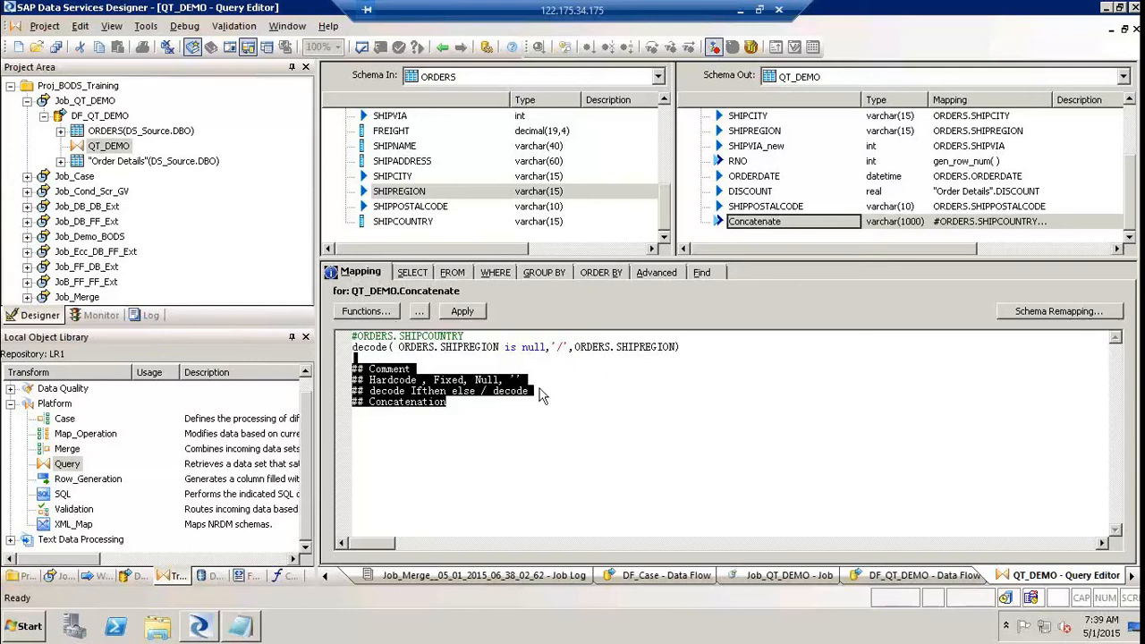
{"action": "left_click", "coordinate": [463, 413]}
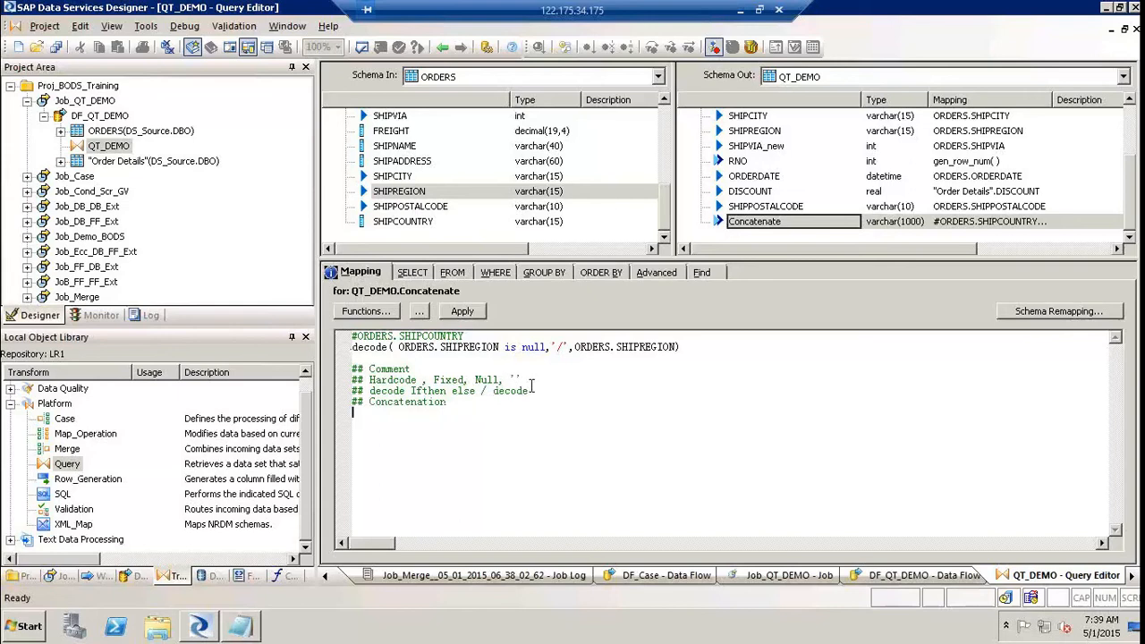
{"action": "left_click_drag", "start_coordinate": [435, 436], "coordinate": [340, 339]}
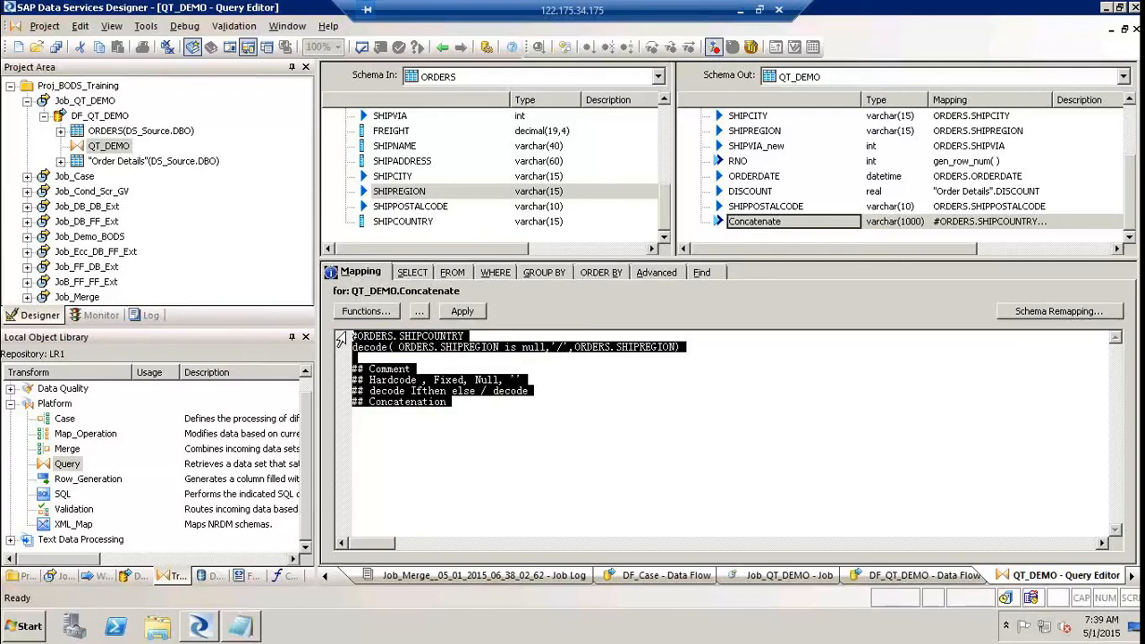
Step: Switch to the SAP-BODS Training Schedule Plan workbook in Excel, examine the Day 10 agenda, and return to Data Services Designer
{"action": "left_click", "coordinate": [740, 10]}
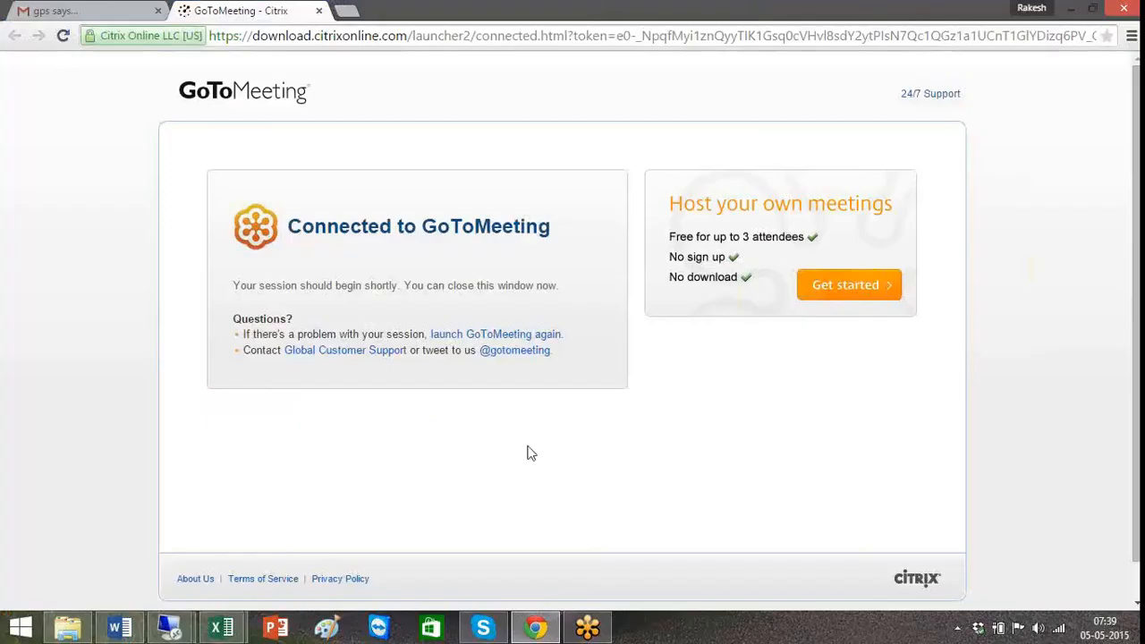
{"action": "mouse_move", "coordinate": [223, 629]}
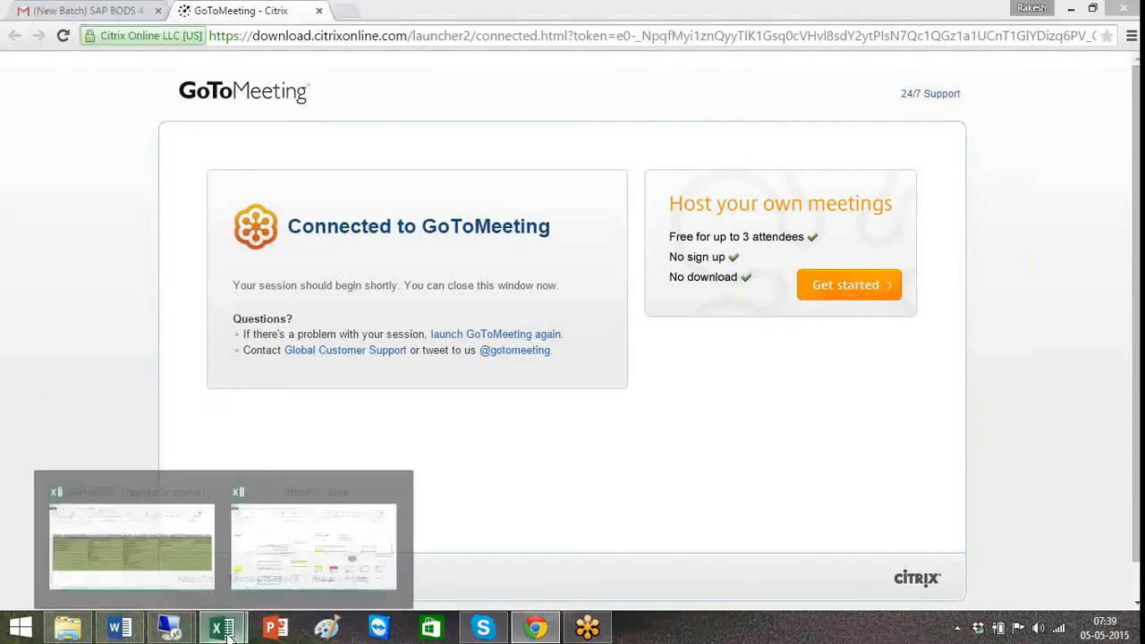
{"action": "left_click", "coordinate": [164, 517]}
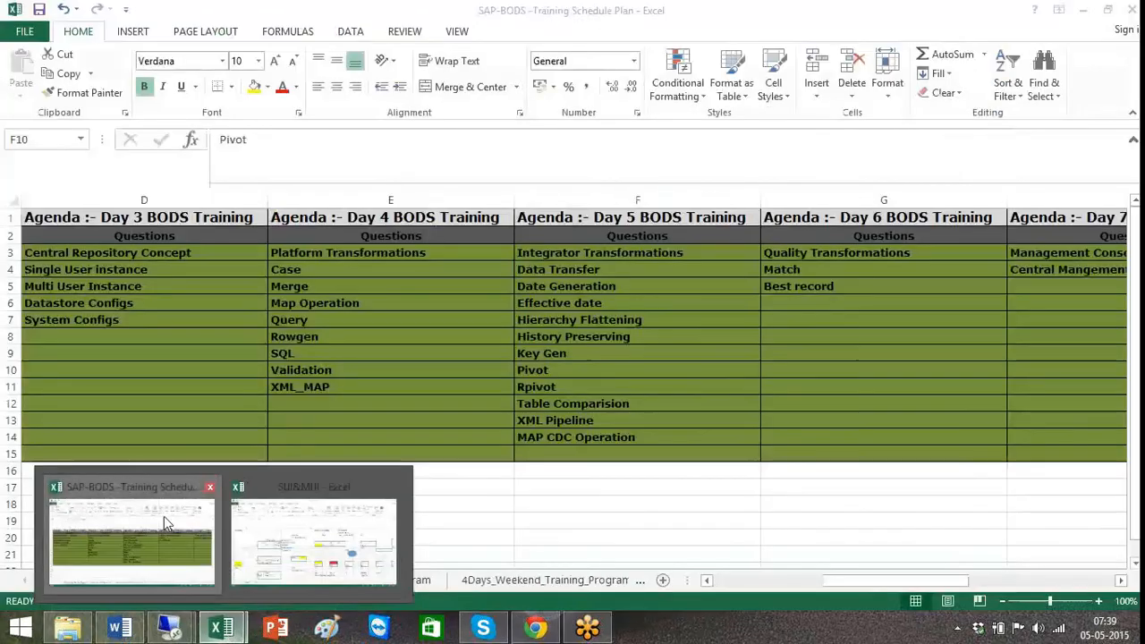
{"action": "left_click", "coordinate": [1089, 585]}
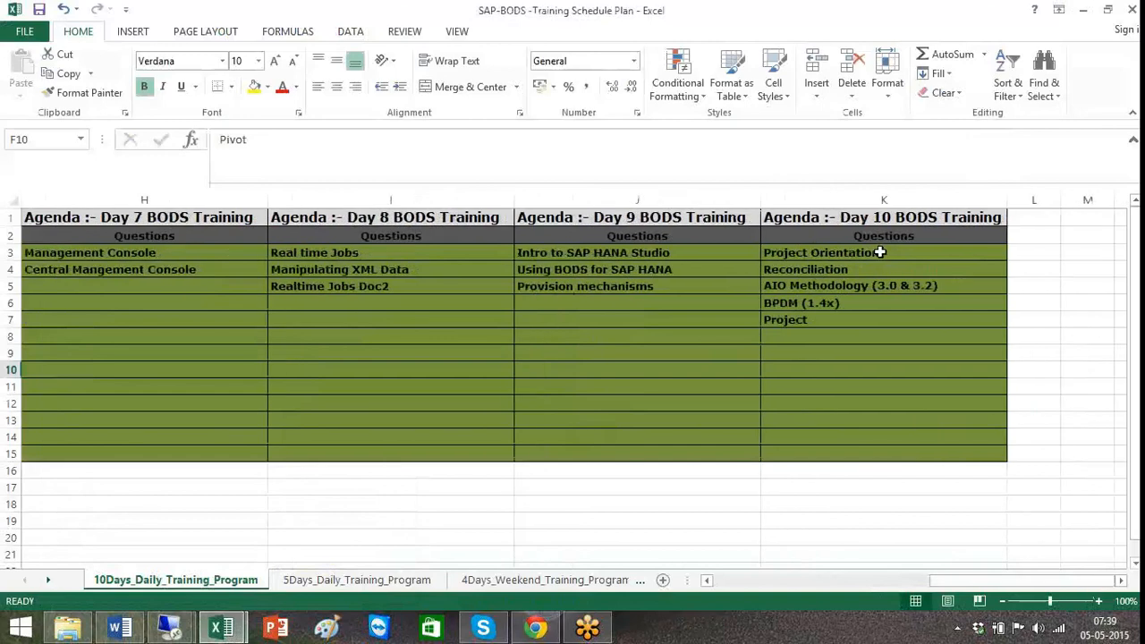
{"action": "left_click_drag", "start_coordinate": [880, 252], "coordinate": [887, 292]}
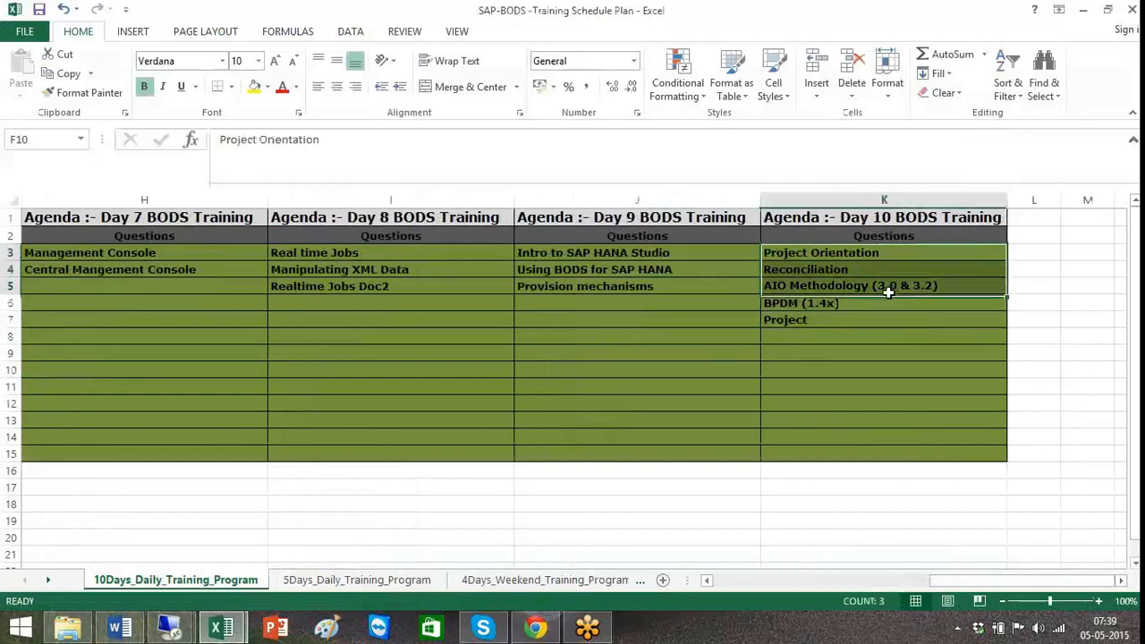
{"action": "left_click", "coordinate": [888, 292]}
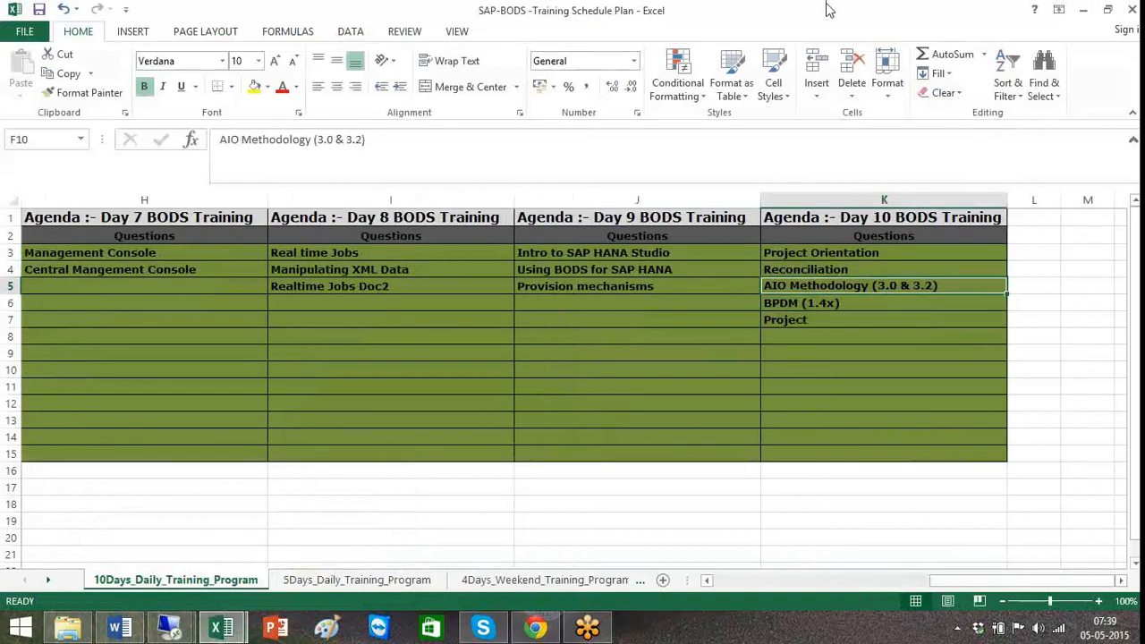
{"action": "left_click", "coordinate": [169, 628]}
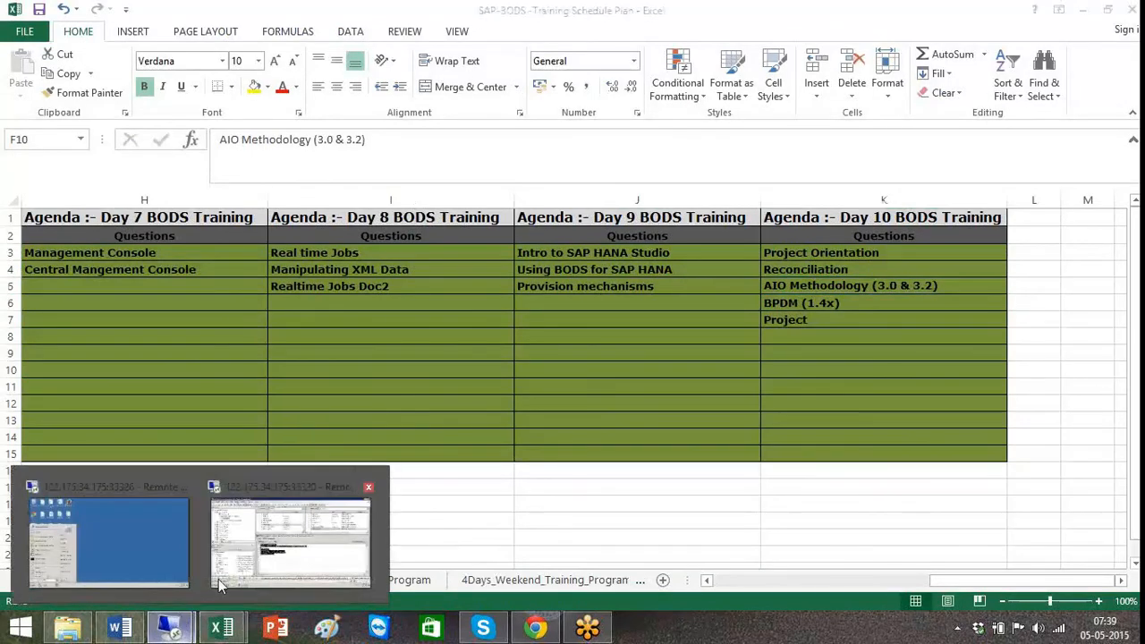
{"action": "left_click", "coordinate": [295, 550]}
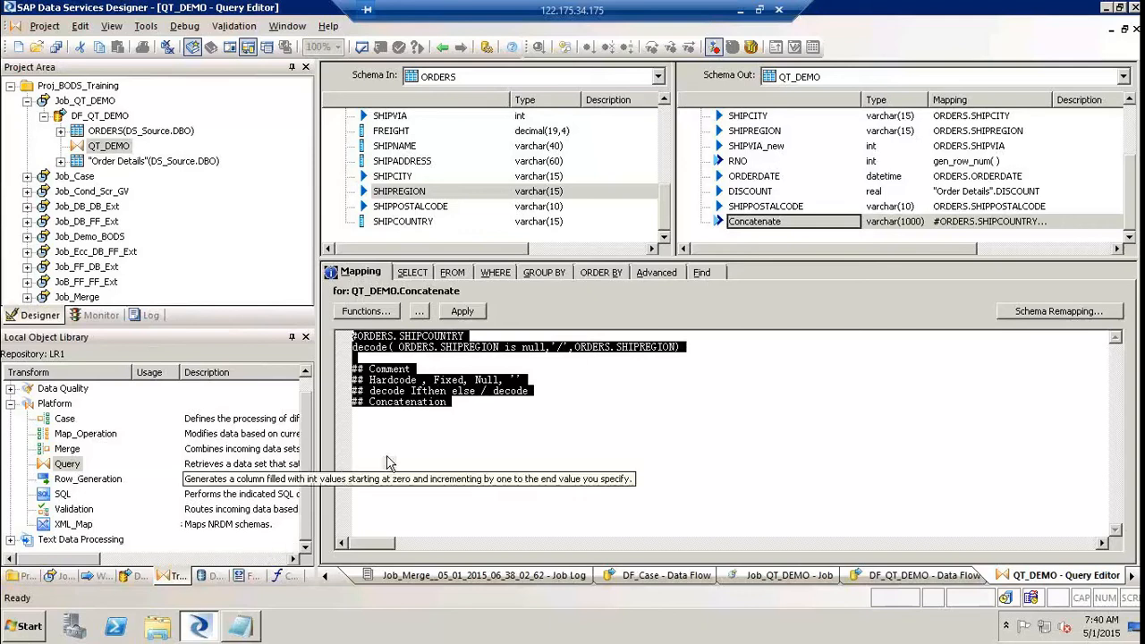
Step: Highlight the four comment lines from Comment to Concatenation in the mapping and clear the selection
{"action": "left_click", "coordinate": [514, 428]}
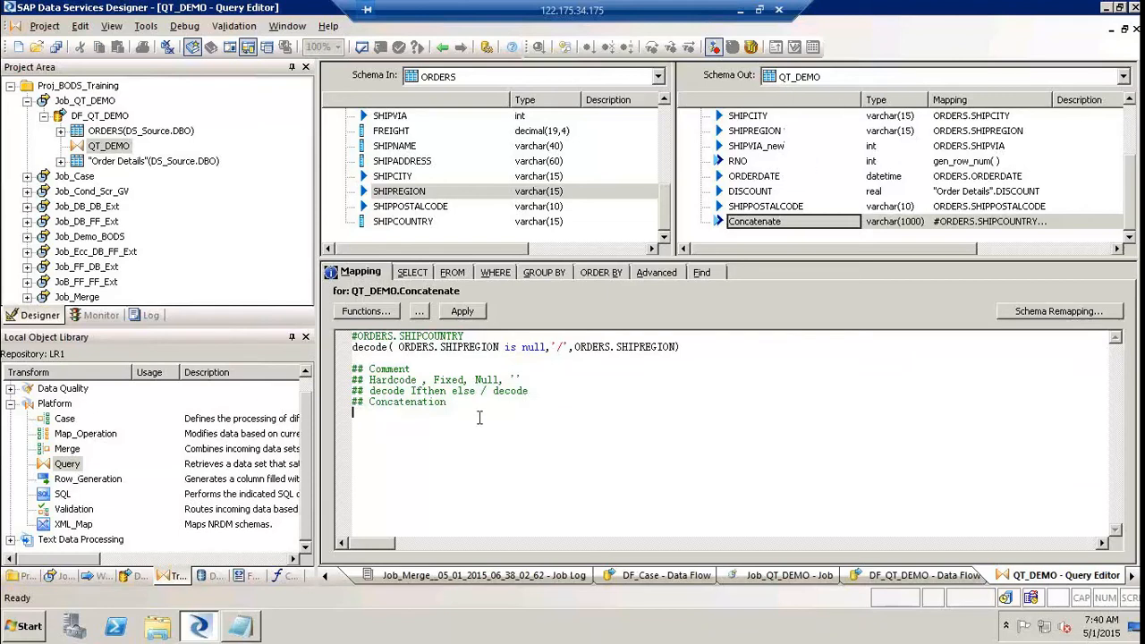
{"action": "left_click_drag", "start_coordinate": [479, 415], "coordinate": [351, 372]}
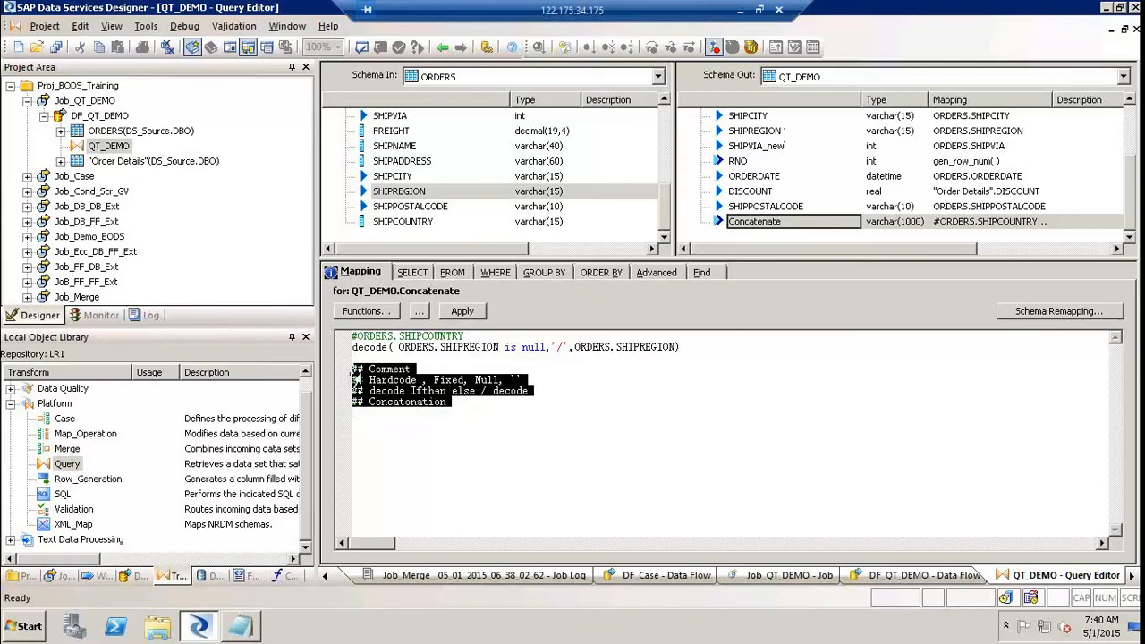
{"action": "left_click", "coordinate": [531, 458]}
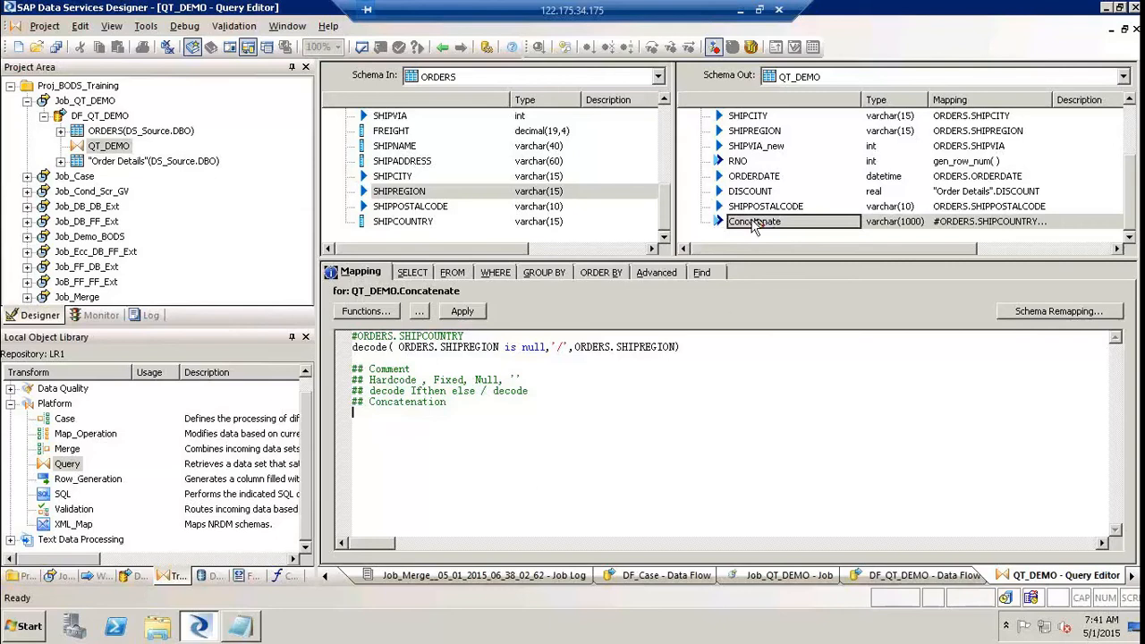
Step: Show the mapping of the RNO output column and open the function selection for it
{"action": "left_click", "coordinate": [739, 162]}
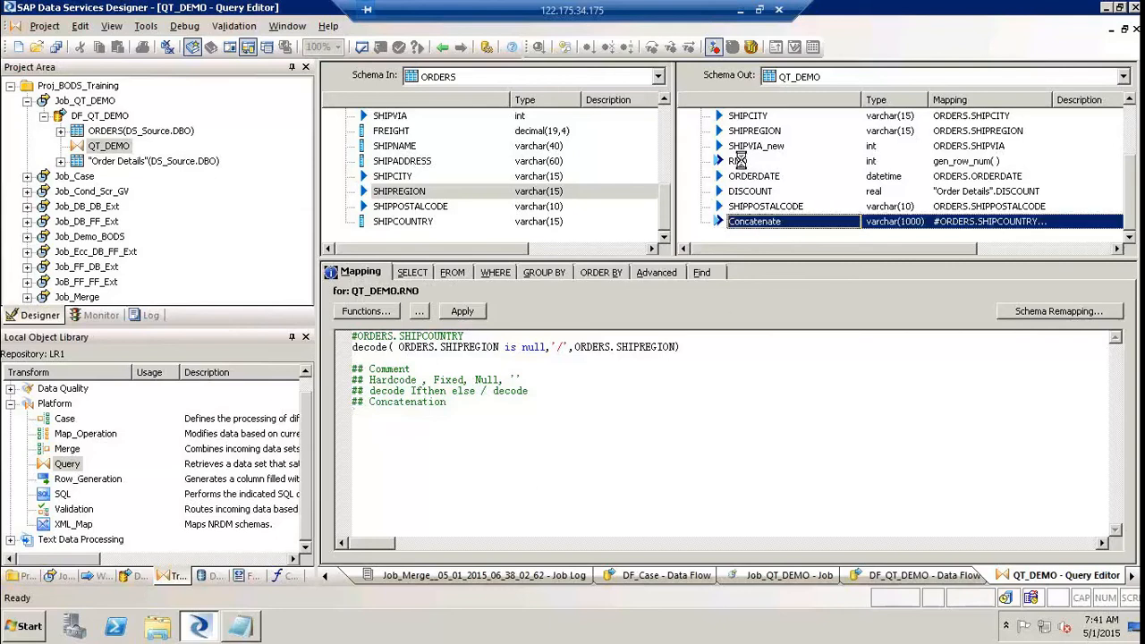
{"action": "left_click", "coordinate": [740, 162]}
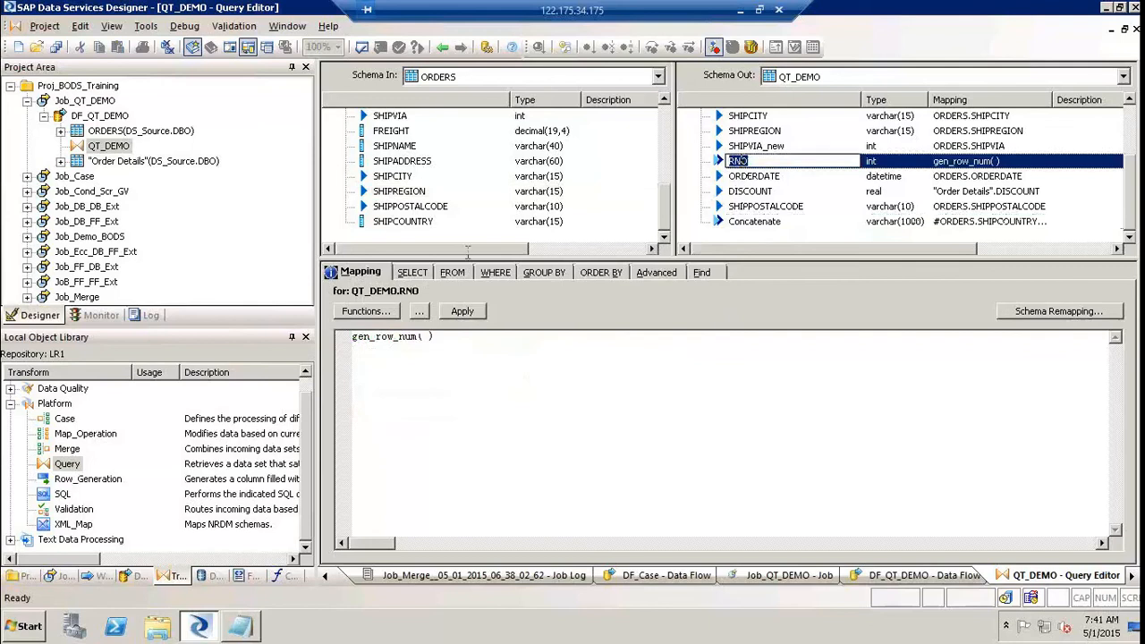
{"action": "left_click", "coordinate": [388, 316]}
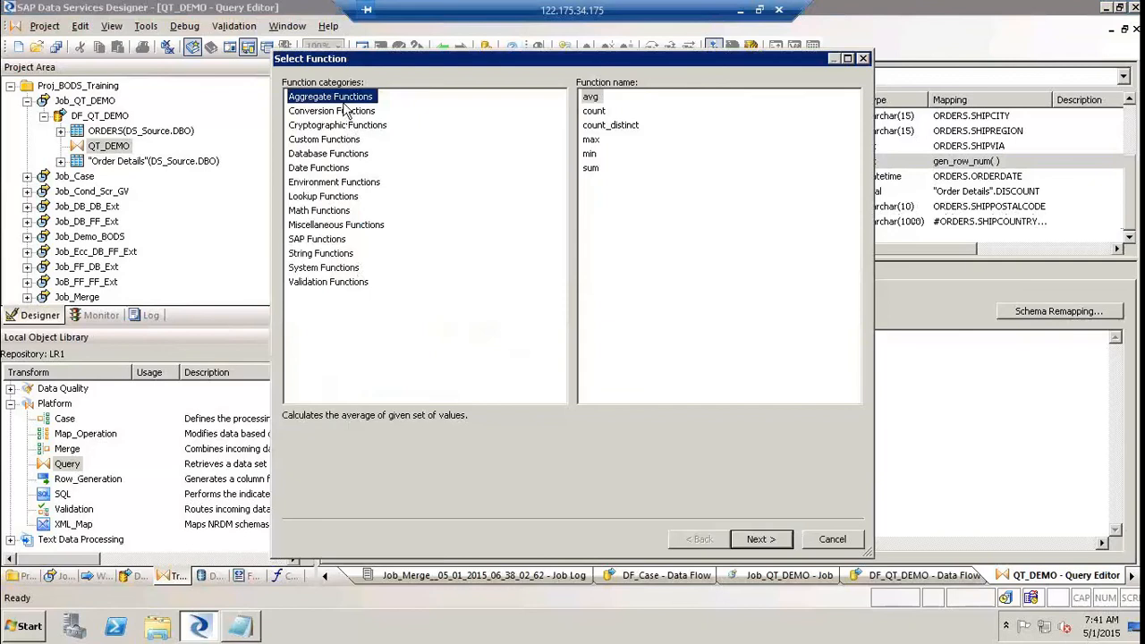
Step: Read the descriptions of the aggregate functions avg, count, count_distinct, max, min and sum
{"action": "left_click", "coordinate": [597, 102]}
{"action": "left_click", "coordinate": [601, 112]}
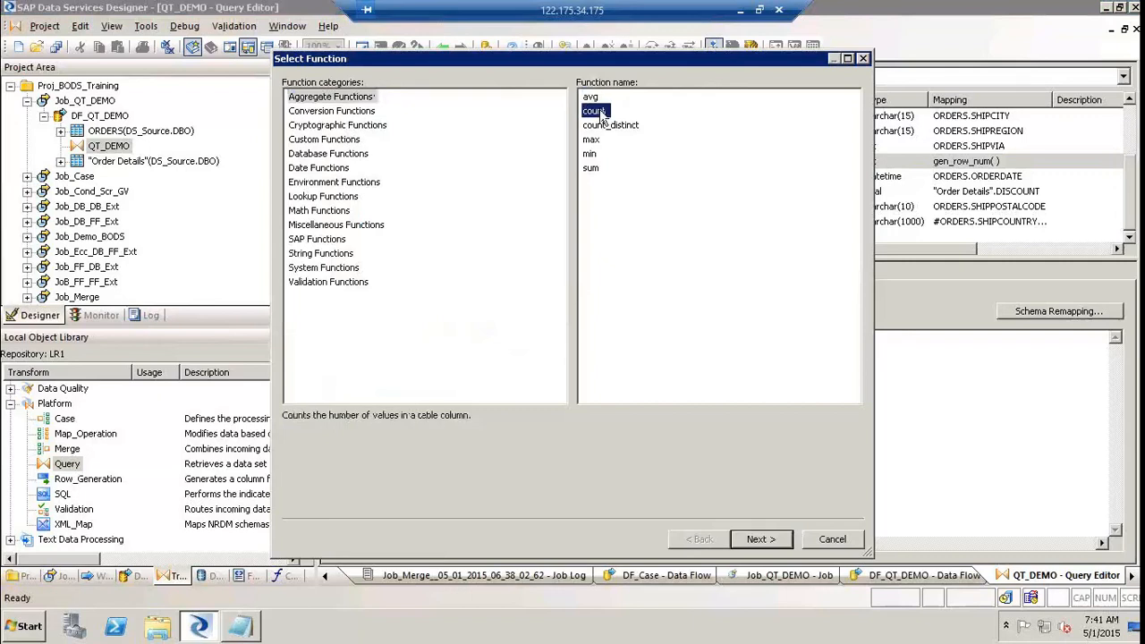
{"action": "left_click", "coordinate": [603, 127]}
{"action": "left_click", "coordinate": [599, 141]}
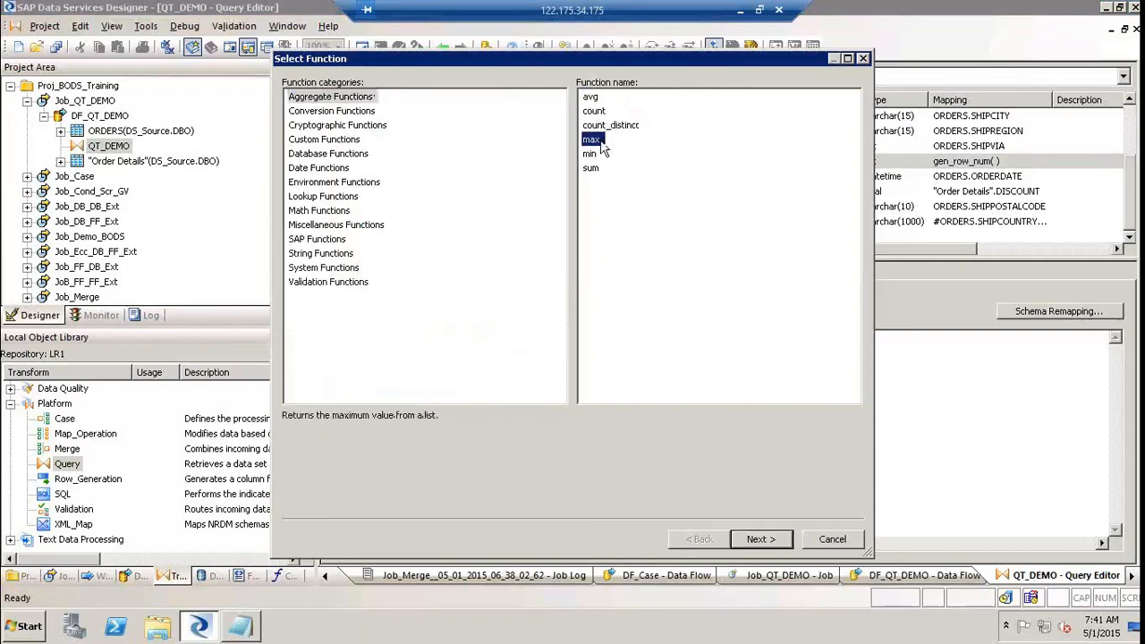
{"action": "left_click", "coordinate": [596, 156]}
{"action": "left_click", "coordinate": [596, 169]}
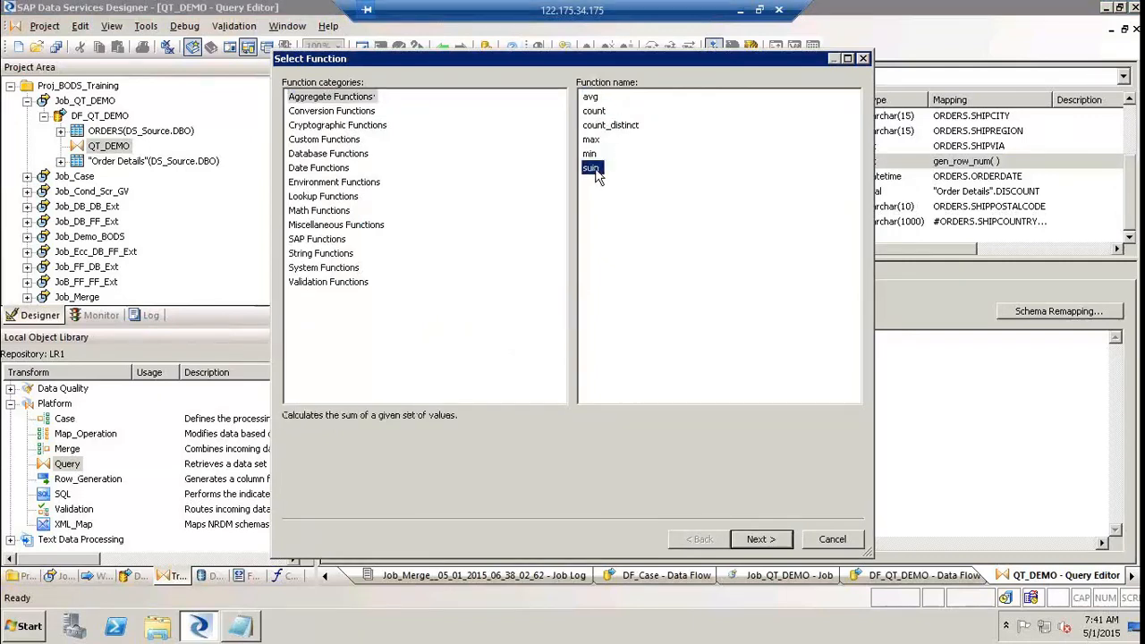
{"action": "left_click", "coordinate": [598, 101]}
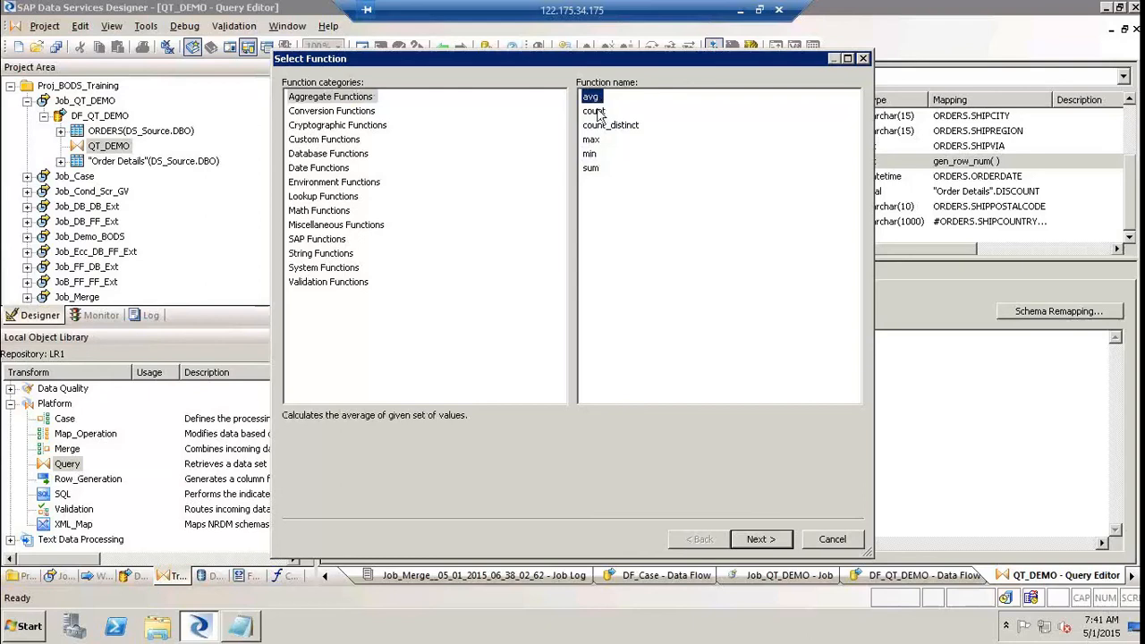
{"action": "left_click", "coordinate": [599, 113]}
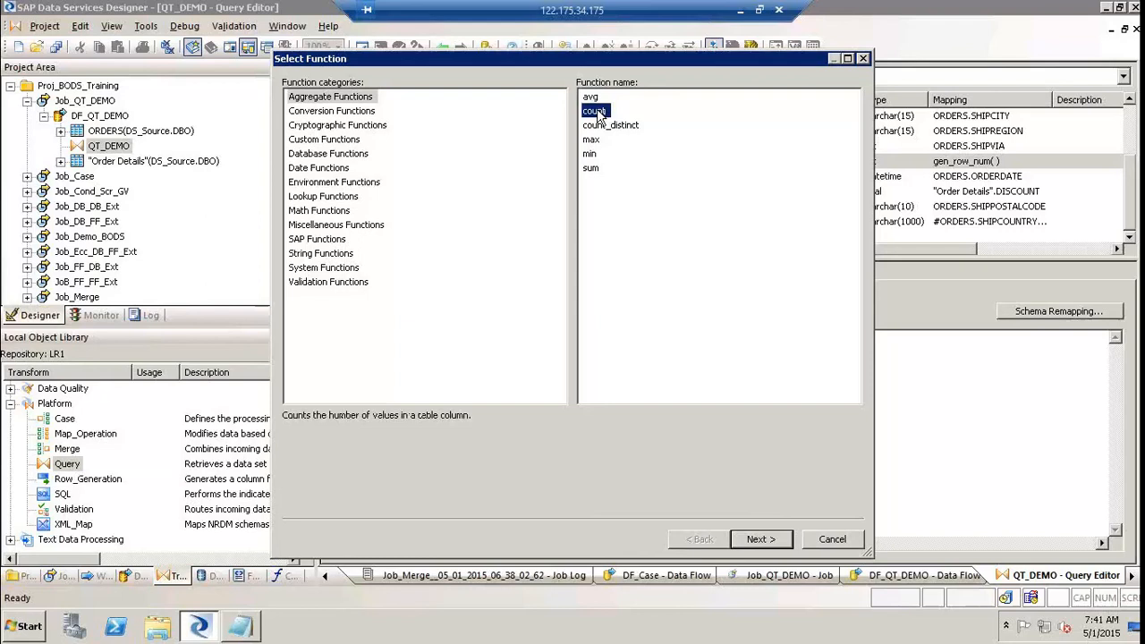
{"action": "left_click", "coordinate": [610, 125]}
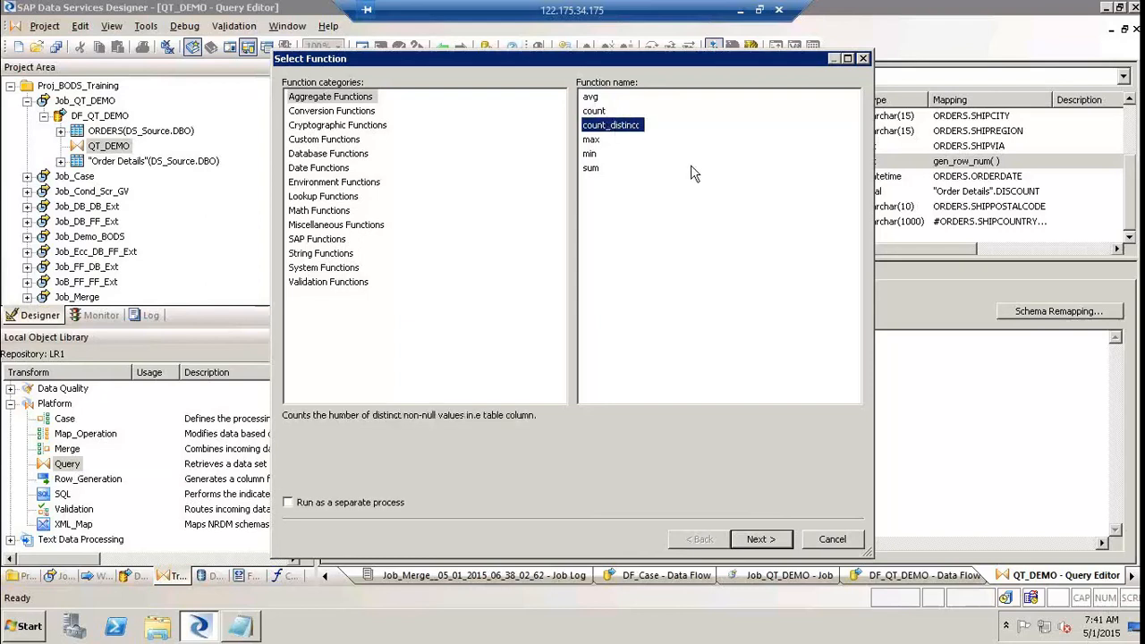
{"action": "left_click", "coordinate": [591, 145]}
{"action": "left_click", "coordinate": [591, 155]}
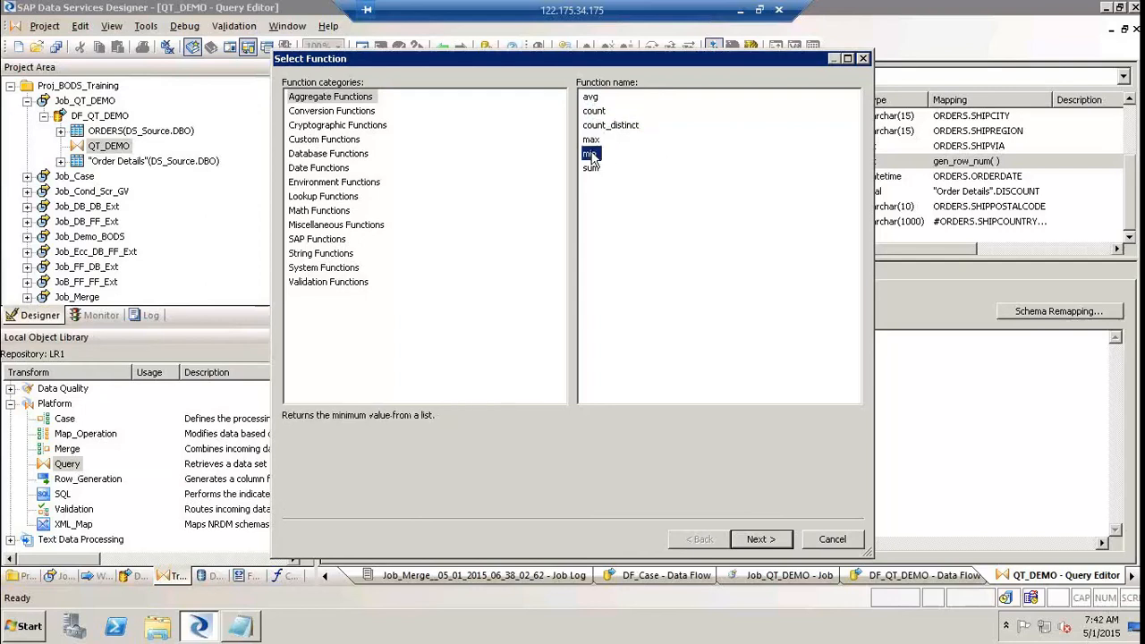
{"action": "left_click", "coordinate": [592, 170]}
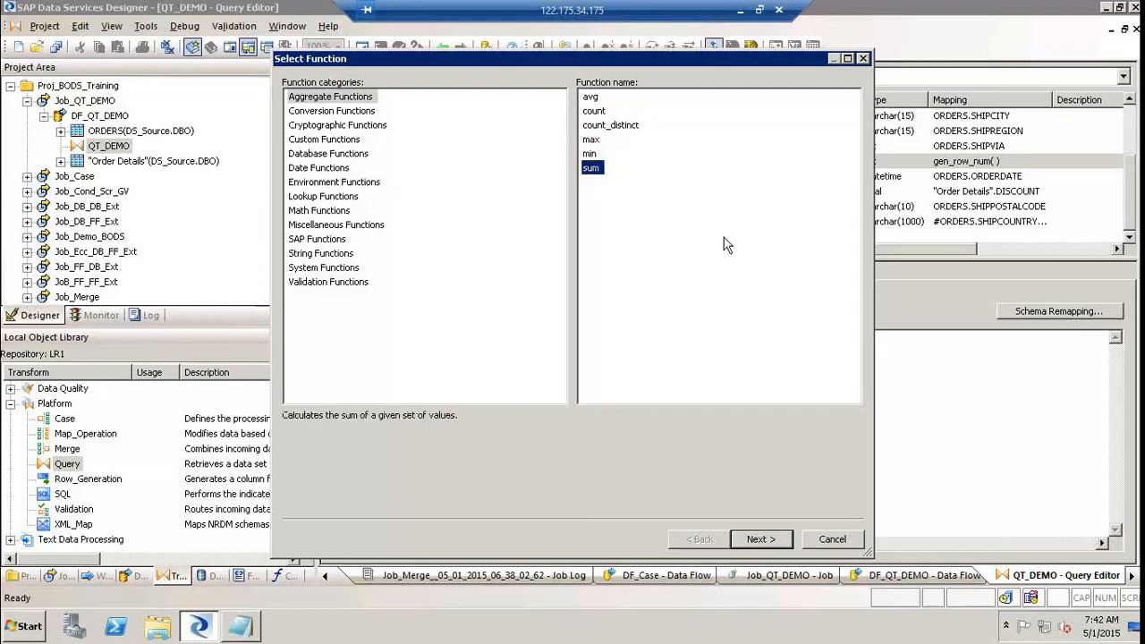
Step: Look through the conversion functions, including long_to_varchar, and the cryptographic, custom, database and date function categories
{"action": "left_click", "coordinate": [361, 113]}
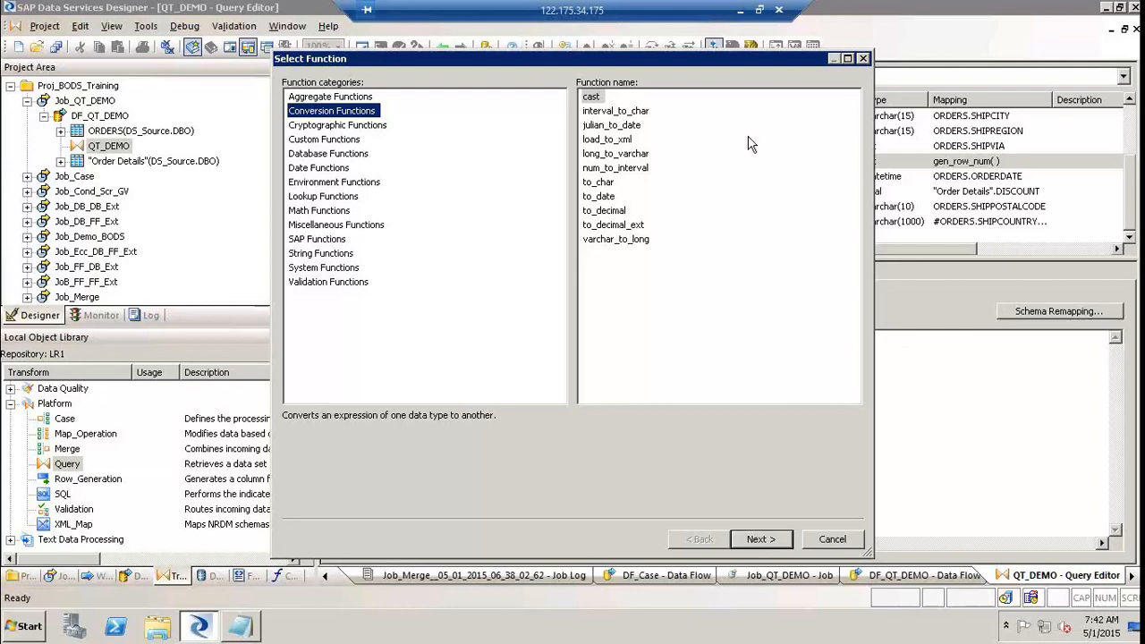
{"action": "left_click", "coordinate": [631, 155]}
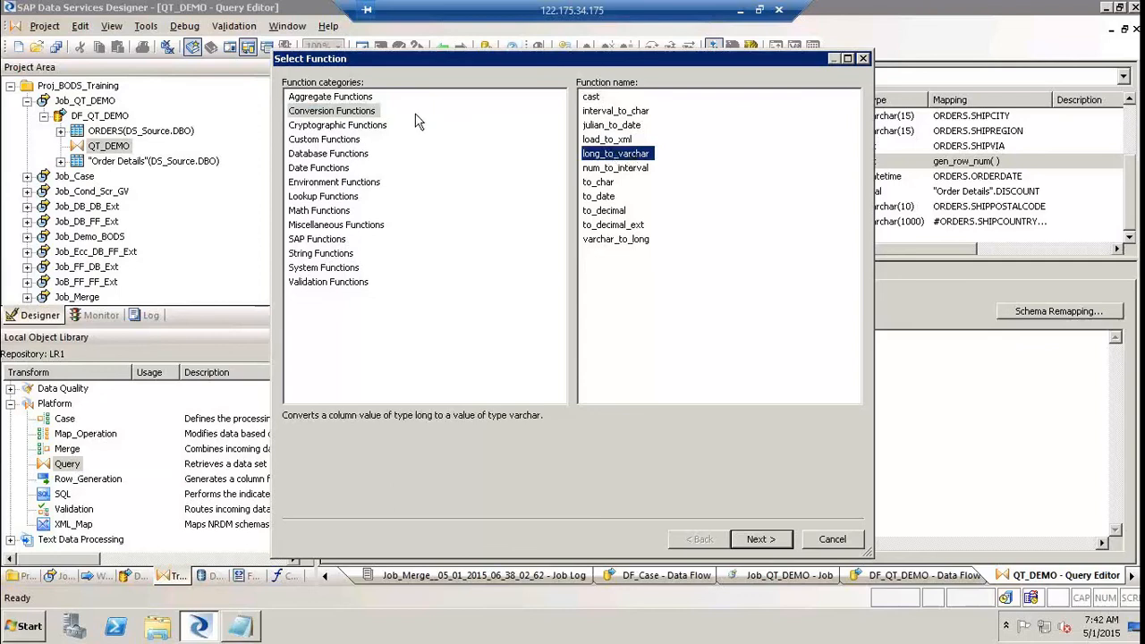
{"action": "left_click", "coordinate": [367, 130]}
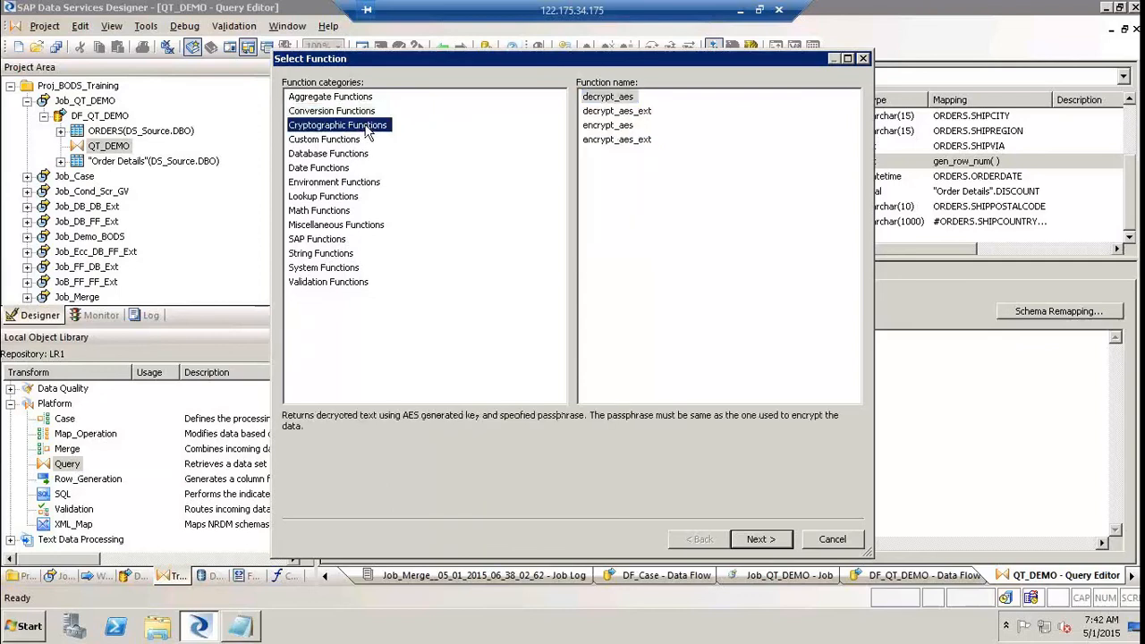
{"action": "left_click", "coordinate": [347, 141]}
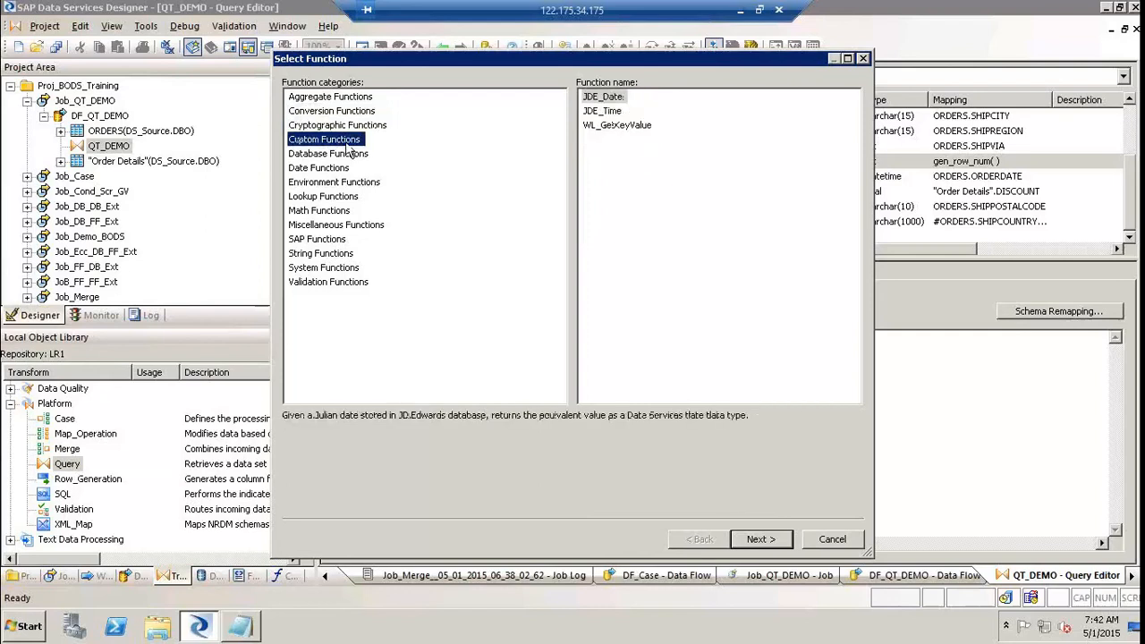
{"action": "left_click", "coordinate": [340, 157]}
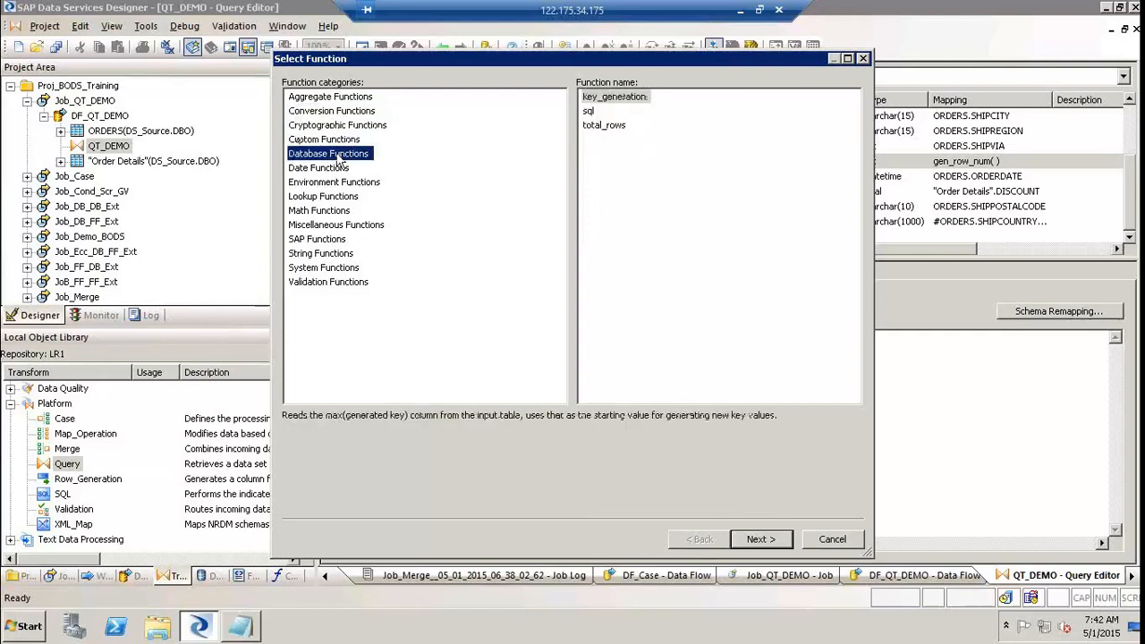
{"action": "left_click", "coordinate": [333, 170]}
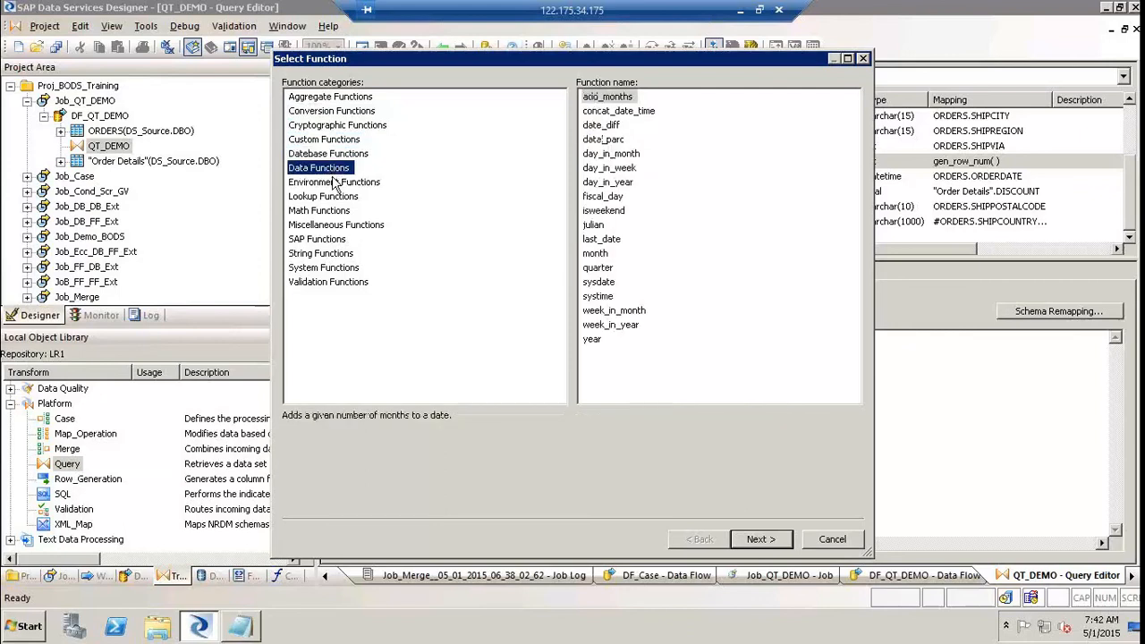
Step: Read the descriptions of the environment functions get_monitor_filename, is_set_env and set_env, and list the lookup functions
{"action": "left_click", "coordinate": [333, 182]}
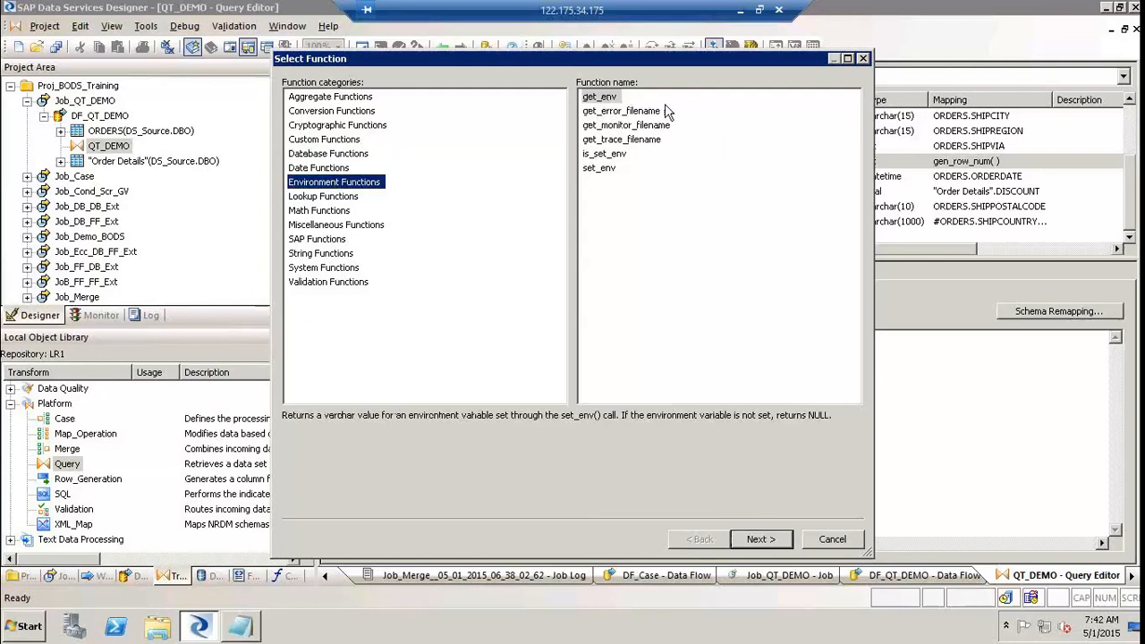
{"action": "left_click", "coordinate": [658, 127]}
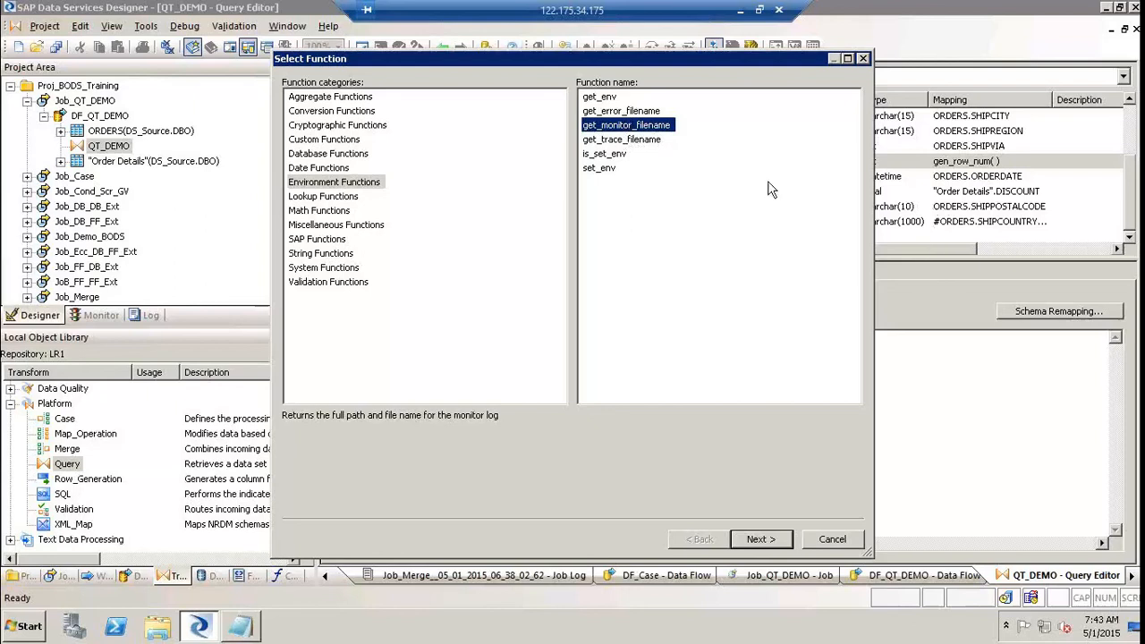
{"action": "left_click", "coordinate": [614, 159]}
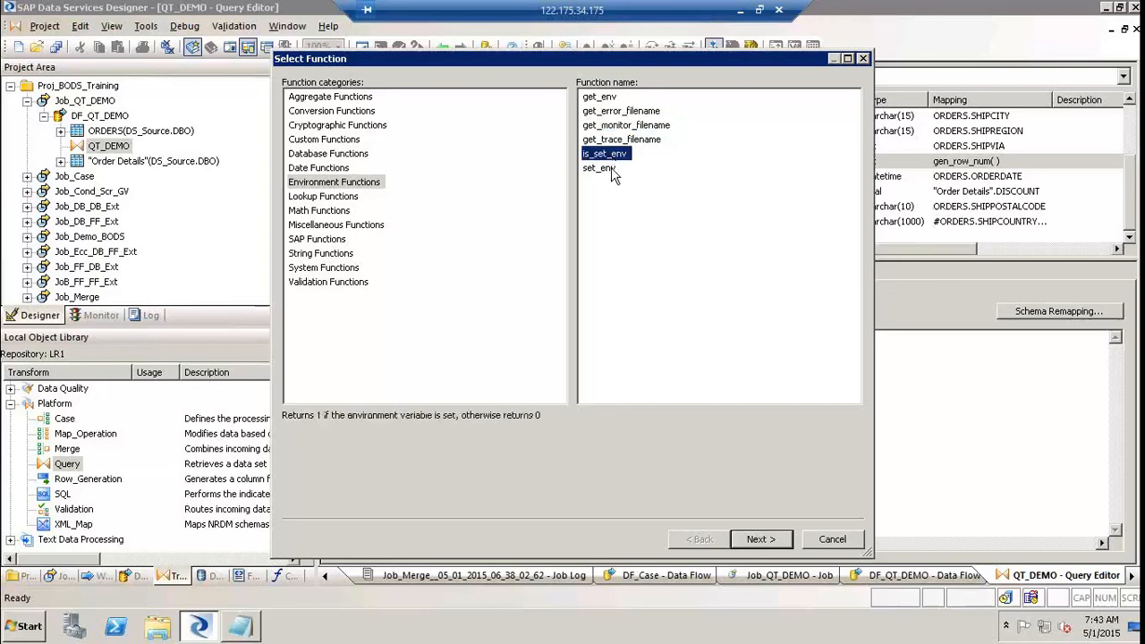
{"action": "left_click", "coordinate": [615, 169]}
{"action": "left_click", "coordinate": [347, 198]}
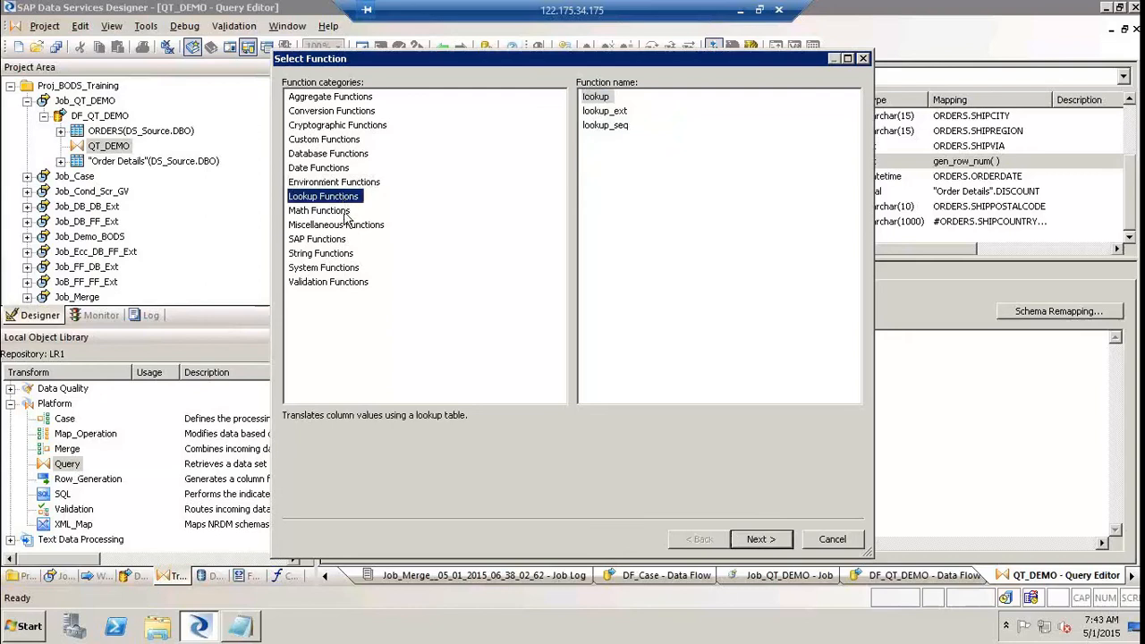
Step: Read the descriptions of the math functions, including sqrt, trunc, round, rand, power, mod, log, ln, floor, ceil and abs
{"action": "left_click", "coordinate": [346, 212]}
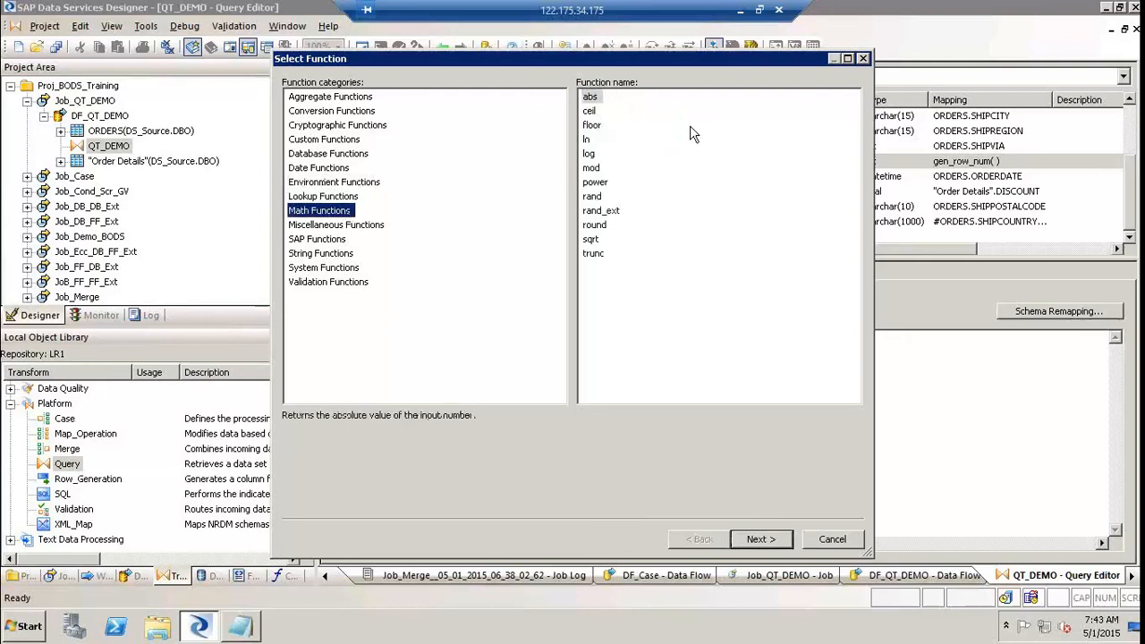
{"action": "left_click", "coordinate": [592, 239]}
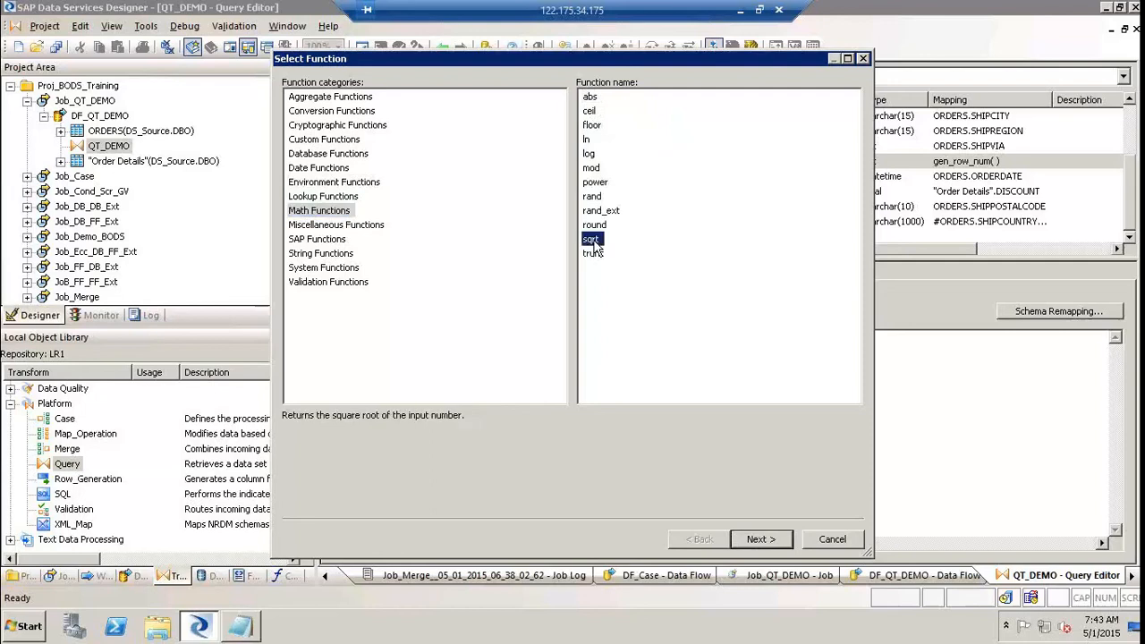
{"action": "left_click", "coordinate": [595, 254]}
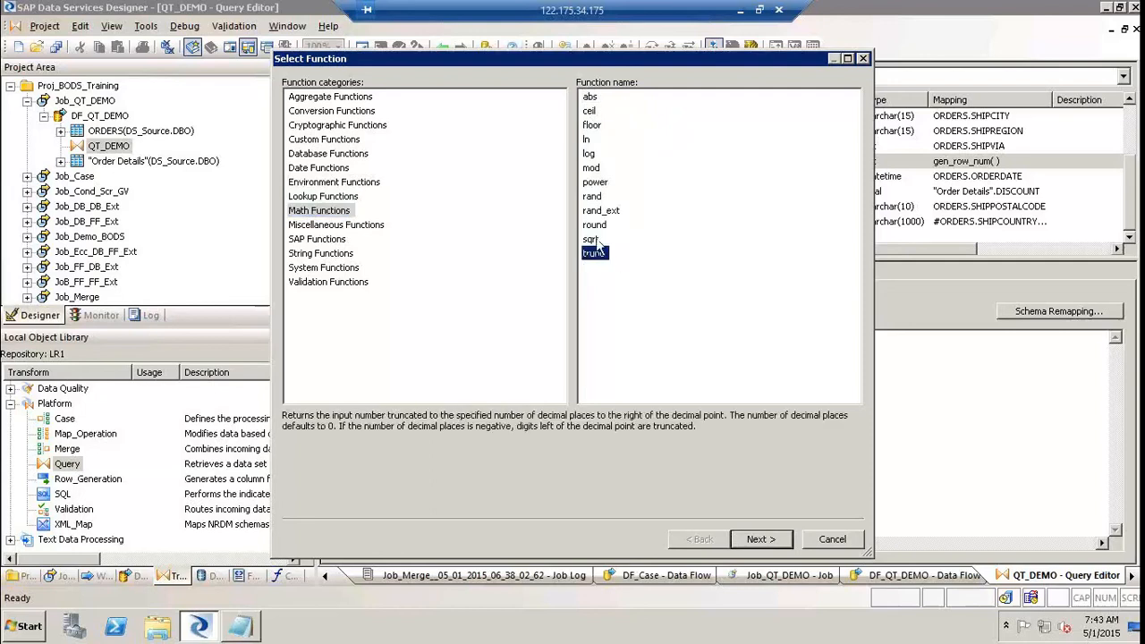
{"action": "left_click", "coordinate": [595, 226]}
{"action": "left_click", "coordinate": [597, 196]}
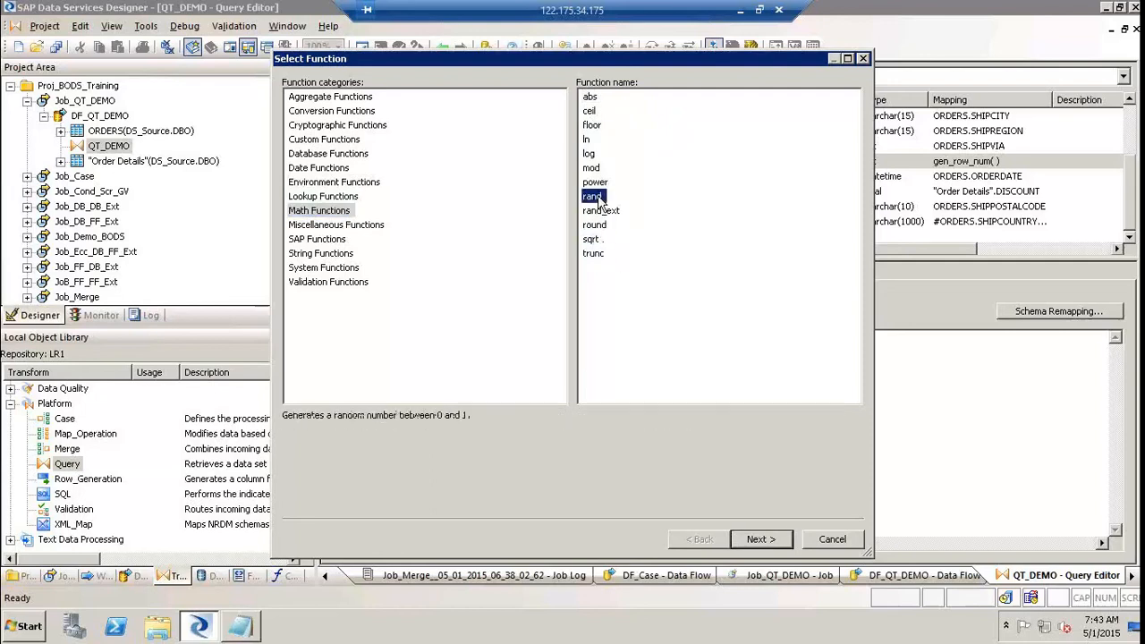
{"action": "left_click", "coordinate": [596, 182]}
{"action": "left_click", "coordinate": [595, 169]}
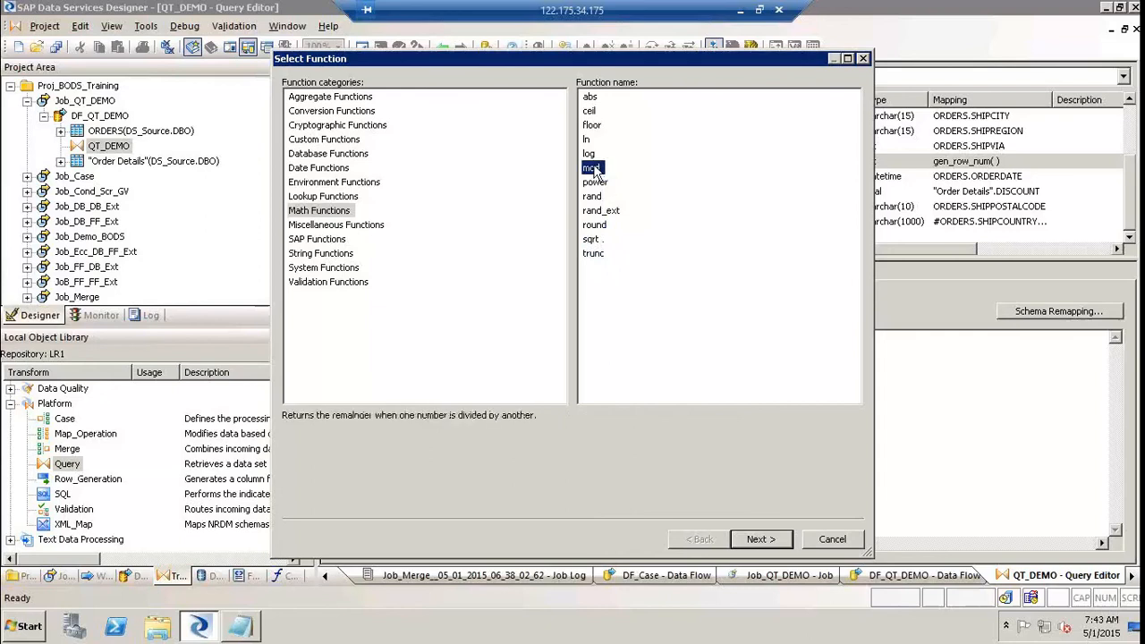
{"action": "left_click", "coordinate": [590, 154]}
{"action": "left_click", "coordinate": [589, 140]}
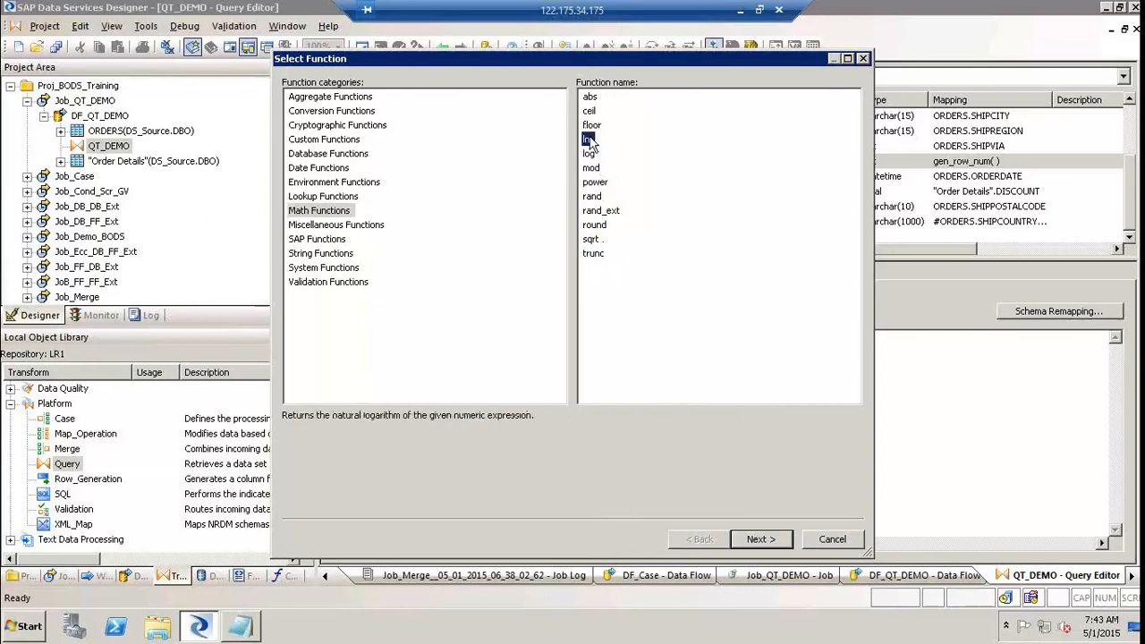
{"action": "left_click", "coordinate": [592, 125]}
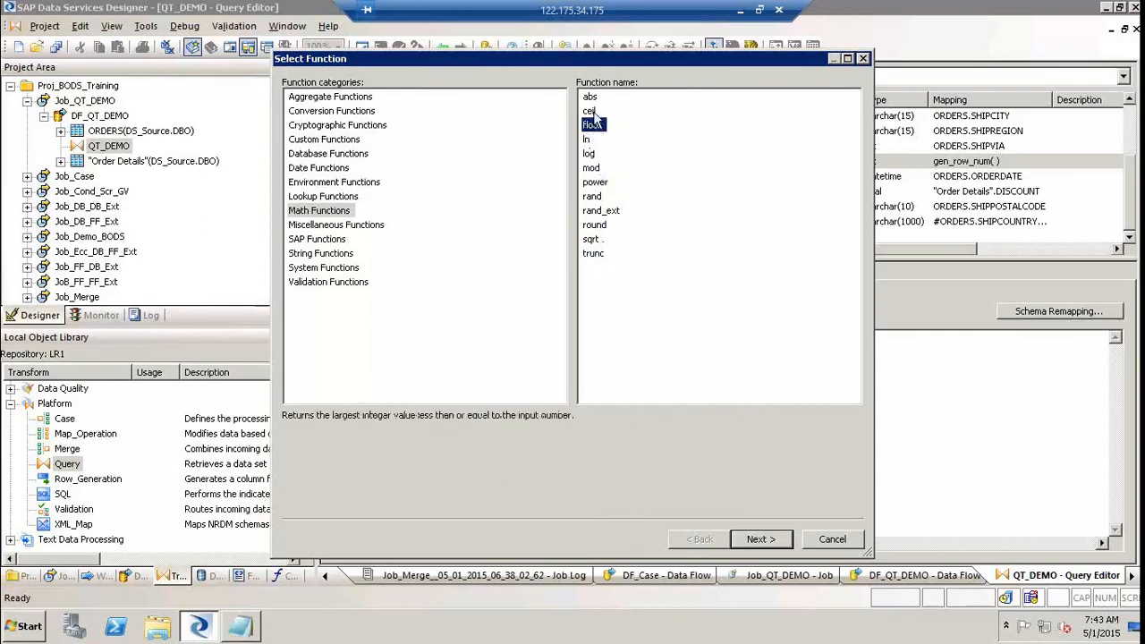
{"action": "left_click", "coordinate": [593, 111]}
{"action": "left_click", "coordinate": [595, 97]}
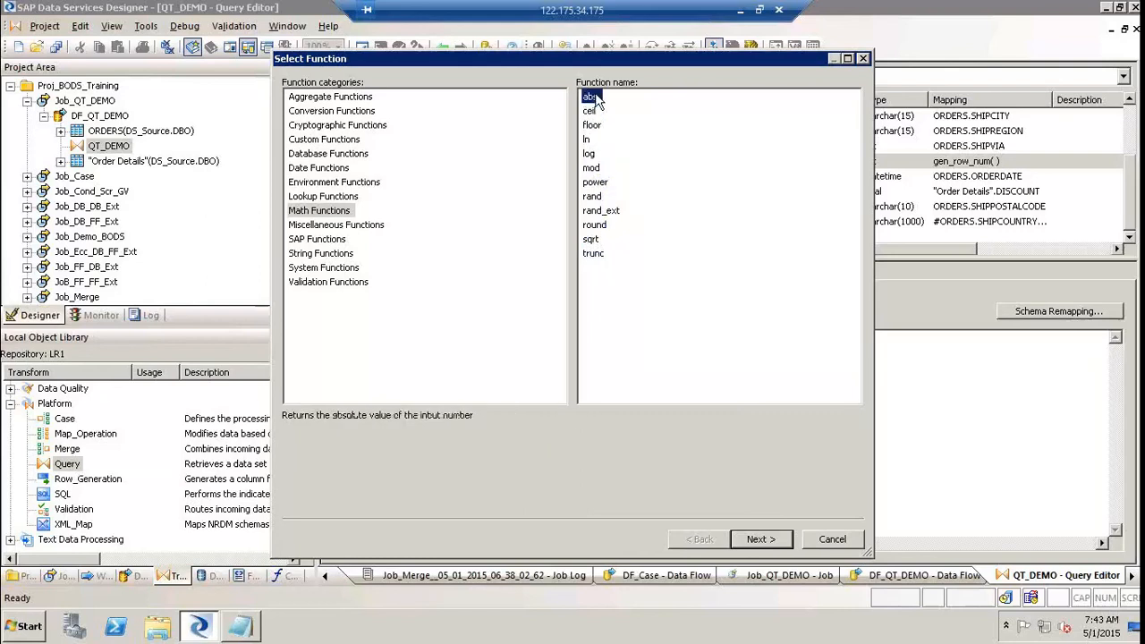
Step: Read the descriptions of the miscellaneous functions gen_row_num, gen_row_num_by_group, host_name, ifthenelse and is_group_changed
{"action": "left_click", "coordinate": [328, 226]}
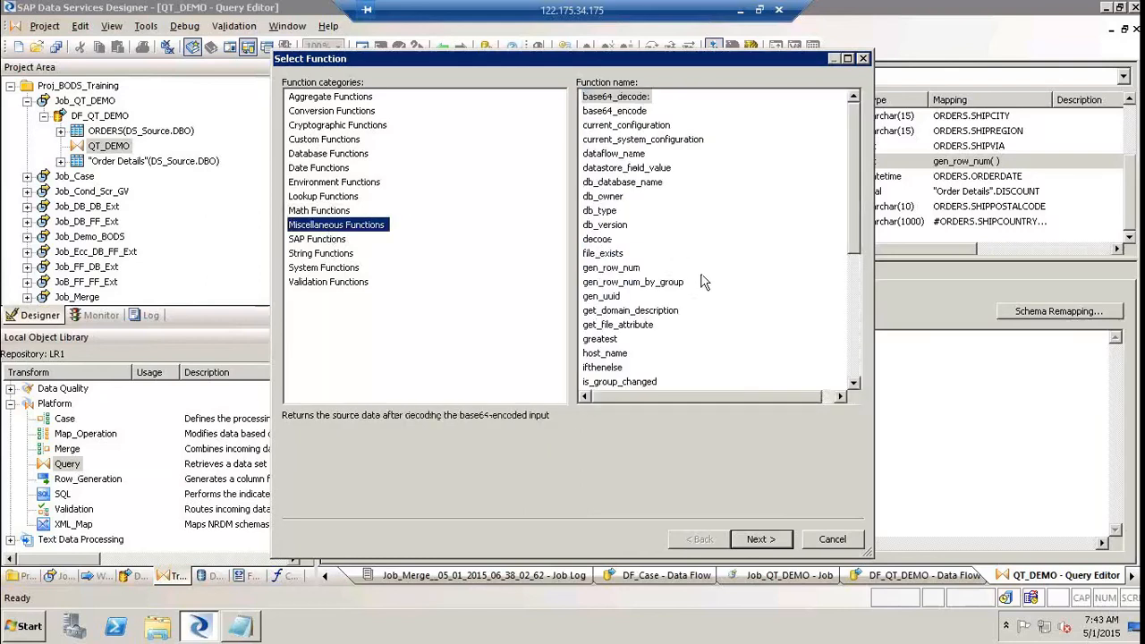
{"action": "left_click", "coordinate": [607, 269]}
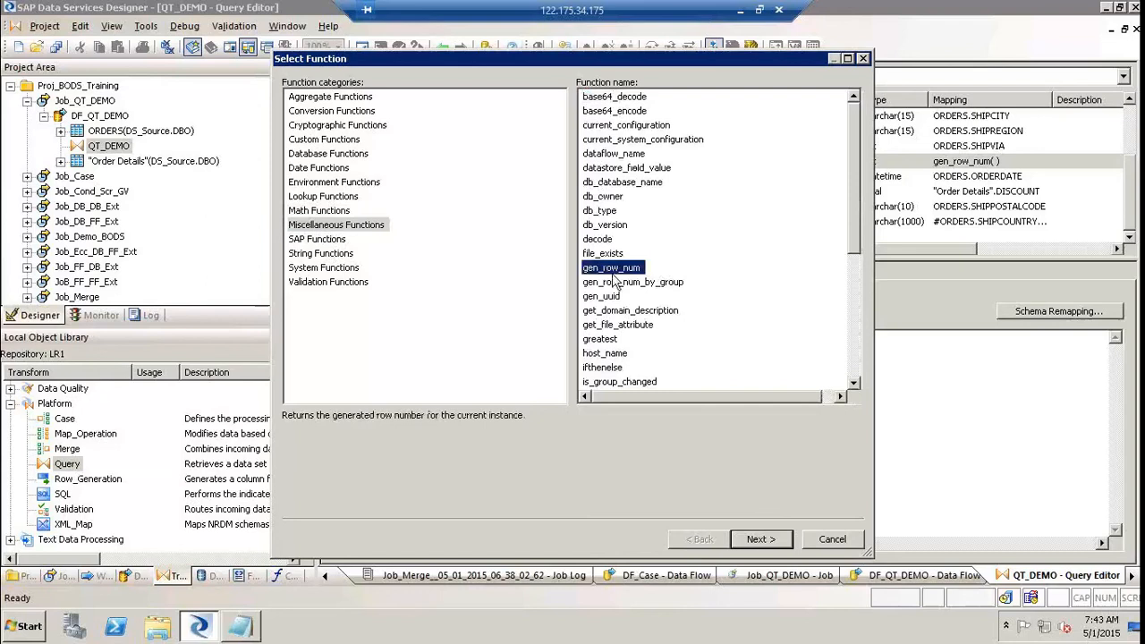
{"action": "left_click", "coordinate": [618, 283]}
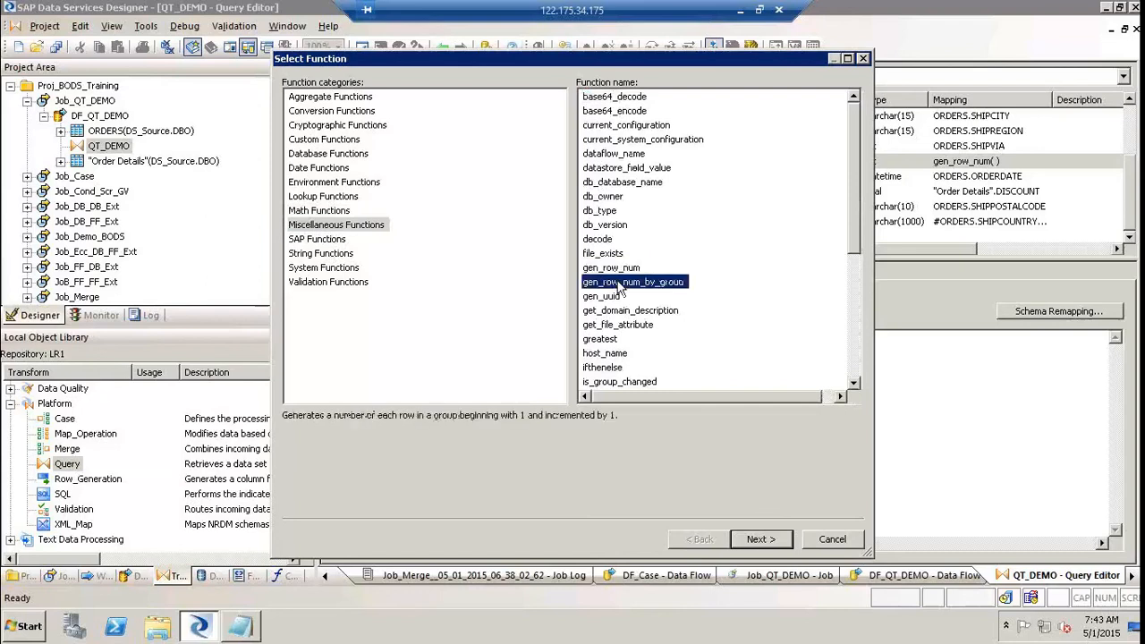
{"action": "left_click", "coordinate": [599, 355]}
{"action": "left_click", "coordinate": [607, 369]}
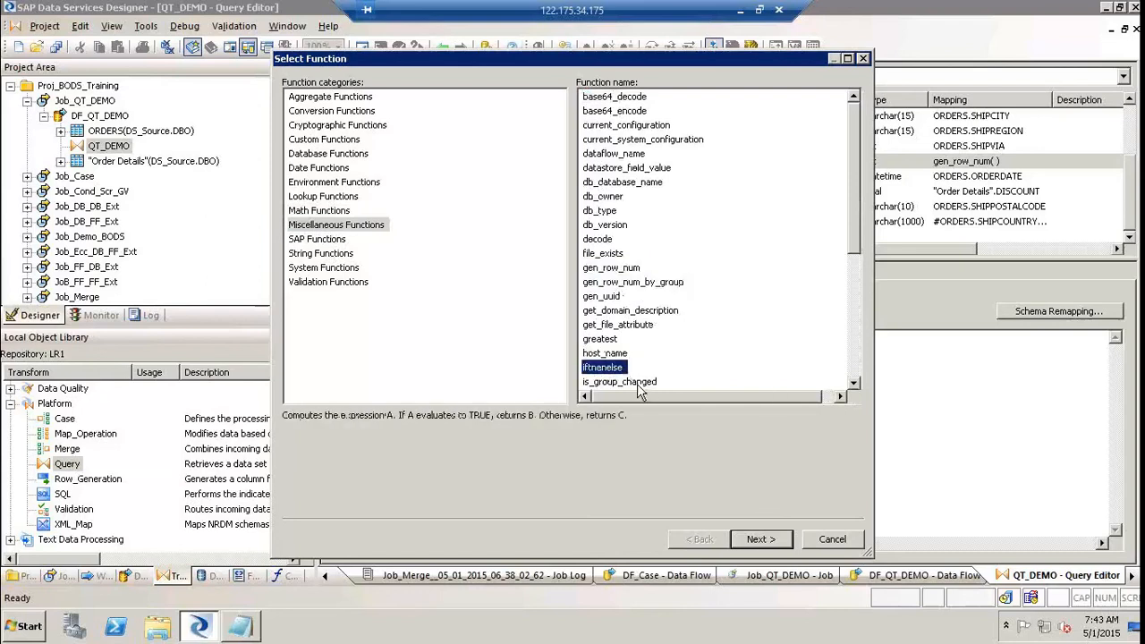
{"action": "left_click", "coordinate": [638, 383]}
Step: Read the descriptions of the miscellaneous functions truncate_table, wait_for_file and sleep
{"action": "left_click", "coordinate": [853, 363]}
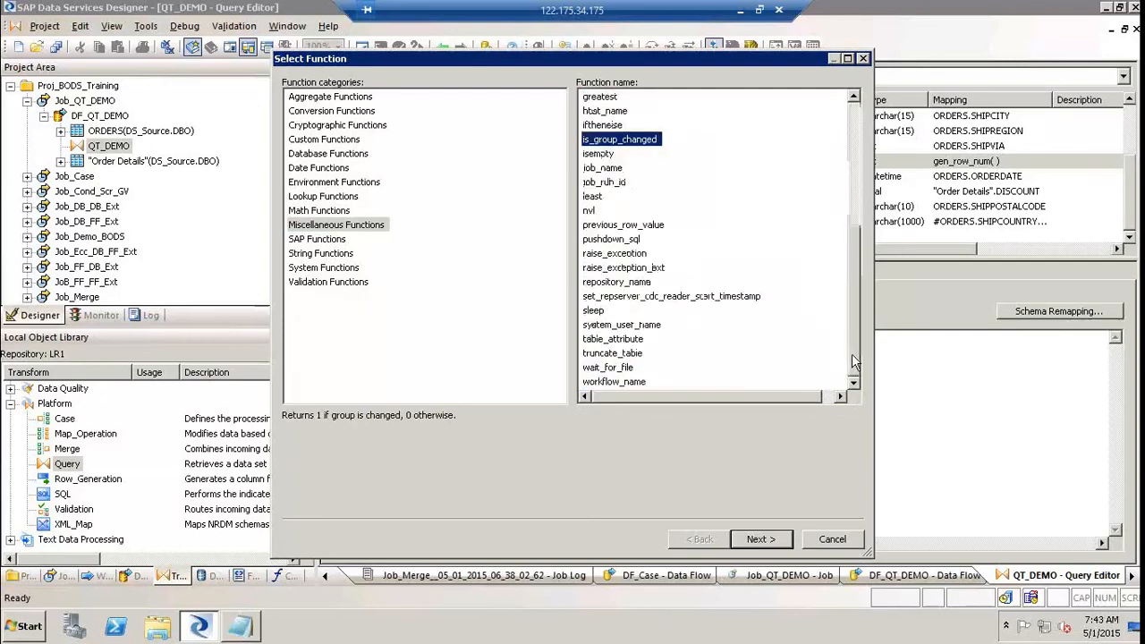
{"action": "left_click", "coordinate": [634, 358]}
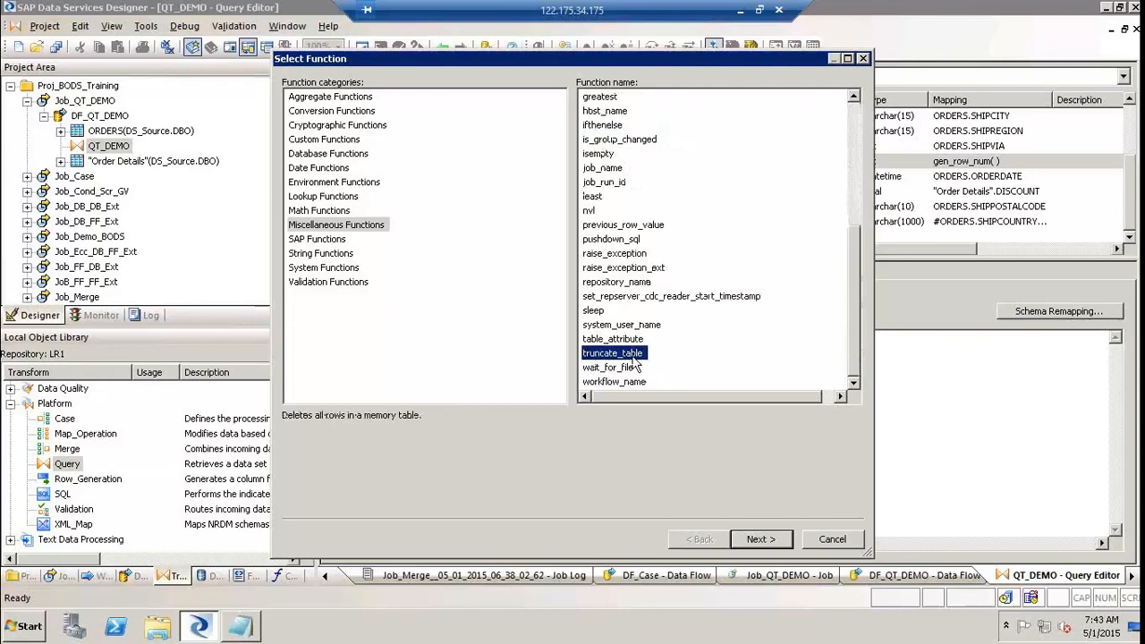
{"action": "left_click", "coordinate": [620, 369]}
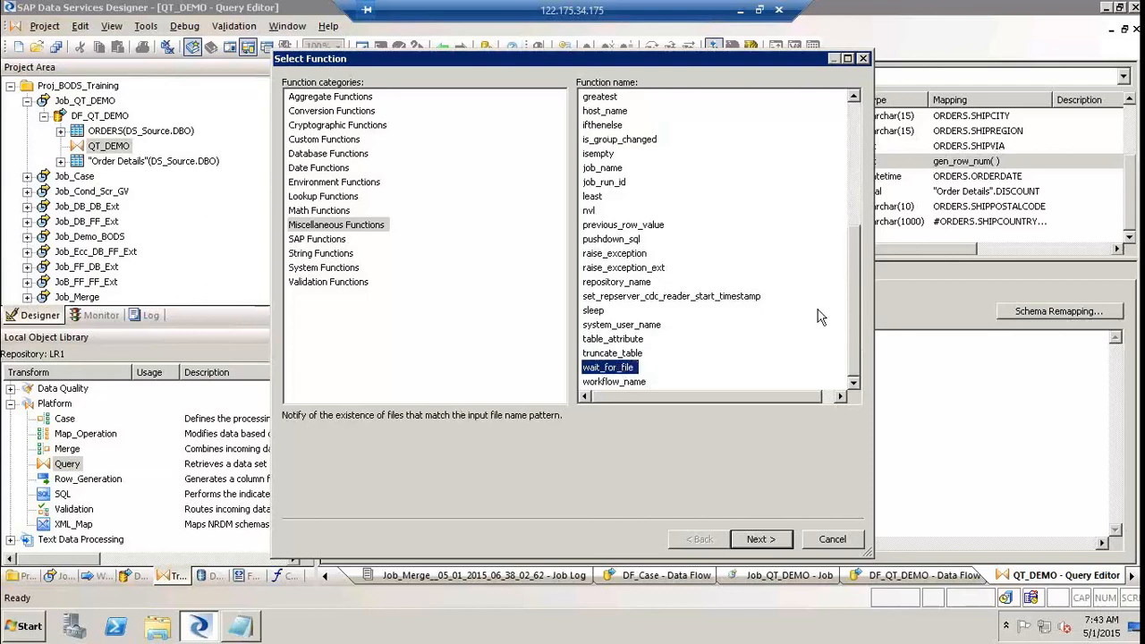
{"action": "left_click", "coordinate": [596, 310]}
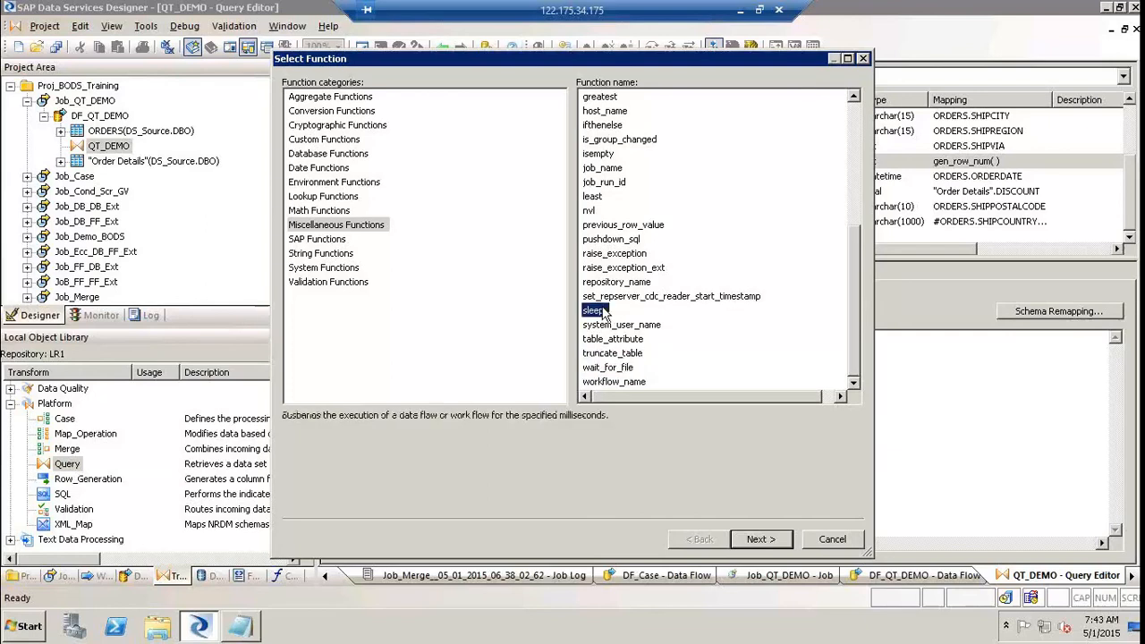
Step: Examine the miscellaneous functions db_type, db_owner, file_exists, decode, ifthenelse, greatest, host_name and get_file_attribute
{"action": "left_click_drag", "start_coordinate": [852, 317], "coordinate": [848, 135]}
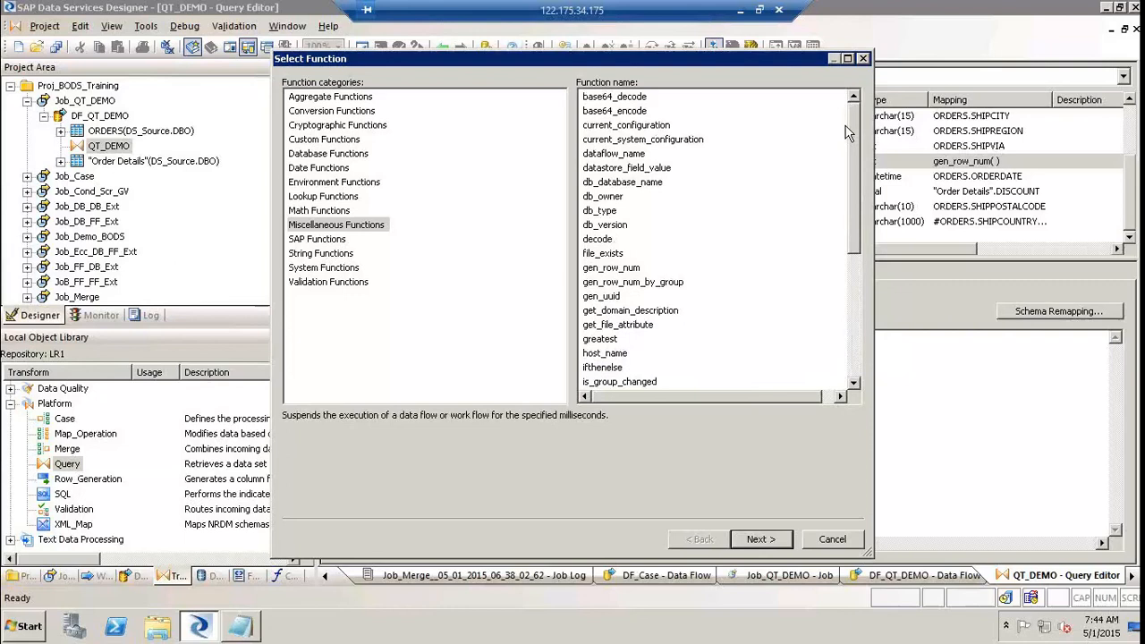
{"action": "left_click", "coordinate": [609, 215]}
{"action": "left_click", "coordinate": [604, 199]}
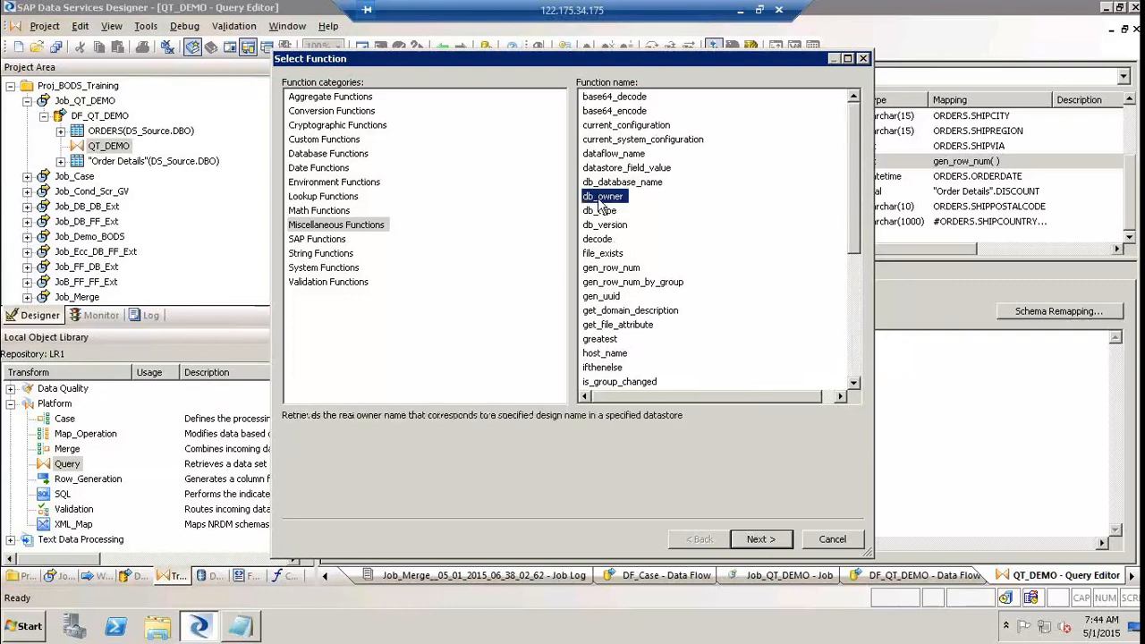
{"action": "left_click", "coordinate": [611, 255]}
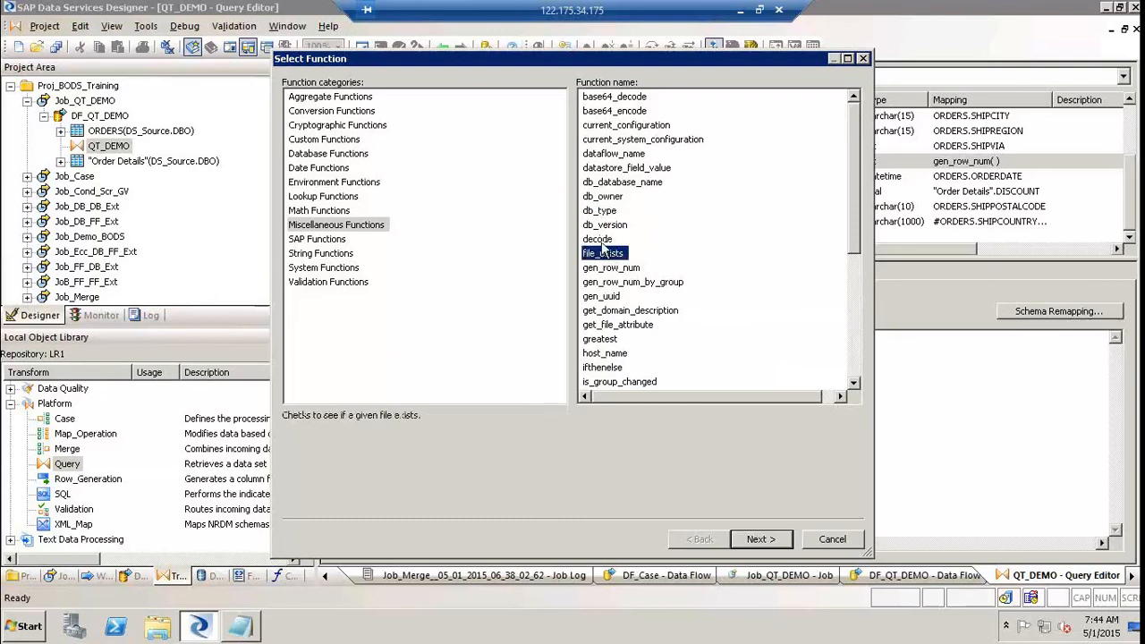
{"action": "left_click", "coordinate": [601, 239]}
{"action": "left_click", "coordinate": [602, 198]}
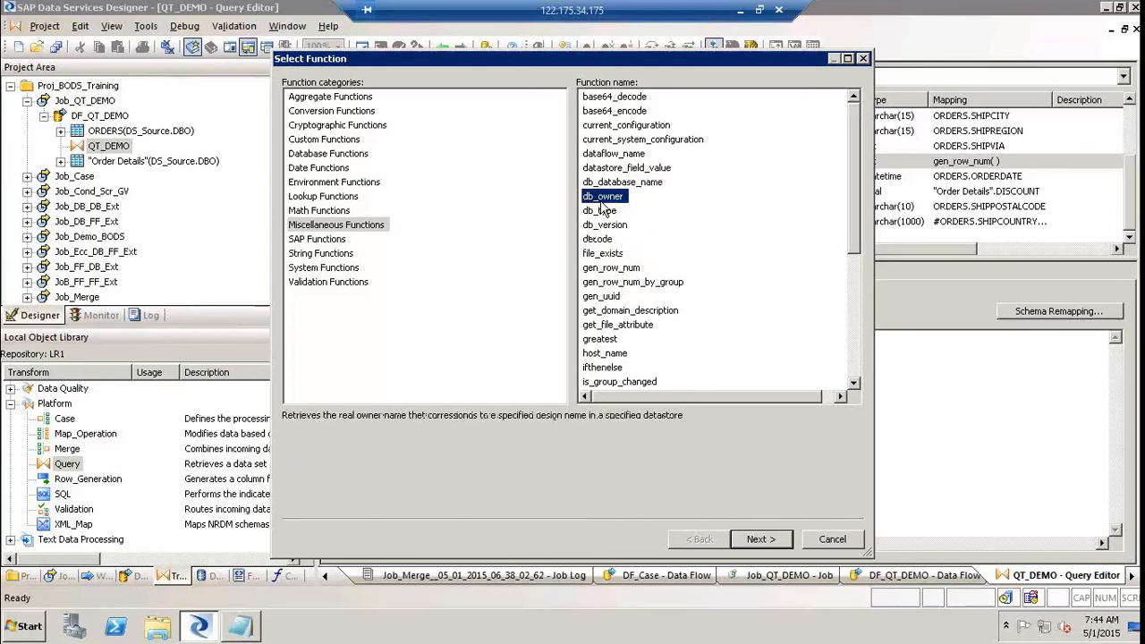
{"action": "left_click", "coordinate": [603, 369]}
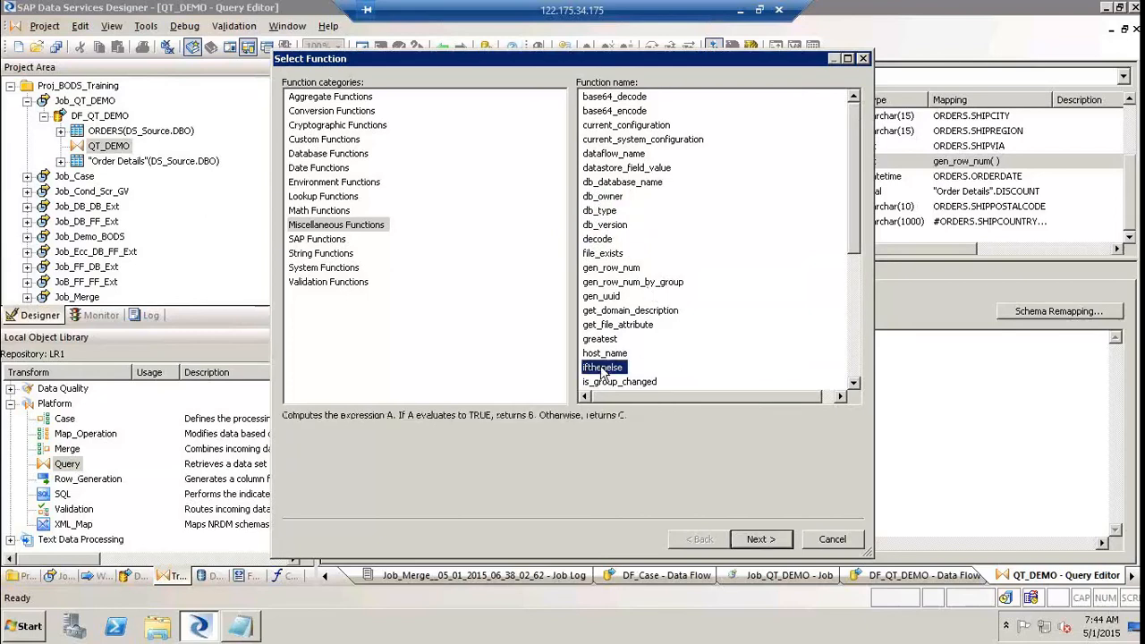
{"action": "left_click", "coordinate": [601, 340]}
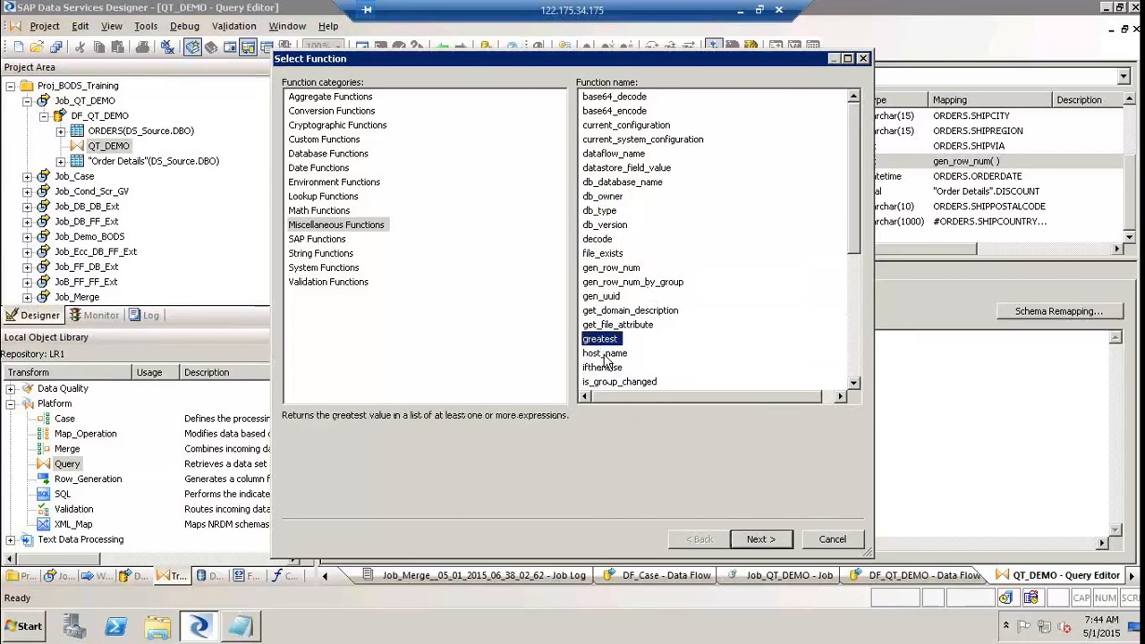
{"action": "left_click", "coordinate": [605, 354]}
{"action": "left_click", "coordinate": [630, 327]}
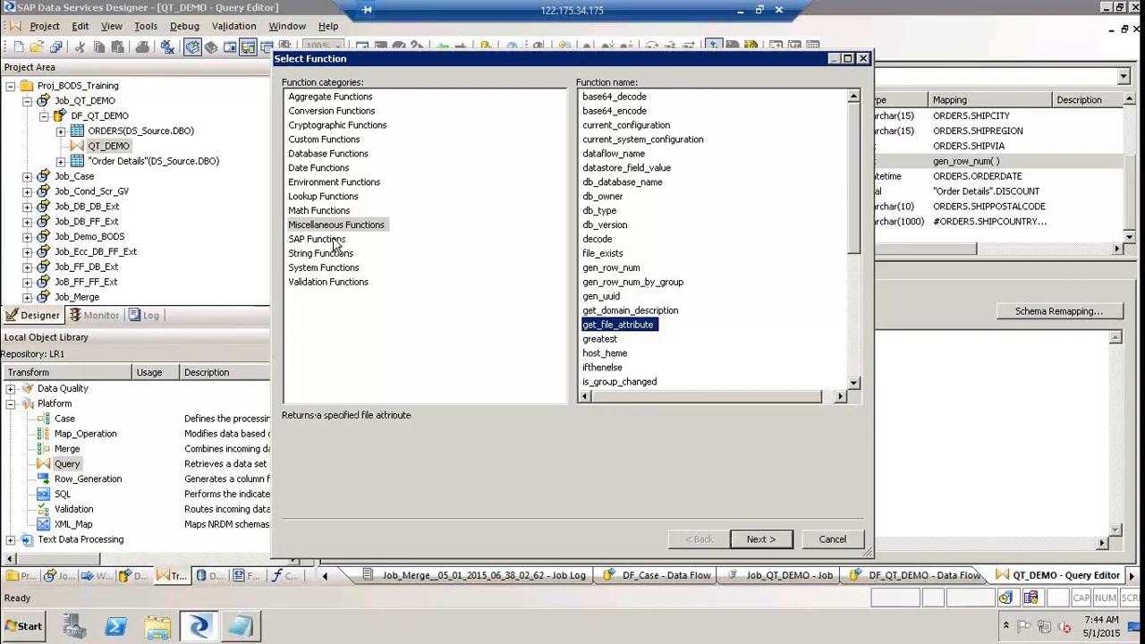
Step: Look over the rest of the miscellaneous functions, and check the string and SAP function categories
{"action": "left_click", "coordinate": [857, 359]}
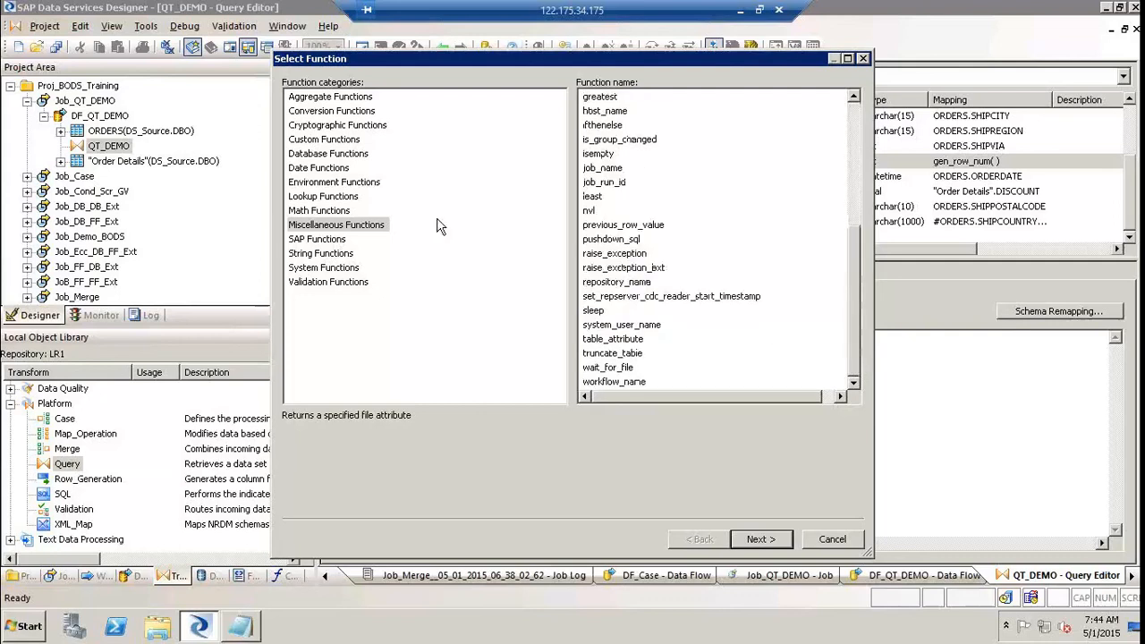
{"action": "left_click", "coordinate": [325, 253]}
{"action": "left_click", "coordinate": [317, 239]}
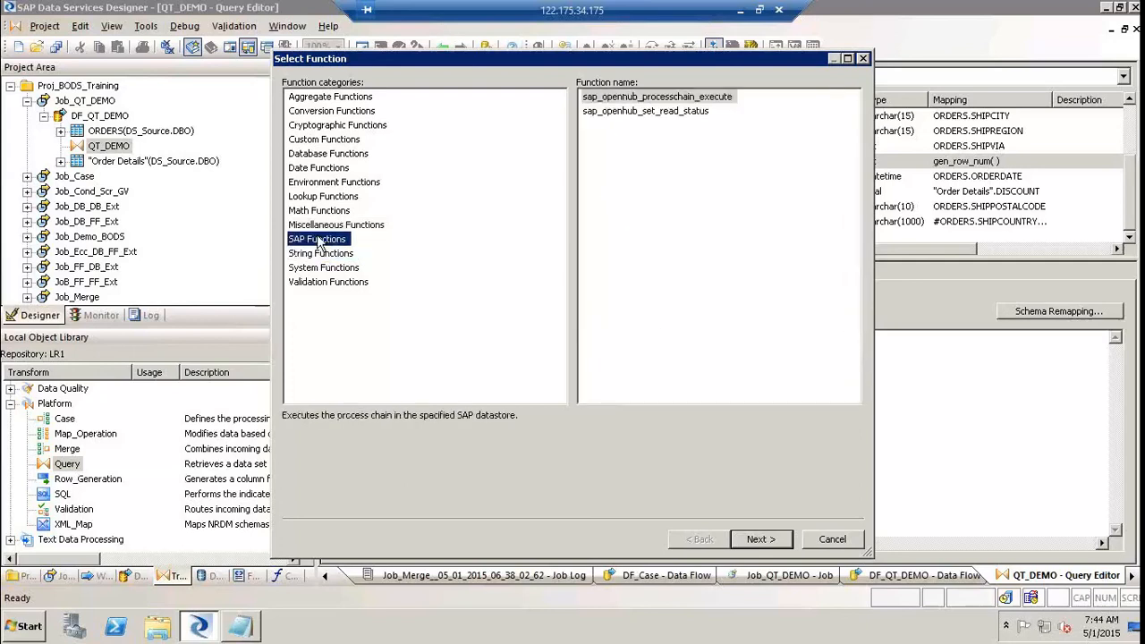
Step: Read the descriptions of the string functions ltrim_blanks, ltrim_blanks_ext, print, replace_substr, replace_substr_ext and rpad_ext
{"action": "left_click", "coordinate": [324, 256]}
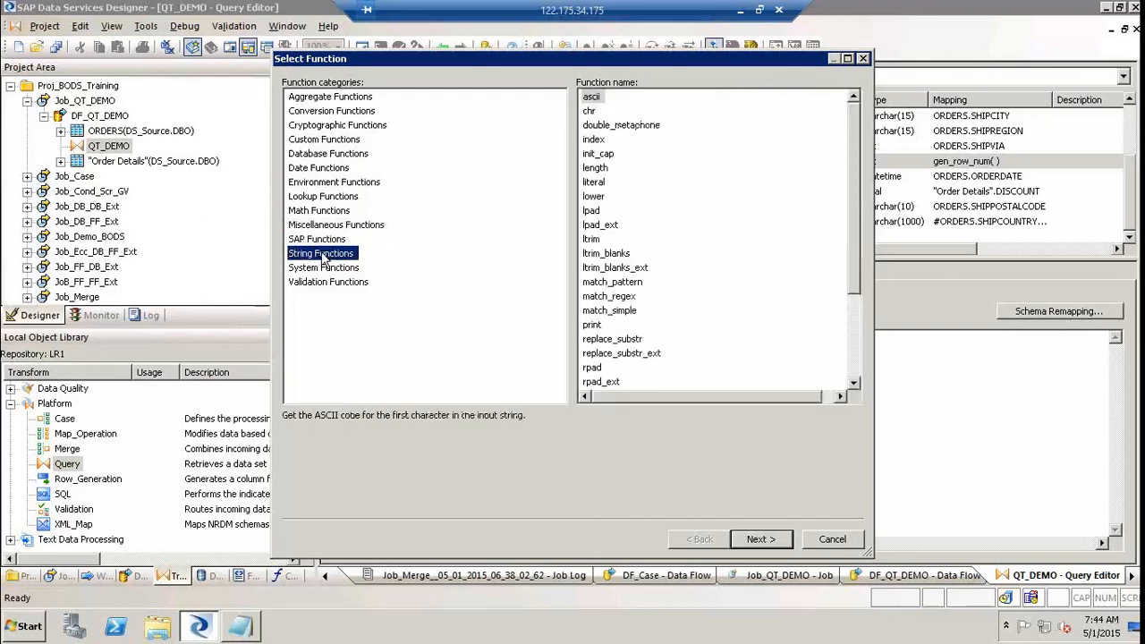
{"action": "left_click", "coordinate": [606, 254]}
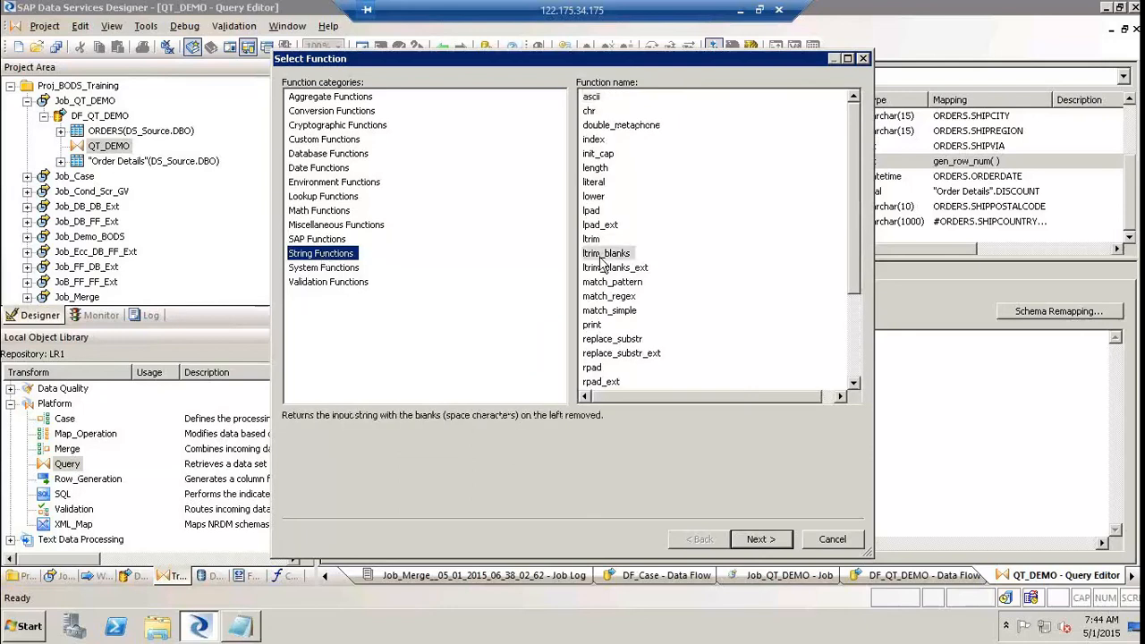
{"action": "left_click", "coordinate": [607, 268]}
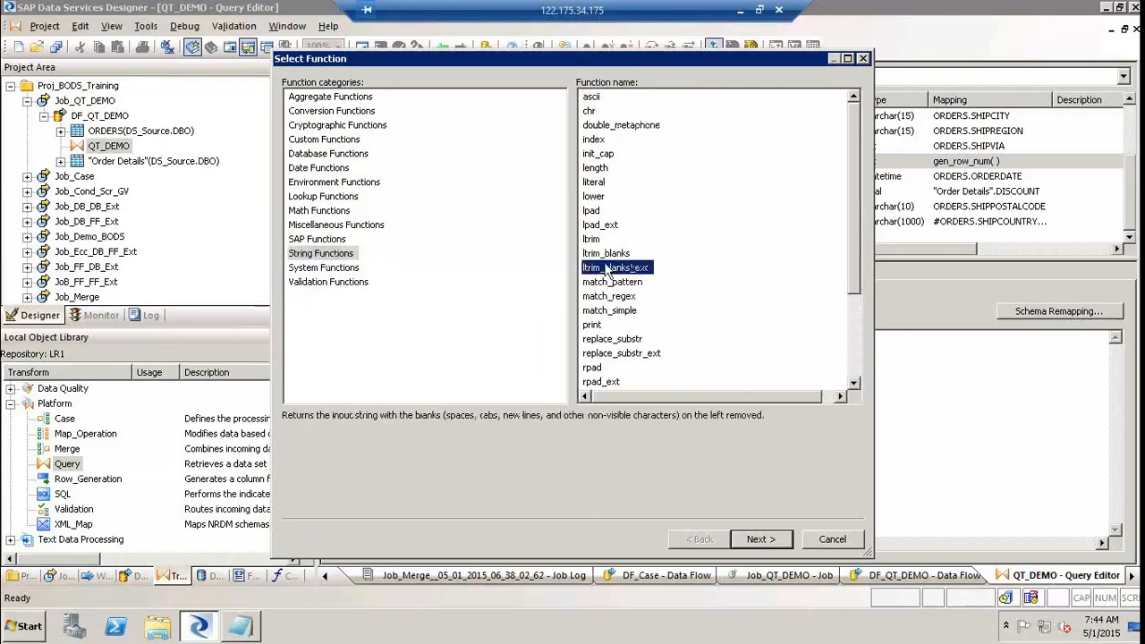
{"action": "left_click", "coordinate": [595, 326]}
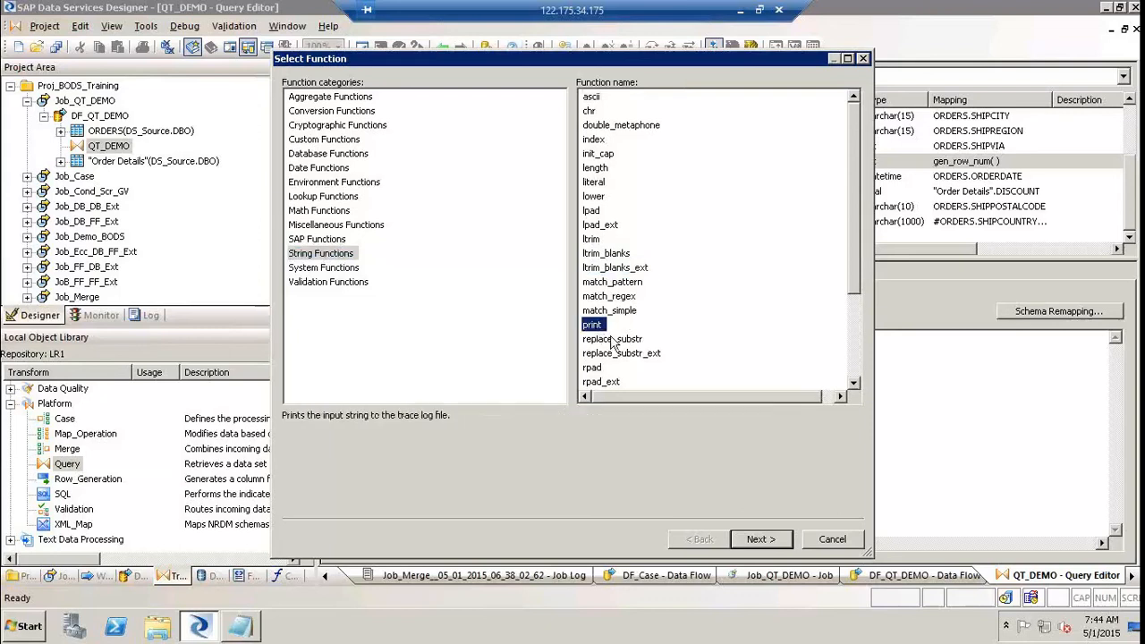
{"action": "left_click", "coordinate": [614, 340]}
{"action": "left_click", "coordinate": [625, 356]}
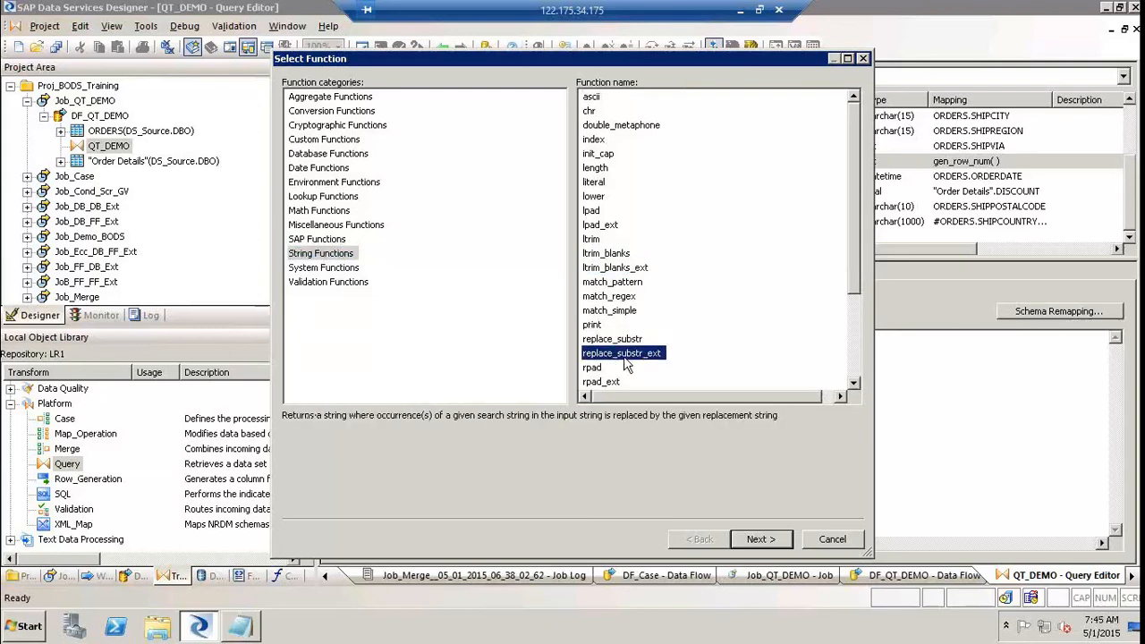
{"action": "left_click", "coordinate": [600, 383]}
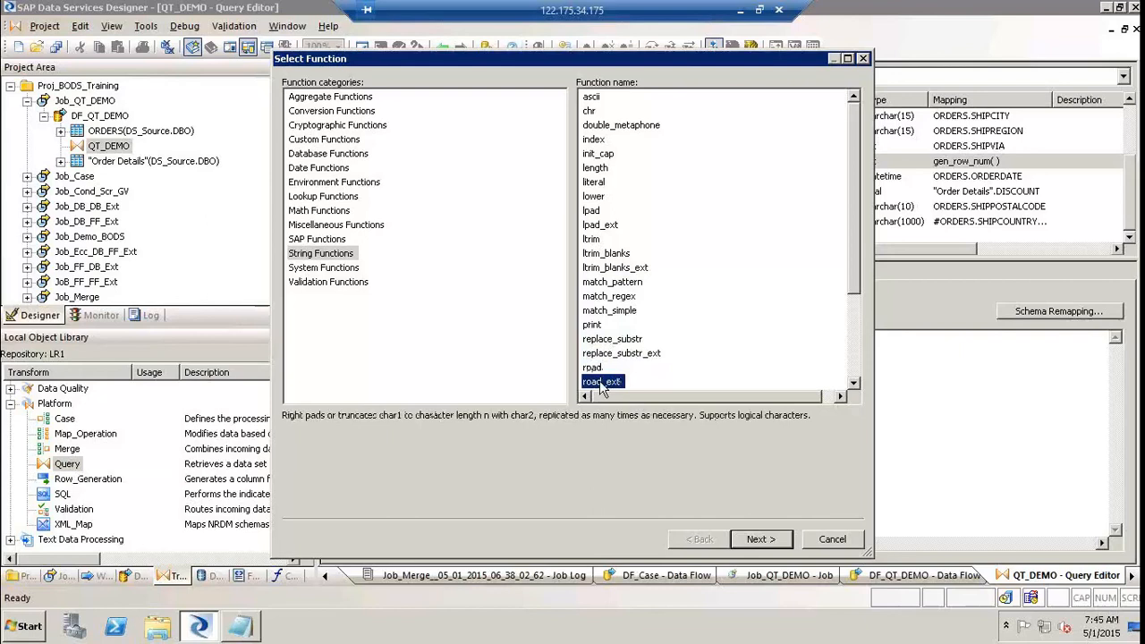
Step: Check the system functions mail_to, smtp_to and exec and the validation function category, and close the function selection without choosing one
{"action": "left_click", "coordinate": [341, 268]}
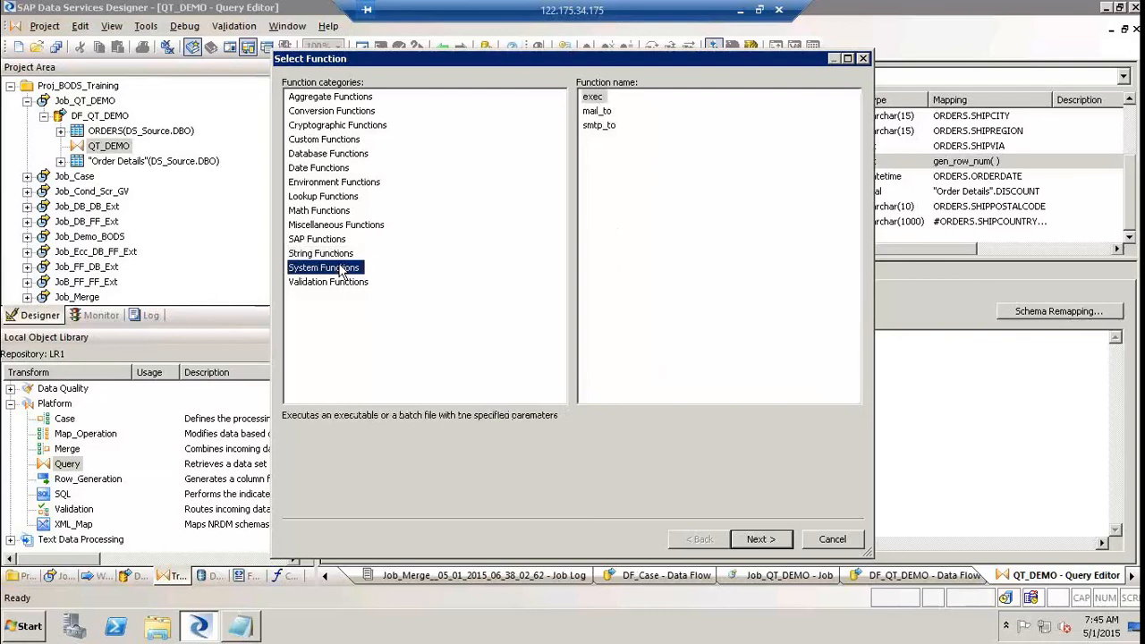
{"action": "left_click", "coordinate": [601, 112]}
{"action": "left_click", "coordinate": [605, 126]}
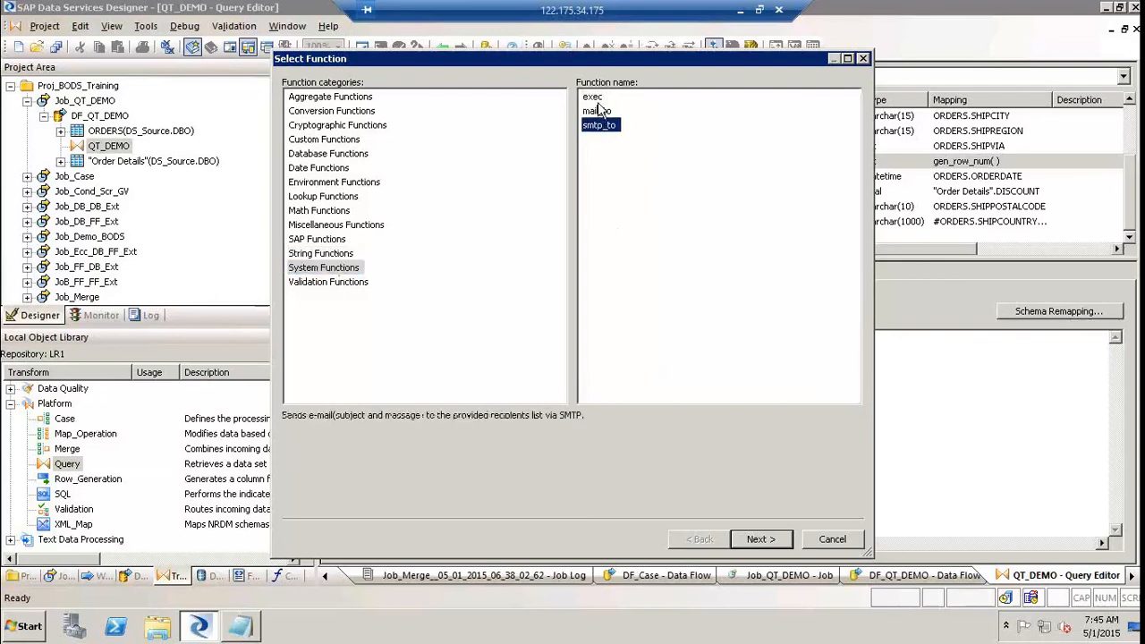
{"action": "left_click", "coordinate": [599, 104]}
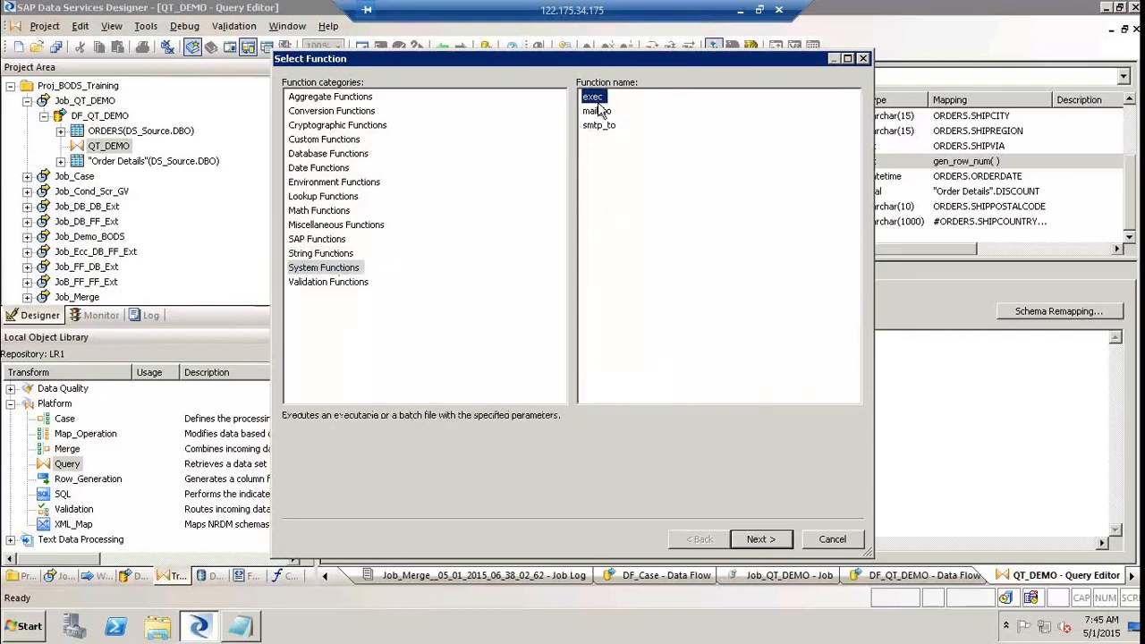
{"action": "left_click", "coordinate": [348, 284]}
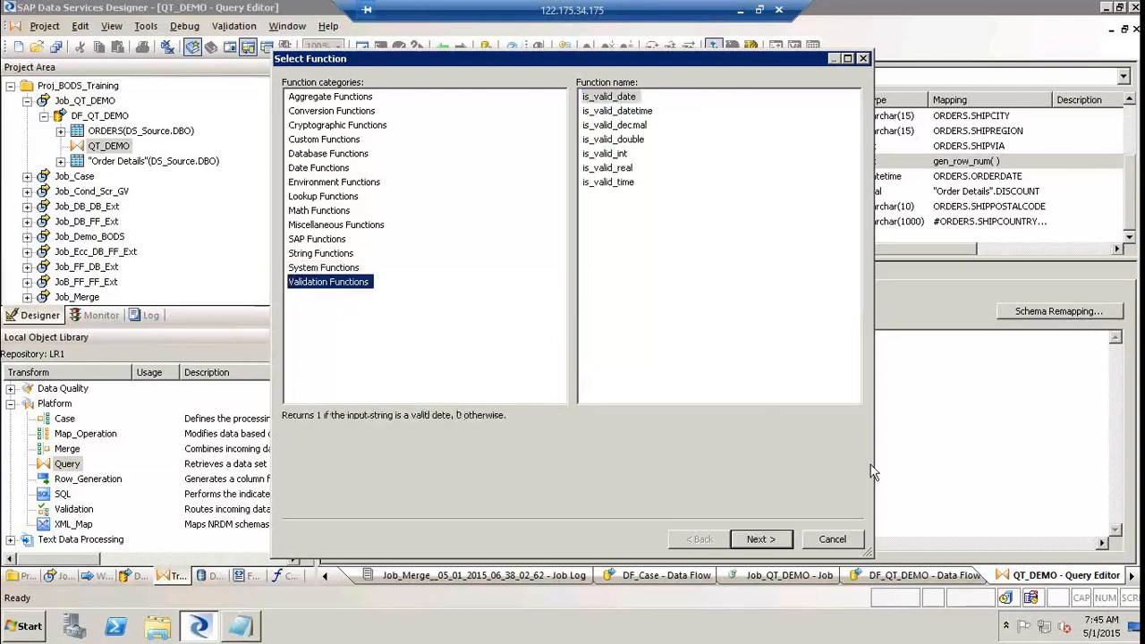
{"action": "left_click", "coordinate": [833, 540]}
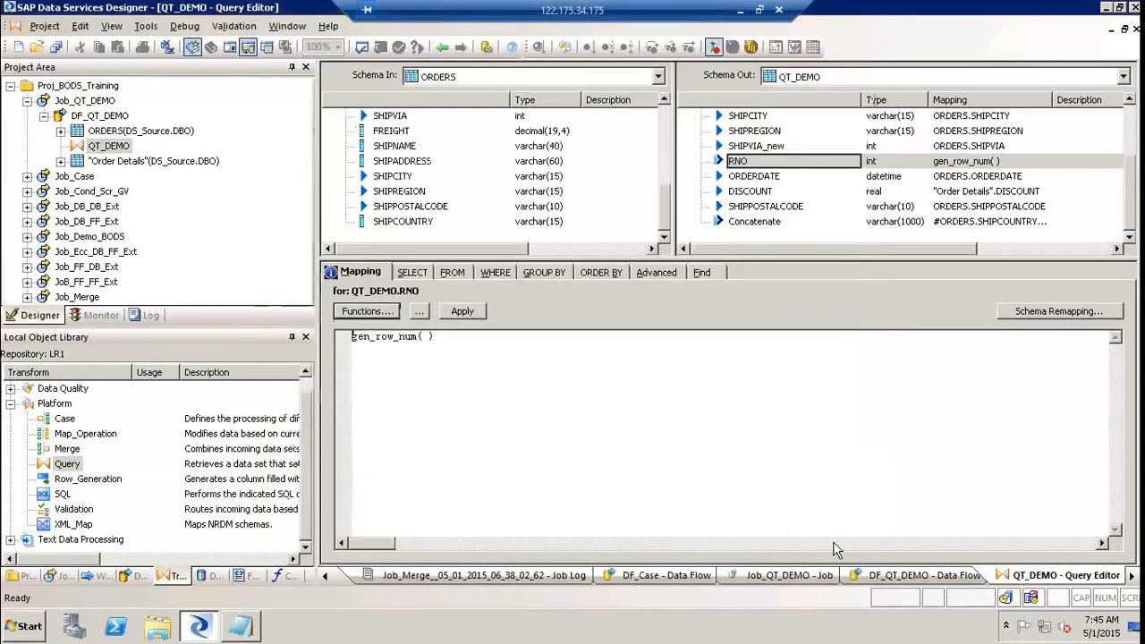
Step: Preview the autocomplete suggestions for "gen" on a new line of the RNO mapping, and clear the trial text
{"action": "left_click", "coordinate": [466, 338]}
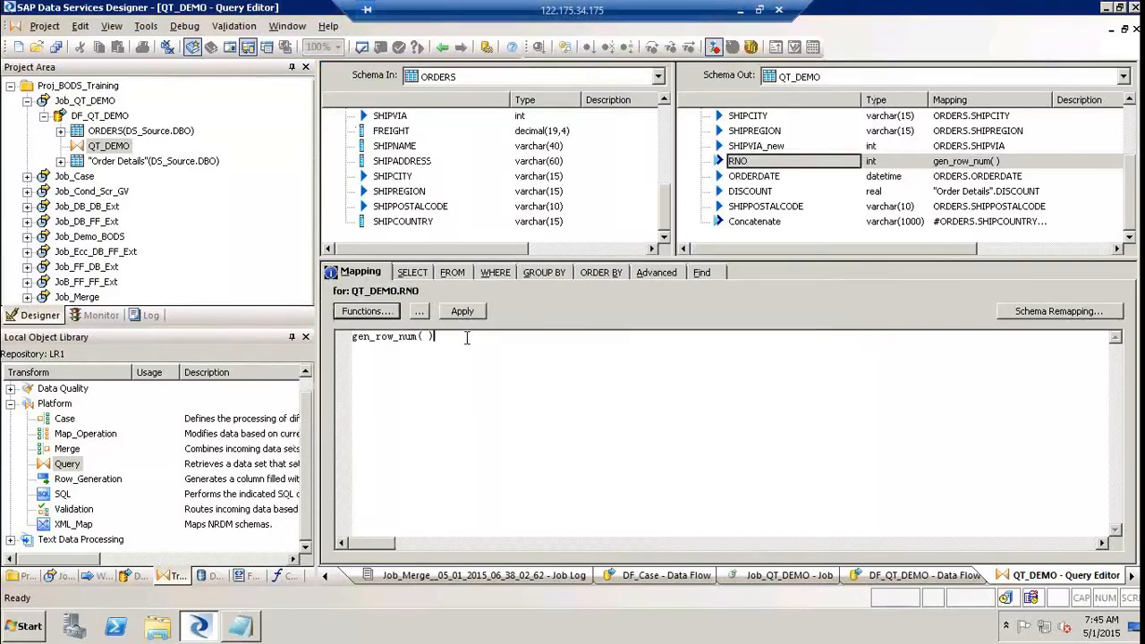
{"action": "key", "text": "Return"}
{"action": "type", "text": "gen"}
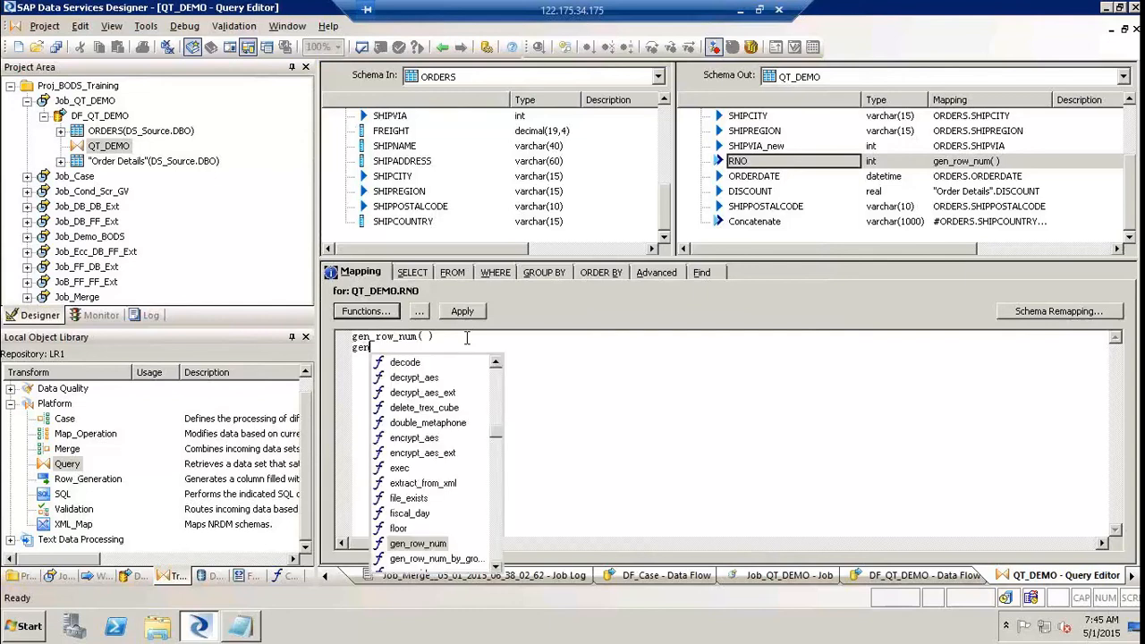
{"action": "key", "text": "Down"}
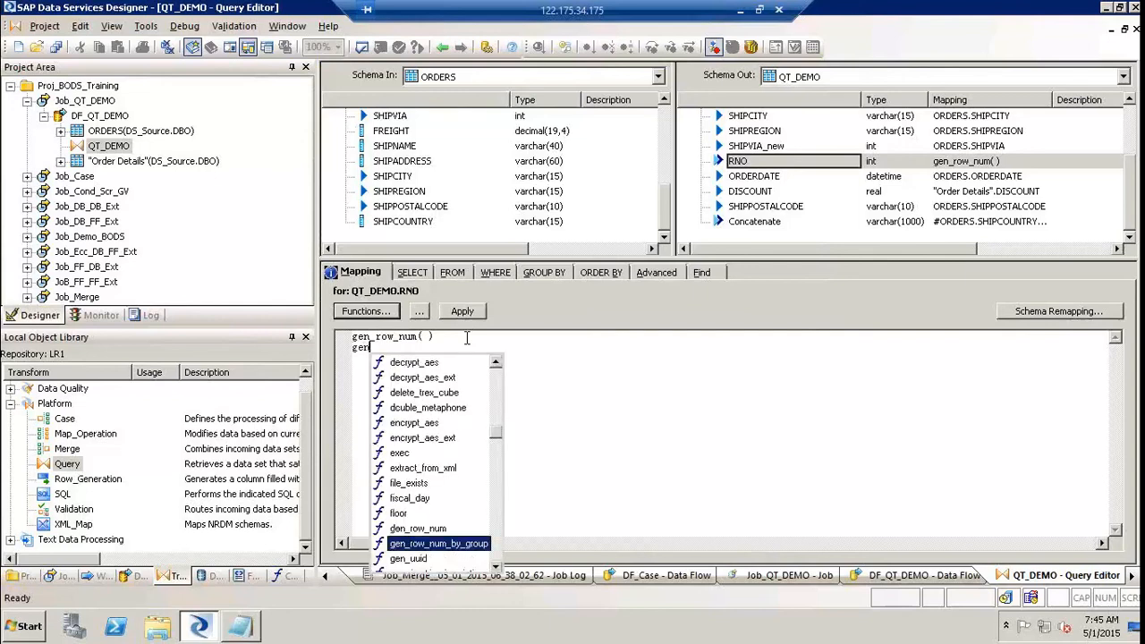
{"action": "key", "text": "BackSpace"}
{"action": "key", "text": "BackSpace"}
{"action": "key", "text": "BackSpace"}
Step: Browse the autocomplete suggestions for "sys" in the RNO mapping, and remove the trial text and its extra line
{"action": "type", "text": "sys"}
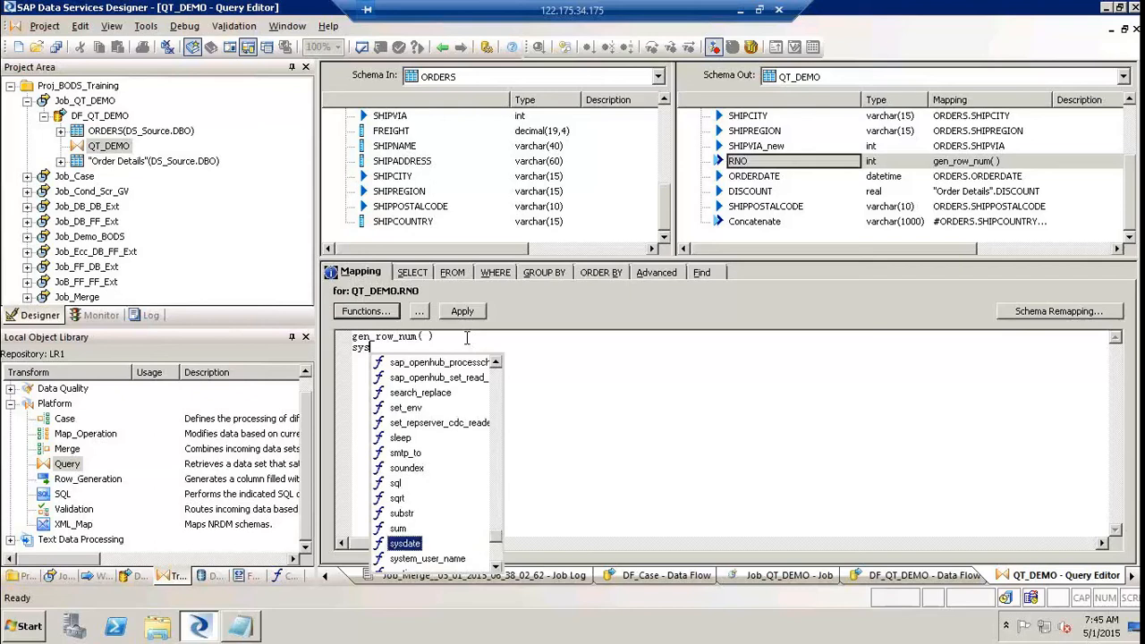
{"action": "key", "text": "Down"}
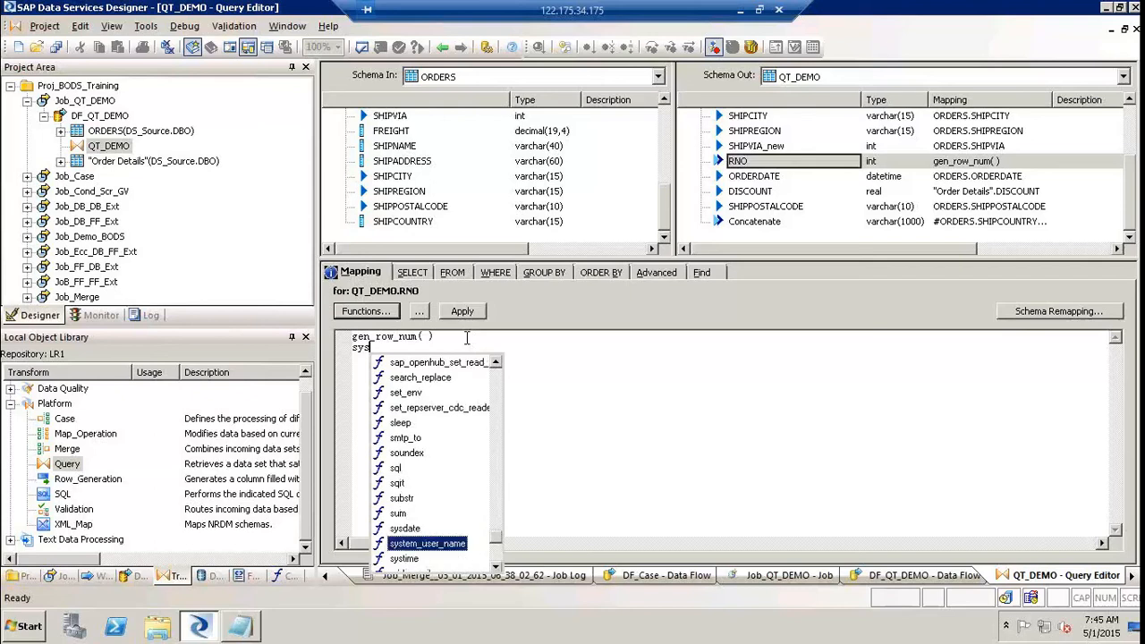
{"action": "key", "text": "Up"}
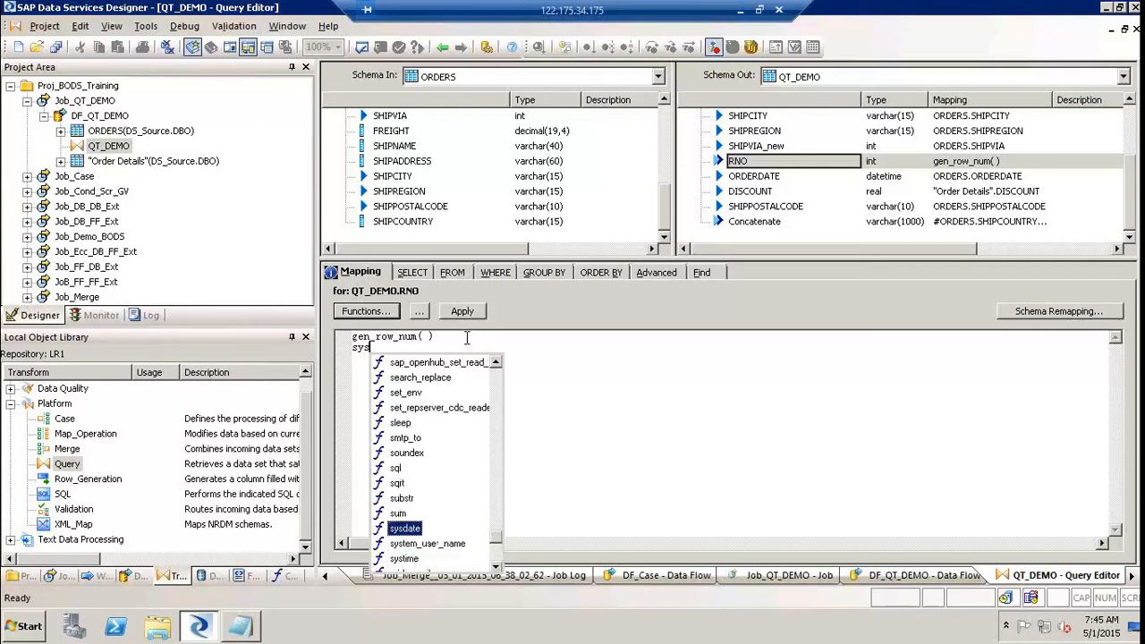
{"action": "key", "text": "Down"}
{"action": "key", "text": "Down"}
{"action": "key", "text": "Down"}
{"action": "key", "text": "Down"}
{"action": "key", "text": "Down"}
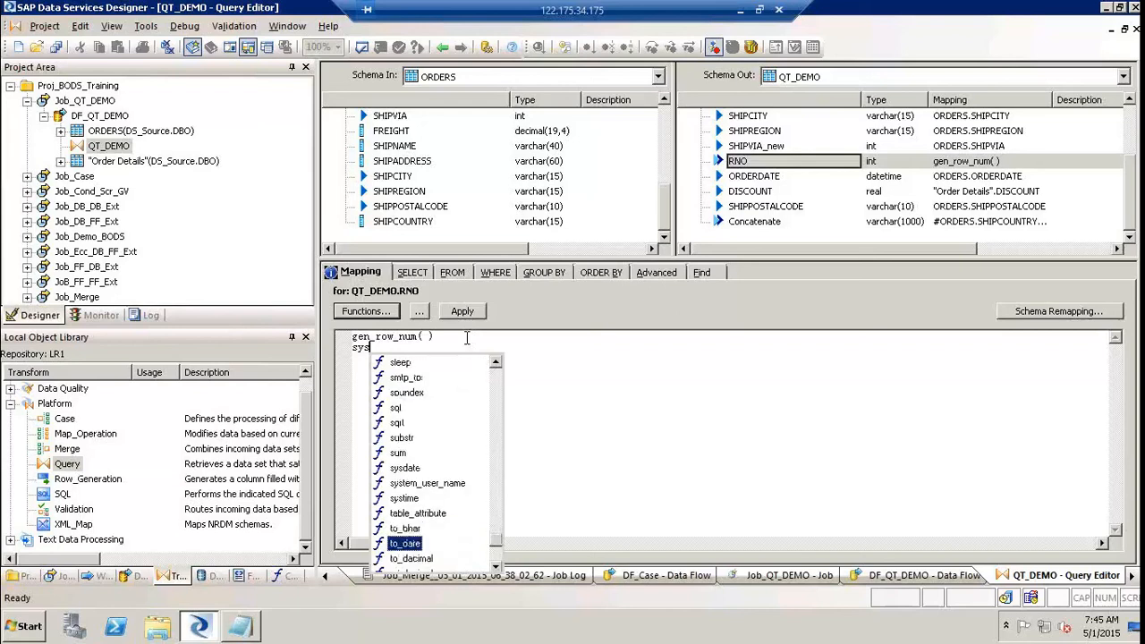
{"action": "key", "text": "Up"}
{"action": "key", "text": "Up"}
{"action": "key", "text": "Up"}
{"action": "key", "text": "Up"}
{"action": "key", "text": "Up"}
{"action": "key", "text": "Up"}
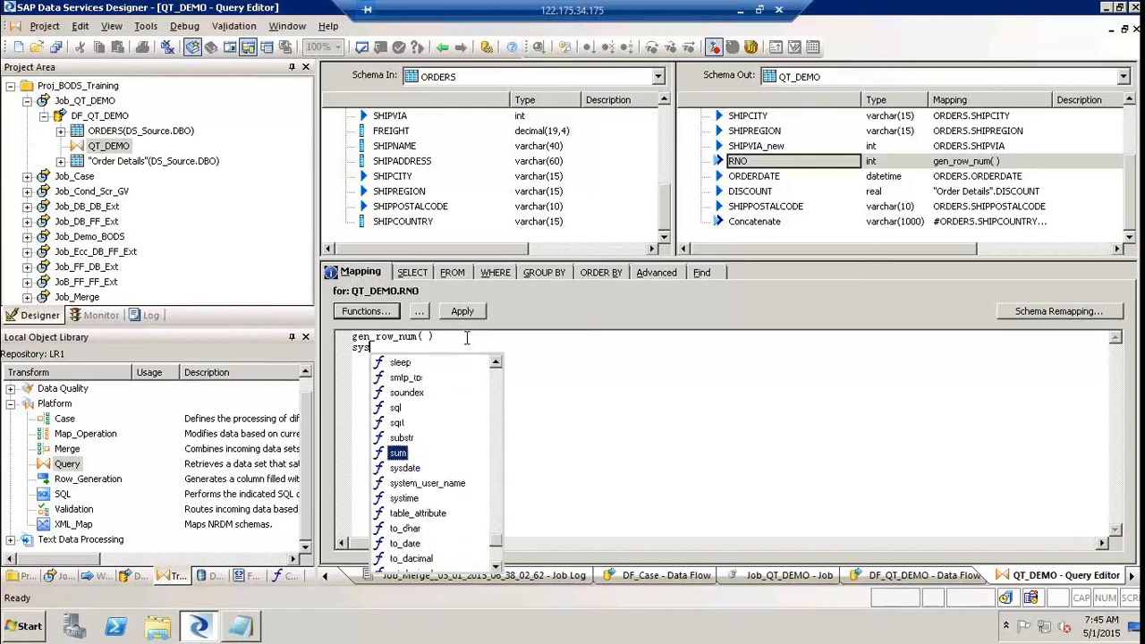
{"action": "key", "text": "Escape"}
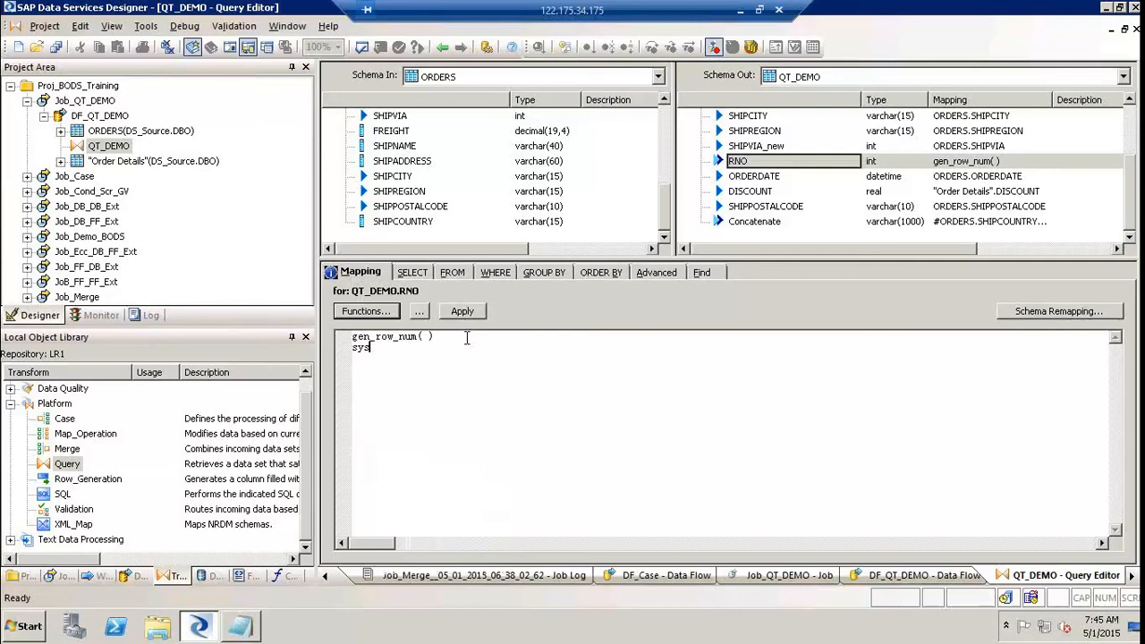
{"action": "key", "text": "BackSpace"}
{"action": "key", "text": "BackSpace"}
{"action": "key", "text": "BackSpace"}
{"action": "key", "text": "BackSpace"}
Step: Browse the autocomplete suggestions for "to_" after gen_row_num( ) in the RNO mapping, and delete the trial text
{"action": "type", "text": "to_"}
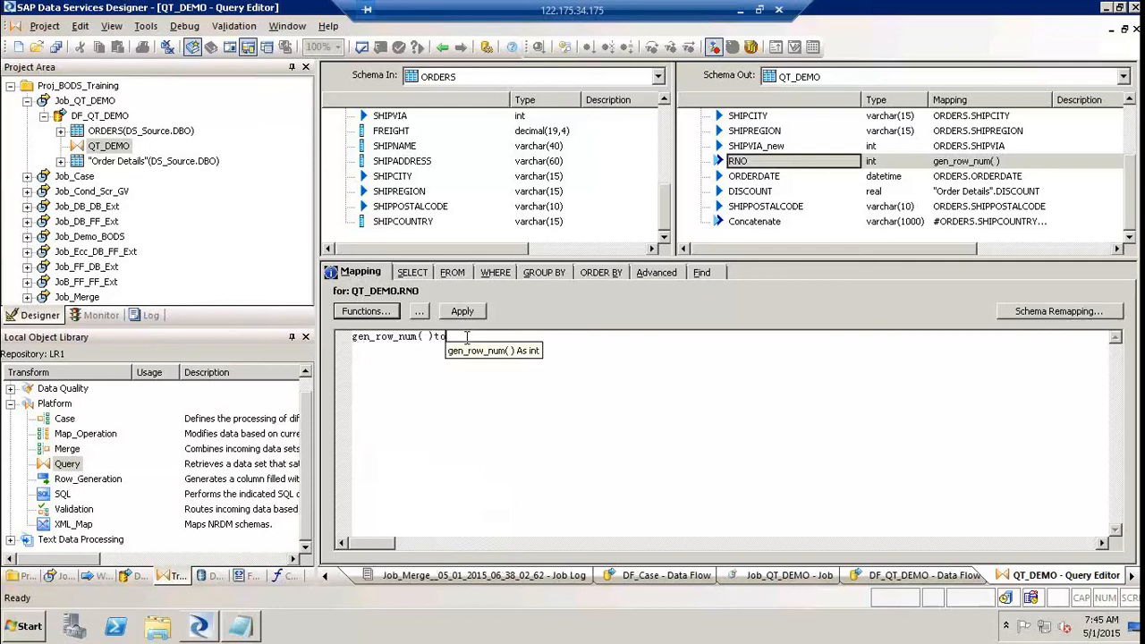
{"action": "key", "text": "Down"}
{"action": "key", "text": "Down"}
{"action": "key", "text": "Down"}
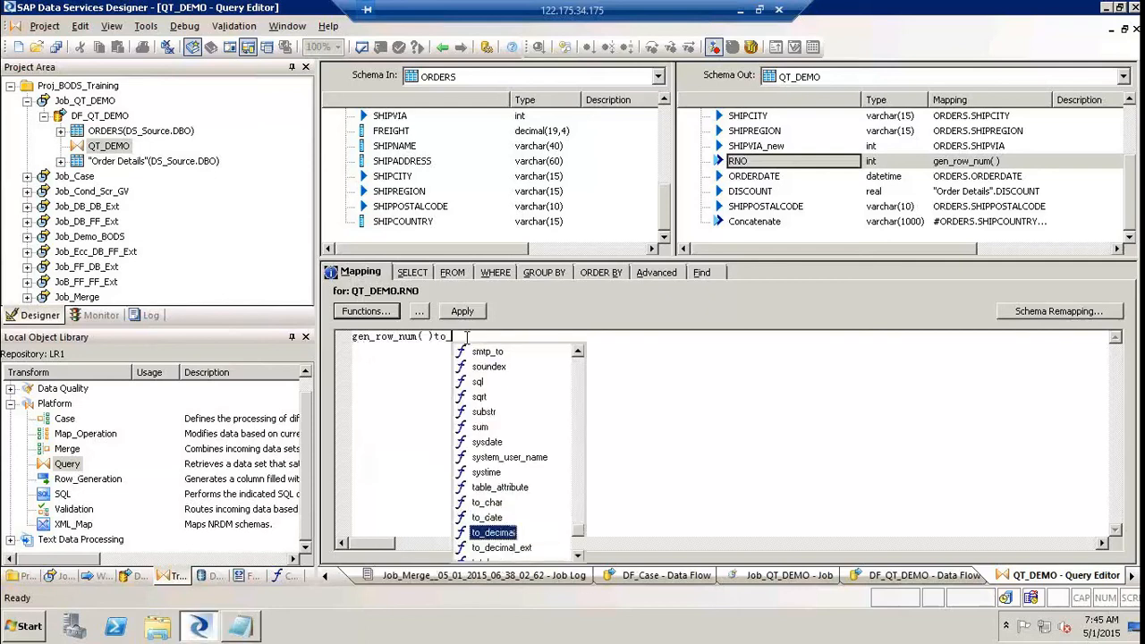
{"action": "key", "text": "Down"}
{"action": "key", "text": "Down"}
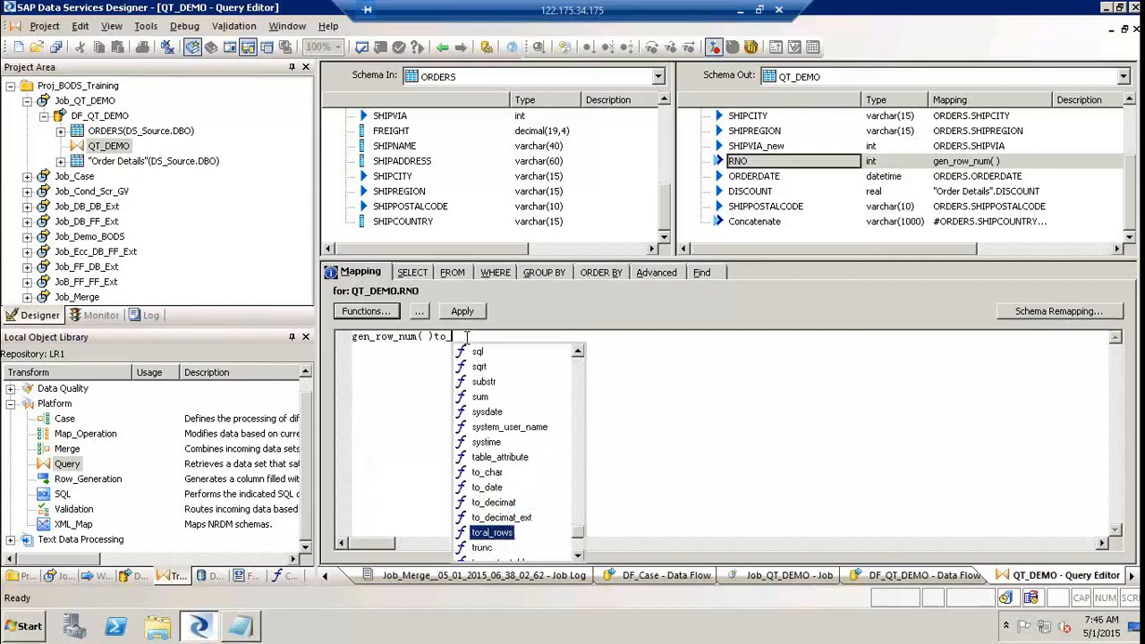
{"action": "key", "text": "Up"}
{"action": "key", "text": "Up"}
{"action": "key", "text": "Down"}
{"action": "key", "text": "Down"}
{"action": "key", "text": "Down"}
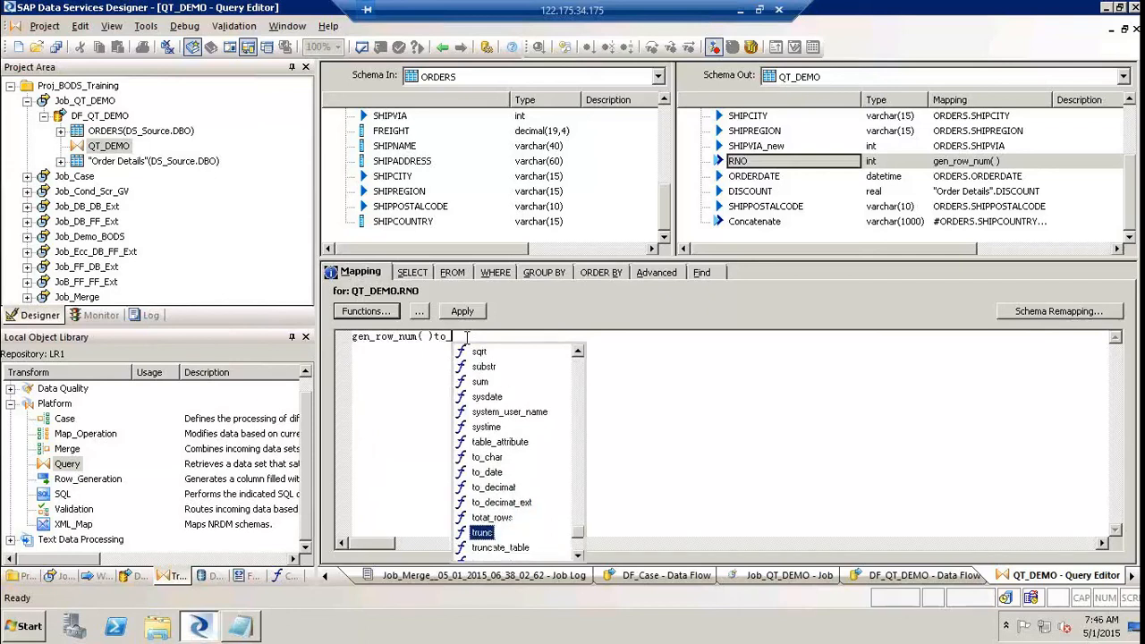
{"action": "key", "text": "Down"}
{"action": "key", "text": "Escape"}
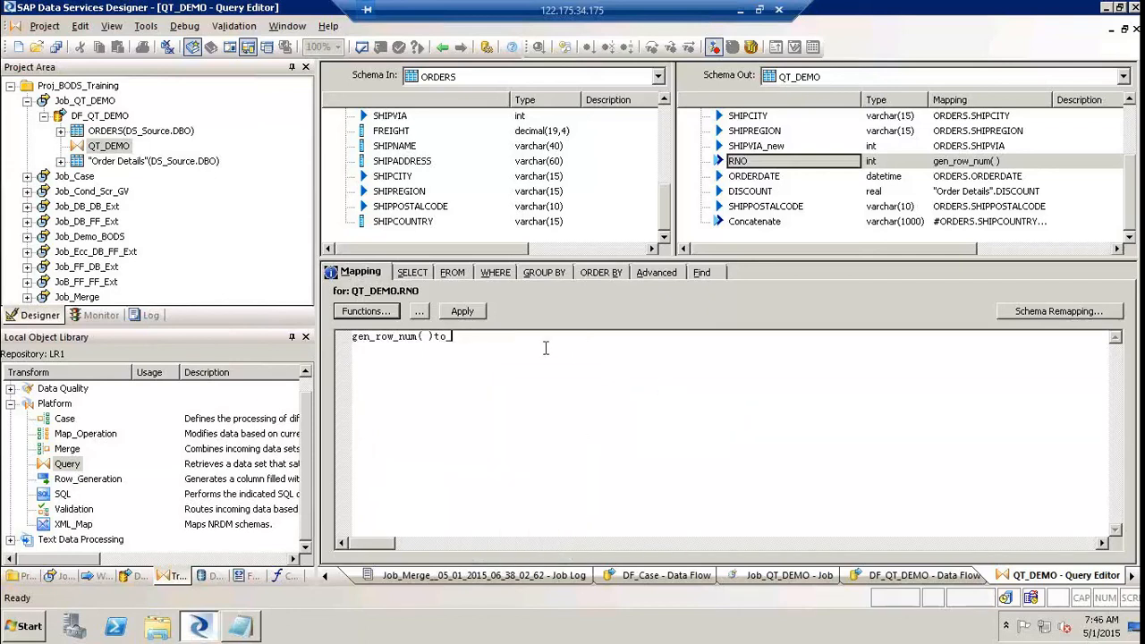
{"action": "key", "text": "BackSpace"}
{"action": "key", "text": "BackSpace"}
{"action": "key", "text": "BackSpace"}
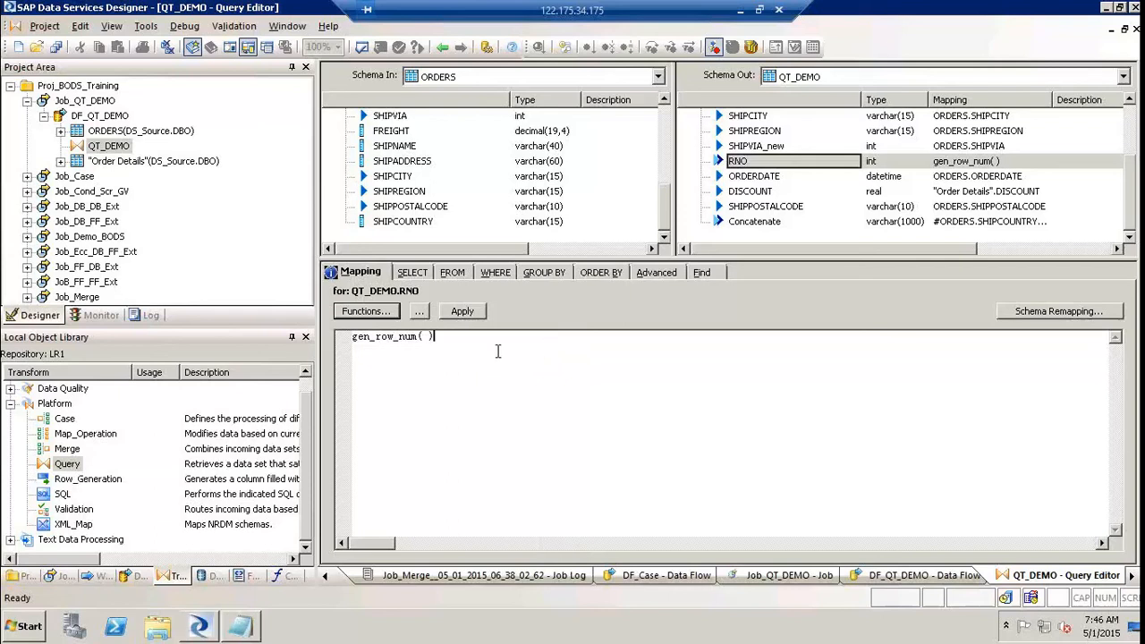
Step: View the RNO mapping and function groups in the Smart Editor without changing anything, and apply the gen_row_num( ) mapping
{"action": "left_click", "coordinate": [418, 313]}
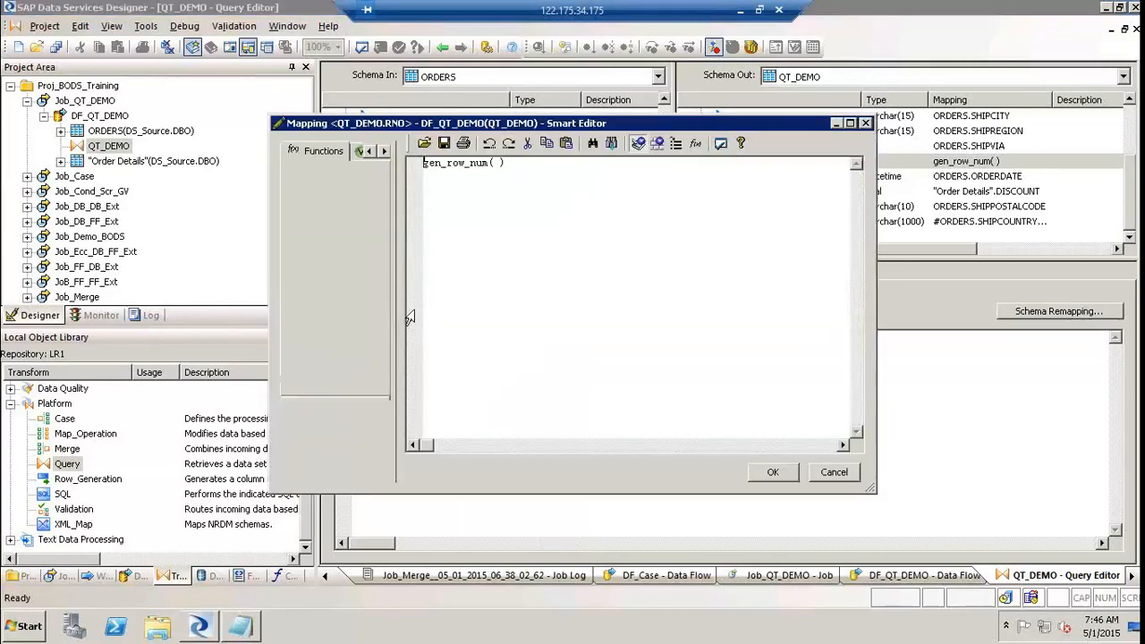
{"action": "left_click", "coordinate": [832, 473]}
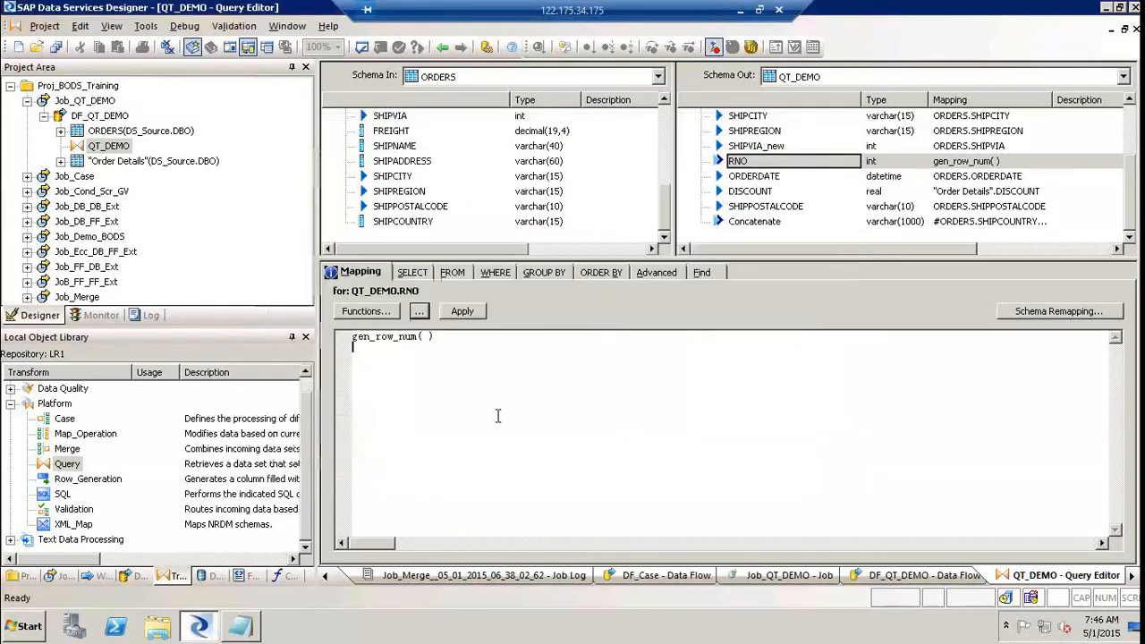
{"action": "left_click", "coordinate": [419, 312]}
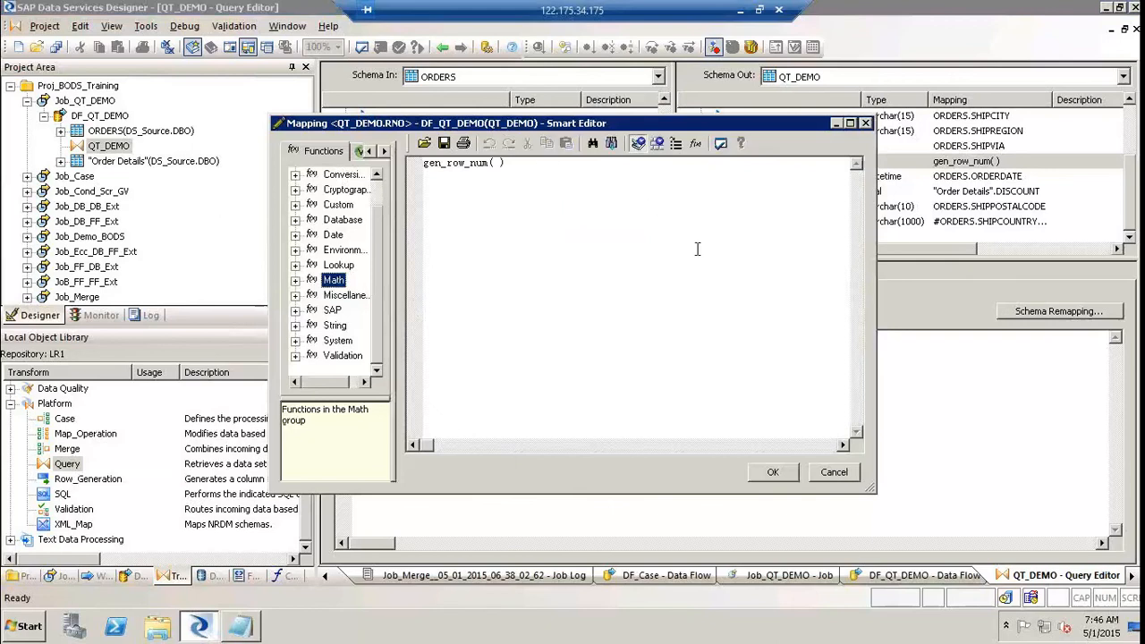
{"action": "left_click", "coordinate": [834, 473]}
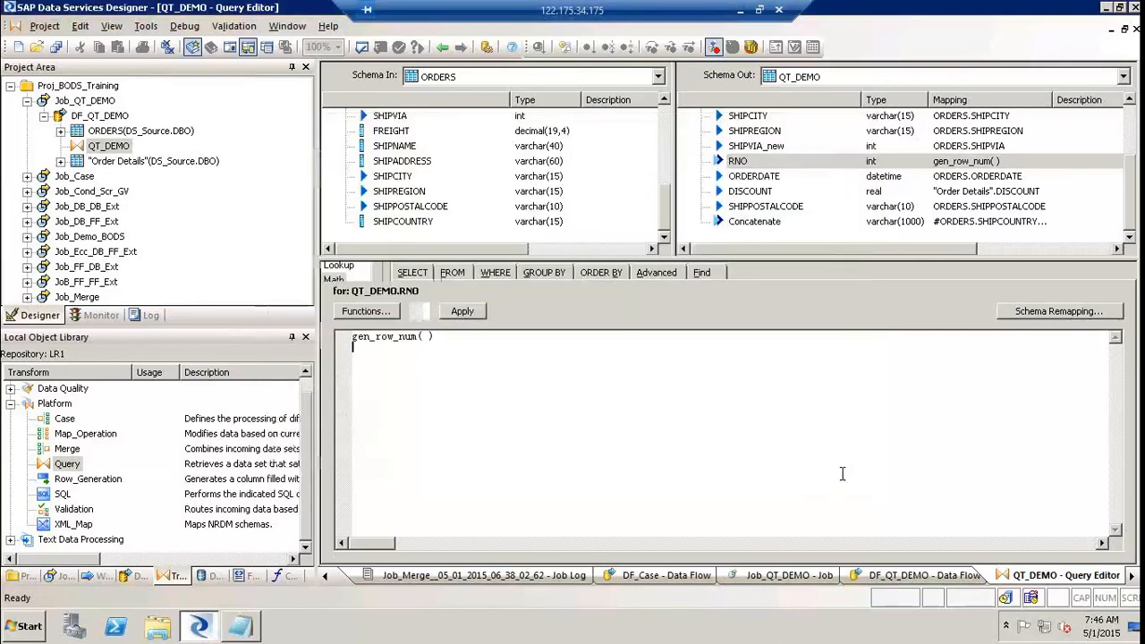
{"action": "left_click", "coordinate": [475, 335]}
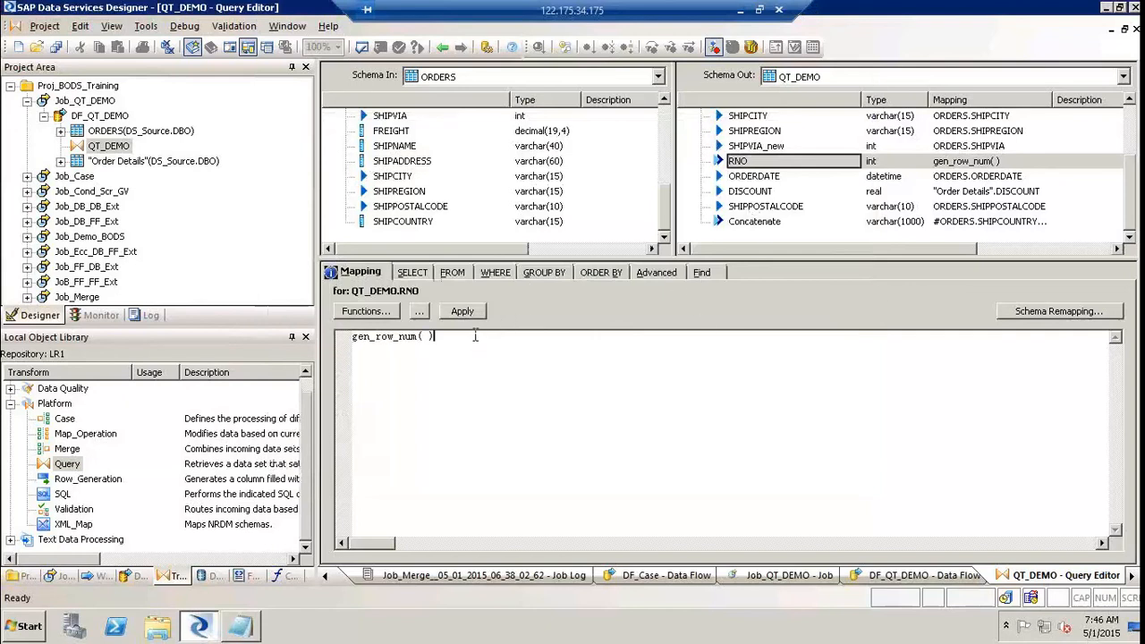
{"action": "left_click", "coordinate": [463, 311]}
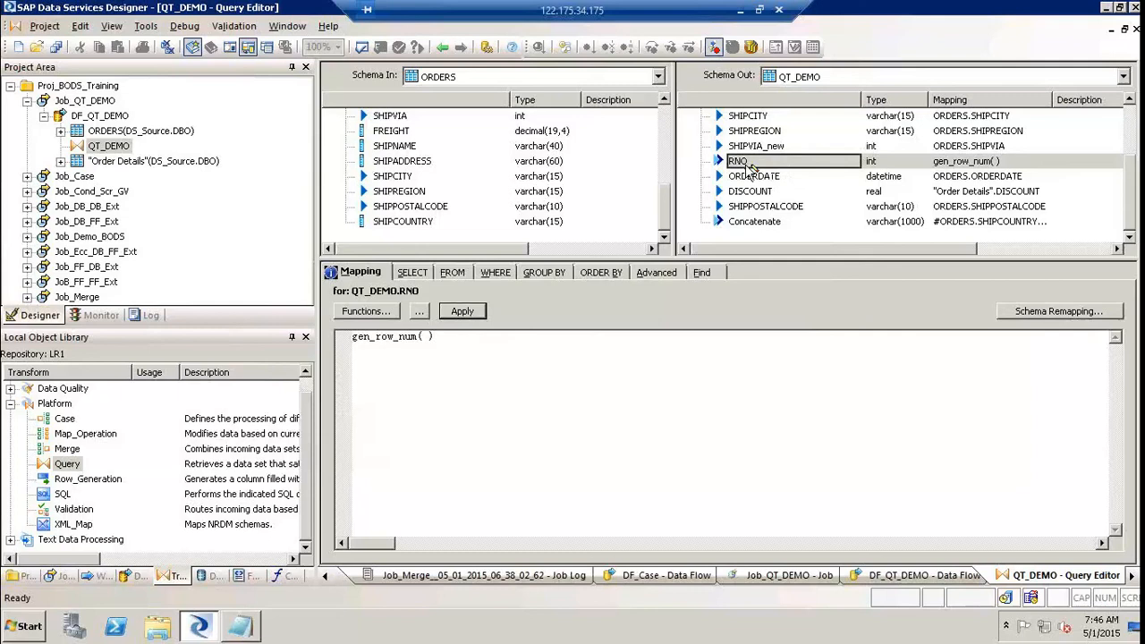
Step: Remap the obsolete input schema Order Details to the correct schema ORDERS for the query
{"action": "left_click", "coordinate": [1058, 316]}
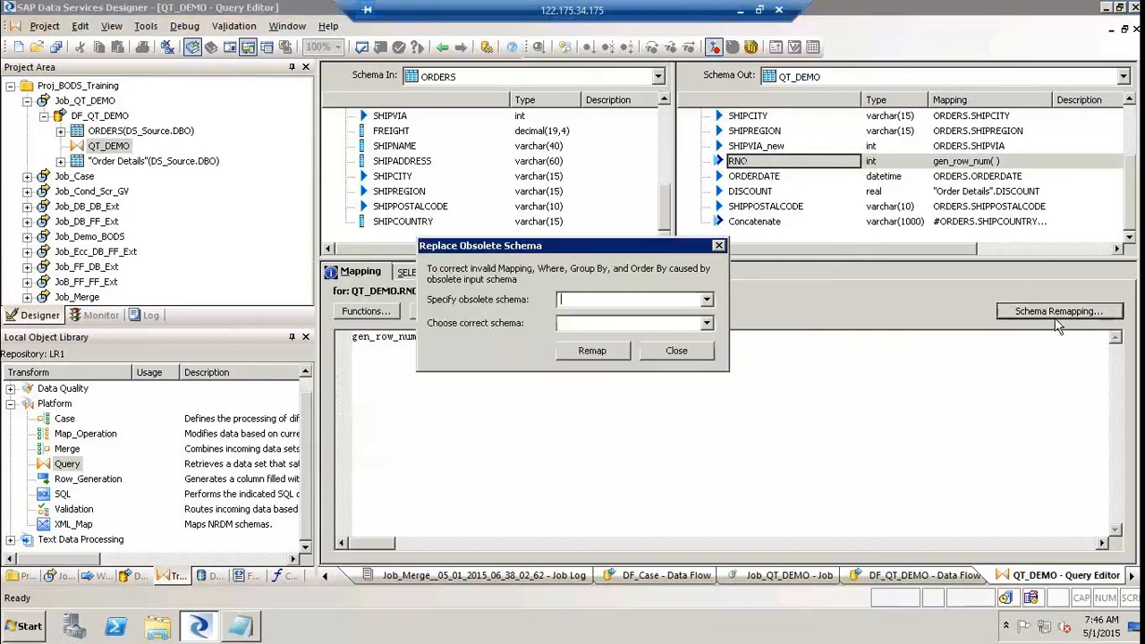
{"action": "left_click", "coordinate": [707, 302]}
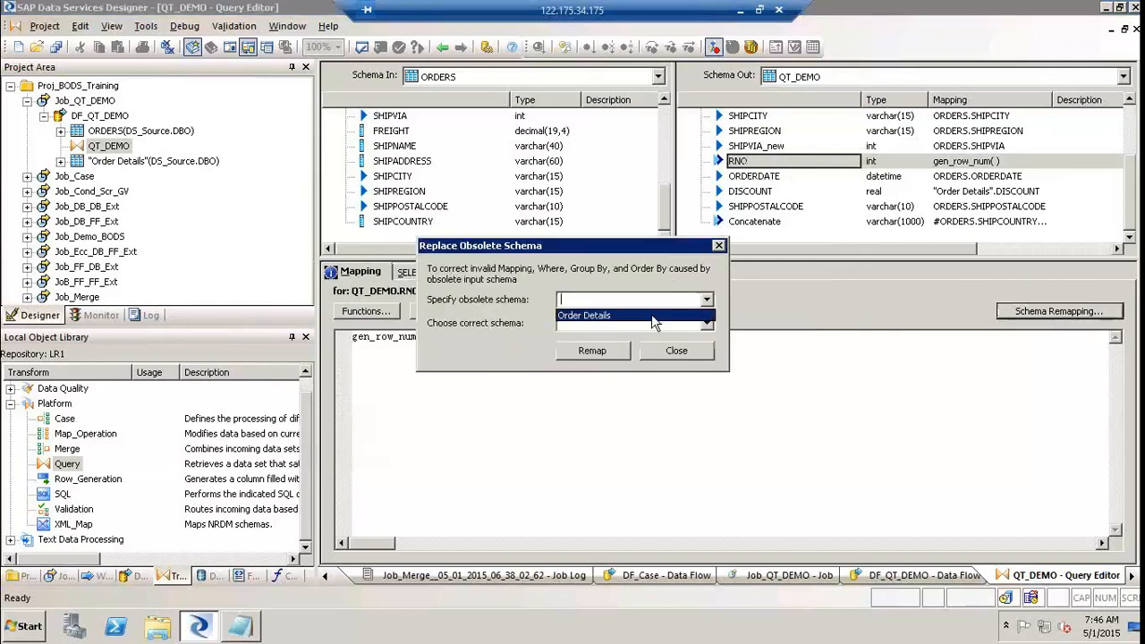
{"action": "left_click", "coordinate": [654, 317]}
{"action": "left_click", "coordinate": [706, 324]}
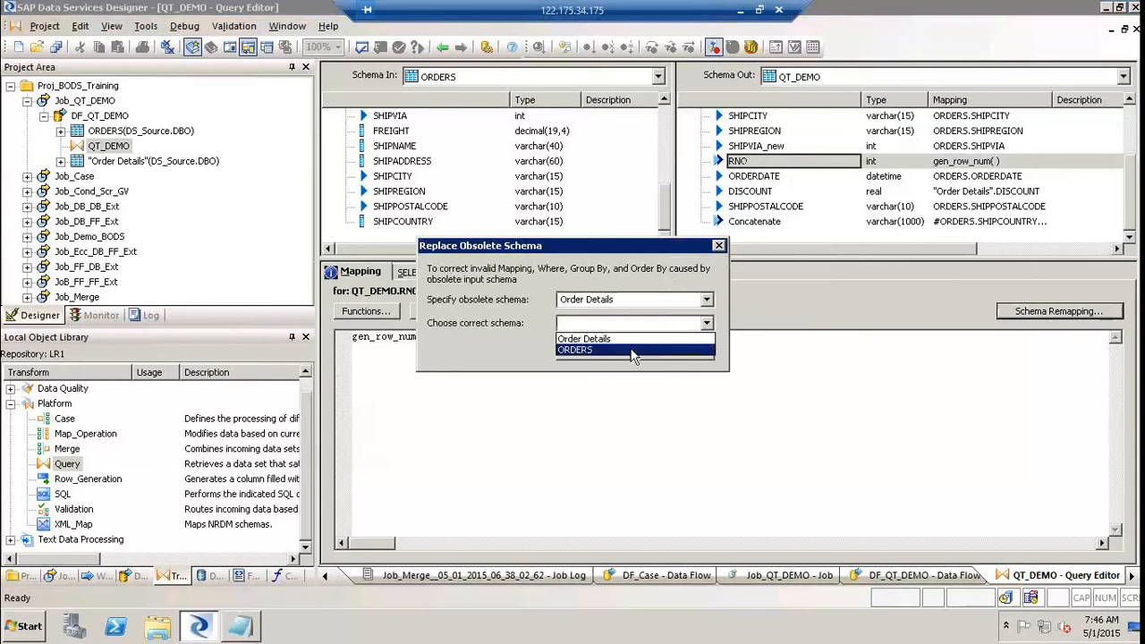
{"action": "left_click", "coordinate": [634, 349]}
{"action": "left_click", "coordinate": [597, 356]}
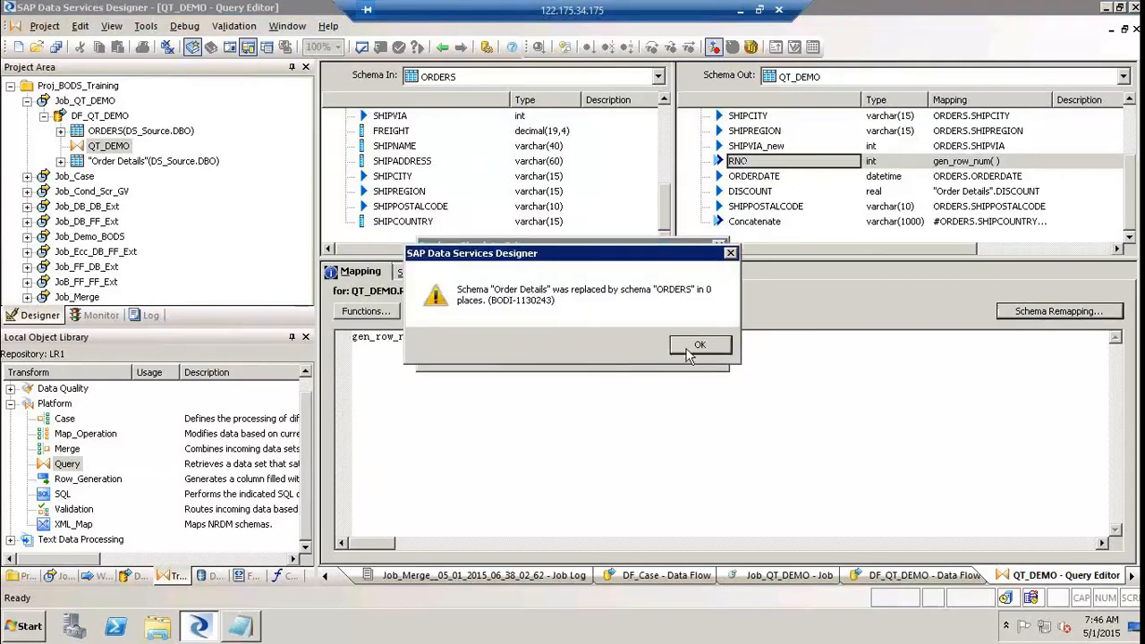
{"action": "left_click", "coordinate": [716, 358]}
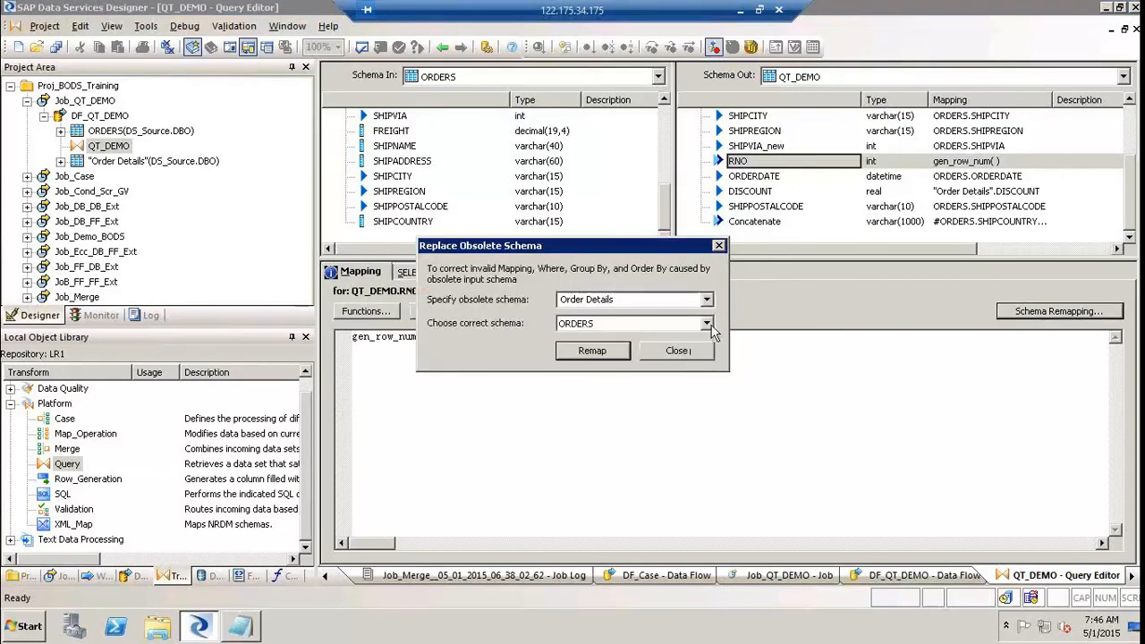
Step: Run the remapping with Order Details as both the obsolete and the correct schema, and close the remapping dialog
{"action": "left_click", "coordinate": [707, 324]}
{"action": "left_click", "coordinate": [667, 339]}
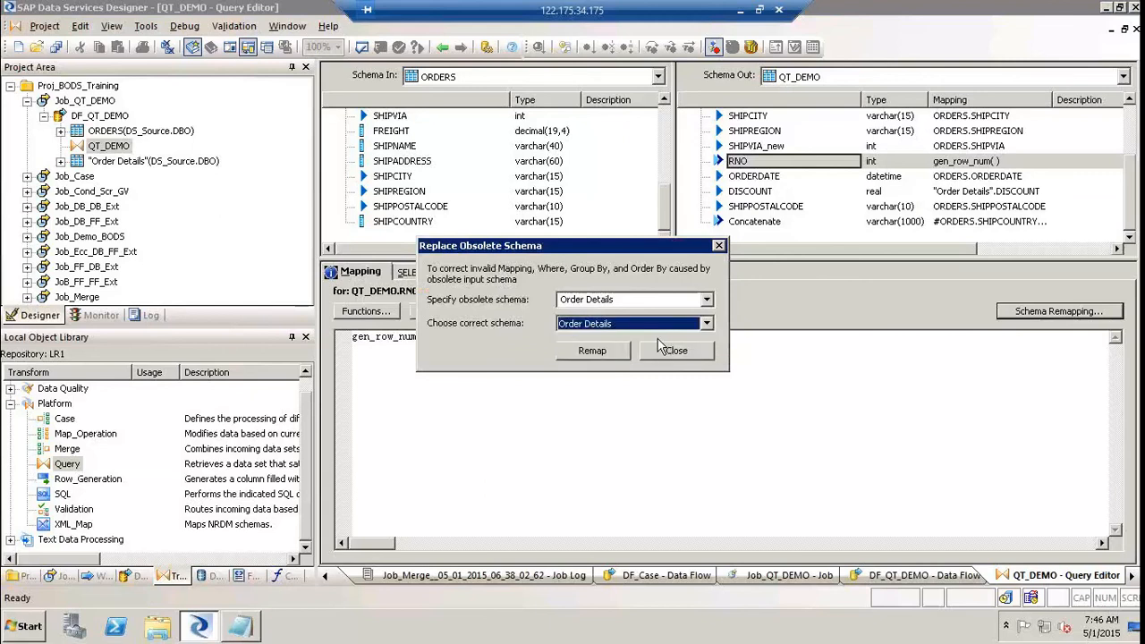
{"action": "left_click", "coordinate": [620, 356]}
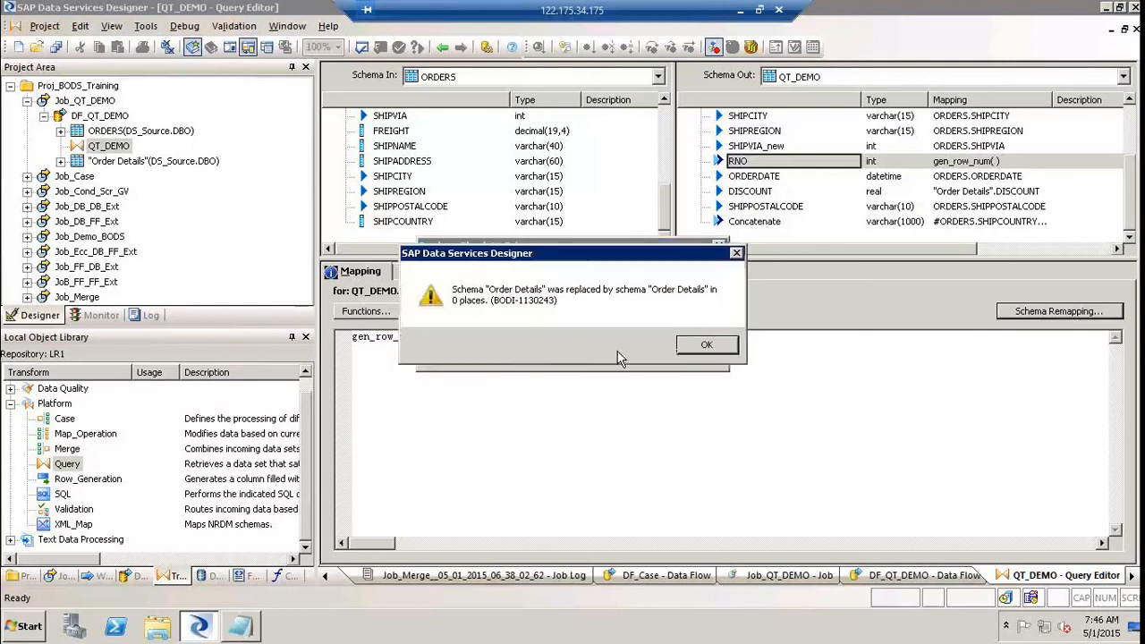
{"action": "left_click", "coordinate": [707, 349]}
{"action": "left_click", "coordinate": [677, 351]}
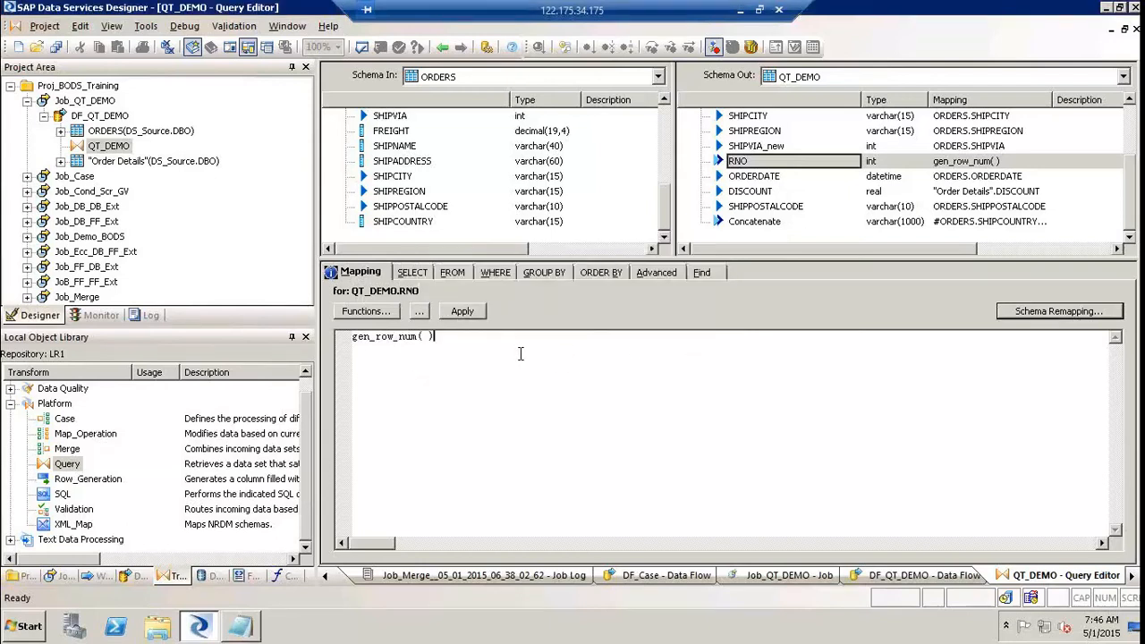
Step: Review the query's SELECT, FROM, WHERE, GROUP BY, ORDER BY, Advanced and Find settings, and return to the RNO mapping
{"action": "left_click_drag", "start_coordinate": [521, 352], "coordinate": [352, 330]}
{"action": "left_click_drag", "start_coordinate": [351, 330], "coordinate": [350, 337]}
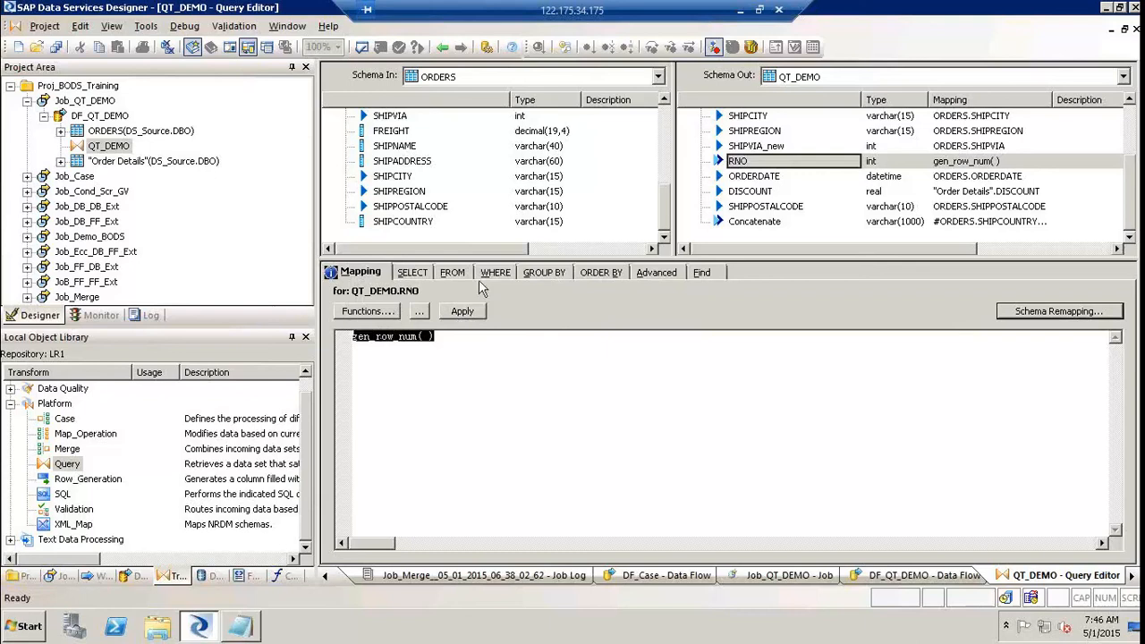
{"action": "left_click", "coordinate": [414, 272]}
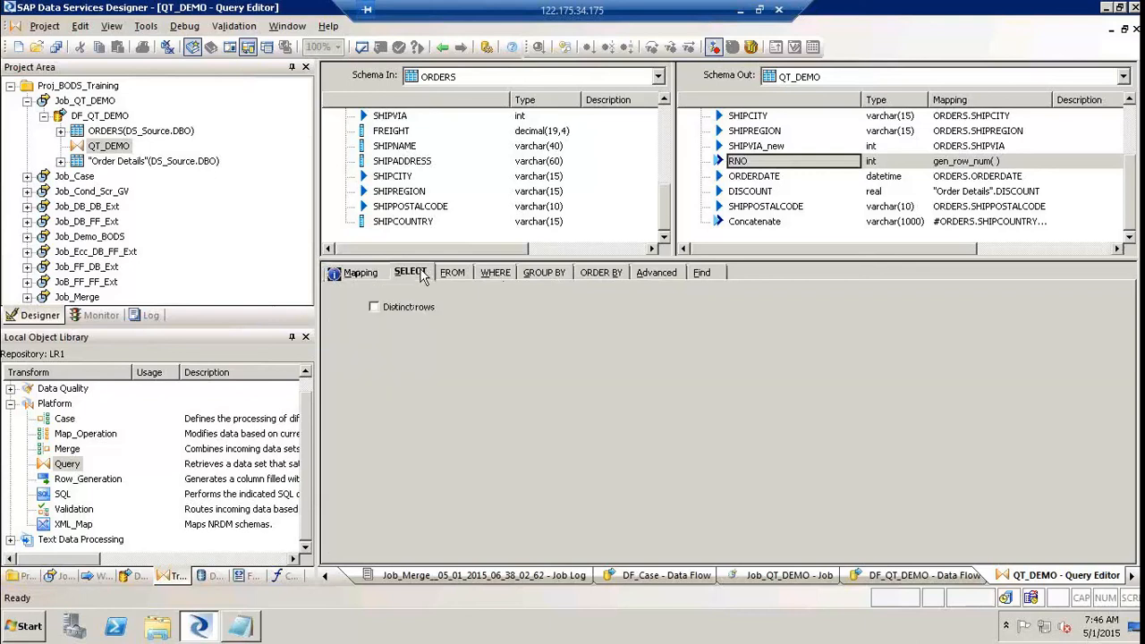
{"action": "left_click", "coordinate": [452, 276]}
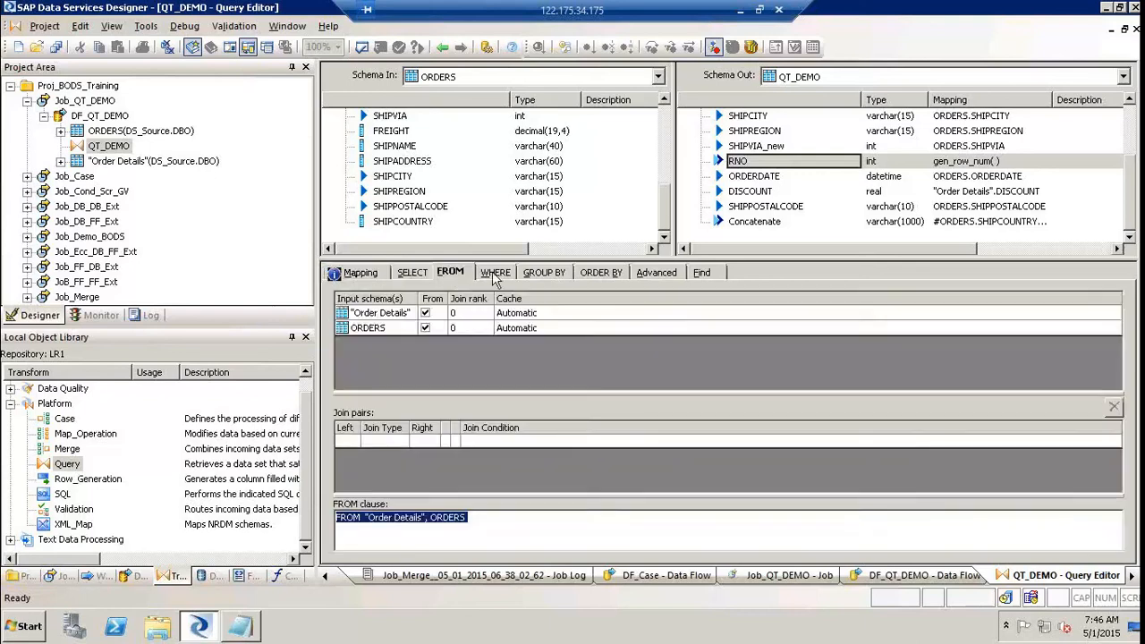
{"action": "left_click", "coordinate": [495, 273]}
{"action": "left_click", "coordinate": [542, 274]}
{"action": "left_click", "coordinate": [601, 273]}
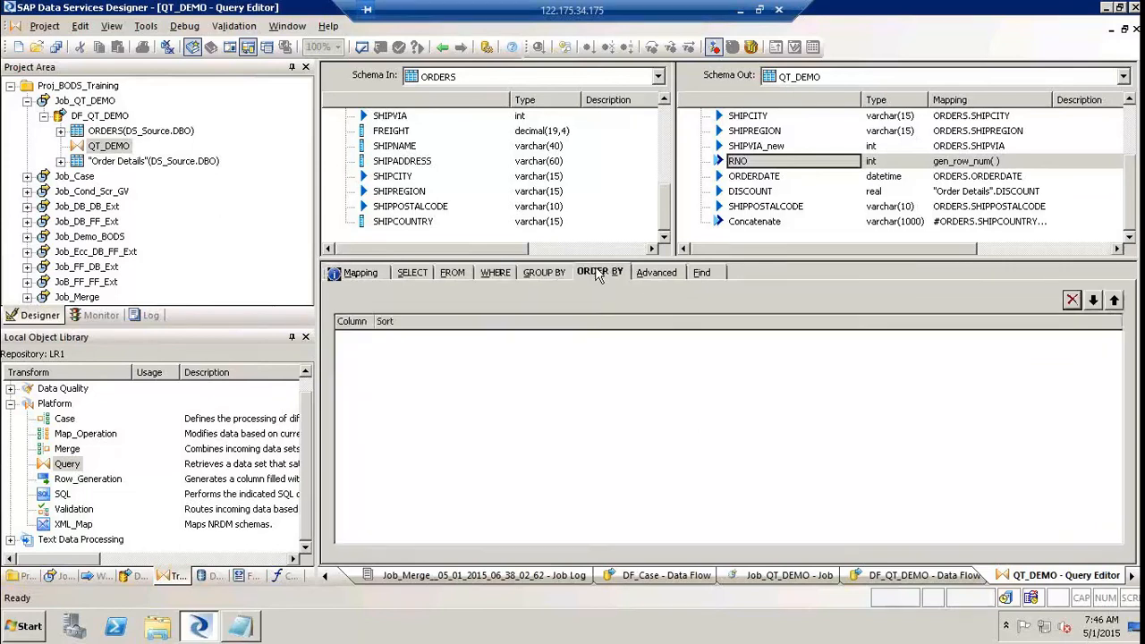
{"action": "left_click", "coordinate": [656, 274]}
{"action": "left_click", "coordinate": [708, 280]}
{"action": "left_click", "coordinate": [412, 276]}
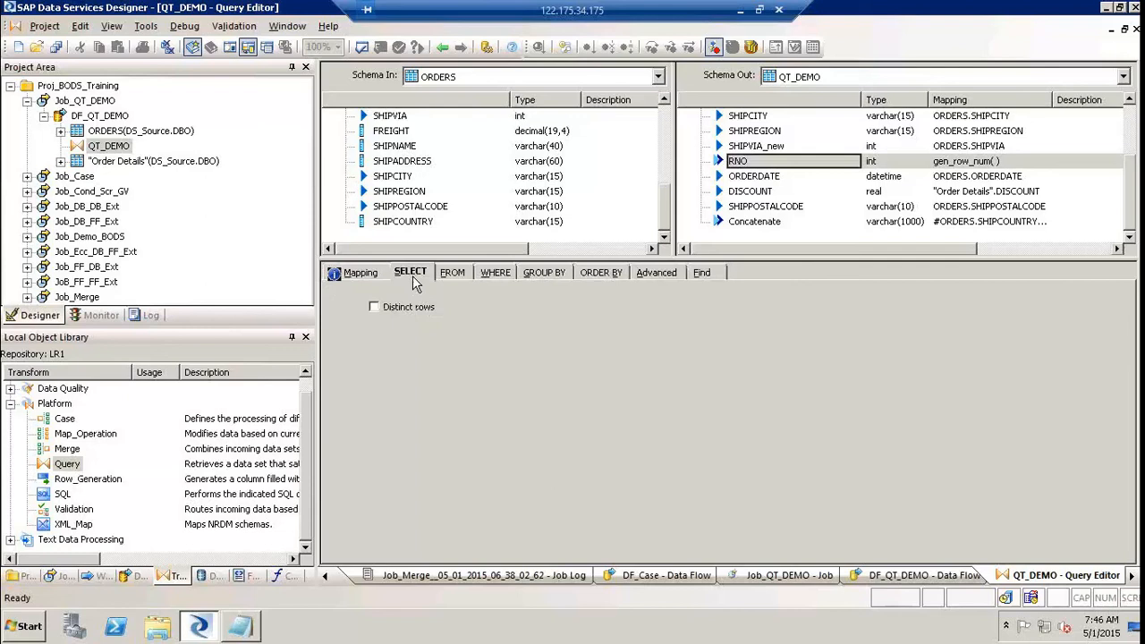
{"action": "left_click", "coordinate": [362, 273]}
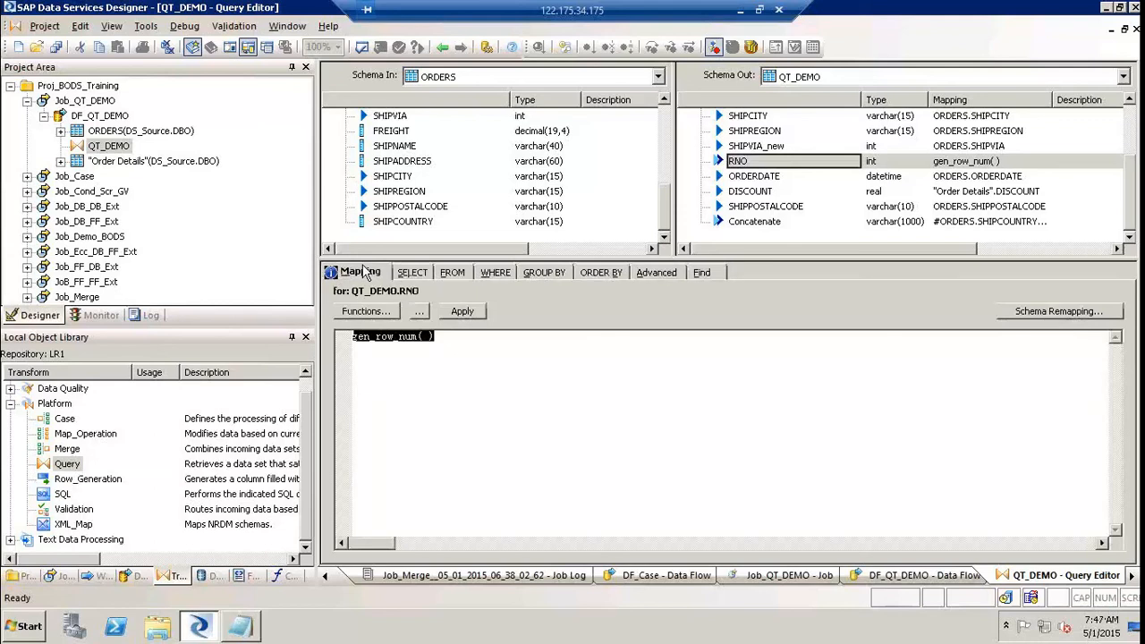
{"action": "left_click", "coordinate": [66, 417]}
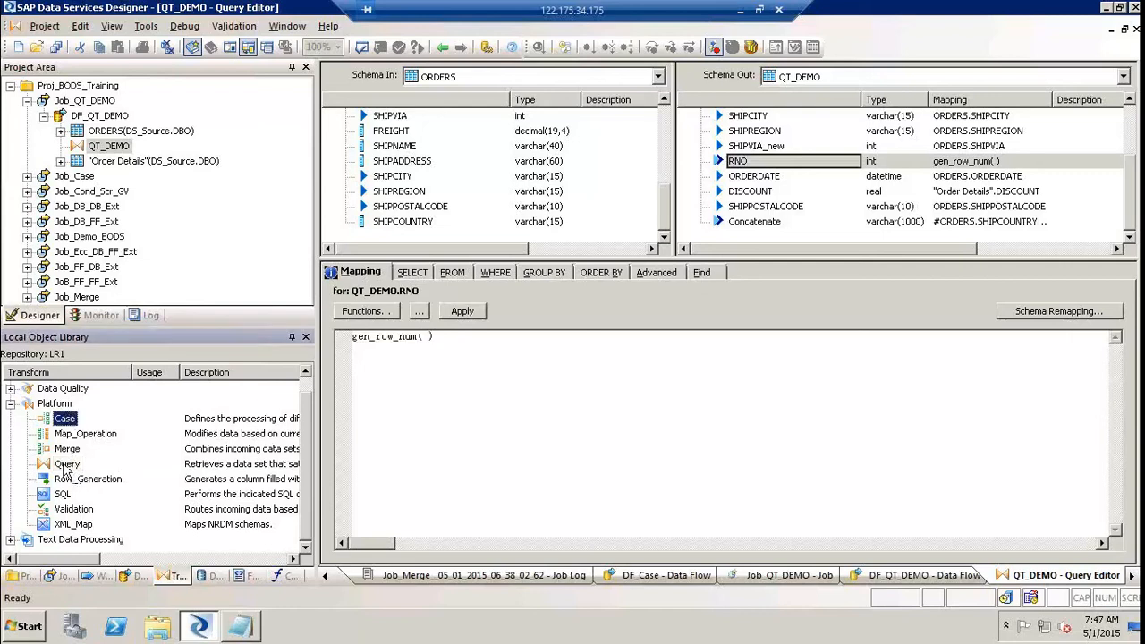
{"action": "left_click", "coordinate": [66, 452]}
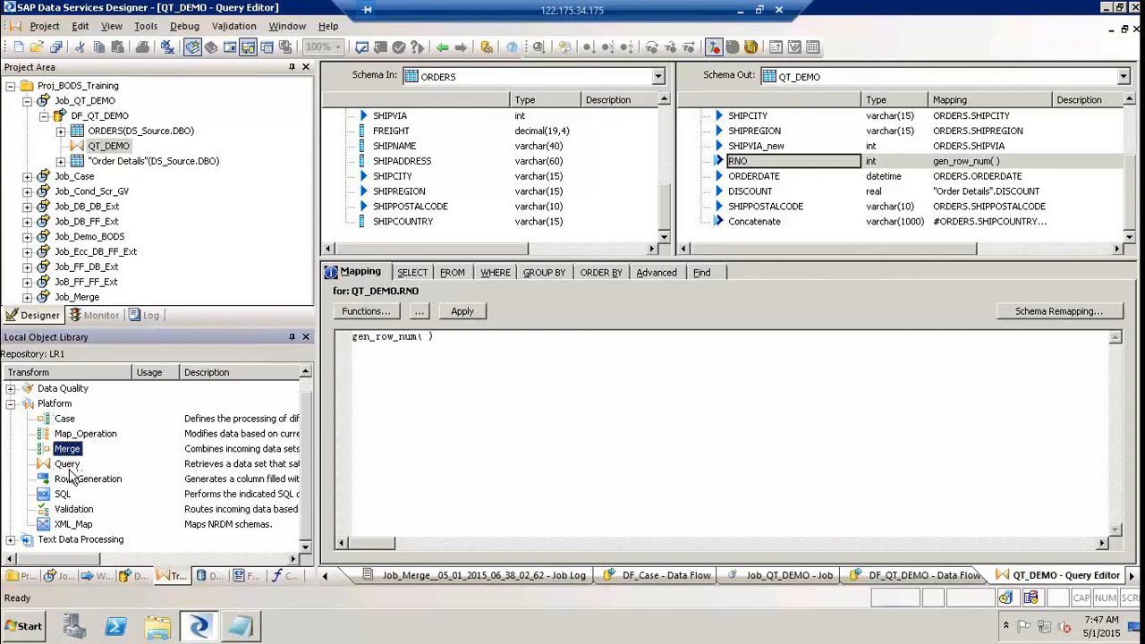
{"action": "left_click", "coordinate": [70, 467]}
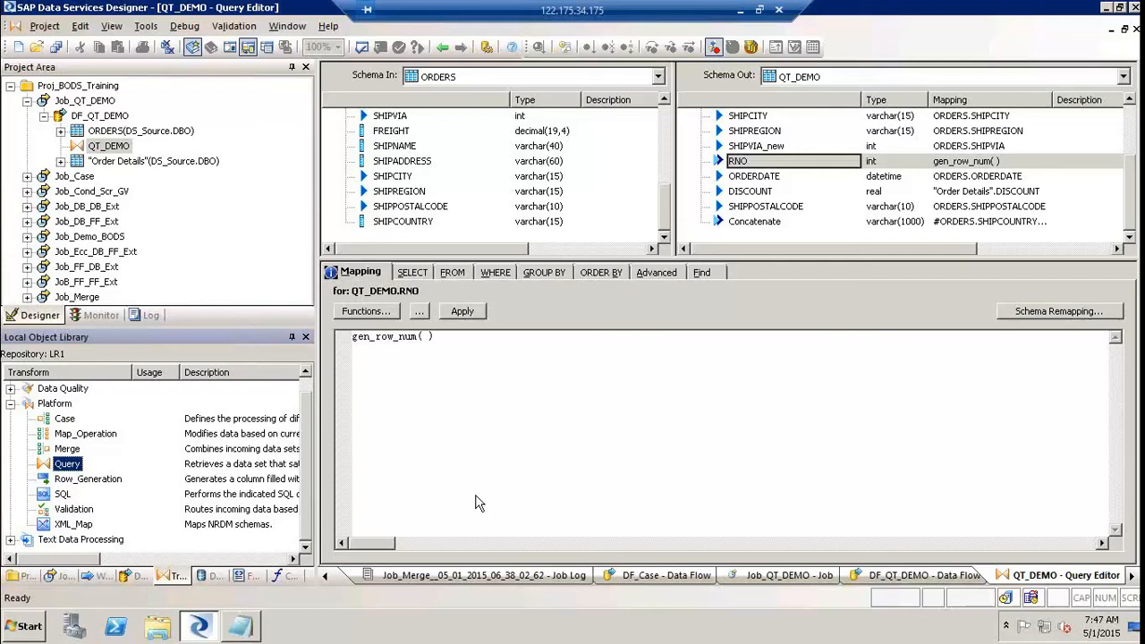
{"action": "left_click", "coordinate": [458, 339]}
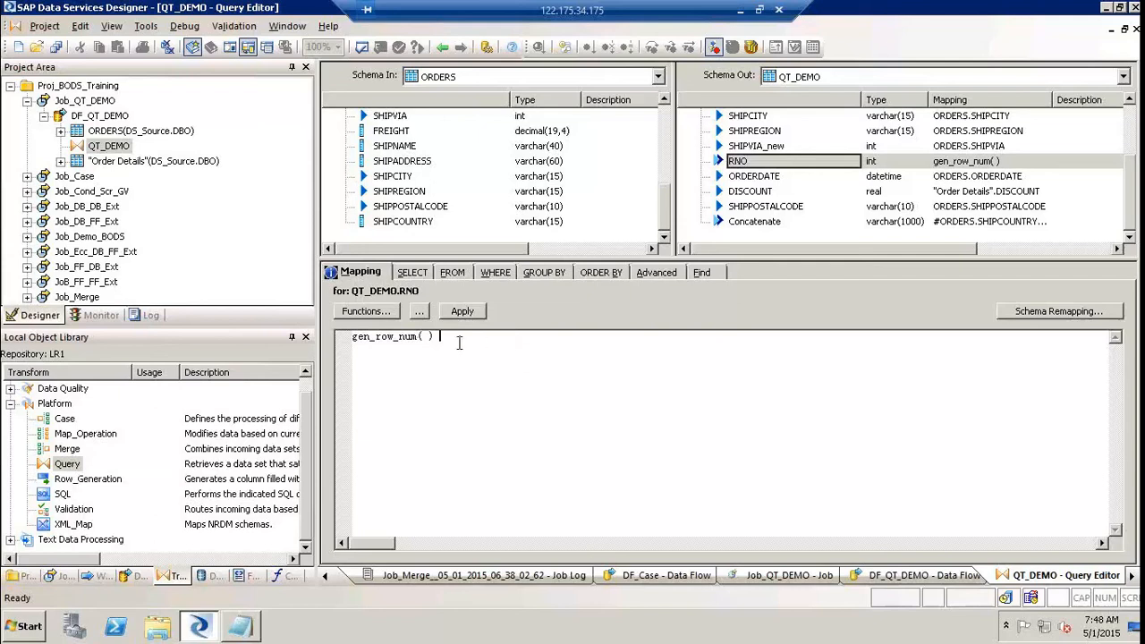
{"action": "left_click_drag", "start_coordinate": [451, 336], "coordinate": [304, 329]}
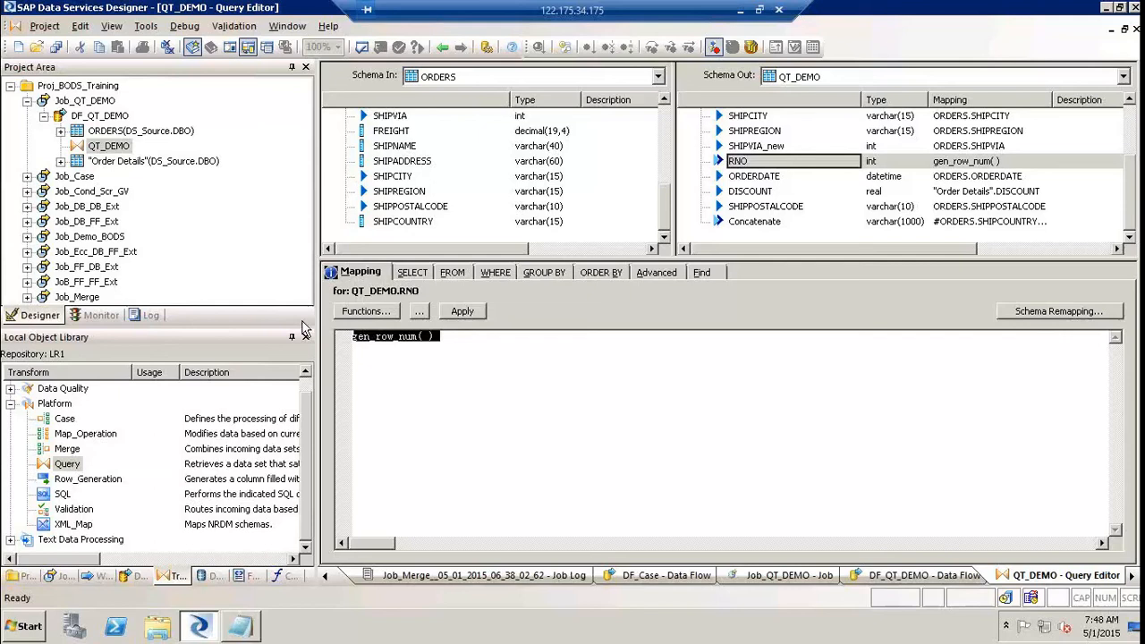
{"action": "left_click", "coordinate": [493, 337]}
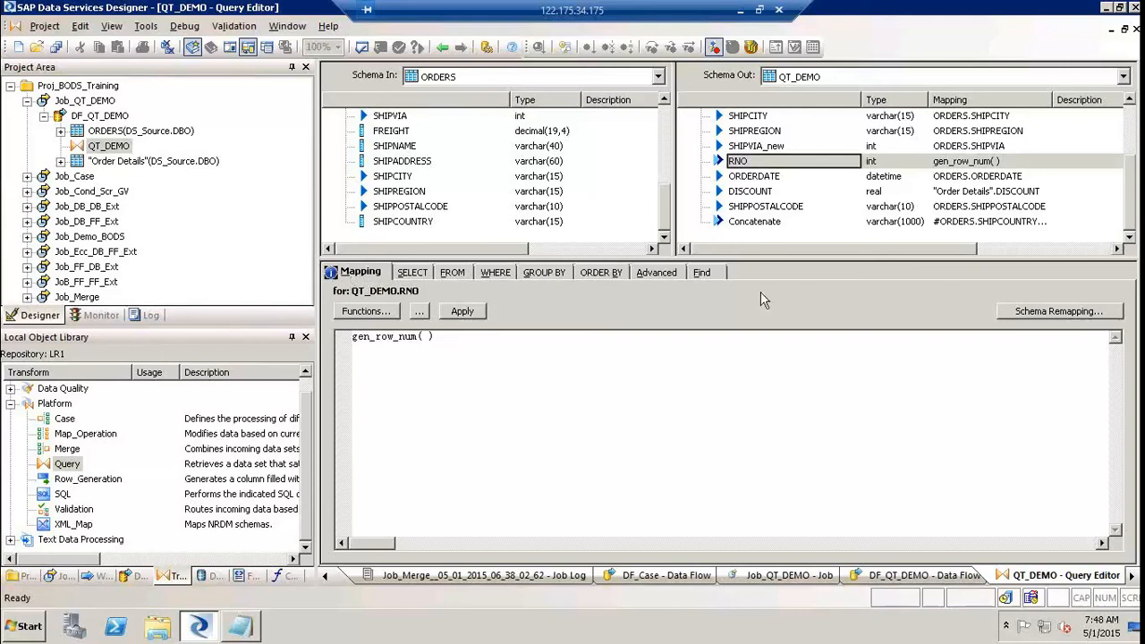
{"action": "left_click_drag", "start_coordinate": [1133, 186], "coordinate": [1133, 149]}
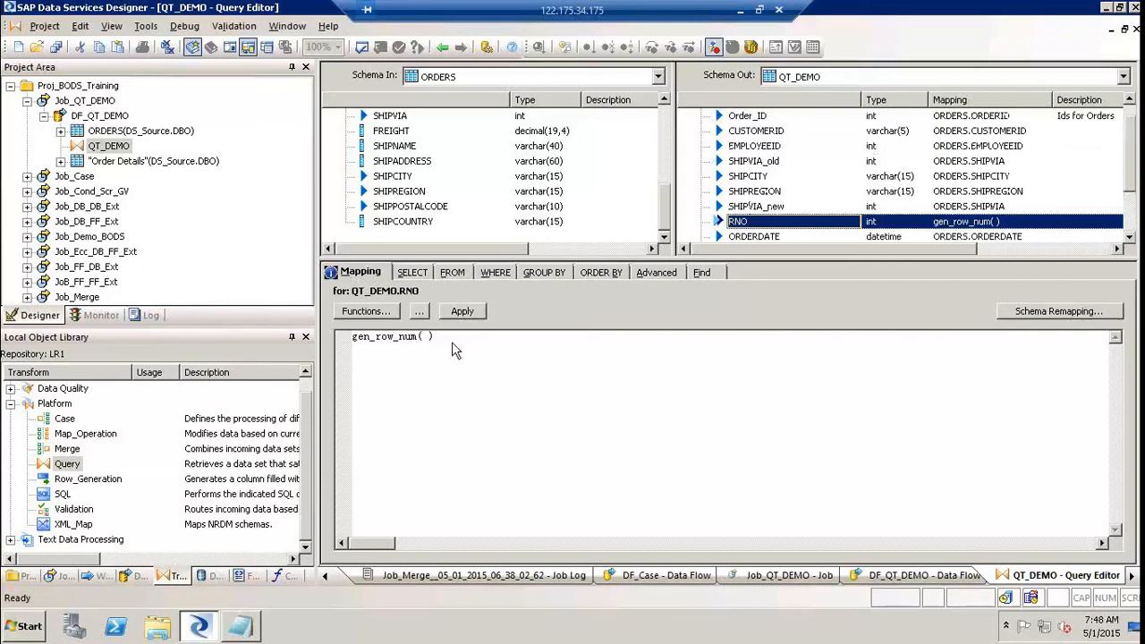
{"action": "left_click_drag", "start_coordinate": [442, 337], "coordinate": [169, 344]}
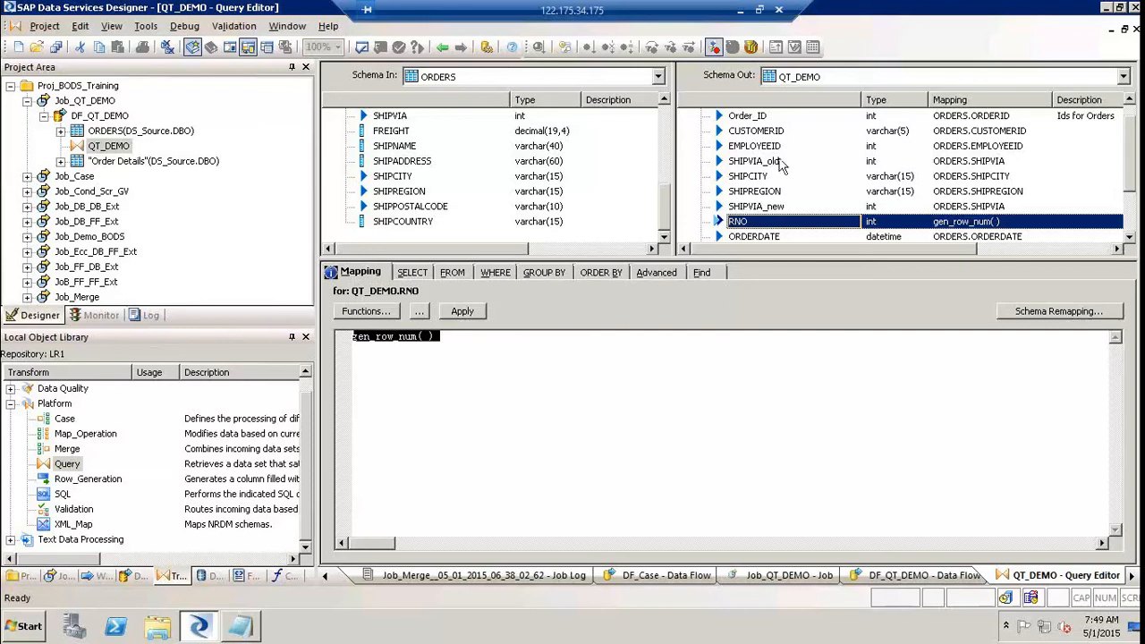
{"action": "left_click", "coordinate": [865, 20]}
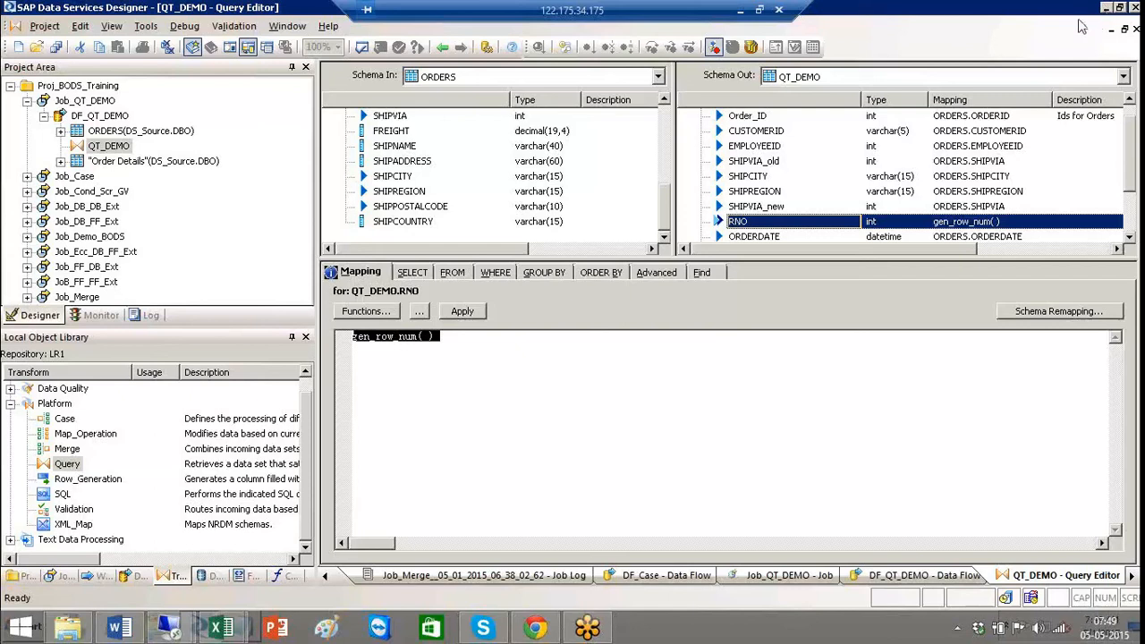
Step: Validate the current QT_DEMO query, check the validation output and close it
{"action": "left_click", "coordinate": [501, 396]}
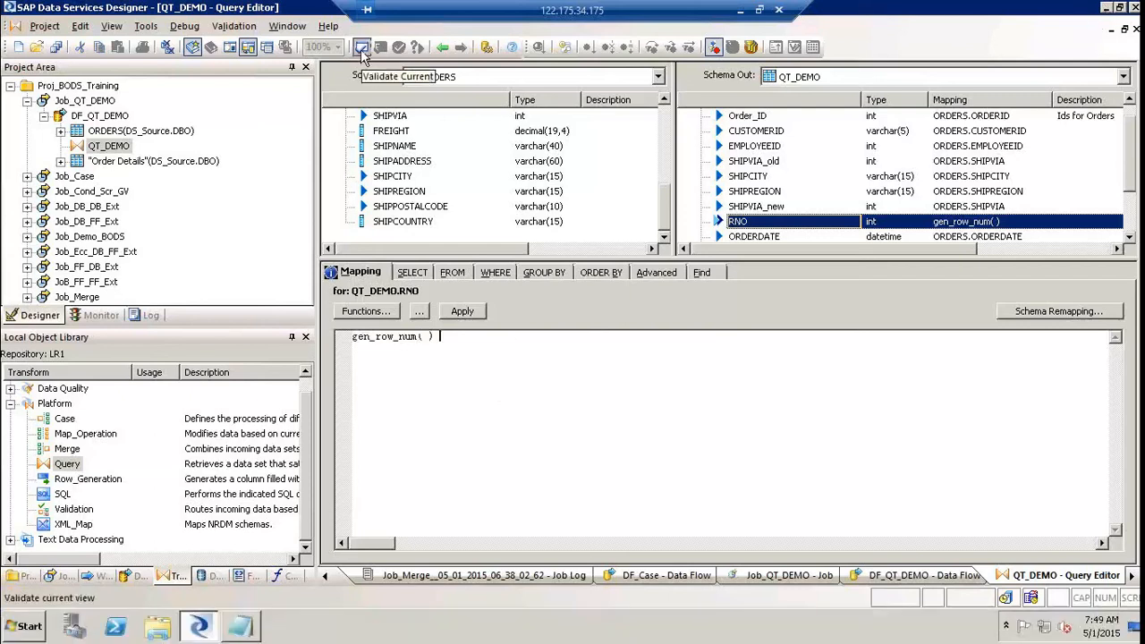
{"action": "left_click", "coordinate": [362, 50]}
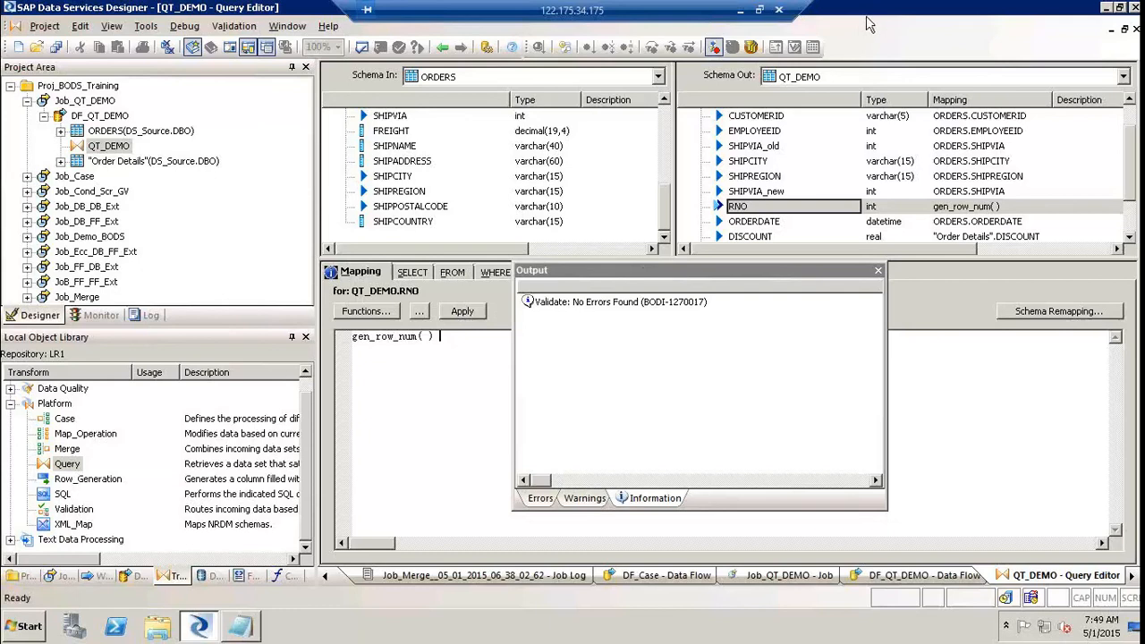
{"action": "left_click", "coordinate": [677, 307]}
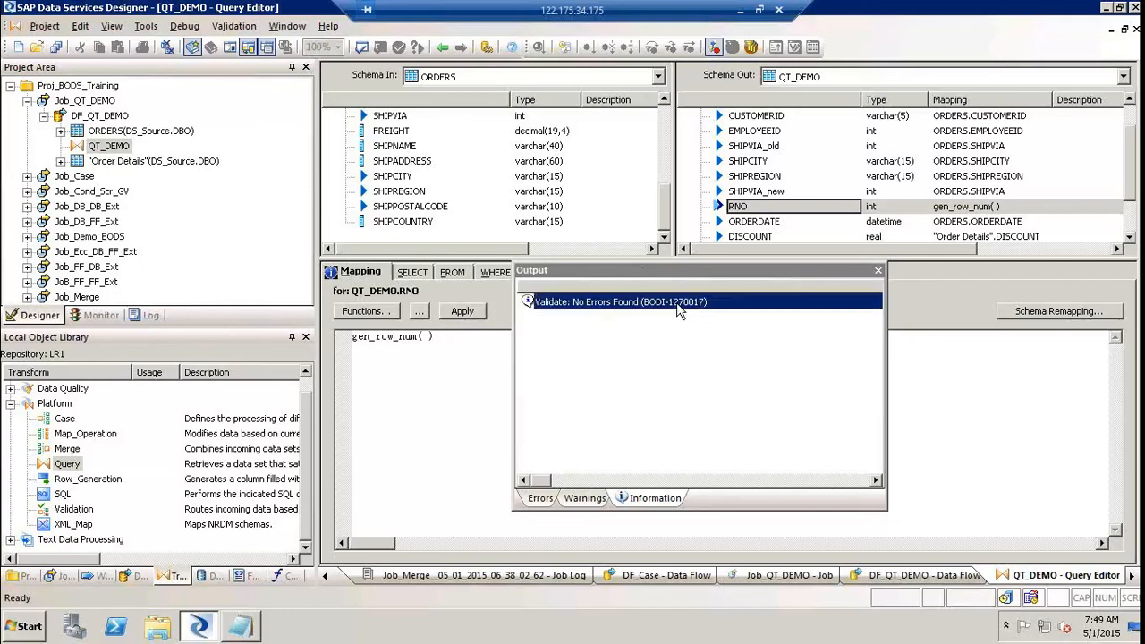
{"action": "left_click", "coordinate": [877, 271]}
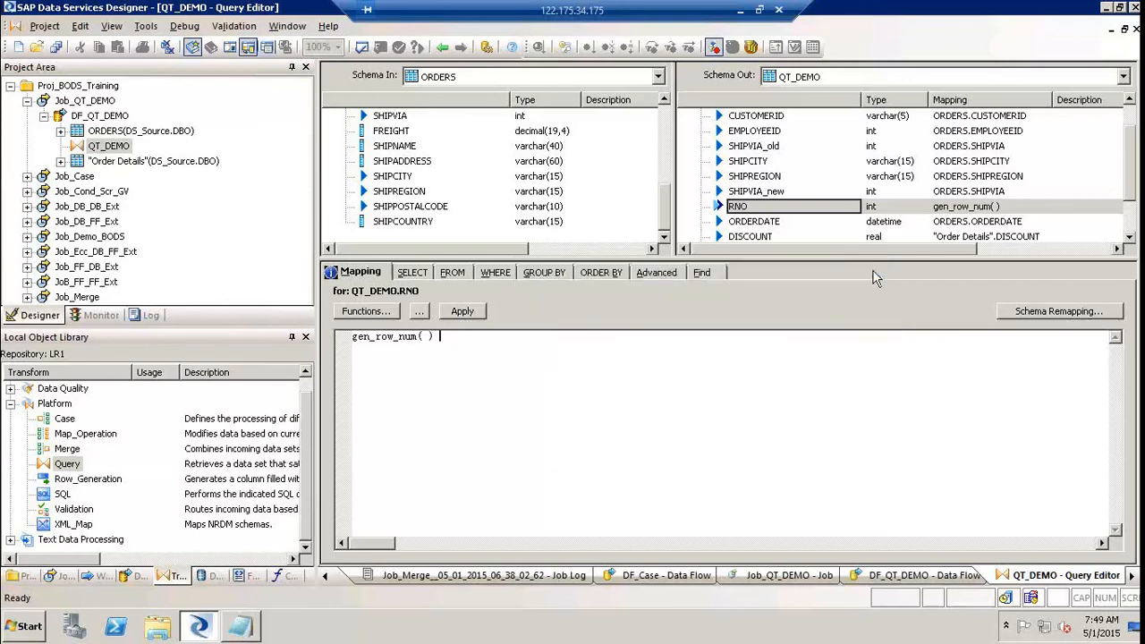
{"action": "left_click", "coordinate": [1133, 126]}
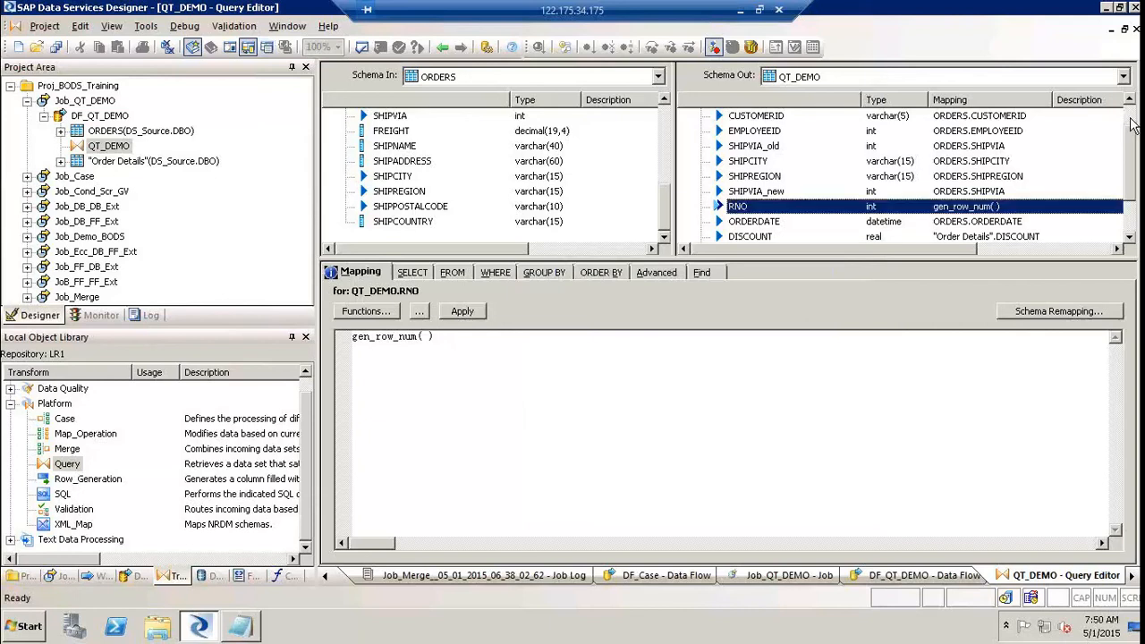
Step: Validate all objects in the DF_QT_DEMO data flow, and view the full text of the validation message before closing the output
{"action": "left_click", "coordinate": [442, 49]}
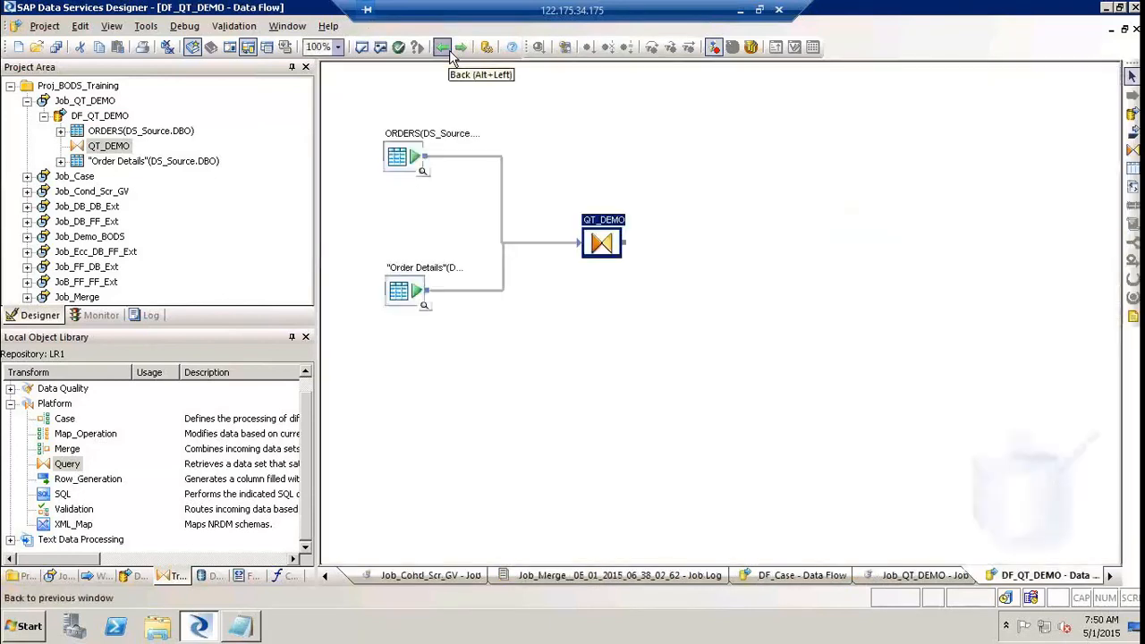
{"action": "left_click", "coordinate": [380, 48]}
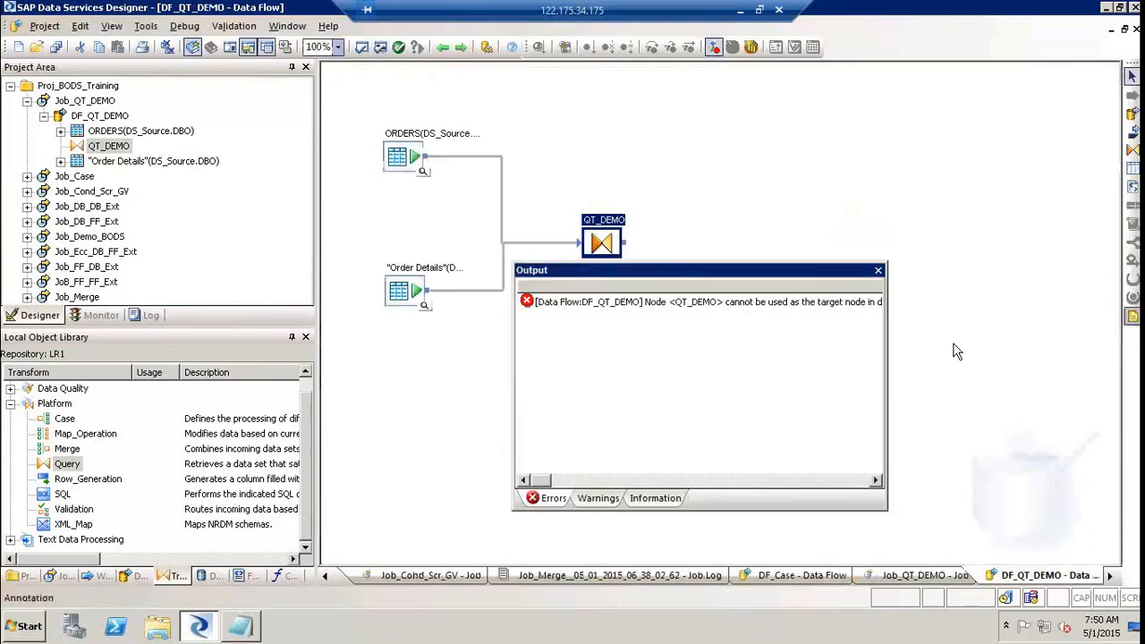
{"action": "left_click", "coordinate": [823, 304]}
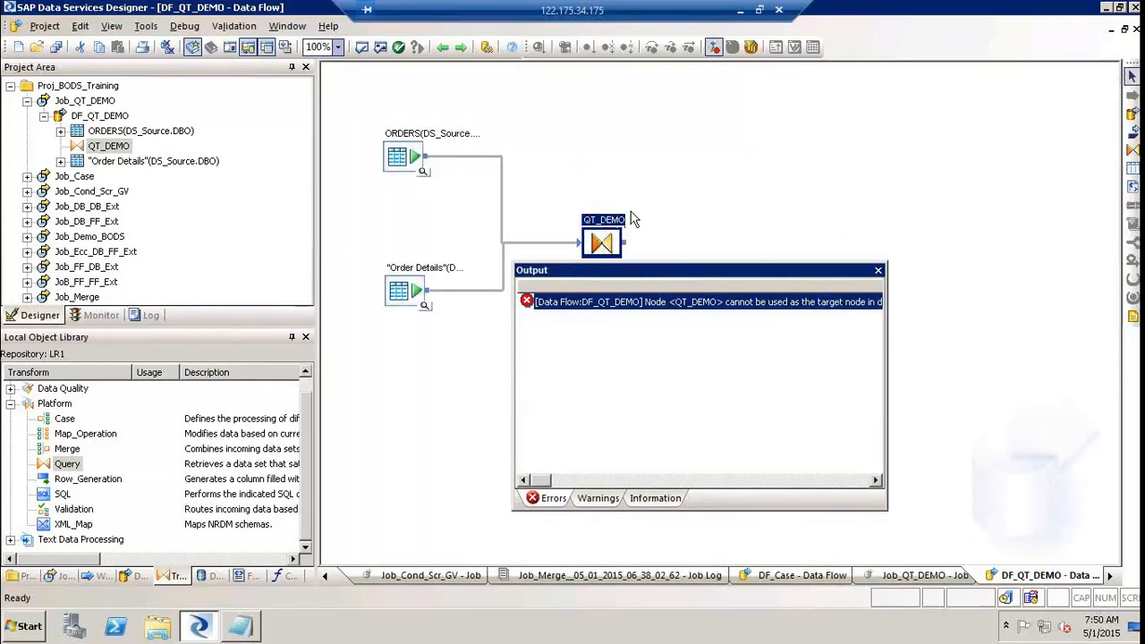
{"action": "right_click", "coordinate": [754, 308]}
{"action": "left_click", "coordinate": [770, 312]}
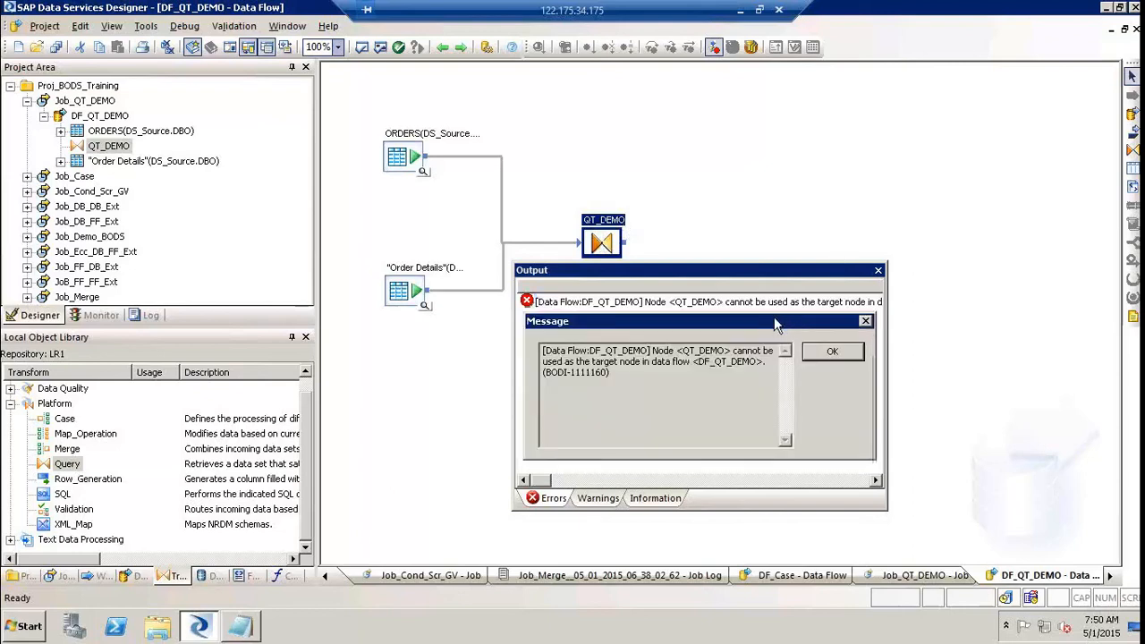
{"action": "left_click_drag", "start_coordinate": [721, 352], "coordinate": [773, 389]}
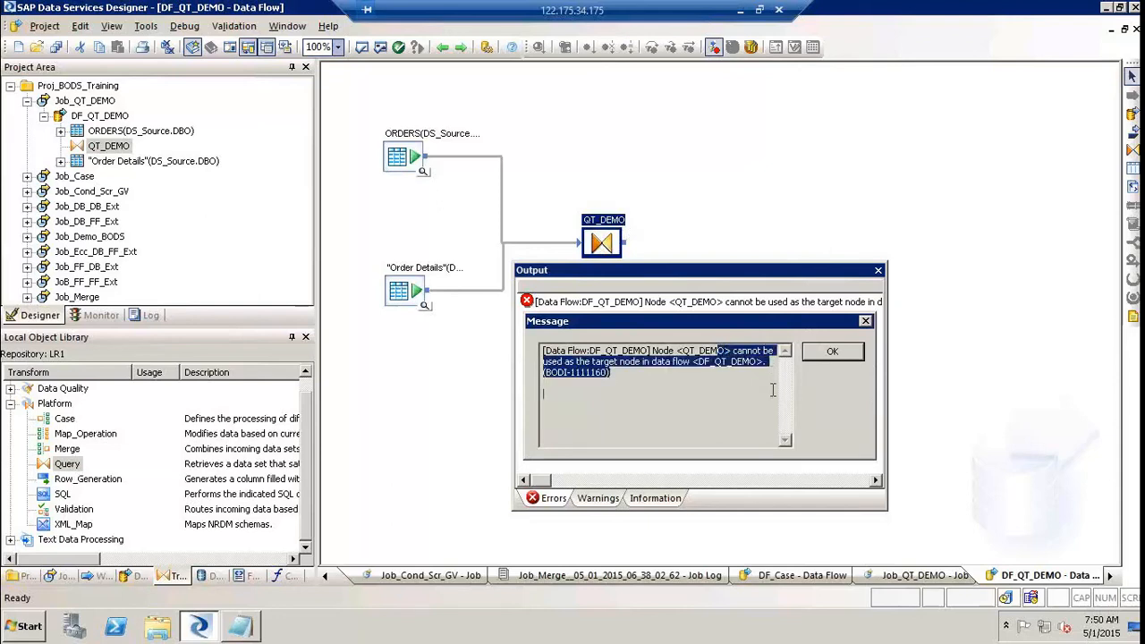
{"action": "left_click", "coordinate": [839, 355]}
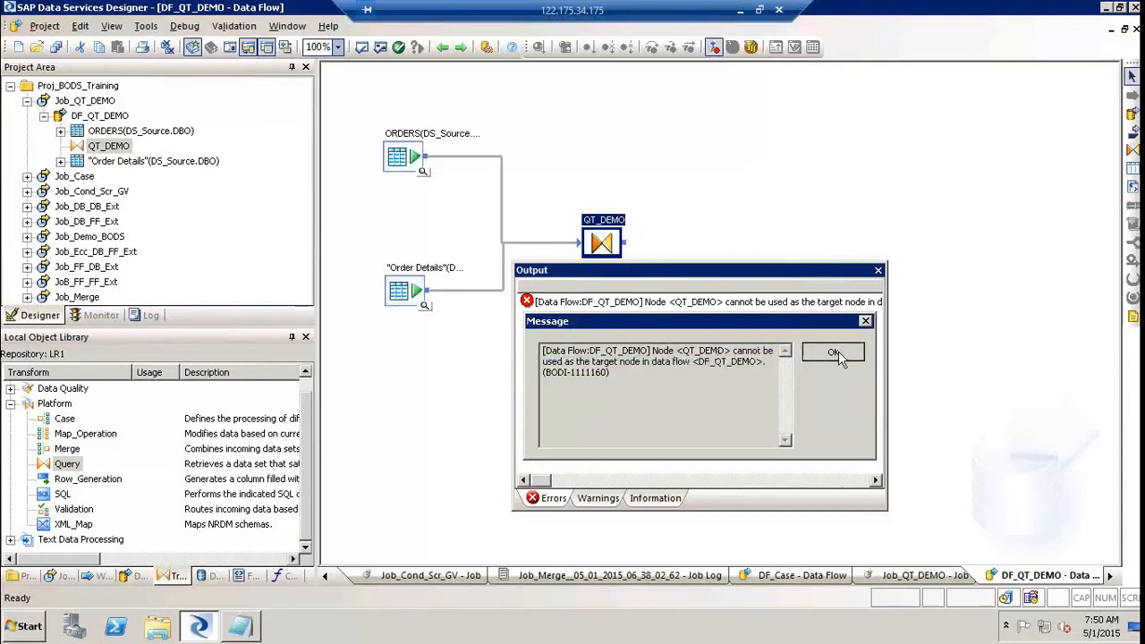
{"action": "left_click", "coordinate": [878, 270]}
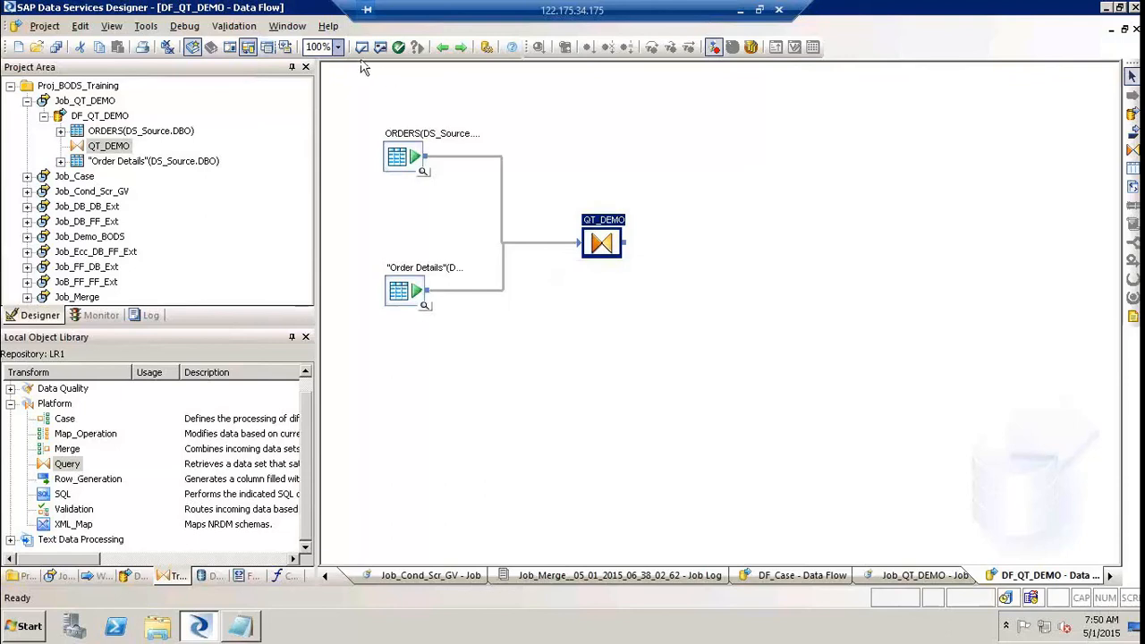
Step: Open the QT_DEMO query from the data flow, validate it, and close the validation output
{"action": "double_click", "coordinate": [609, 218]}
{"action": "left_click", "coordinate": [362, 48]}
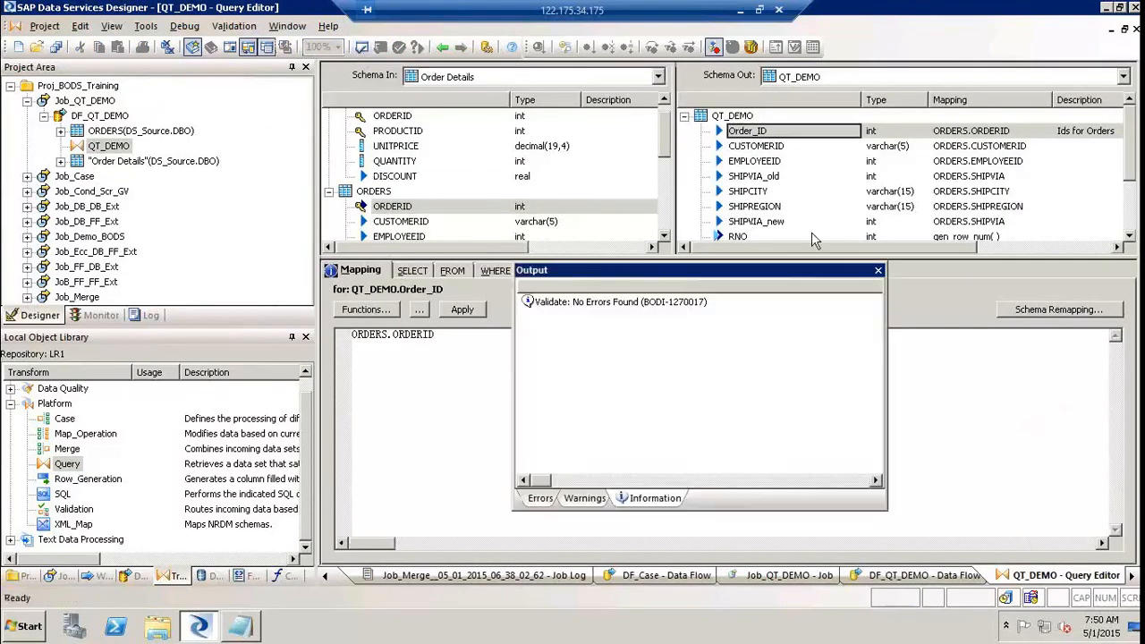
{"action": "left_click", "coordinate": [879, 271]}
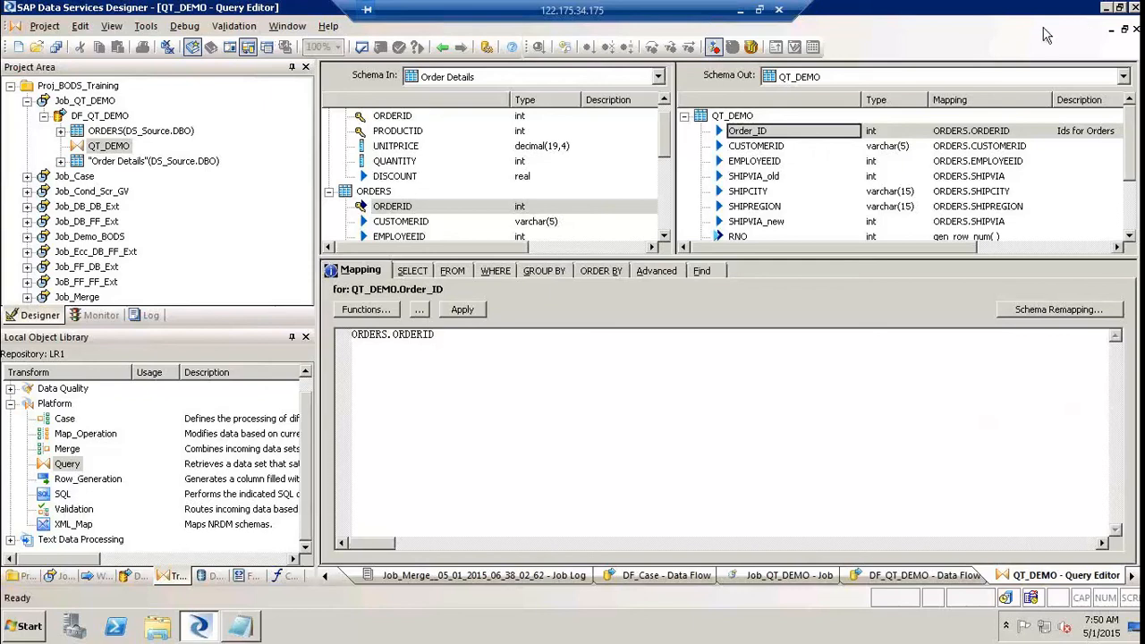
Step: Set up a DS_Source table search in External Data for names containing xyz, and close the search without running it
{"action": "left_click", "coordinate": [199, 577]}
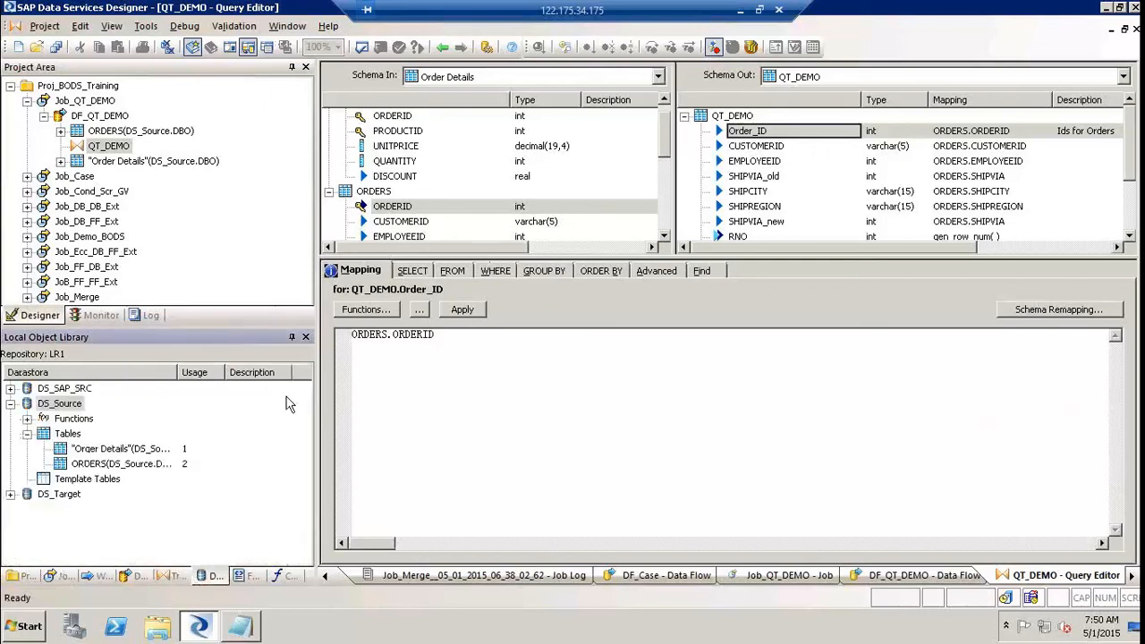
{"action": "left_click", "coordinate": [90, 464]}
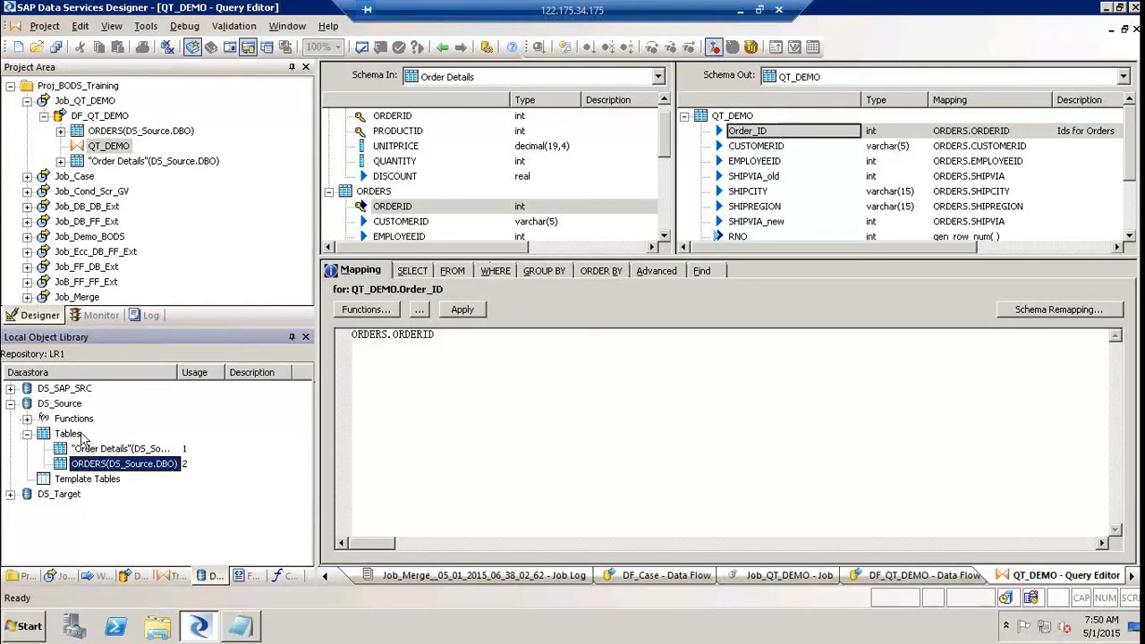
{"action": "left_click", "coordinate": [63, 406]}
{"action": "right_click", "coordinate": [64, 410]}
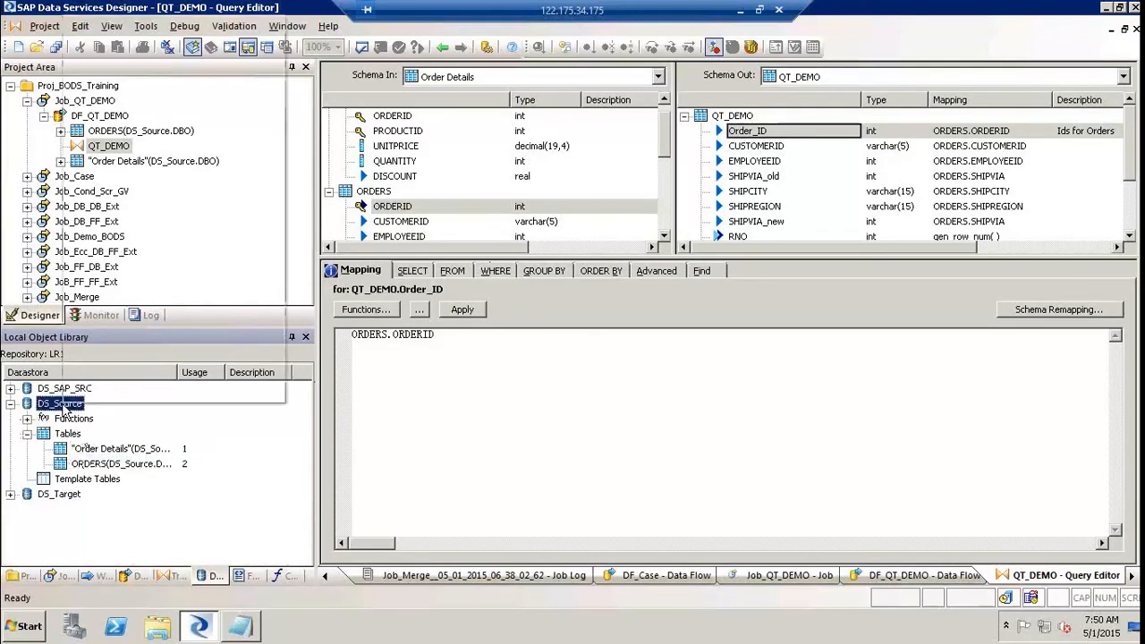
{"action": "left_click", "coordinate": [106, 161]}
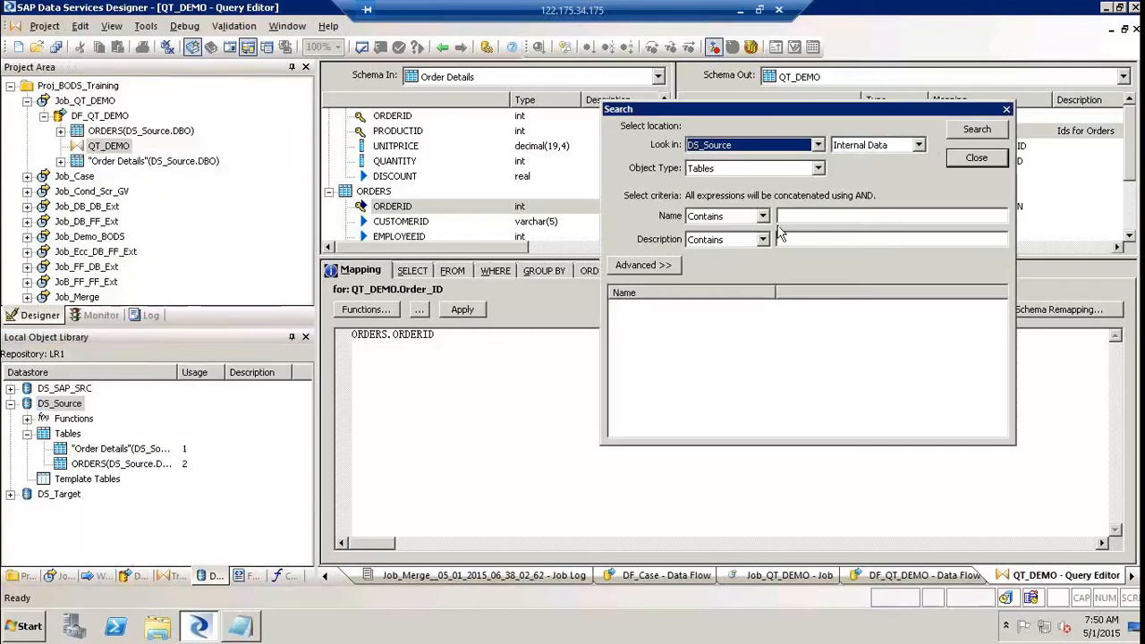
{"action": "left_click", "coordinate": [821, 215]}
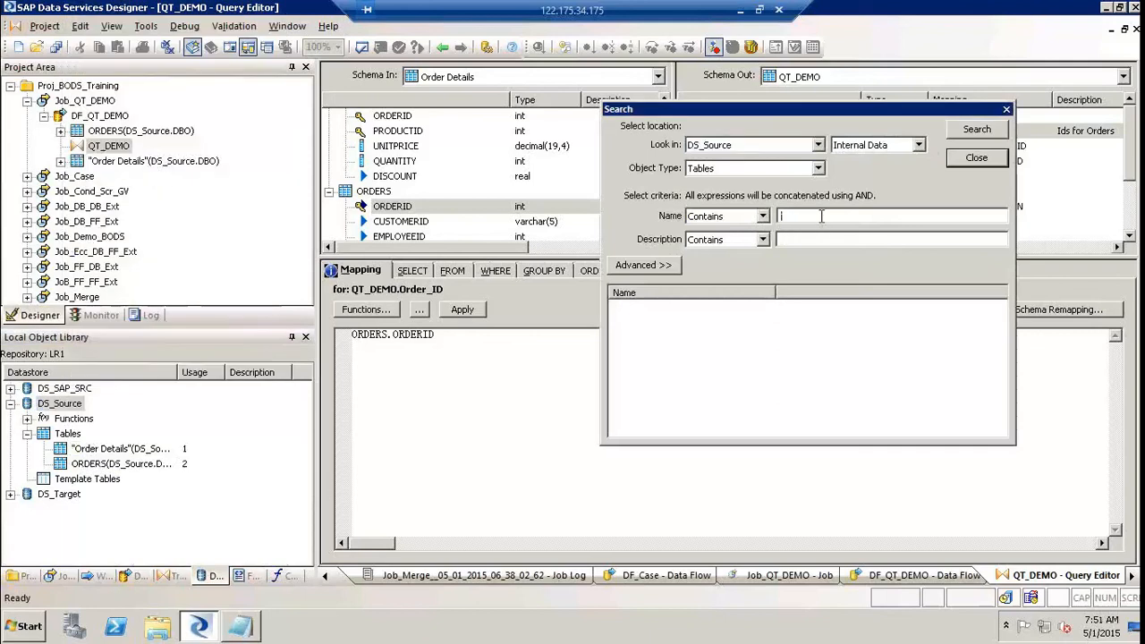
{"action": "type", "text": "xyz"}
{"action": "left_click", "coordinate": [879, 147]}
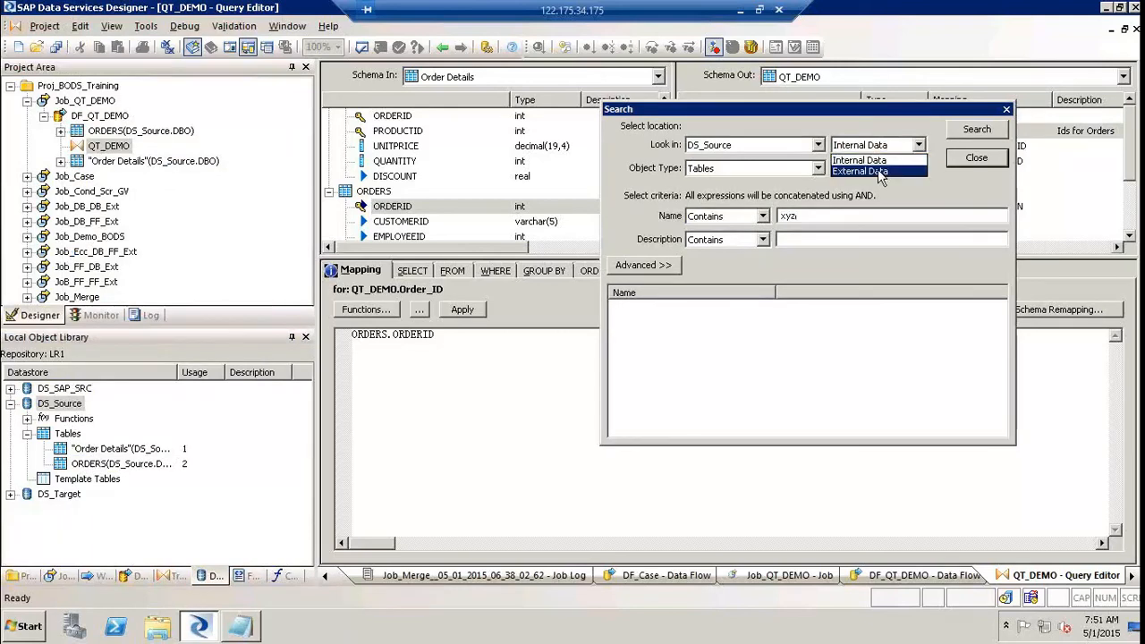
{"action": "left_click", "coordinate": [879, 172]}
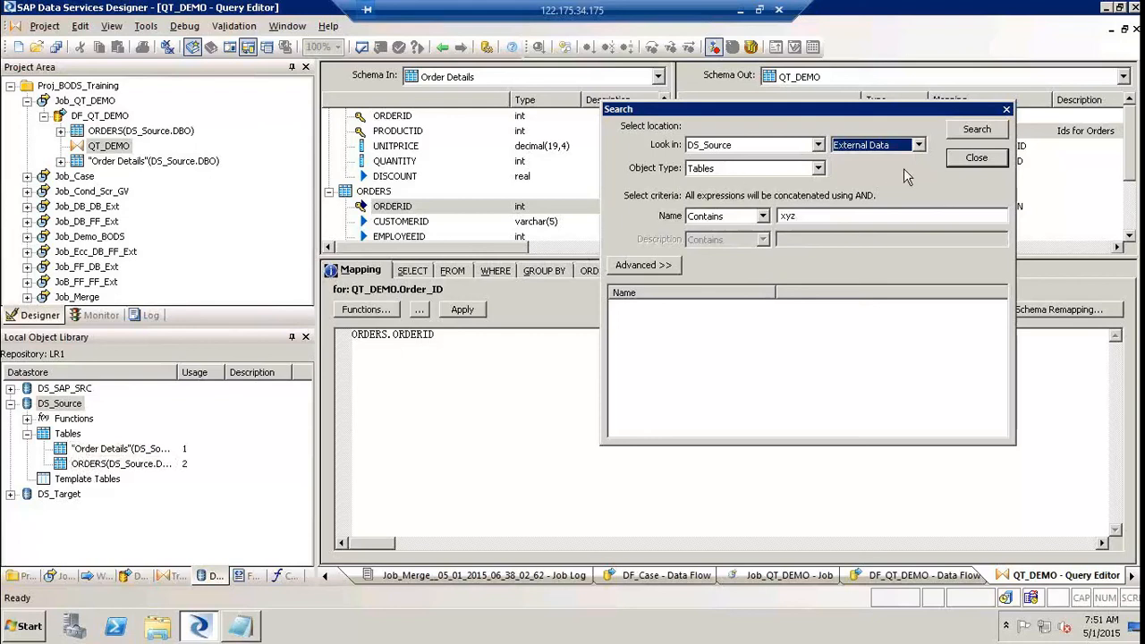
{"action": "left_click", "coordinate": [977, 159]}
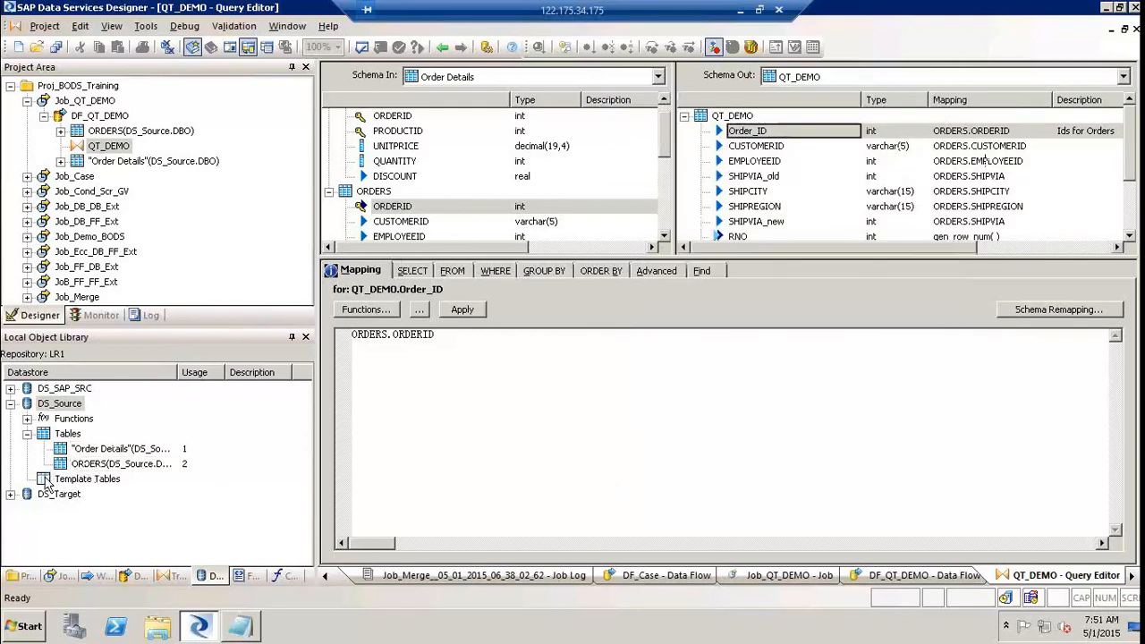
{"action": "left_click", "coordinate": [98, 450]}
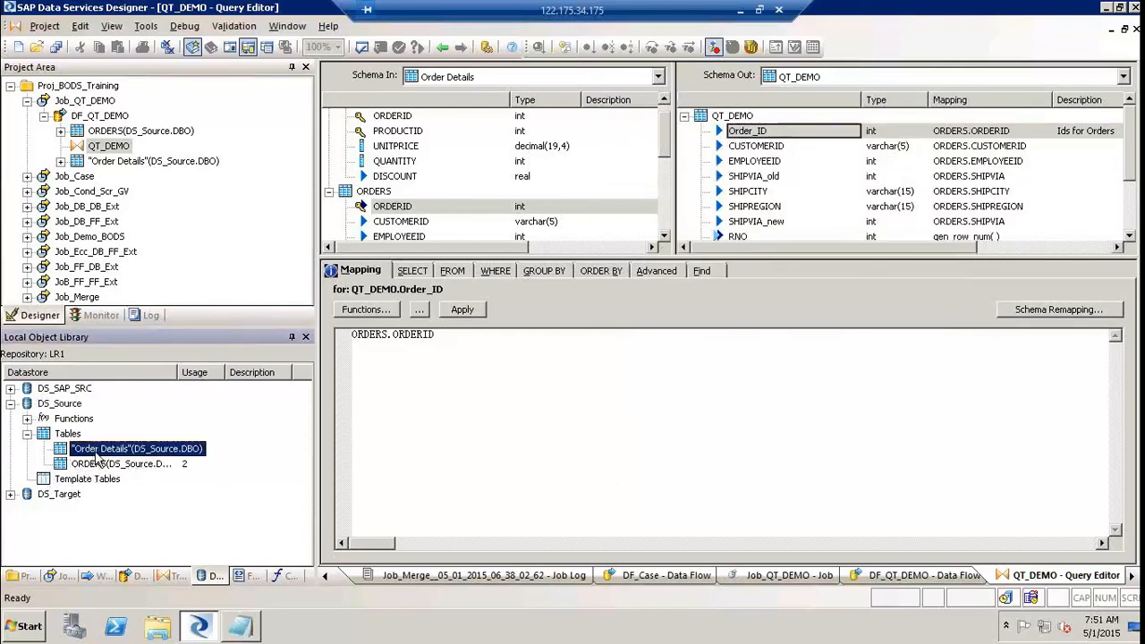
{"action": "left_click", "coordinate": [730, 374]}
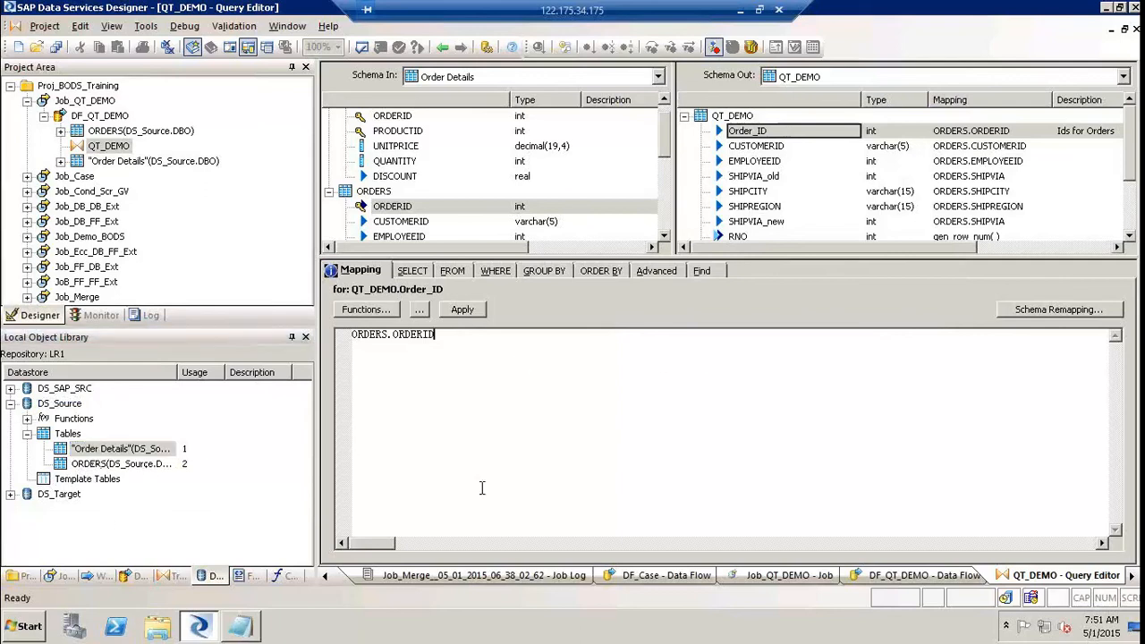
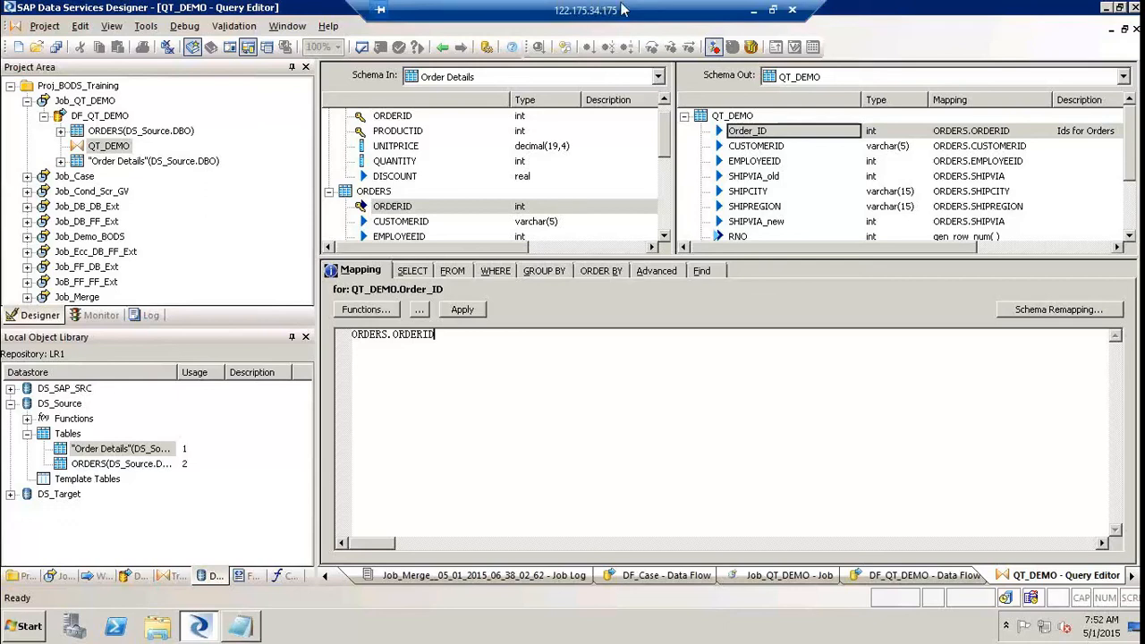
Step: Collapse and re-expand the Order Details and ORDERS input schemas, and display the transforms in the object library
{"action": "left_click", "coordinate": [664, 105]}
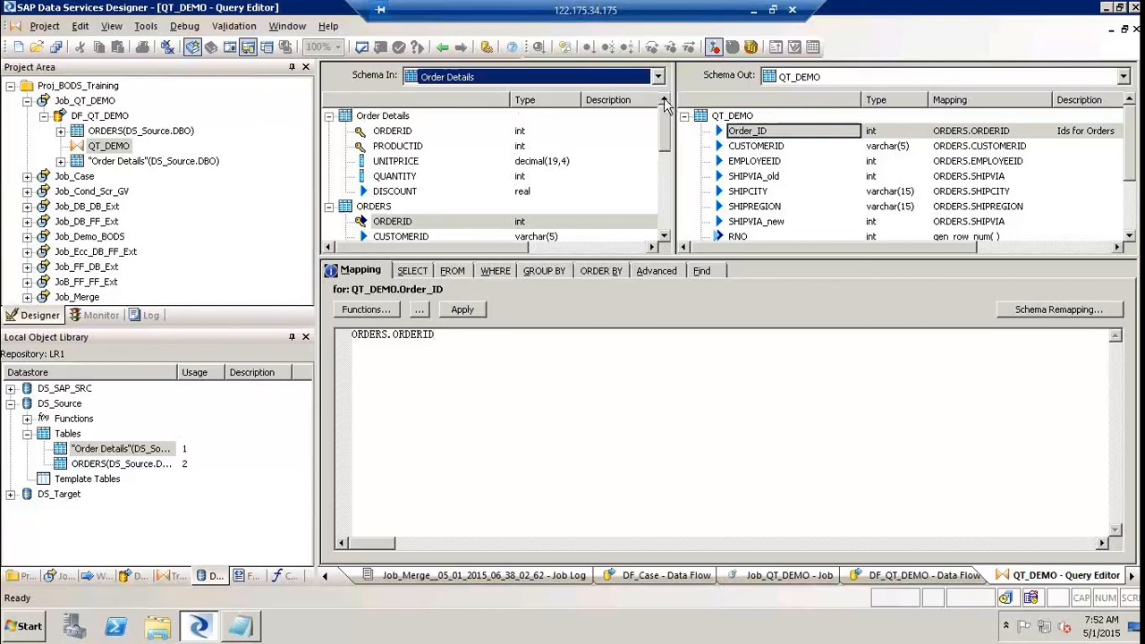
{"action": "left_click", "coordinate": [329, 116]}
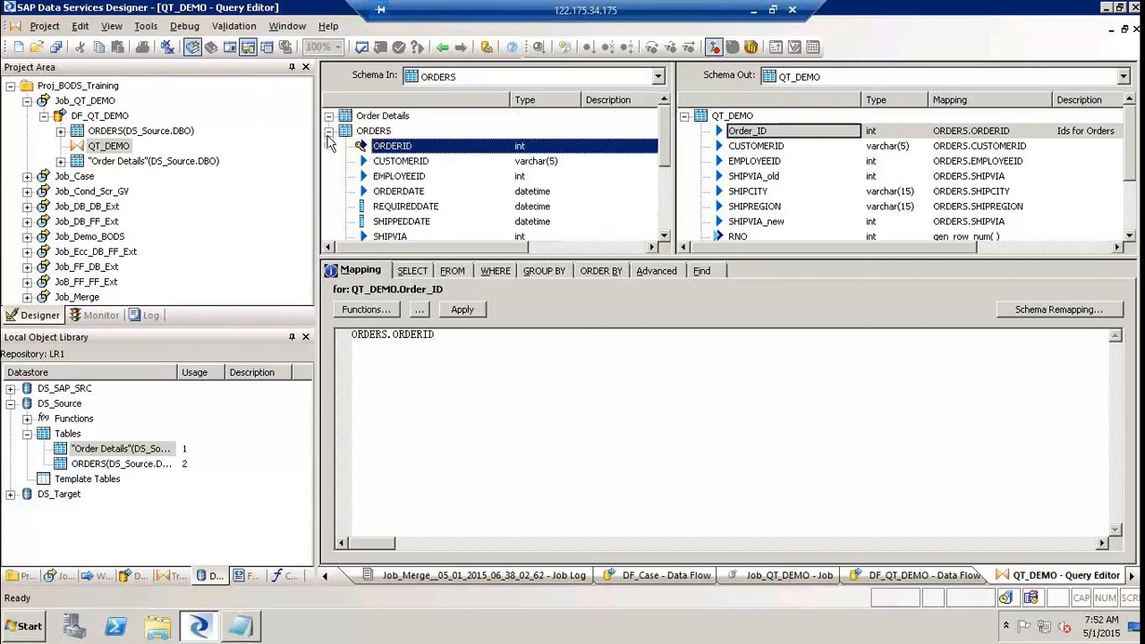
{"action": "left_click", "coordinate": [328, 132]}
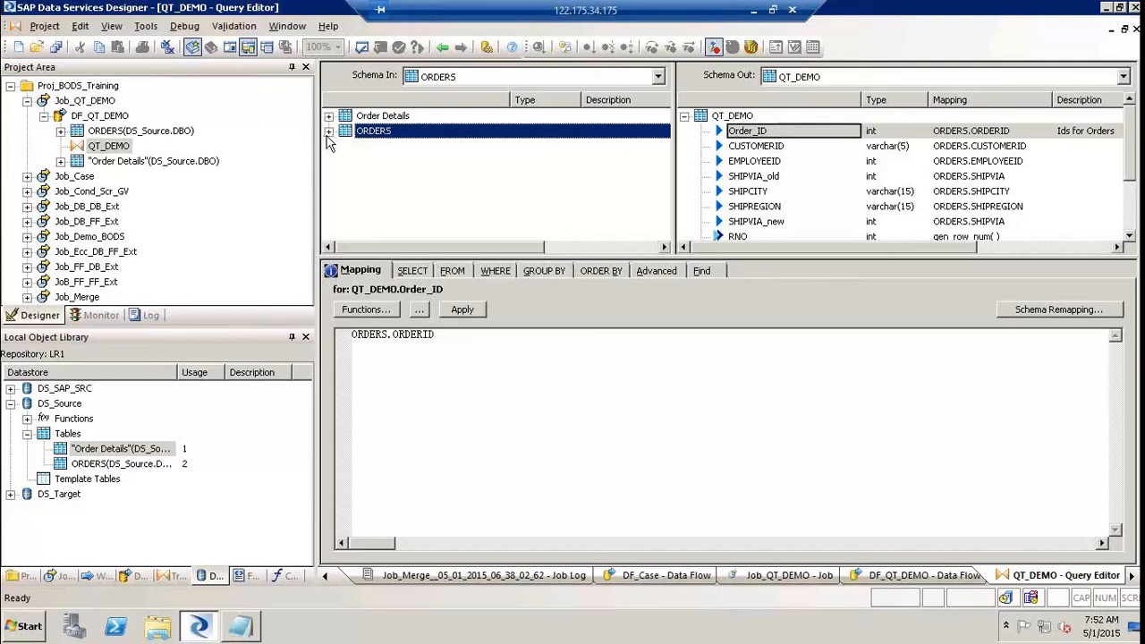
{"action": "left_click", "coordinate": [328, 131]}
{"action": "left_click", "coordinate": [328, 117]}
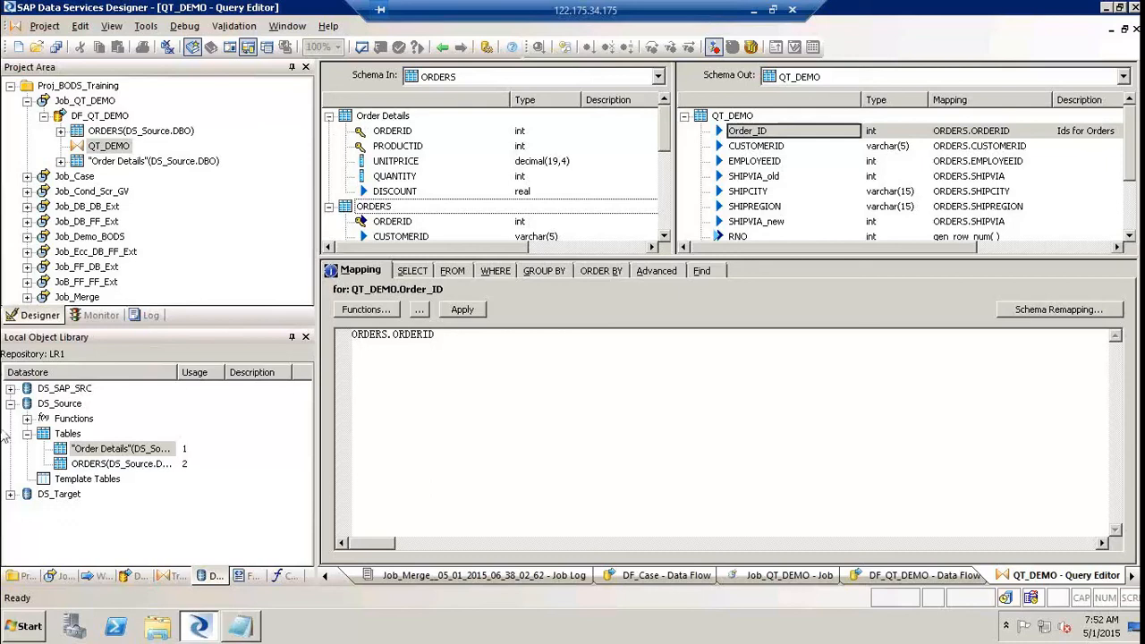
{"action": "left_click", "coordinate": [175, 577]}
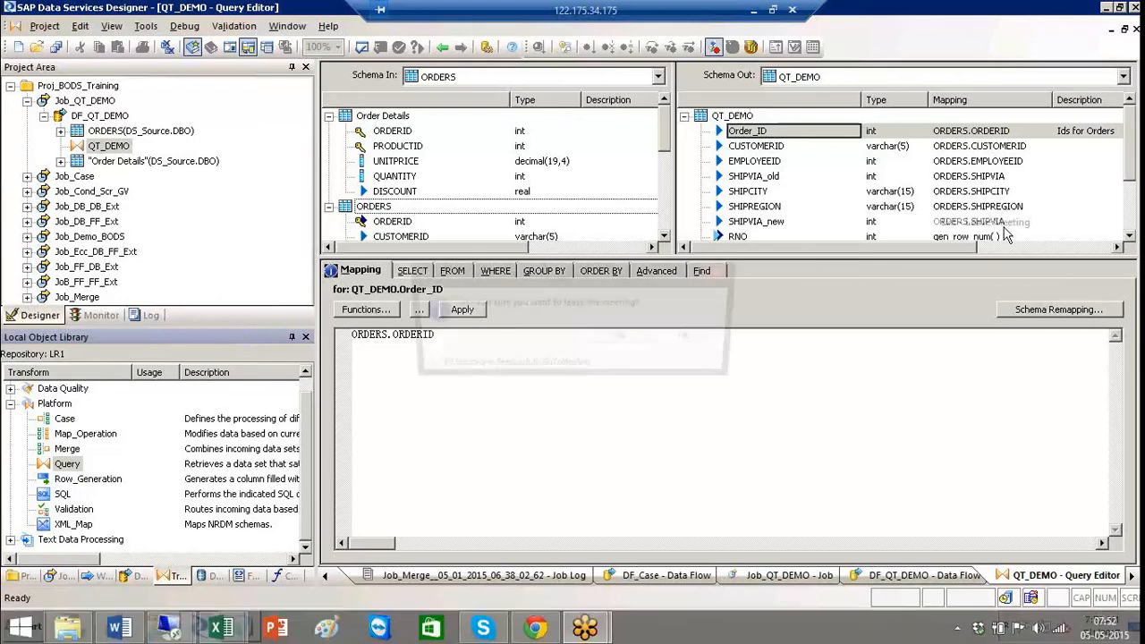
{"action": "left_click", "coordinate": [613, 350]}
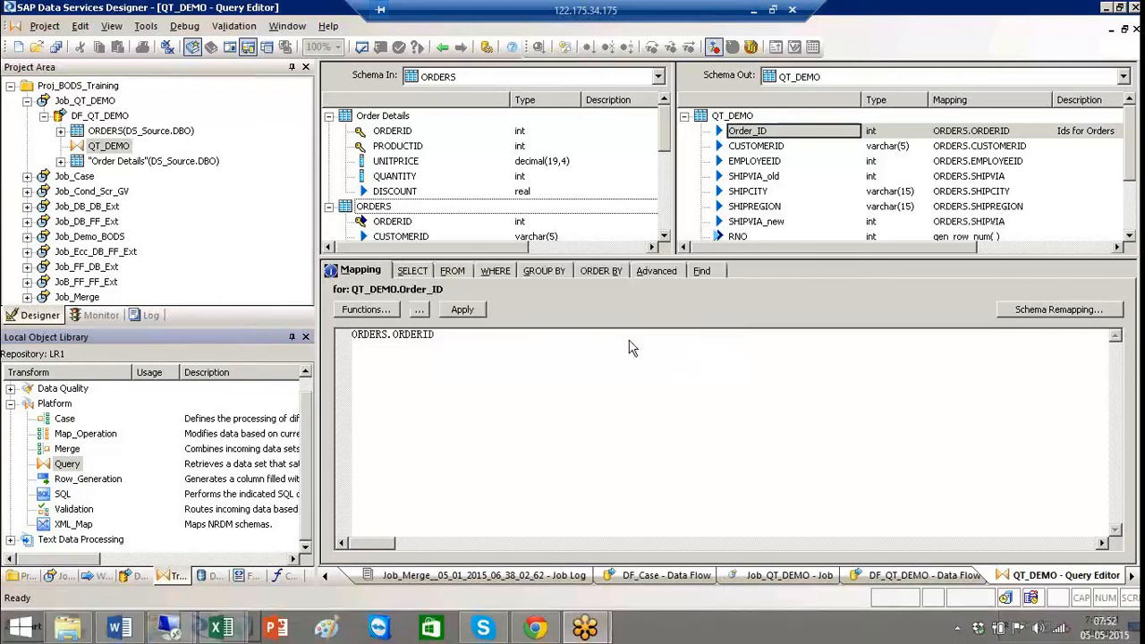